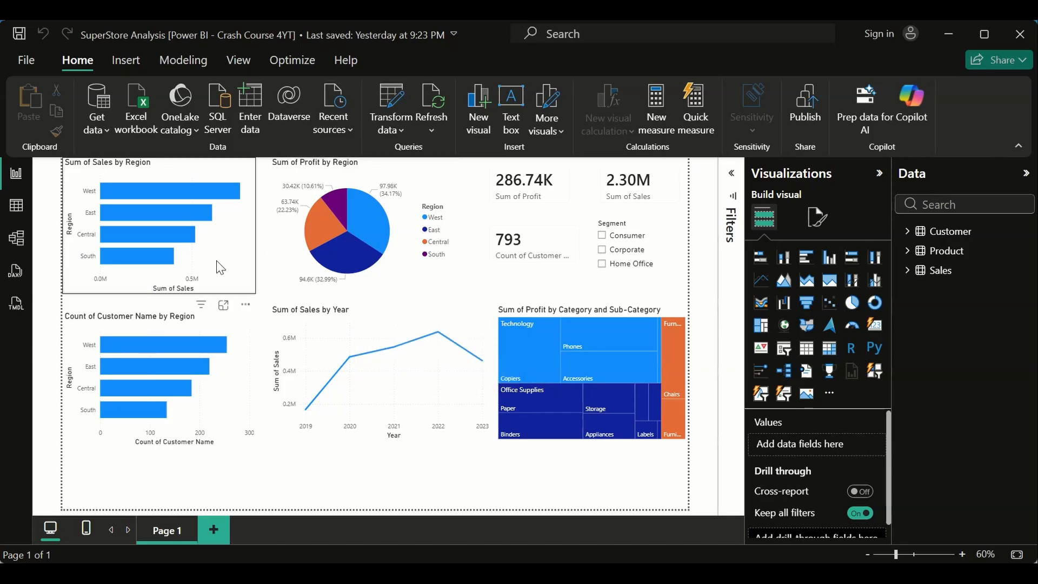
Convert the Sum of Sales by Region bar chart to an area chart and undo the conversion
{"action": "left_click", "coordinate": [244, 247]}
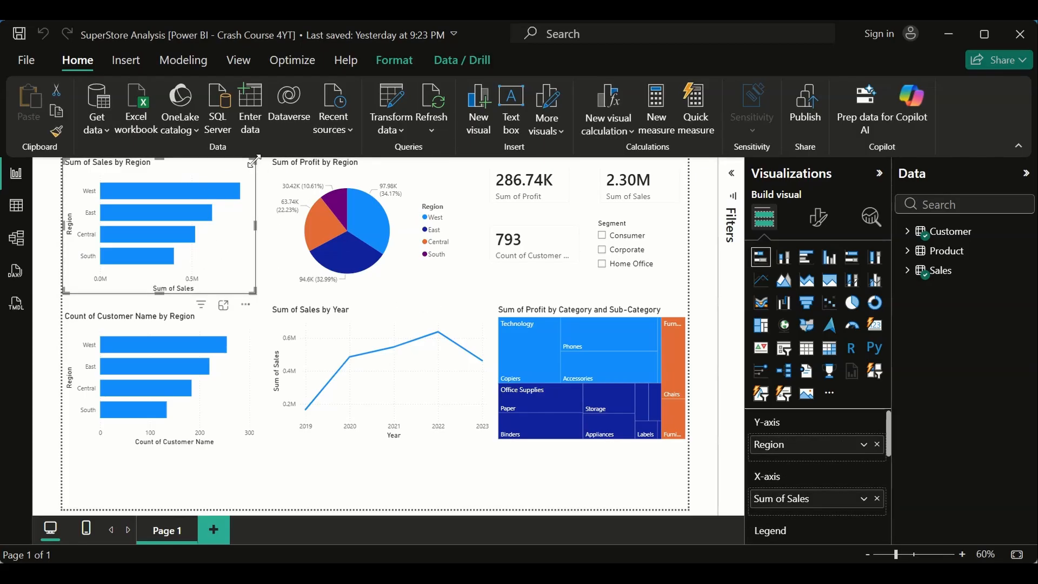
{"action": "mouse_move", "coordinate": [197, 191]}
{"action": "left_click", "coordinate": [783, 286]}
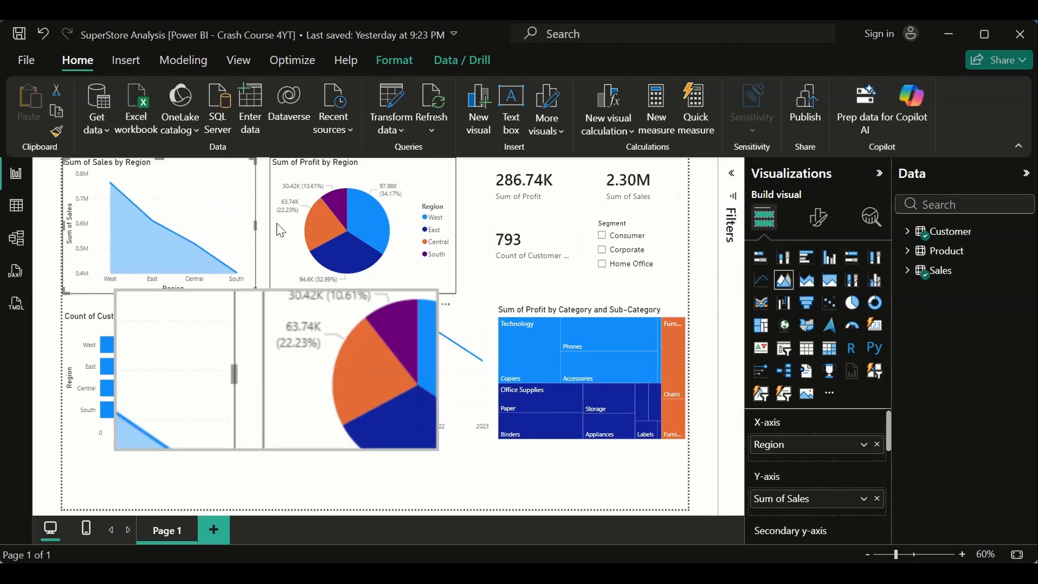
{"action": "mouse_move", "coordinate": [233, 236]}
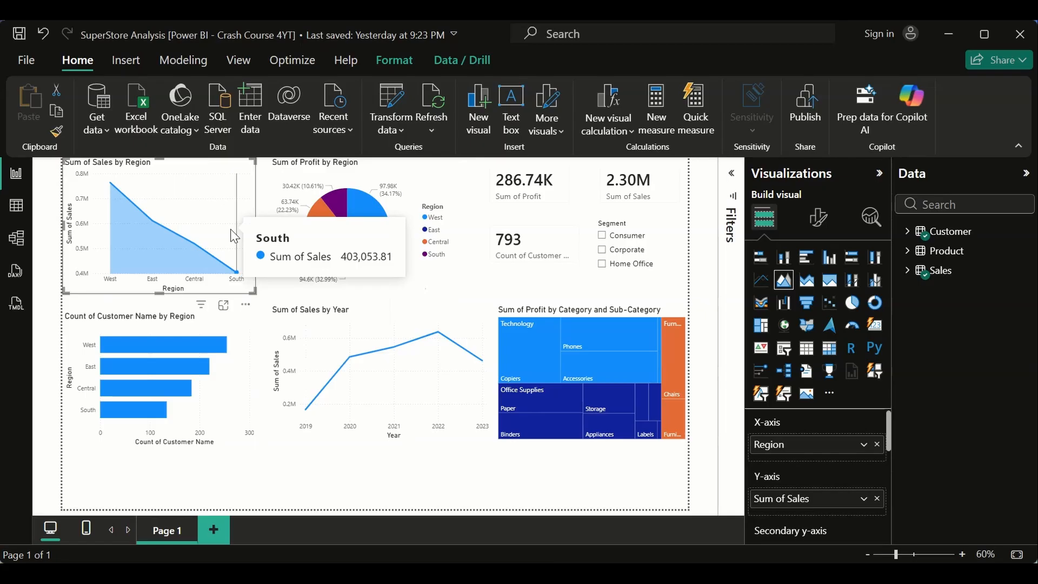
{"action": "key", "text": "ctrl+z"}
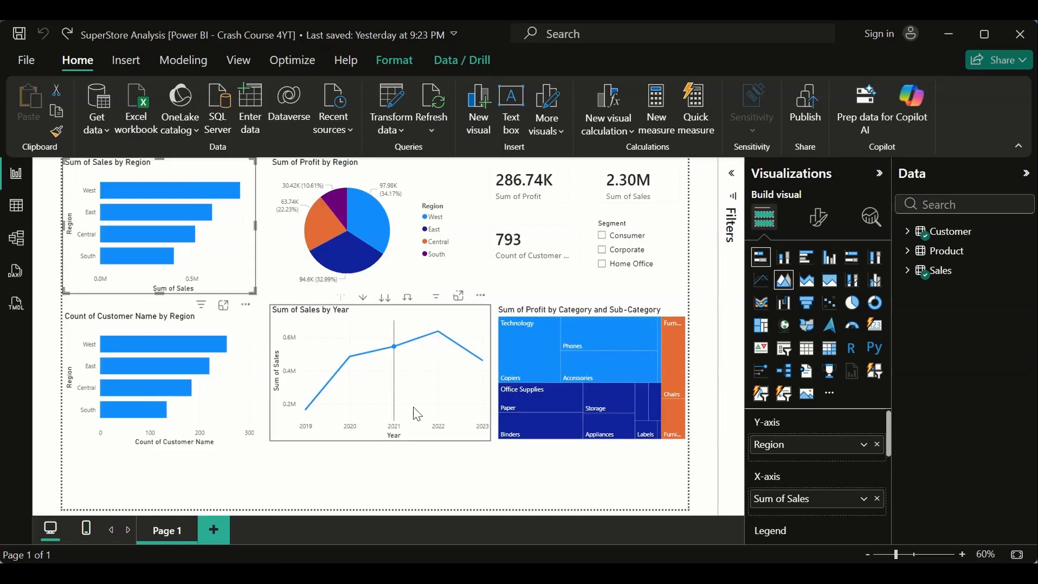
Insert an empty area chart on the report page and delete it
{"action": "left_click", "coordinate": [459, 470]}
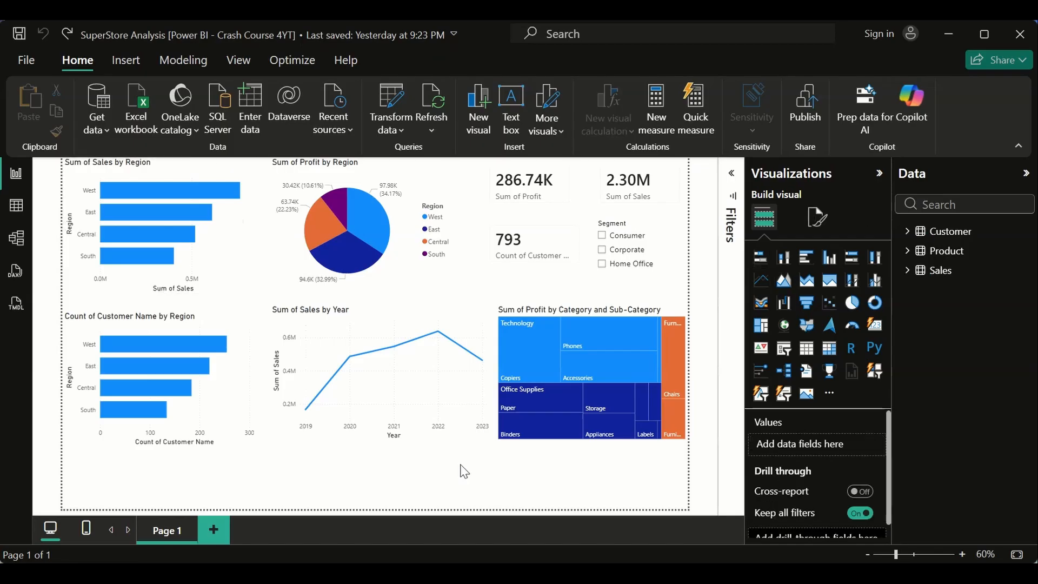
{"action": "left_click", "coordinate": [787, 289]}
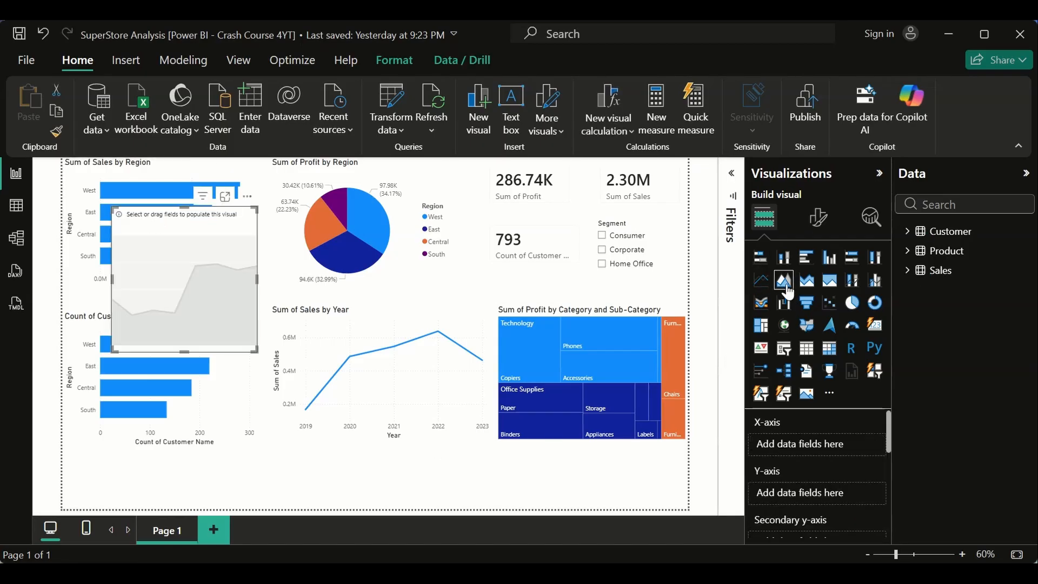
{"action": "key", "text": "Delete"}
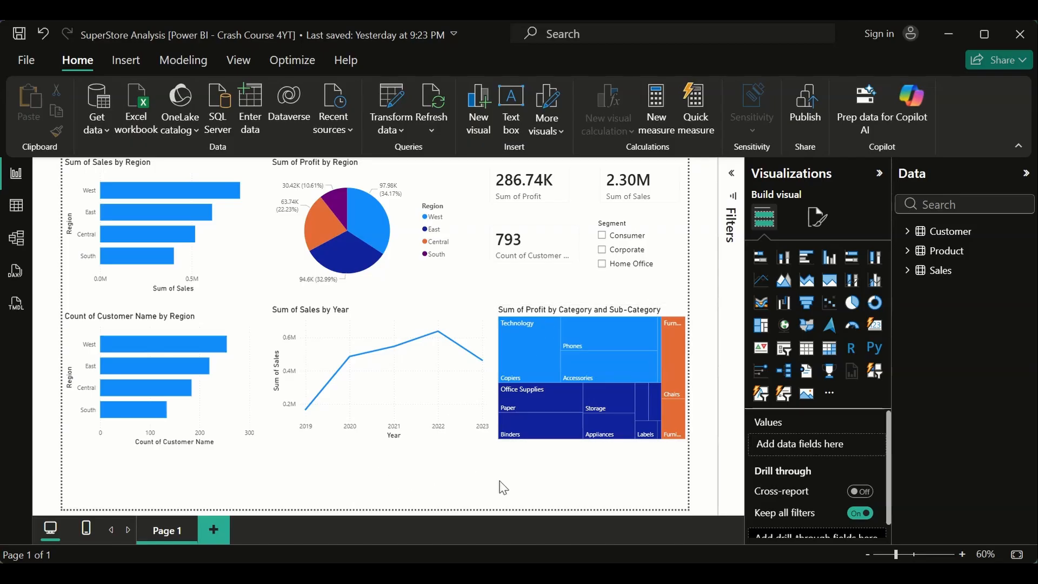
Examine the formatting options of the report page, the Sum of Sales by Region bar chart and the Sum of Profit by Region pie chart
{"action": "left_click", "coordinate": [817, 232]}
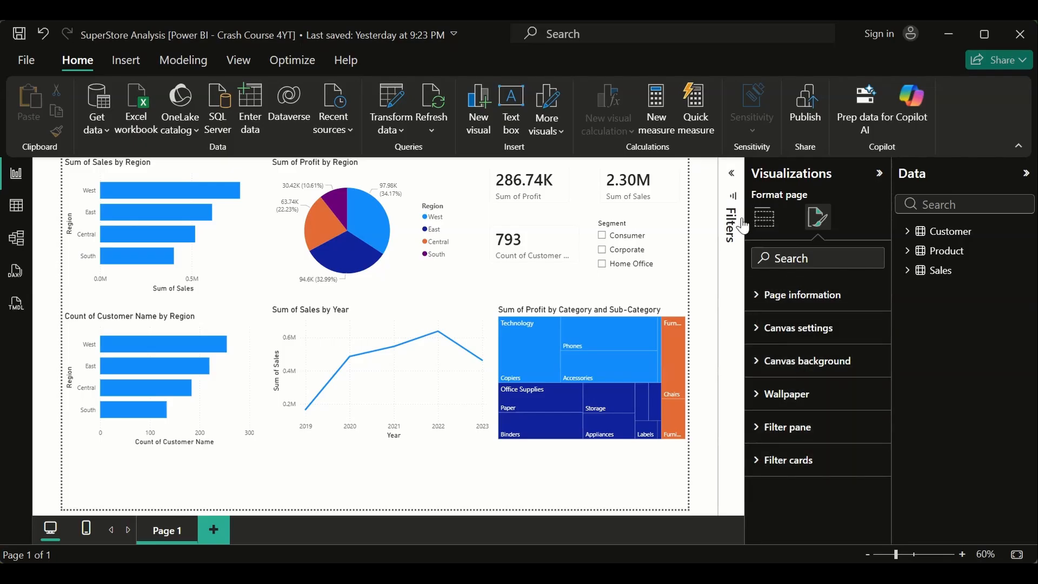
{"action": "left_click", "coordinate": [759, 428]}
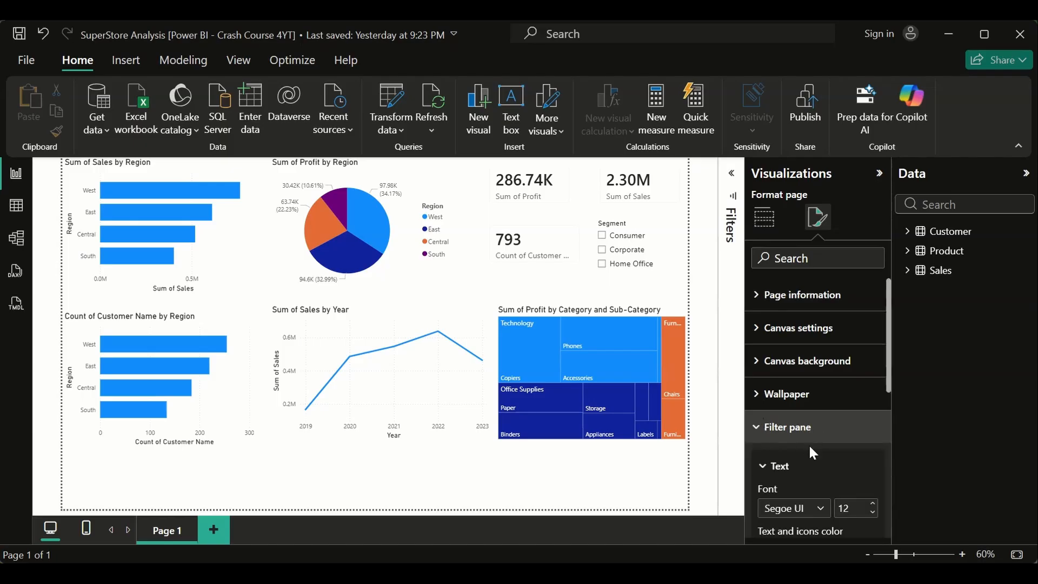
{"action": "left_click", "coordinate": [764, 430]}
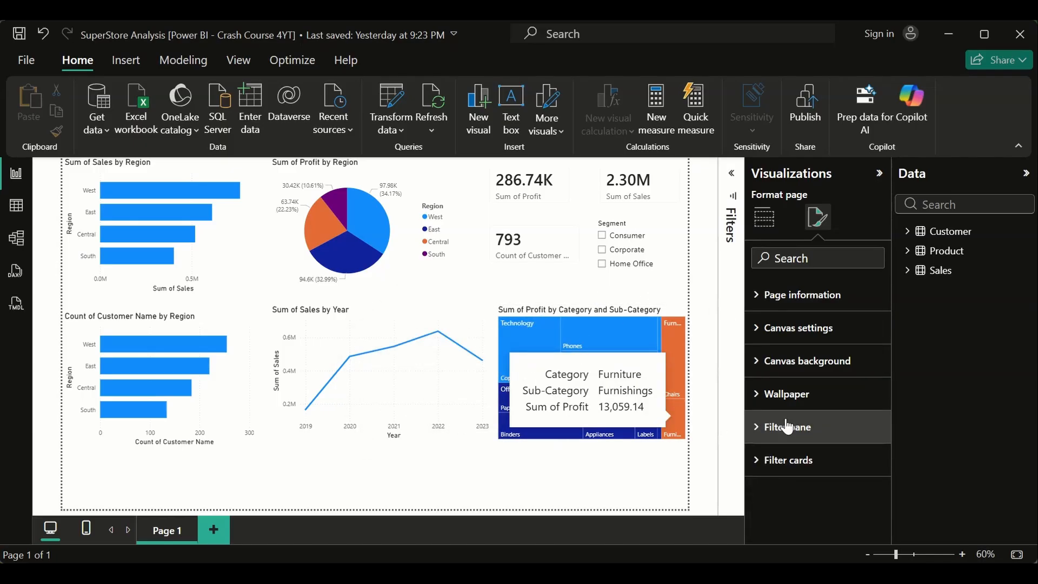
{"action": "left_click", "coordinate": [244, 252]}
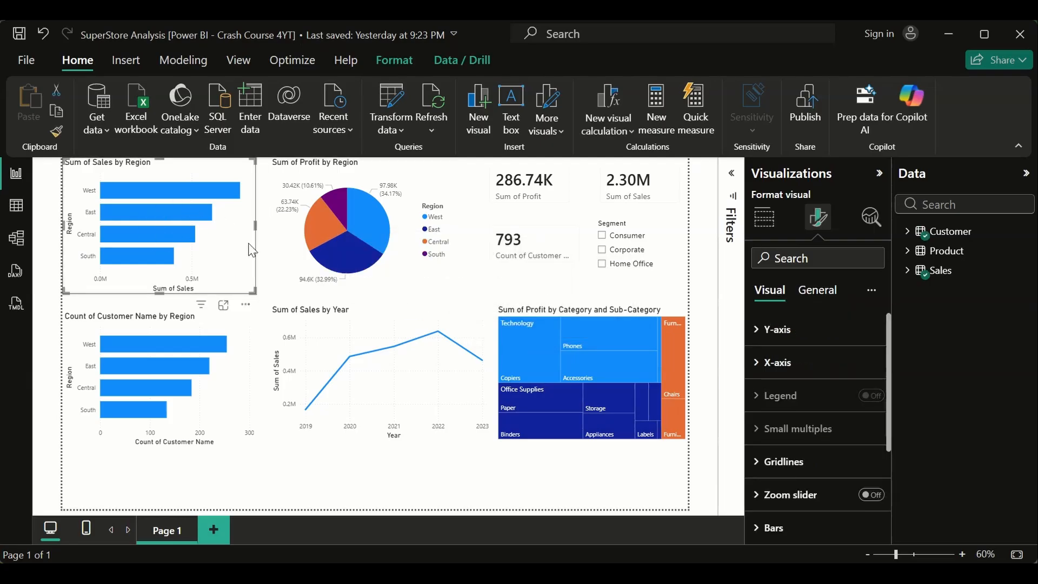
{"action": "left_click", "coordinate": [296, 247]}
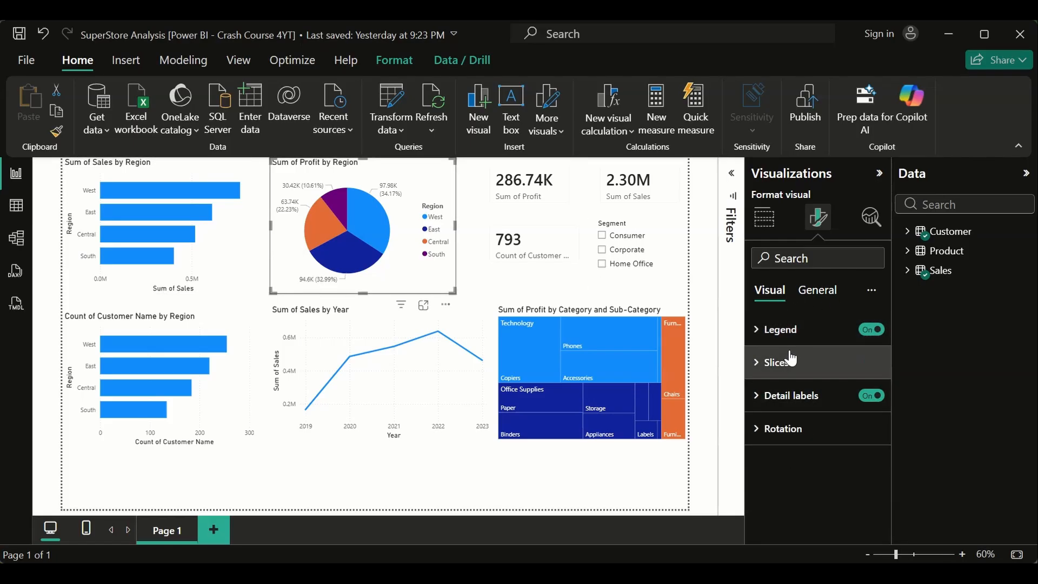
Toggle the Sum of Sales by Region chart's Y-axis values off and back on, and turn off its Y-axis title
{"action": "left_click", "coordinate": [247, 253]}
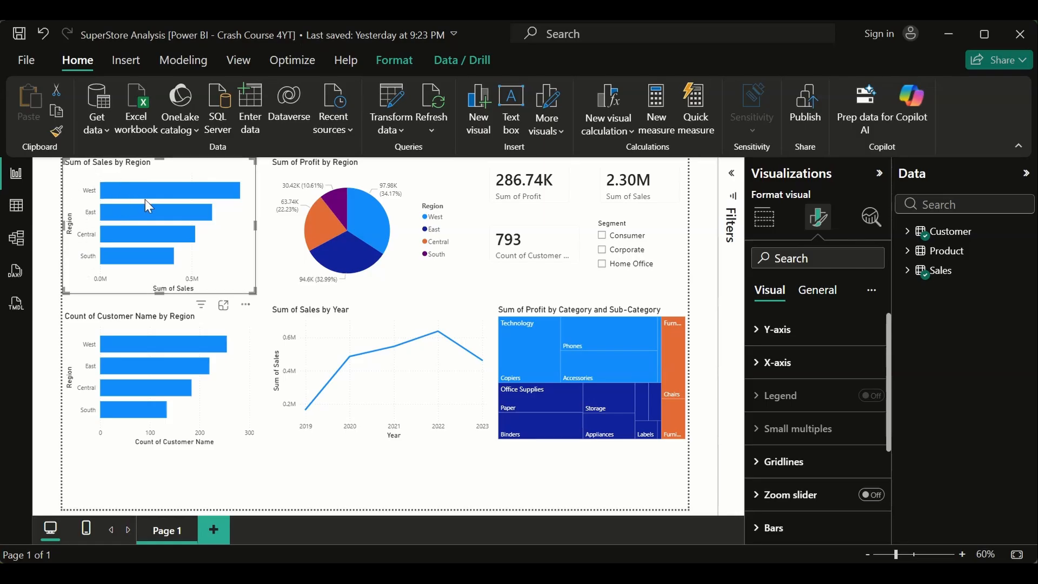
{"action": "left_click", "coordinate": [756, 331]}
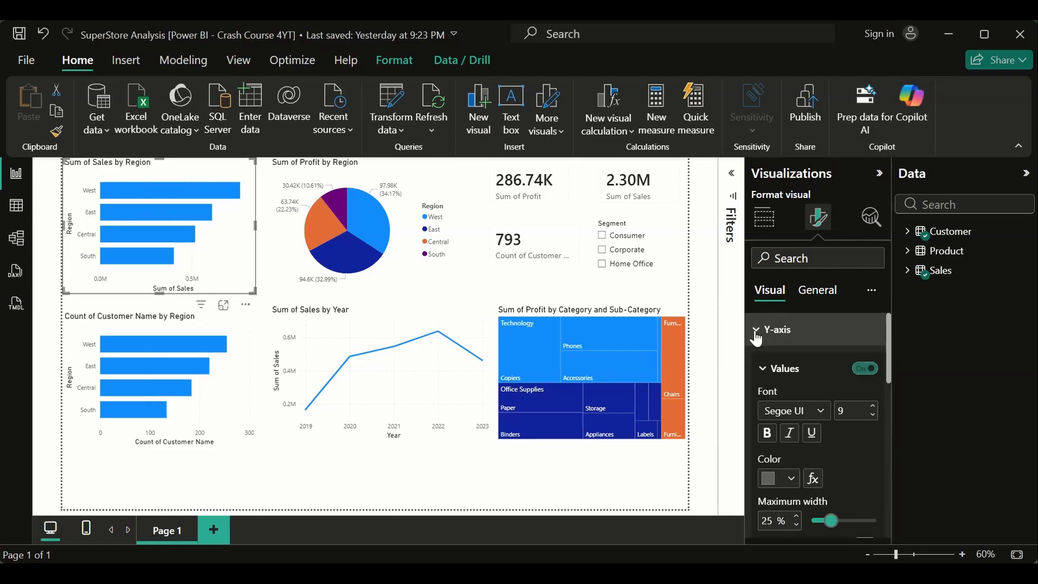
{"action": "left_click", "coordinate": [866, 369]}
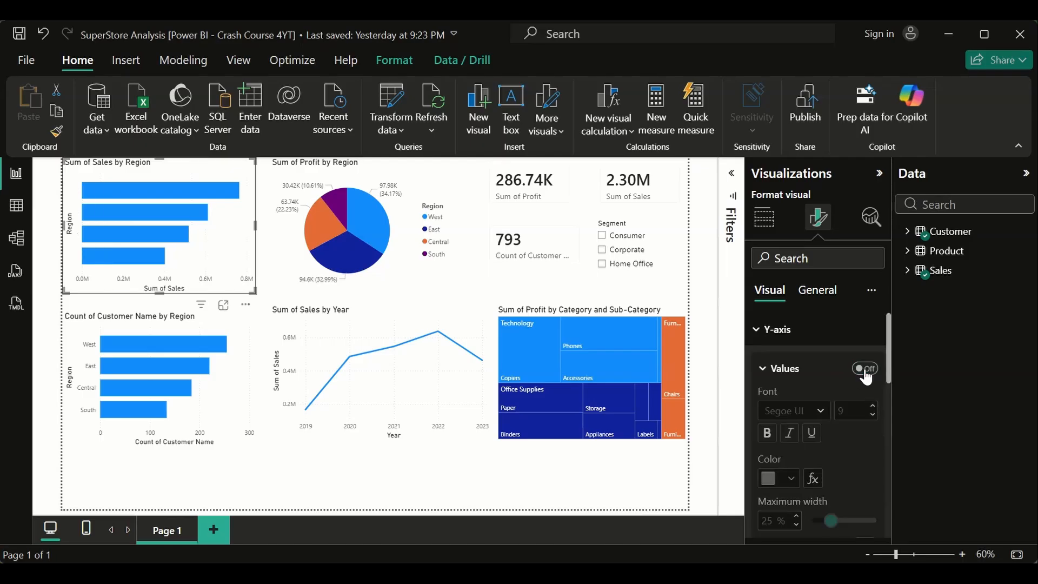
{"action": "left_click", "coordinate": [866, 369]}
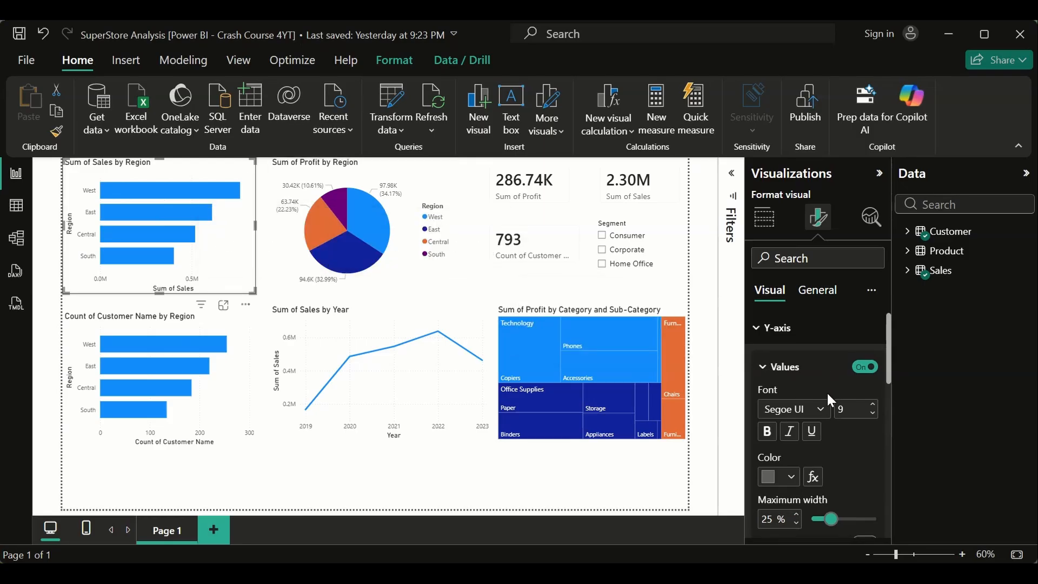
{"action": "scroll", "coordinate": [827, 391], "scroll_direction": "down", "scroll_amount": 3}
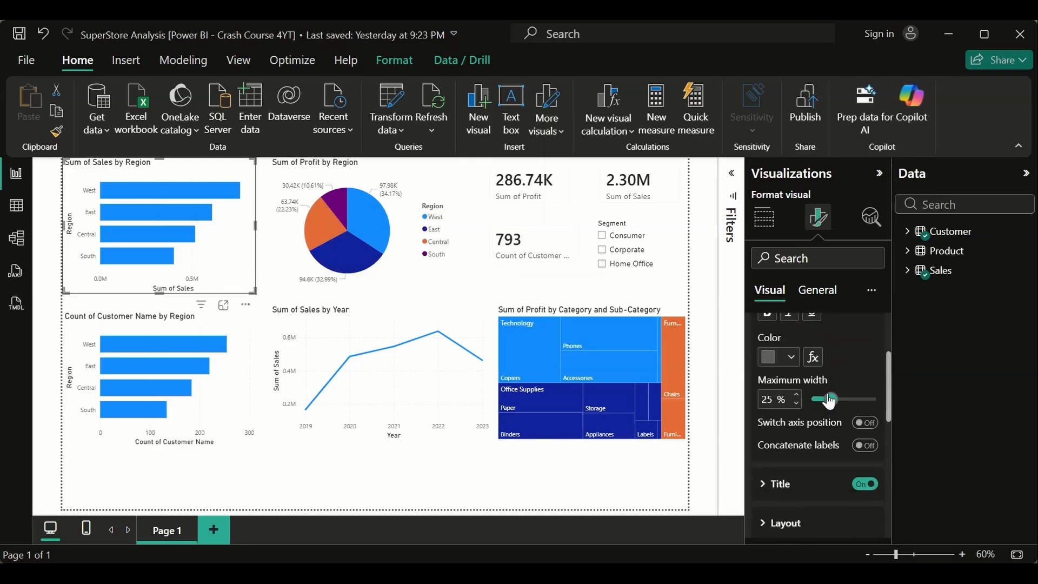
{"action": "left_click", "coordinate": [868, 485]}
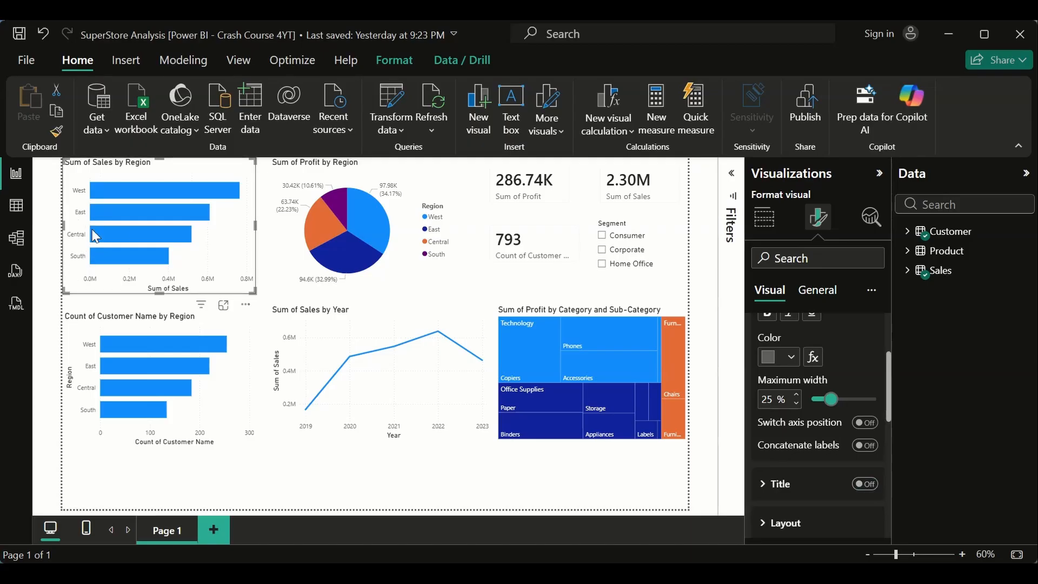
Set the font size of the Y-axis values in the Sum of Sales by Region chart to 12
{"action": "scroll", "coordinate": [795, 373], "scroll_direction": "up", "scroll_amount": 1}
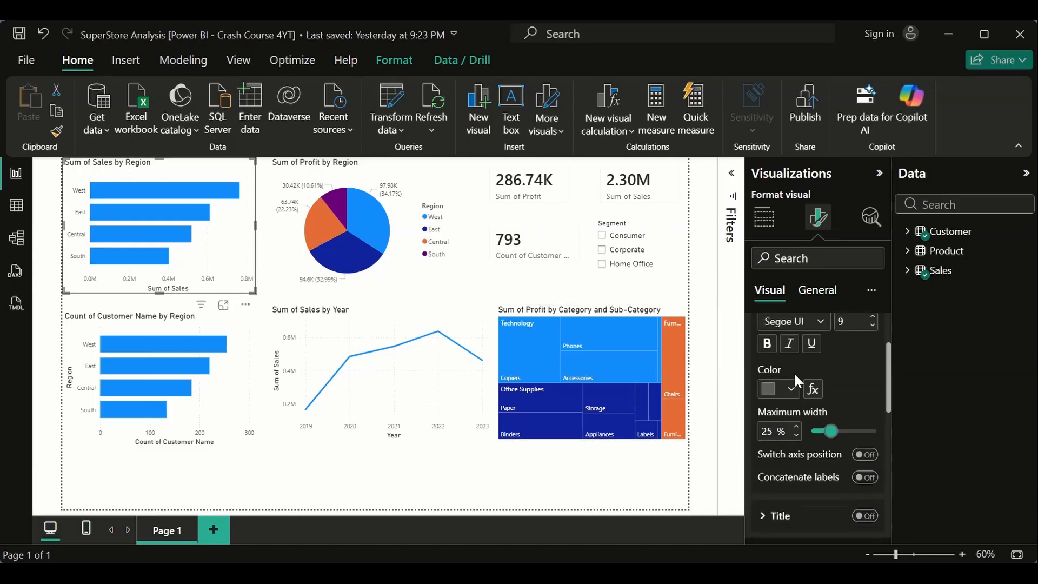
{"action": "scroll", "coordinate": [794, 372], "scroll_direction": "down", "scroll_amount": 1}
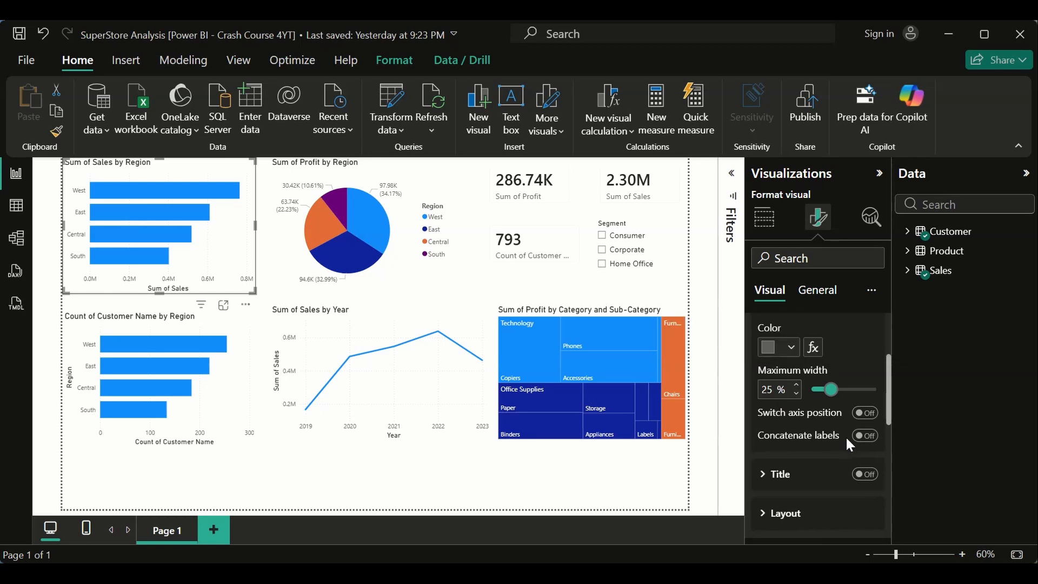
{"action": "scroll", "coordinate": [795, 398], "scroll_direction": "down", "scroll_amount": 1}
{"action": "scroll", "coordinate": [795, 400], "scroll_direction": "up", "scroll_amount": 2}
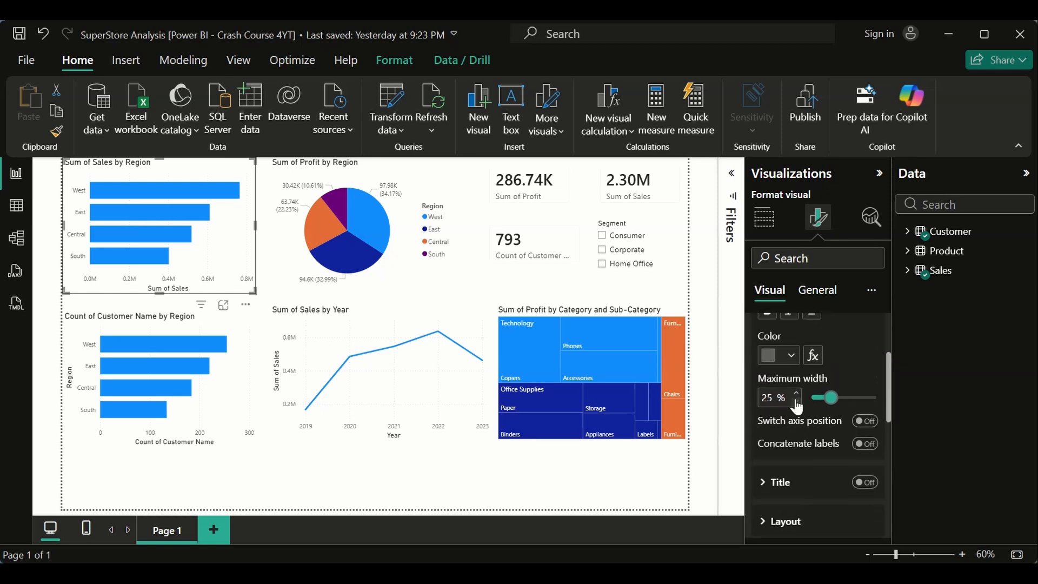
{"action": "scroll", "coordinate": [797, 407], "scroll_direction": "up", "scroll_amount": 1}
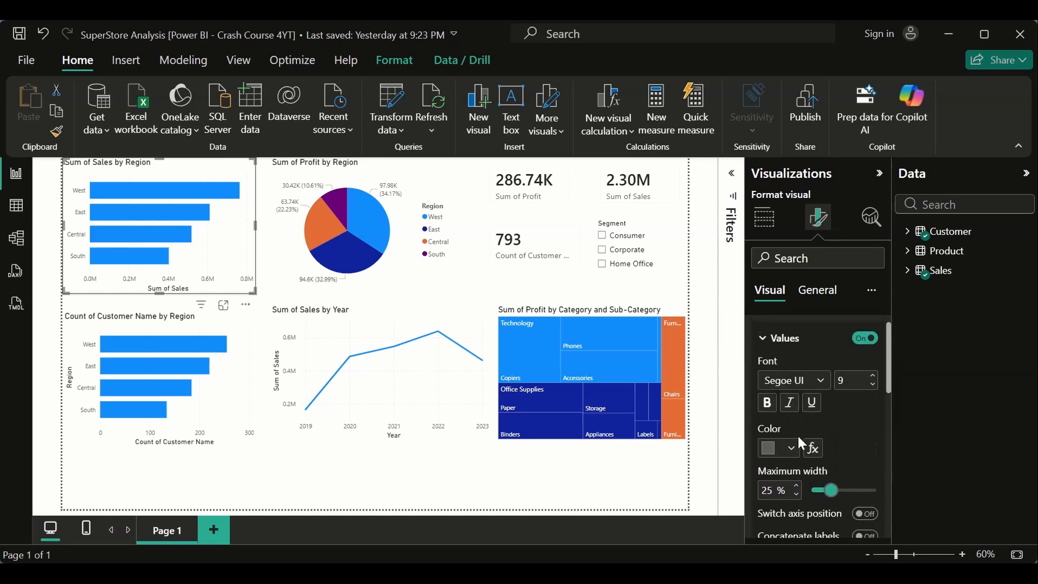
{"action": "left_click", "coordinate": [873, 377]}
{"action": "left_click", "coordinate": [874, 377]}
{"action": "left_click", "coordinate": [873, 377]}
{"action": "left_click", "coordinate": [874, 377]}
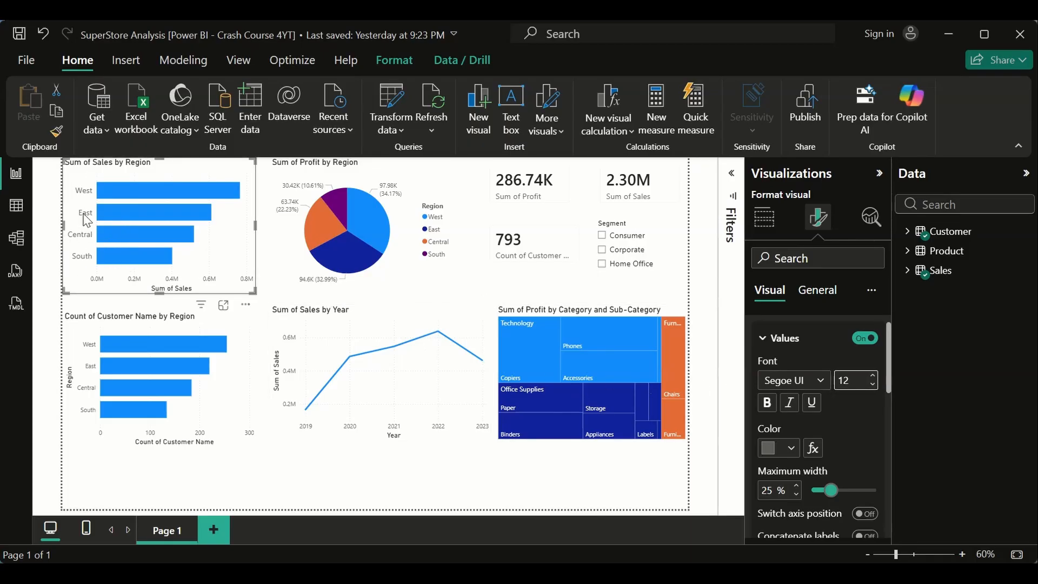
Try a Y-axis values font size of 29, reduce it to 21 and set it back to 12
{"action": "left_click", "coordinate": [871, 376]}
{"action": "left_click", "coordinate": [872, 377]}
{"action": "left_click", "coordinate": [871, 377]}
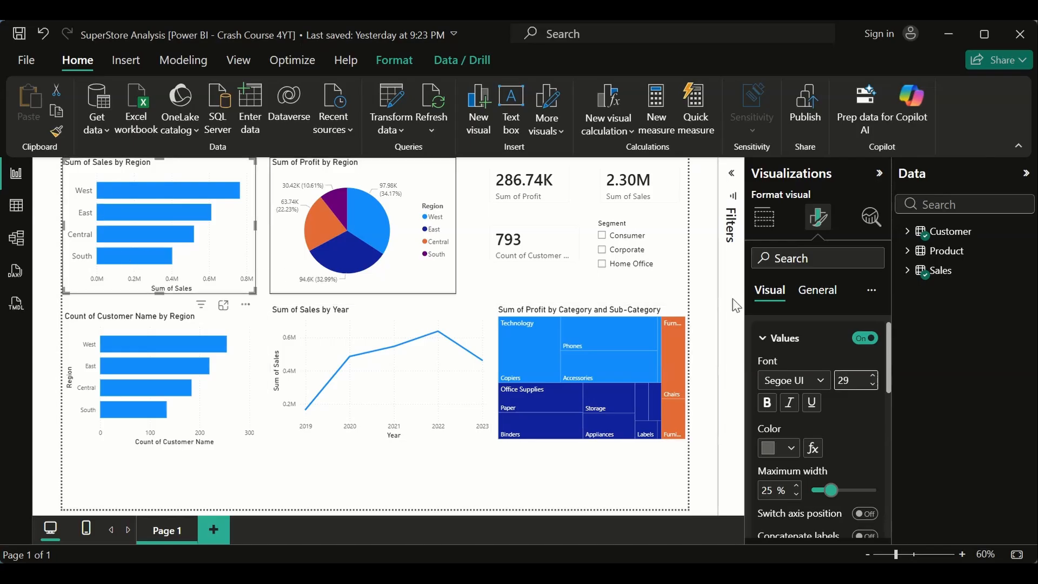
{"action": "left_click", "coordinate": [873, 385]}
{"action": "double_click", "coordinate": [859, 380]}
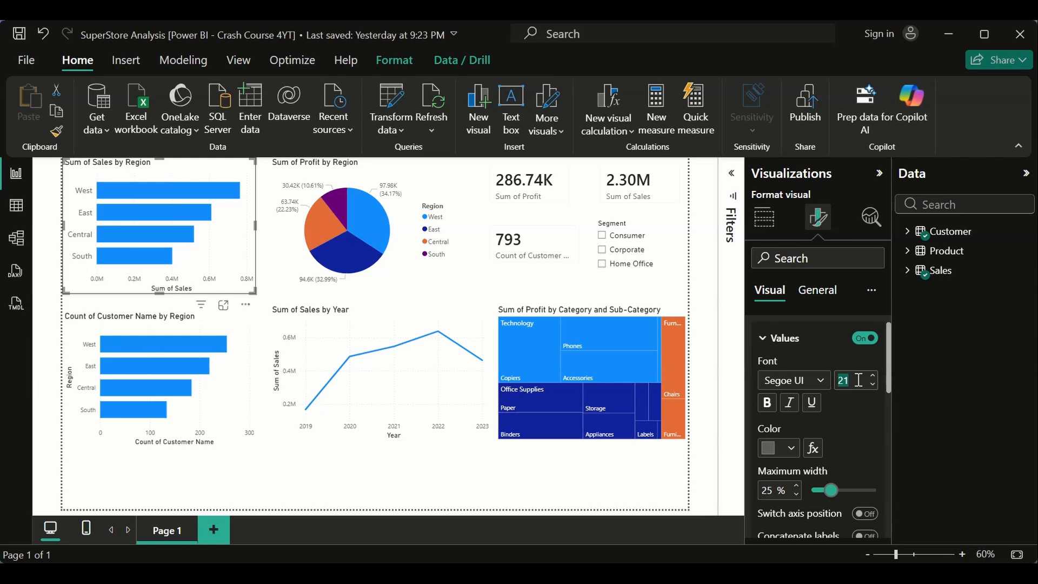
{"action": "type", "text": "12"}
Try black and the red theme color on the Y-axis values of the Sum of Sales by Region chart and undo the color changes
{"action": "left_click", "coordinate": [762, 339]}
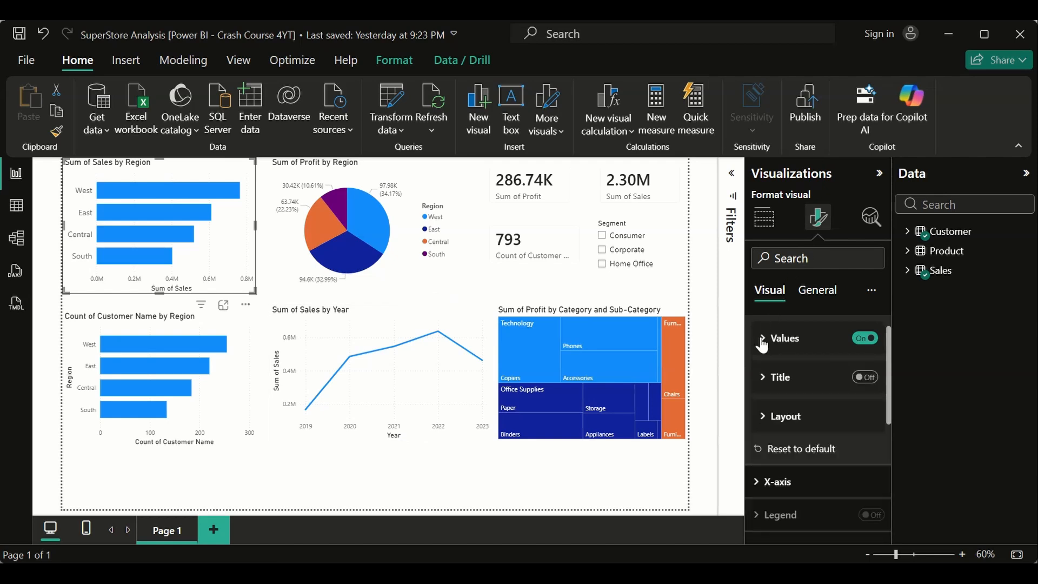
{"action": "left_click", "coordinate": [763, 339]}
{"action": "left_click", "coordinate": [795, 449]}
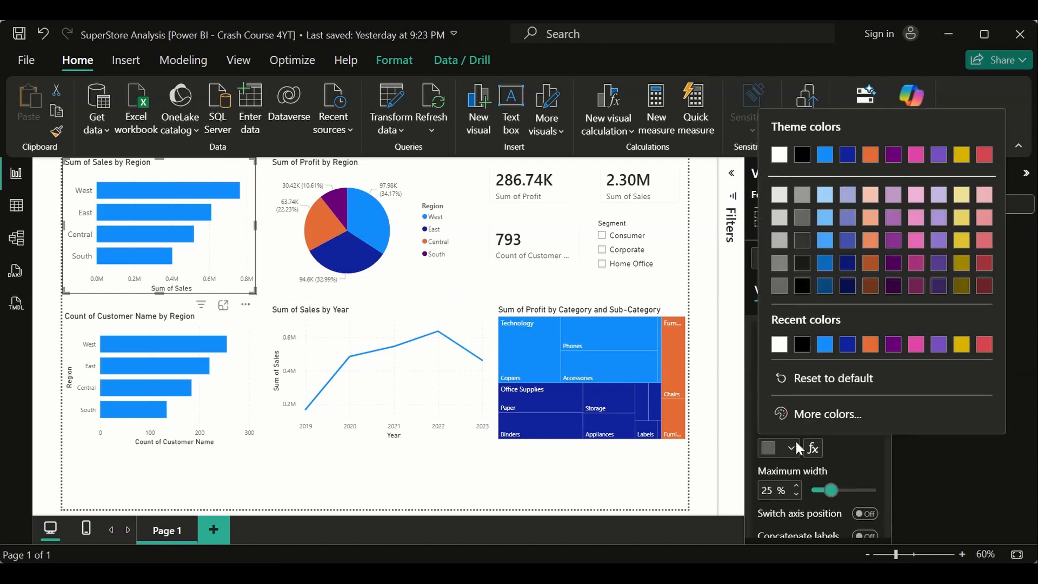
{"action": "left_click", "coordinate": [801, 345]}
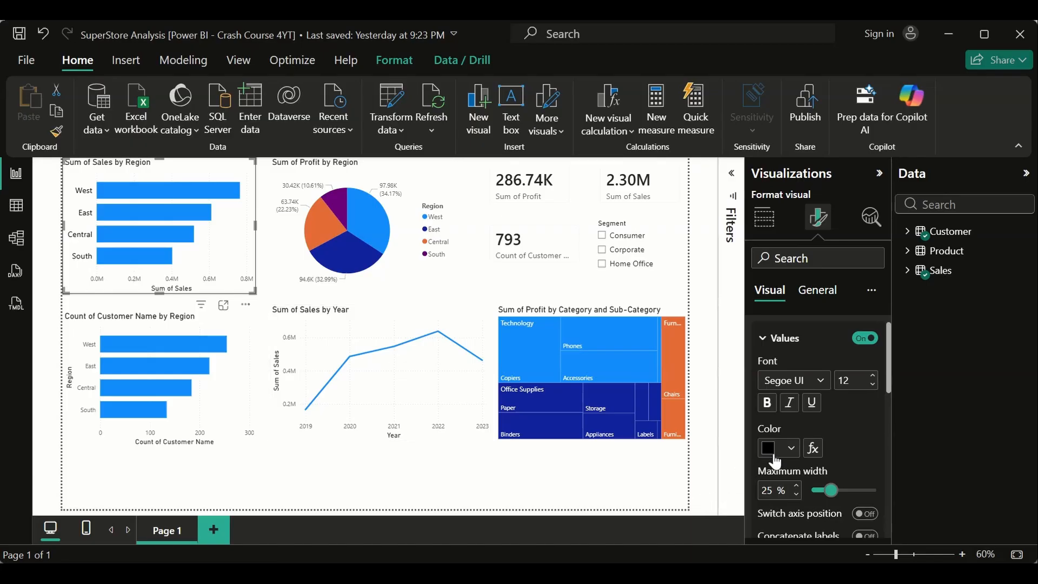
{"action": "left_click", "coordinate": [798, 450]}
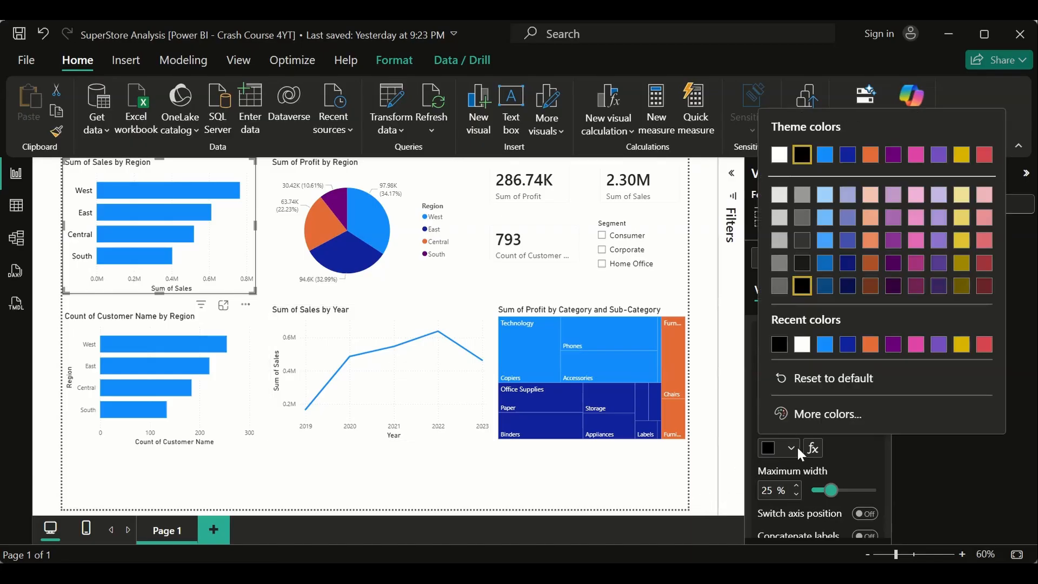
{"action": "left_click", "coordinate": [985, 155]}
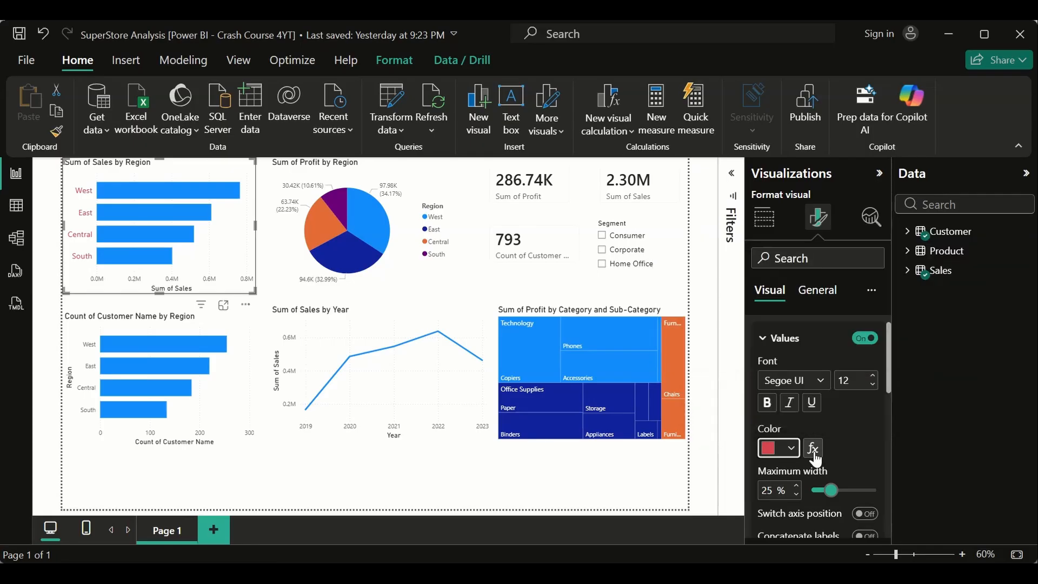
{"action": "key", "text": "ctrl+z"}
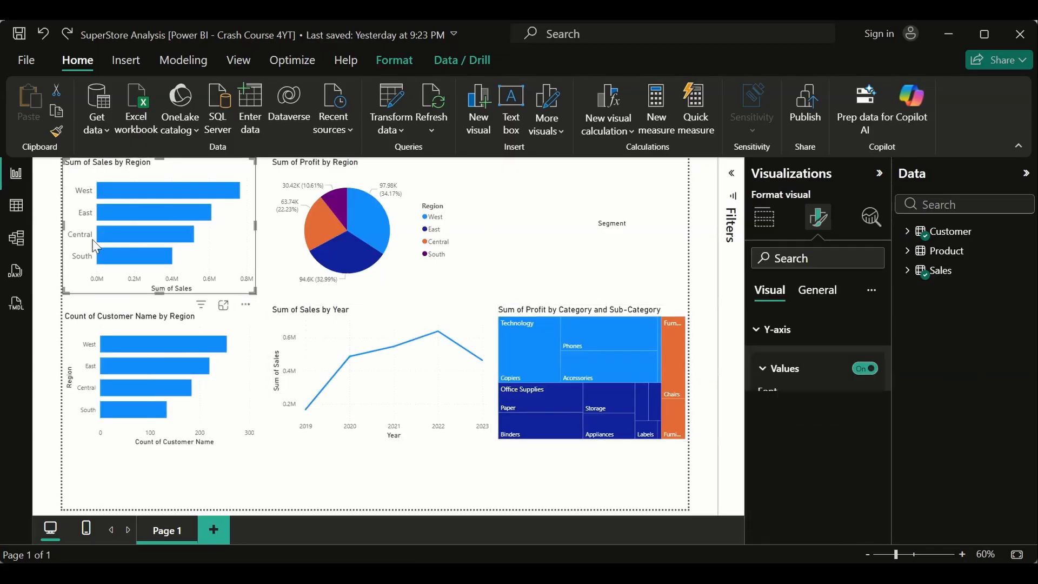
Look over the Y-axis setting groups of the Sum of Sales by Region chart, including the Layout option for minimum category height
{"action": "left_click", "coordinate": [761, 368]}
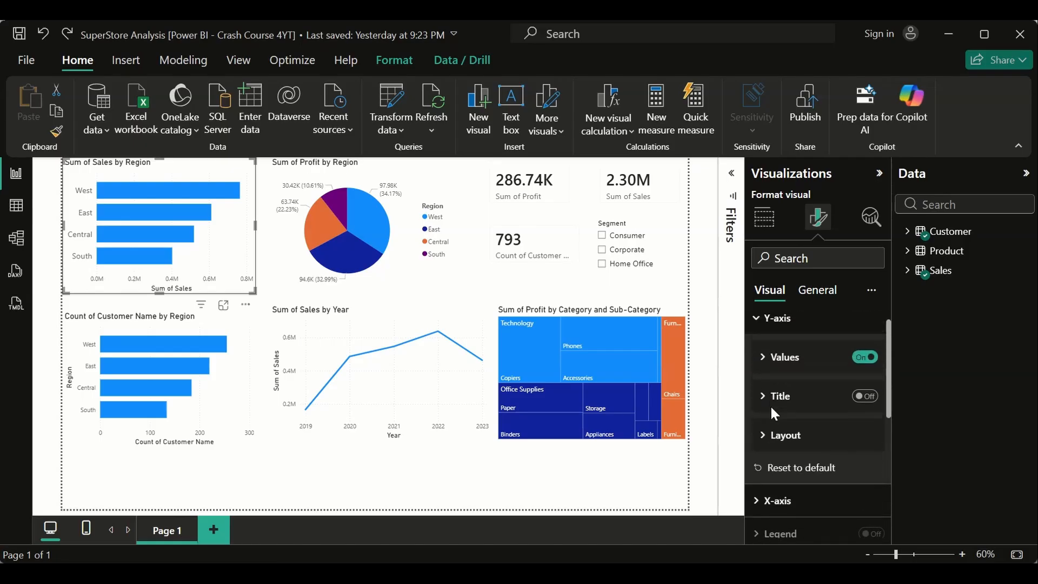
{"action": "left_click", "coordinate": [761, 325]}
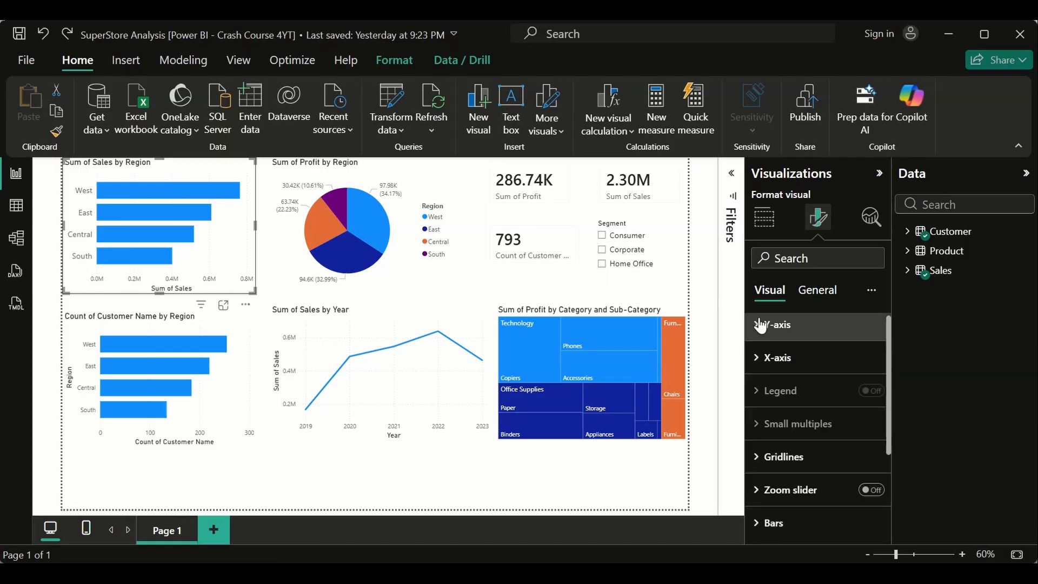
{"action": "left_click", "coordinate": [761, 325]}
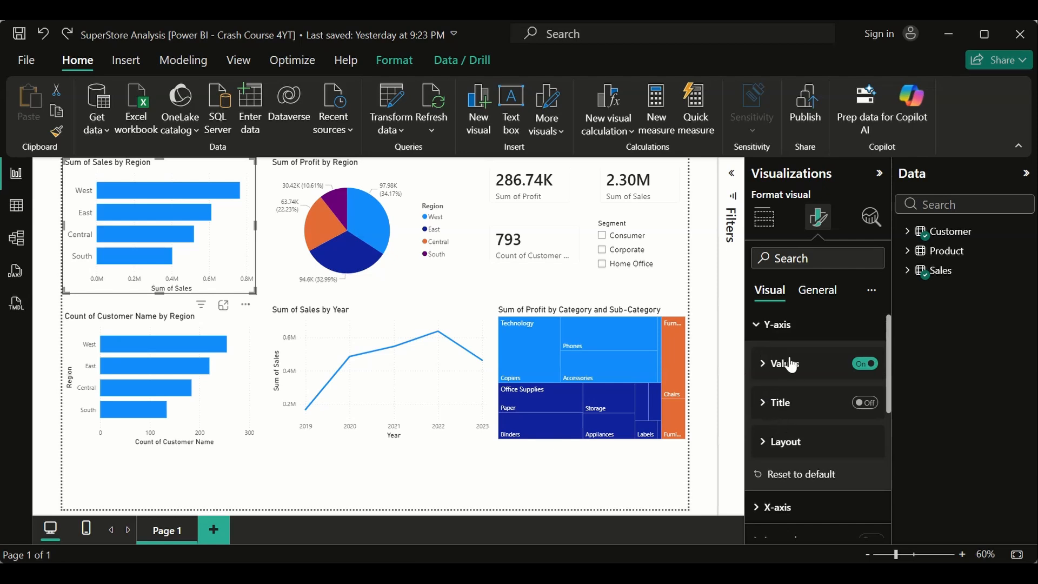
{"action": "left_click", "coordinate": [764, 451]}
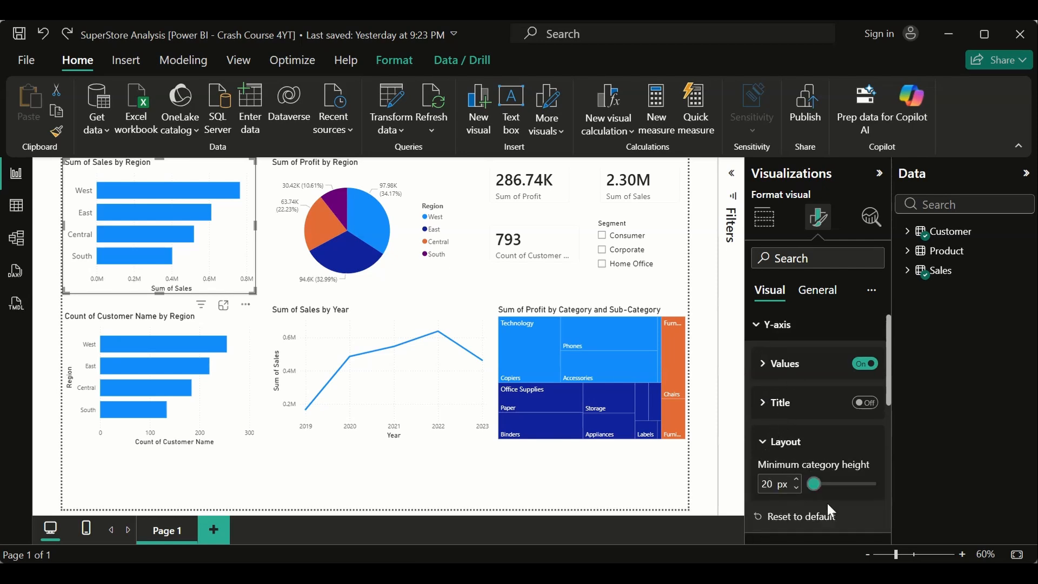
{"action": "left_click", "coordinate": [762, 453]}
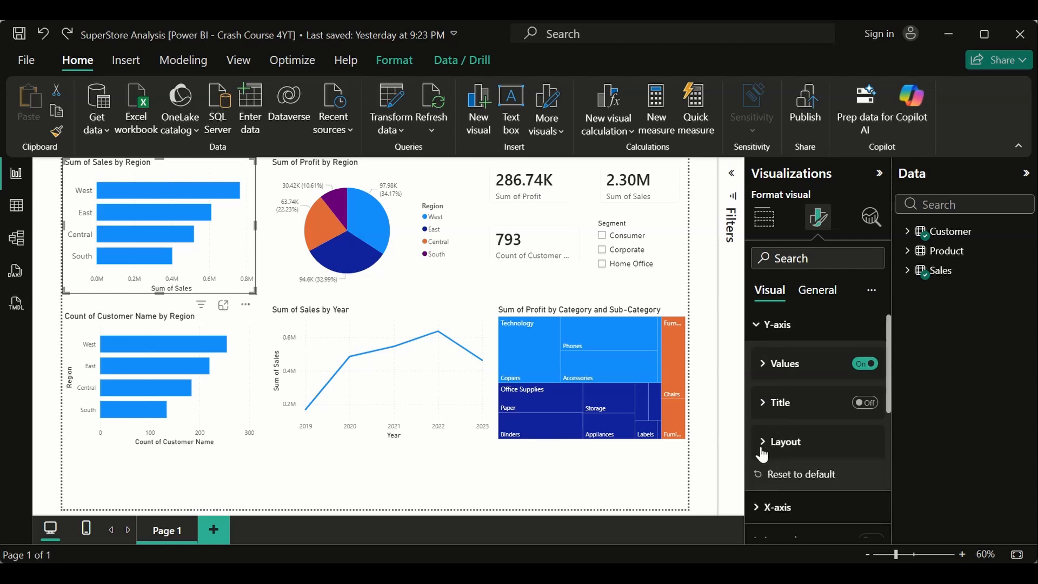
{"action": "left_click", "coordinate": [759, 326]}
Examine the X-axis range minimum and maximum options and check the West bar's sales value in the Sum of Sales by Region chart
{"action": "left_click", "coordinate": [769, 357]}
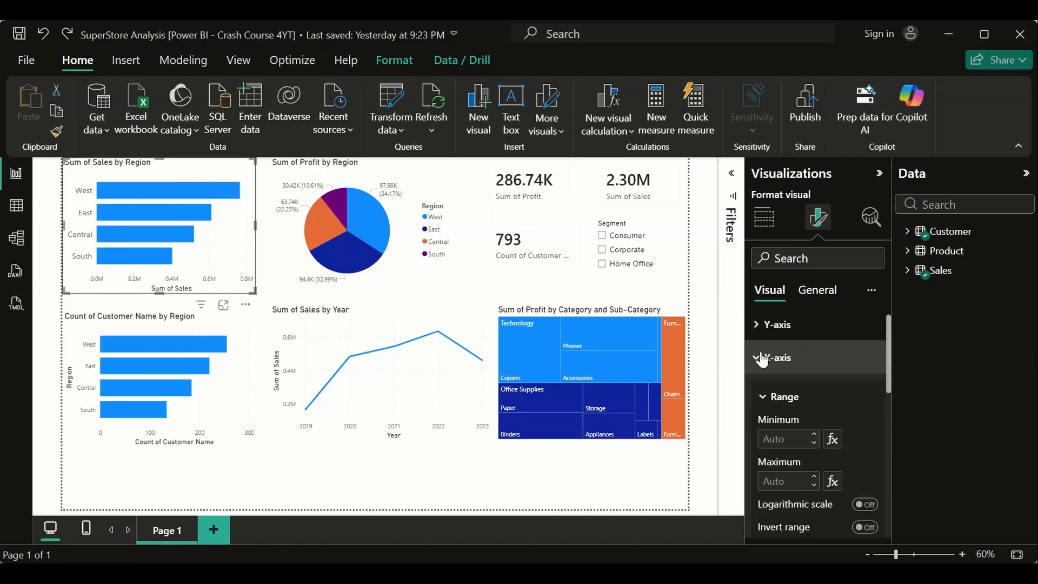
{"action": "scroll", "coordinate": [794, 428], "scroll_direction": "down", "scroll_amount": 2}
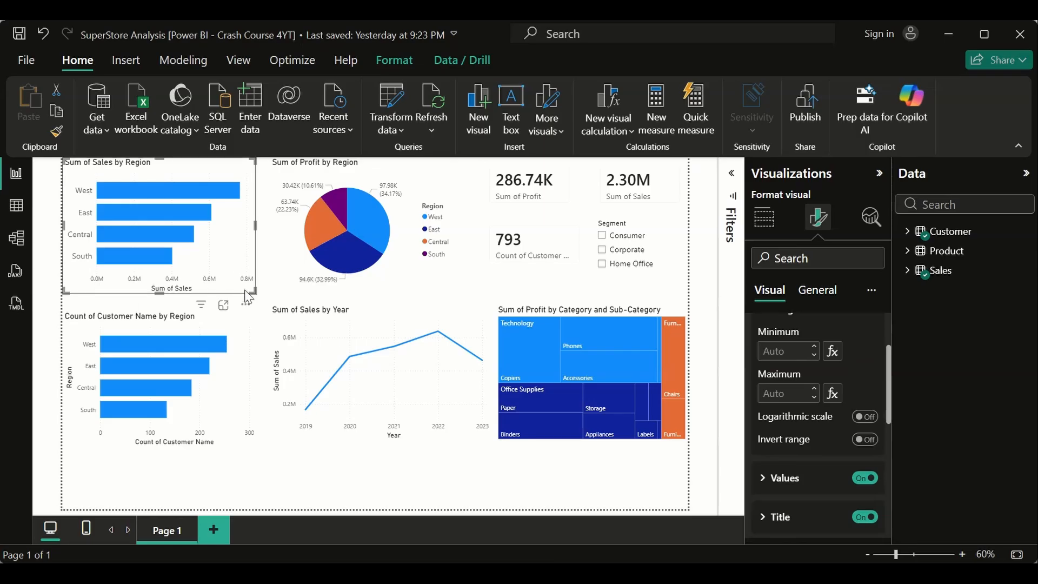
{"action": "left_click", "coordinate": [784, 354]}
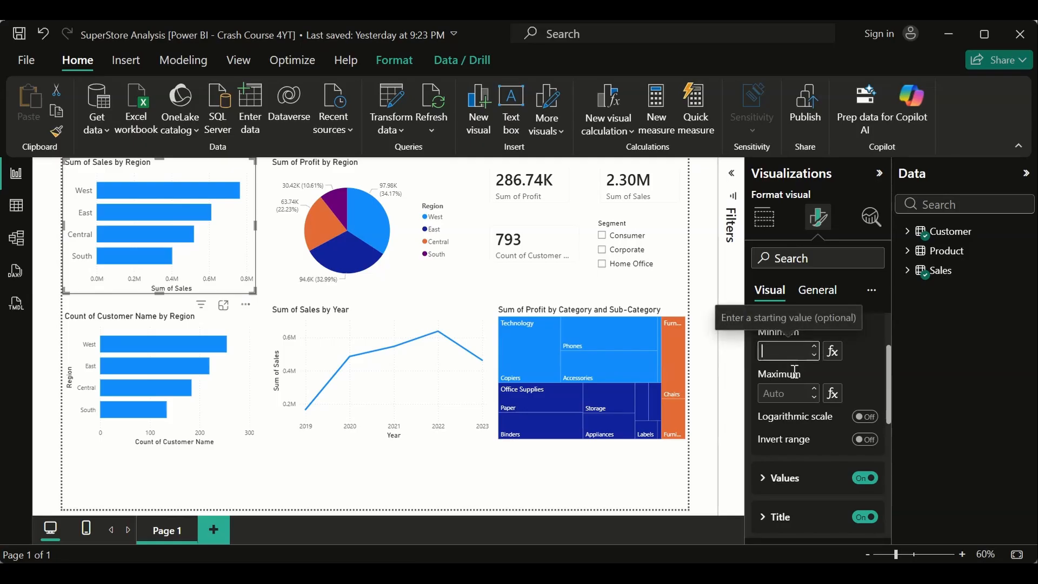
{"action": "left_click", "coordinate": [793, 394]}
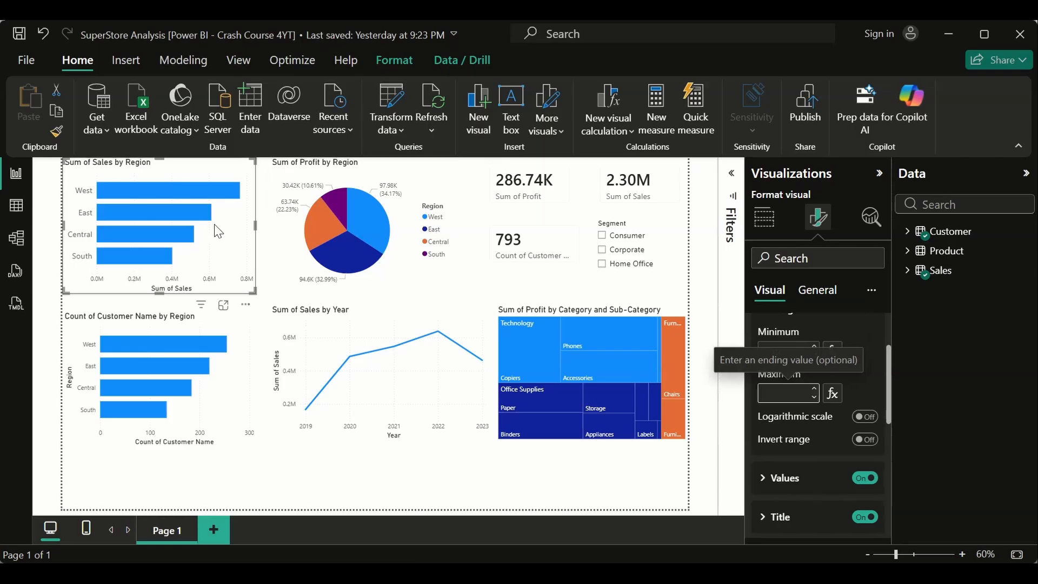
{"action": "mouse_move", "coordinate": [241, 199]}
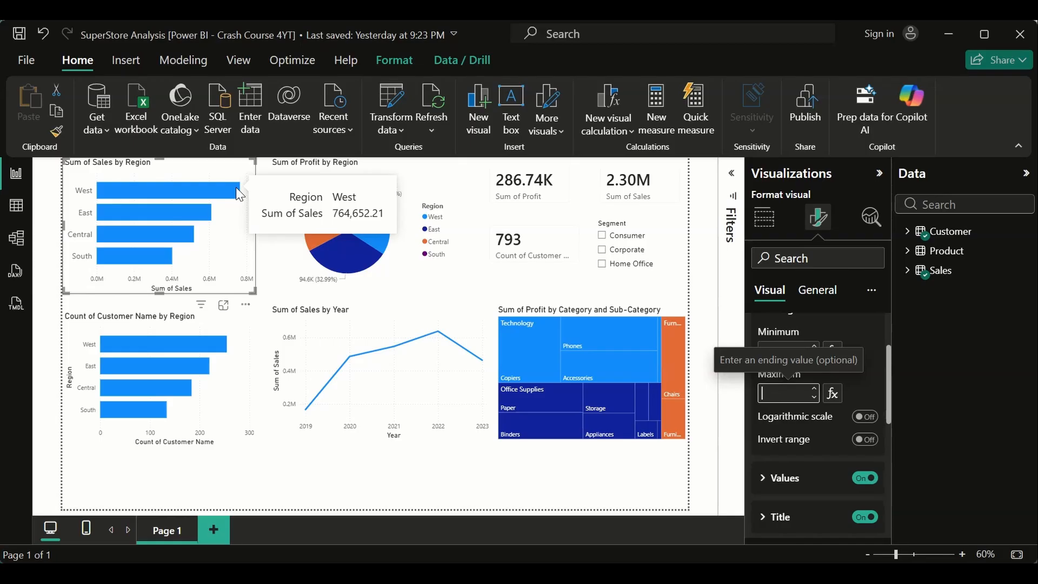
{"action": "left_click", "coordinate": [871, 325]}
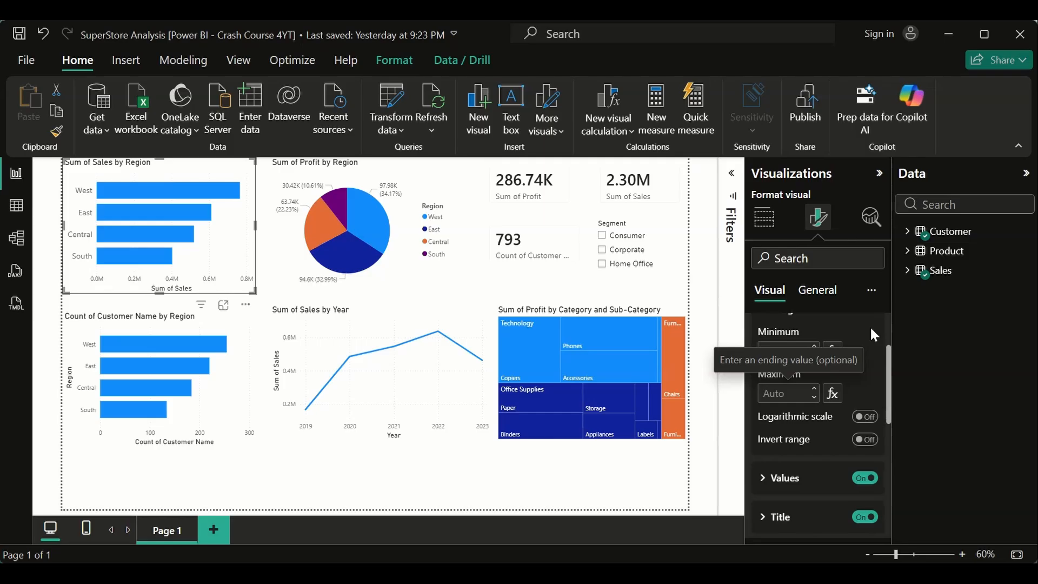
Toggle the X-axis values of the Sum of Sales by Region chart off and back on, and look at their formatting options
{"action": "left_click", "coordinate": [859, 479]}
{"action": "left_click", "coordinate": [860, 479]}
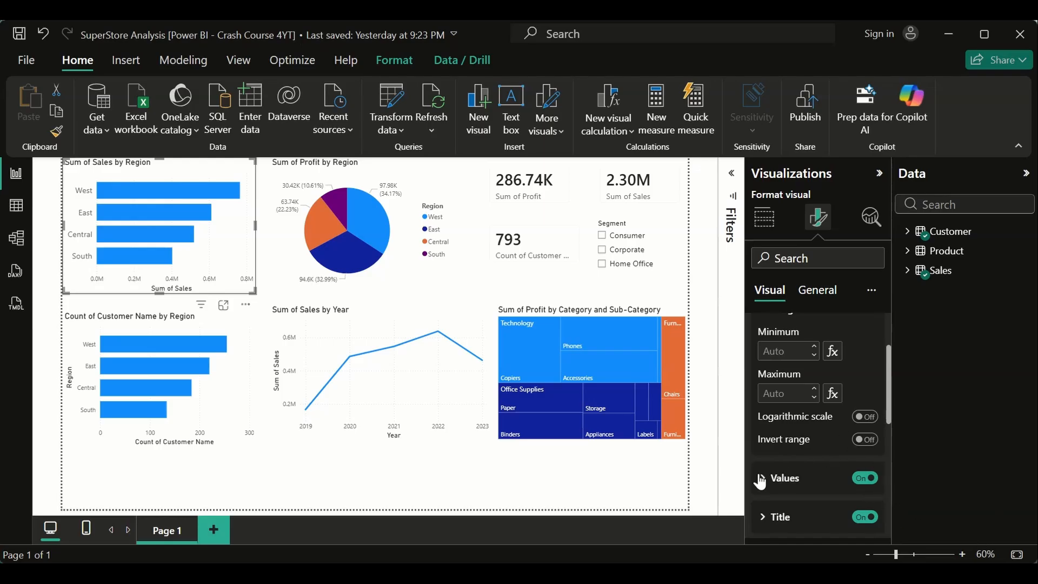
{"action": "scroll", "coordinate": [806, 445], "scroll_direction": "down", "scroll_amount": 3}
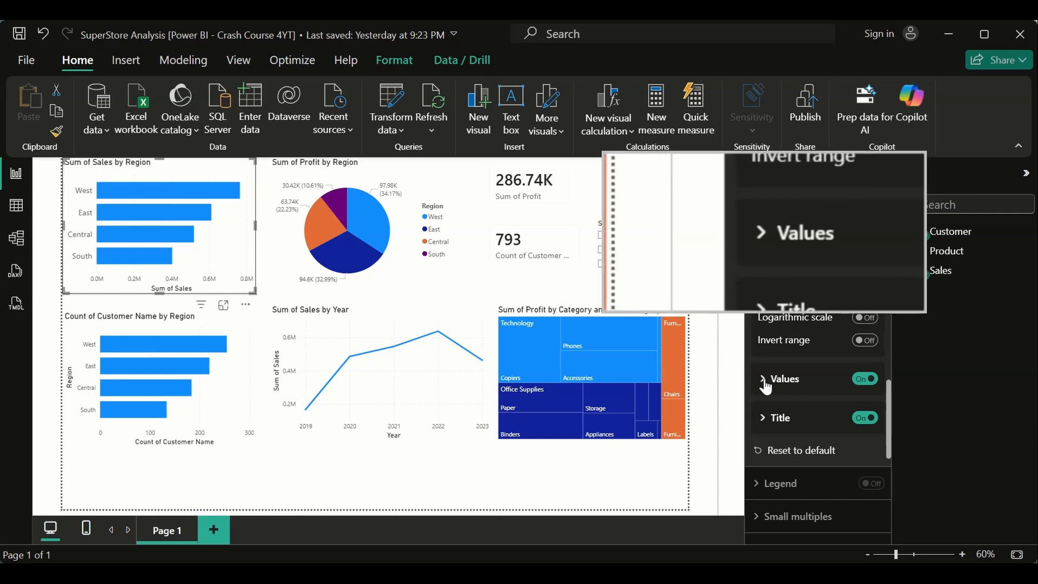
{"action": "left_click", "coordinate": [764, 379]}
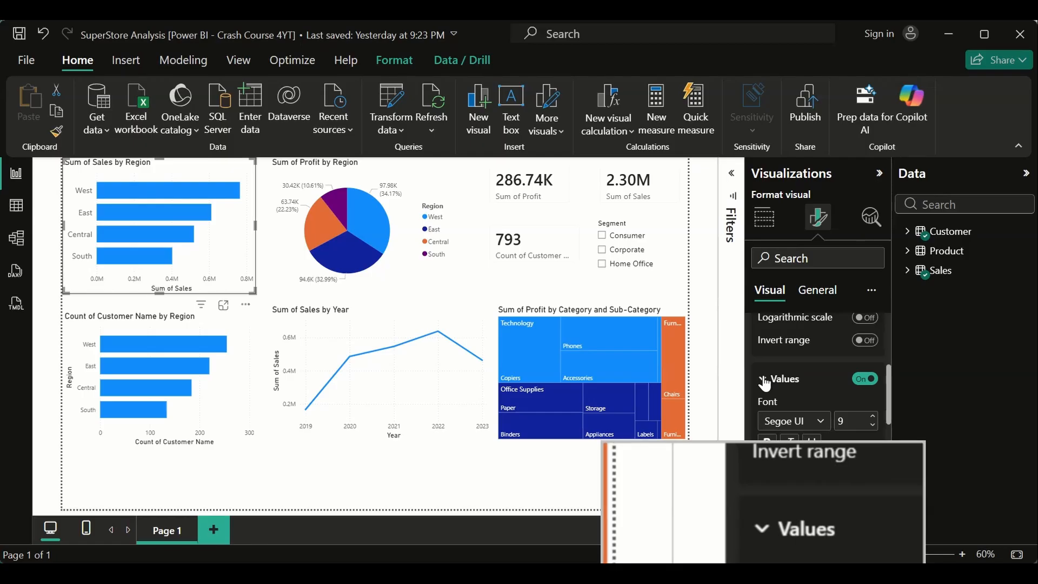
{"action": "left_click", "coordinate": [764, 380]}
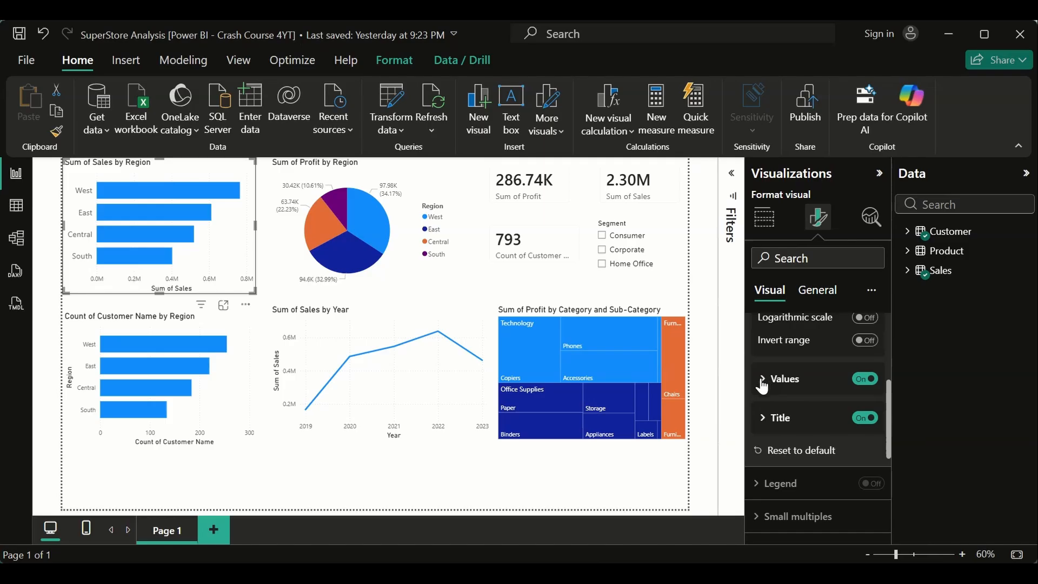
Set the font size of the Sum of Sales by Region chart's X-axis values to 12, and try bold on them
{"action": "left_click", "coordinate": [762, 379]}
{"action": "triple_click", "coordinate": [873, 417]}
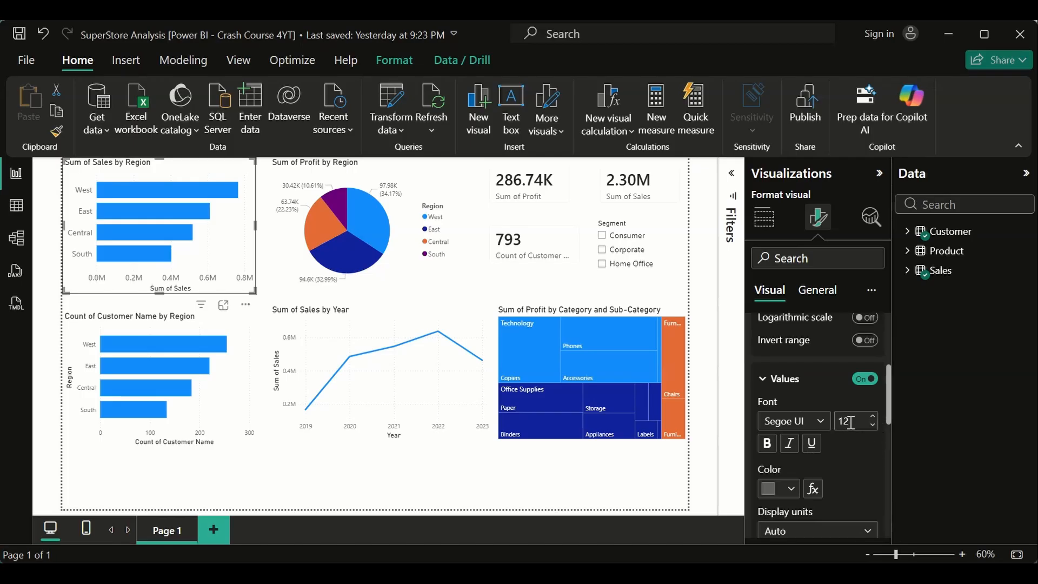
{"action": "left_click", "coordinate": [768, 443]}
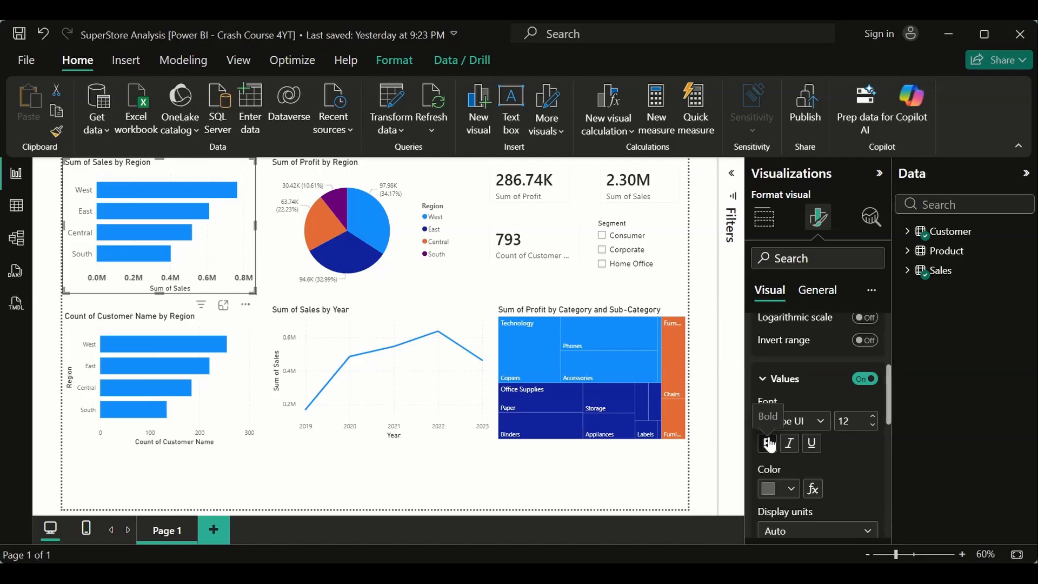
{"action": "left_click", "coordinate": [768, 443]}
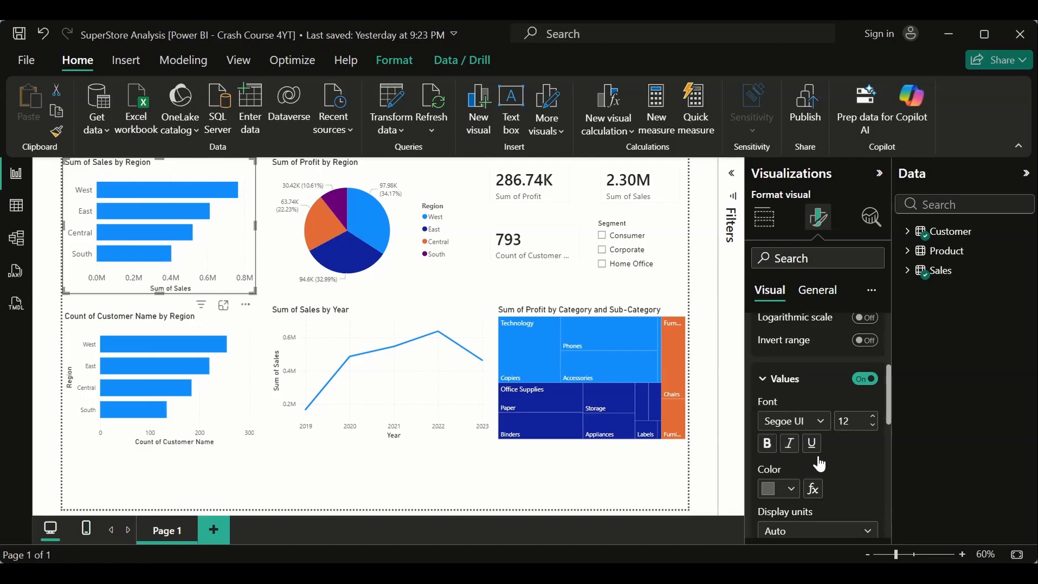
Set the display units of the Sum of Sales by Region chart's X-axis values to Thousands
{"action": "scroll", "coordinate": [809, 428], "scroll_direction": "down", "scroll_amount": 1}
{"action": "scroll", "coordinate": [804, 422], "scroll_direction": "up", "scroll_amount": 1}
{"action": "scroll", "coordinate": [805, 422], "scroll_direction": "down", "scroll_amount": 2}
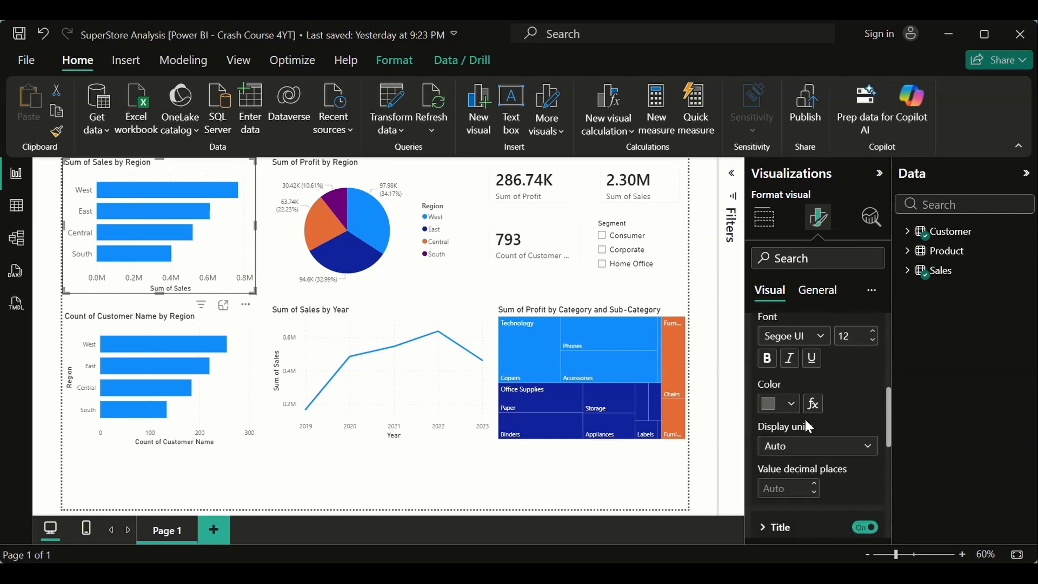
{"action": "scroll", "coordinate": [806, 424], "scroll_direction": "down", "scroll_amount": 1}
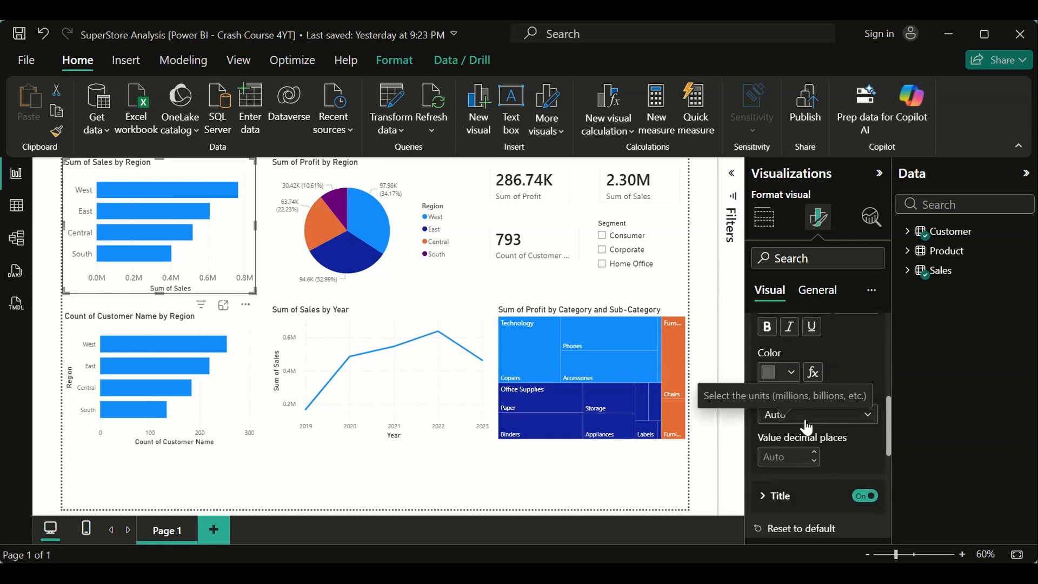
{"action": "left_click", "coordinate": [861, 422]}
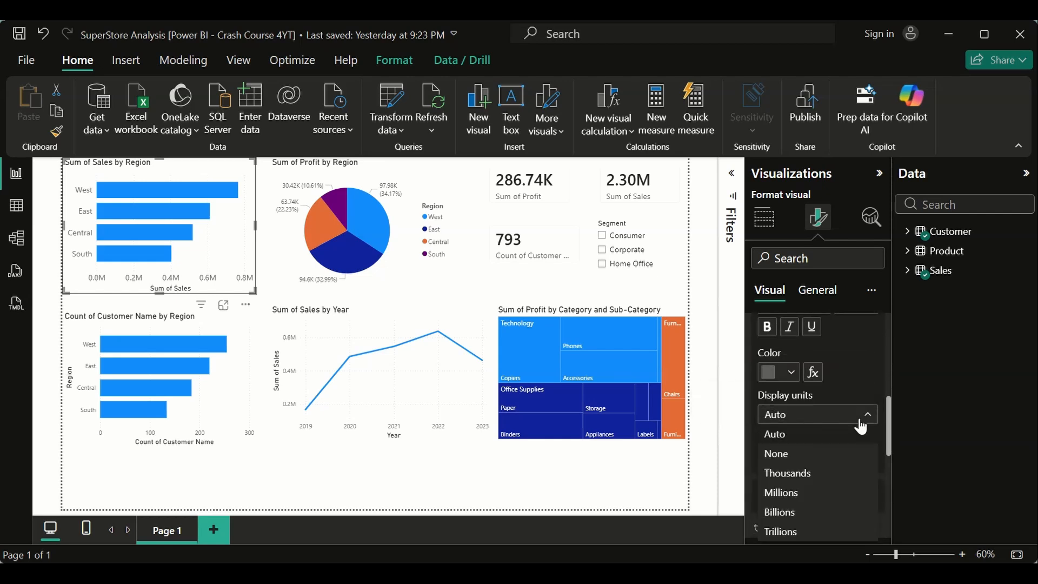
{"action": "left_click", "coordinate": [819, 474]}
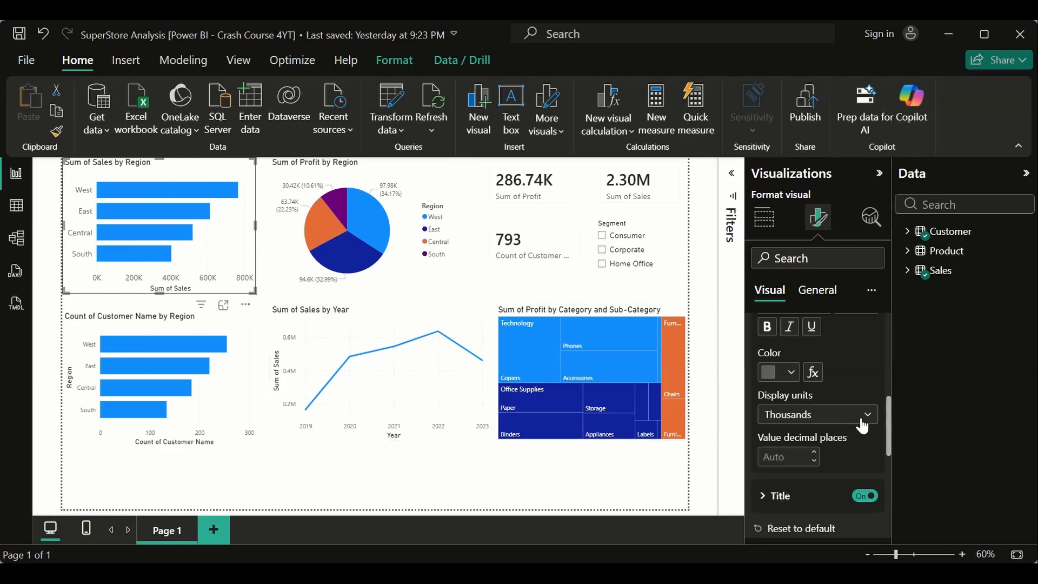
Try 2 and 1 value decimal places on the Sum of Sales by Region chart's X-axis values, and set them to 0
{"action": "left_click", "coordinate": [794, 458]}
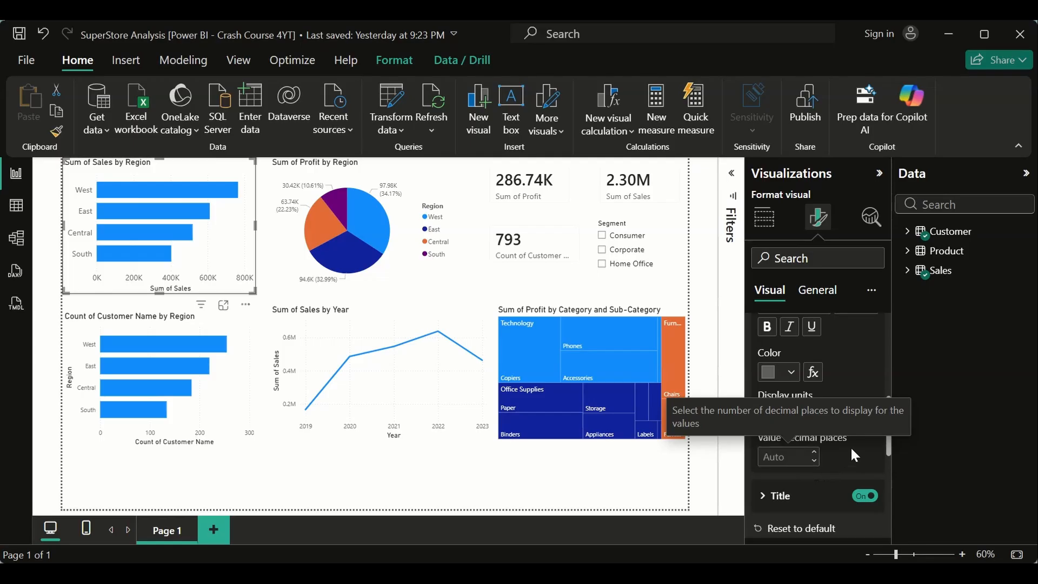
{"action": "type", "text": "2"}
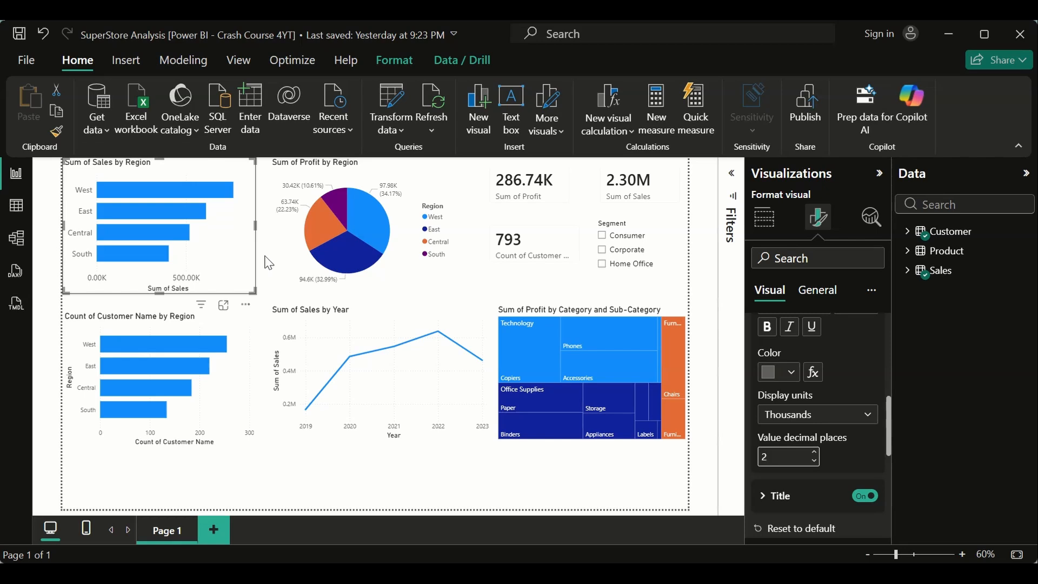
{"action": "key", "text": "BackSpace"}
{"action": "type", "text": "1"}
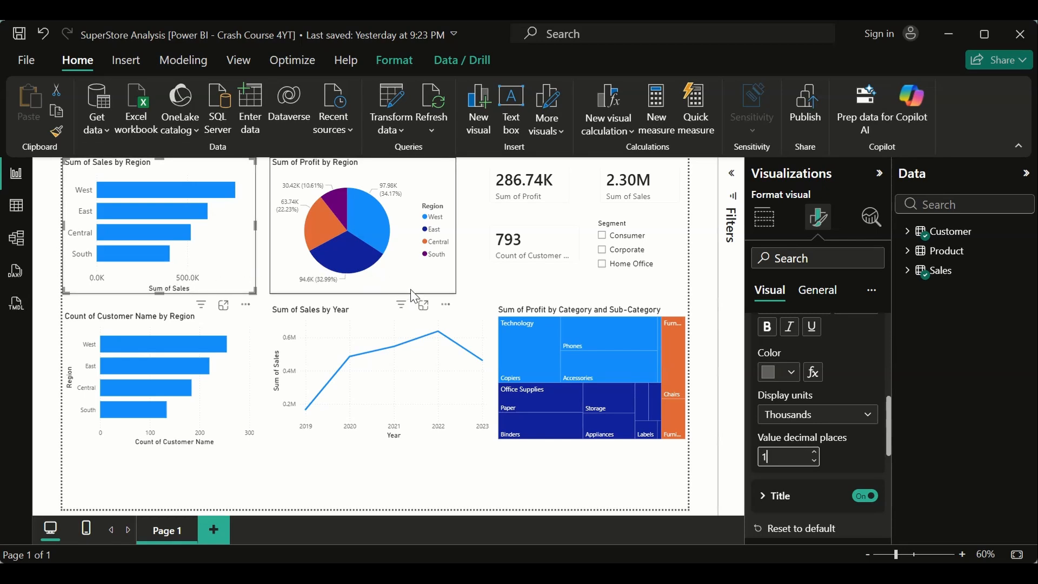
{"action": "key", "text": "BackSpace"}
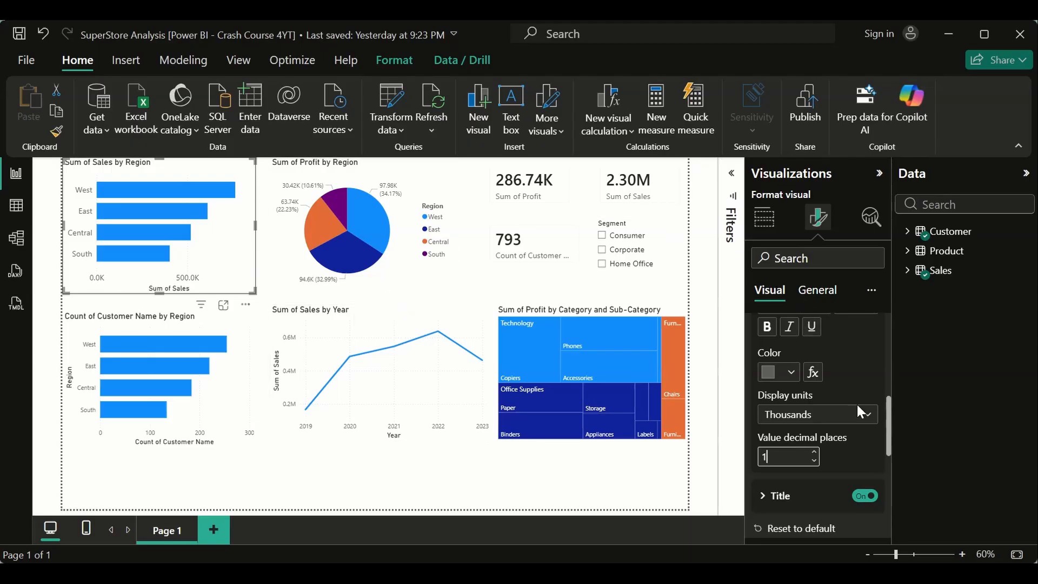
{"action": "left_click_drag", "start_coordinate": [782, 457], "coordinate": [752, 451]}
{"action": "key", "text": "BackSpace"}
{"action": "type", "text": "10"}
{"action": "key", "text": "BackSpace"}
{"action": "key", "text": "BackSpace"}
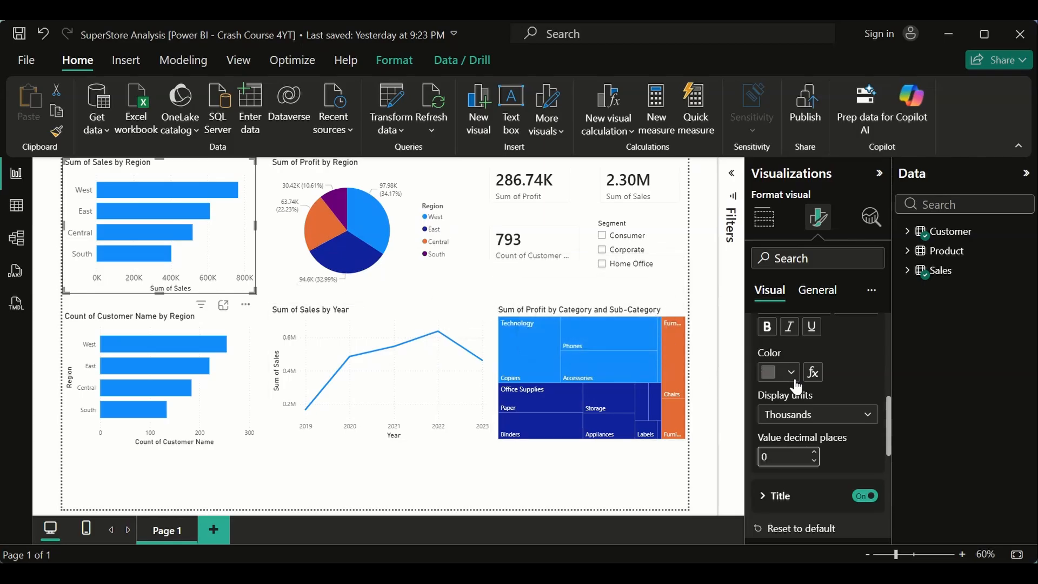
Turn off the X-axis title of the Sum of Sales by Region chart
{"action": "scroll", "coordinate": [795, 378], "scroll_direction": "down", "scroll_amount": 2}
{"action": "left_click", "coordinate": [866, 431]}
{"action": "left_click", "coordinate": [866, 432]}
{"action": "left_click", "coordinate": [866, 432]}
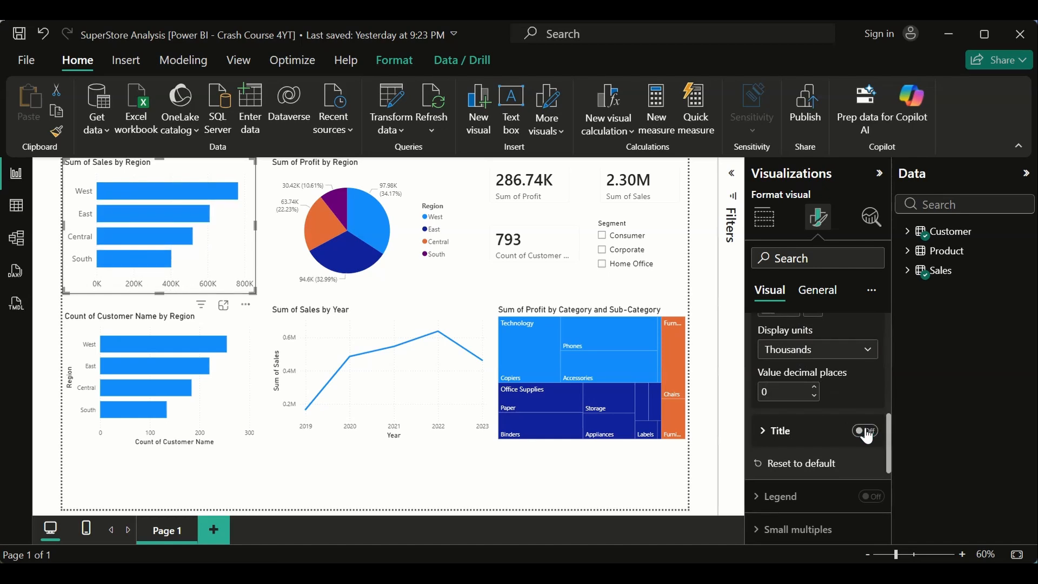
Review the X-axis values, title and range settings of the Sum of Sales by Region chart, and collapse the values settings
{"action": "scroll", "coordinate": [816, 329], "scroll_direction": "up", "scroll_amount": 2}
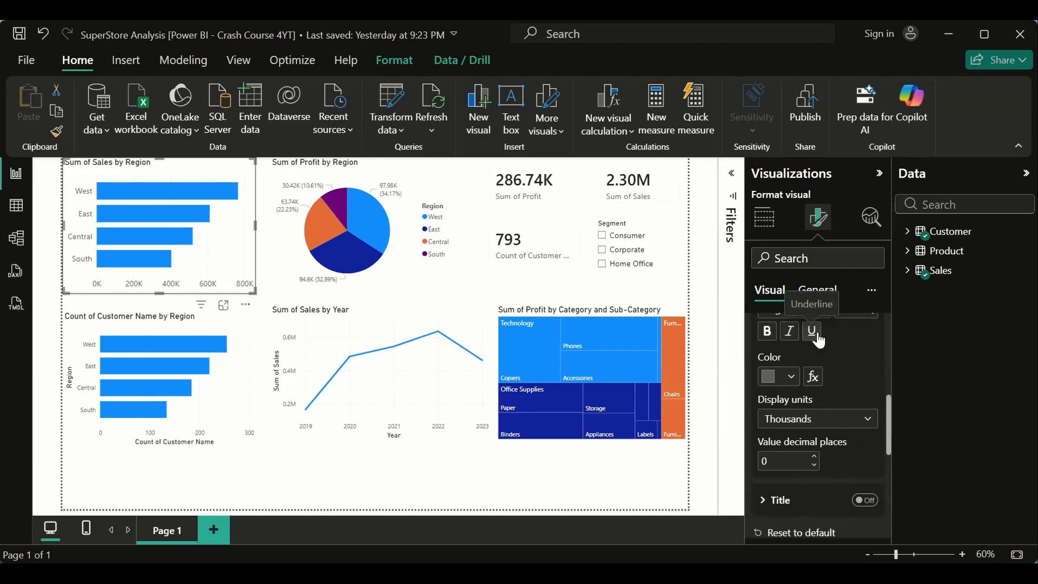
{"action": "scroll", "coordinate": [799, 345], "scroll_direction": "up", "scroll_amount": 2}
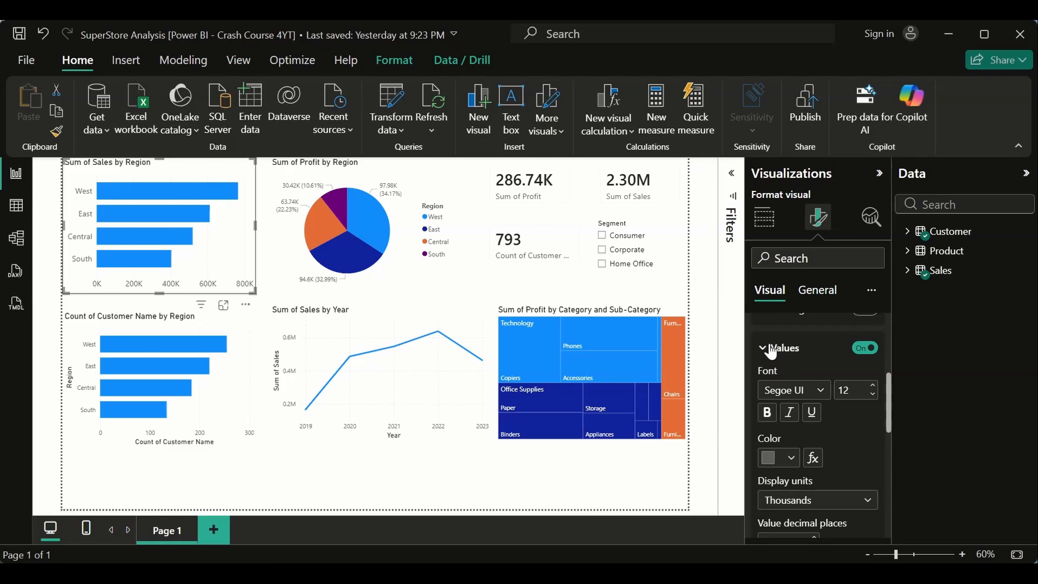
{"action": "scroll", "coordinate": [771, 349], "scroll_direction": "up", "scroll_amount": 1}
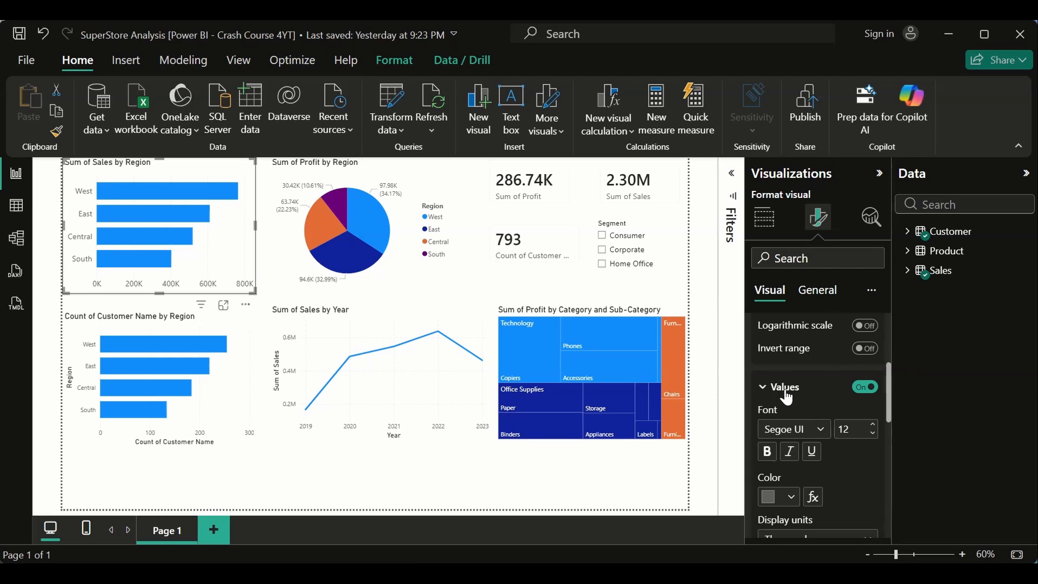
{"action": "scroll", "coordinate": [800, 441], "scroll_direction": "down", "scroll_amount": 5}
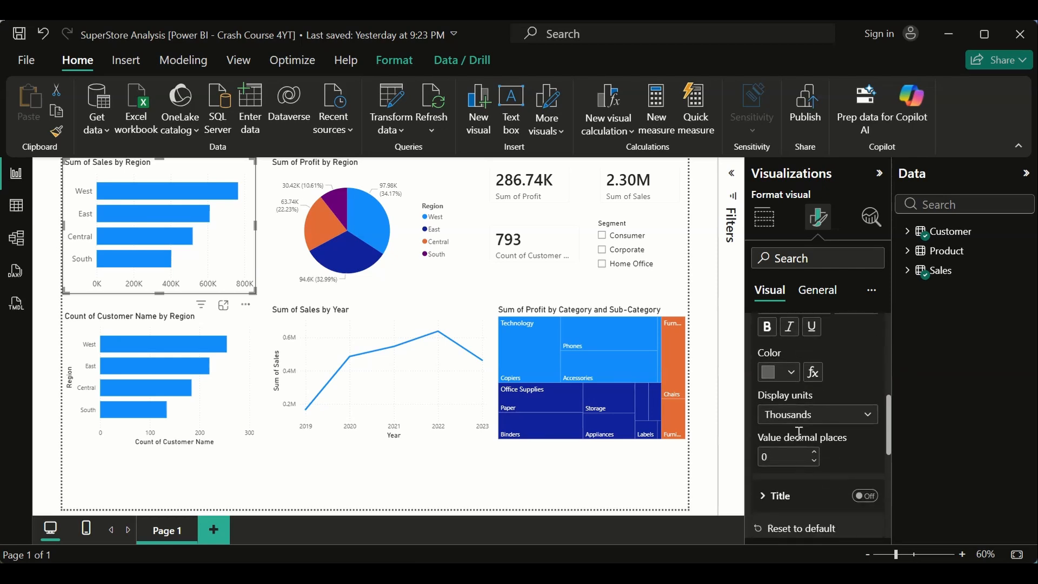
{"action": "scroll", "coordinate": [800, 436], "scroll_direction": "down", "scroll_amount": 1}
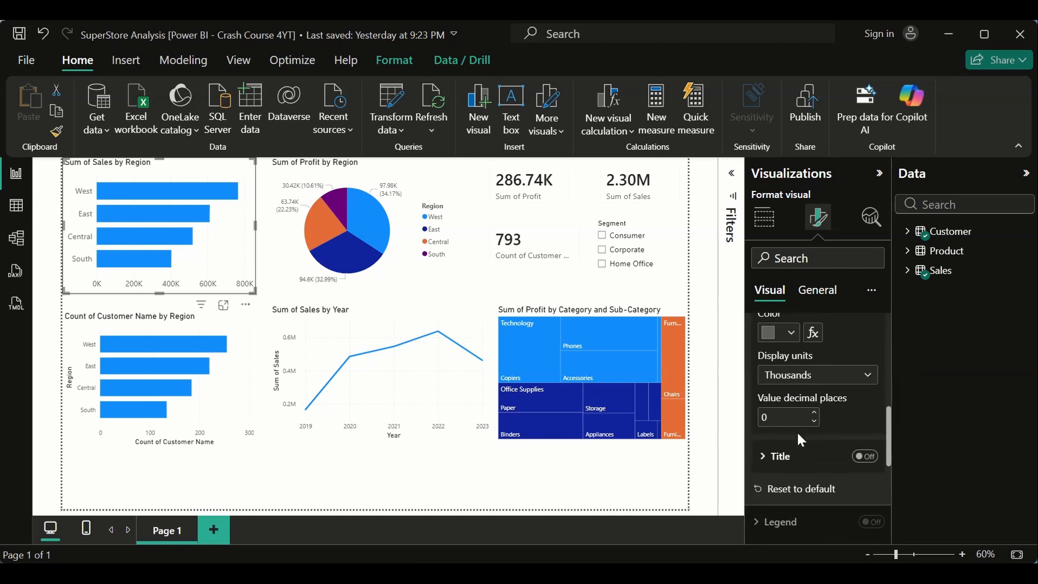
{"action": "scroll", "coordinate": [797, 436], "scroll_direction": "down", "scroll_amount": 2}
{"action": "scroll", "coordinate": [798, 435], "scroll_direction": "up", "scroll_amount": 5}
{"action": "scroll", "coordinate": [799, 440], "scroll_direction": "up", "scroll_amount": 4}
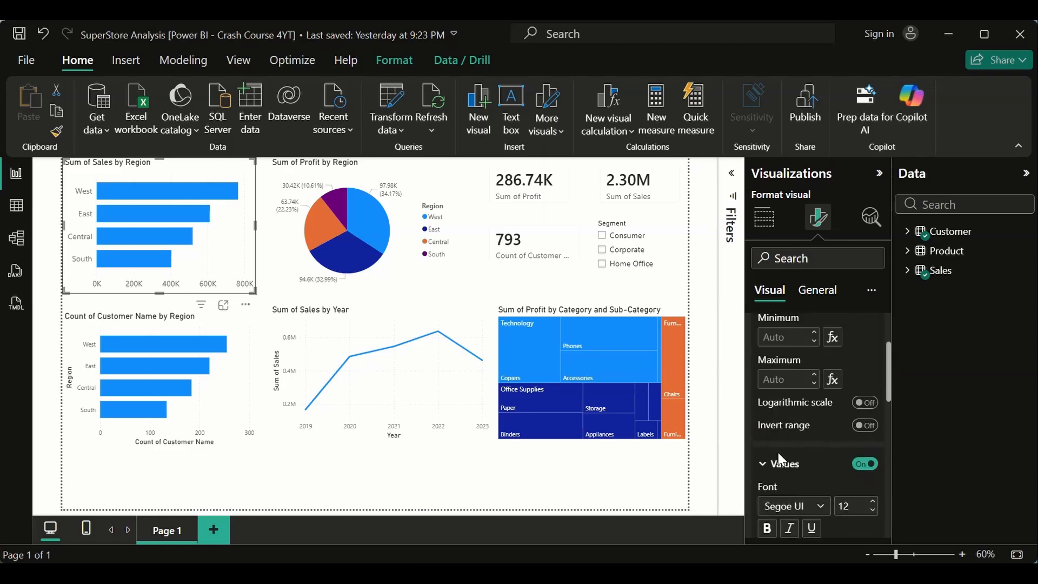
{"action": "left_click", "coordinate": [763, 471]}
{"action": "scroll", "coordinate": [791, 388], "scroll_direction": "up", "scroll_amount": 3}
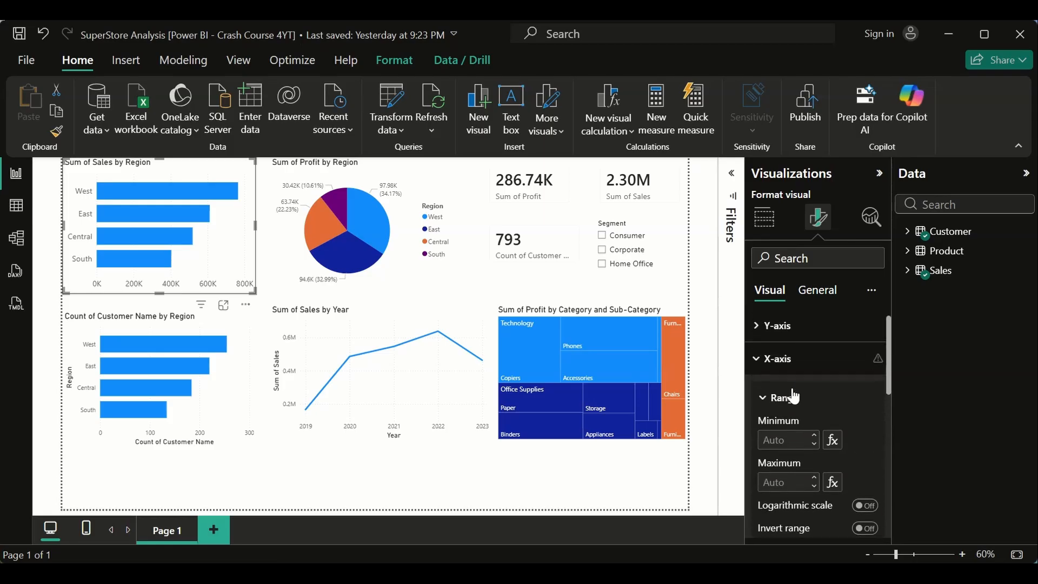
Collapse the range and X-axis settings of the Sum of Sales by Region chart and look over its remaining formatting options
{"action": "left_click", "coordinate": [767, 403]}
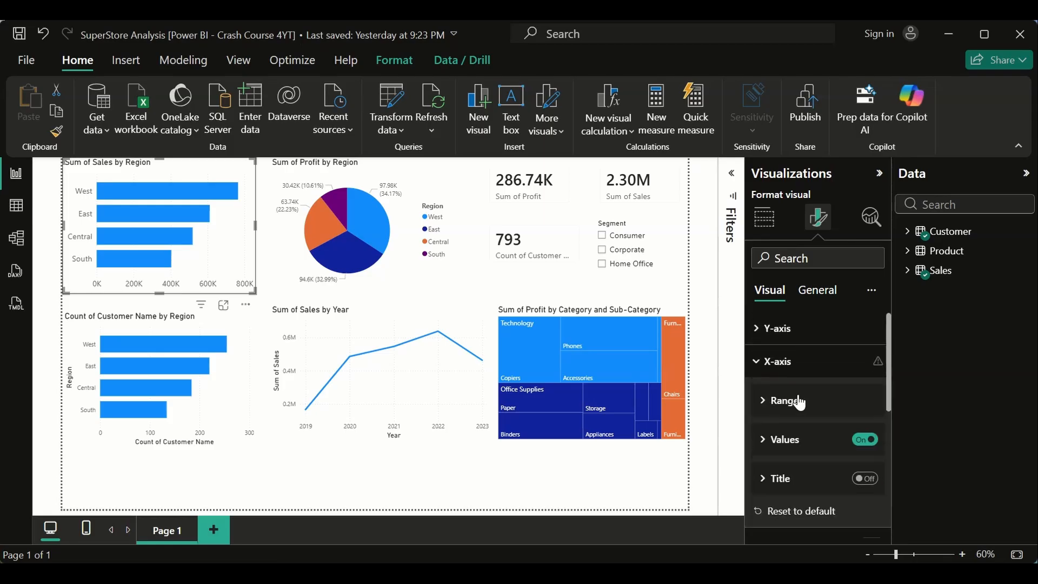
{"action": "scroll", "coordinate": [798, 395], "scroll_direction": "down", "scroll_amount": 3}
{"action": "scroll", "coordinate": [800, 399], "scroll_direction": "down", "scroll_amount": 2}
{"action": "scroll", "coordinate": [799, 399], "scroll_direction": "up", "scroll_amount": 4}
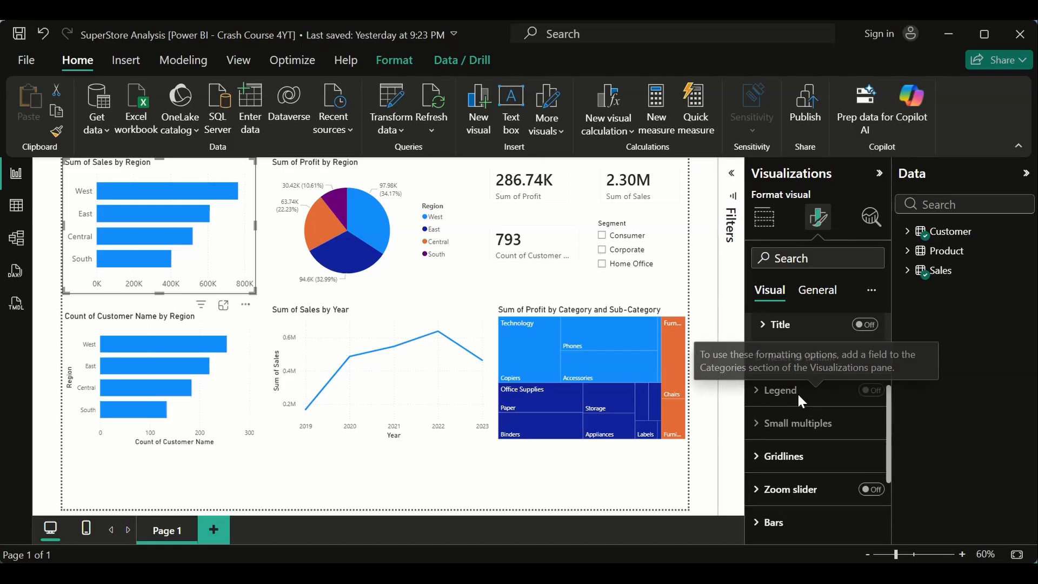
{"action": "left_click", "coordinate": [758, 362]}
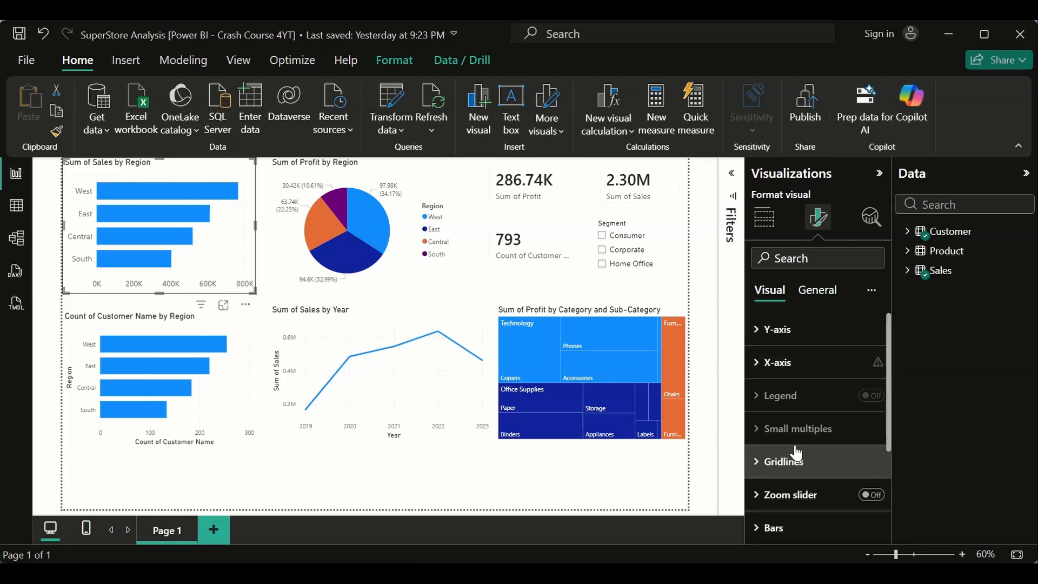
Open the gridline settings of the Sum of Sales by Region chart and try switching the vertical gridlines off and on
{"action": "left_click", "coordinate": [757, 463]}
{"action": "scroll", "coordinate": [757, 464], "scroll_direction": "down", "scroll_amount": 3}
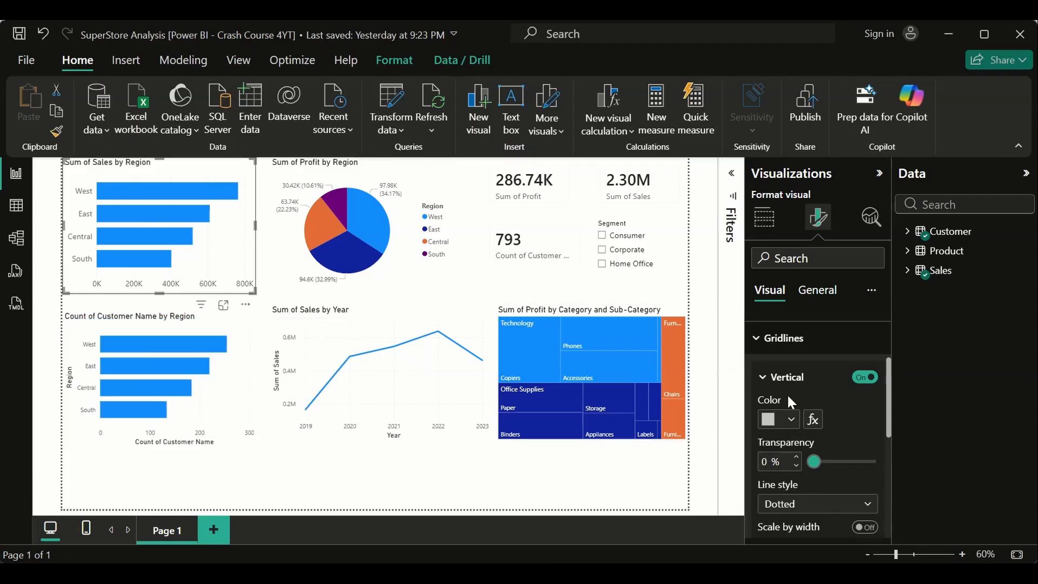
{"action": "left_click", "coordinate": [867, 379]}
{"action": "left_click", "coordinate": [868, 378]}
{"action": "scroll", "coordinate": [823, 417], "scroll_direction": "down", "scroll_amount": 2}
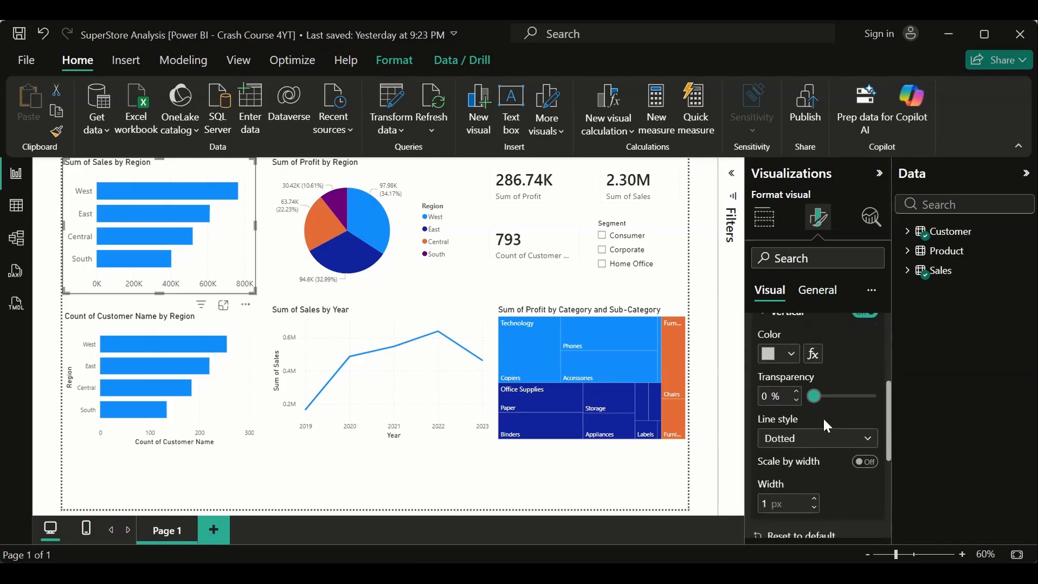
Check the vertical gridlines' line style choices, switch the gridlines off and on again to compare, and collapse their settings
{"action": "left_click", "coordinate": [852, 443]}
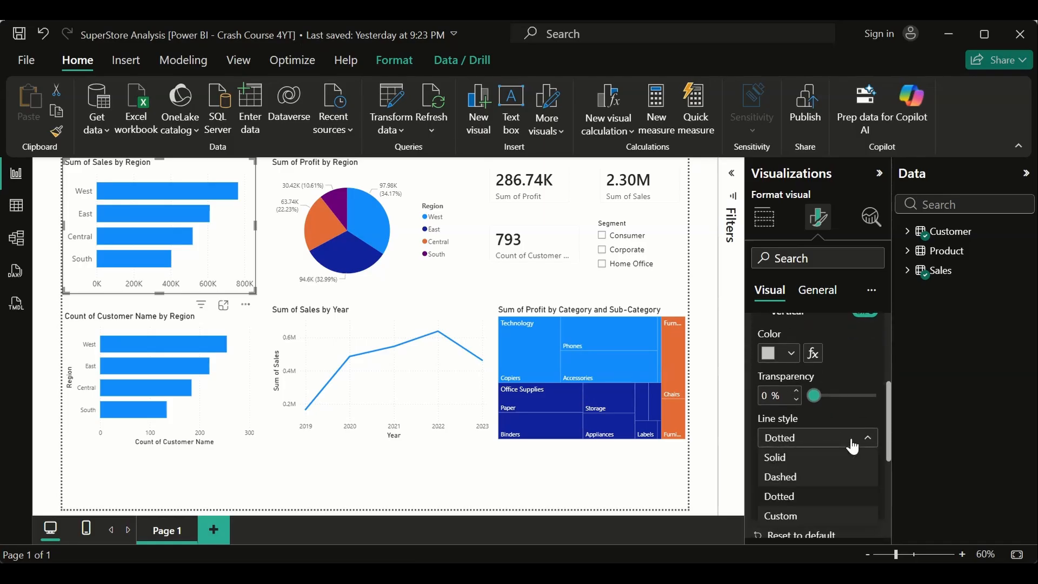
{"action": "left_click", "coordinate": [863, 332]}
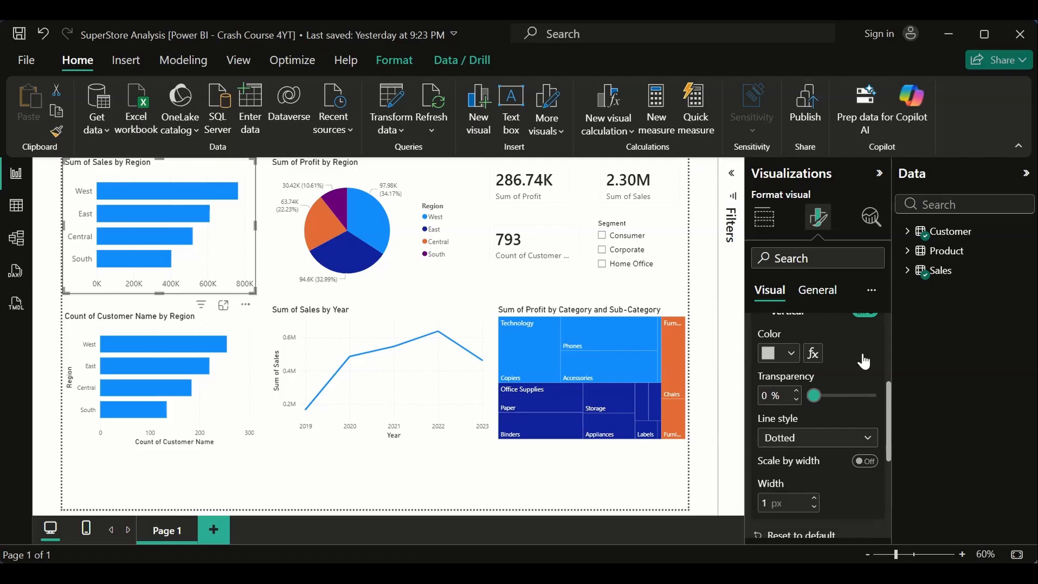
{"action": "scroll", "coordinate": [863, 357], "scroll_direction": "up", "scroll_amount": 1}
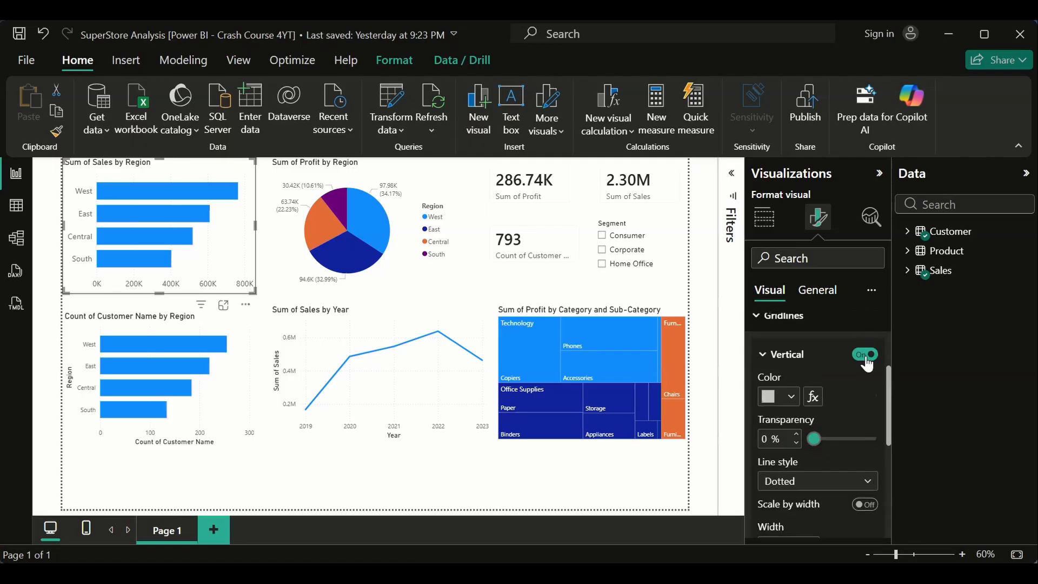
{"action": "left_click", "coordinate": [867, 357]}
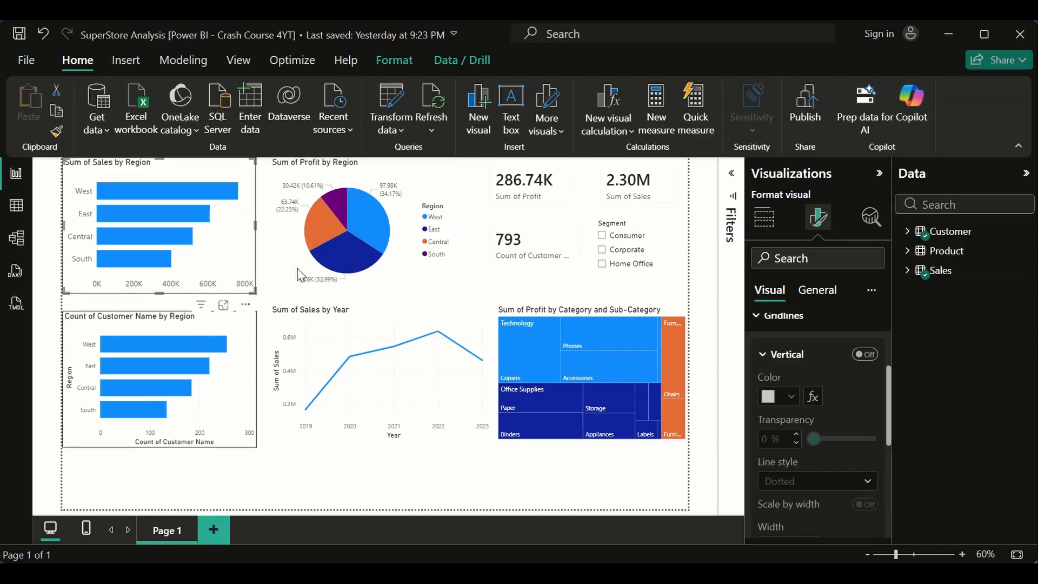
{"action": "left_click", "coordinate": [864, 357]}
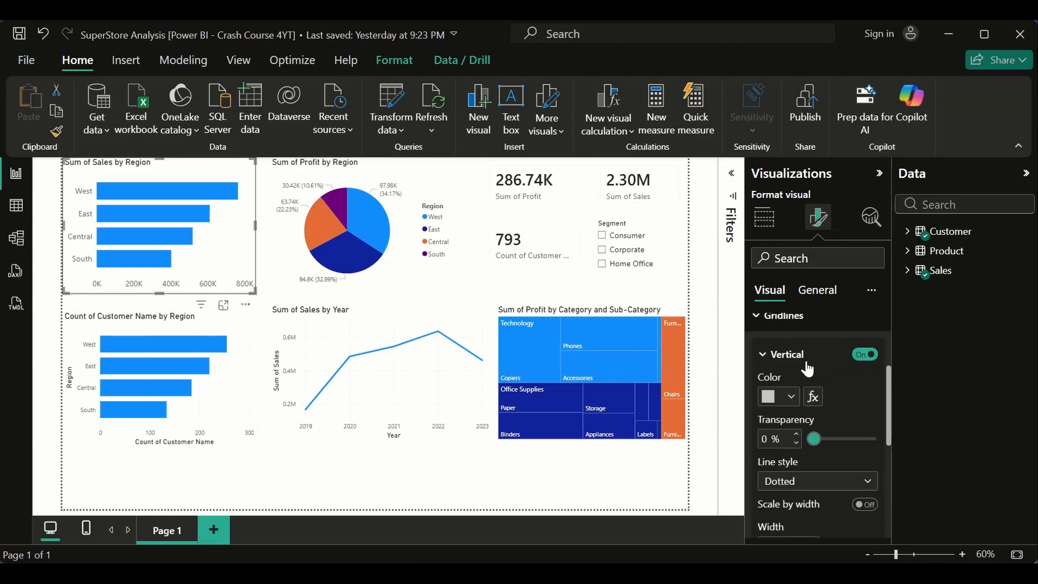
{"action": "left_click", "coordinate": [764, 354]}
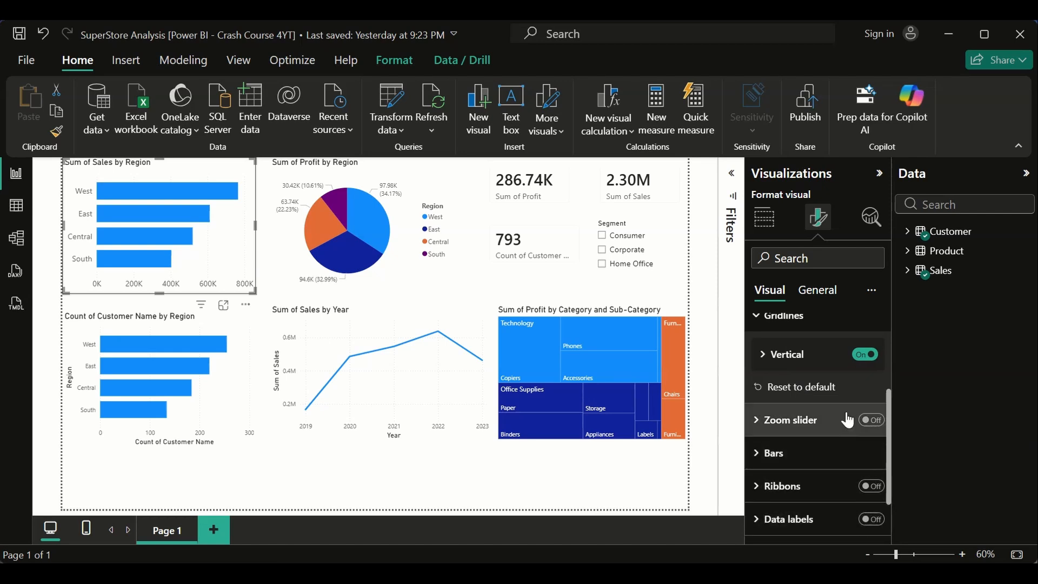
Try the zoom slider on the Sum of Sales by Region chart by moving its handles, and turn it off again
{"action": "left_click", "coordinate": [864, 422]}
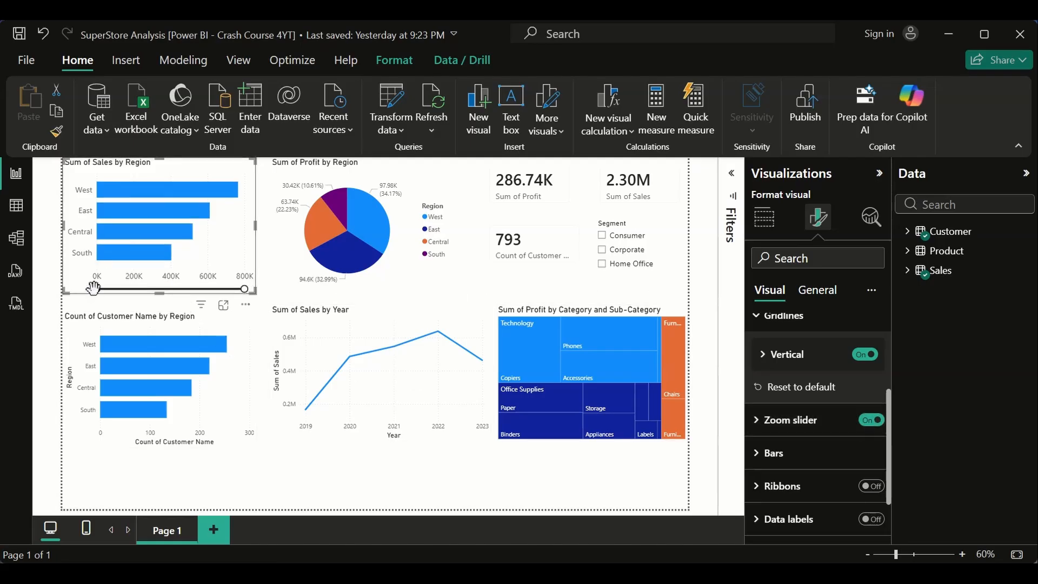
{"action": "left_click_drag", "start_coordinate": [97, 289], "coordinate": [138, 291]}
{"action": "left_click_drag", "start_coordinate": [165, 292], "coordinate": [99, 292]}
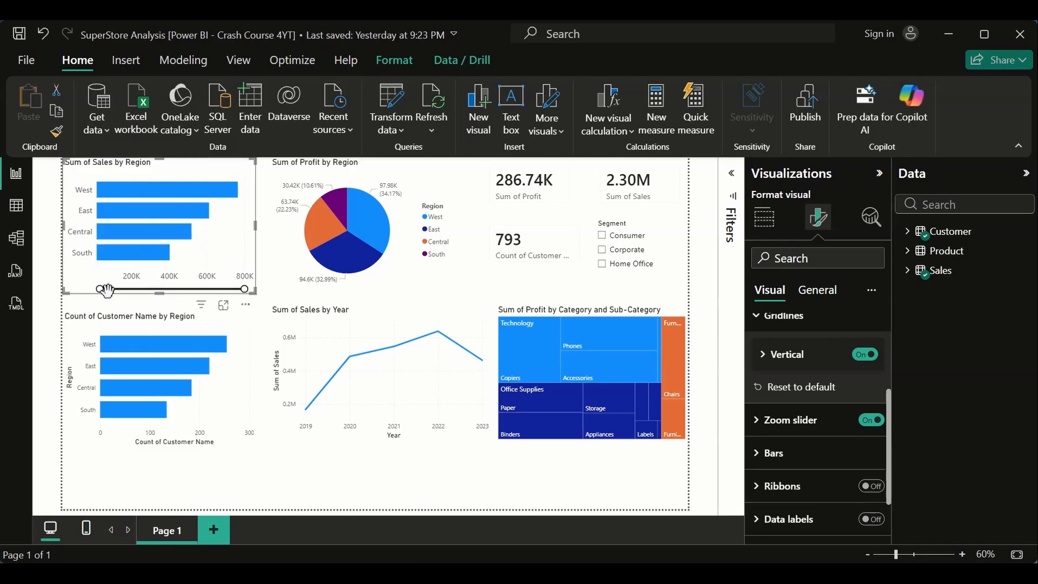
{"action": "mouse_move", "coordinate": [244, 288]}
{"action": "left_mouse_down"}
{"action": "mouse_move", "coordinate": [227, 289]}
{"action": "mouse_move", "coordinate": [244, 289]}
{"action": "left_mouse_up"}
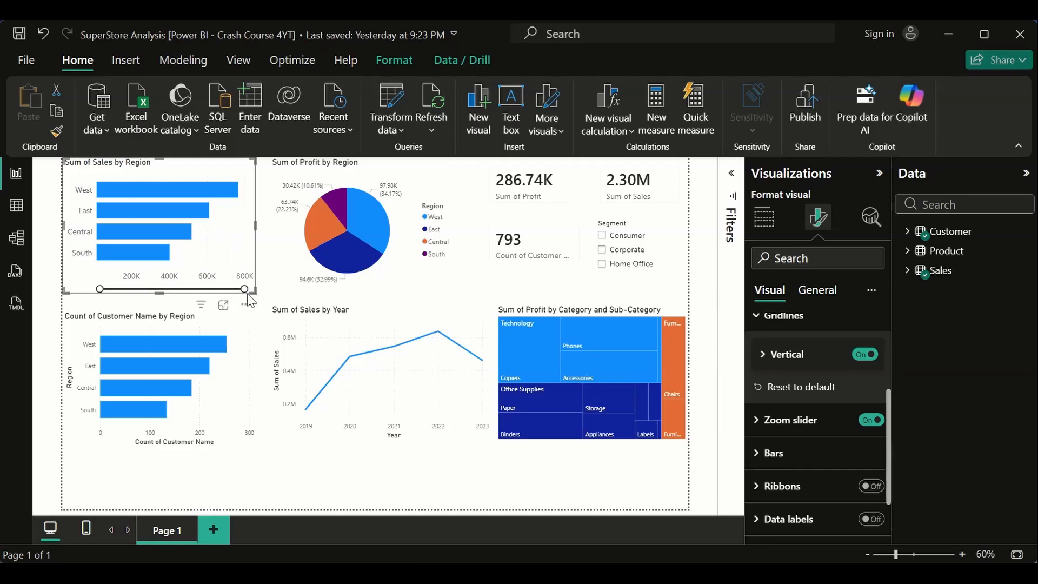
{"action": "left_click", "coordinate": [866, 420]}
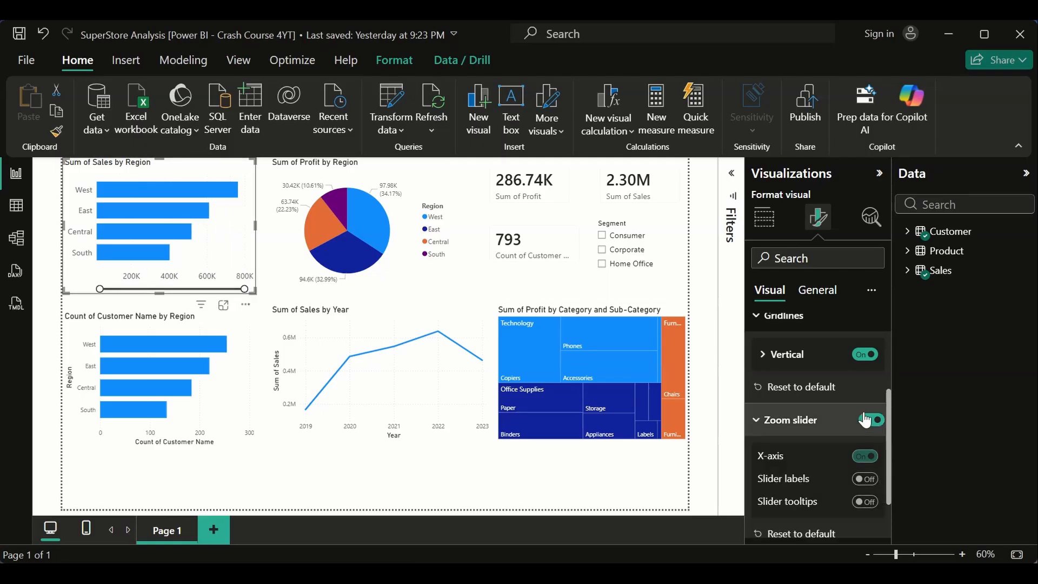
{"action": "left_click", "coordinate": [781, 427]}
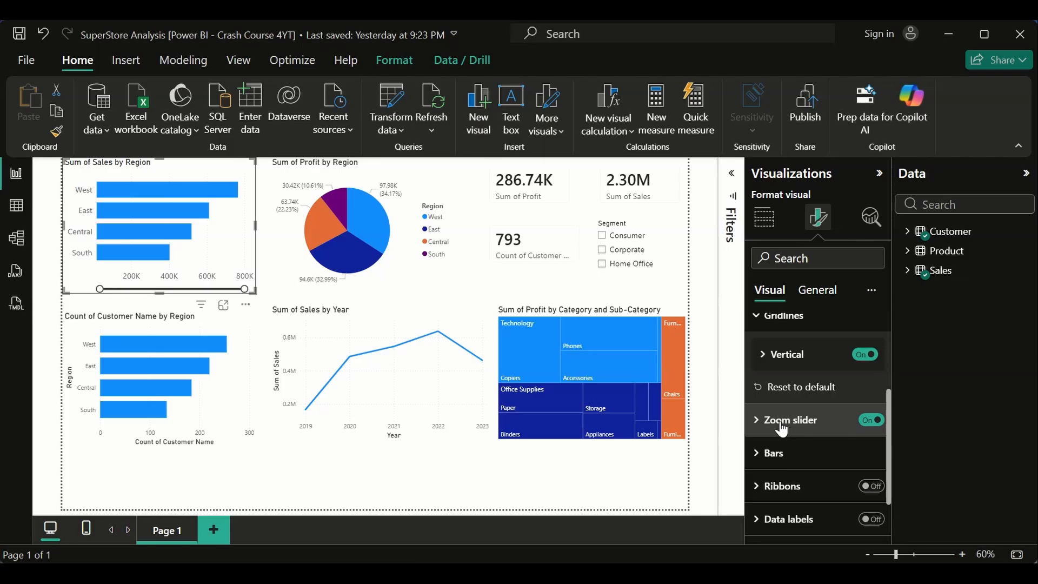
{"action": "left_click", "coordinate": [875, 423]}
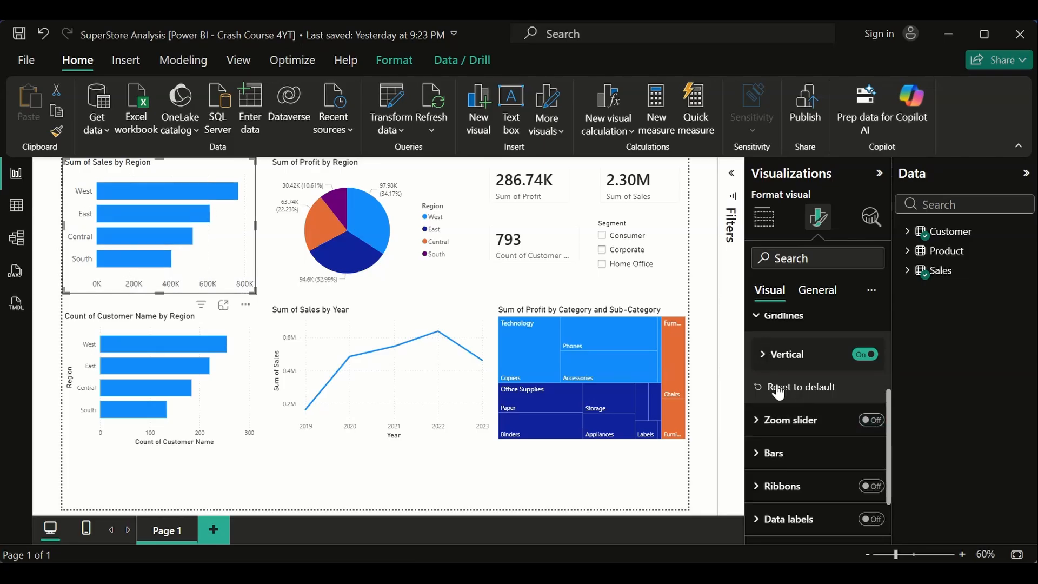
Collapse the gridline settings and set the color of all bars in the Sum of Sales by Region chart to theme orange
{"action": "scroll", "coordinate": [776, 382], "scroll_direction": "up", "scroll_amount": 1}
{"action": "left_click", "coordinate": [758, 373]}
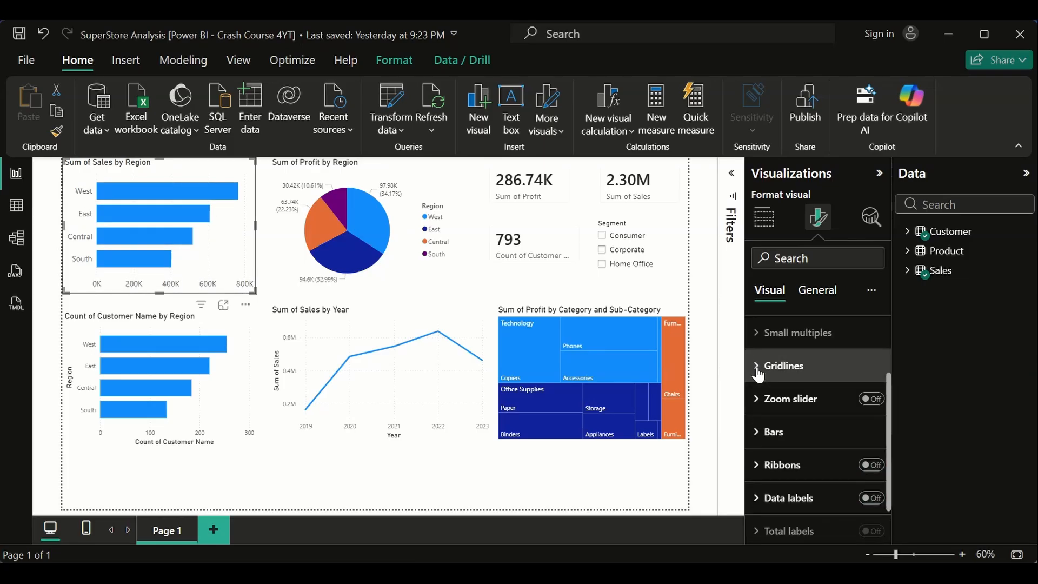
{"action": "left_click", "coordinate": [760, 433]}
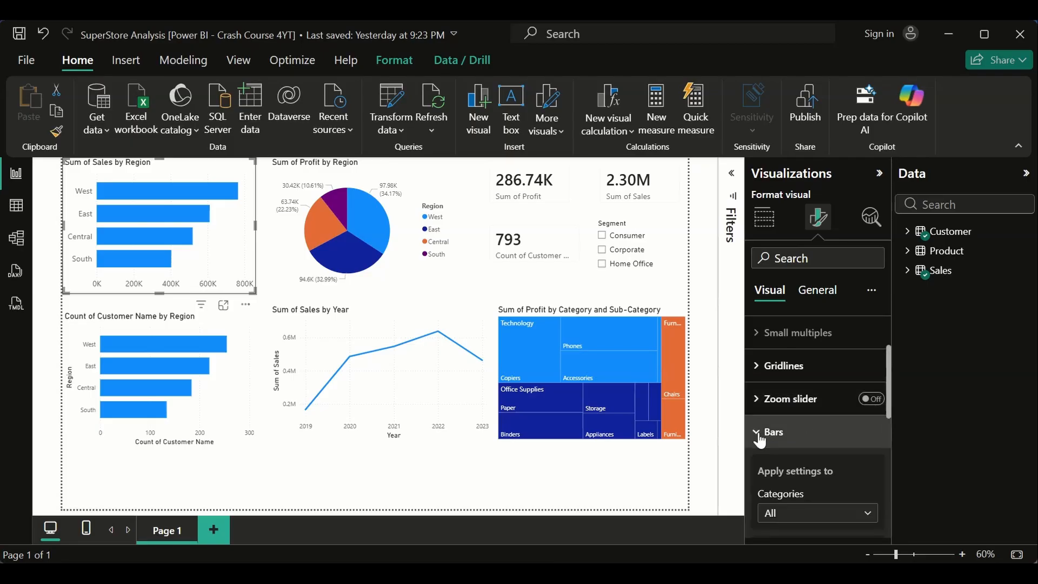
{"action": "scroll", "coordinate": [809, 462], "scroll_direction": "down", "scroll_amount": 3}
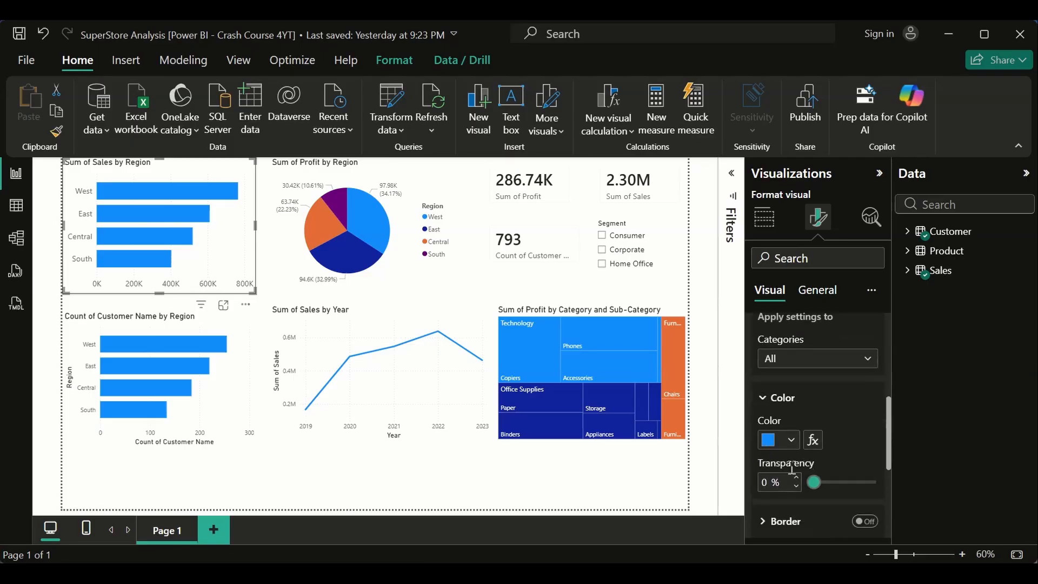
{"action": "scroll", "coordinate": [794, 457], "scroll_direction": "down", "scroll_amount": 2}
{"action": "scroll", "coordinate": [793, 454], "scroll_direction": "up", "scroll_amount": 1}
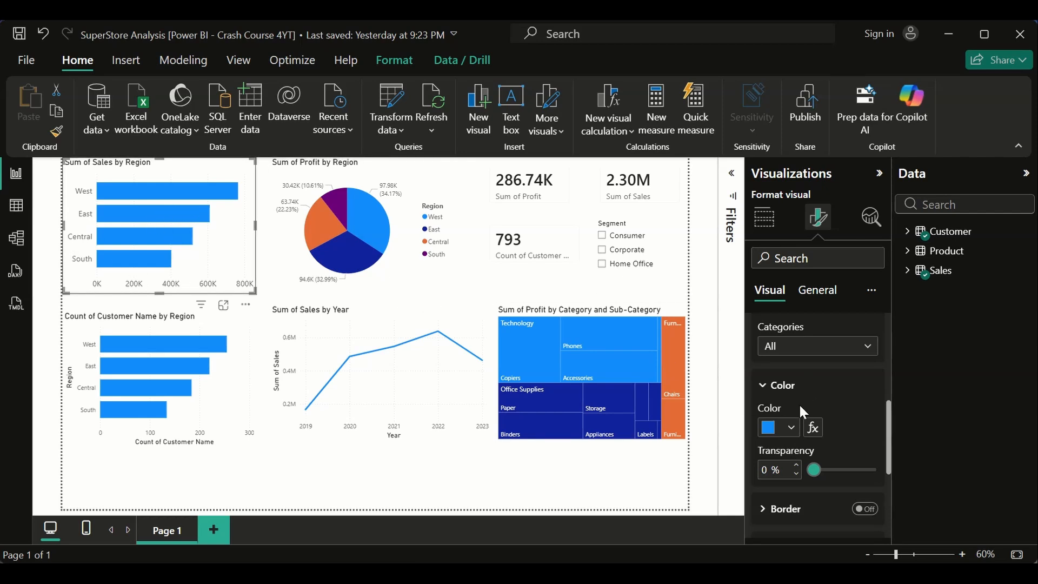
{"action": "left_click", "coordinate": [791, 427]}
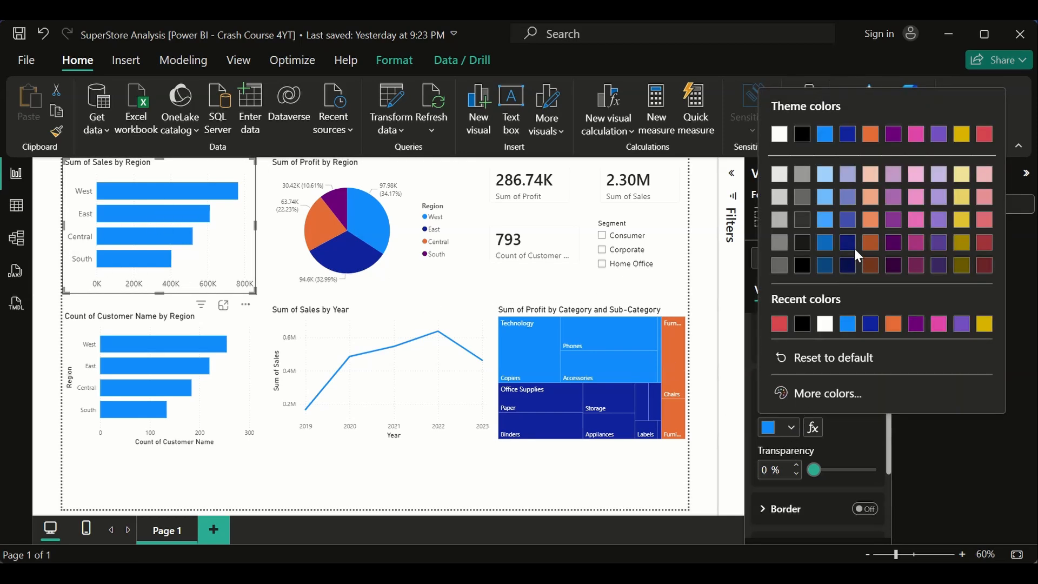
{"action": "left_click", "coordinate": [871, 135]}
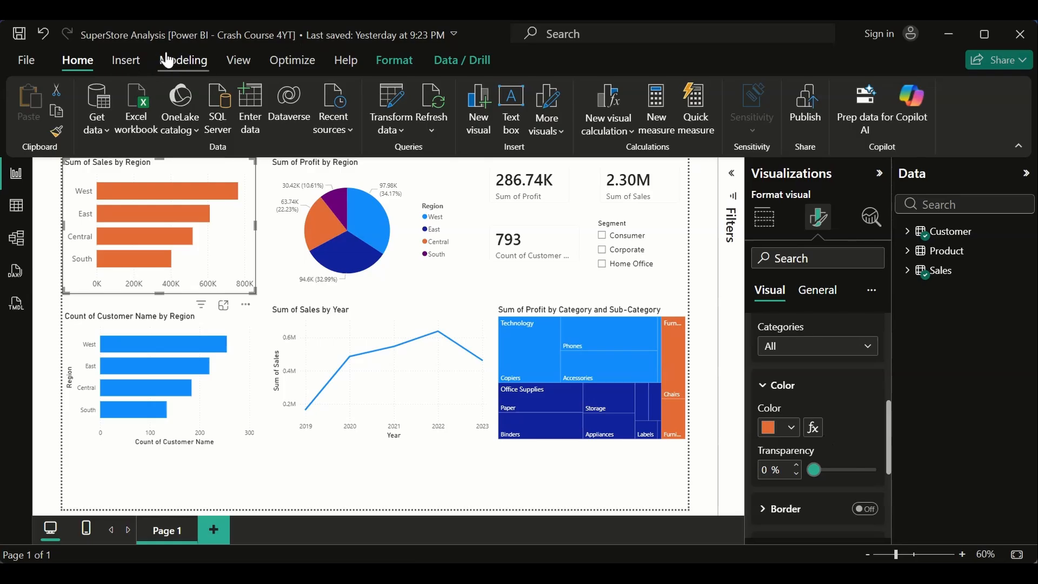
Browse the available report themes and select the current default theme
{"action": "left_click", "coordinate": [202, 65]}
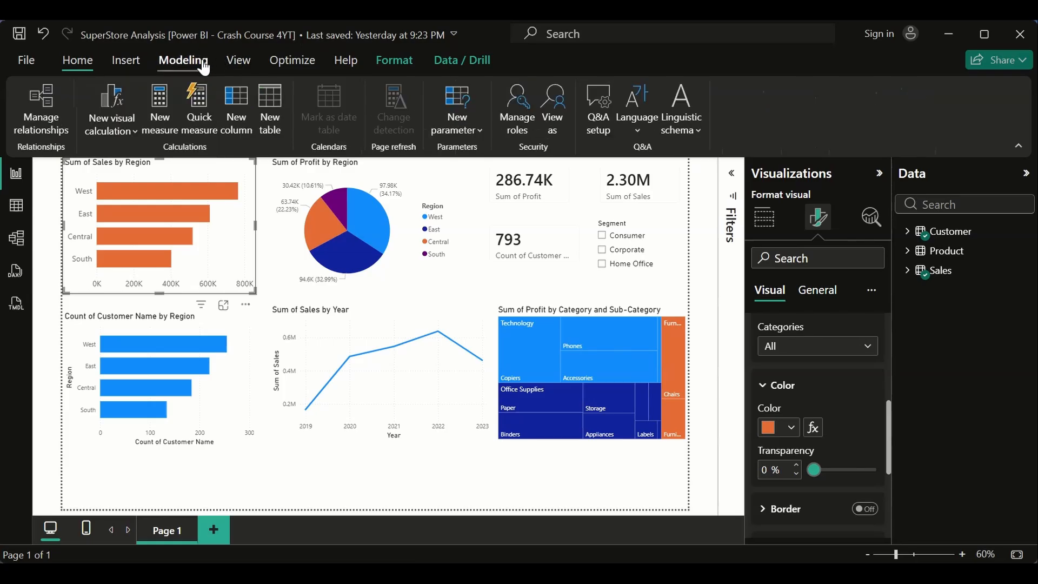
{"action": "left_click", "coordinate": [248, 64]}
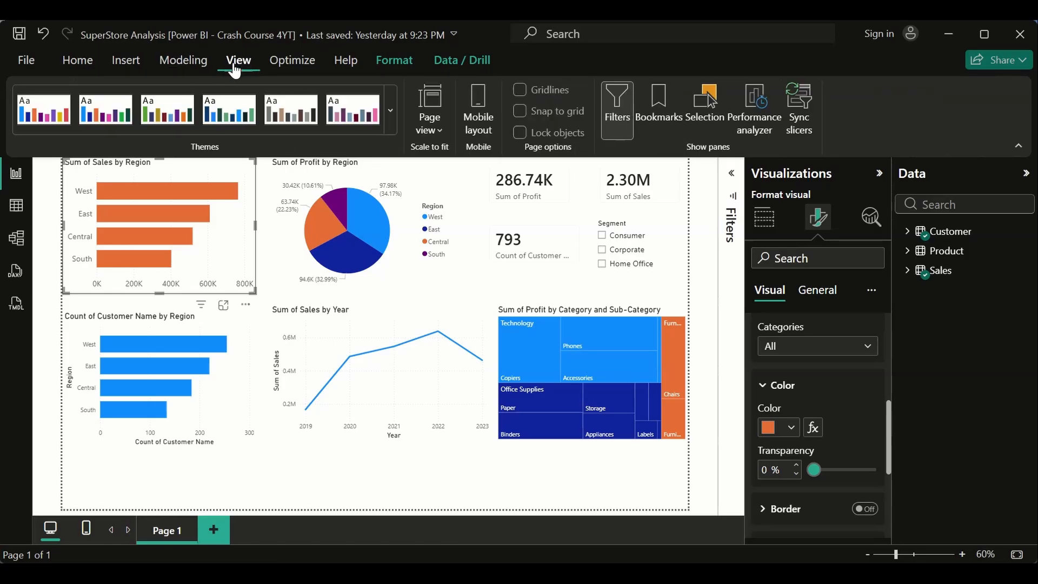
{"action": "left_click", "coordinate": [391, 112]}
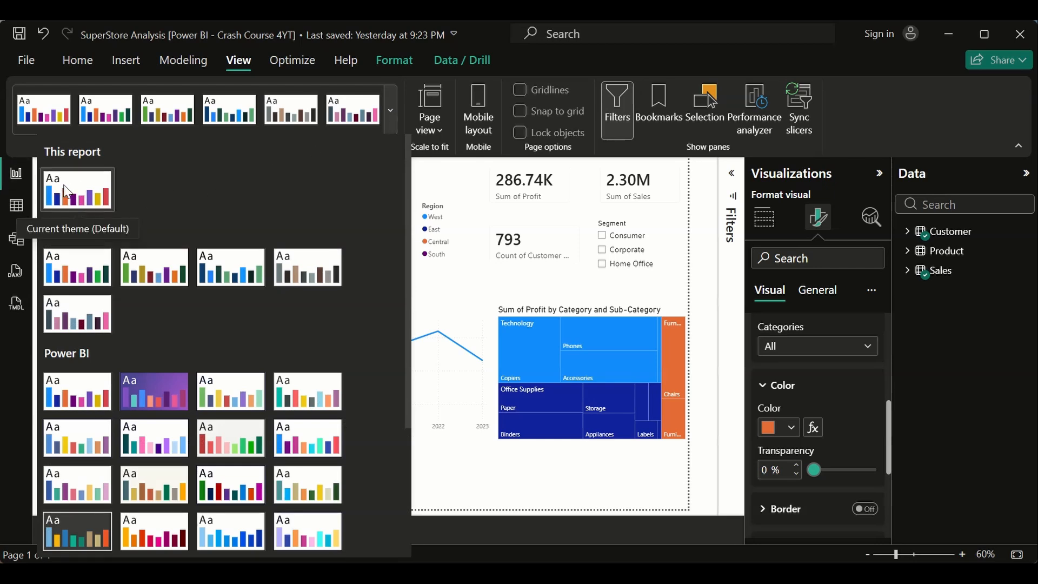
{"action": "left_click", "coordinate": [89, 196]}
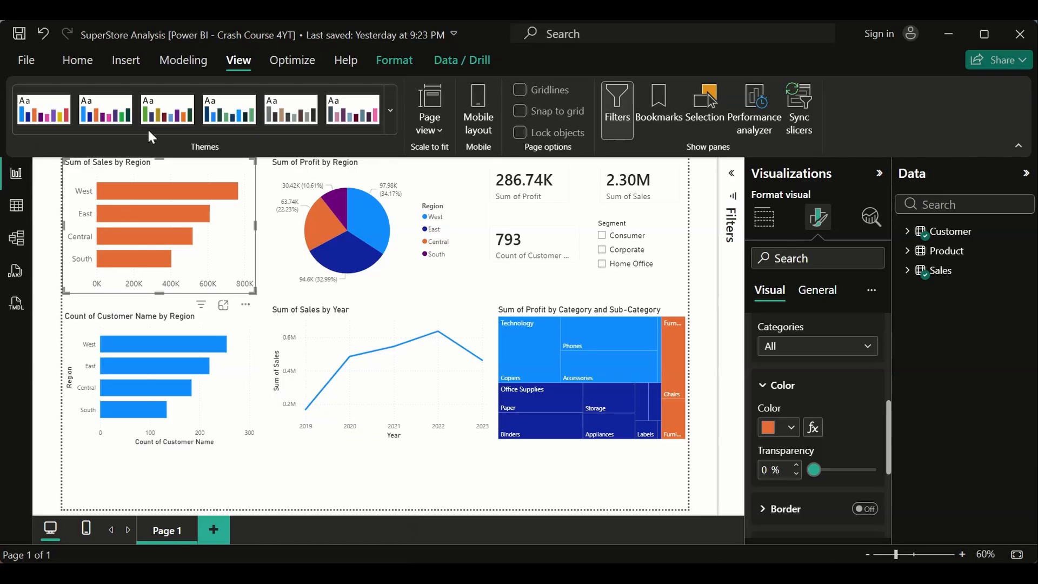
Examine the name and theme color options for customizing the current theme, including the Color 1 picker, and cancel without applying
{"action": "left_click", "coordinate": [390, 112]}
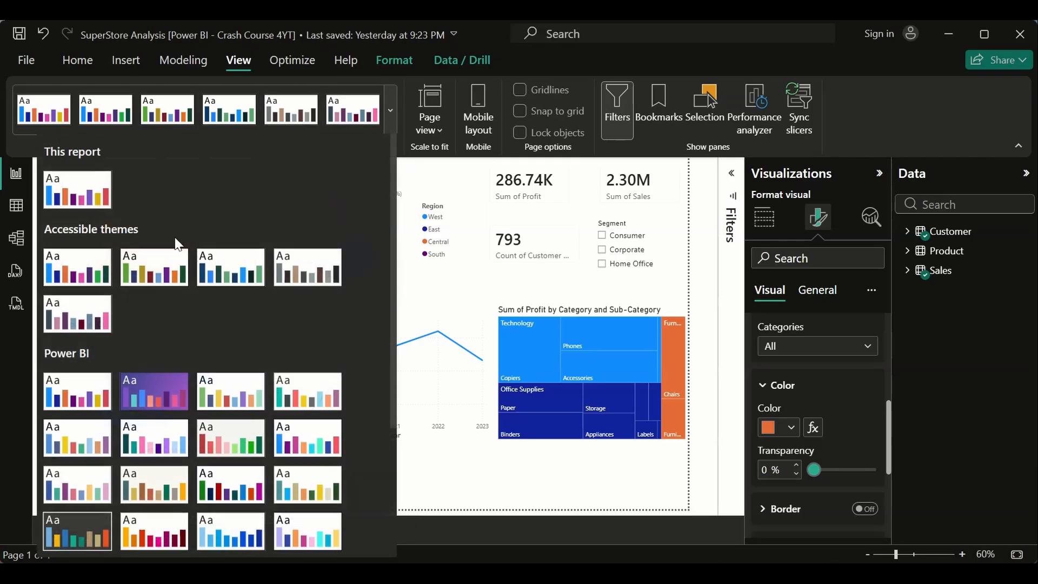
{"action": "scroll", "coordinate": [122, 353], "scroll_direction": "down", "scroll_amount": 3}
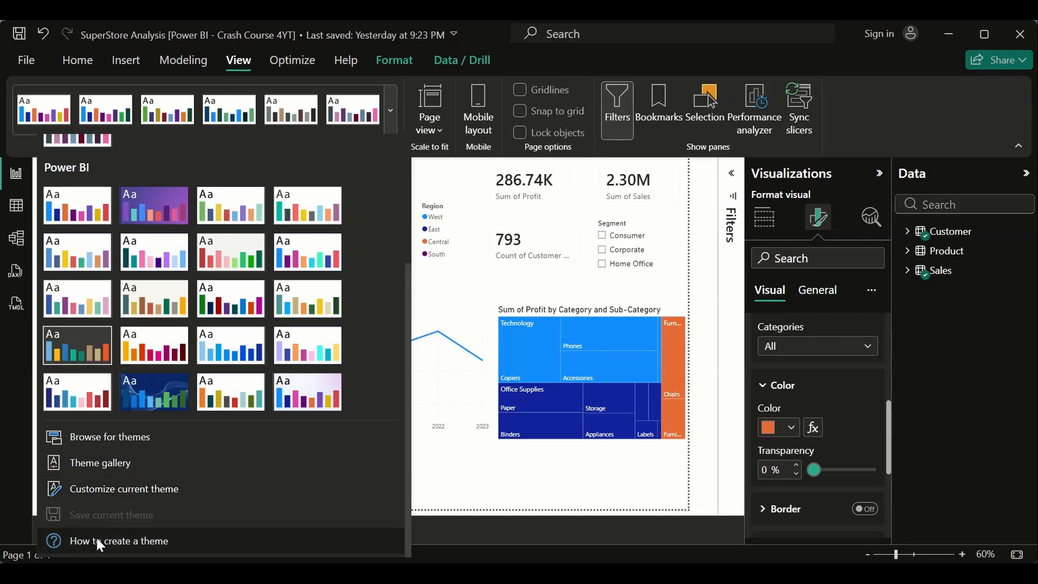
{"action": "left_click", "coordinate": [105, 490]}
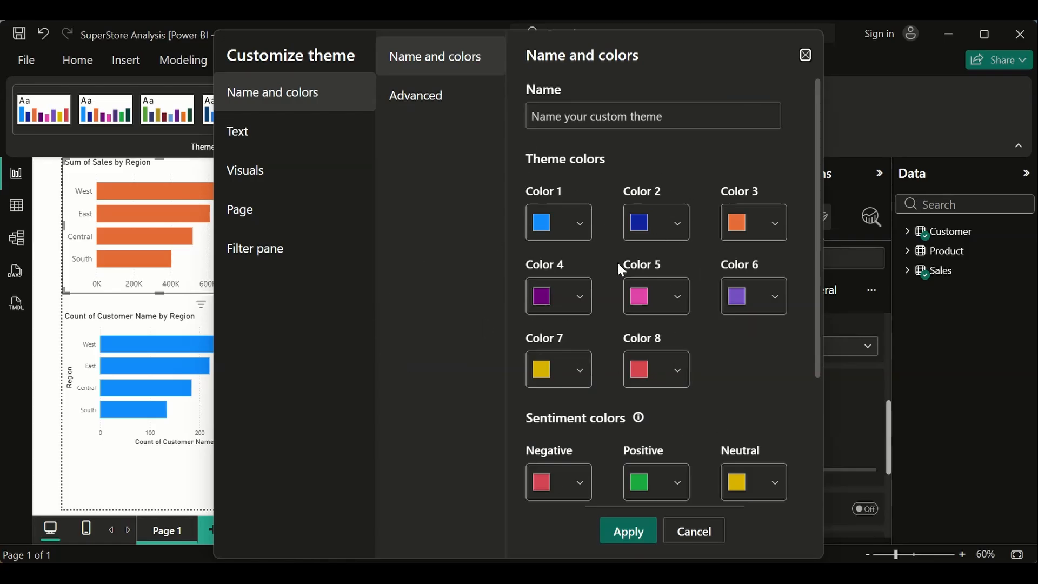
{"action": "left_click", "coordinate": [580, 222]}
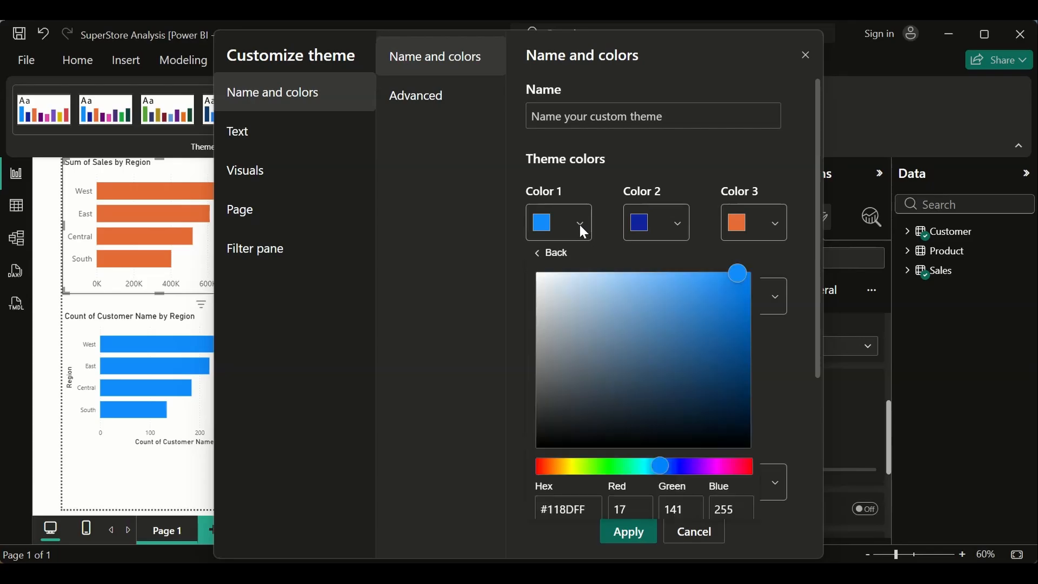
{"action": "left_click", "coordinate": [492, 232]}
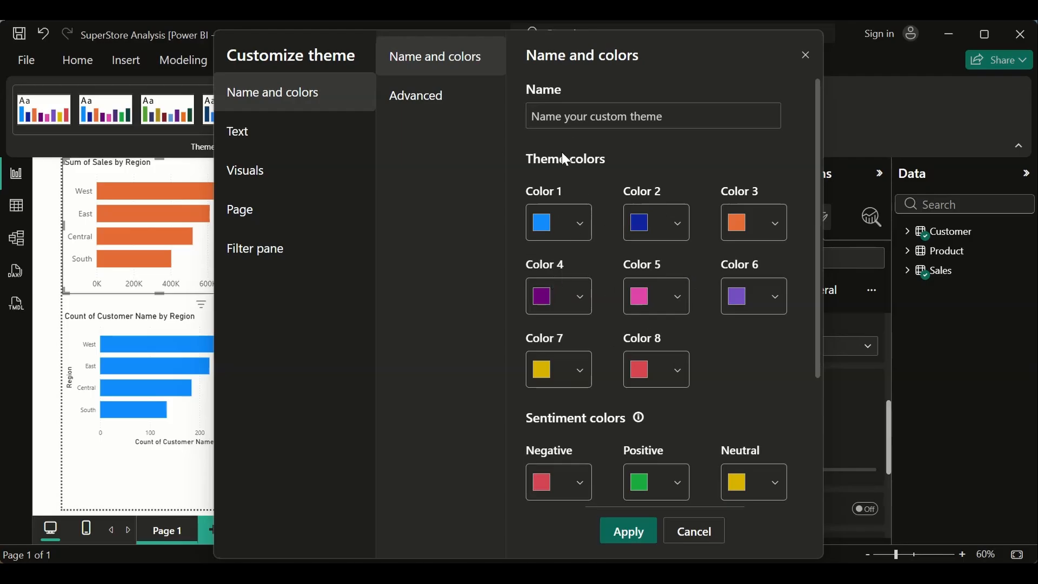
{"action": "left_click", "coordinate": [561, 119]}
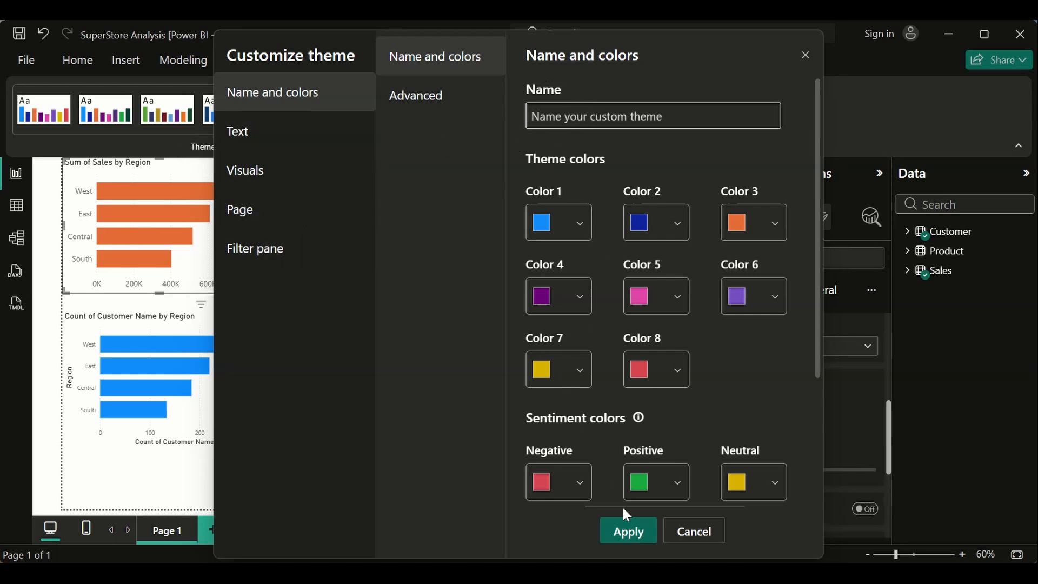
{"action": "left_click", "coordinate": [689, 536]}
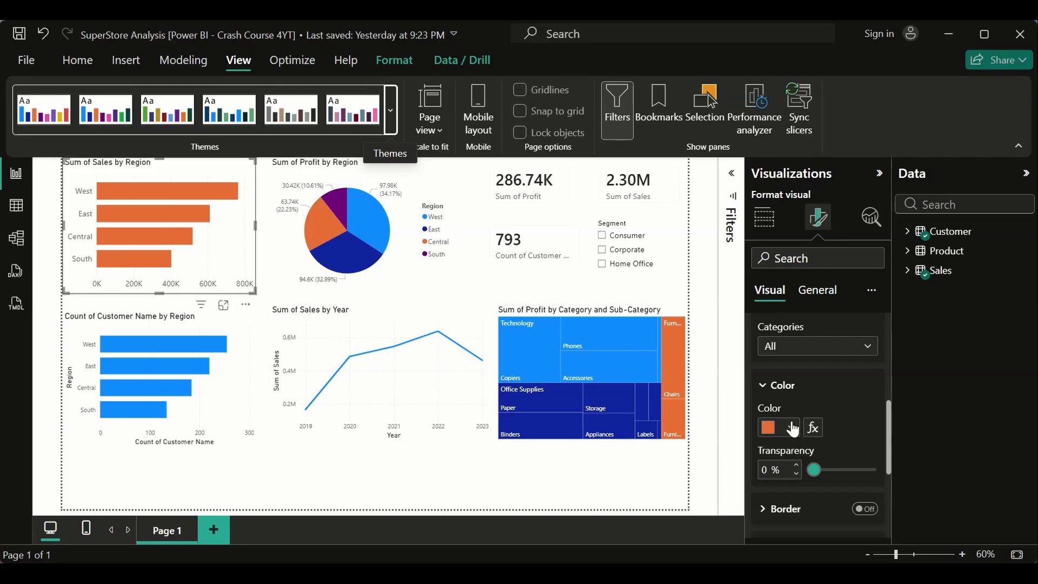
Undo the bar color change on the Sum of Sales by Region chart
{"action": "key", "text": "ctrl+z"}
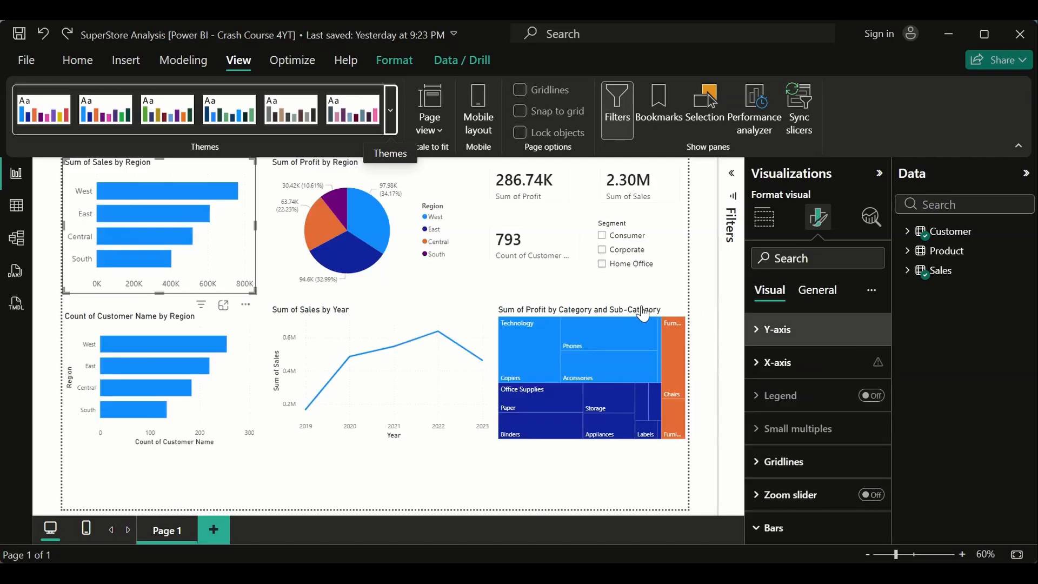
Limit the bar settings of the Sum of Sales by Region chart to the West category
{"action": "scroll", "coordinate": [795, 418], "scroll_direction": "down", "scroll_amount": 2}
{"action": "scroll", "coordinate": [796, 419], "scroll_direction": "down", "scroll_amount": 3}
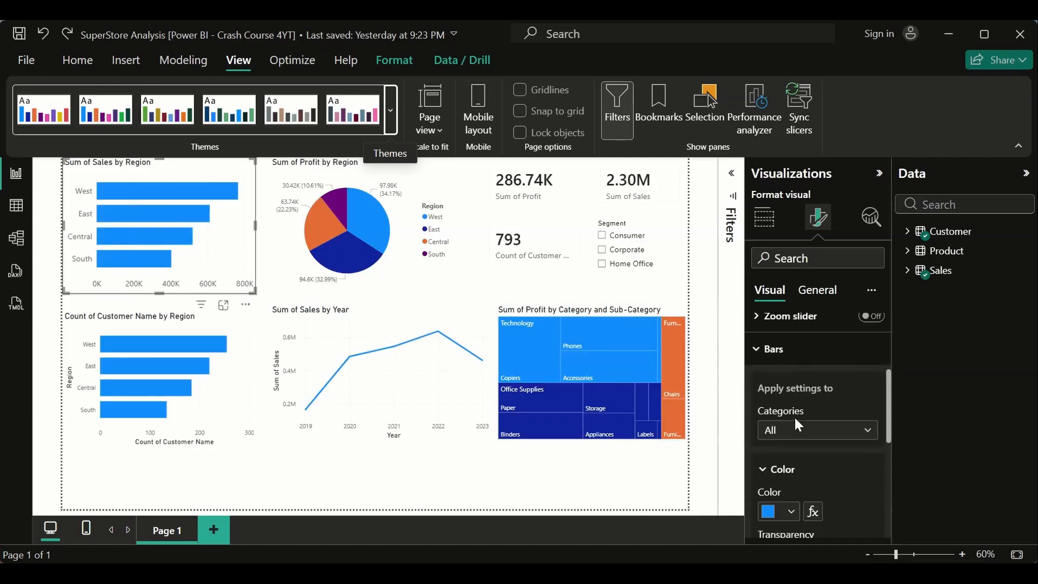
{"action": "left_click", "coordinate": [821, 395]}
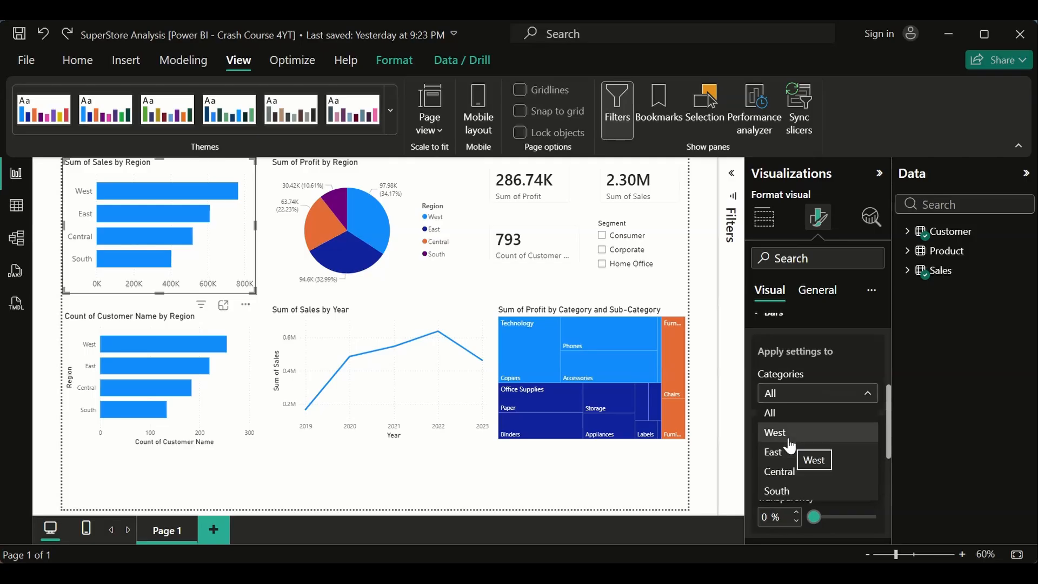
{"action": "left_click", "coordinate": [844, 355]}
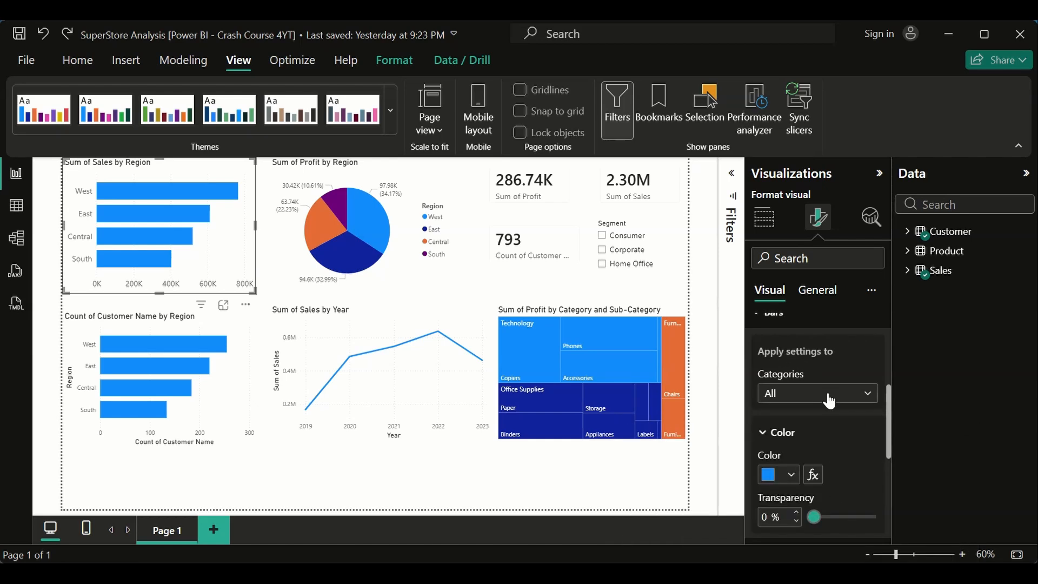
{"action": "left_click", "coordinate": [859, 399]}
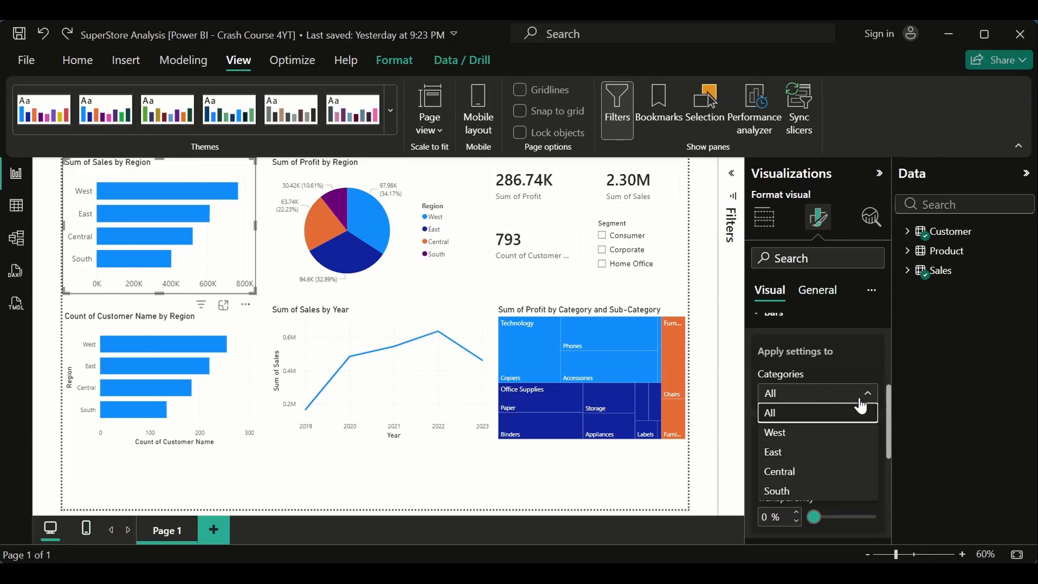
{"action": "left_click", "coordinate": [810, 434]}
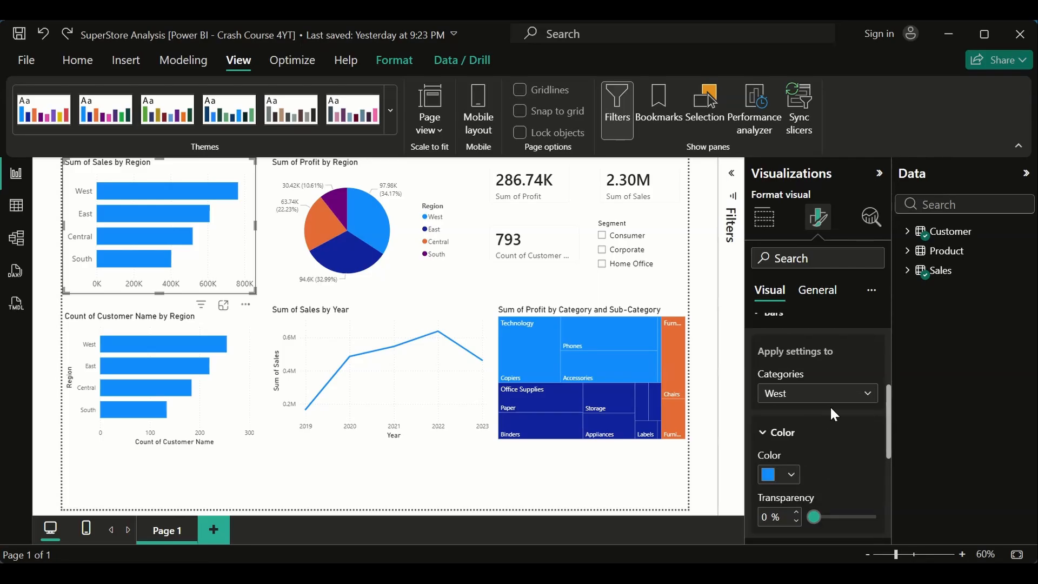
Set the West bar's color to a darker shade of theme dark blue and check its cross-highlighting on the report page
{"action": "left_click", "coordinate": [792, 476]}
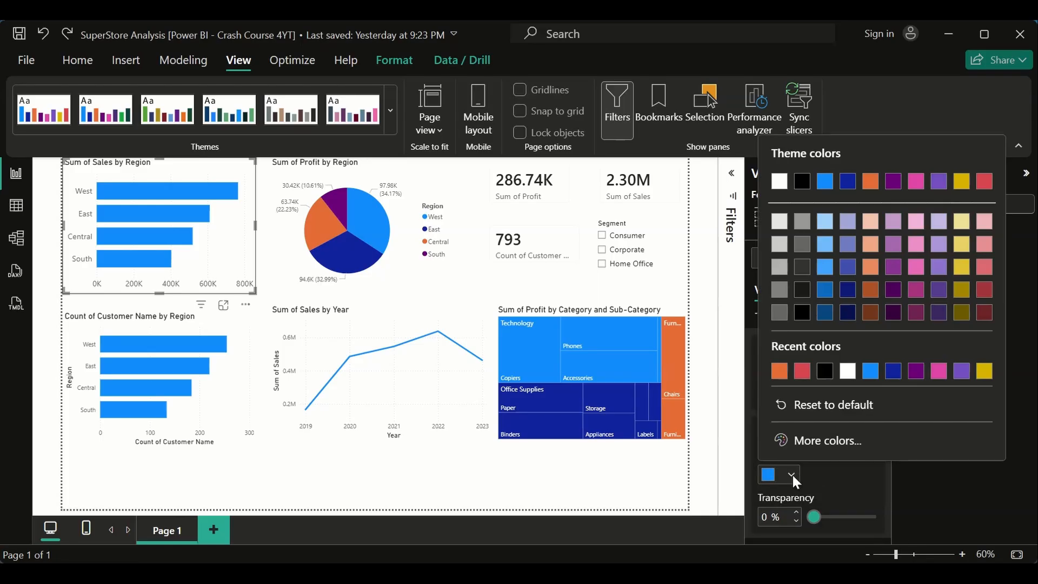
{"action": "left_click", "coordinate": [846, 292]}
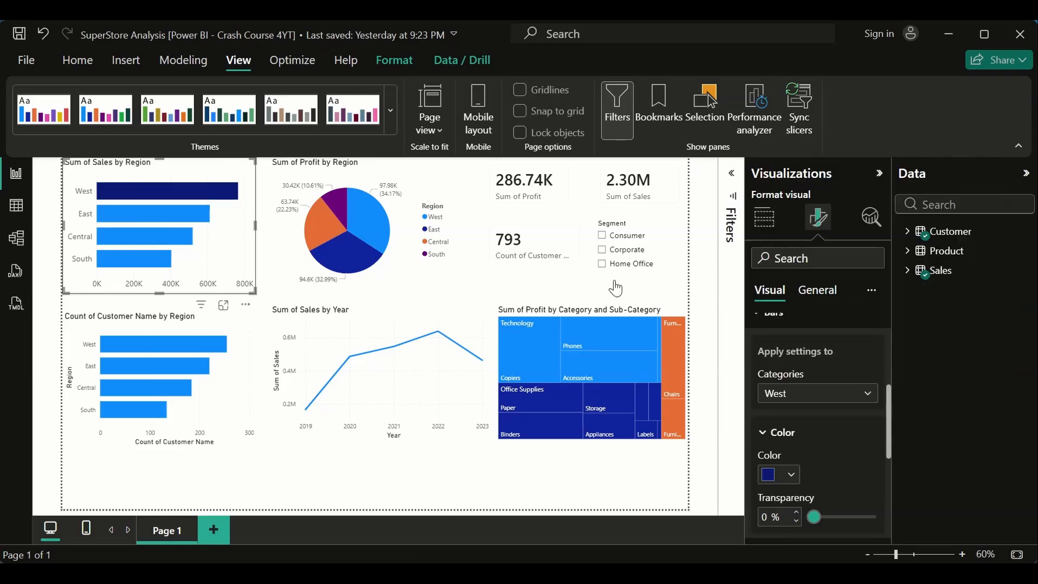
{"action": "left_click", "coordinate": [465, 280]}
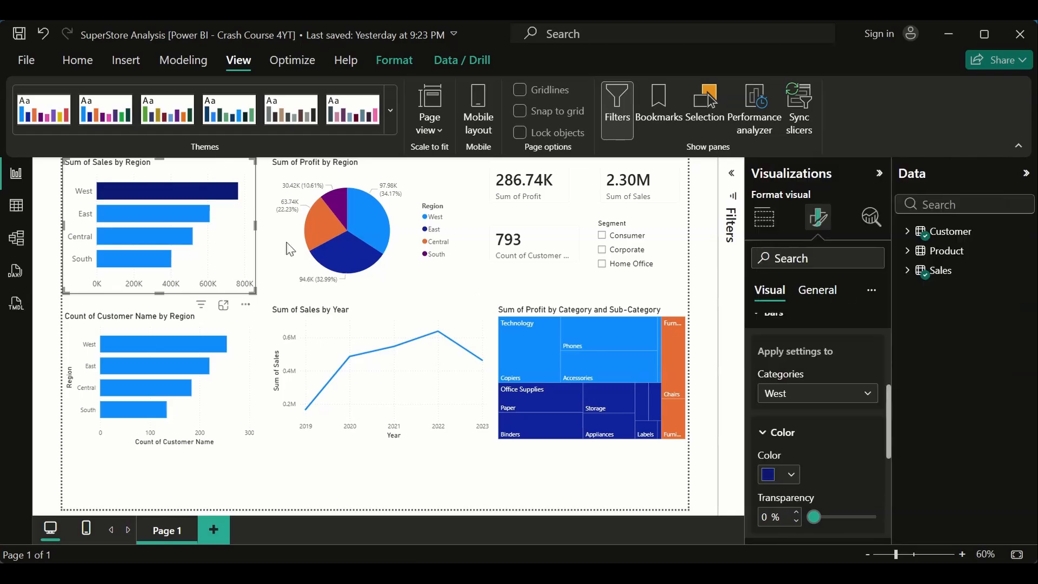
{"action": "left_click", "coordinate": [227, 203]}
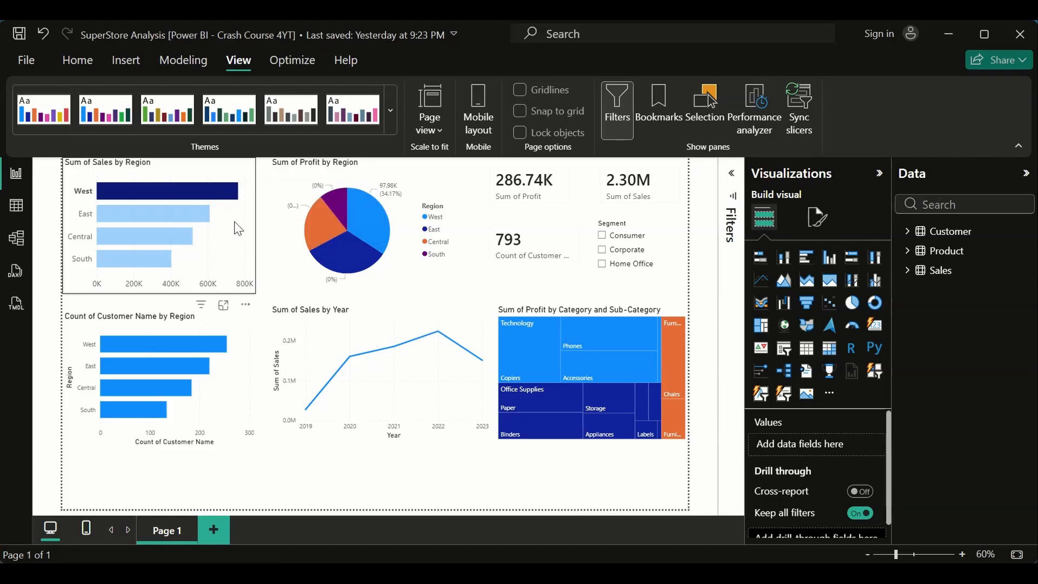
{"action": "left_click", "coordinate": [238, 228]}
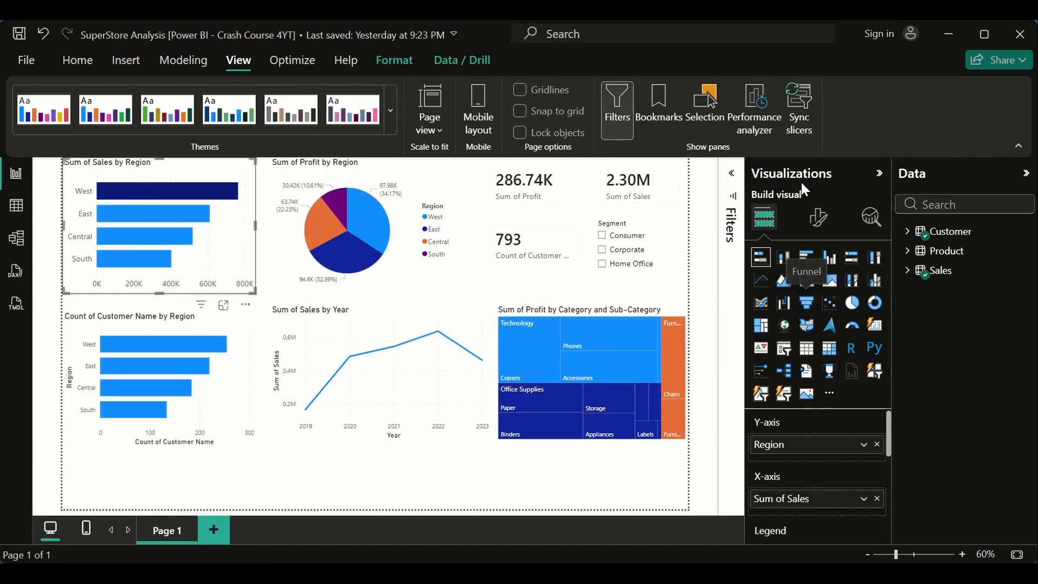
Reopen the bar formatting of the Sum of Sales by Region chart and set West to a darker shade of theme light blue
{"action": "left_click", "coordinate": [819, 217]}
{"action": "scroll", "coordinate": [807, 420], "scroll_direction": "down", "scroll_amount": 5}
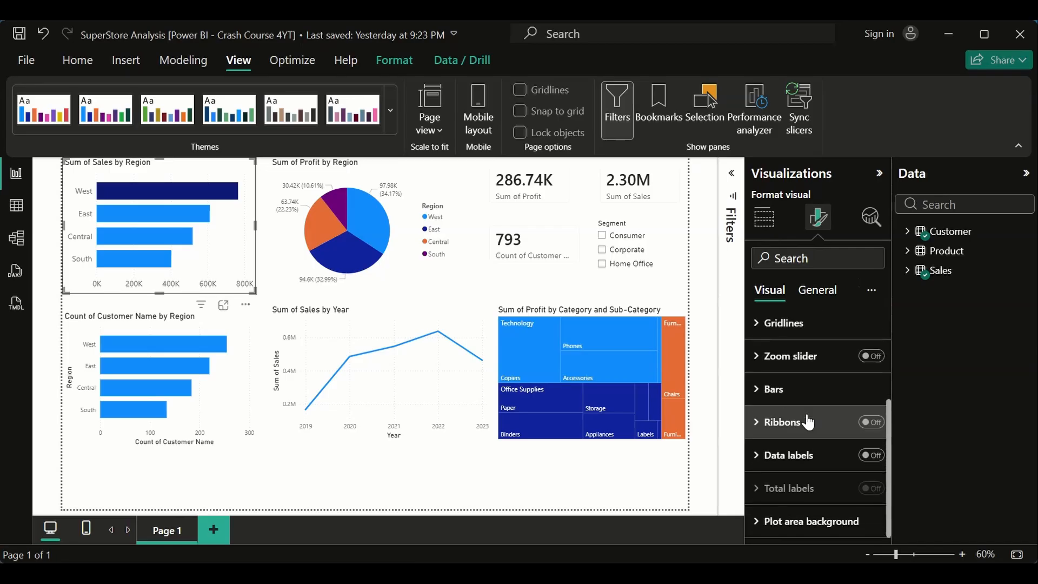
{"action": "left_click", "coordinate": [759, 397]}
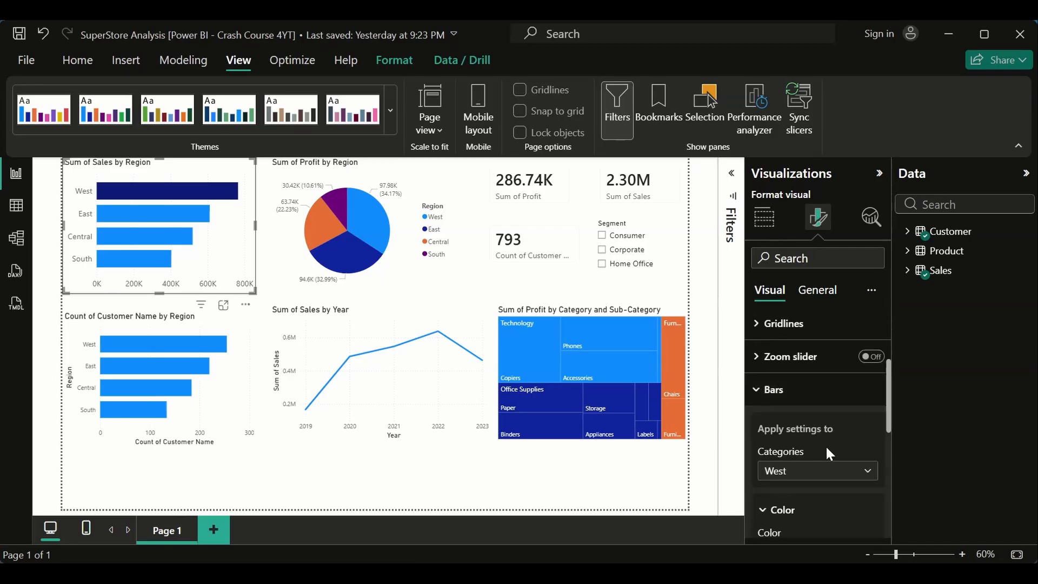
{"action": "left_click", "coordinate": [860, 472]}
{"action": "left_click", "coordinate": [861, 472]}
{"action": "scroll", "coordinate": [839, 489], "scroll_direction": "down", "scroll_amount": 2}
{"action": "left_click", "coordinate": [791, 449]}
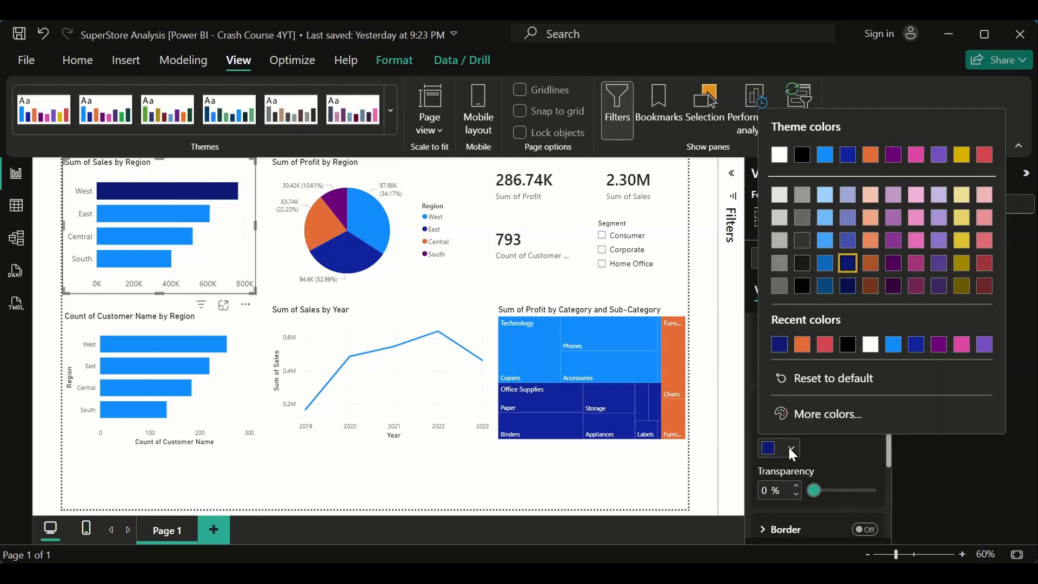
{"action": "left_click", "coordinate": [825, 264]}
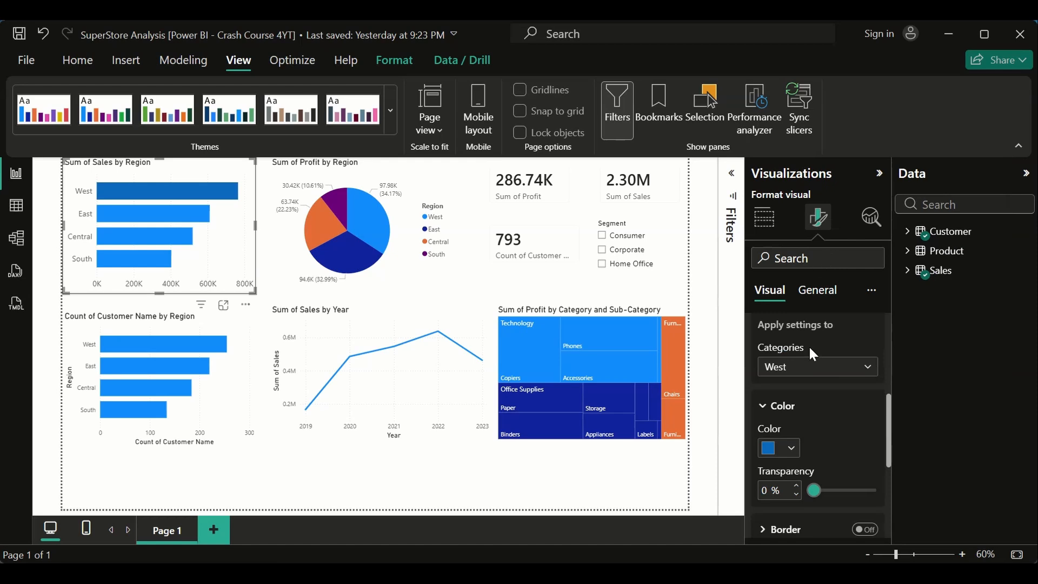
Try a lighter shade of theme light blue on the West bar and undo the West color changes
{"action": "left_click", "coordinate": [792, 449]}
{"action": "left_click", "coordinate": [825, 241]}
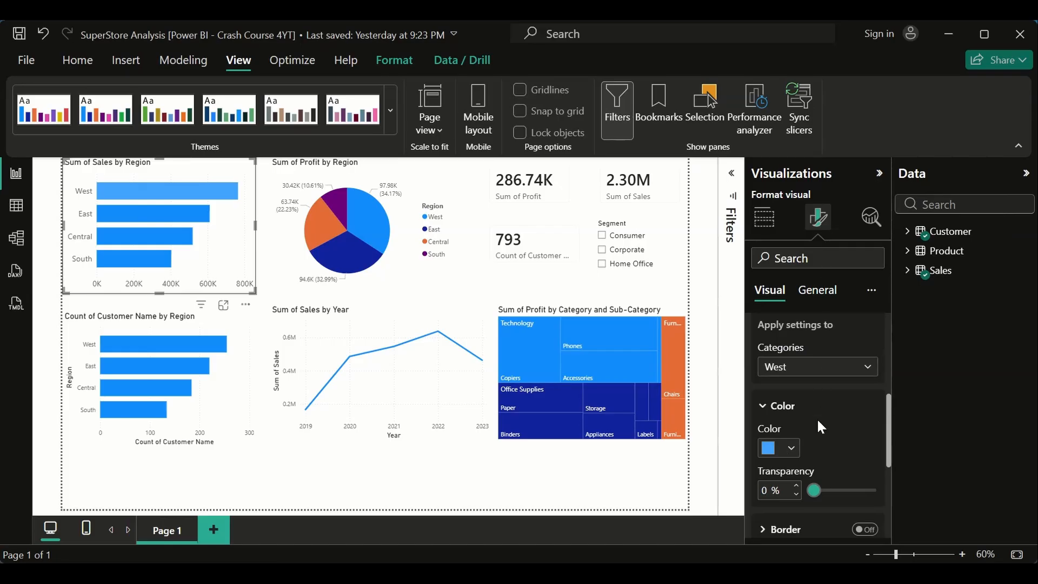
{"action": "left_click", "coordinate": [791, 448]}
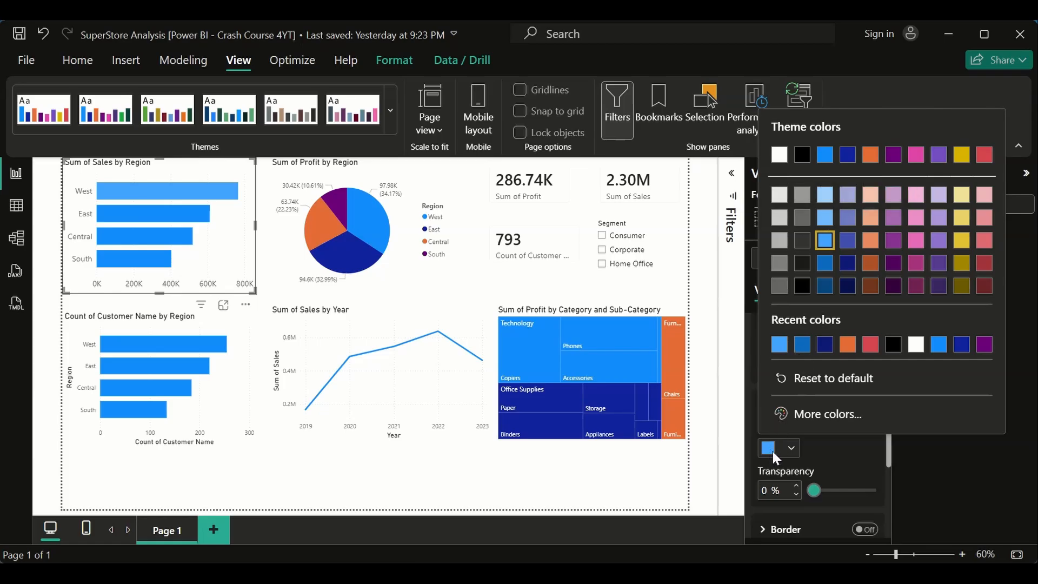
{"action": "left_click", "coordinate": [789, 453]}
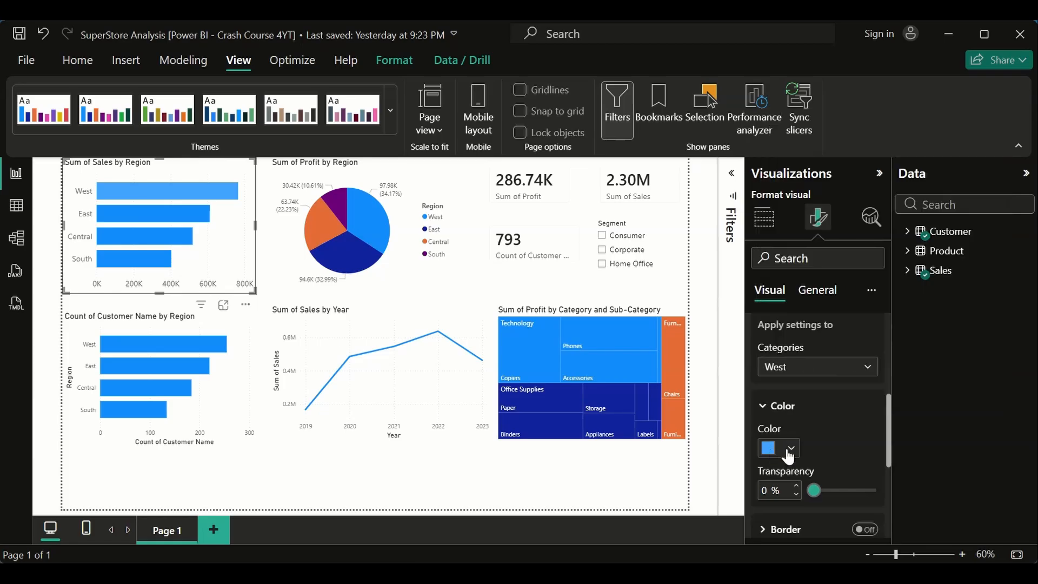
{"action": "mouse_move", "coordinate": [612, 435]}
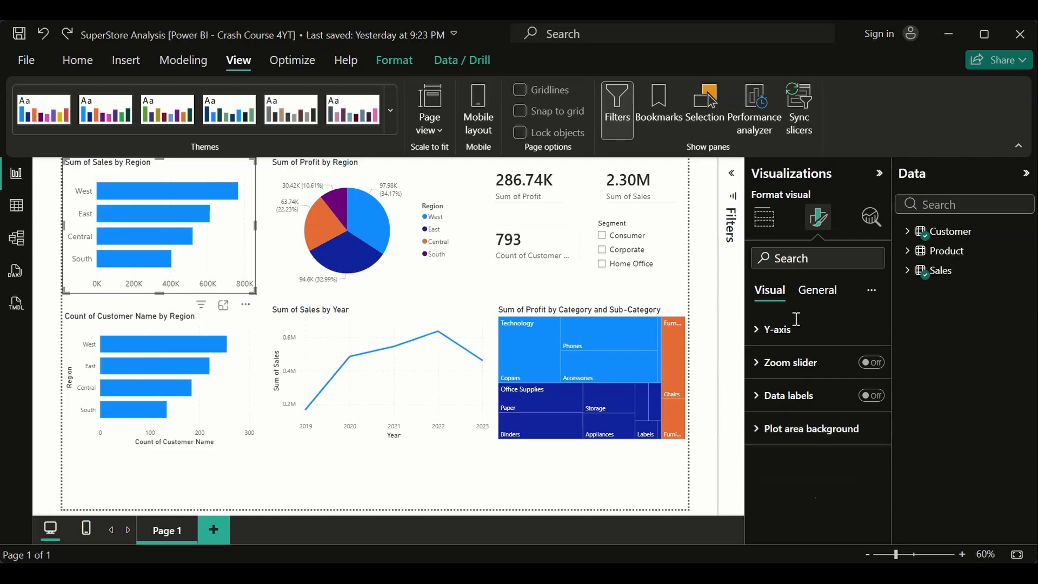
Give the West bar the custom blue color #0375DD
{"action": "scroll", "coordinate": [801, 357], "scroll_direction": "down", "scroll_amount": 5}
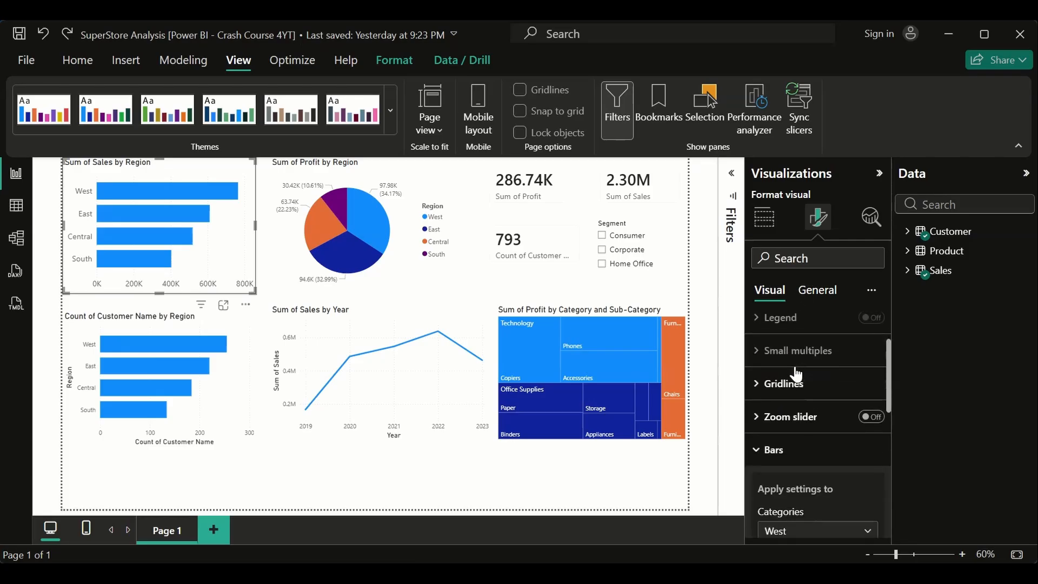
{"action": "scroll", "coordinate": [794, 365], "scroll_direction": "down", "scroll_amount": 2}
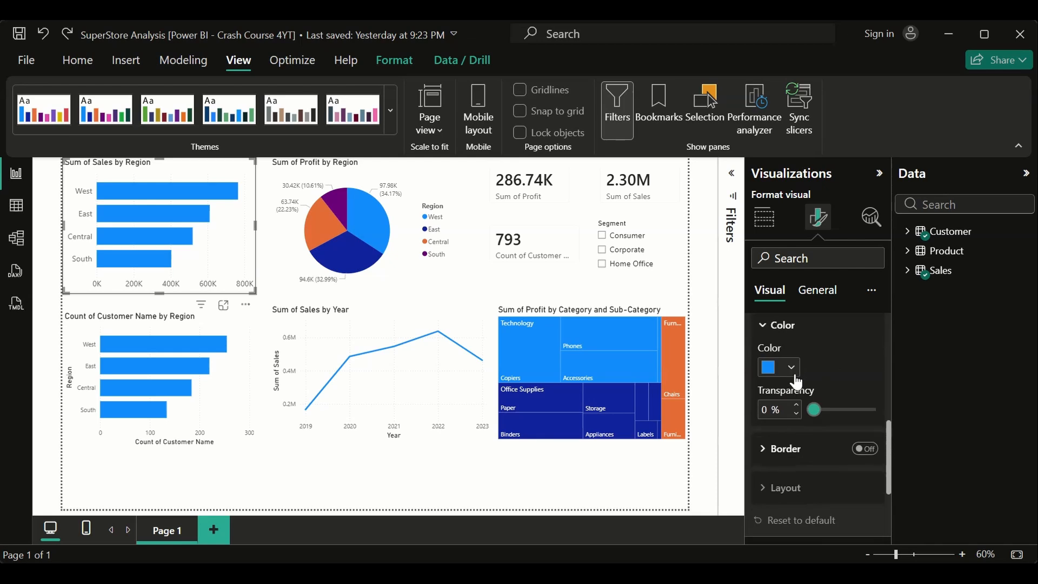
{"action": "left_click", "coordinate": [792, 368]}
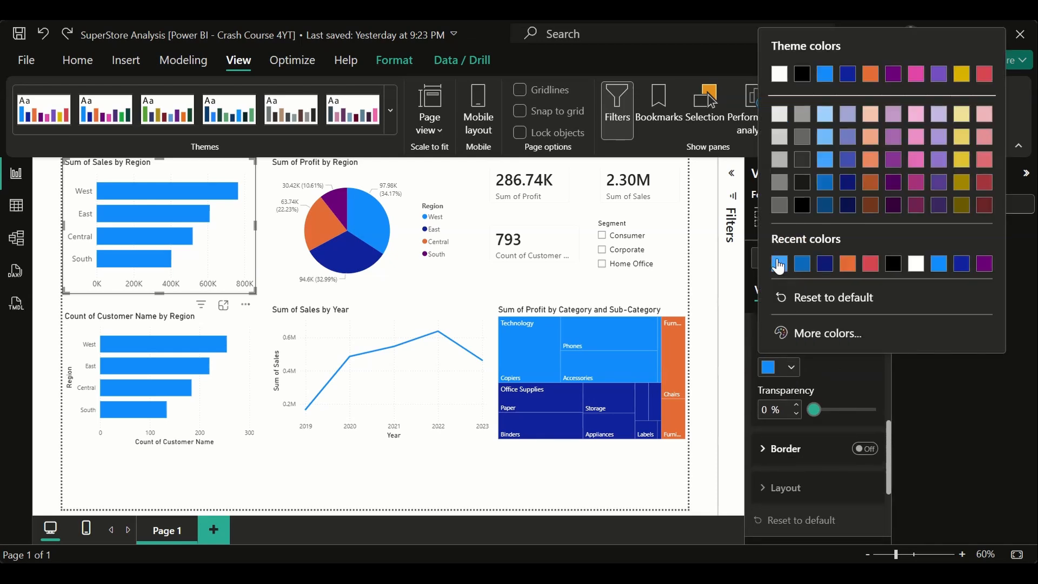
{"action": "left_click", "coordinate": [828, 333]}
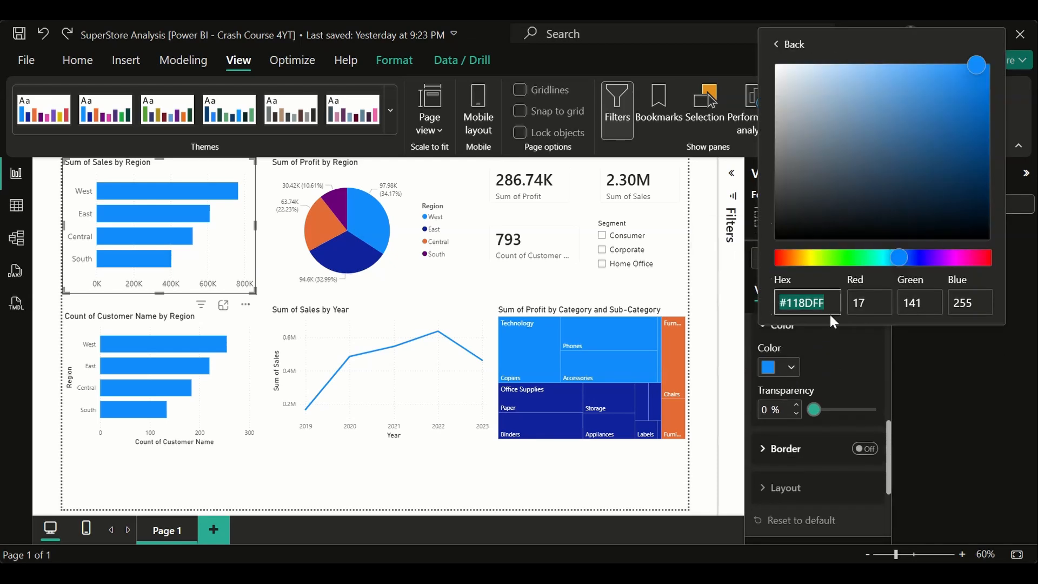
{"action": "left_click", "coordinate": [975, 68]}
{"action": "left_click_drag", "start_coordinate": [975, 68], "coordinate": [993, 56]}
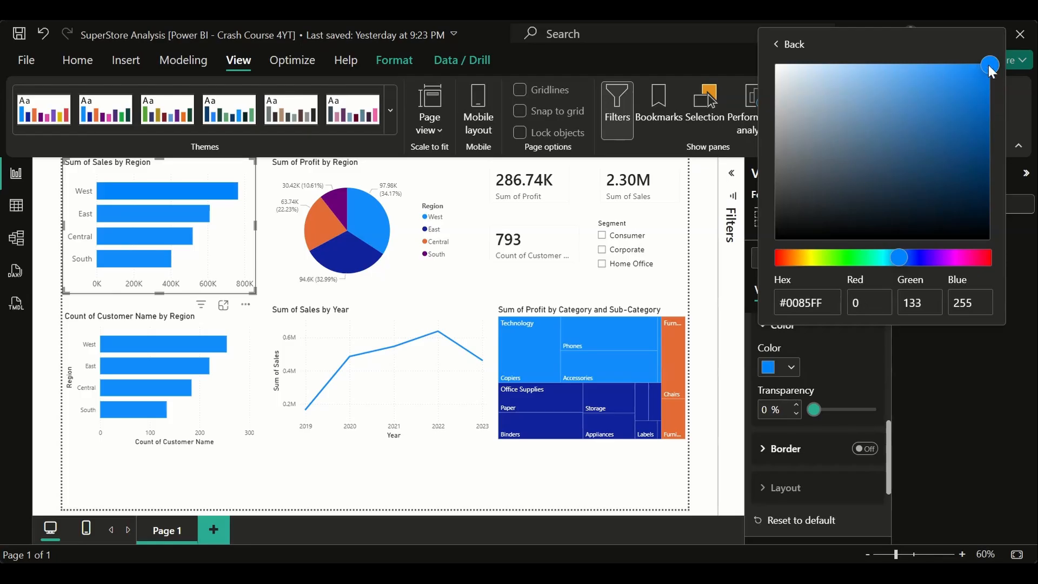
{"action": "left_click", "coordinate": [989, 72]}
{"action": "mouse_move", "coordinate": [990, 75]}
{"action": "left_mouse_down"}
{"action": "mouse_move", "coordinate": [988, 108]}
{"action": "mouse_move", "coordinate": [987, 91]}
{"action": "left_mouse_up"}
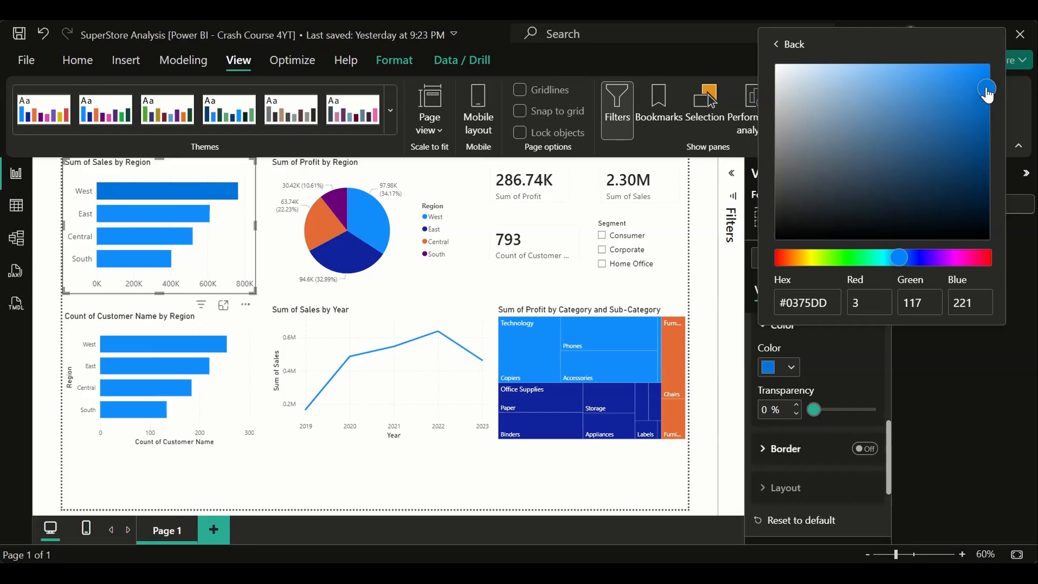
{"action": "left_click", "coordinate": [938, 374]}
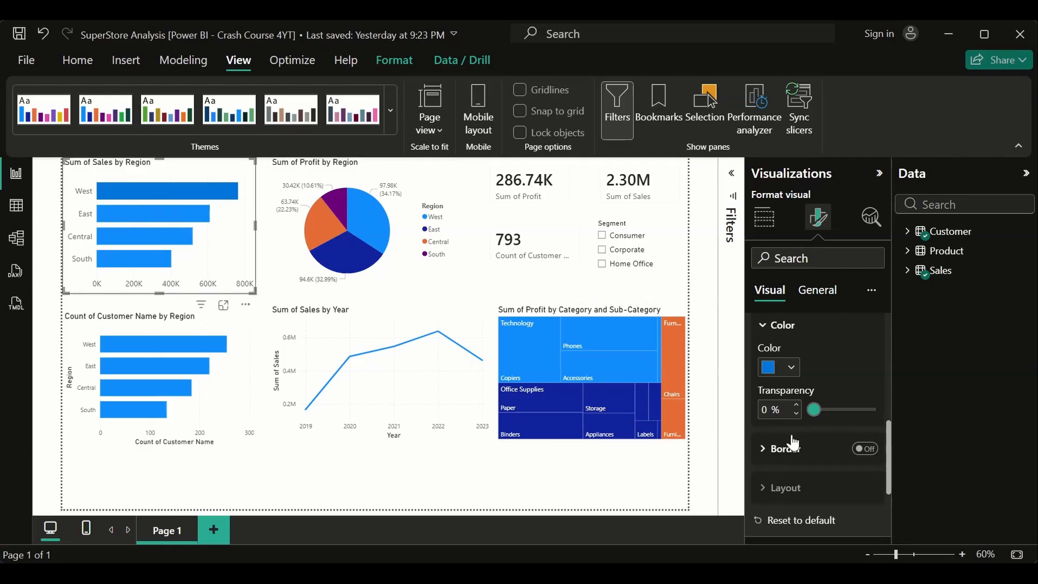
Change the West bar's custom color to the blue #0076E1
{"action": "left_click", "coordinate": [784, 376]}
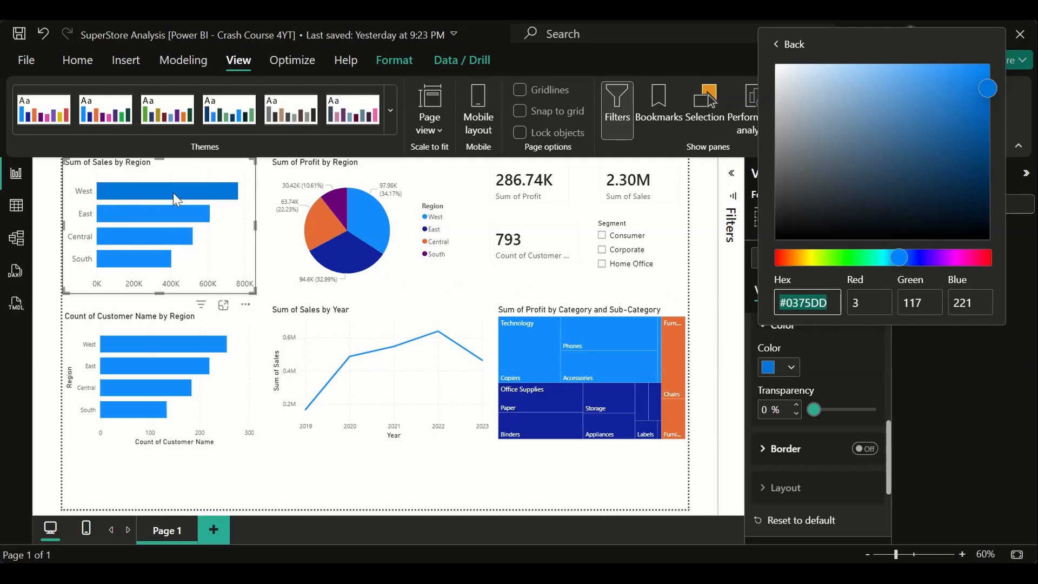
{"action": "mouse_move", "coordinate": [987, 96]}
{"action": "left_mouse_down"}
{"action": "mouse_move", "coordinate": [992, 113]}
{"action": "mouse_move", "coordinate": [994, 86]}
{"action": "left_mouse_up"}
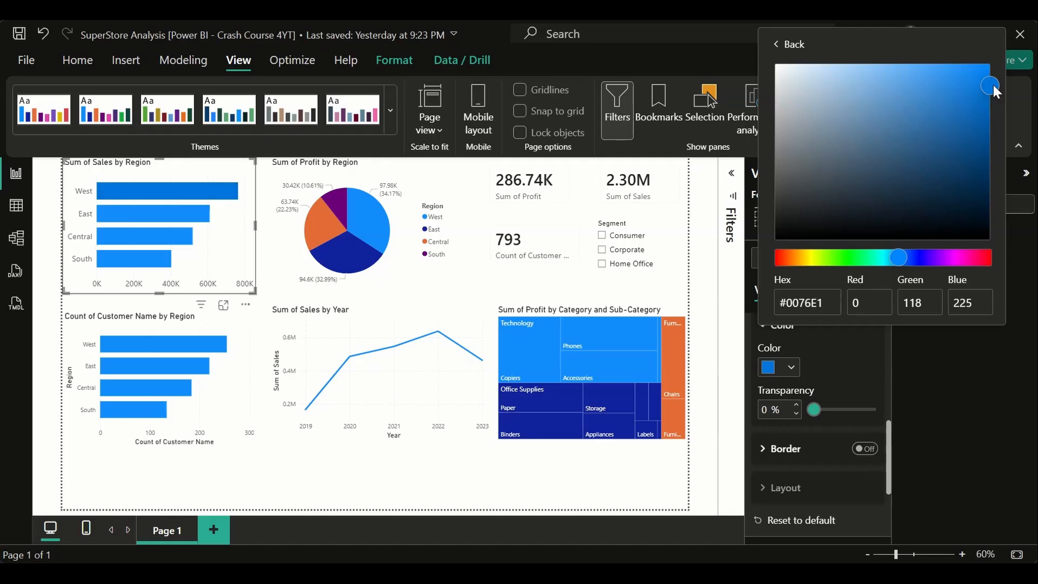
{"action": "left_click", "coordinate": [987, 380]}
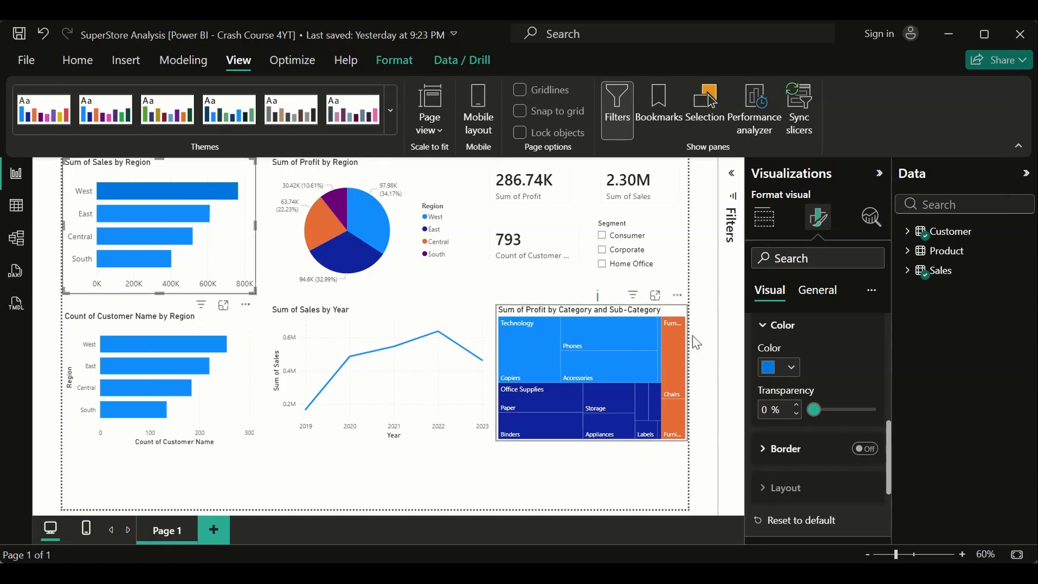
Look at the chart's field setup, return to its bar formatting and check the category choices
{"action": "scroll", "coordinate": [773, 352], "scroll_direction": "up", "scroll_amount": 2}
{"action": "scroll", "coordinate": [771, 349], "scroll_direction": "up", "scroll_amount": 2}
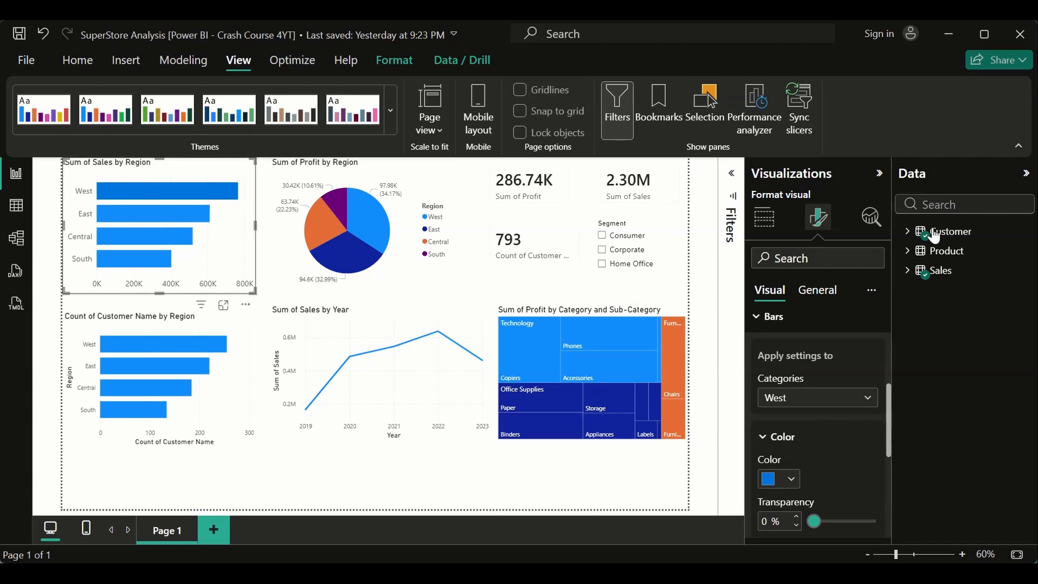
{"action": "left_click", "coordinate": [765, 221]}
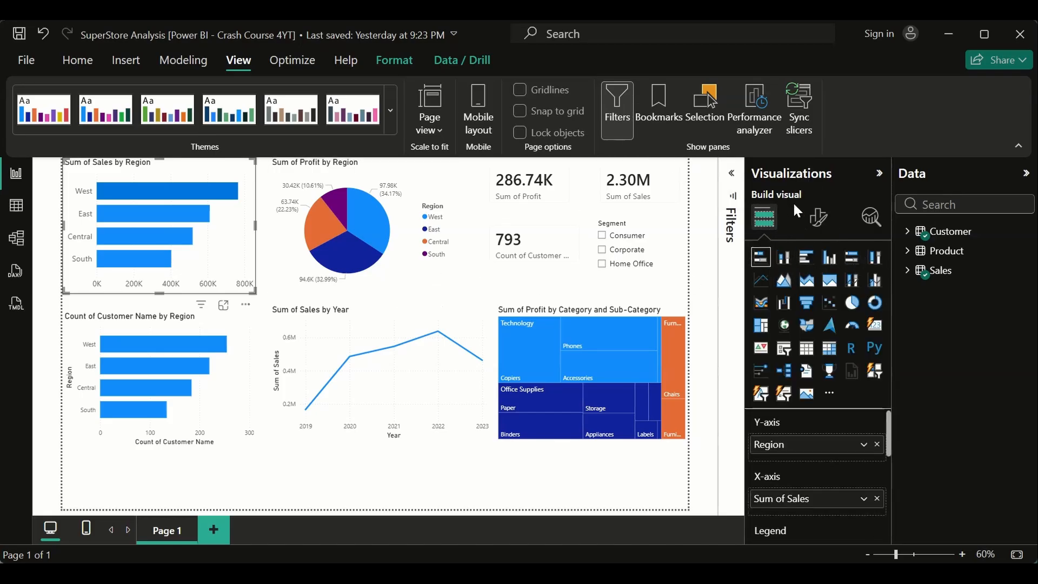
{"action": "left_click", "coordinate": [820, 219]}
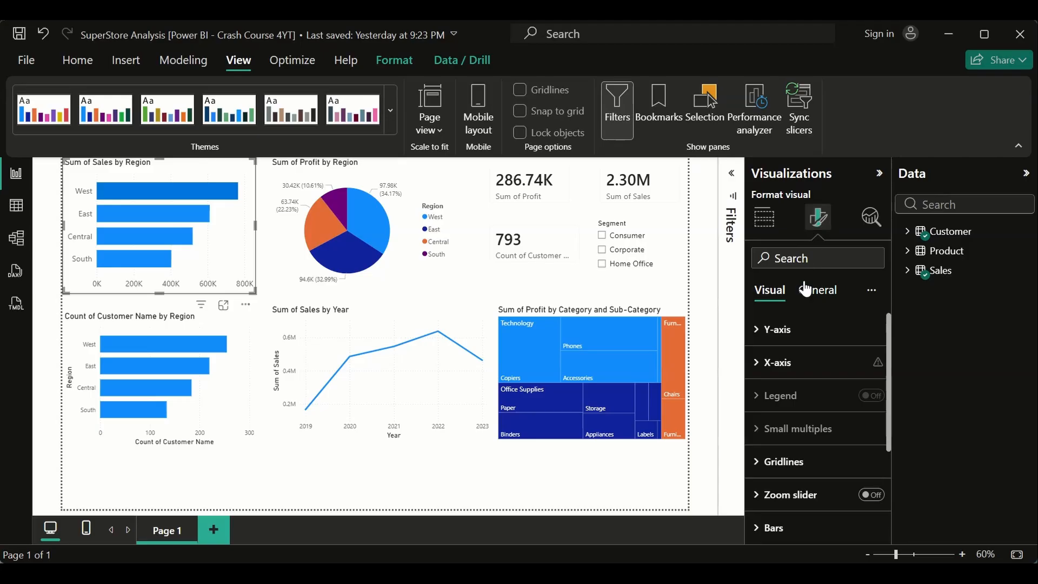
{"action": "scroll", "coordinate": [782, 457], "scroll_direction": "down", "scroll_amount": 3}
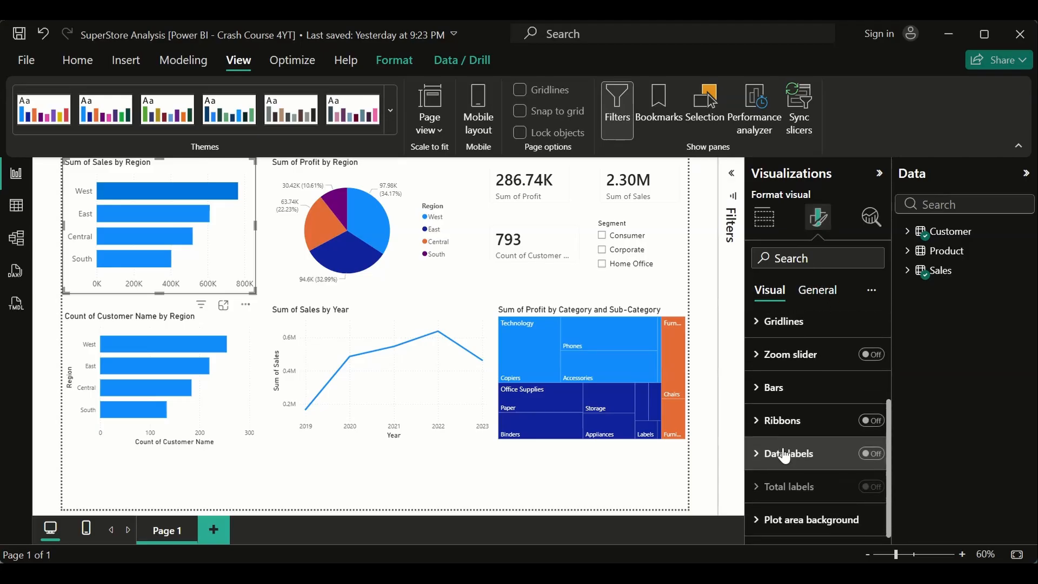
{"action": "left_click", "coordinate": [754, 389]}
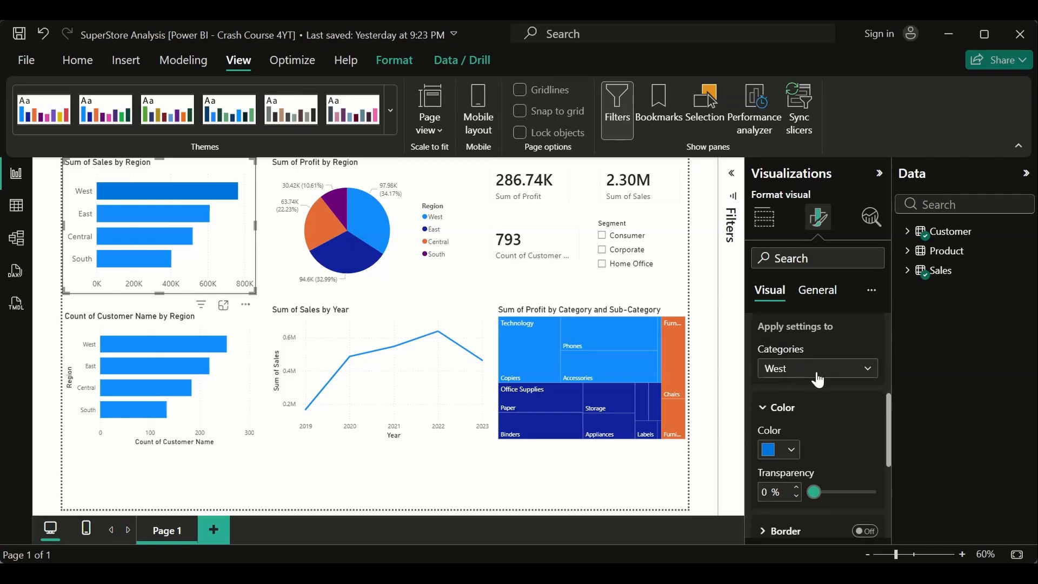
{"action": "left_click", "coordinate": [818, 373]}
{"action": "left_click", "coordinate": [817, 373]}
Examine the border, layout and reset options for the West bar
{"action": "scroll", "coordinate": [828, 446], "scroll_direction": "down", "scroll_amount": 3}
{"action": "left_click", "coordinate": [867, 433]}
{"action": "left_click", "coordinate": [868, 433]}
{"action": "scroll", "coordinate": [840, 422], "scroll_direction": "down", "scroll_amount": 1}
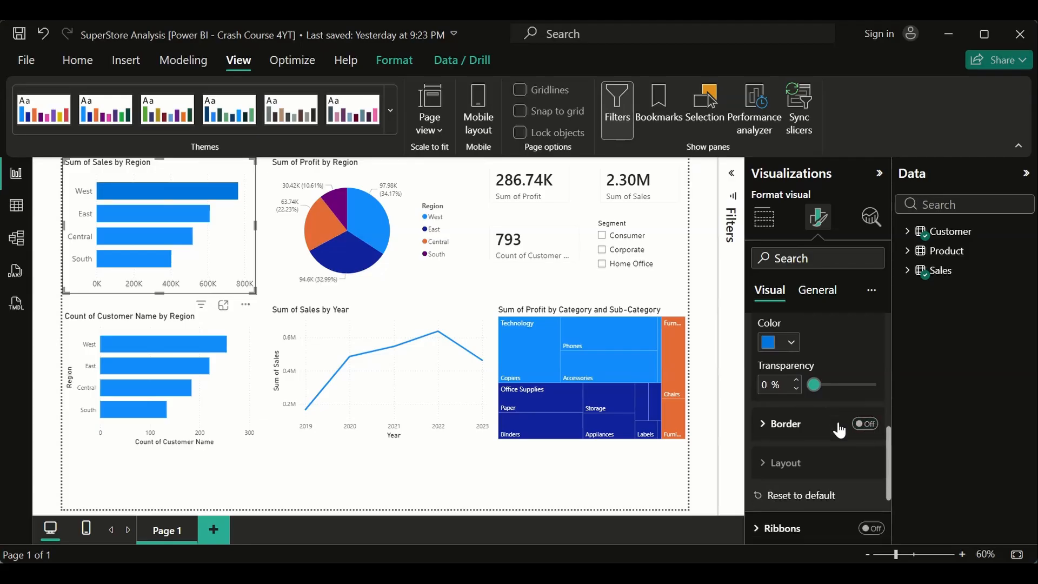
{"action": "scroll", "coordinate": [839, 427], "scroll_direction": "down", "scroll_amount": 2}
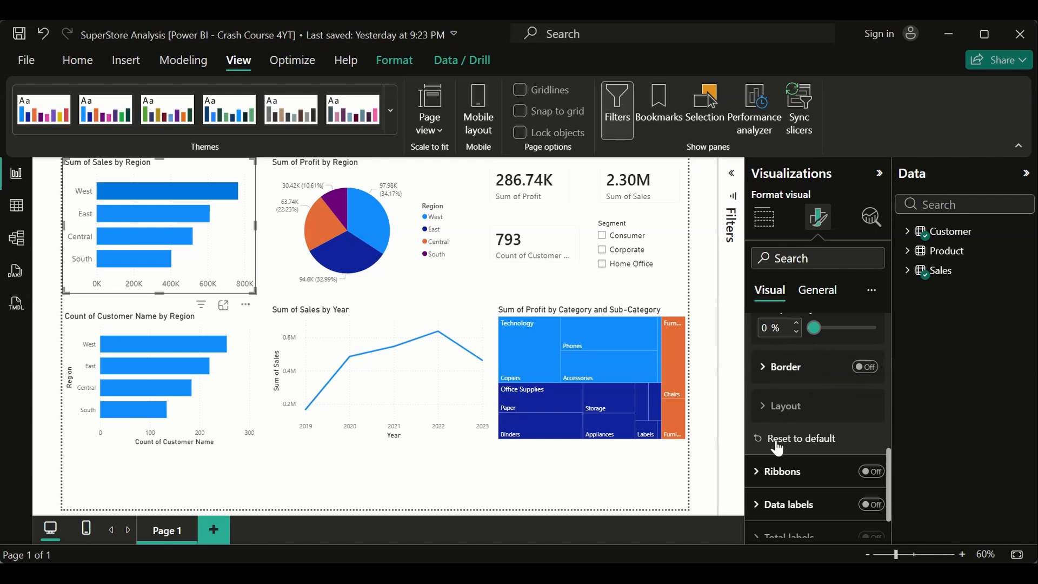
Close the bar settings and turn on ribbons for the Sum of Sales by Region chart
{"action": "scroll", "coordinate": [793, 393], "scroll_direction": "up", "scroll_amount": 5}
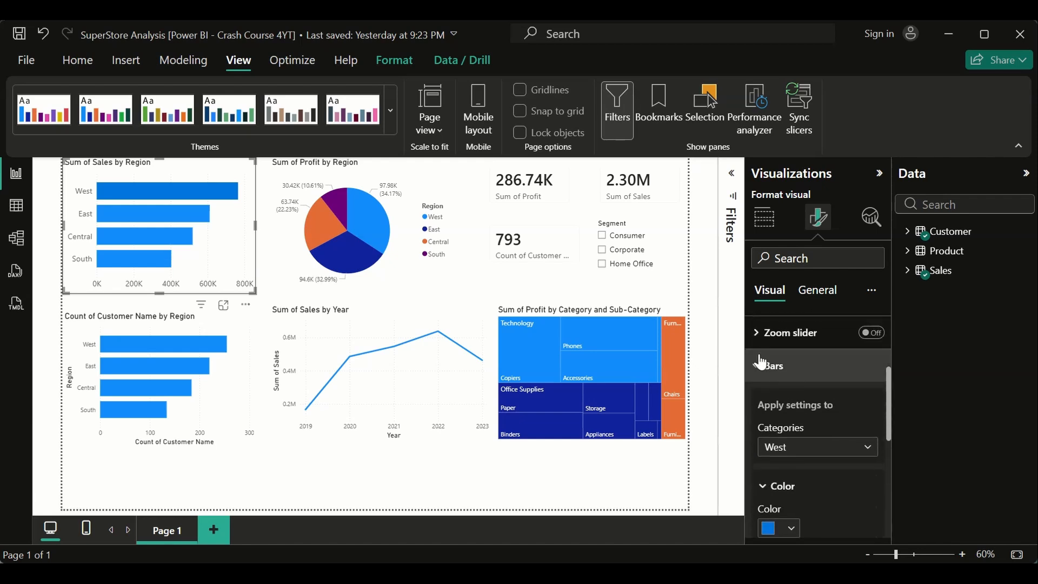
{"action": "left_click", "coordinate": [792, 366]}
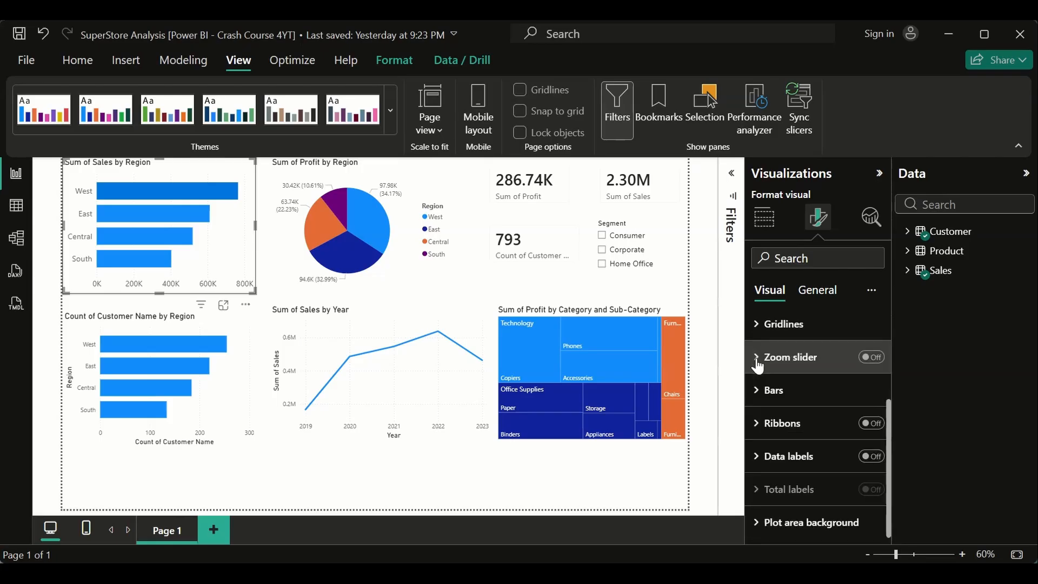
{"action": "left_click", "coordinate": [755, 424]}
{"action": "left_click", "coordinate": [871, 423]}
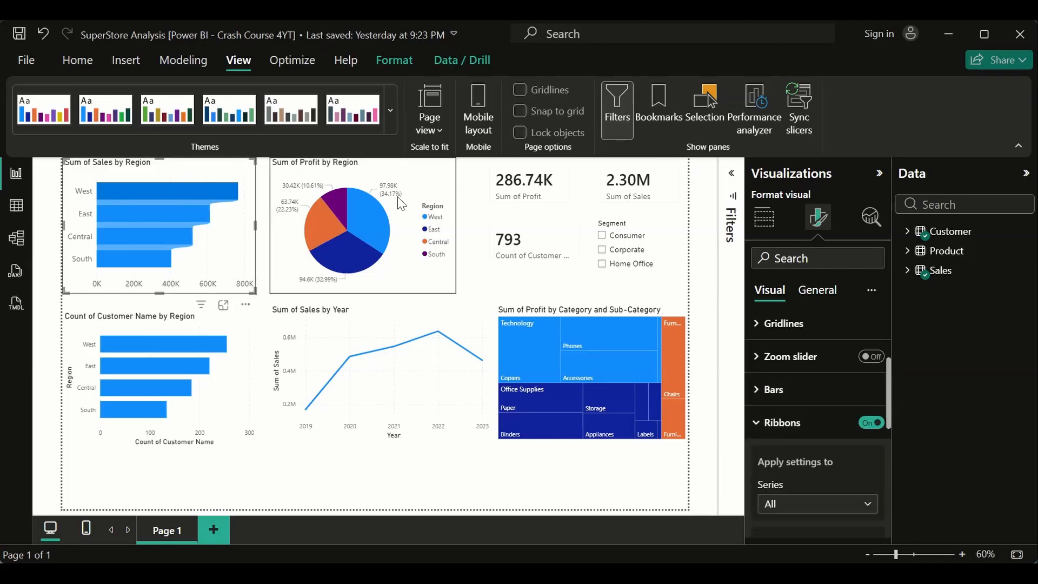
Check the ribbon chart among the visual types, and turn the bar chart's ribbons off
{"action": "left_click", "coordinate": [767, 222]}
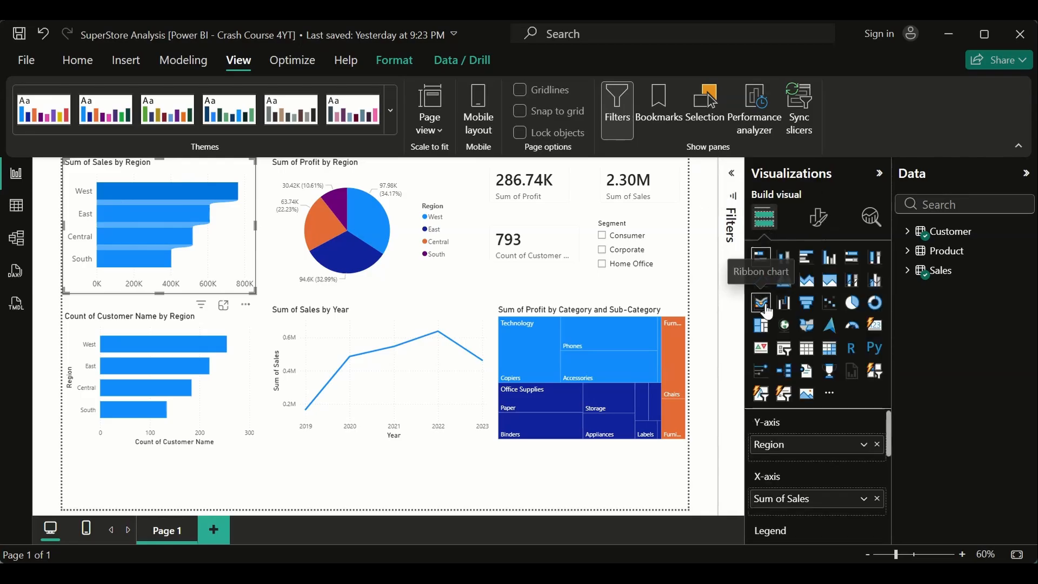
{"action": "left_click", "coordinate": [819, 217]}
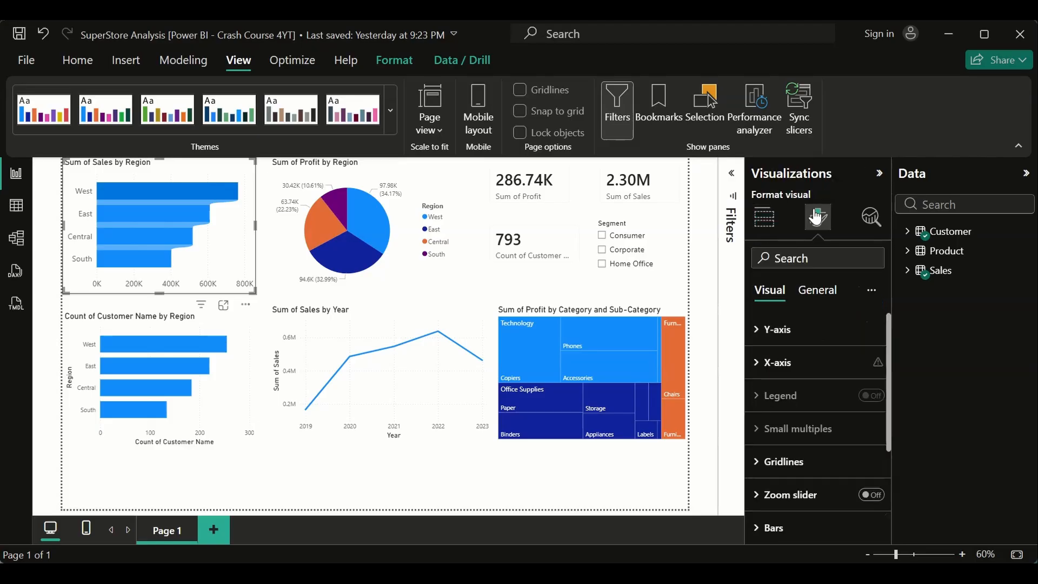
{"action": "scroll", "coordinate": [805, 433], "scroll_direction": "down", "scroll_amount": 3}
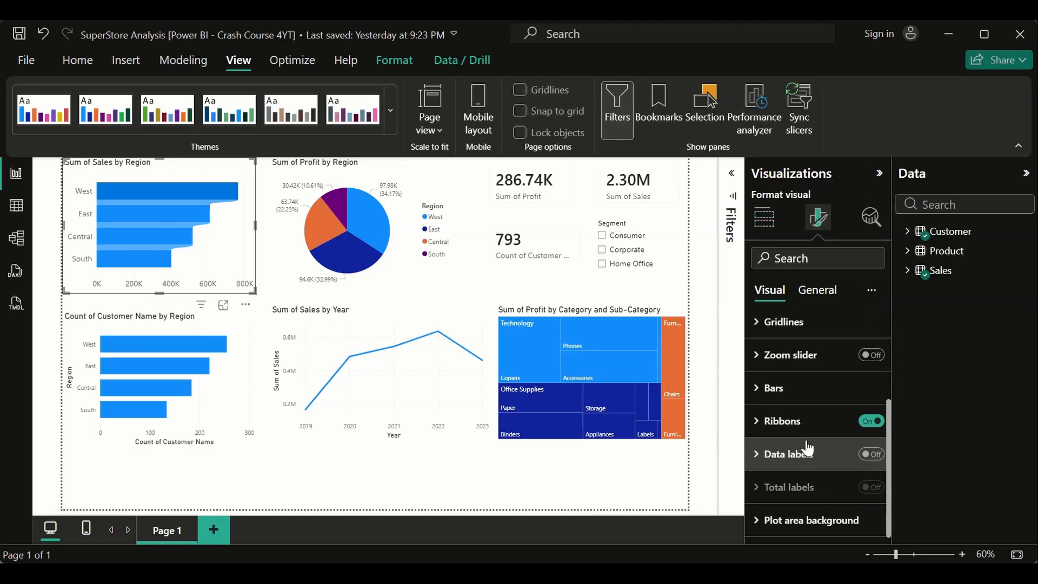
{"action": "left_click", "coordinate": [869, 426]}
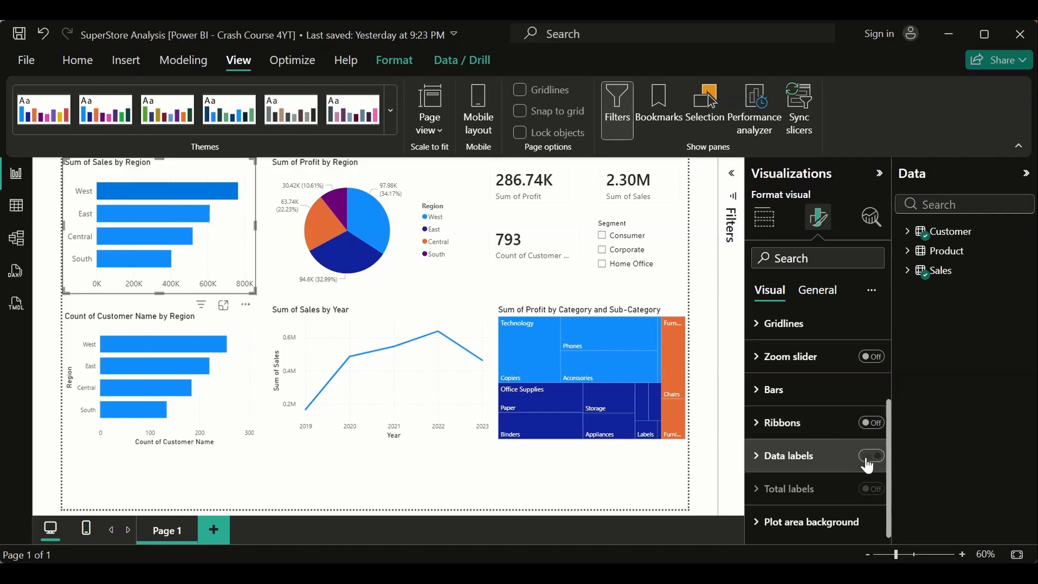
Turn on data labels for the Sum of Sales by Region chart and look through their series and position options
{"action": "left_click", "coordinate": [867, 459]}
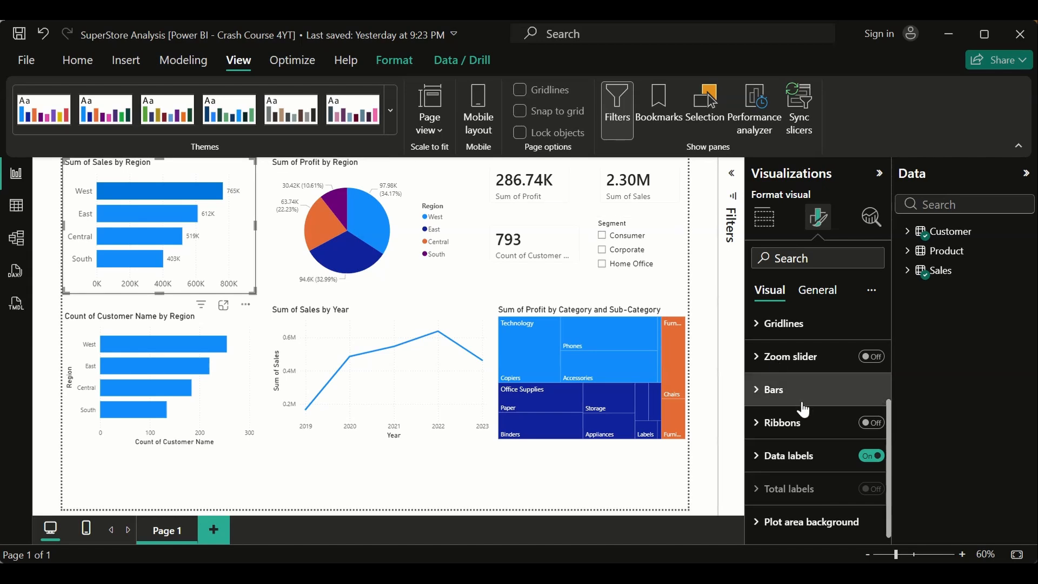
{"action": "left_click", "coordinate": [759, 459]}
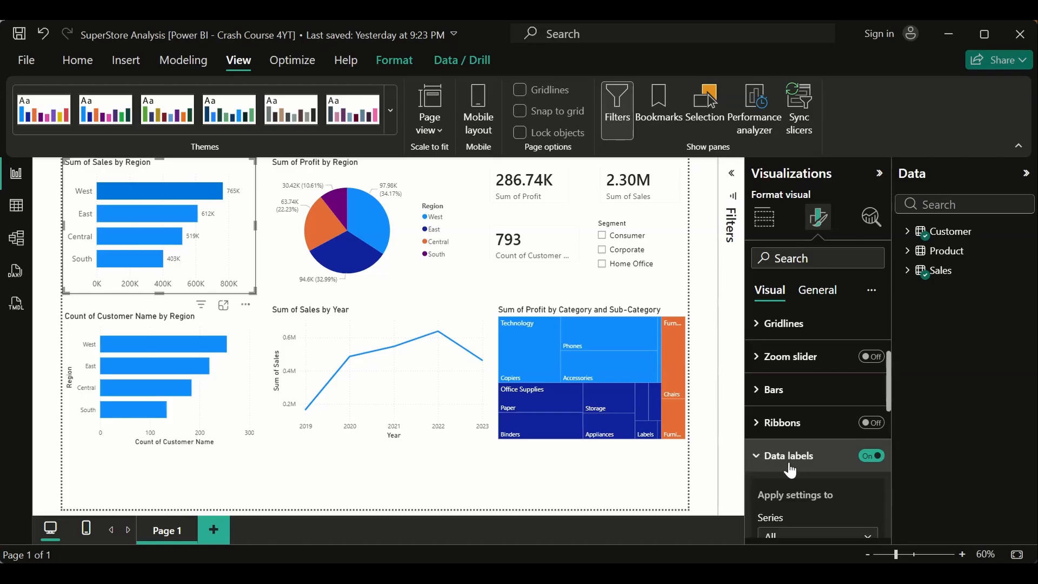
{"action": "scroll", "coordinate": [788, 460], "scroll_direction": "down", "scroll_amount": 3}
{"action": "scroll", "coordinate": [790, 468], "scroll_direction": "down", "scroll_amount": 1}
{"action": "left_click", "coordinate": [860, 365]}
{"action": "left_click", "coordinate": [818, 390]}
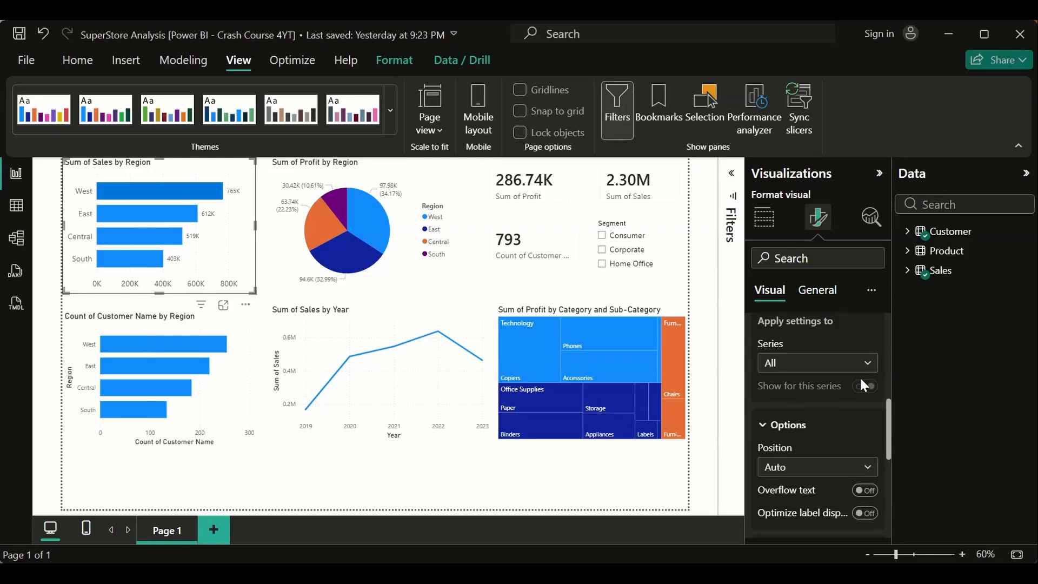
{"action": "scroll", "coordinate": [814, 452], "scroll_direction": "down", "scroll_amount": 2}
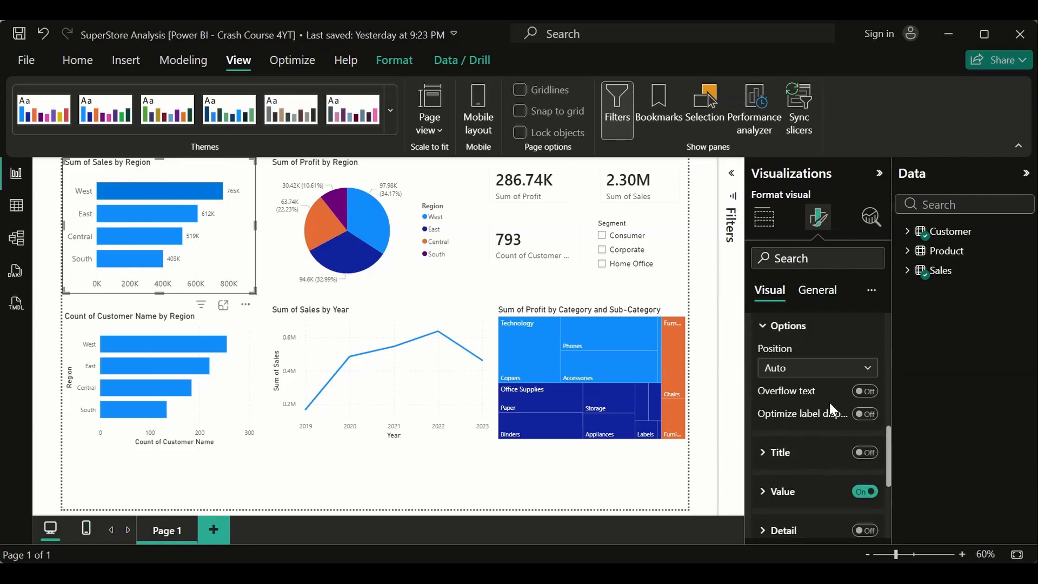
Try titles on the data labels, toggling them and setting the title content to Custom
{"action": "left_click", "coordinate": [863, 453]}
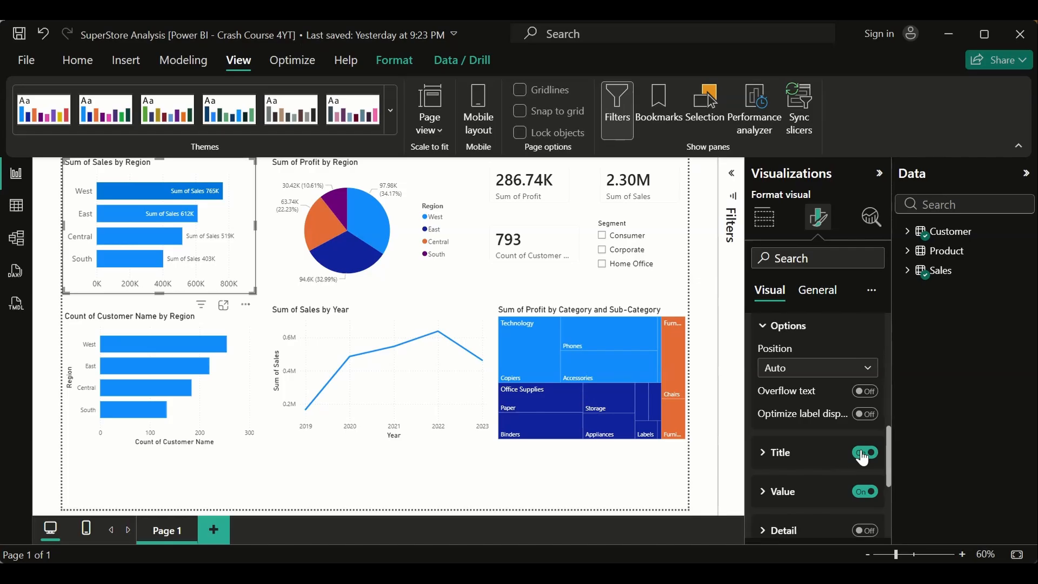
{"action": "left_click", "coordinate": [876, 459]}
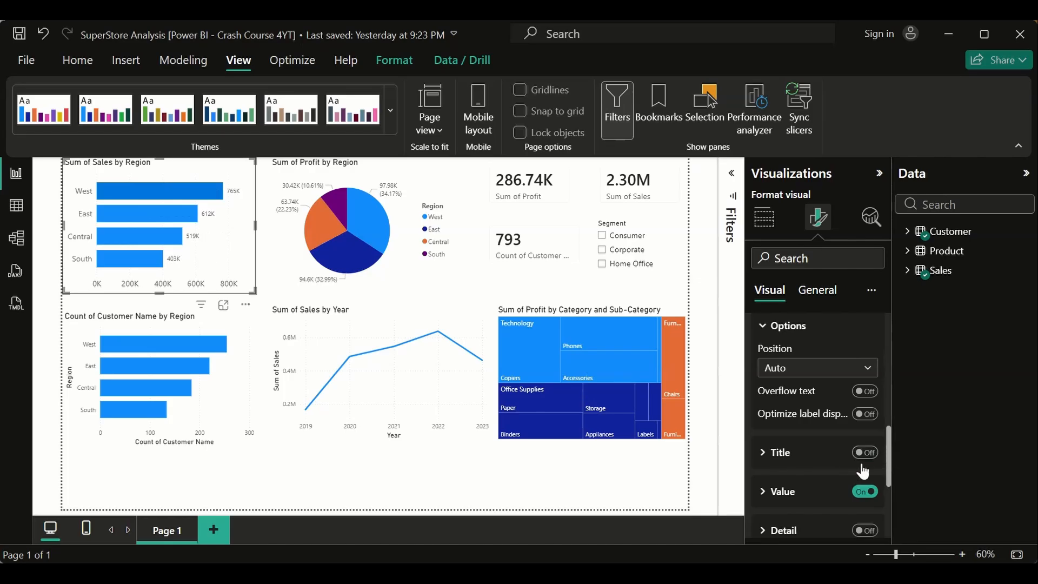
{"action": "scroll", "coordinate": [852, 479], "scroll_direction": "down", "scroll_amount": 3}
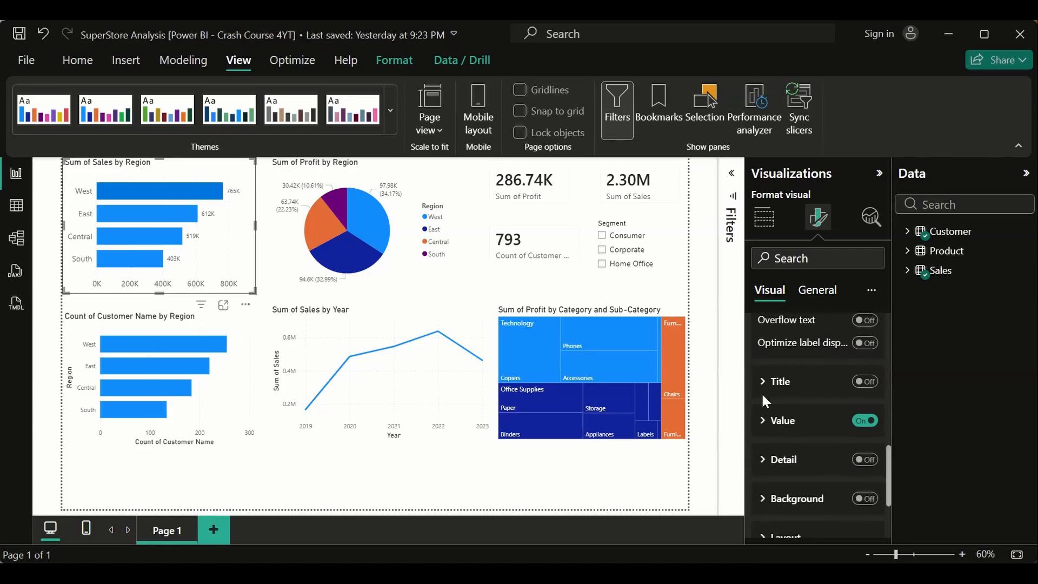
{"action": "left_click", "coordinate": [767, 382]}
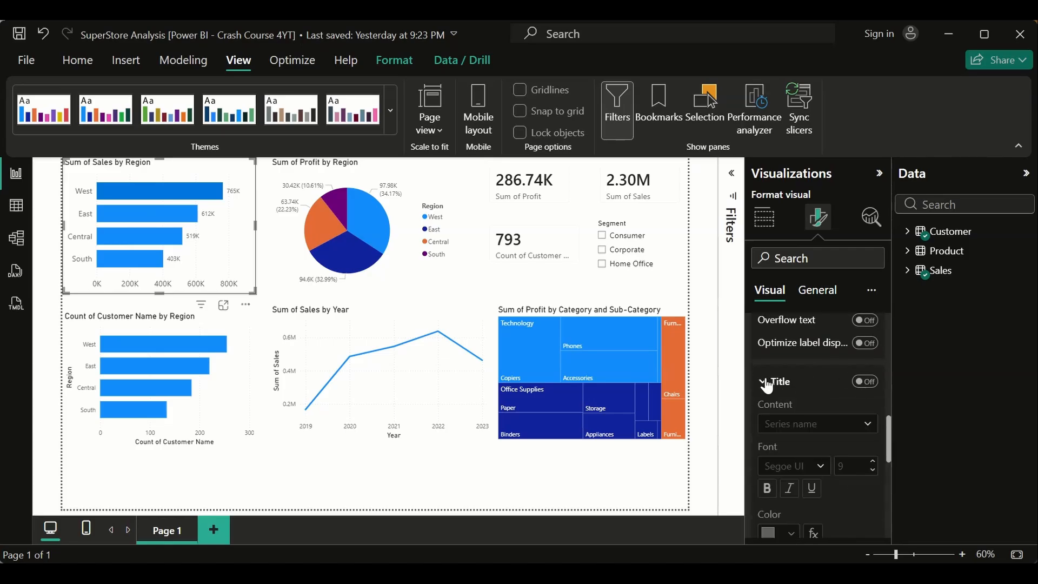
{"action": "left_click", "coordinate": [865, 382]}
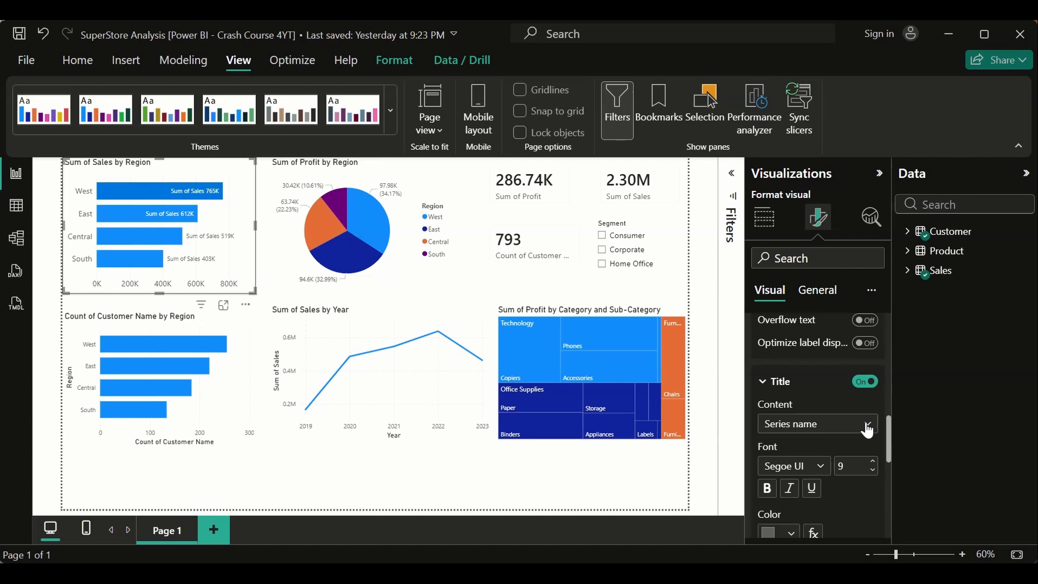
{"action": "left_click", "coordinate": [865, 426]}
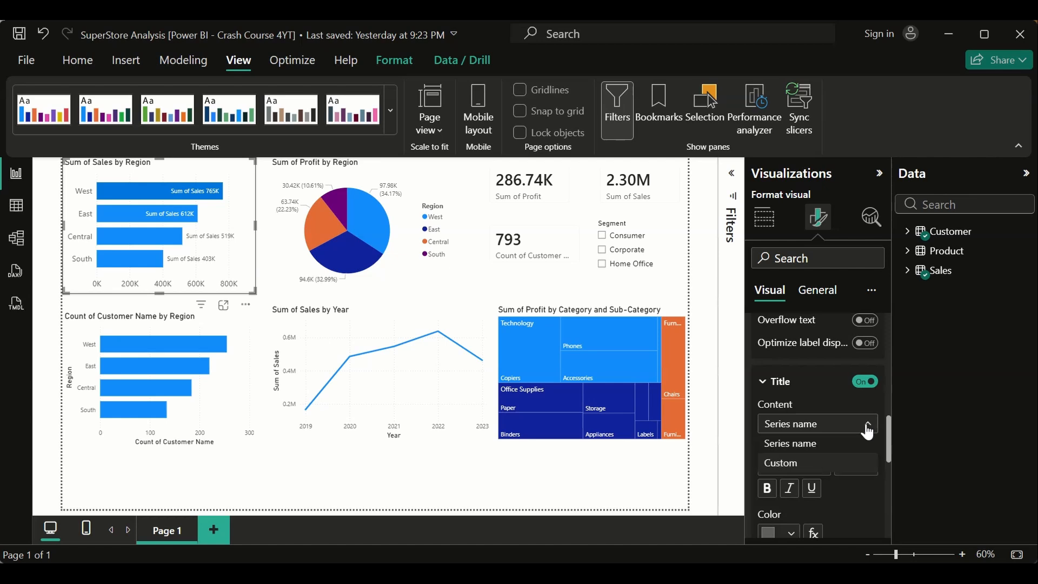
{"action": "left_click", "coordinate": [809, 468]}
Look through the custom label title's data, font, color and unit settings, and turn the title off
{"action": "scroll", "coordinate": [827, 437], "scroll_direction": "down", "scroll_amount": 2}
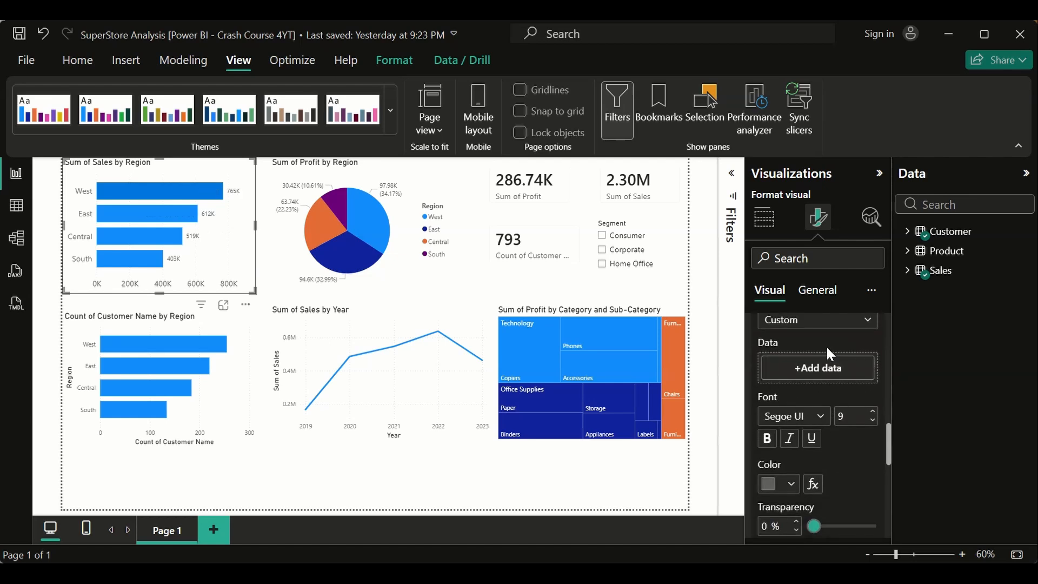
{"action": "scroll", "coordinate": [830, 355], "scroll_direction": "down", "scroll_amount": 2}
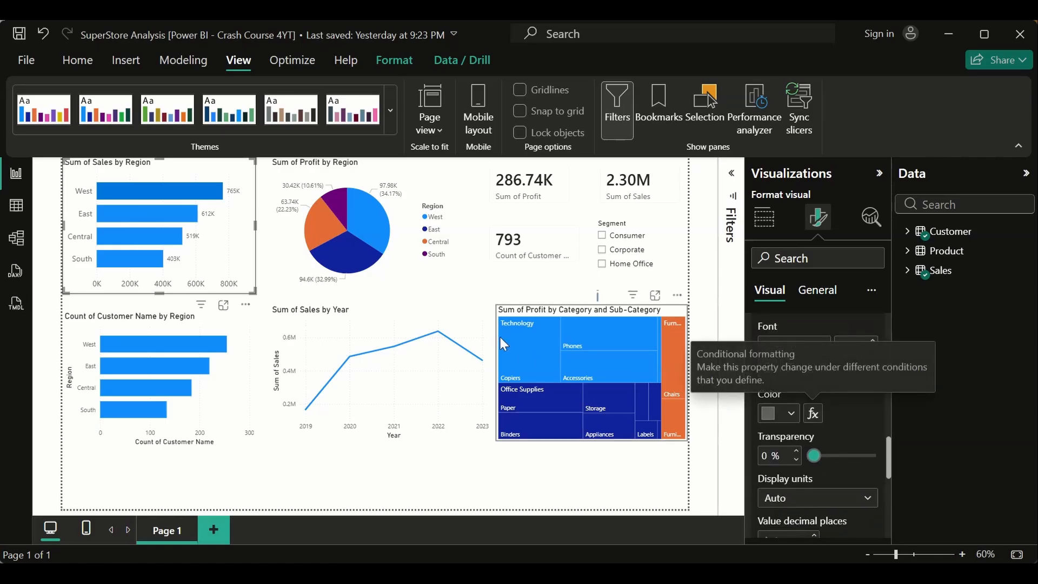
{"action": "scroll", "coordinate": [788, 364], "scroll_direction": "down", "scroll_amount": 2}
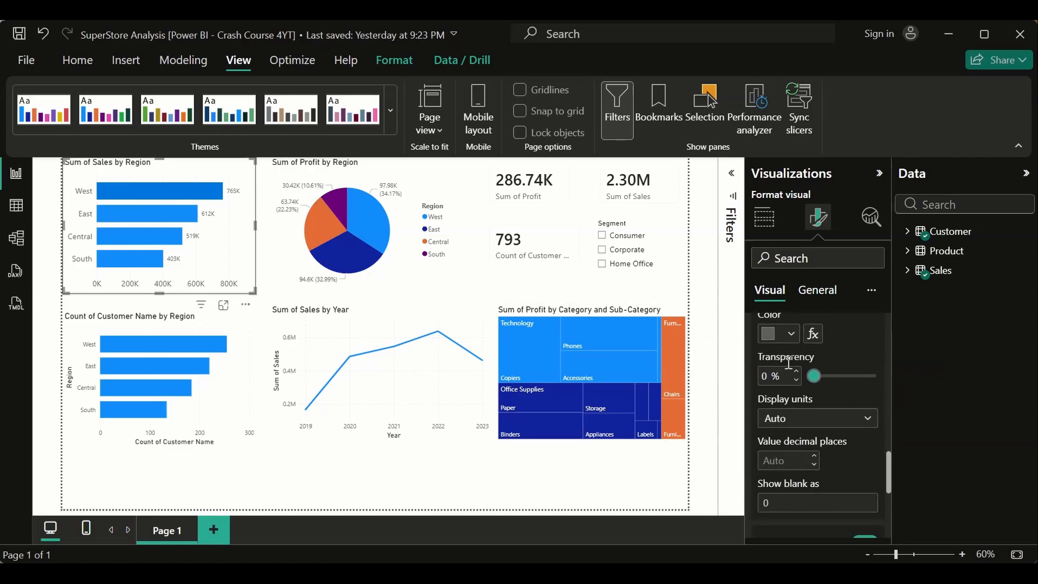
{"action": "scroll", "coordinate": [788, 365], "scroll_direction": "up", "scroll_amount": 4}
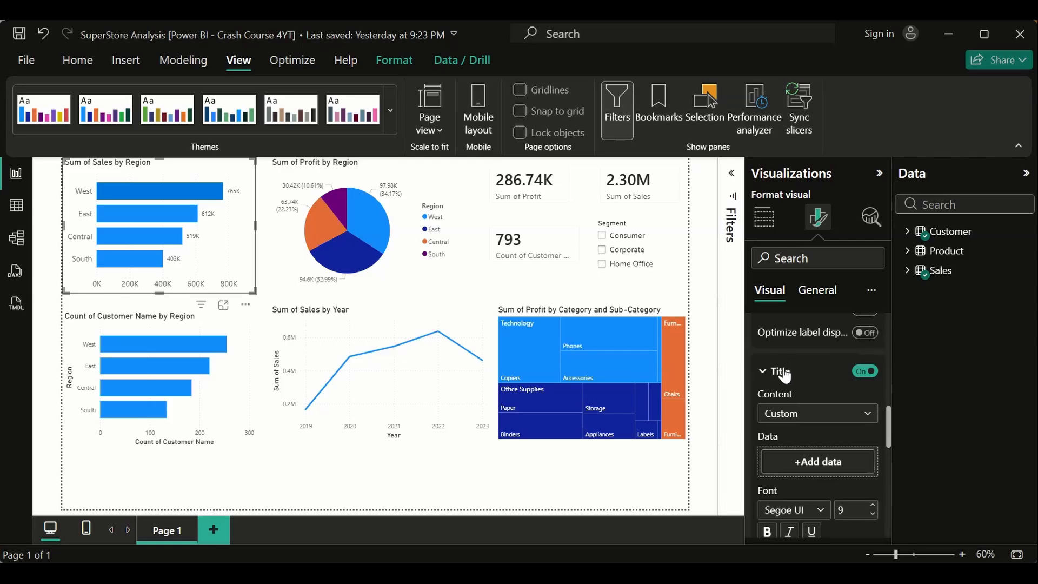
{"action": "left_click", "coordinate": [763, 373]}
{"action": "left_click", "coordinate": [871, 372]}
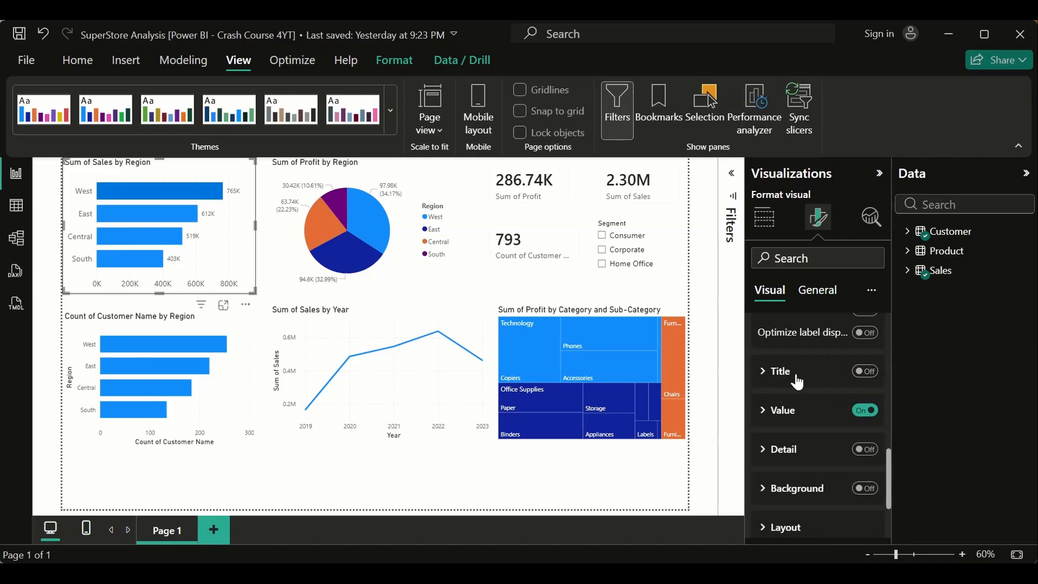
Examine the data label value's settings, including the field choices and summarization options for Sum of Sales
{"action": "left_click", "coordinate": [765, 412]}
{"action": "scroll", "coordinate": [795, 448], "scroll_direction": "down", "scroll_amount": 3}
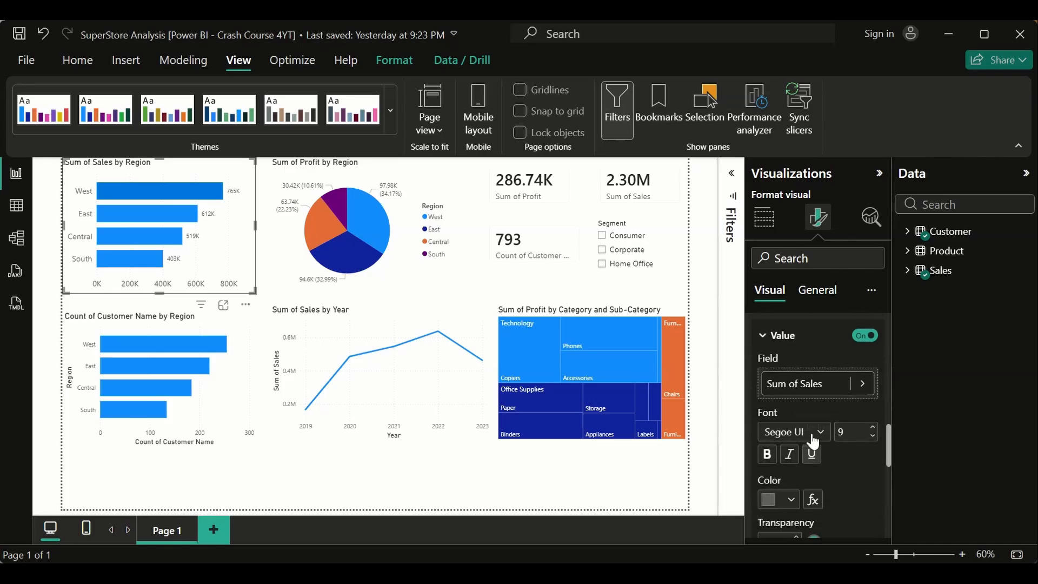
{"action": "left_click", "coordinate": [864, 383]}
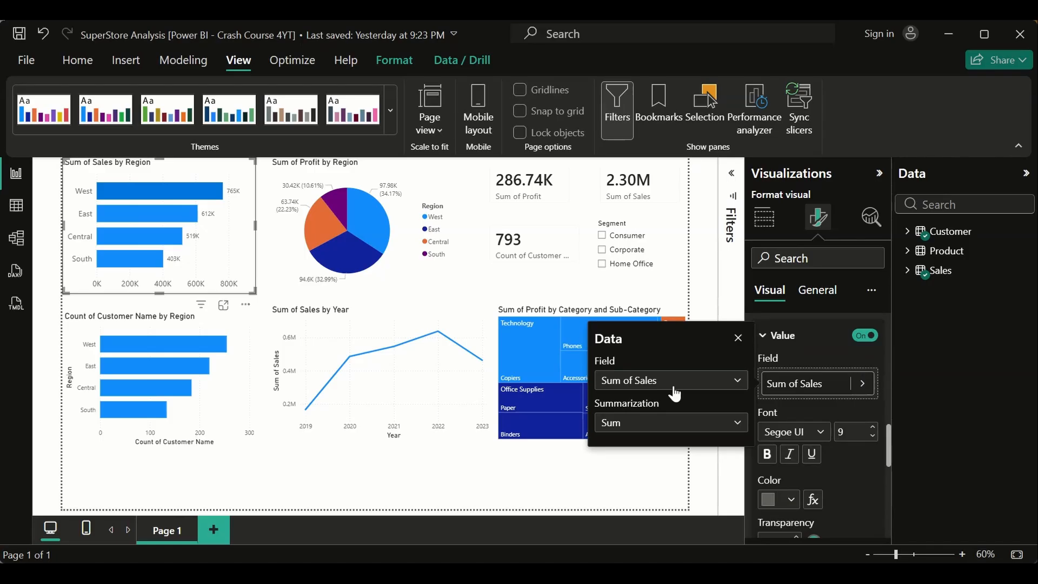
{"action": "left_click", "coordinate": [713, 388]}
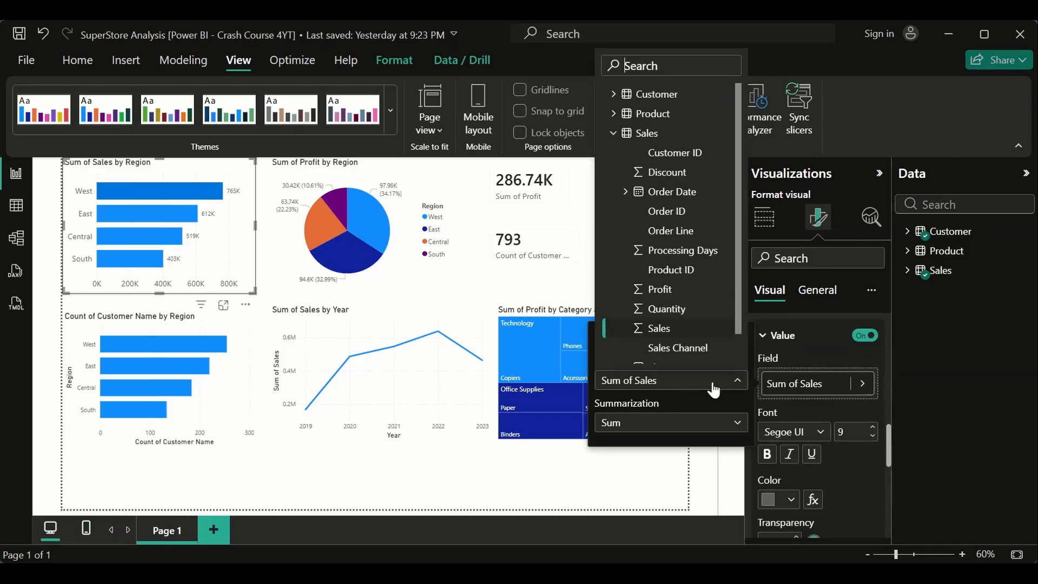
{"action": "left_click", "coordinate": [714, 388]}
{"action": "left_click", "coordinate": [713, 423]}
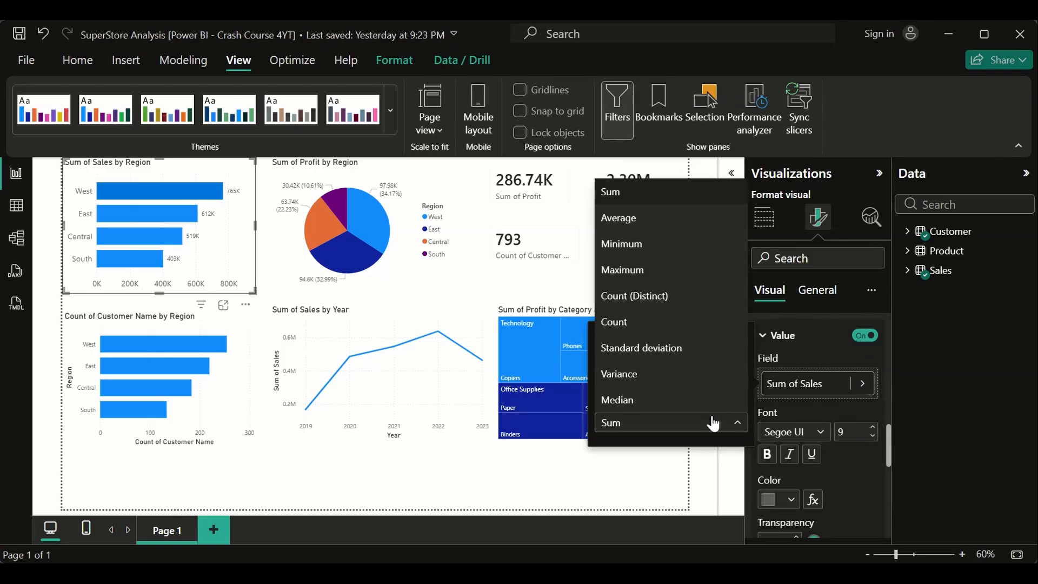
{"action": "left_click", "coordinate": [713, 422]}
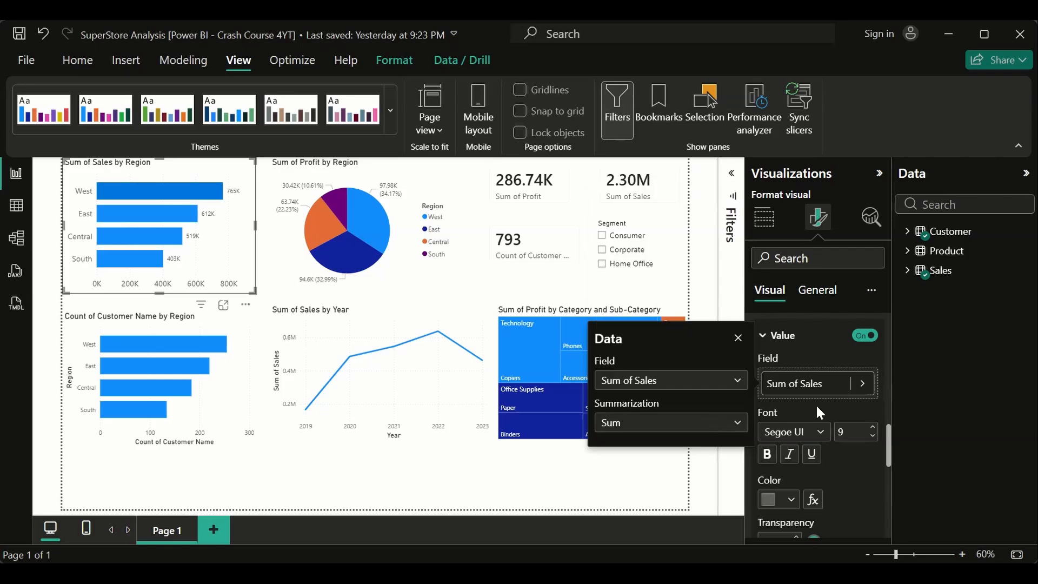
{"action": "left_click", "coordinate": [872, 398]}
Set the data label values to font size 12 and make them bold
{"action": "scroll", "coordinate": [855, 392], "scroll_direction": "down", "scroll_amount": 2}
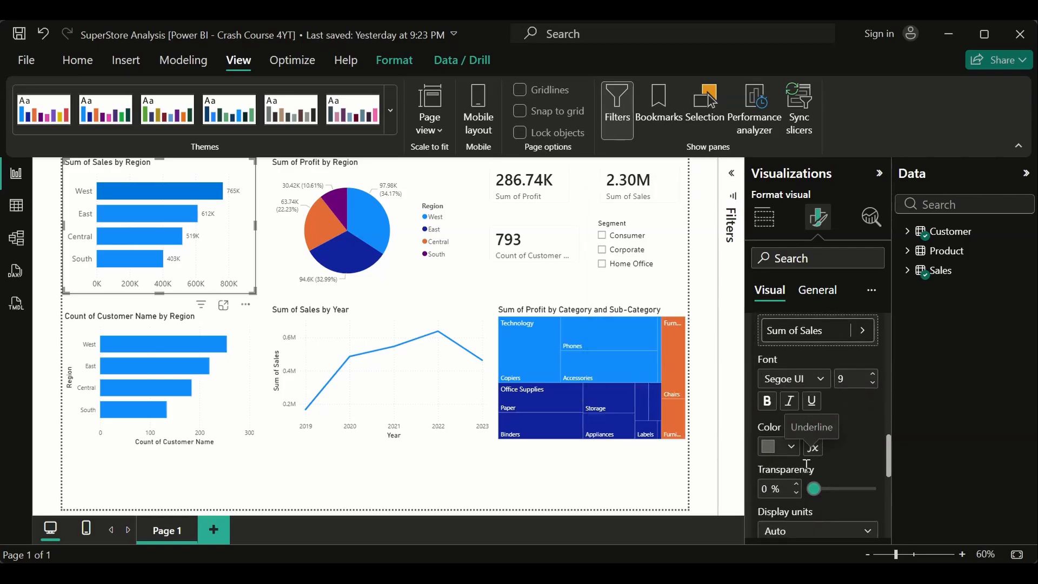
{"action": "double_click", "coordinate": [848, 379]}
{"action": "left_click", "coordinate": [848, 379]}
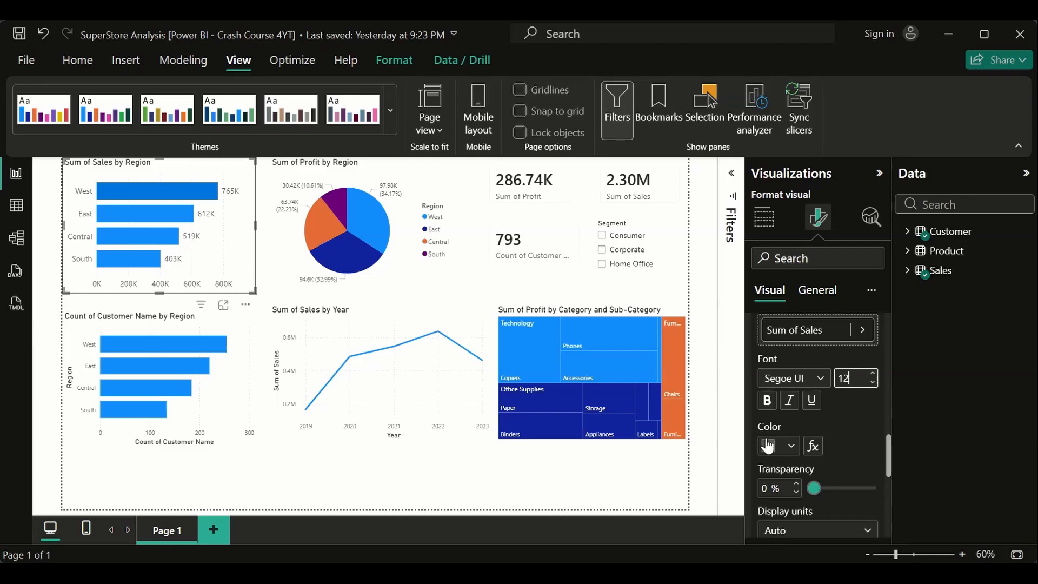
{"action": "left_click", "coordinate": [769, 402]}
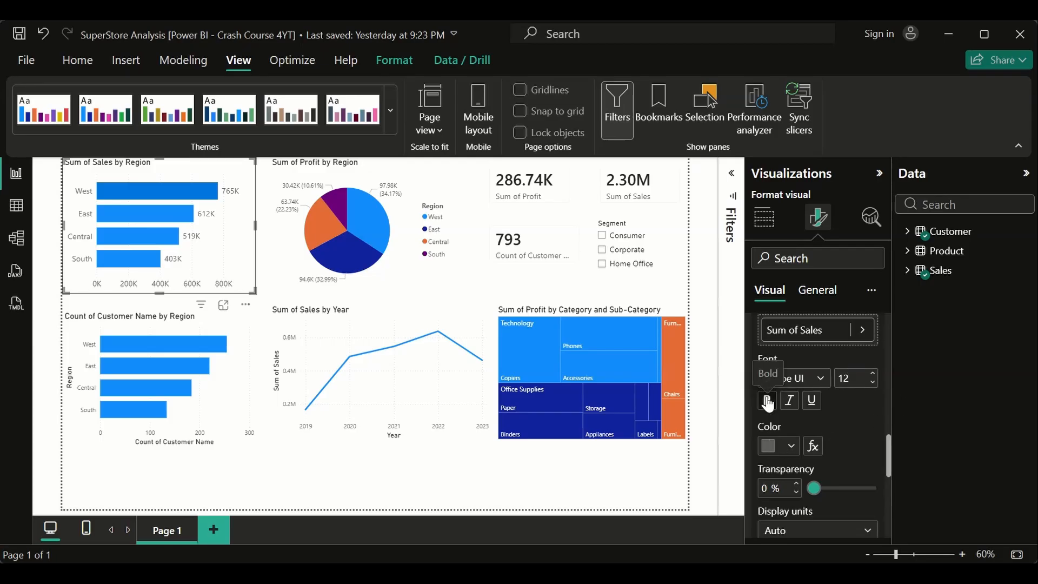
Check the display unit choices for the label values and turn on the data label background
{"action": "scroll", "coordinate": [827, 460], "scroll_direction": "down", "scroll_amount": 3}
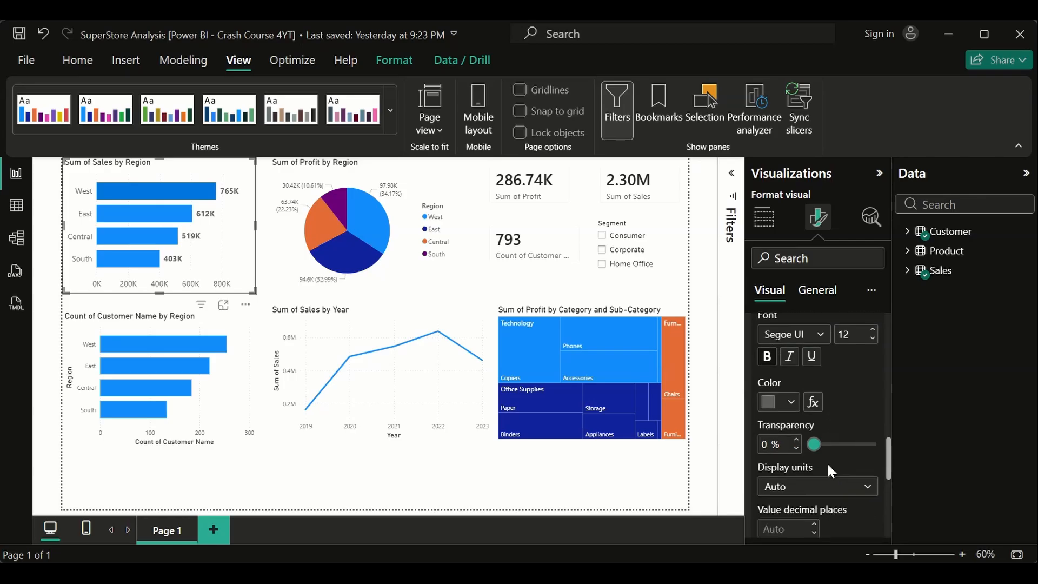
{"action": "left_click", "coordinate": [832, 449]}
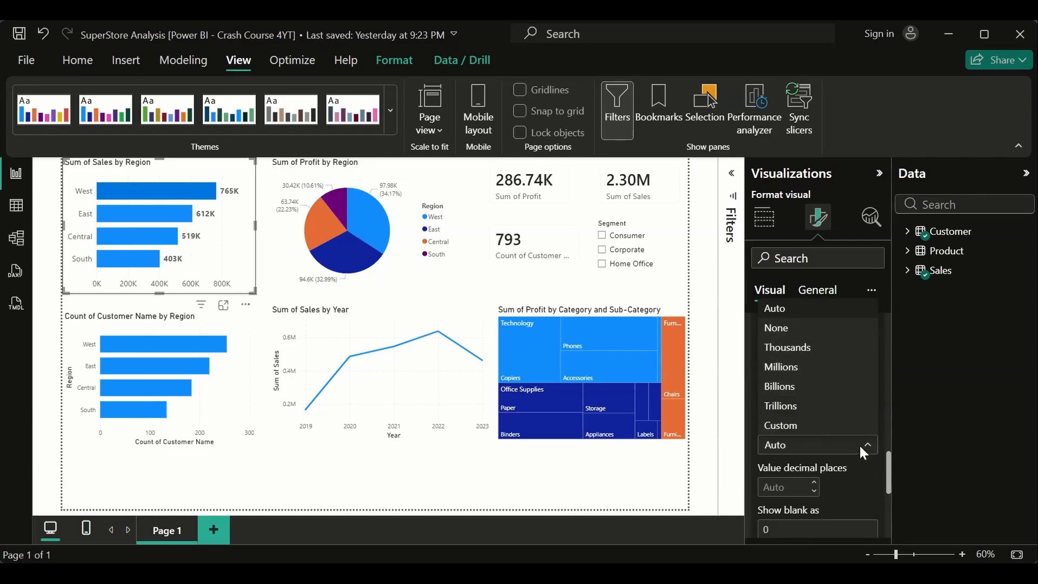
{"action": "left_click", "coordinate": [869, 462]}
{"action": "scroll", "coordinate": [860, 471], "scroll_direction": "down", "scroll_amount": 3}
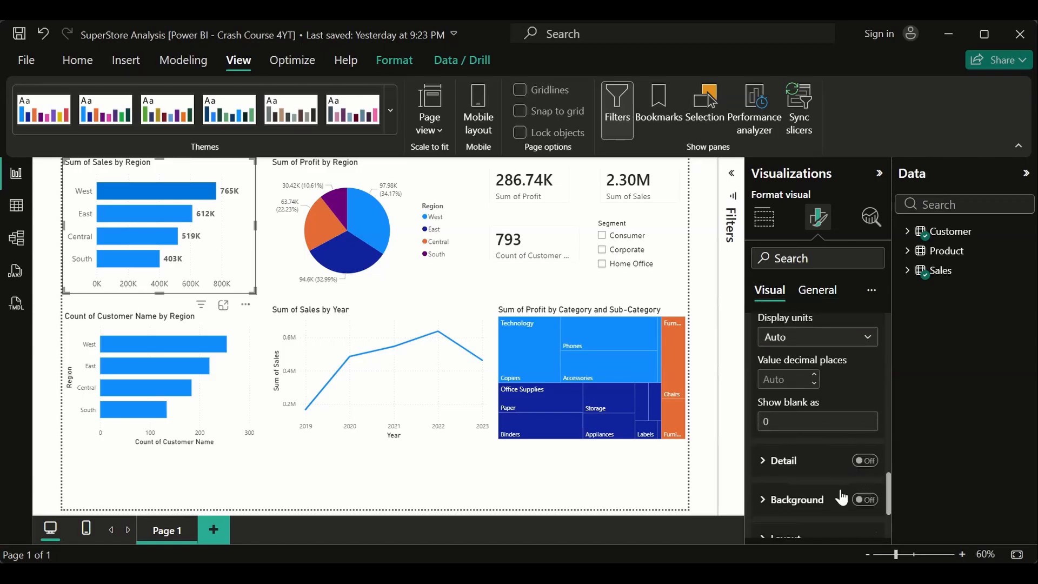
{"action": "scroll", "coordinate": [839, 487], "scroll_direction": "down", "scroll_amount": 2}
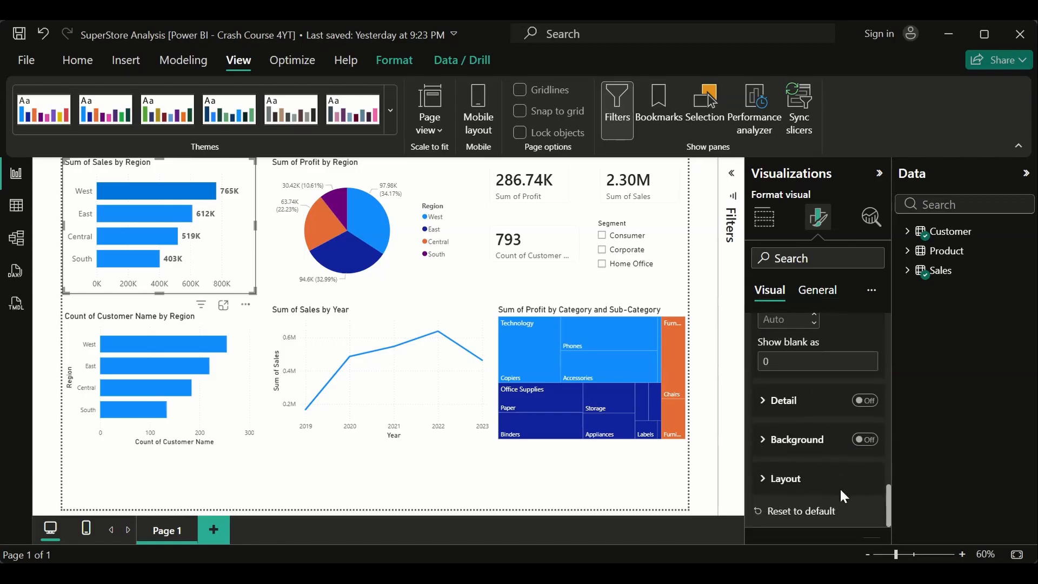
{"action": "left_click", "coordinate": [866, 440]}
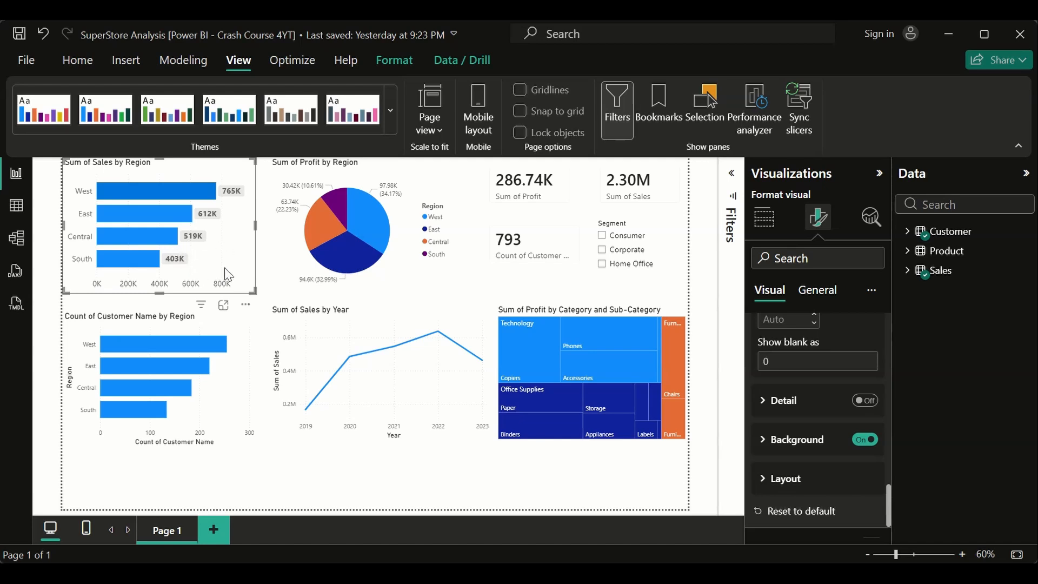
Examine the data label detail toggle, the background's color and transparency settings, and the layout option
{"action": "left_click", "coordinate": [866, 401]}
{"action": "left_click", "coordinate": [866, 402]}
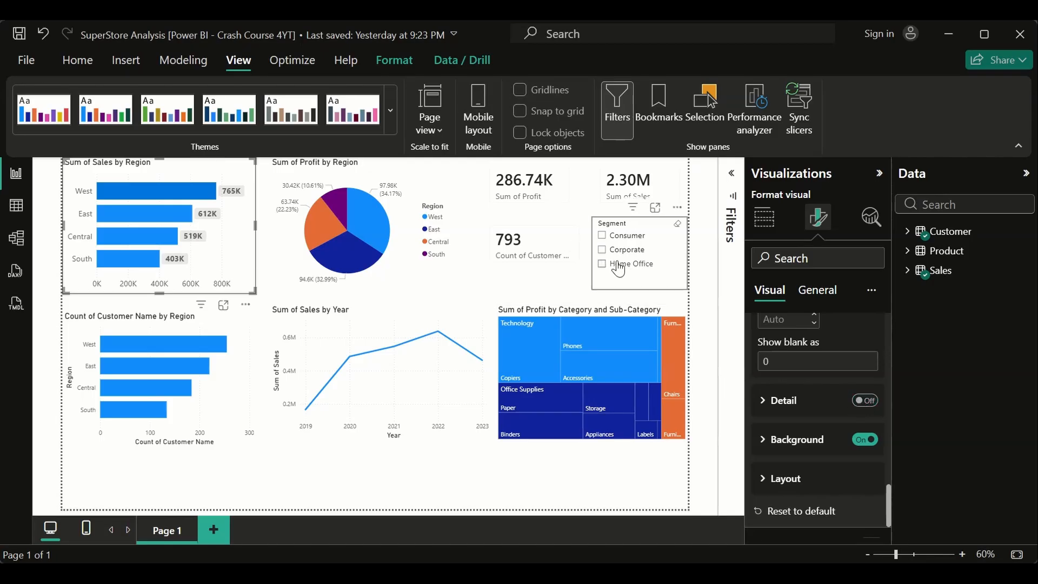
{"action": "left_click", "coordinate": [765, 441]}
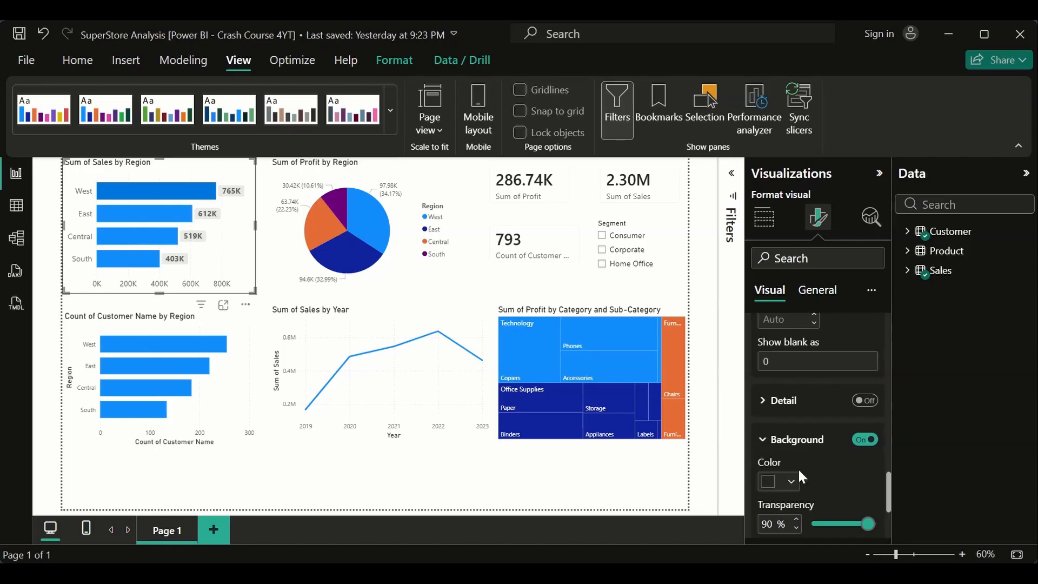
{"action": "scroll", "coordinate": [800, 471], "scroll_direction": "down", "scroll_amount": 3}
{"action": "scroll", "coordinate": [801, 477], "scroll_direction": "down", "scroll_amount": 1}
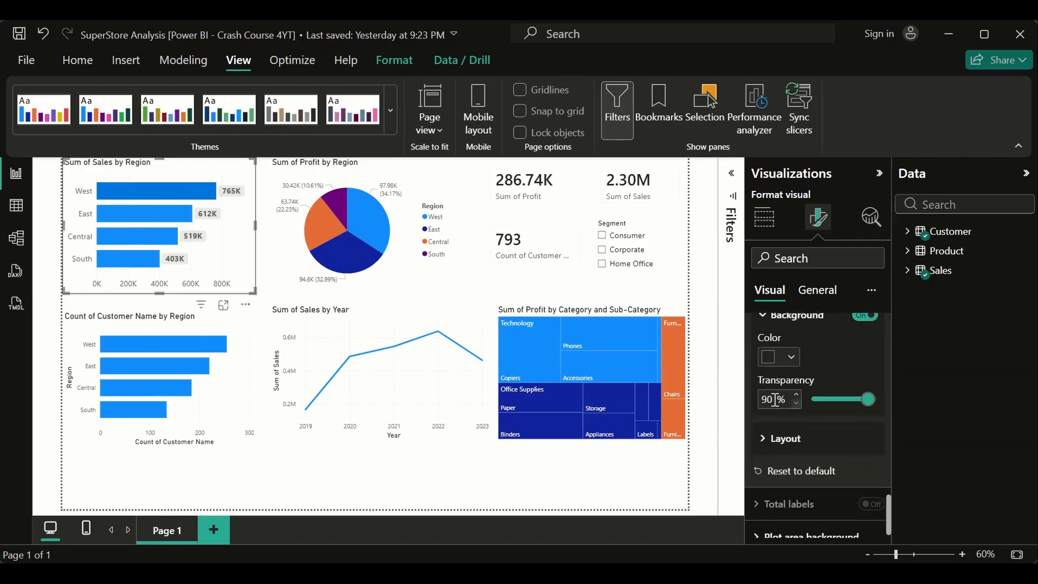
{"action": "left_click", "coordinate": [765, 439]}
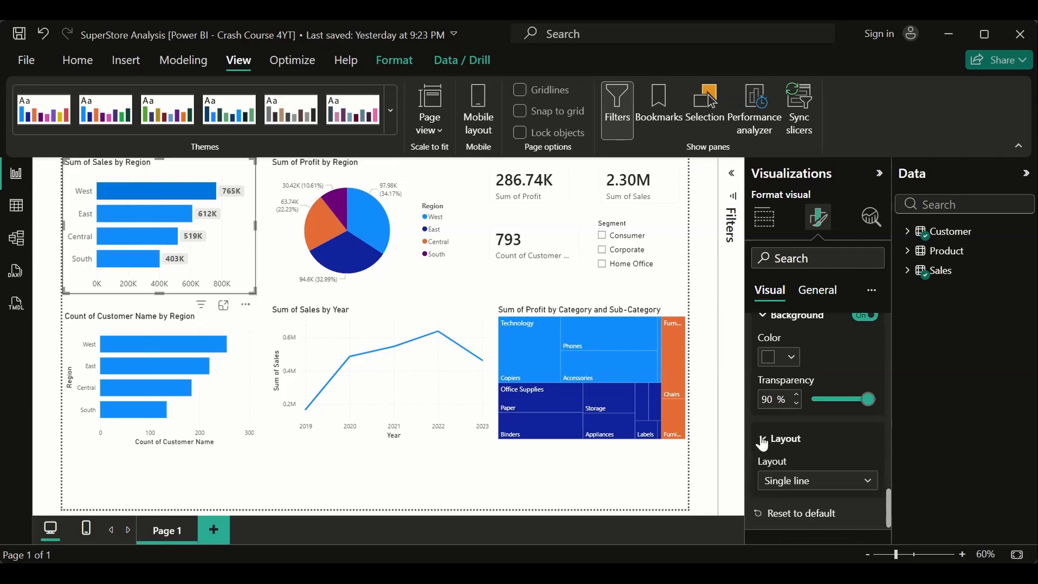
{"action": "left_click", "coordinate": [763, 439]}
Collapse the data label background settings and turn the label background off
{"action": "scroll", "coordinate": [799, 385], "scroll_direction": "up", "scroll_amount": 2}
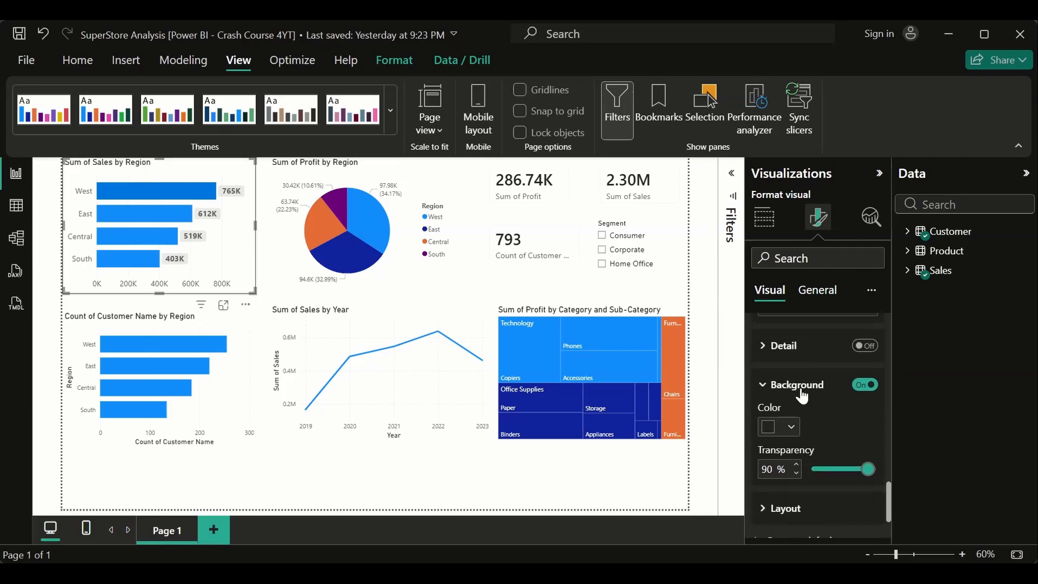
{"action": "left_click", "coordinate": [764, 385]}
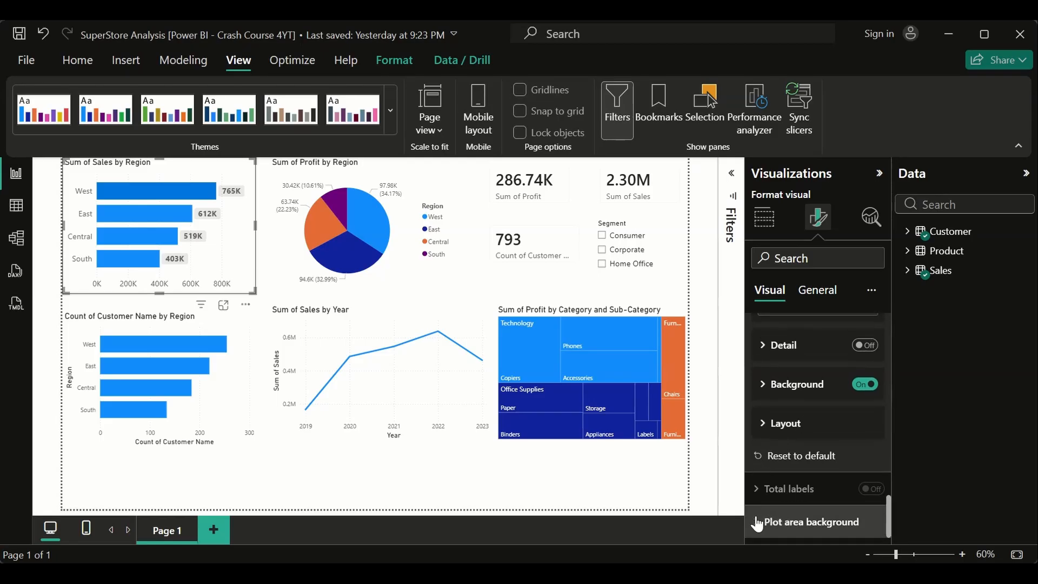
{"action": "scroll", "coordinate": [828, 389], "scroll_direction": "up", "scroll_amount": 1}
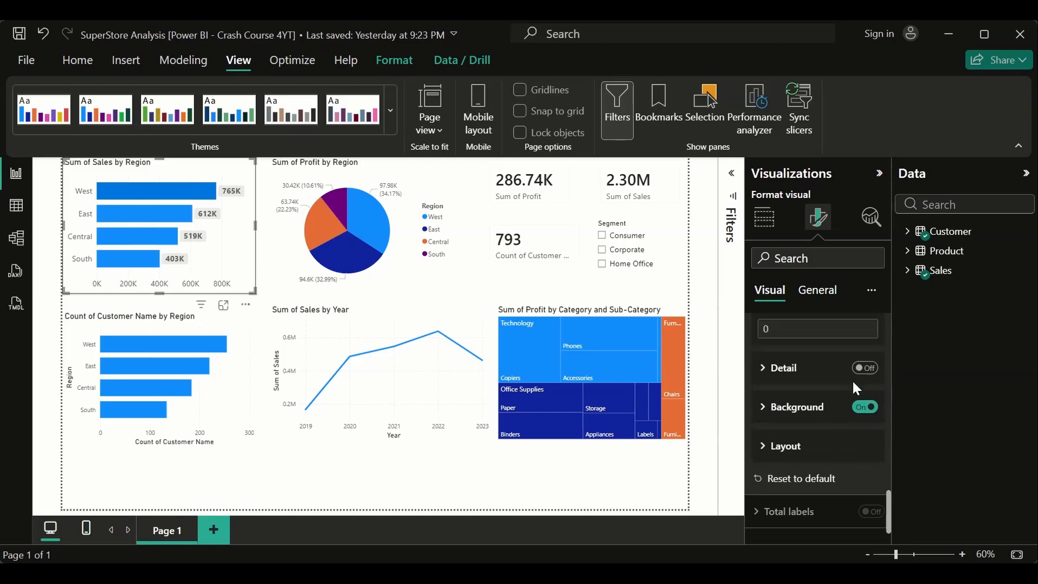
{"action": "left_click", "coordinate": [867, 407]}
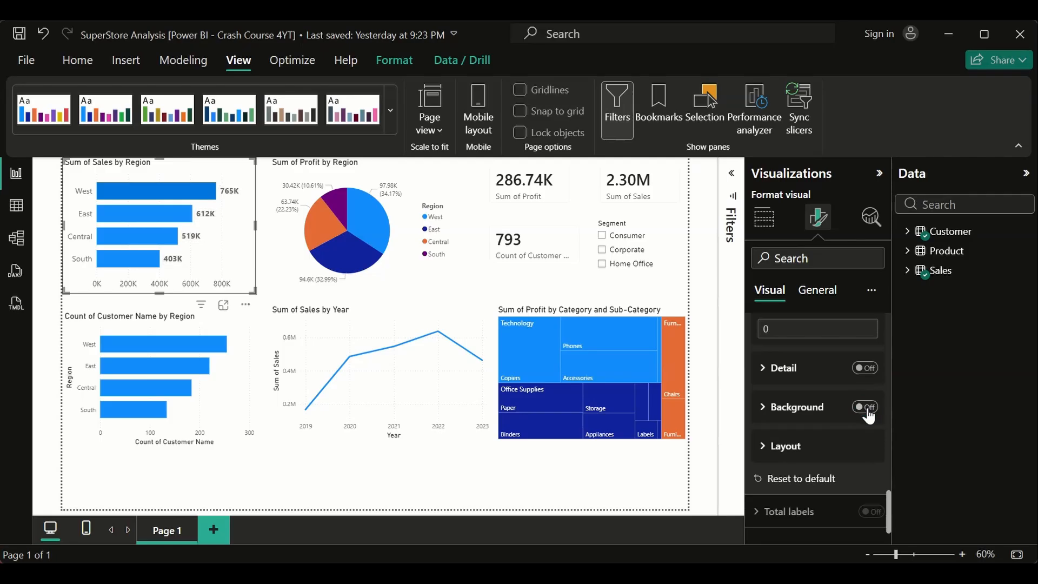
Collapse the data label settings and look through the plot area background's image, fit and transparency options
{"action": "scroll", "coordinate": [835, 441], "scroll_direction": "down", "scroll_amount": 1}
{"action": "scroll", "coordinate": [835, 441], "scroll_direction": "up", "scroll_amount": 3}
{"action": "scroll", "coordinate": [837, 443], "scroll_direction": "up", "scroll_amount": 3}
{"action": "scroll", "coordinate": [837, 443], "scroll_direction": "down", "scroll_amount": 8}
{"action": "scroll", "coordinate": [837, 443], "scroll_direction": "up", "scroll_amount": 10}
{"action": "scroll", "coordinate": [837, 446], "scroll_direction": "up", "scroll_amount": 4}
{"action": "left_click", "coordinate": [763, 443]}
{"action": "scroll", "coordinate": [793, 384], "scroll_direction": "up", "scroll_amount": 4}
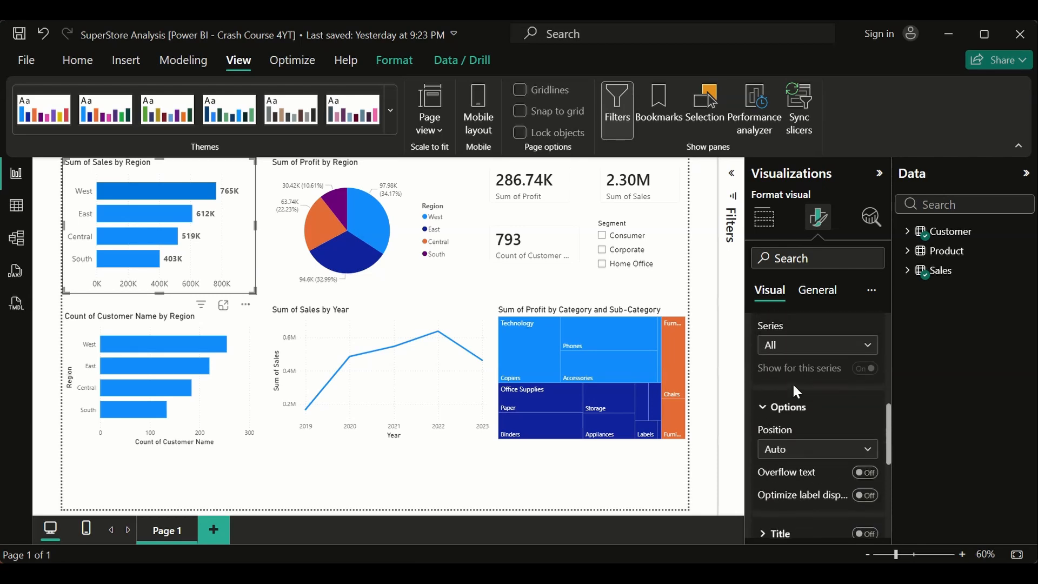
{"action": "left_click", "coordinate": [765, 406]}
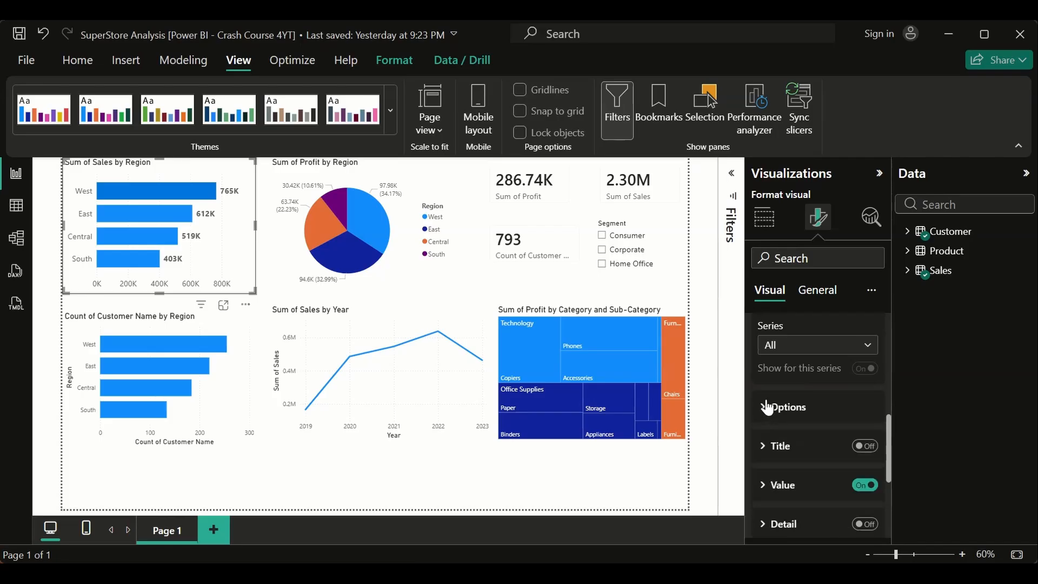
{"action": "scroll", "coordinate": [780, 369], "scroll_direction": "up", "scroll_amount": 5}
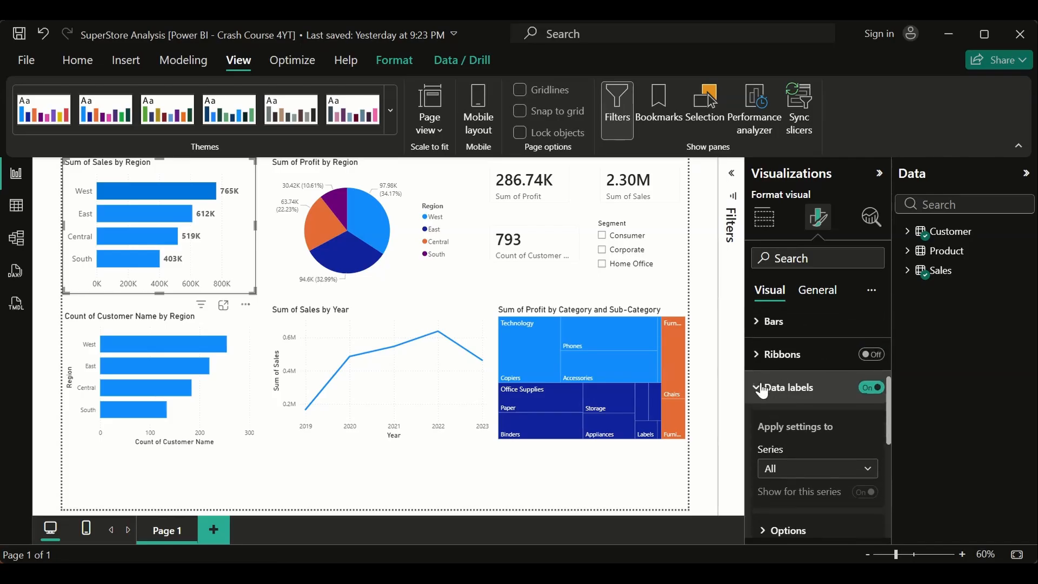
{"action": "left_click", "coordinate": [763, 389]}
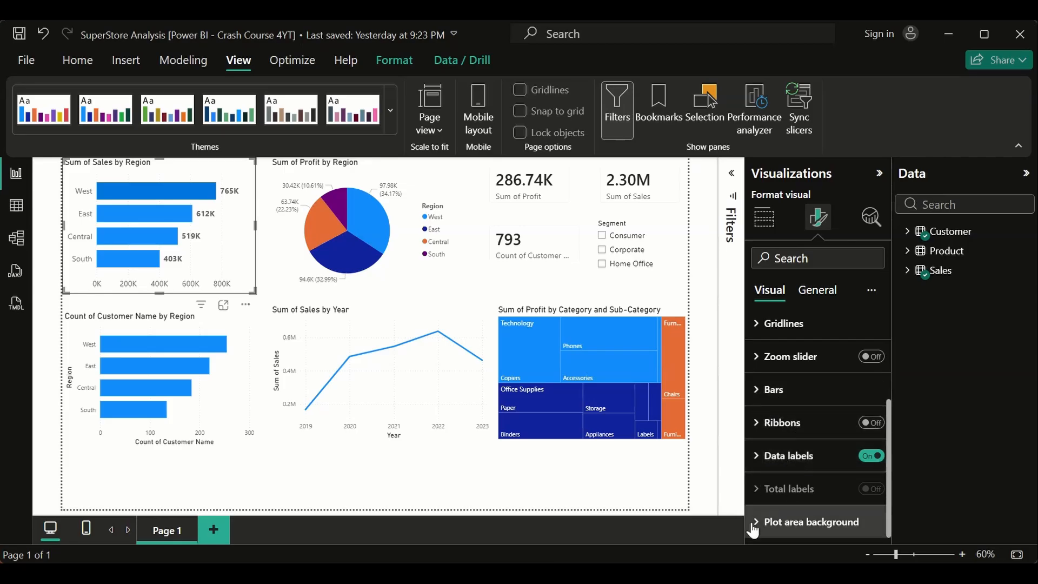
{"action": "scroll", "coordinate": [782, 508], "scroll_direction": "down", "scroll_amount": 3}
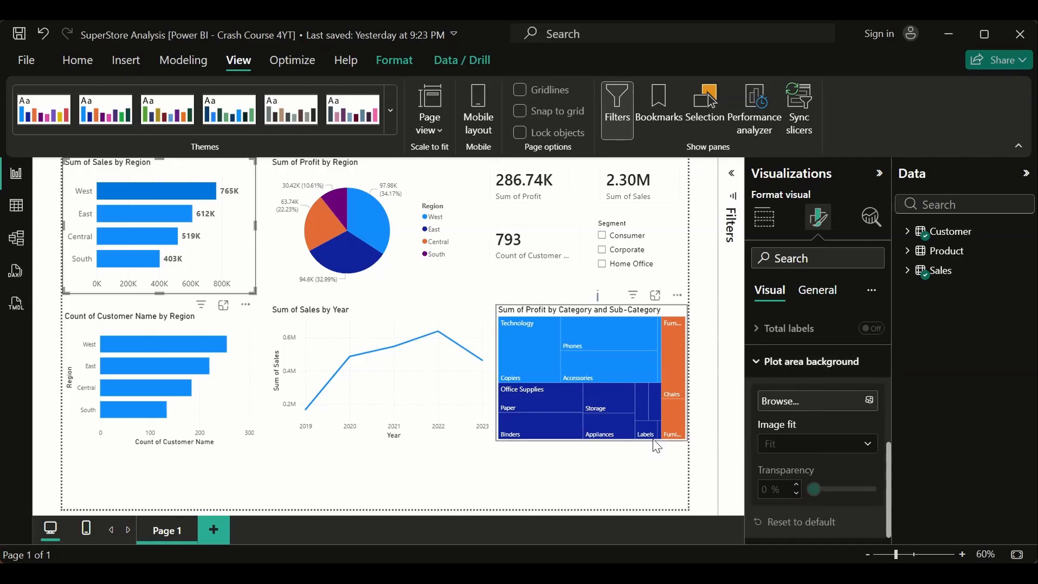
Deselect the chart and look through the report page's formatting options, including the canvas background and page information
{"action": "left_click", "coordinate": [658, 488]}
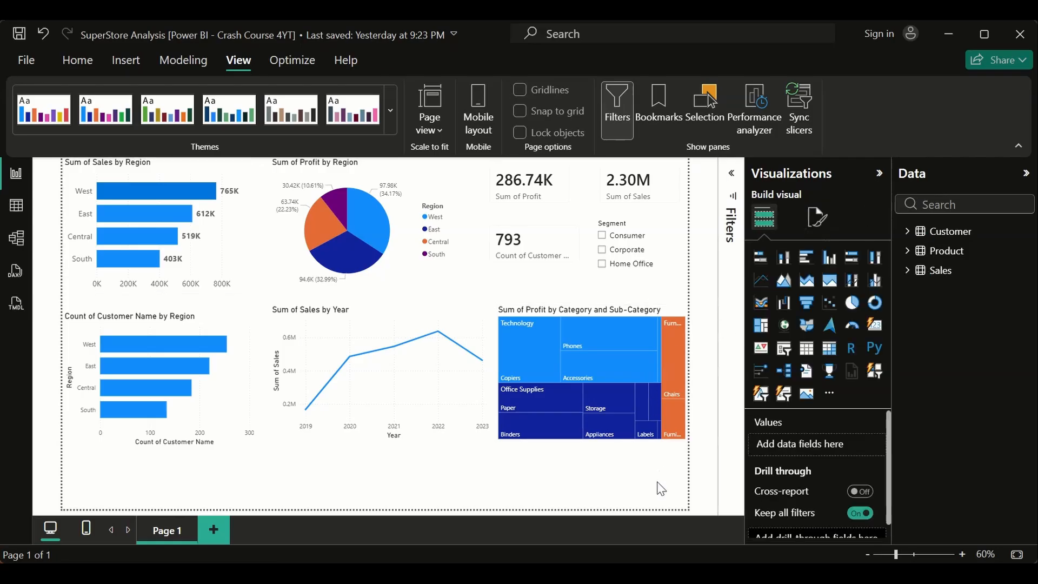
{"action": "left_click", "coordinate": [812, 219]}
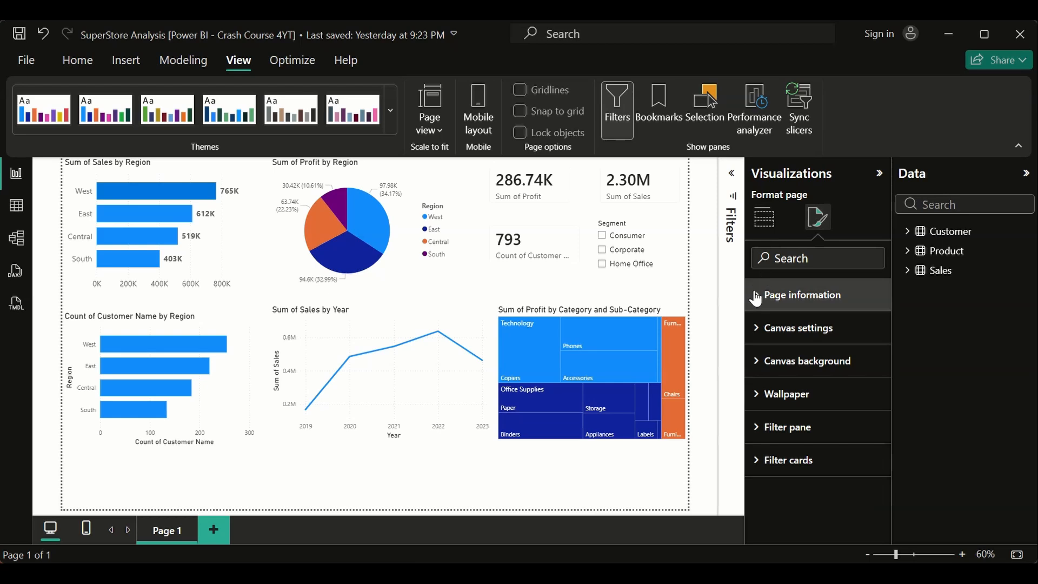
{"action": "left_click", "coordinate": [758, 362]}
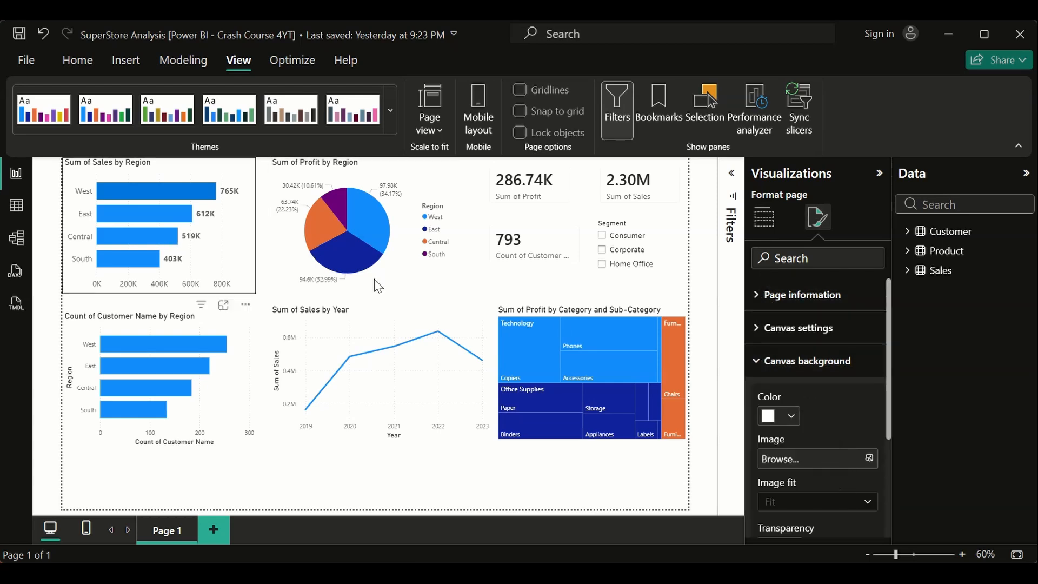
{"action": "left_click", "coordinate": [758, 371]}
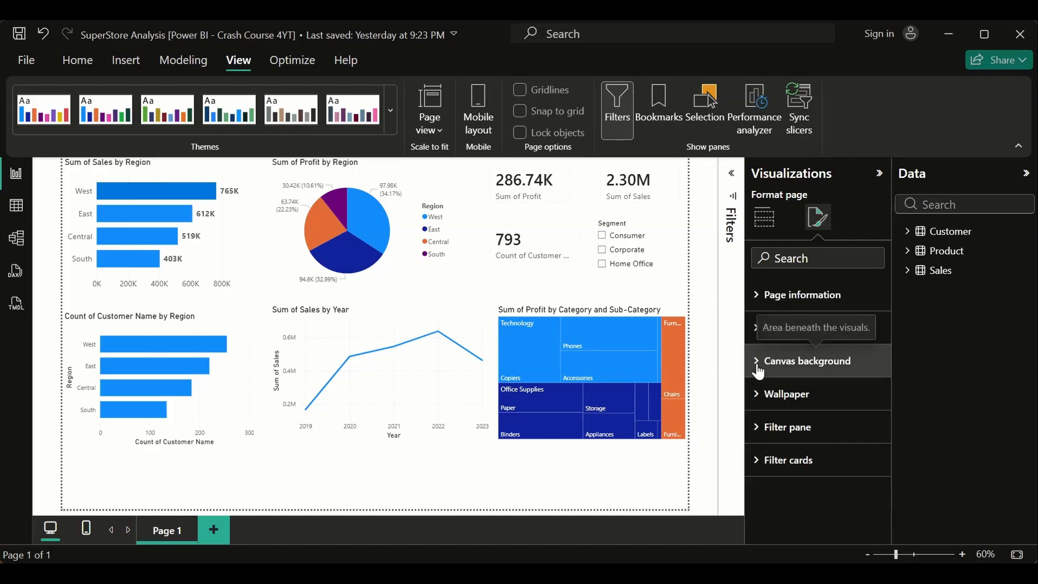
{"action": "left_click", "coordinate": [775, 296]}
{"action": "left_click", "coordinate": [775, 296]}
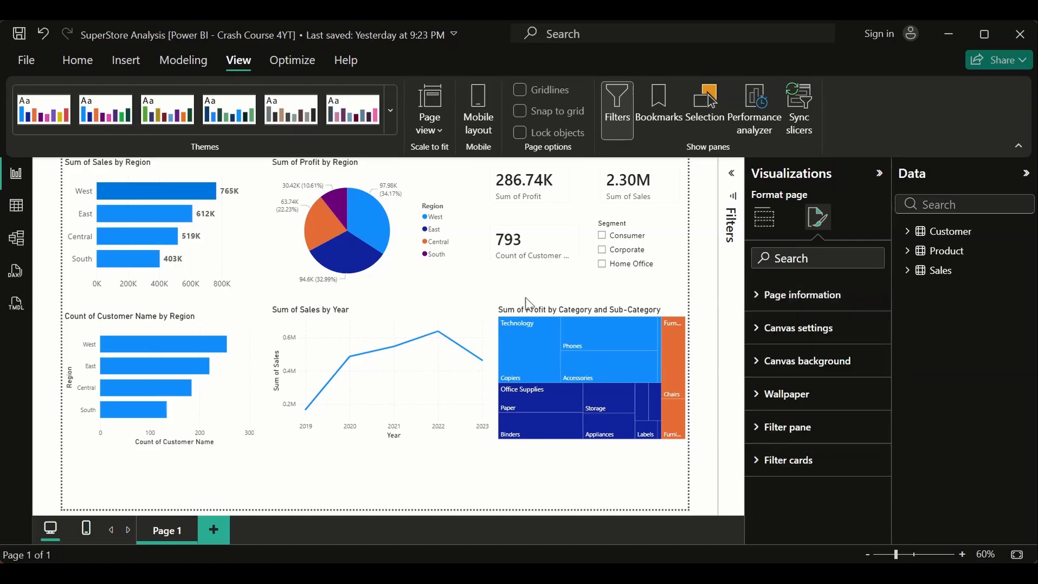
Open the Sum of Sales by Region chart's general formatting settings and switch its title off and on again
{"action": "left_click", "coordinate": [214, 261]}
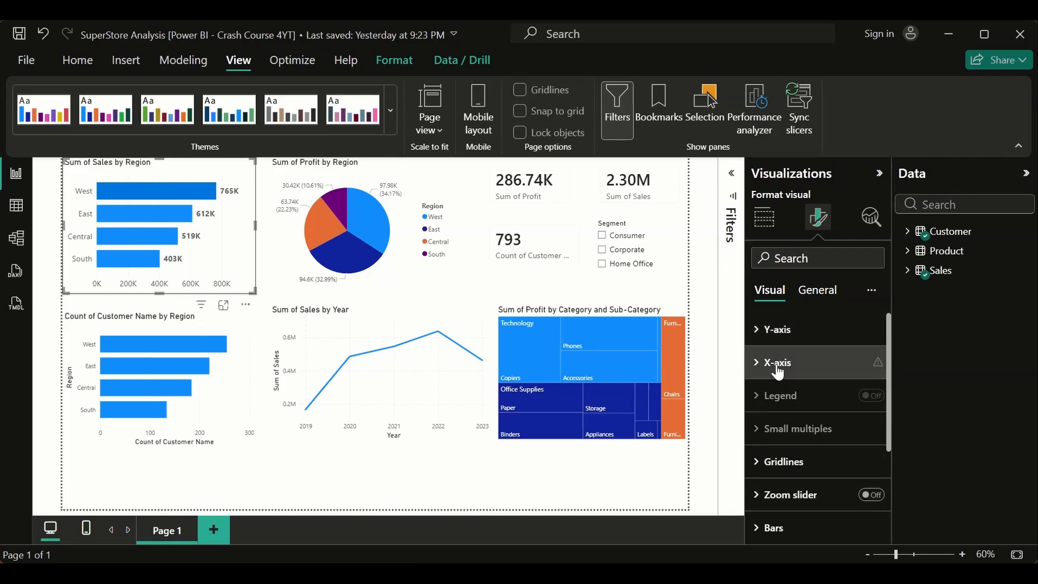
{"action": "left_click", "coordinate": [825, 301]}
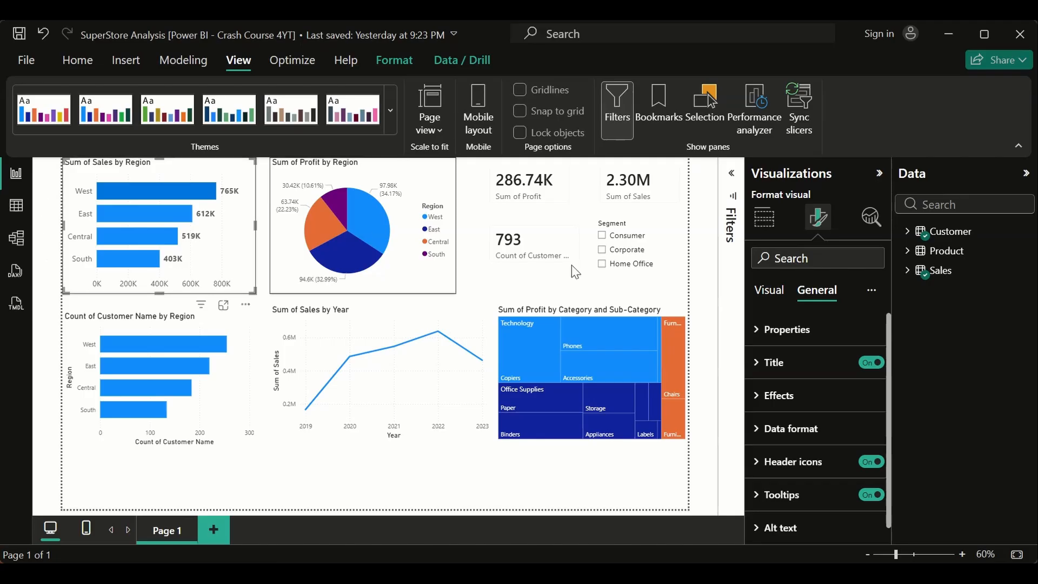
{"action": "left_click", "coordinate": [871, 363]}
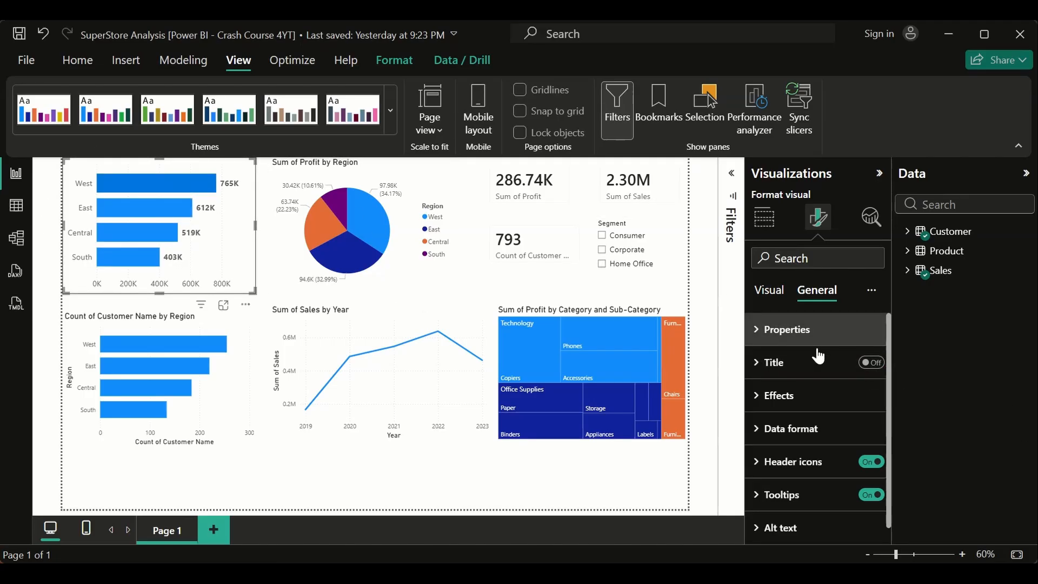
{"action": "left_click", "coordinate": [869, 362]}
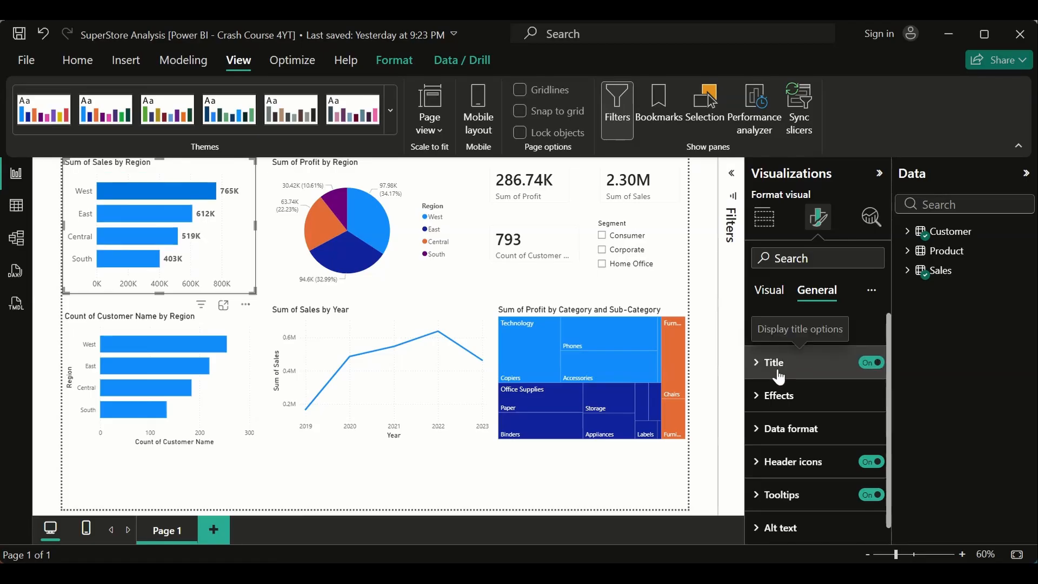
Change the Sum of Sales by Region chart's title text to "Revenue by Region"
{"action": "left_click", "coordinate": [759, 366]}
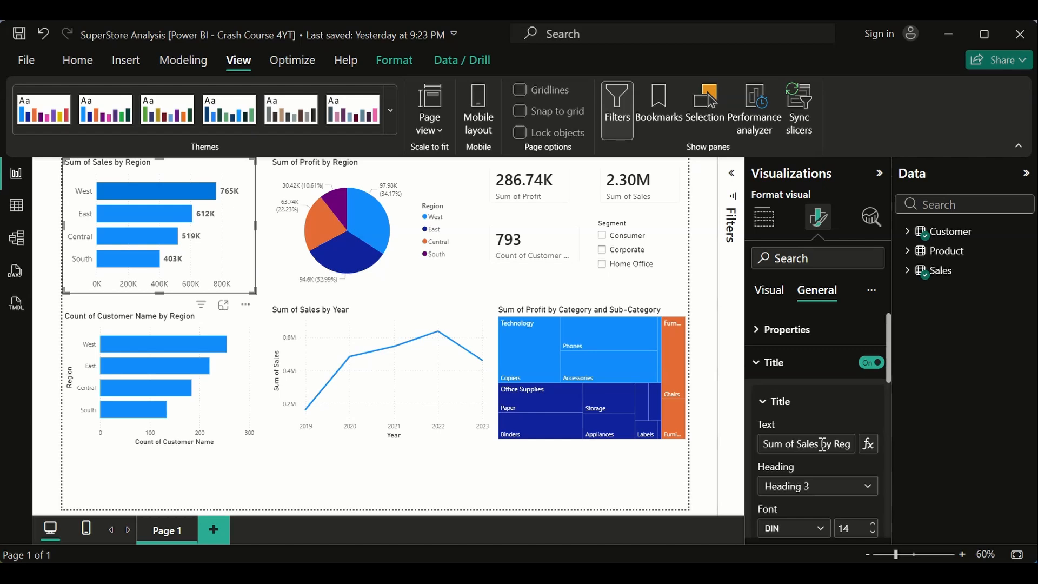
{"action": "left_click_drag", "start_coordinate": [820, 444], "coordinate": [751, 449]}
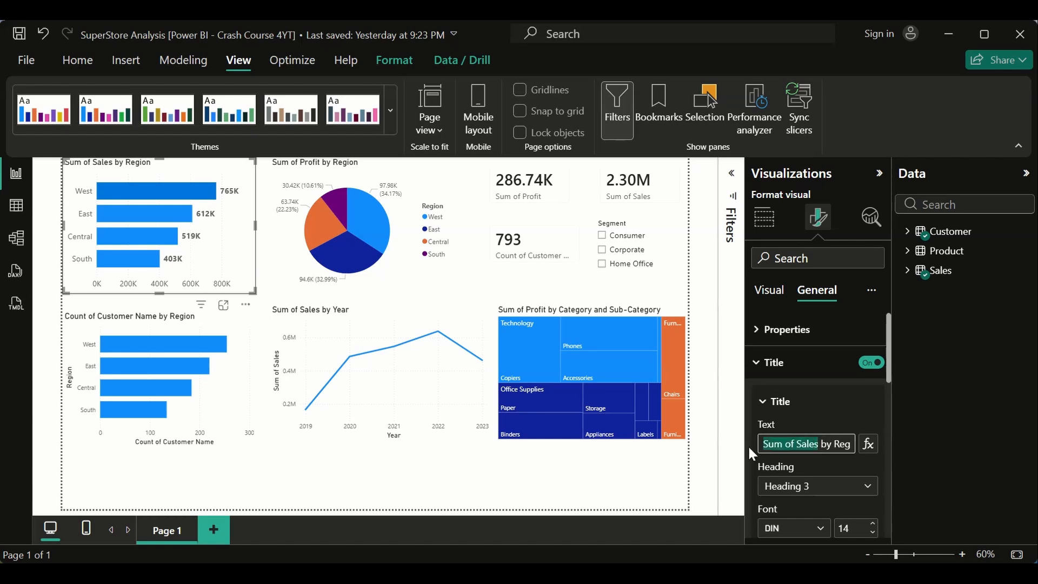
{"action": "type", "text": "Reve"}
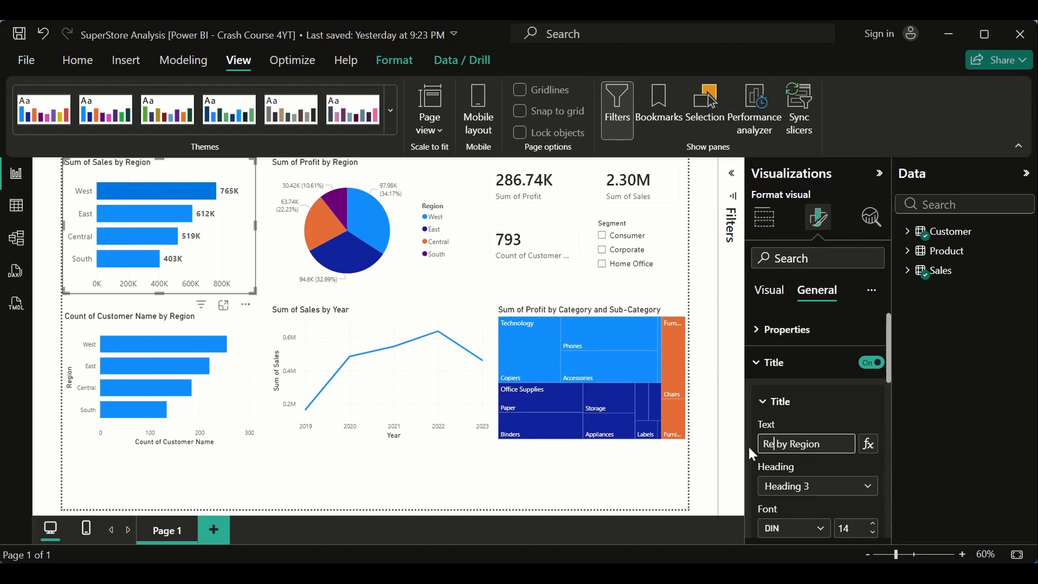
{"action": "type", "text": "nue"}
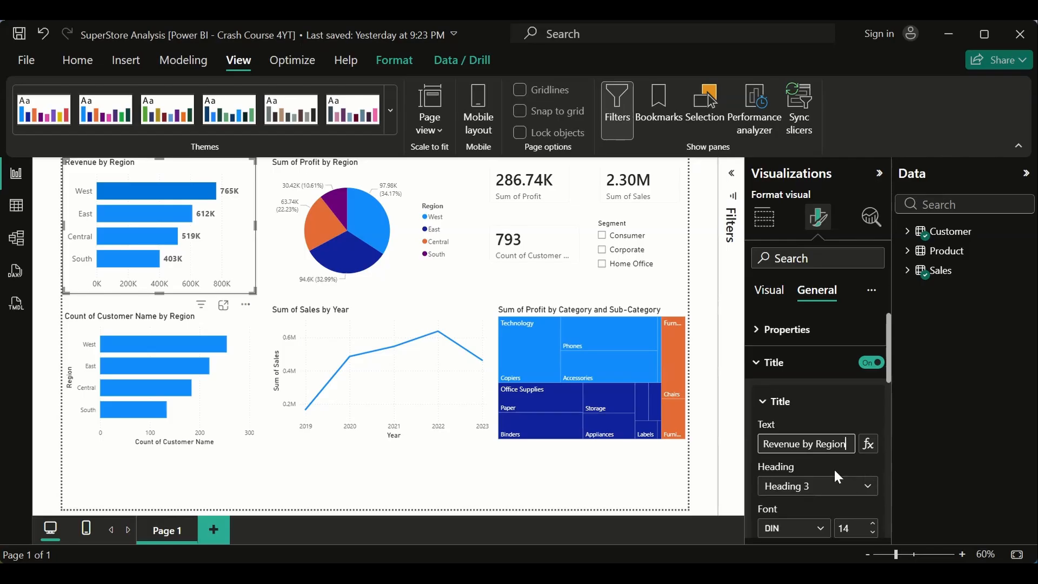
Review the title's heading, font and color settings, try centering the title, and restore its left alignment
{"action": "scroll", "coordinate": [837, 476], "scroll_direction": "down", "scroll_amount": 3}
{"action": "scroll", "coordinate": [836, 466], "scroll_direction": "up", "scroll_amount": 2}
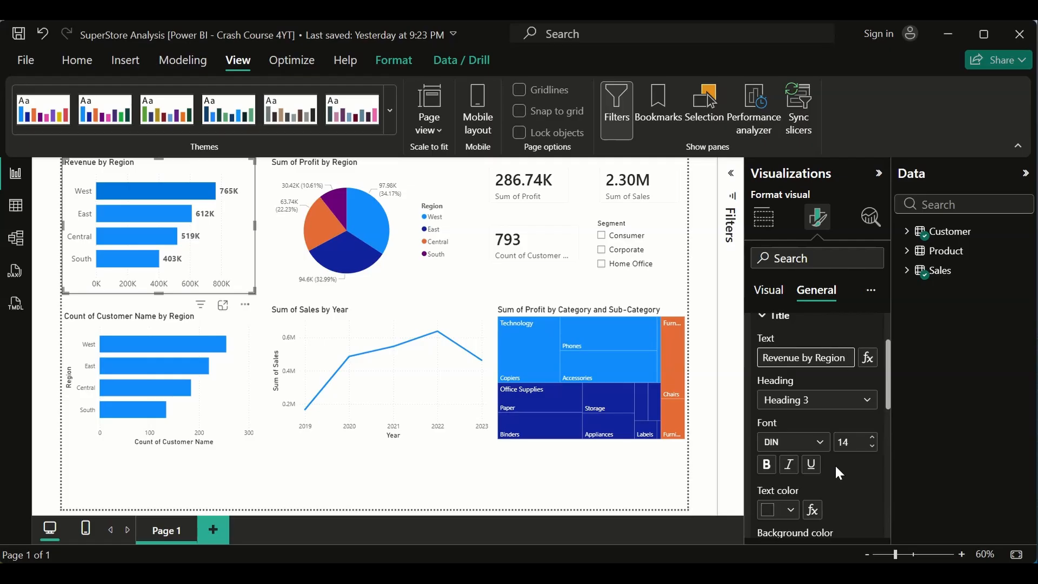
{"action": "left_click", "coordinate": [843, 331]}
{"action": "left_click", "coordinate": [769, 473]}
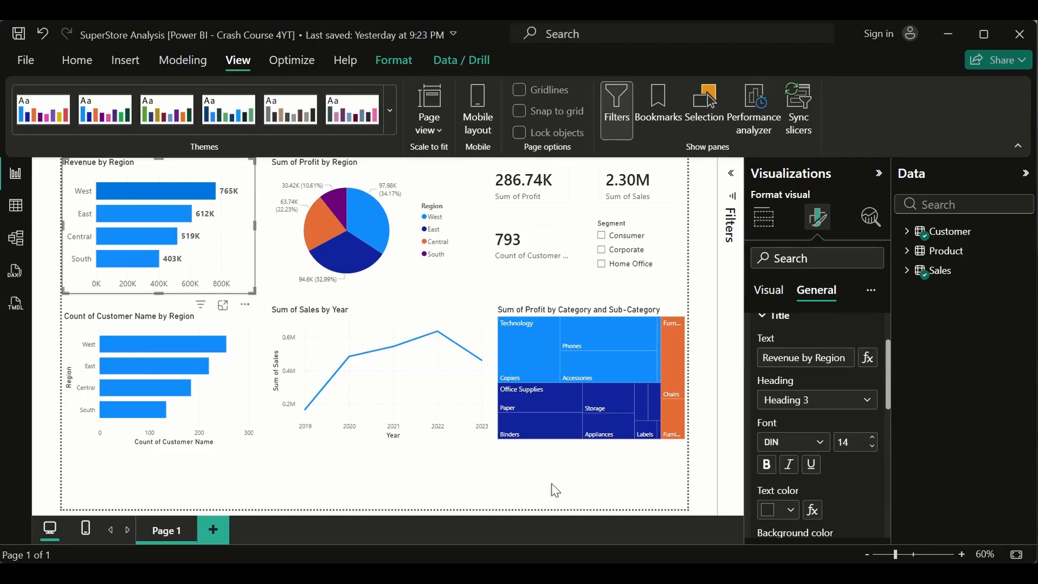
{"action": "scroll", "coordinate": [764, 442], "scroll_direction": "down", "scroll_amount": 3}
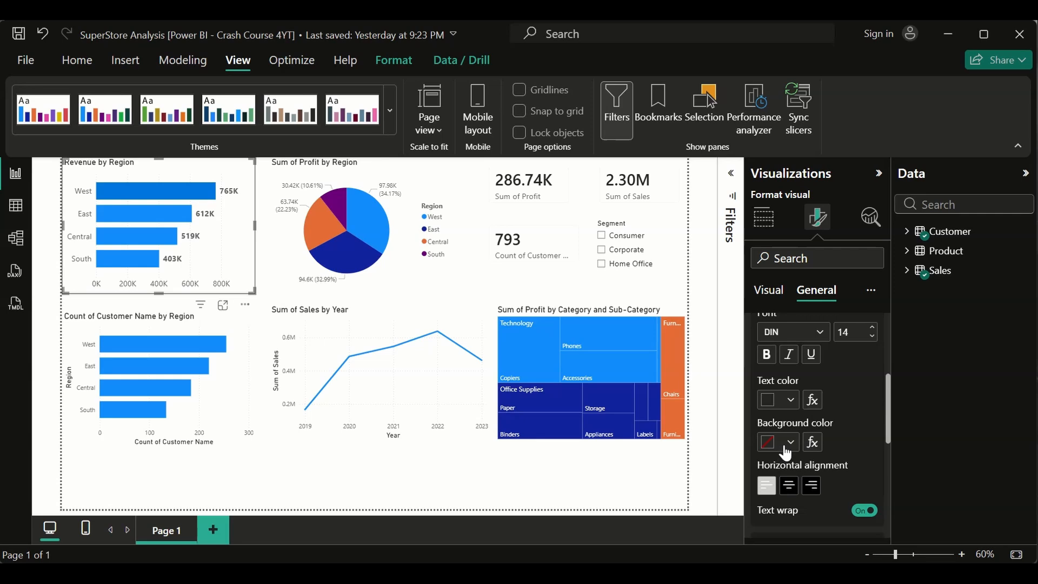
{"action": "left_click", "coordinate": [790, 492]}
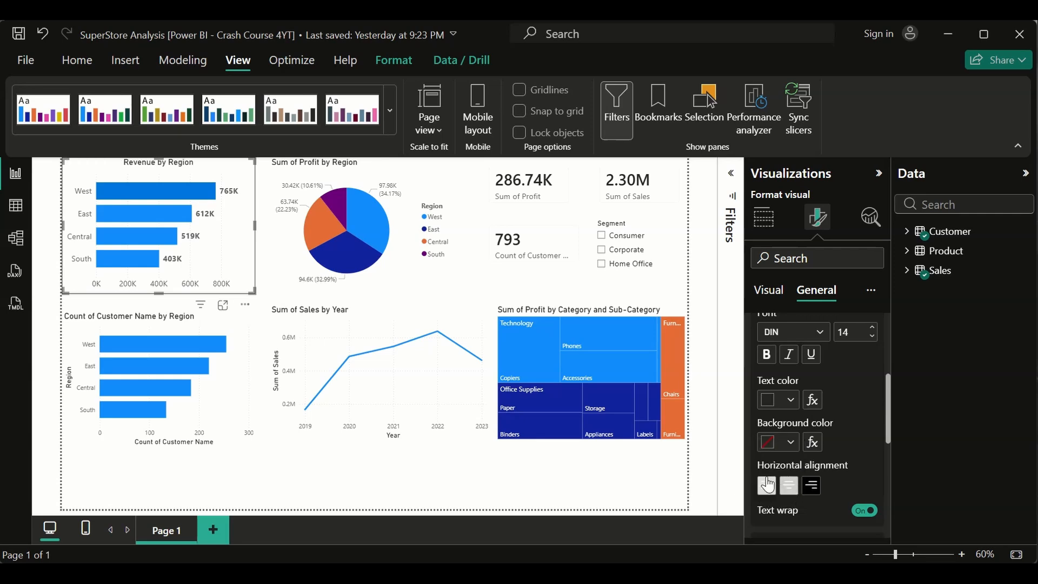
{"action": "left_click", "coordinate": [771, 490]}
Preview the Revenue by Region chart with a subtitle and turn the subtitle back off
{"action": "scroll", "coordinate": [838, 482], "scroll_direction": "down", "scroll_amount": 2}
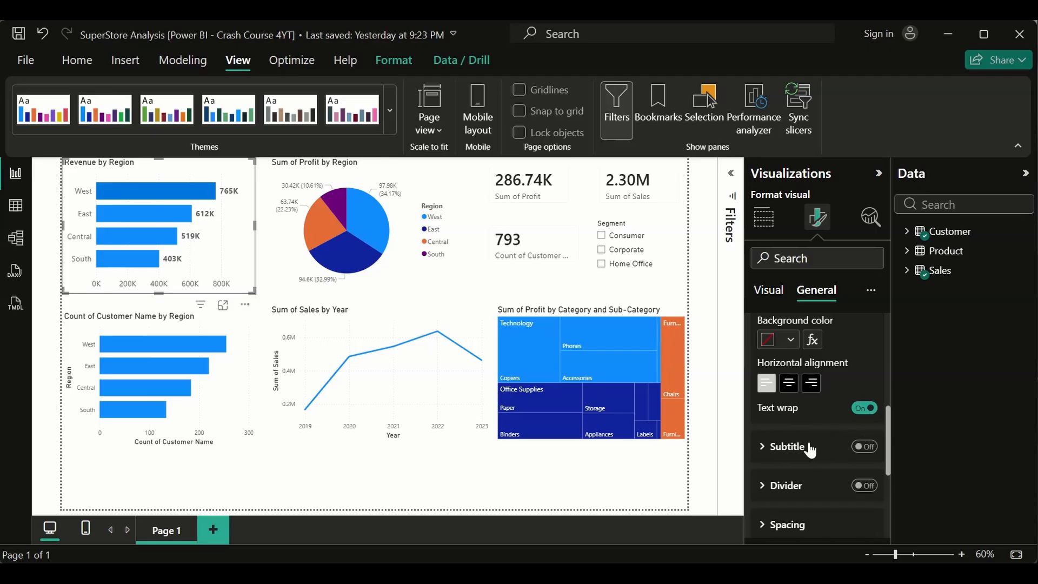
{"action": "left_click", "coordinate": [868, 449]}
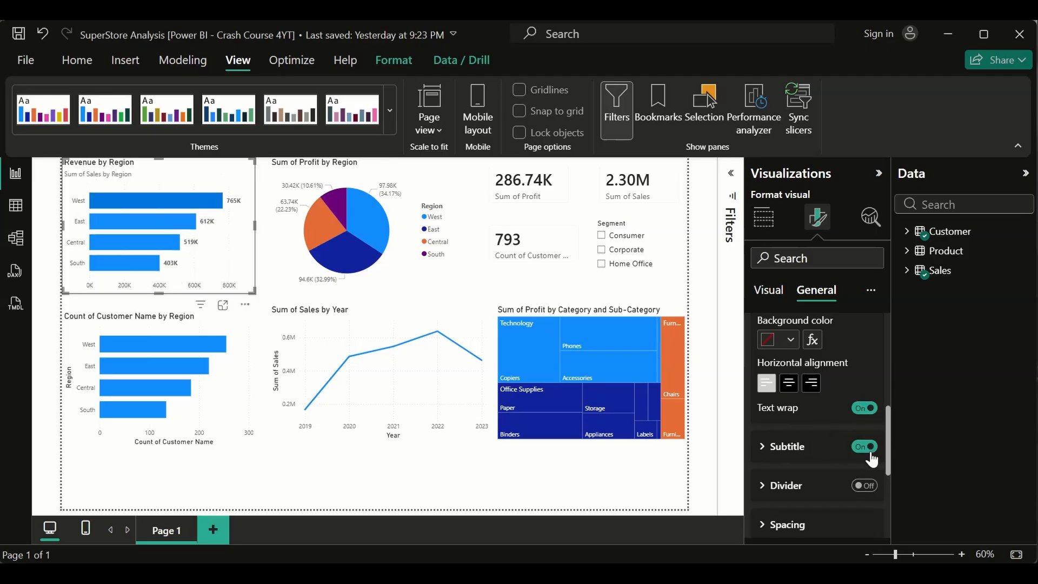
{"action": "left_click", "coordinate": [869, 451]}
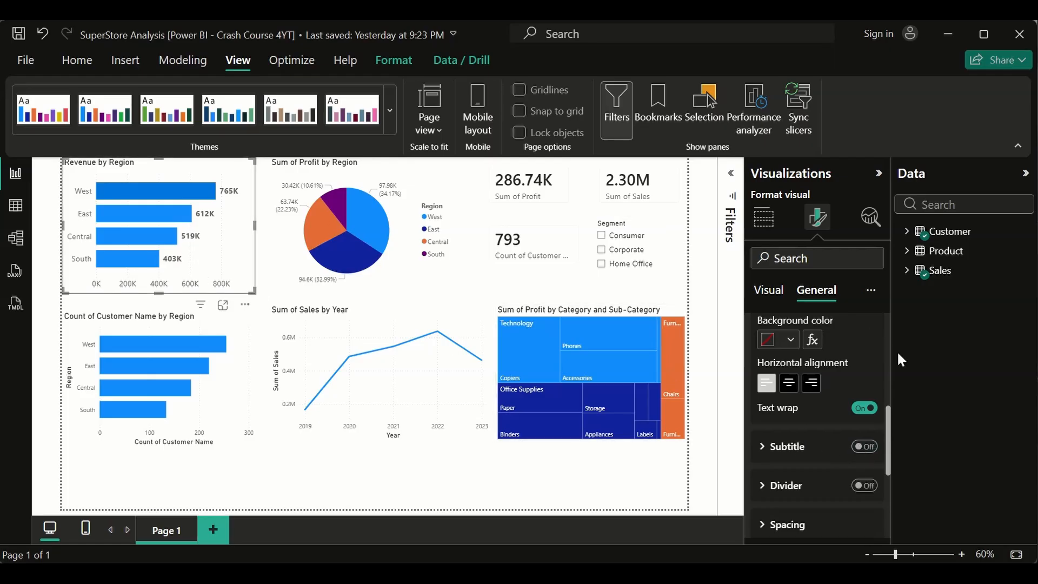
{"action": "left_click", "coordinate": [859, 452]}
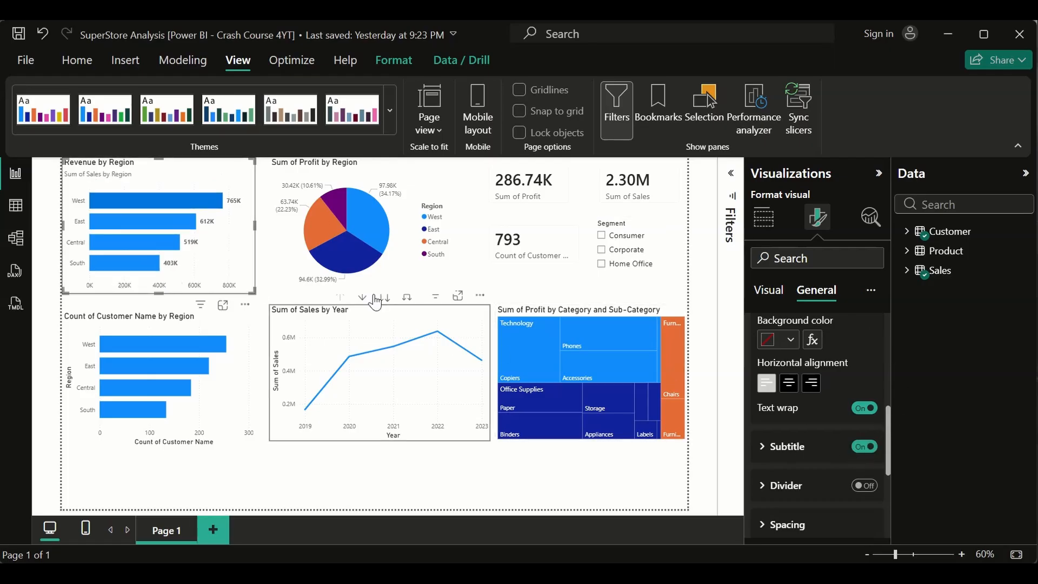
{"action": "left_click", "coordinate": [869, 453]}
Turn on the divider below the Revenue by Region chart's title
{"action": "left_click", "coordinate": [869, 486]}
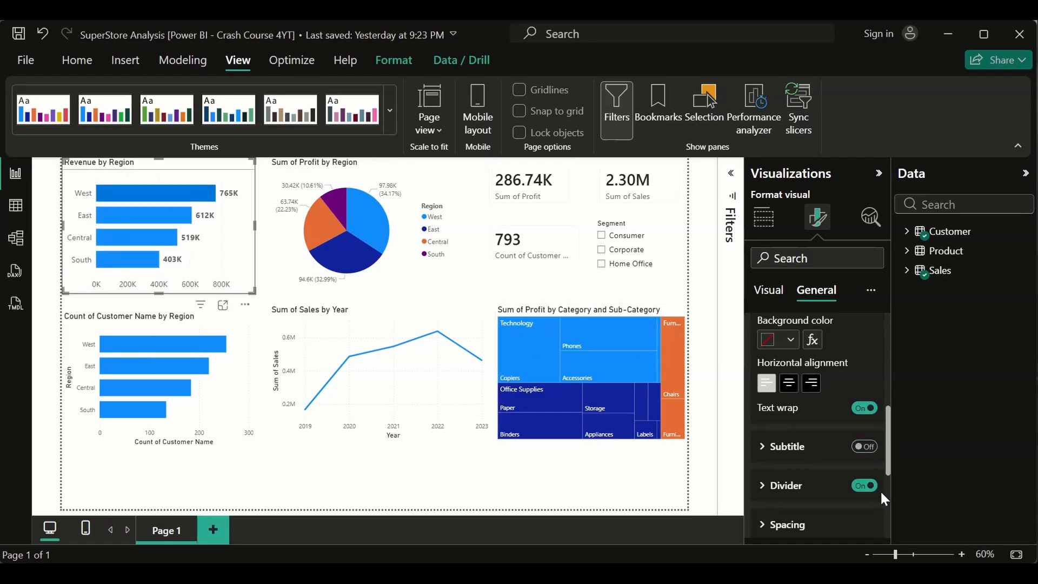
Turn off the title divider on the Revenue by Region chart and review the title's spacing options
{"action": "left_click", "coordinate": [867, 485]}
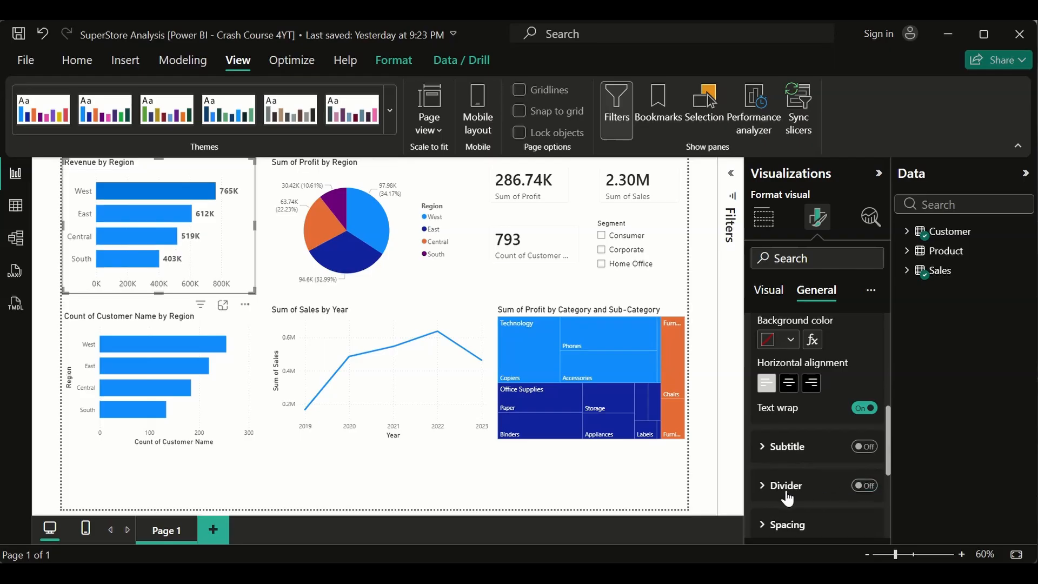
{"action": "scroll", "coordinate": [788, 499], "scroll_direction": "down", "scroll_amount": 3}
{"action": "left_click", "coordinate": [761, 396]}
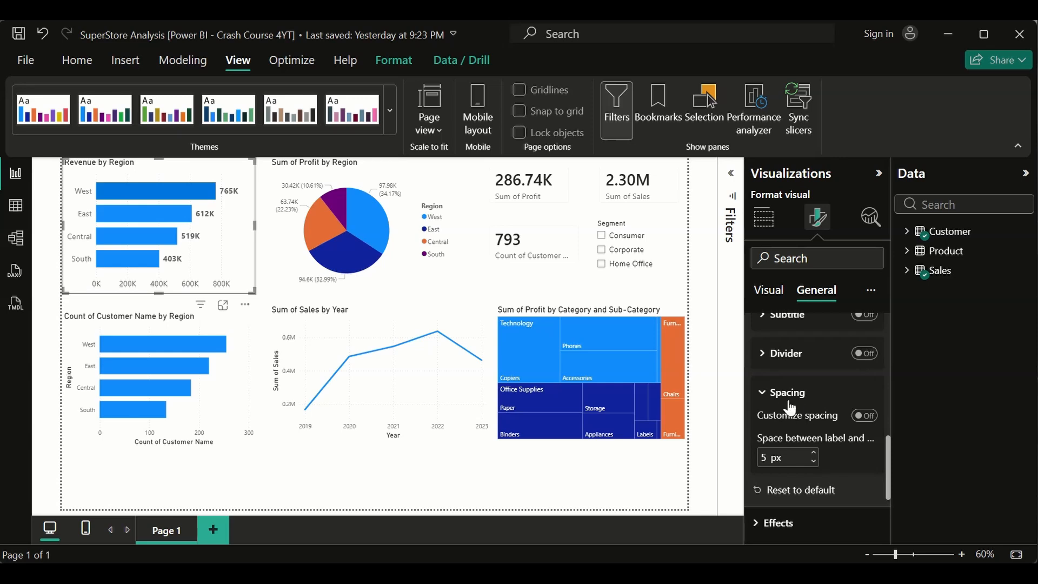
{"action": "left_click", "coordinate": [858, 418]}
{"action": "left_click", "coordinate": [764, 395]}
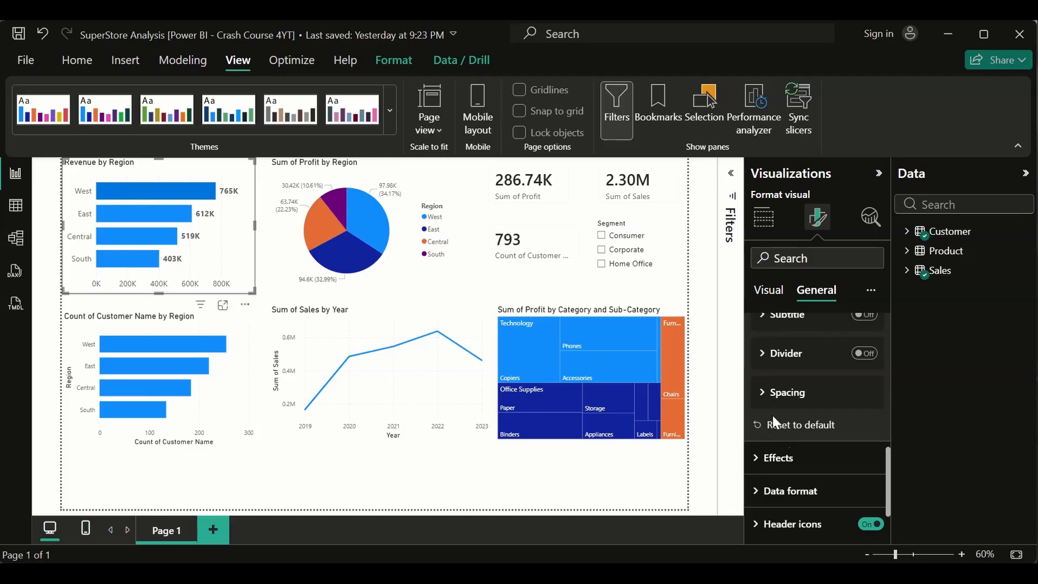
{"action": "scroll", "coordinate": [768, 370], "scroll_direction": "up", "scroll_amount": 10}
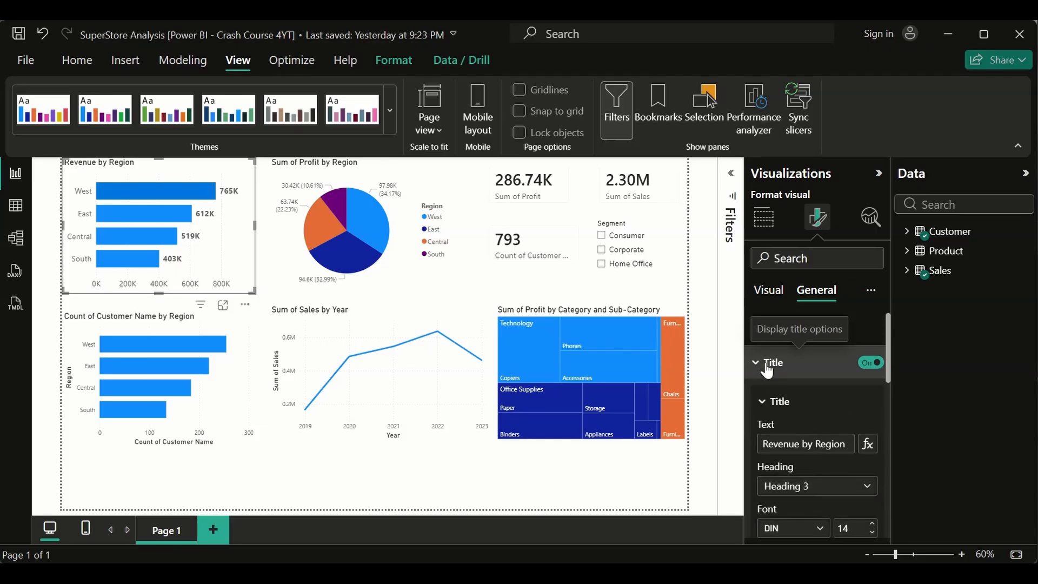
{"action": "left_click", "coordinate": [768, 371]}
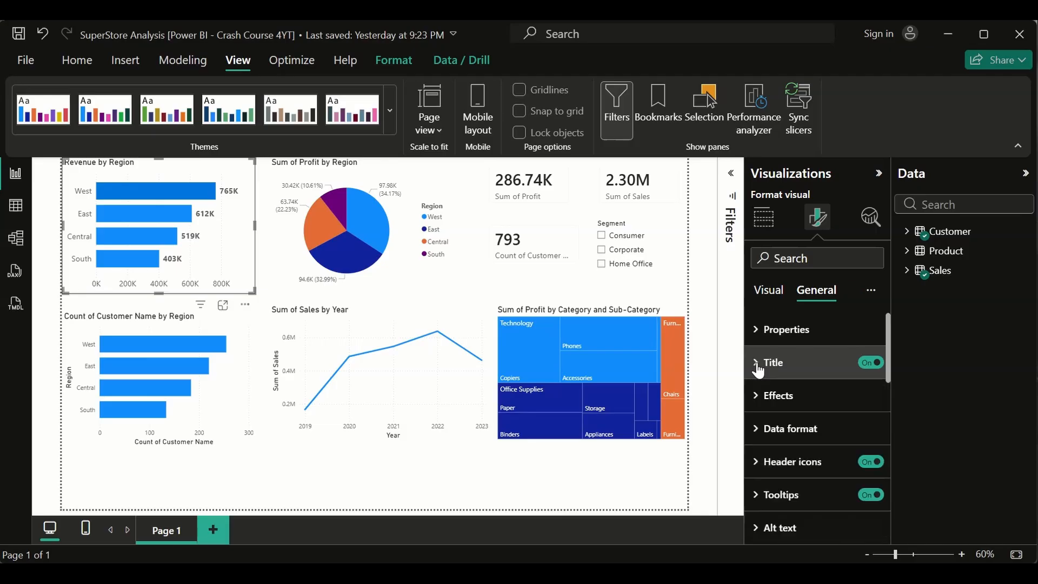
Try a dark navy background color on the Revenue by Region chart and undo the color change
{"action": "left_click", "coordinate": [756, 400]}
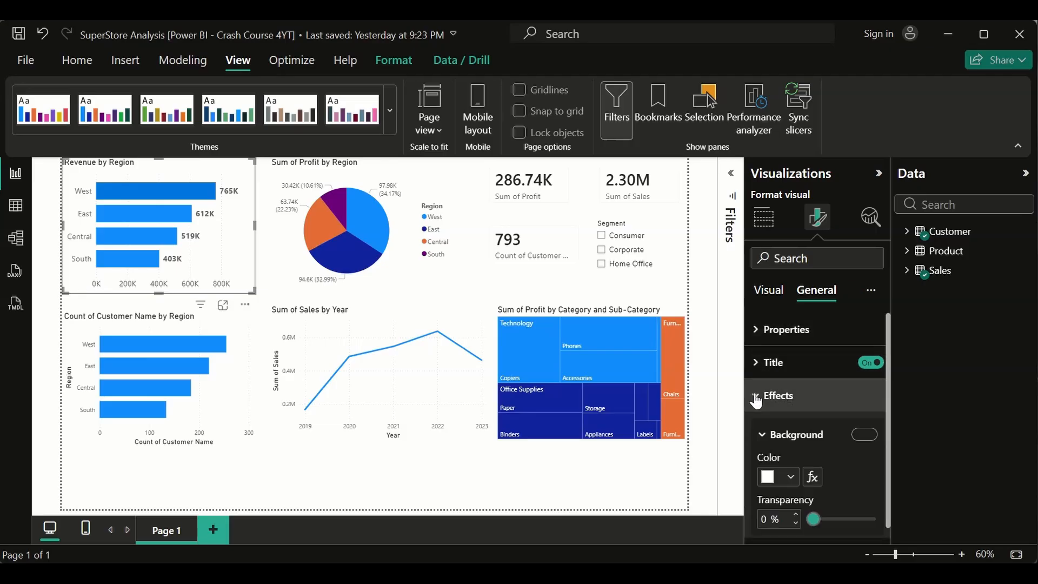
{"action": "scroll", "coordinate": [809, 453], "scroll_direction": "down", "scroll_amount": 2}
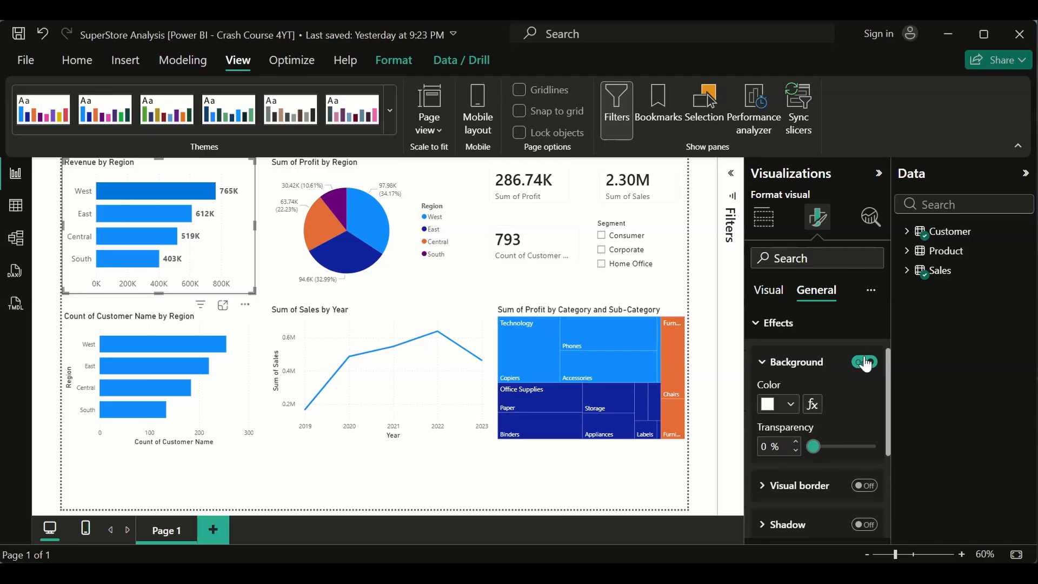
{"action": "left_click", "coordinate": [865, 362]}
{"action": "left_click", "coordinate": [865, 363]}
{"action": "left_click", "coordinate": [792, 405]}
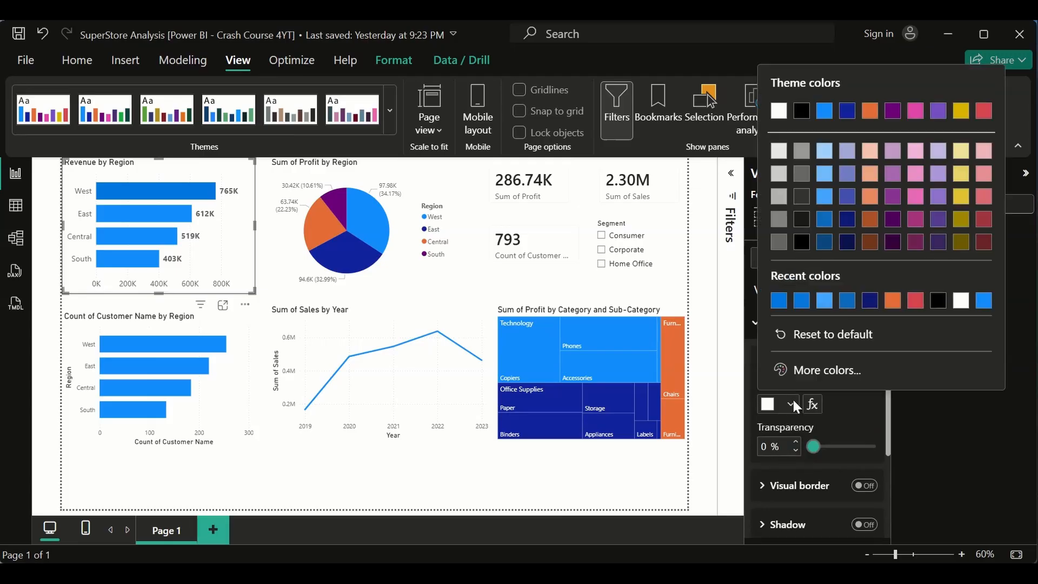
{"action": "left_click", "coordinate": [847, 242]}
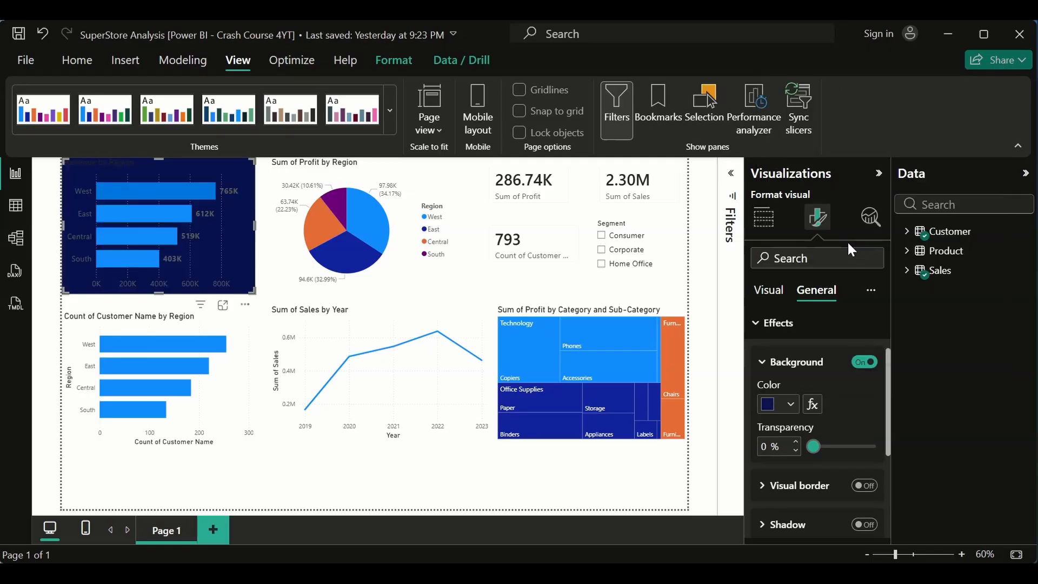
{"action": "mouse_move", "coordinate": [246, 222]}
{"action": "key", "text": "ctrl+z"}
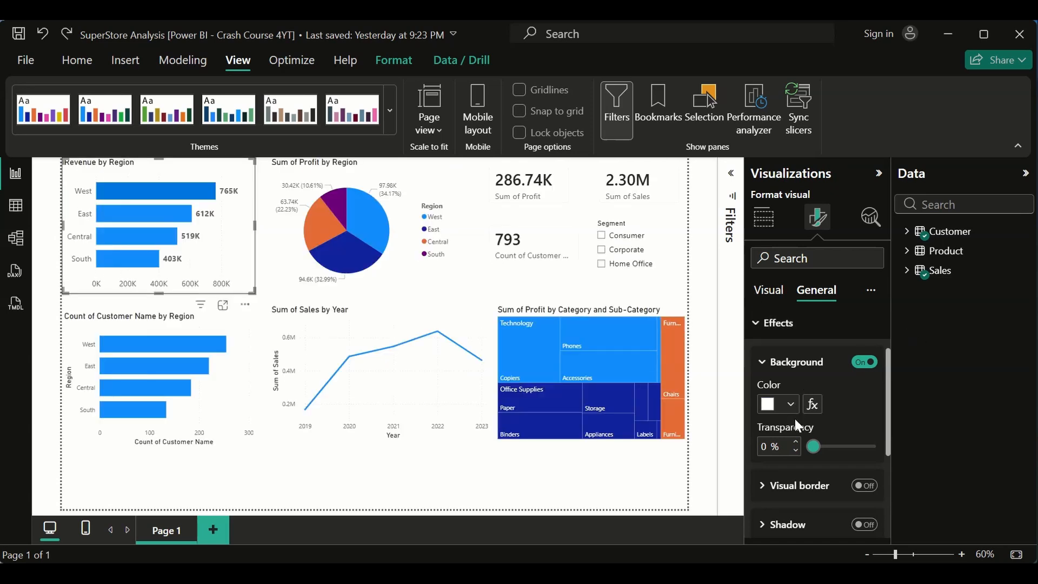
Turn on the visual border around the Revenue by Region chart and set its rounded corners to 9 px
{"action": "left_click", "coordinate": [862, 487]}
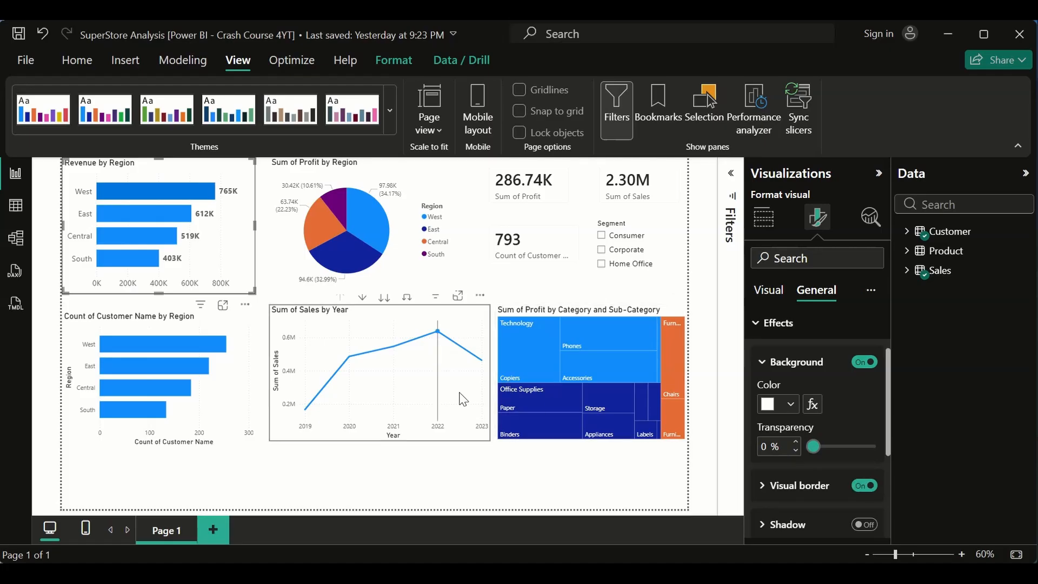
{"action": "left_click", "coordinate": [569, 466]}
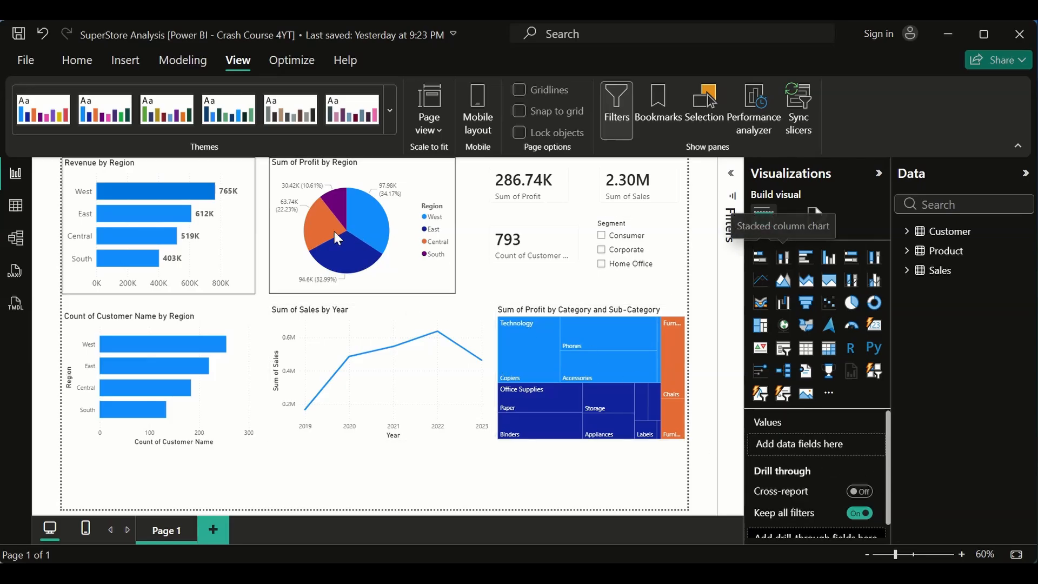
{"action": "left_click", "coordinate": [242, 254]}
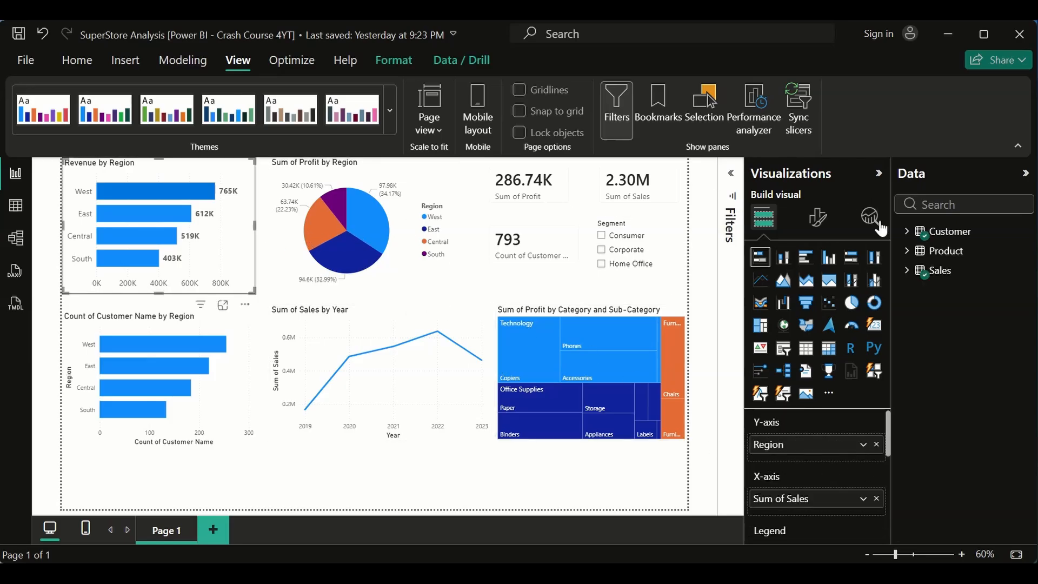
{"action": "left_click", "coordinate": [817, 219]}
{"action": "left_click", "coordinate": [815, 296]}
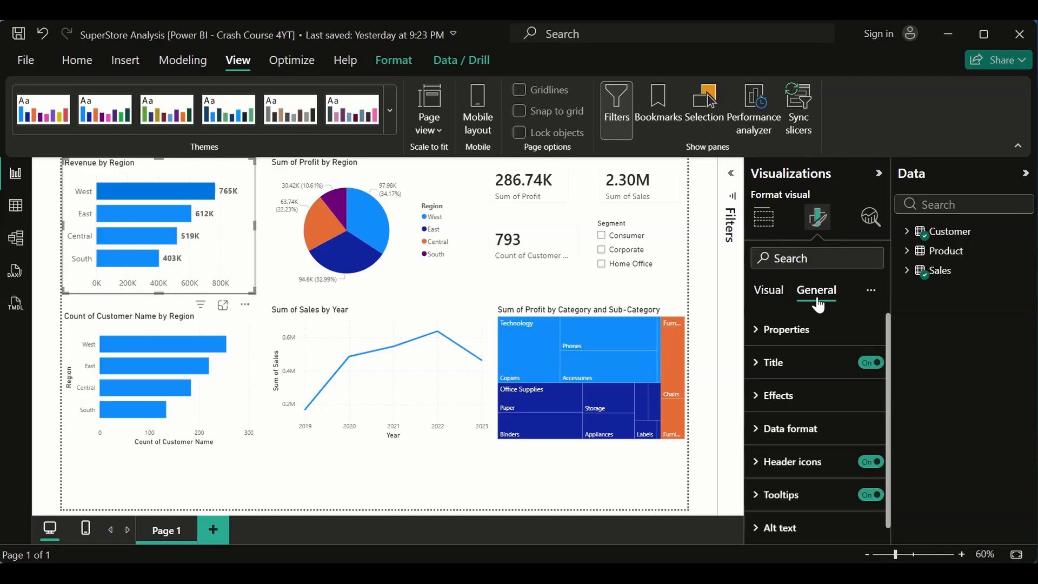
{"action": "left_click", "coordinate": [754, 402]}
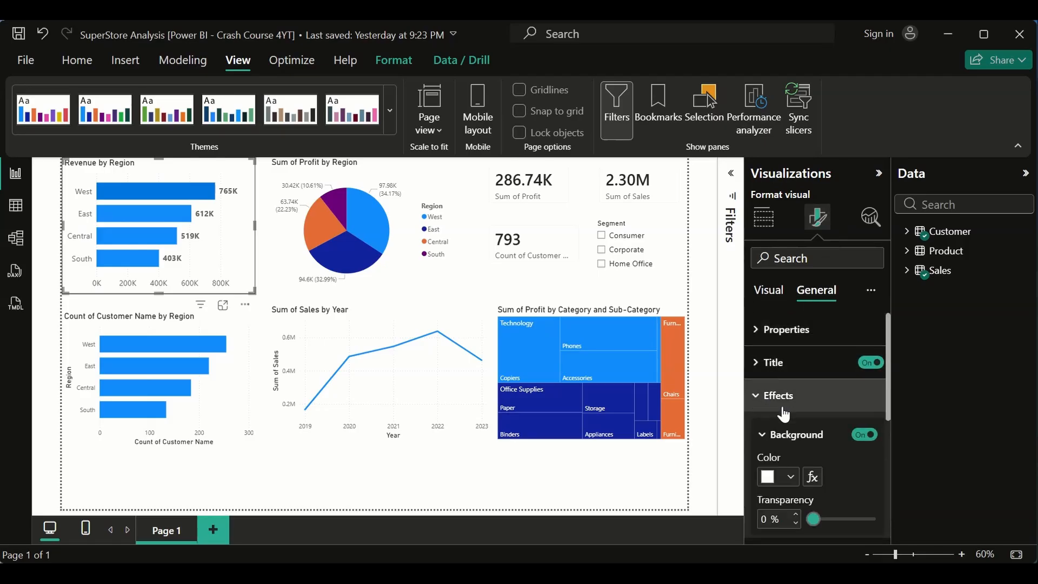
{"action": "scroll", "coordinate": [810, 449], "scroll_direction": "down", "scroll_amount": 3}
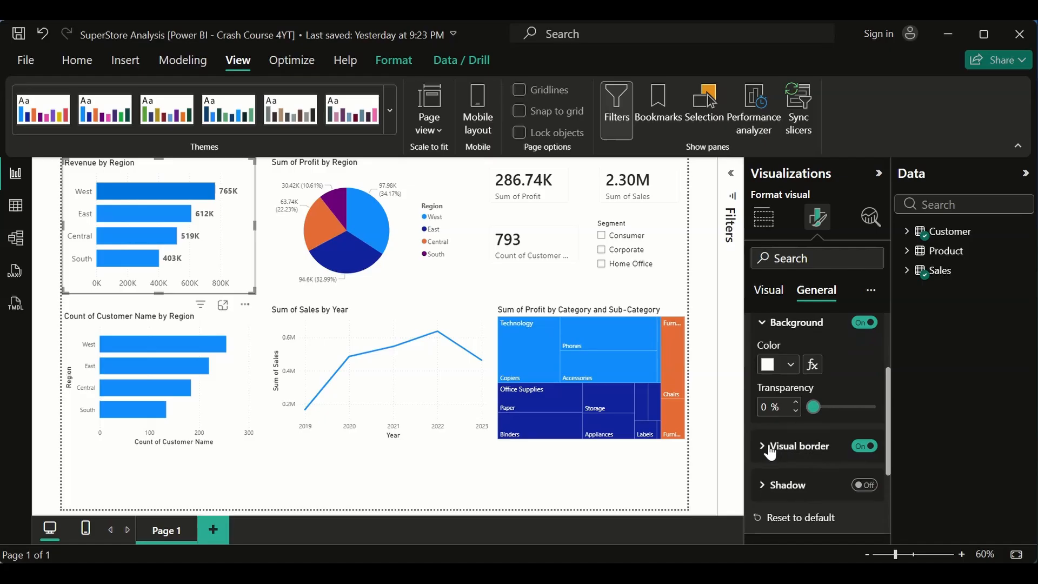
{"action": "left_click", "coordinate": [770, 449]}
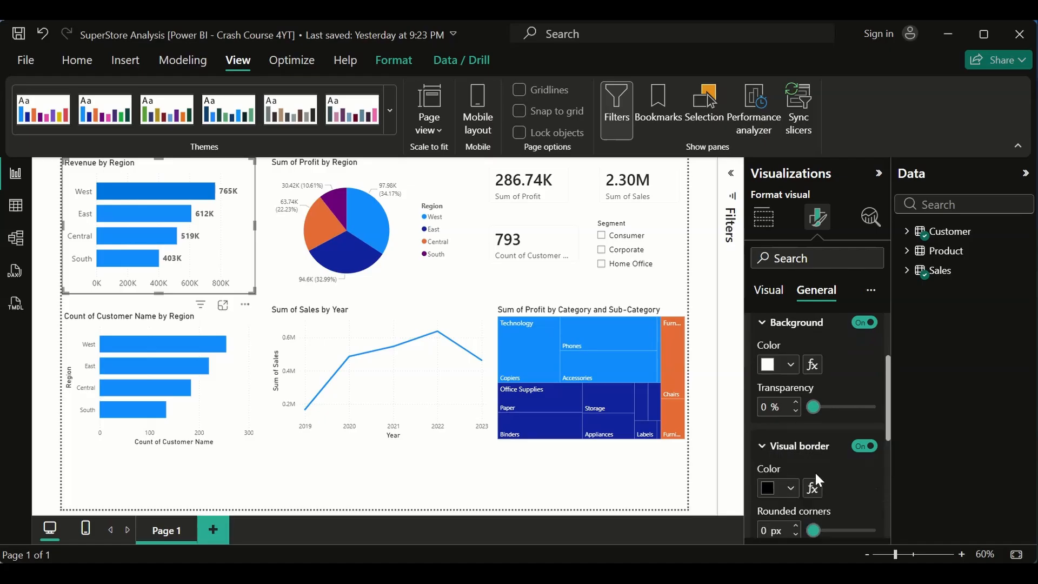
{"action": "scroll", "coordinate": [814, 471], "scroll_direction": "down", "scroll_amount": 1}
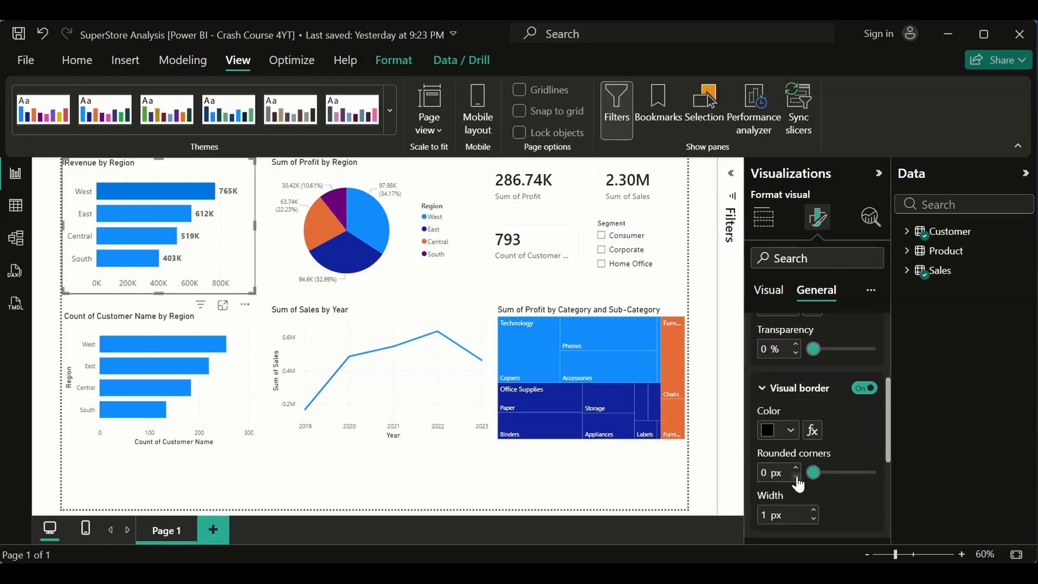
{"action": "left_click", "coordinate": [768, 474]}
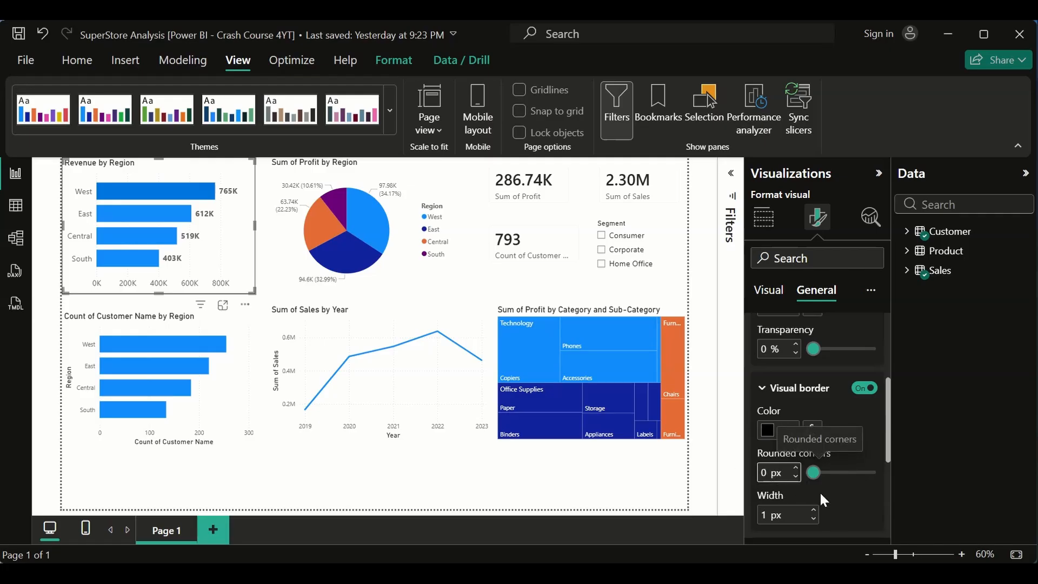
{"action": "scroll", "coordinate": [842, 496], "scroll_direction": "down", "scroll_amount": 2}
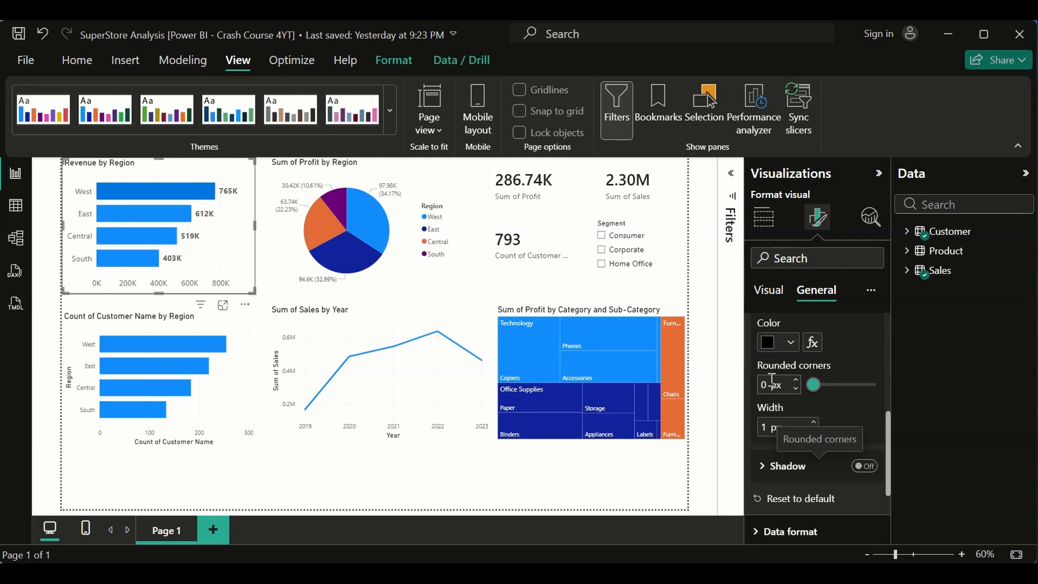
{"action": "double_click", "coordinate": [766, 383]}
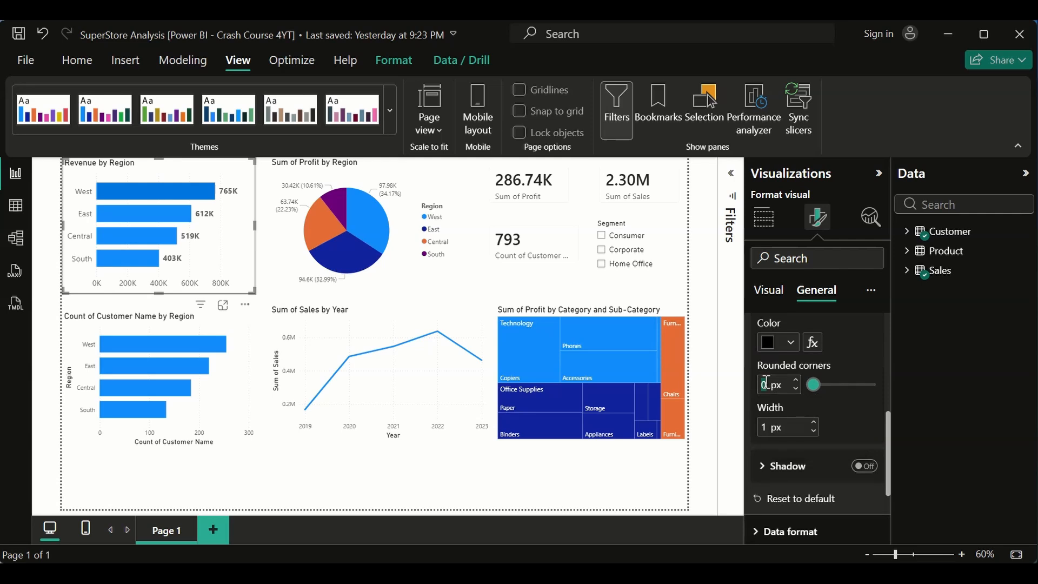
{"action": "type", "text": "9"}
{"action": "left_click", "coordinate": [509, 464]}
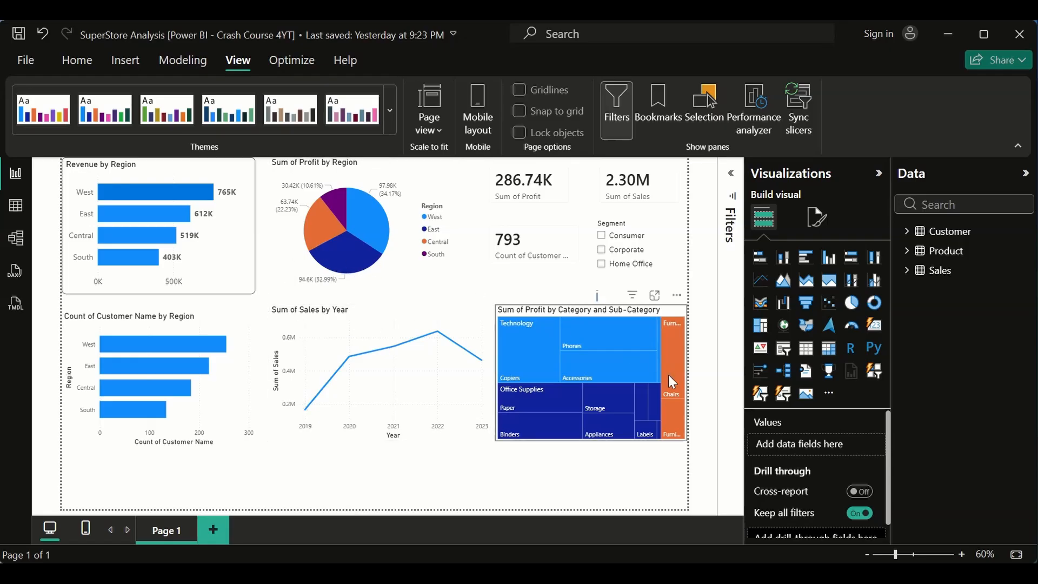
Change the Revenue by Region chart's visual border color to blue
{"action": "mouse_move", "coordinate": [669, 377]}
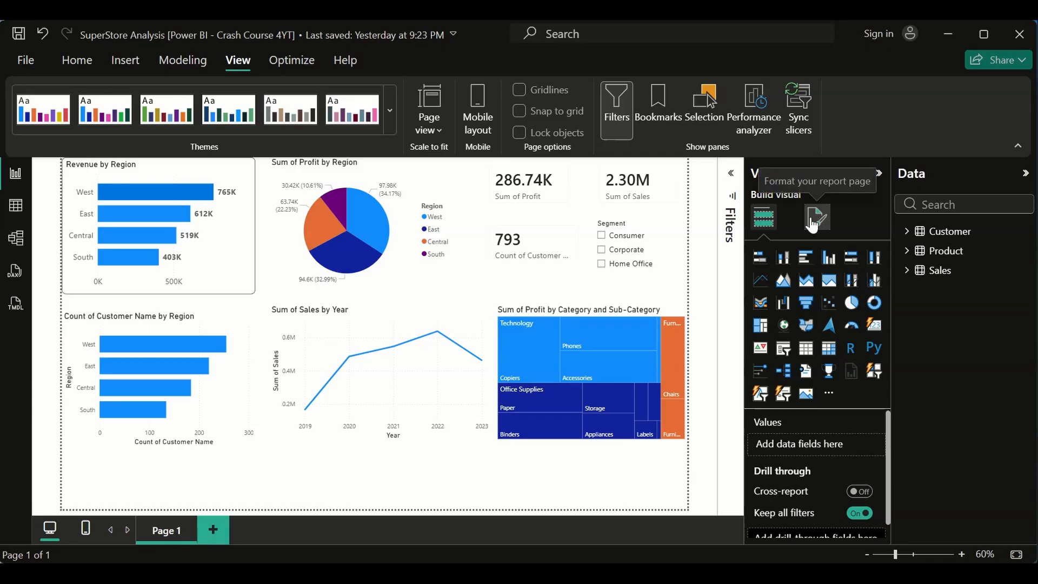
{"action": "left_click", "coordinate": [242, 280]}
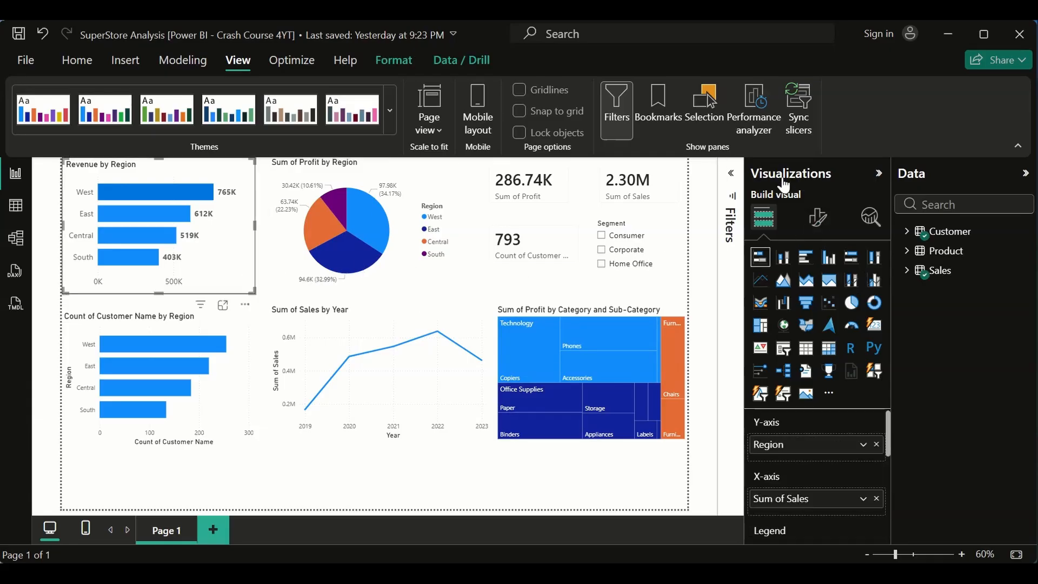
{"action": "left_click", "coordinate": [817, 216]}
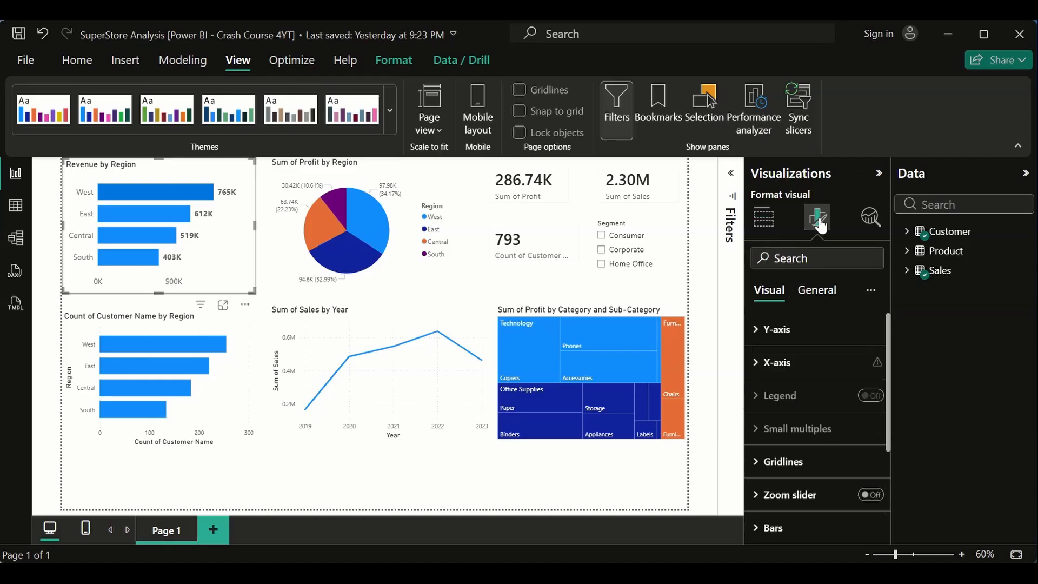
{"action": "left_click", "coordinate": [821, 291]}
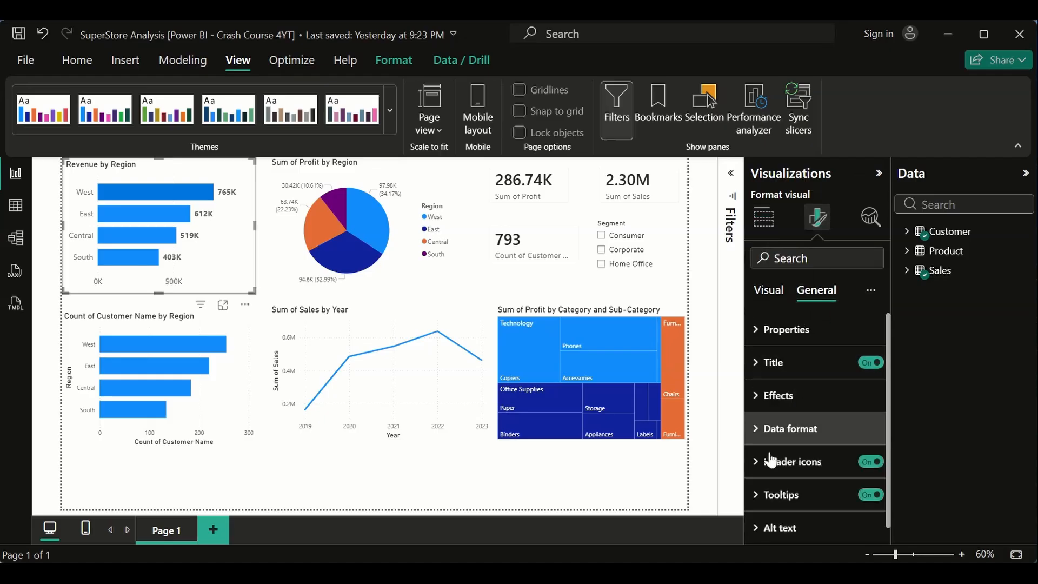
{"action": "scroll", "coordinate": [771, 460], "scroll_direction": "down", "scroll_amount": 1}
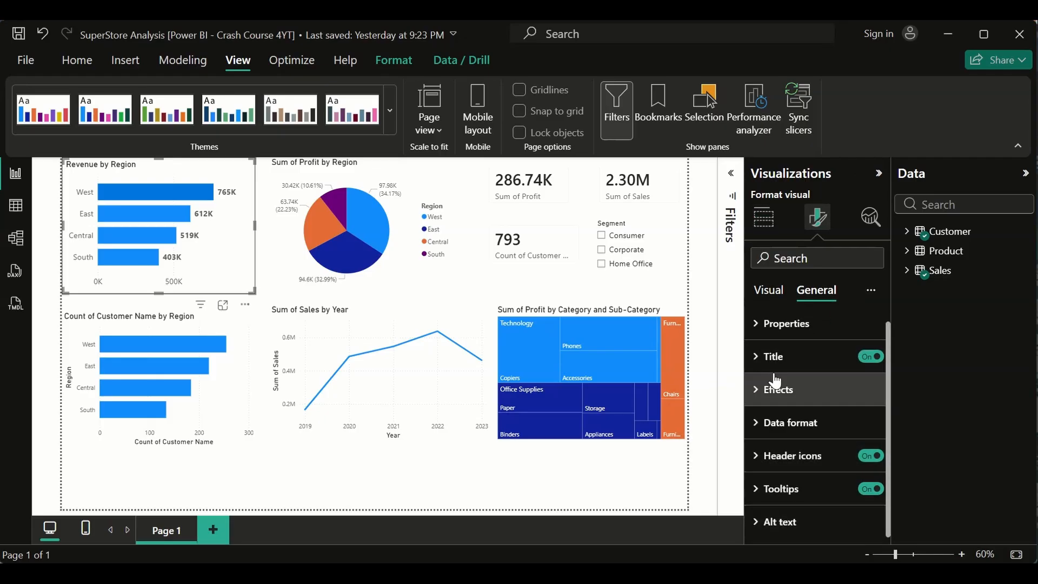
{"action": "left_click", "coordinate": [761, 395]}
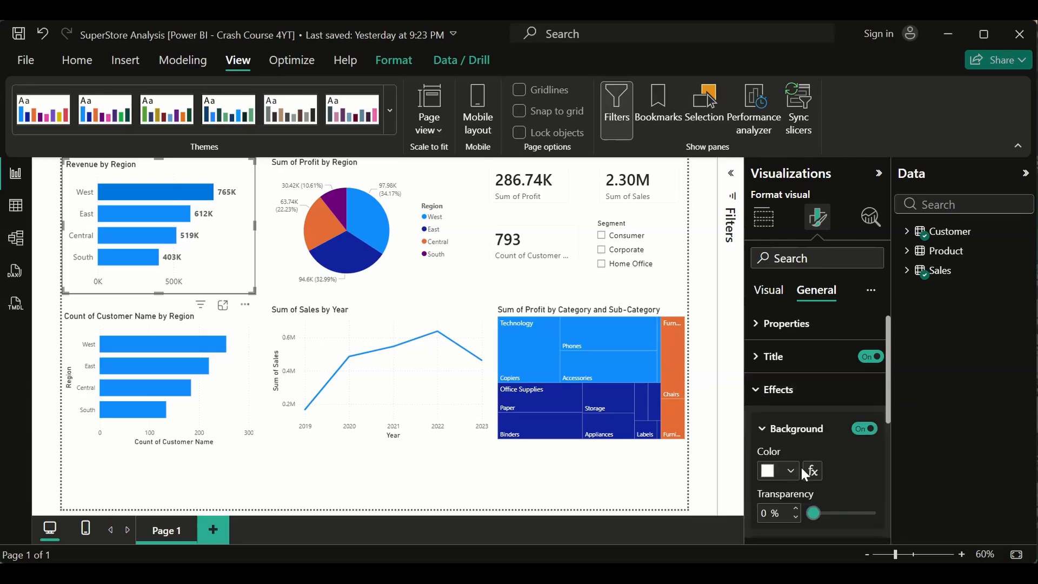
{"action": "scroll", "coordinate": [802, 468], "scroll_direction": "down", "scroll_amount": 3}
{"action": "scroll", "coordinate": [803, 470], "scroll_direction": "down", "scroll_amount": 2}
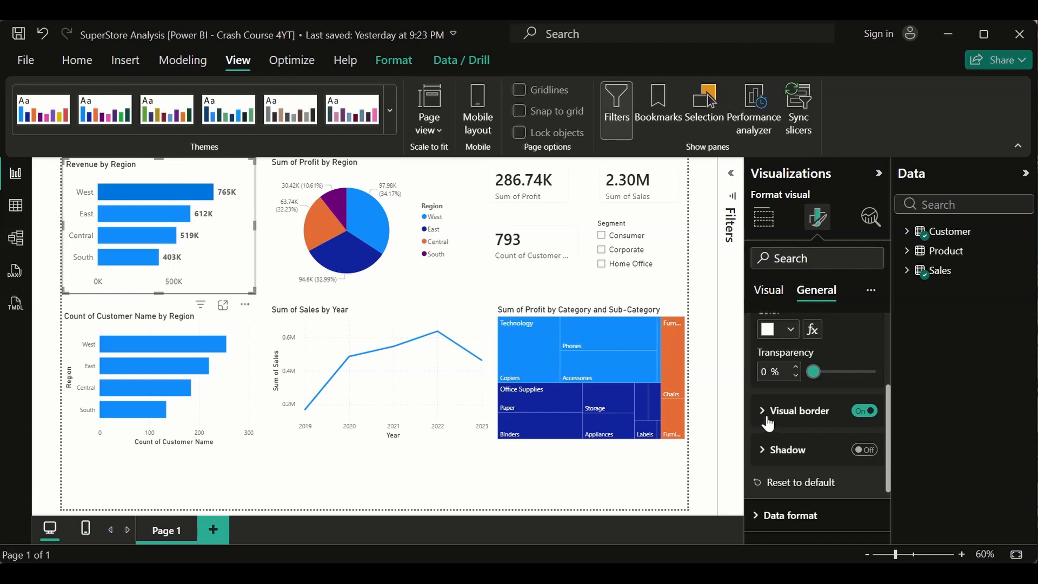
{"action": "left_click", "coordinate": [768, 424]}
{"action": "left_click", "coordinate": [791, 452]}
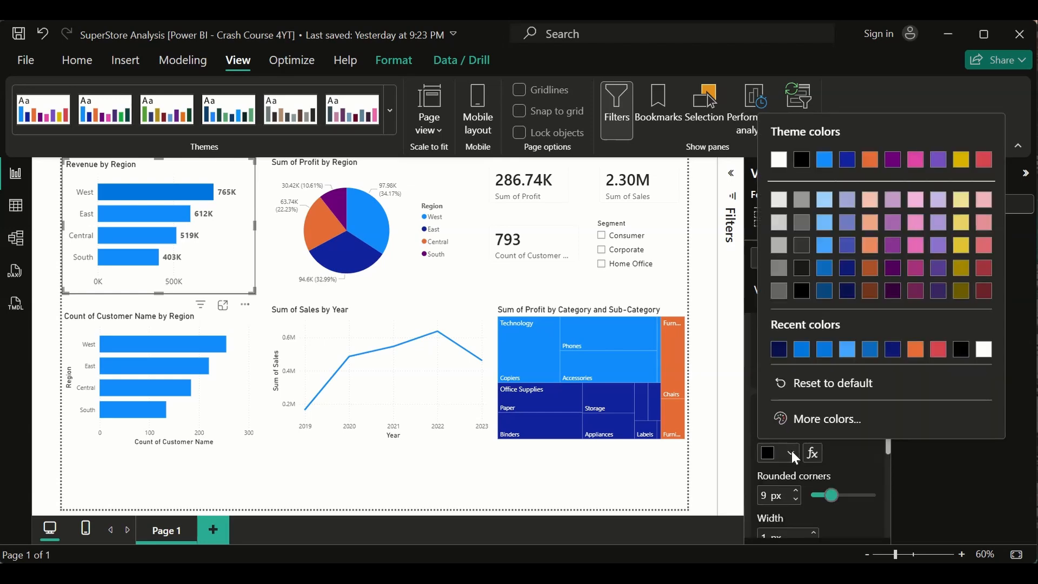
{"action": "left_click", "coordinate": [825, 346]}
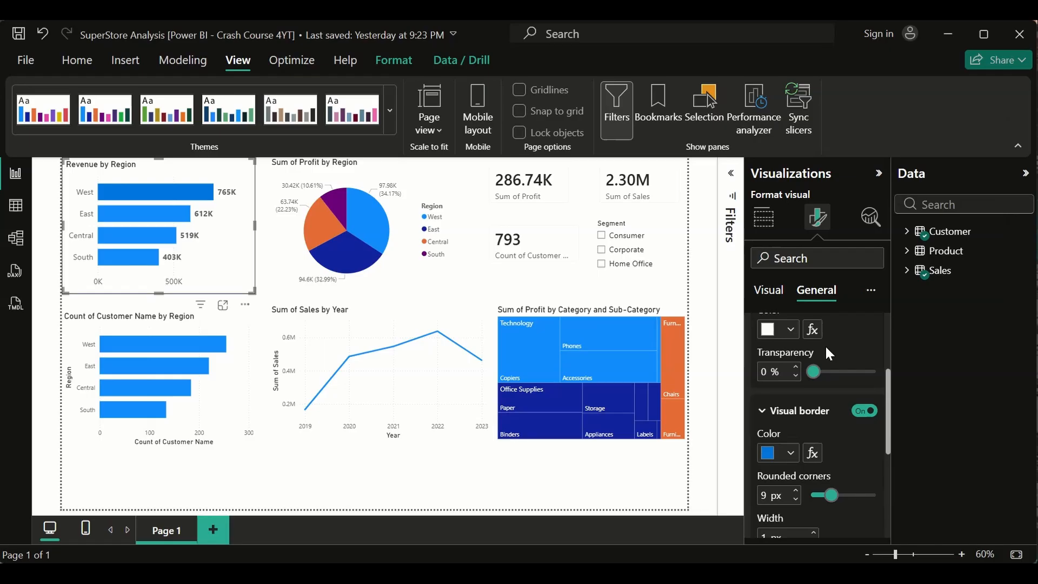
{"action": "left_click", "coordinate": [296, 462]}
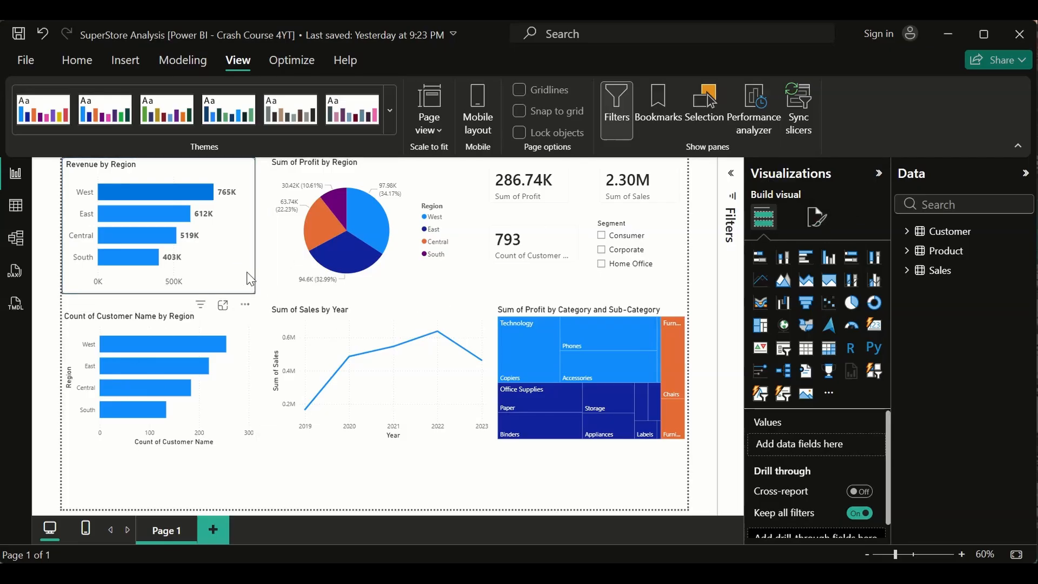
{"action": "left_click", "coordinate": [250, 279]}
{"action": "left_click", "coordinate": [818, 217]}
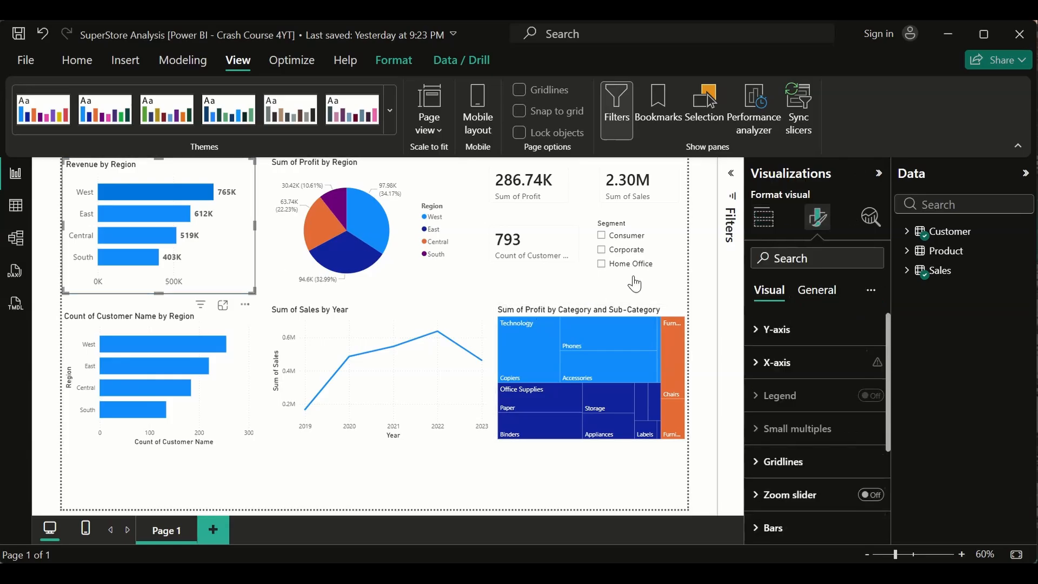
{"action": "left_click", "coordinate": [604, 473]}
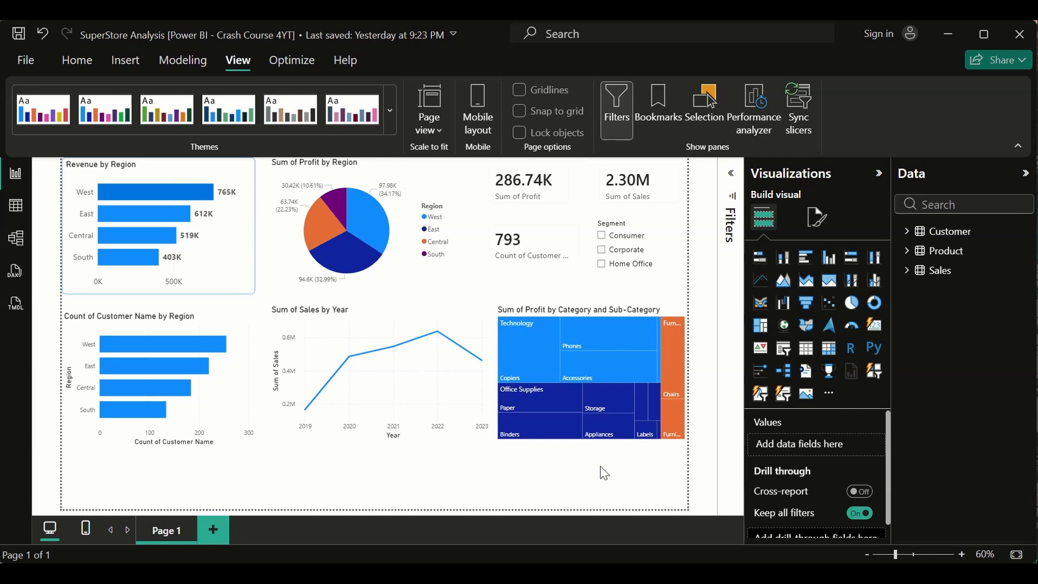
Turn off the visual border of the Revenue by Region chart and turn on its shadow
{"action": "left_click", "coordinate": [239, 265]}
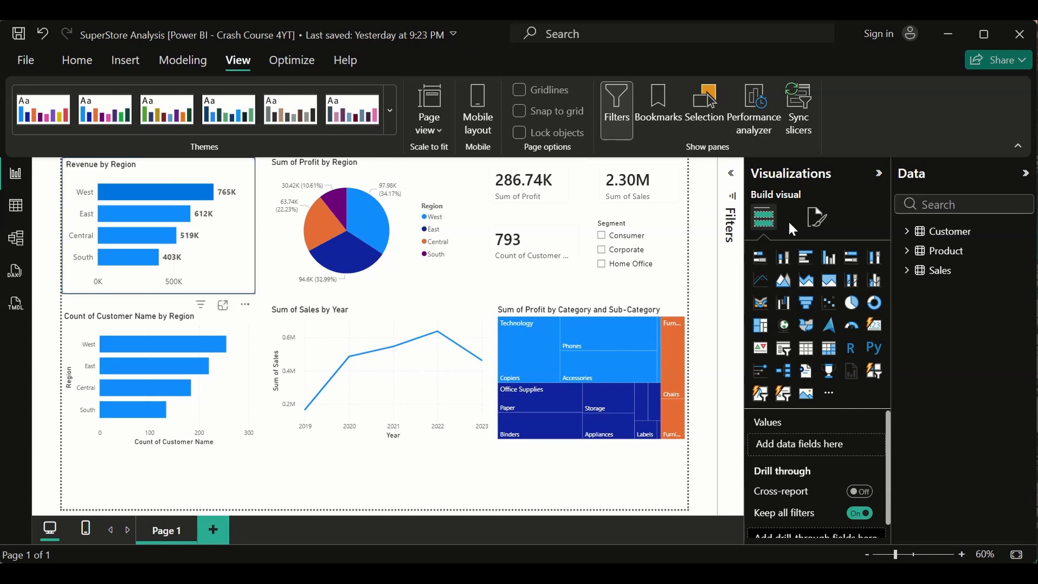
{"action": "left_click", "coordinate": [818, 217]}
{"action": "left_click", "coordinate": [819, 291]}
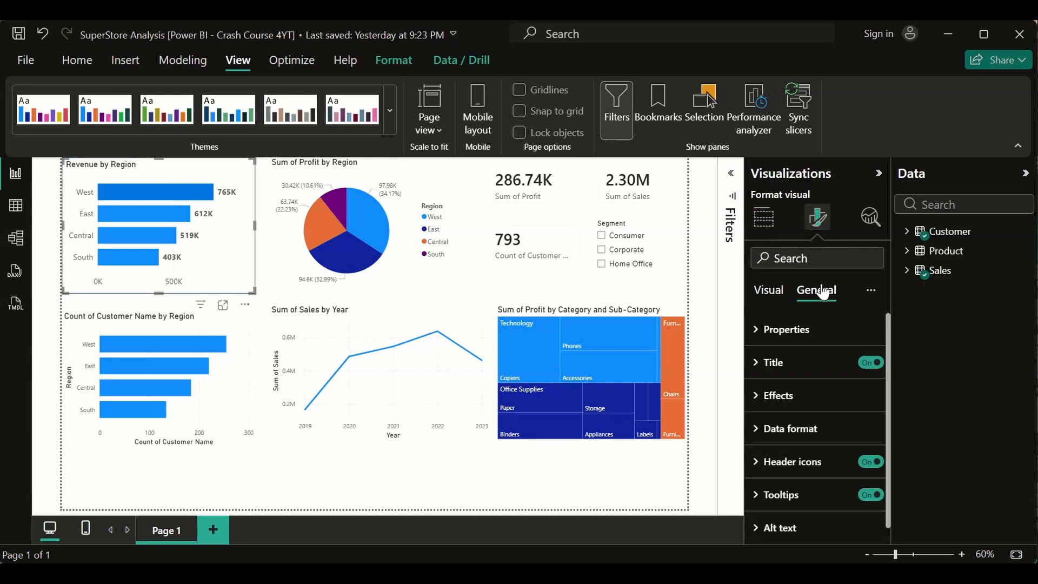
{"action": "left_click", "coordinate": [792, 399]}
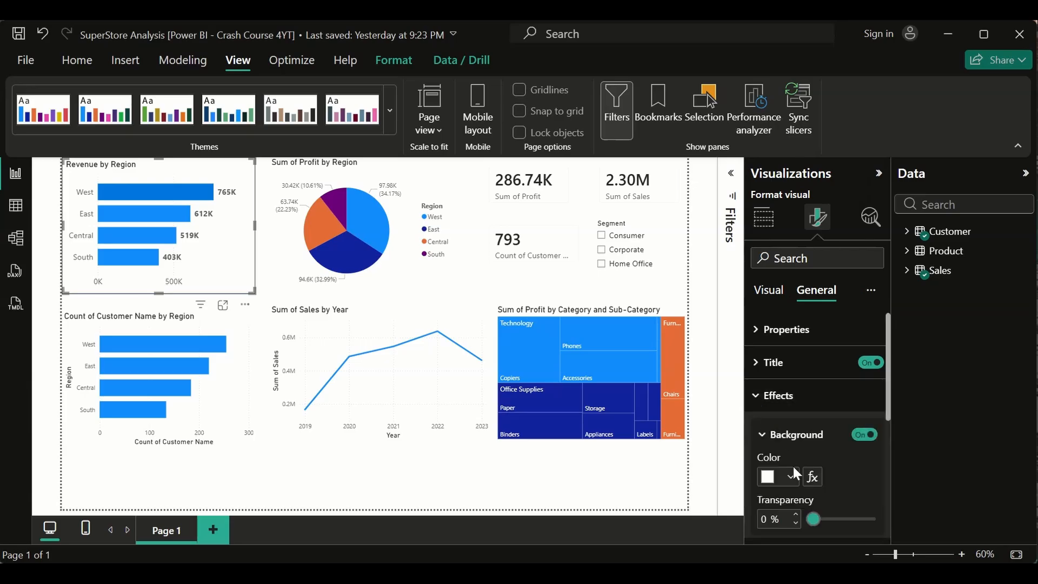
{"action": "scroll", "coordinate": [794, 471], "scroll_direction": "down", "scroll_amount": 3}
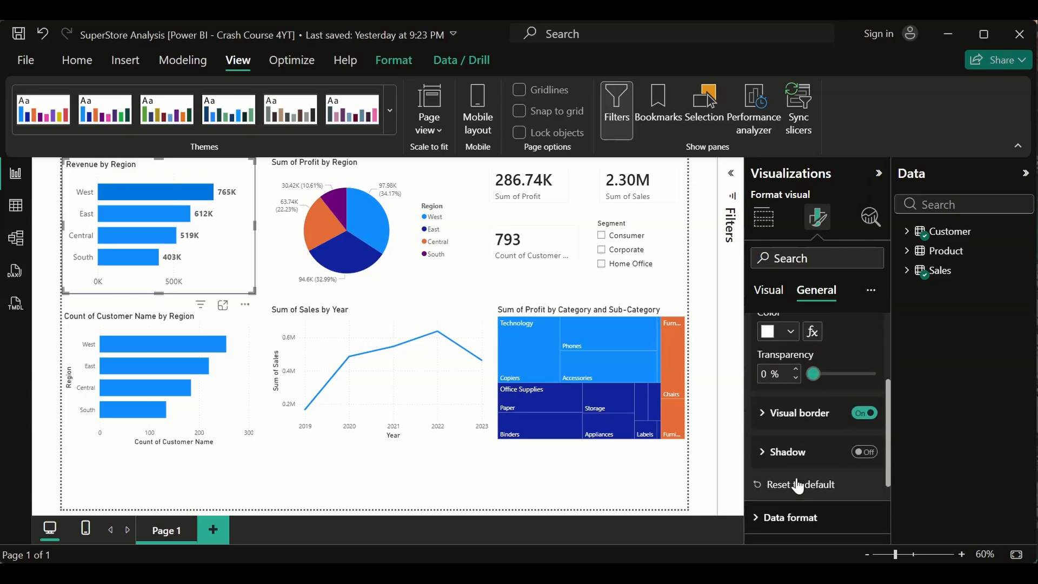
{"action": "left_click", "coordinate": [868, 407]}
{"action": "left_click", "coordinate": [862, 448]}
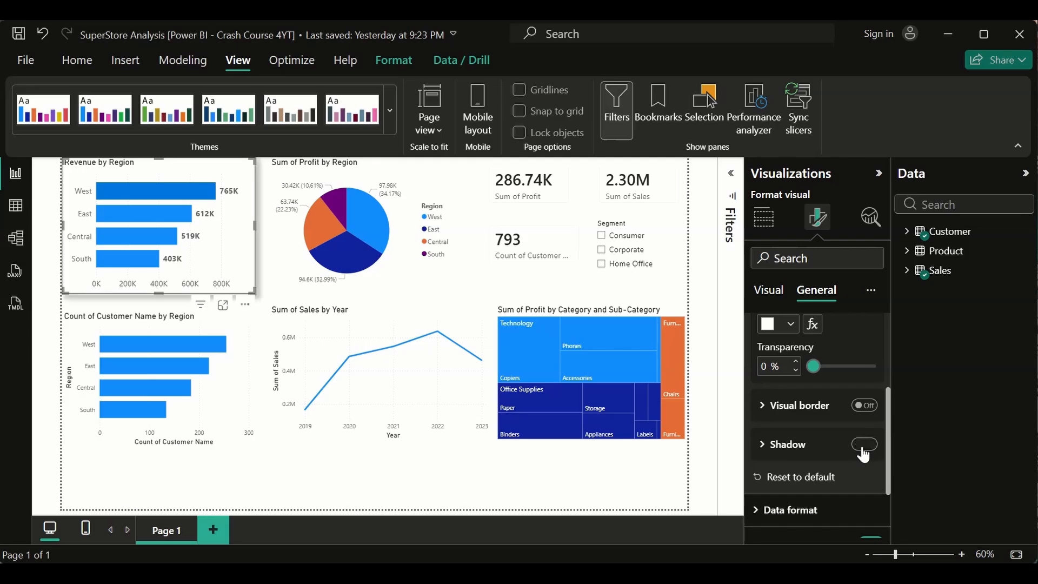
{"action": "left_click", "coordinate": [167, 307]}
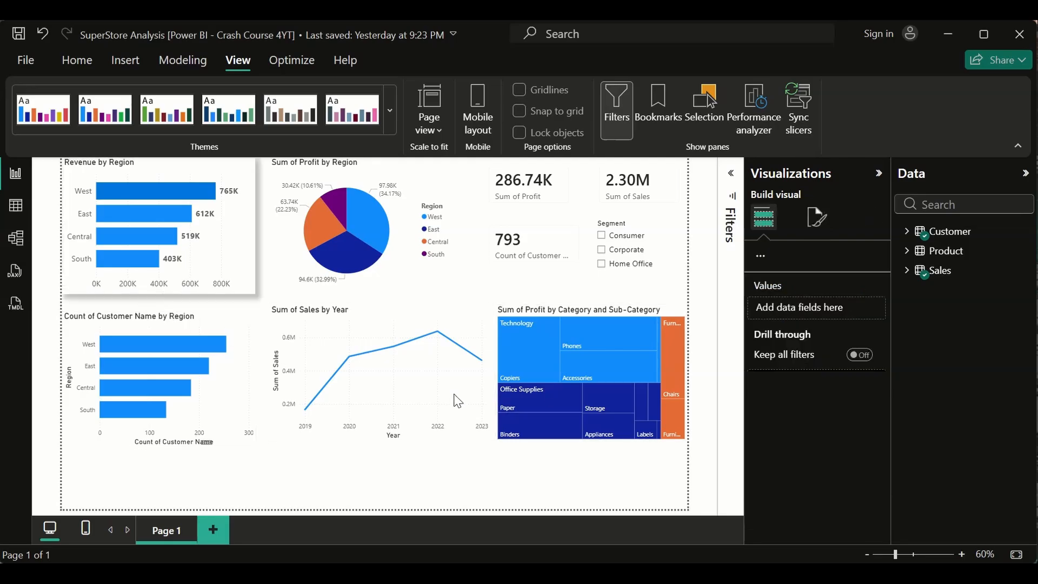
Open the shadow settings of the Revenue by Region chart and review the available shadow colors
{"action": "left_click", "coordinate": [211, 285]}
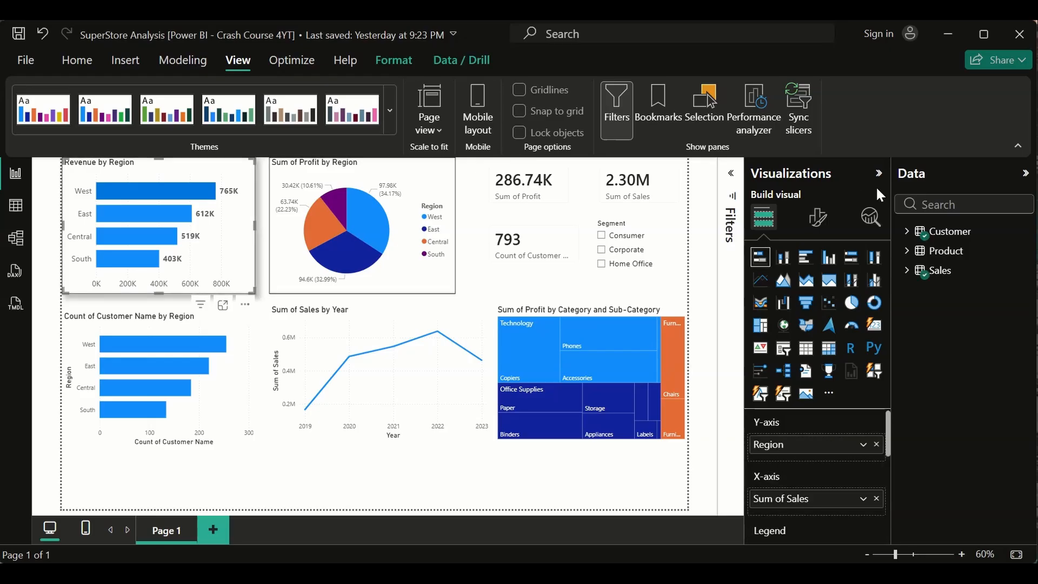
{"action": "left_click", "coordinate": [818, 216]}
{"action": "left_click", "coordinate": [821, 292]}
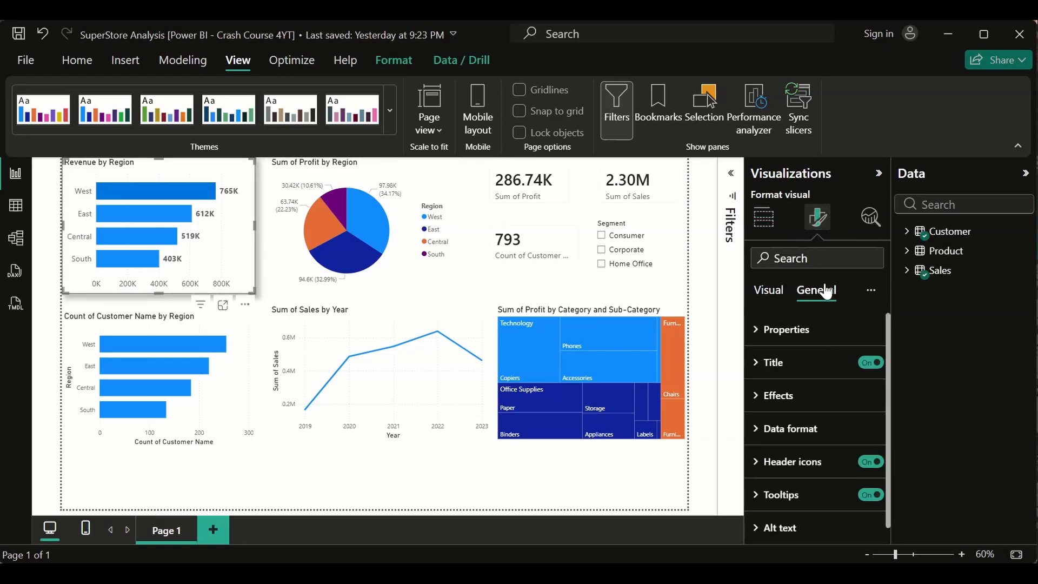
{"action": "scroll", "coordinate": [816, 414], "scroll_direction": "down", "scroll_amount": 1}
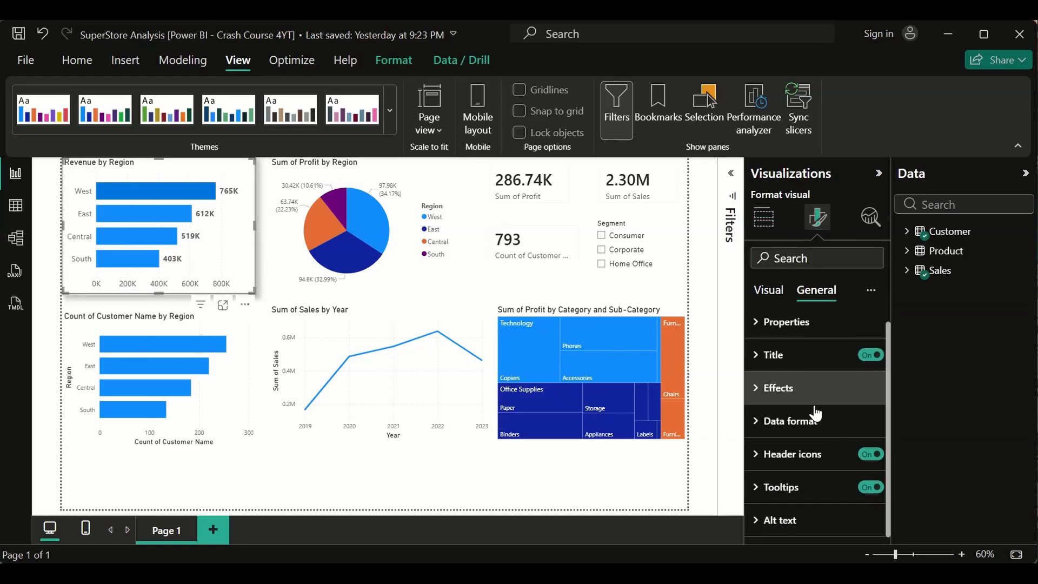
{"action": "left_click", "coordinate": [756, 399]}
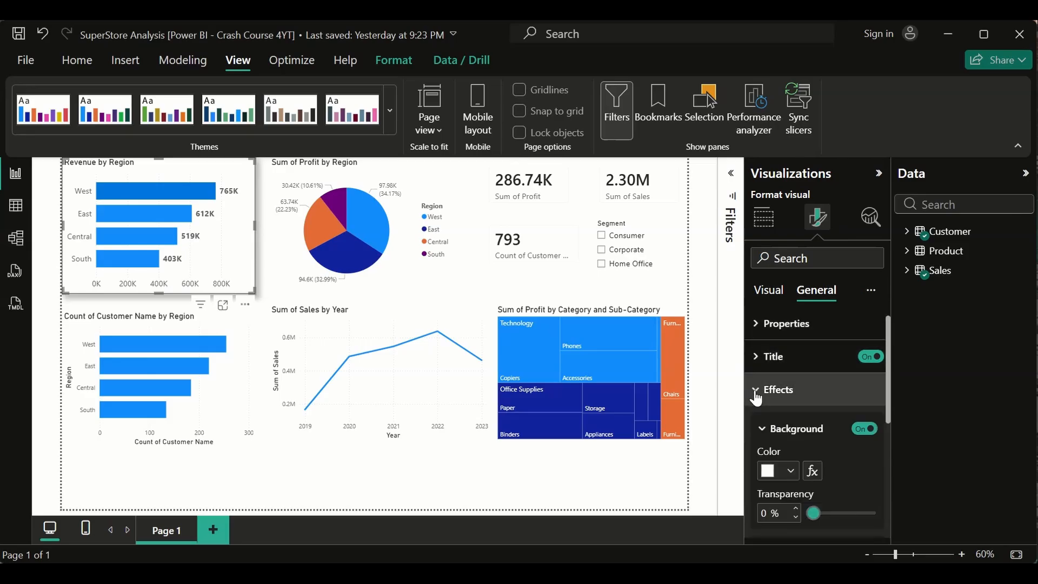
{"action": "scroll", "coordinate": [765, 433], "scroll_direction": "down", "scroll_amount": 3}
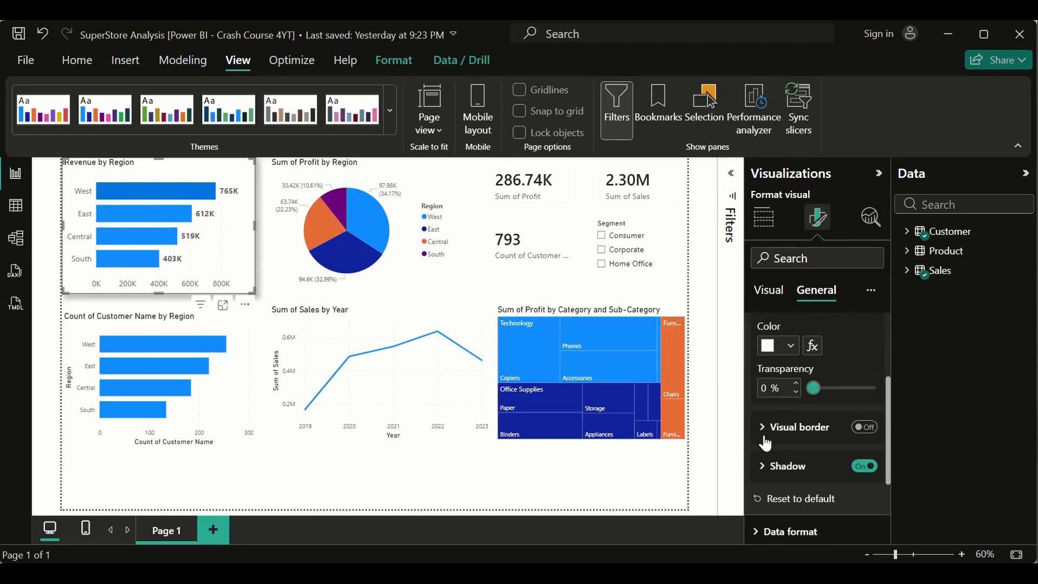
{"action": "scroll", "coordinate": [766, 443], "scroll_direction": "down", "scroll_amount": 1}
{"action": "scroll", "coordinate": [765, 442], "scroll_direction": "up", "scroll_amount": 2}
{"action": "scroll", "coordinate": [765, 443], "scroll_direction": "down", "scroll_amount": 3}
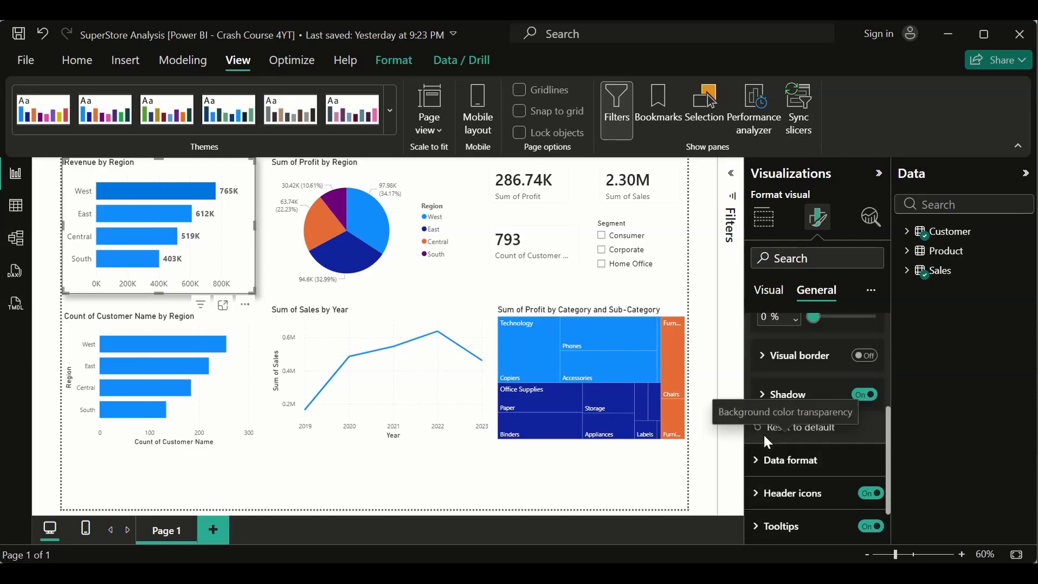
{"action": "scroll", "coordinate": [765, 436], "scroll_direction": "up", "scroll_amount": 2}
{"action": "left_click", "coordinate": [768, 325]}
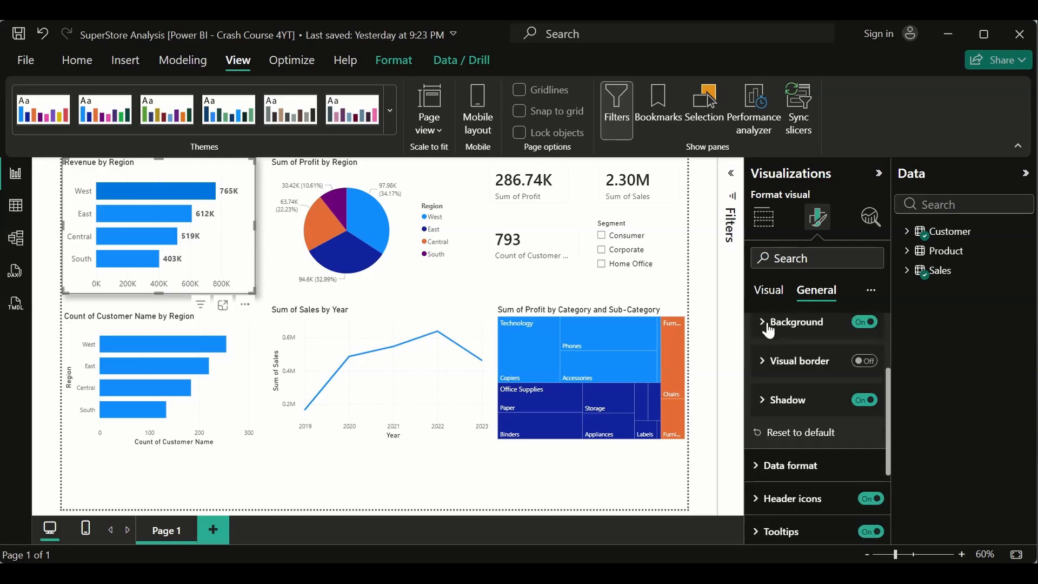
{"action": "left_click", "coordinate": [772, 406]}
{"action": "scroll", "coordinate": [816, 457], "scroll_direction": "down", "scroll_amount": 2}
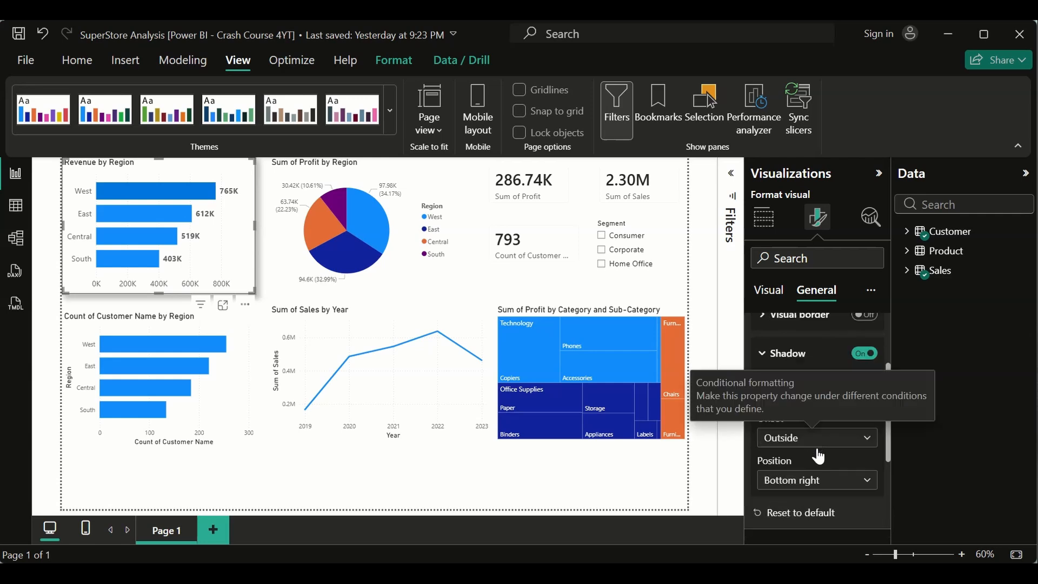
{"action": "left_click", "coordinate": [791, 370]}
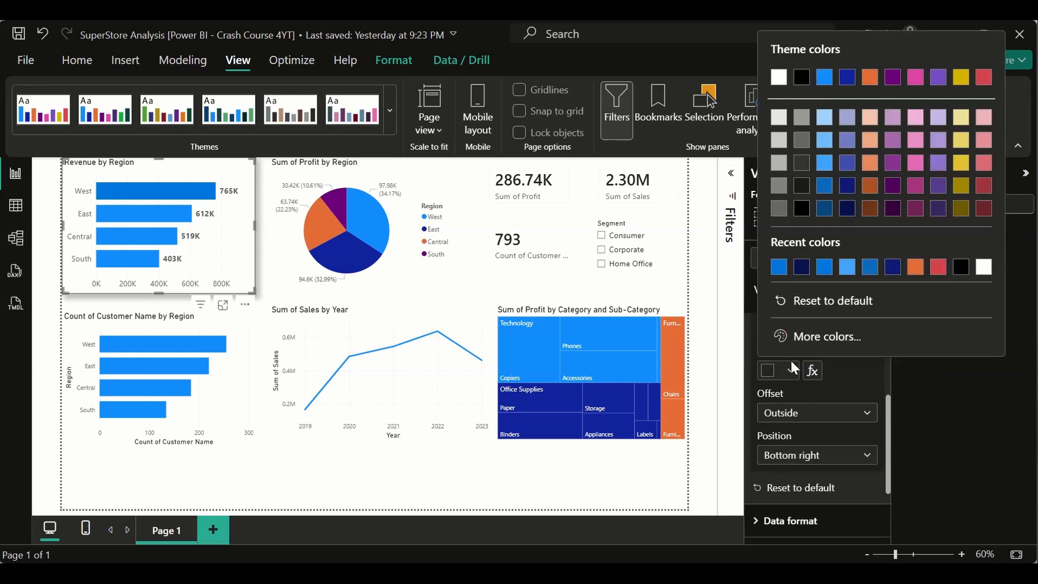
{"action": "left_click", "coordinate": [848, 373]}
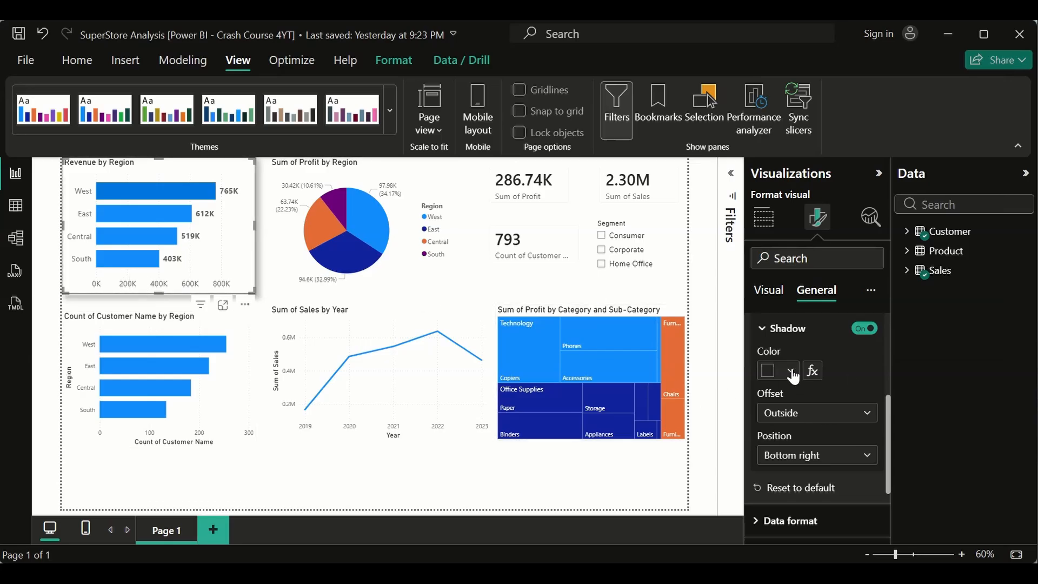
Try the Inside offset for the Revenue by Region chart's shadow and set it back to Outside
{"action": "left_click", "coordinate": [863, 421]}
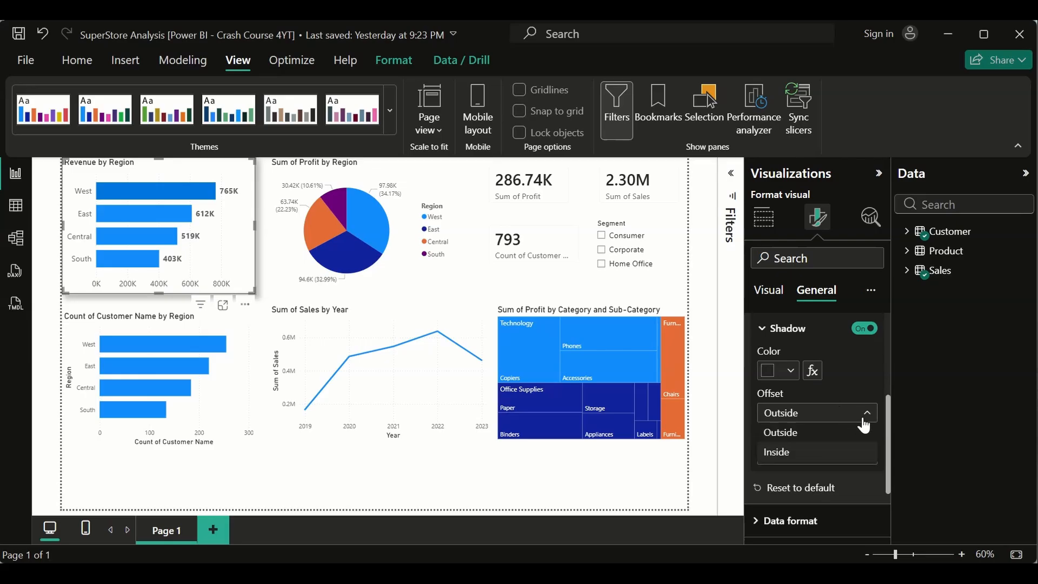
{"action": "left_click", "coordinate": [813, 453]}
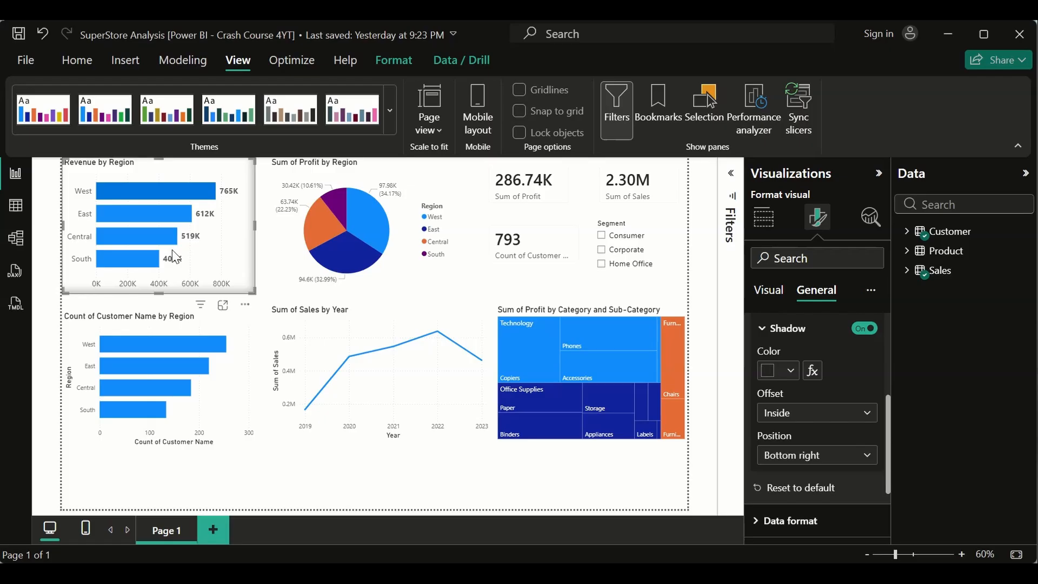
{"action": "left_click", "coordinate": [833, 414]}
{"action": "left_click", "coordinate": [815, 430]}
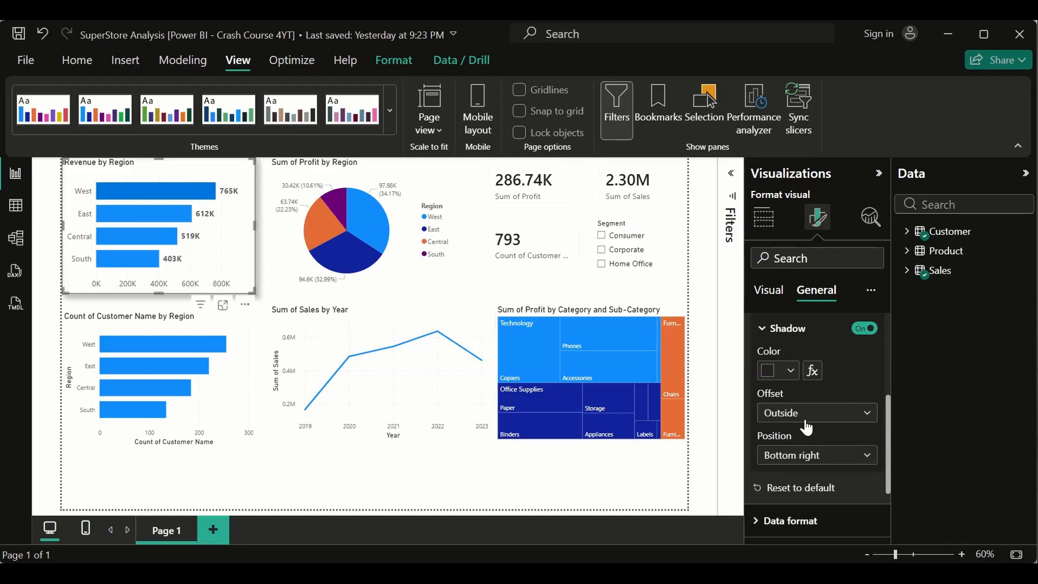
Review the shadow position options, turn off the Revenue by Region chart's shadow and collapse the effects settings
{"action": "left_click", "coordinate": [834, 459]}
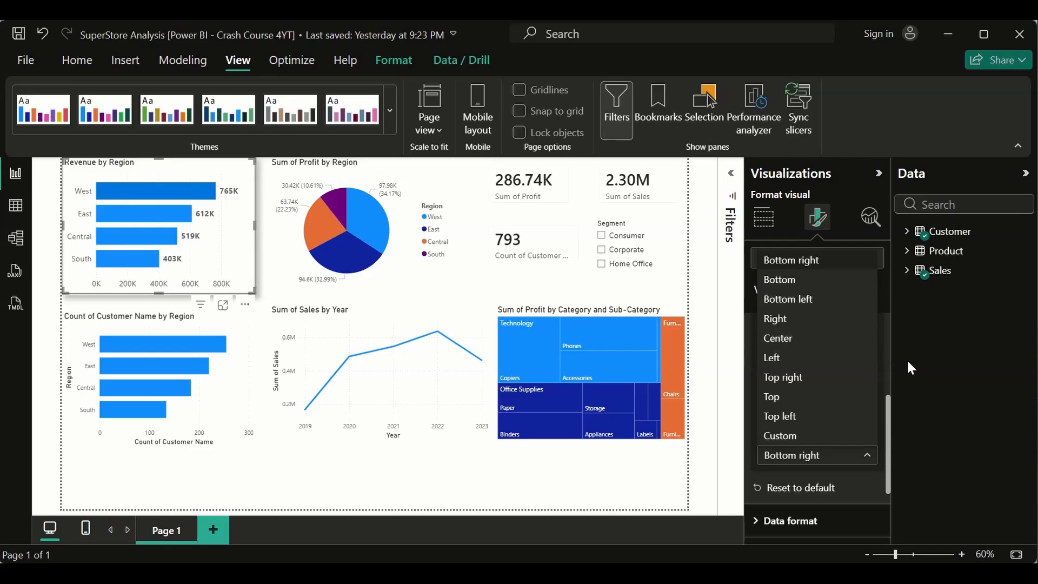
{"action": "left_click", "coordinate": [933, 373]}
{"action": "scroll", "coordinate": [818, 460], "scroll_direction": "down", "scroll_amount": 3}
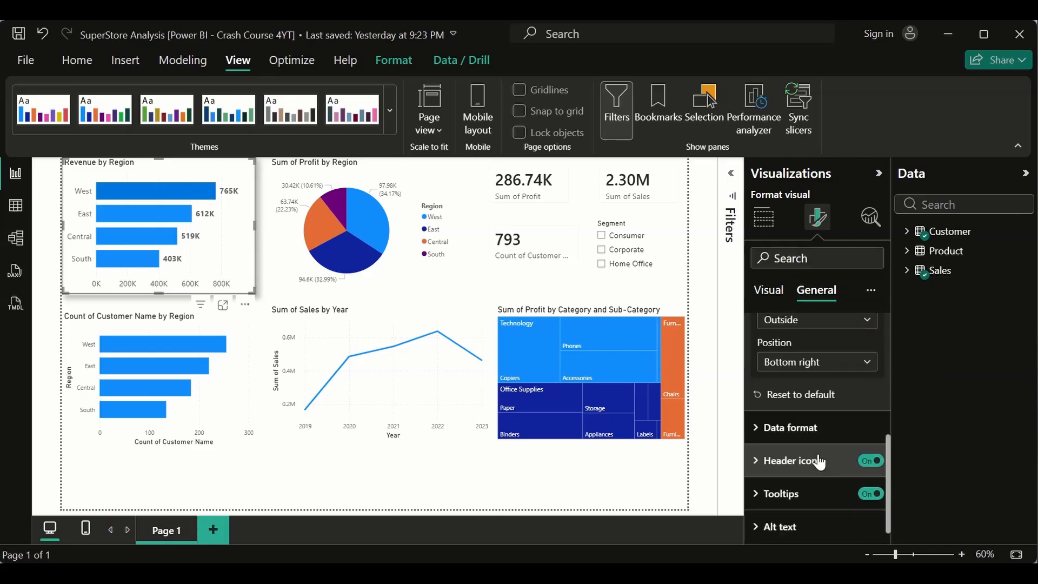
{"action": "scroll", "coordinate": [818, 457], "scroll_direction": "up", "scroll_amount": 2}
{"action": "left_click", "coordinate": [788, 468]}
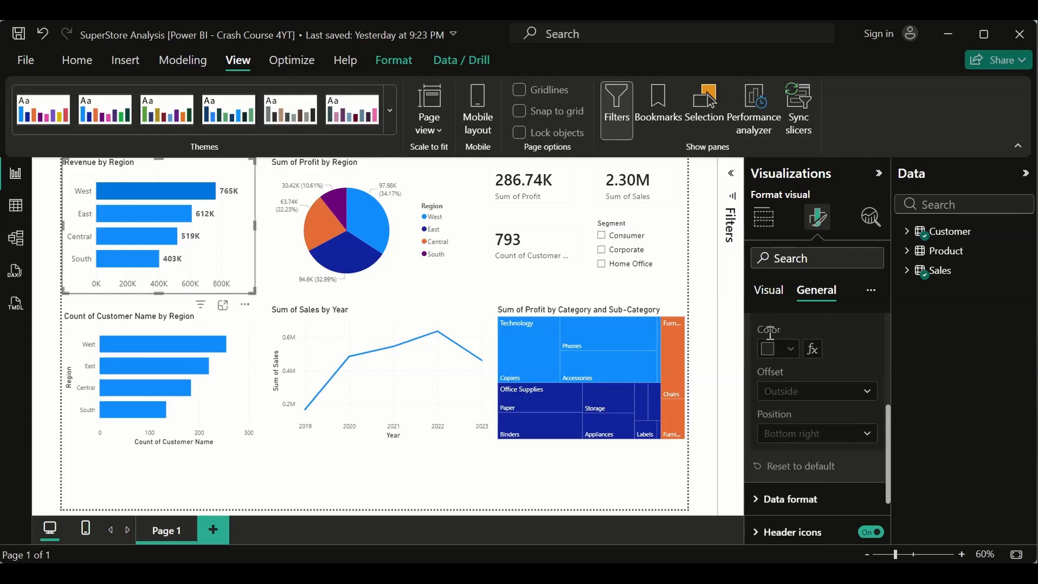
{"action": "scroll", "coordinate": [770, 333], "scroll_direction": "up", "scroll_amount": 2}
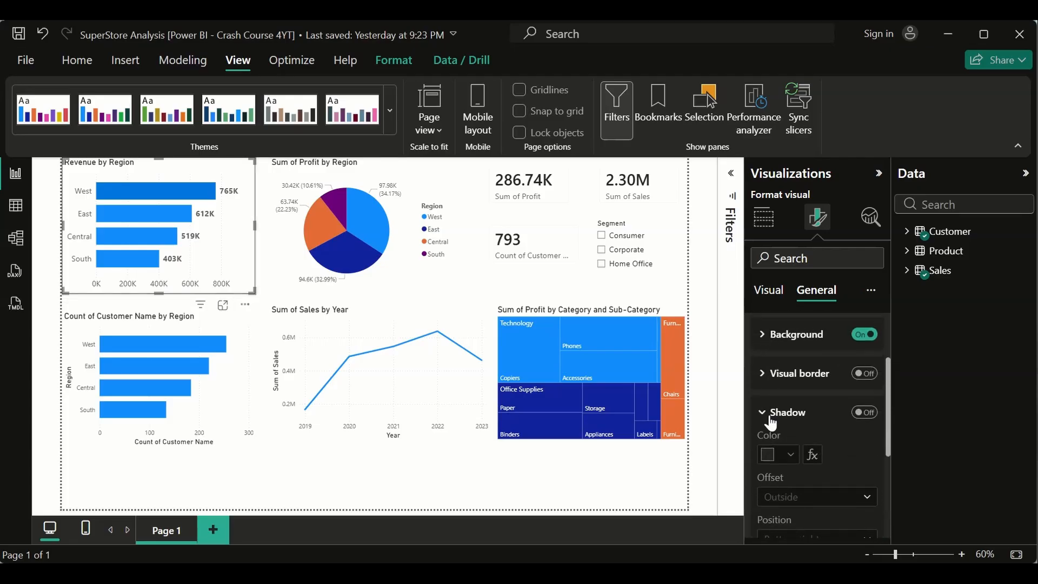
{"action": "scroll", "coordinate": [769, 415], "scroll_direction": "up", "scroll_amount": 2}
{"action": "scroll", "coordinate": [769, 414], "scroll_direction": "down", "scroll_amount": 2}
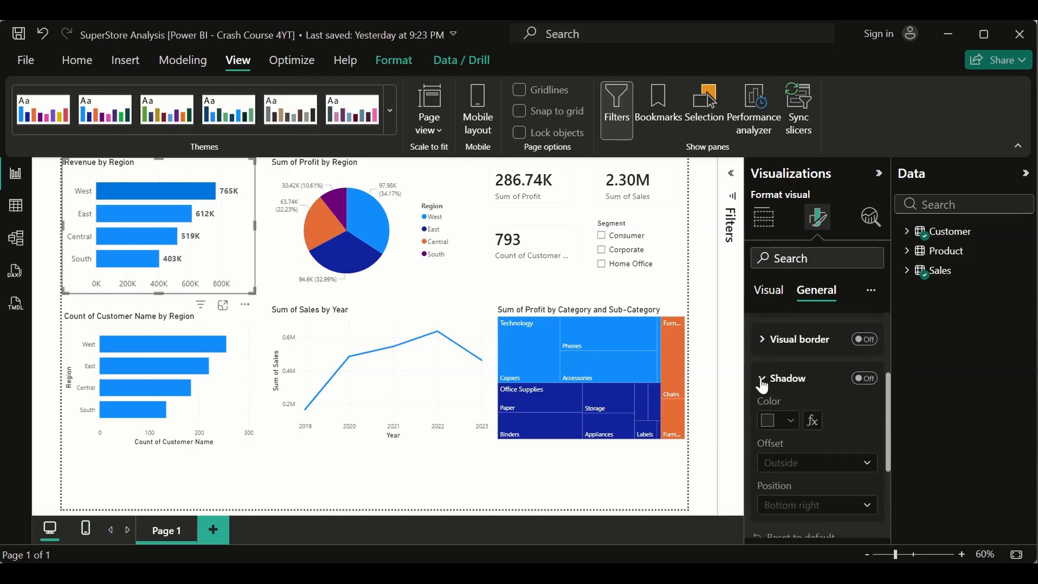
{"action": "left_click", "coordinate": [762, 381]}
{"action": "scroll", "coordinate": [799, 386], "scroll_direction": "up", "scroll_amount": 3}
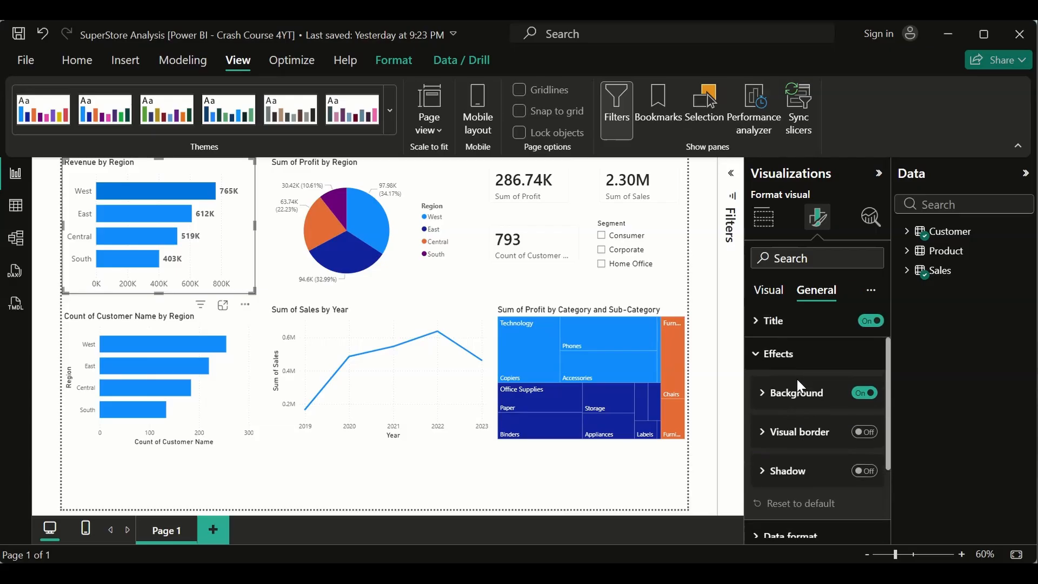
{"action": "left_click", "coordinate": [764, 359]}
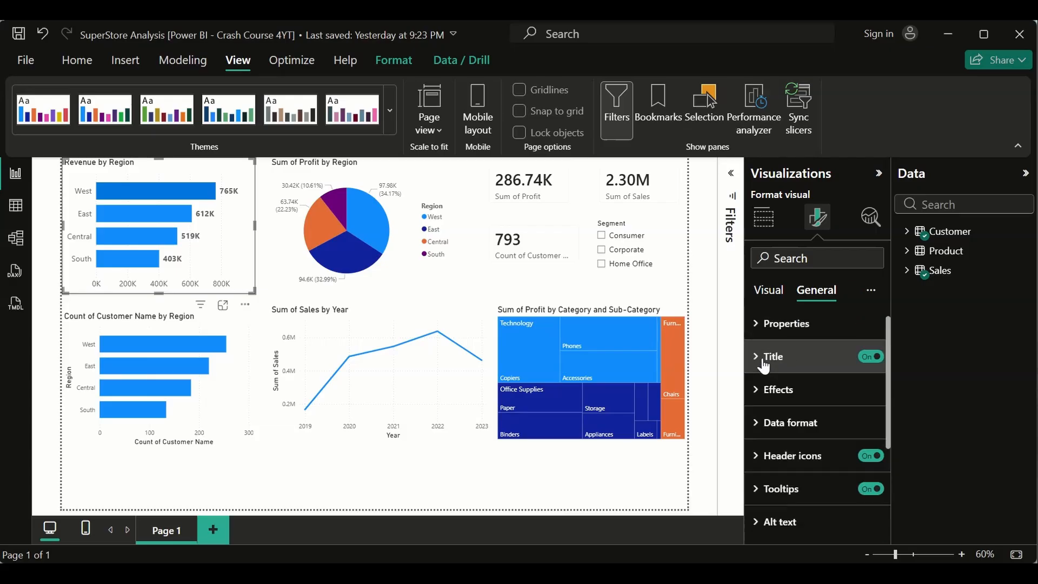
Open the Revenue by Region chart's data format settings and review the formats offered for the Region field
{"action": "left_click", "coordinate": [762, 423]}
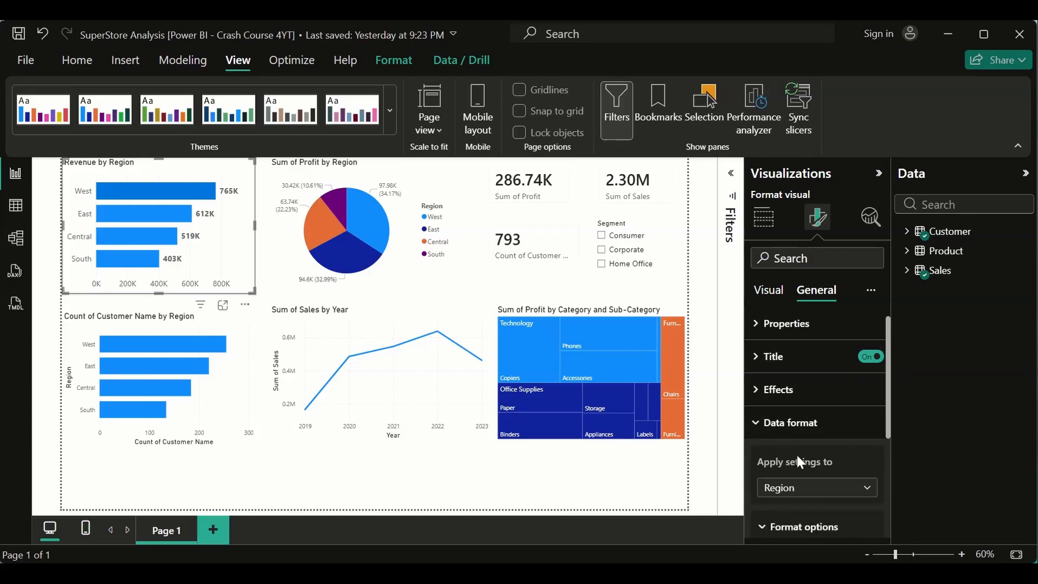
{"action": "scroll", "coordinate": [797, 454], "scroll_direction": "down", "scroll_amount": 3}
{"action": "left_click", "coordinate": [823, 397]}
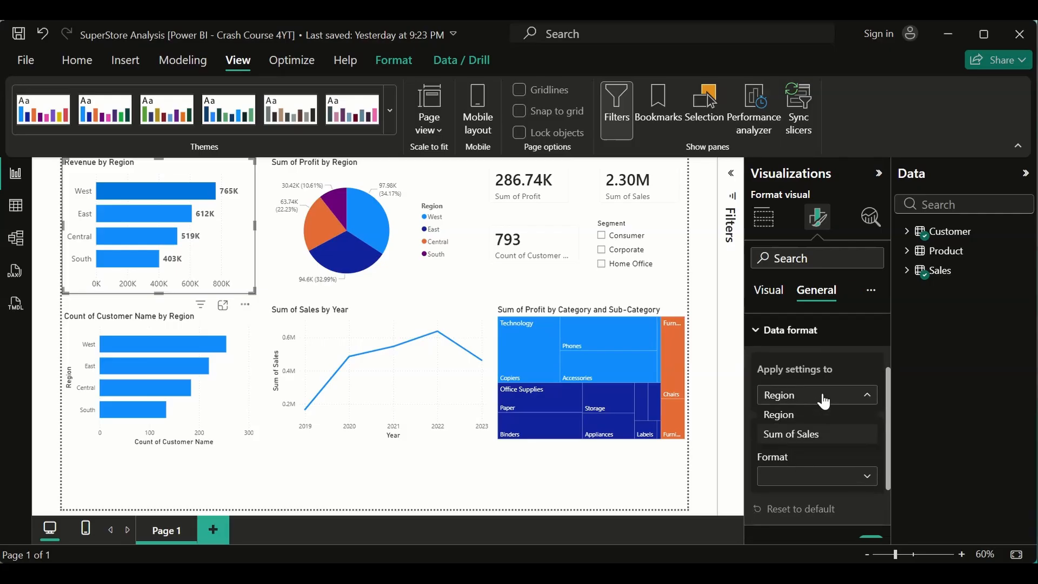
{"action": "left_click", "coordinate": [837, 415]}
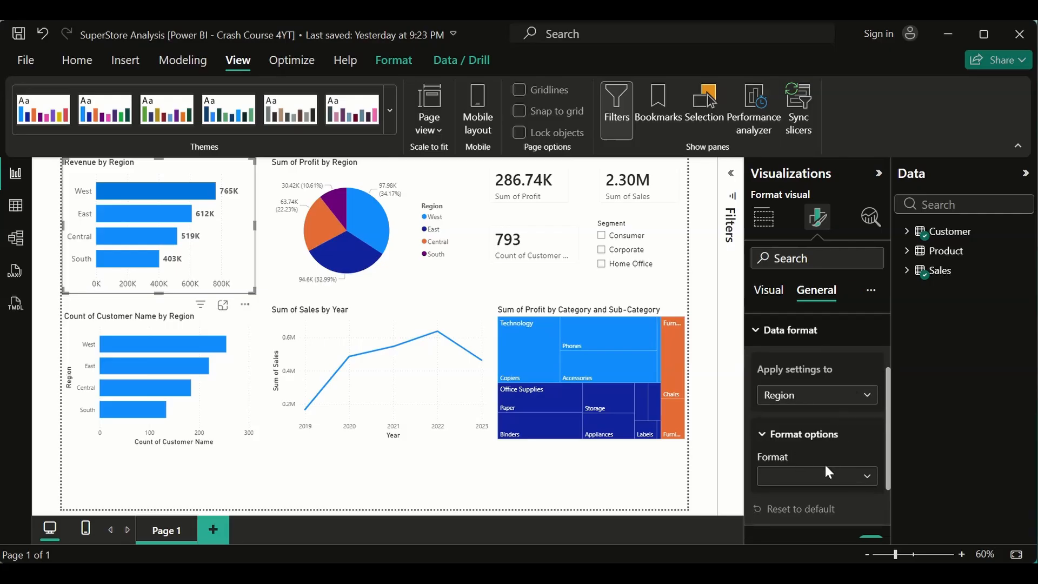
{"action": "left_click", "coordinate": [839, 476]}
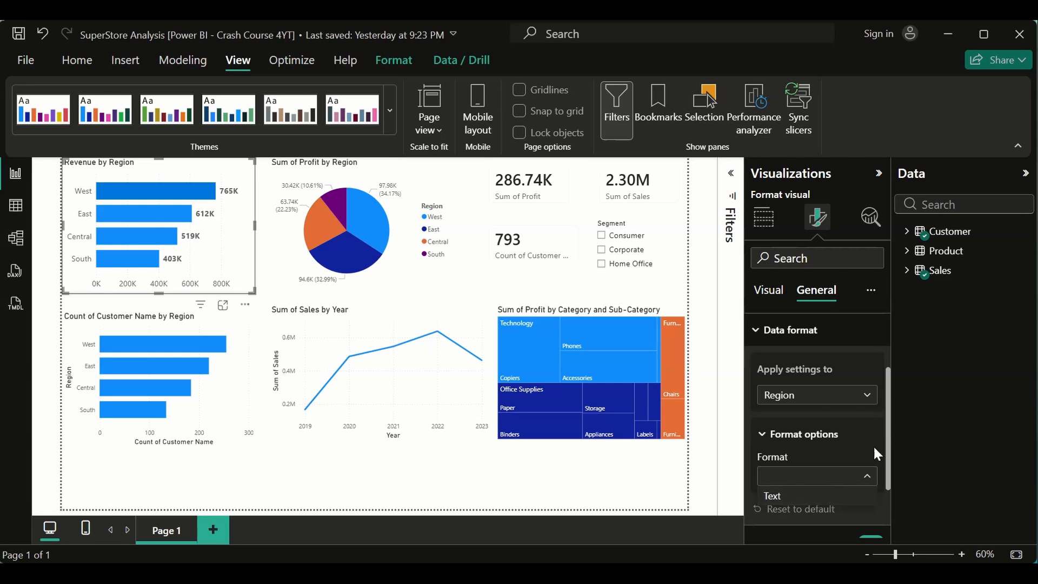
Apply the data format settings to Sum of Sales and set its format to Currency
{"action": "scroll", "coordinate": [862, 438], "scroll_direction": "down", "scroll_amount": 2}
{"action": "left_click", "coordinate": [873, 341]}
{"action": "left_click", "coordinate": [849, 392]}
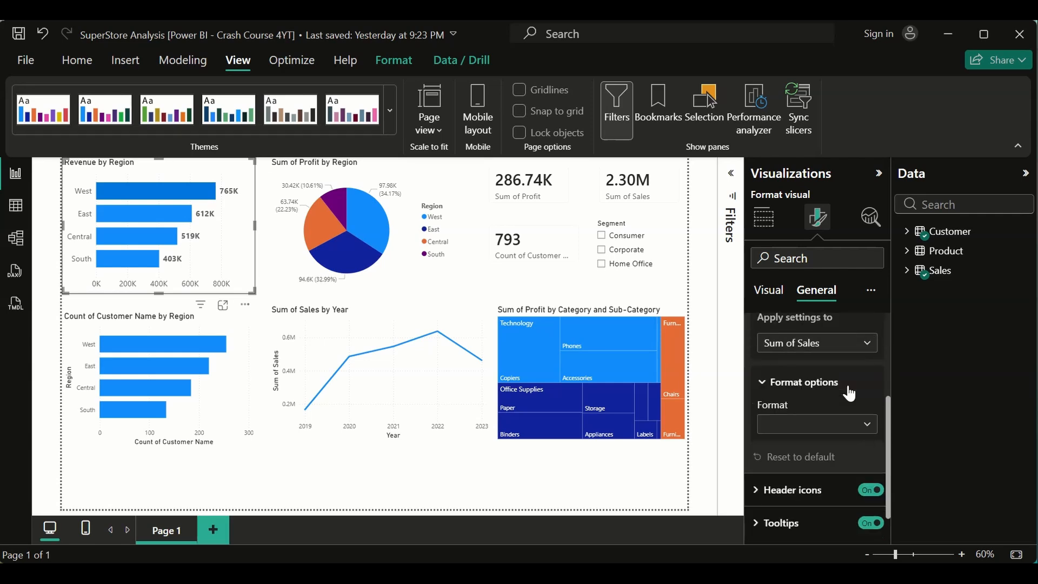
{"action": "left_click", "coordinate": [860, 428]}
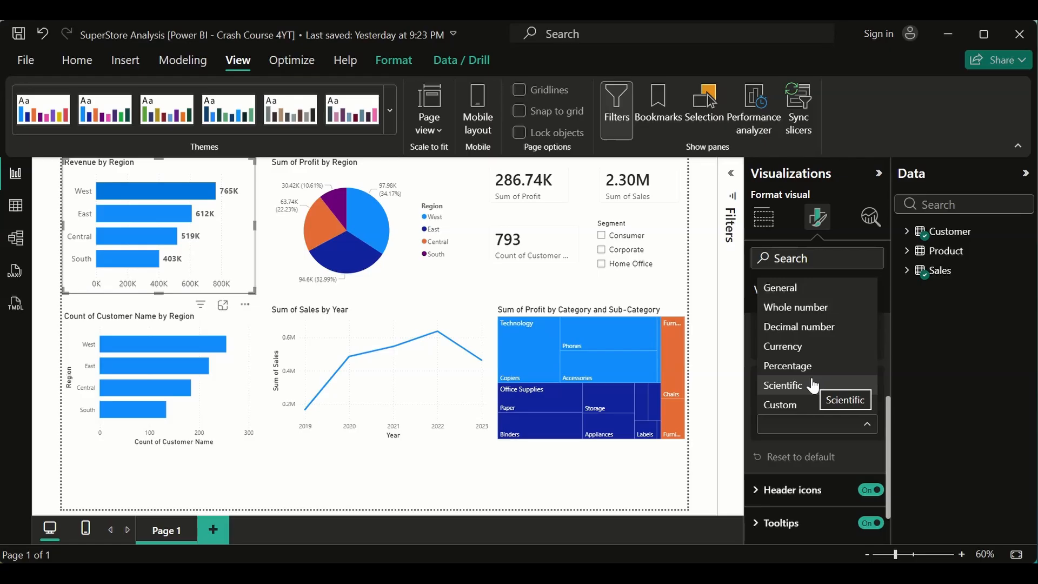
{"action": "left_click", "coordinate": [815, 354]}
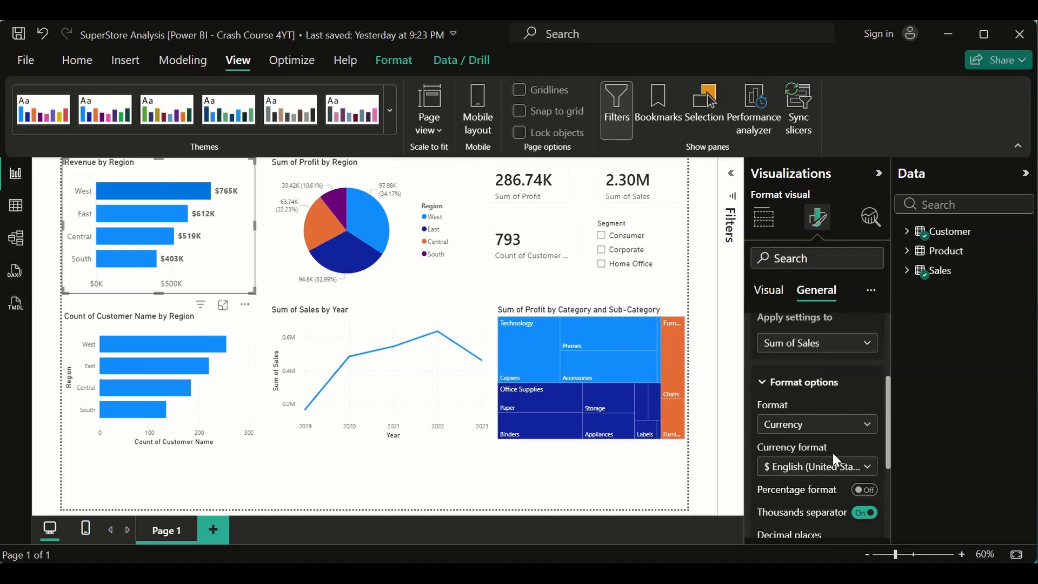
Review the currency formats available for Sum of Sales and try turning its thousands separator off and on
{"action": "left_click", "coordinate": [862, 468]}
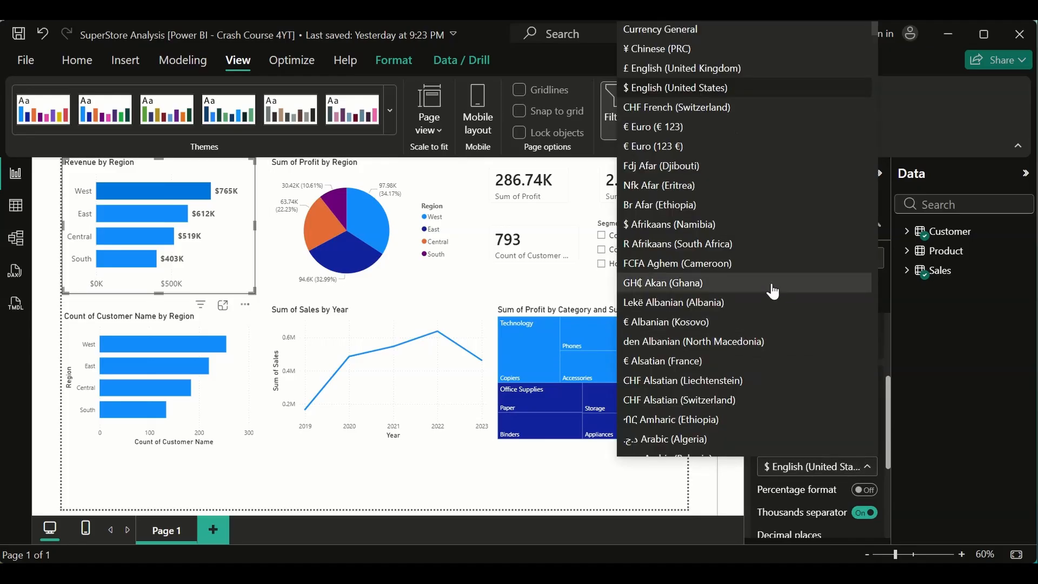
{"action": "scroll", "coordinate": [819, 485], "scroll_direction": "down", "scroll_amount": 3}
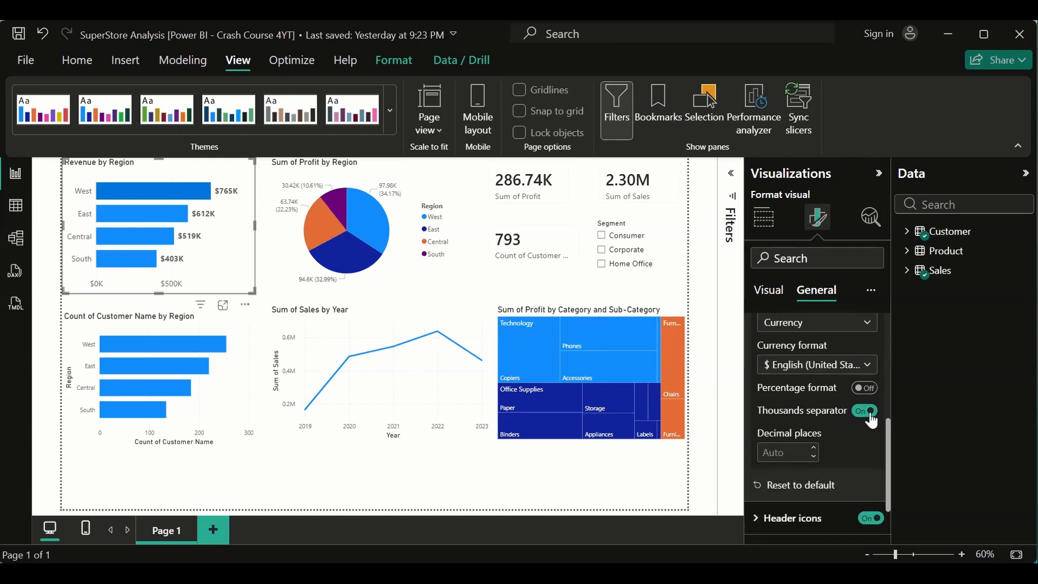
{"action": "left_click", "coordinate": [869, 412]}
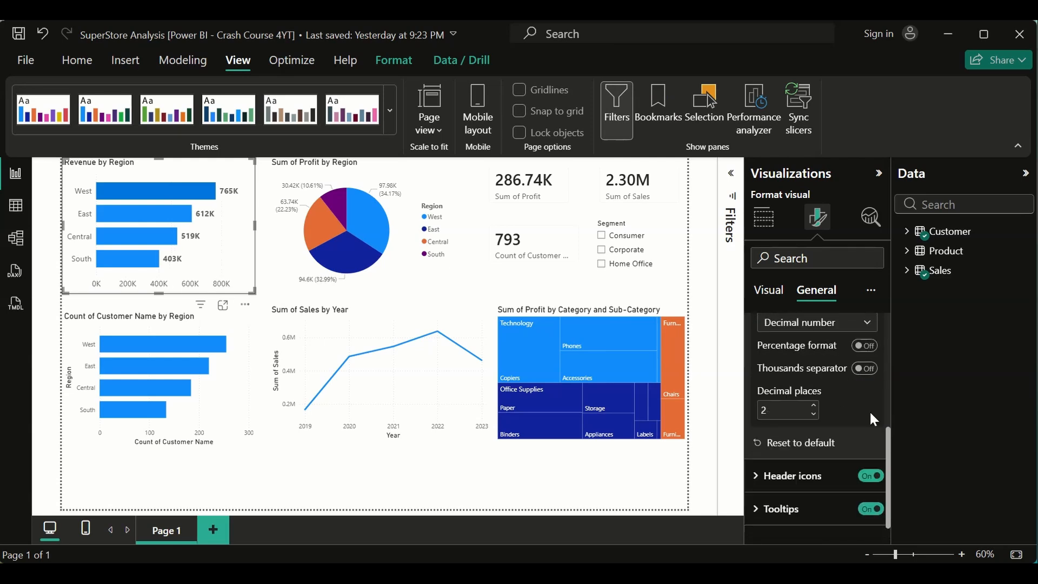
{"action": "left_click", "coordinate": [865, 370]}
{"action": "left_click", "coordinate": [865, 370]}
{"action": "left_click", "coordinate": [865, 370]}
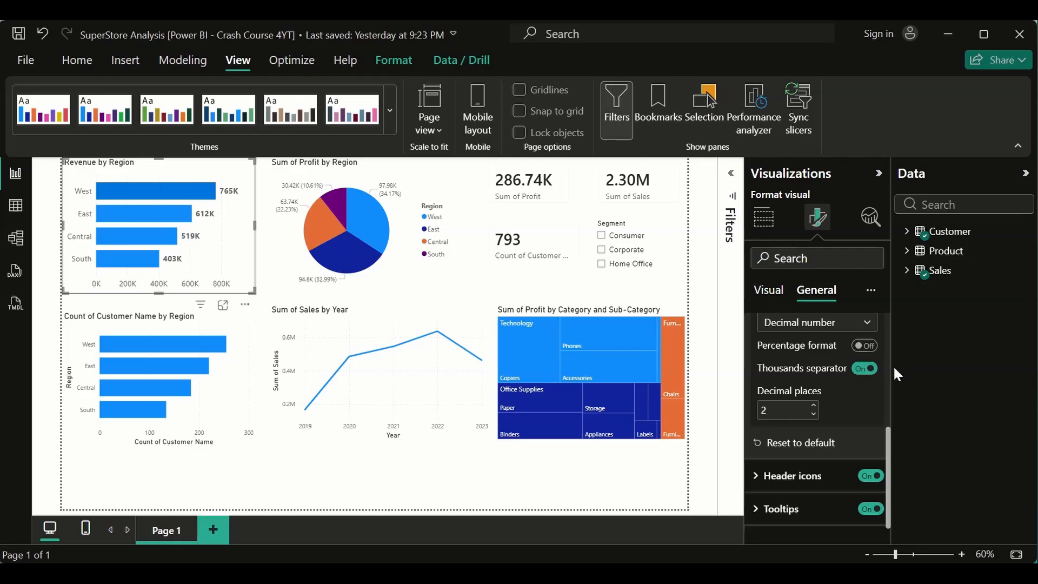
{"action": "left_click", "coordinate": [865, 370]}
{"action": "scroll", "coordinate": [854, 376], "scroll_direction": "up", "scroll_amount": 2}
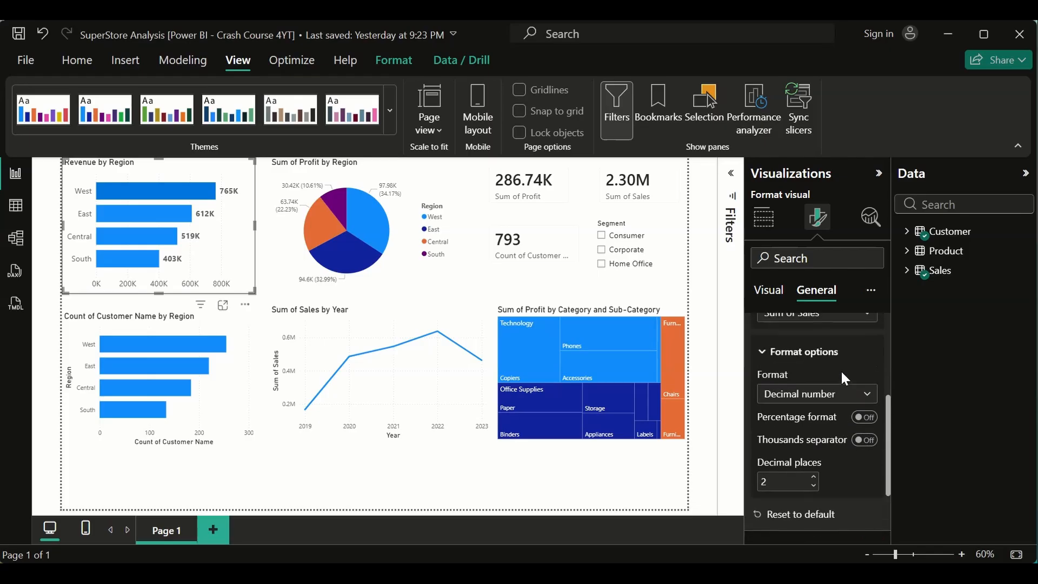
Set the format of Sum of Sales back to Currency, check its remaining options and collapse the data format settings
{"action": "left_click", "coordinate": [858, 401]}
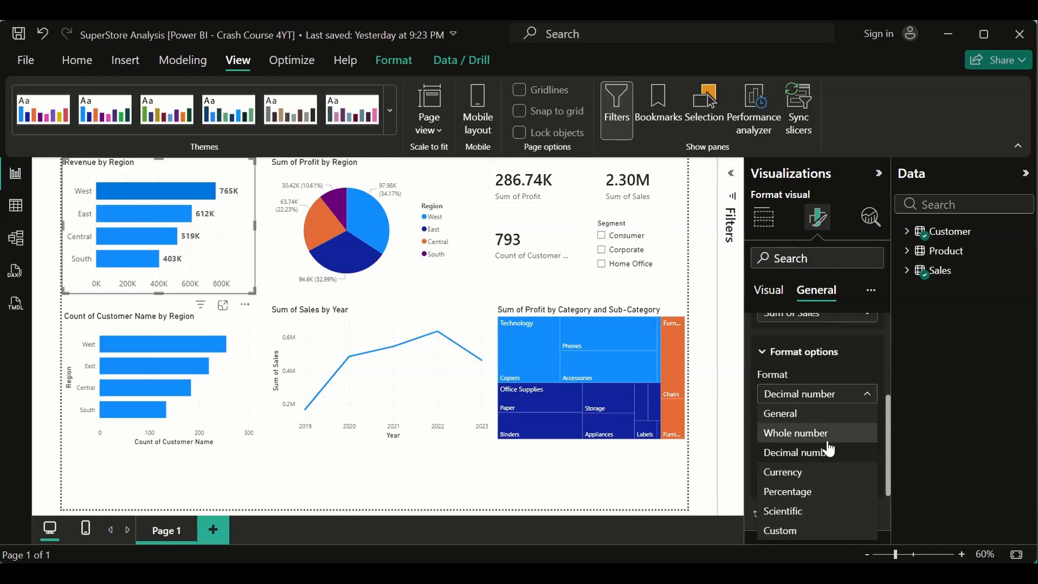
{"action": "left_click", "coordinate": [821, 470]}
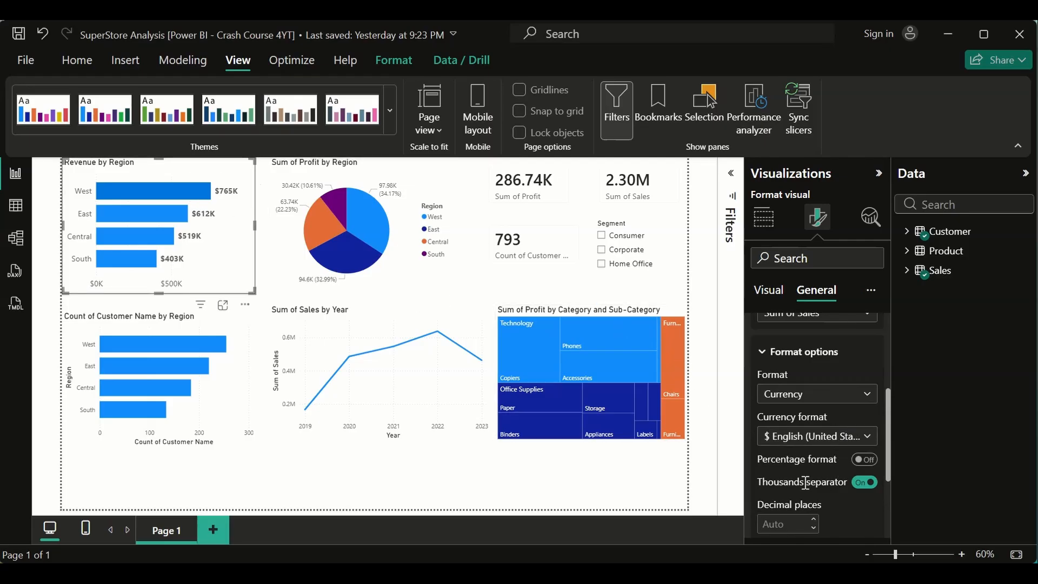
{"action": "scroll", "coordinate": [805, 482], "scroll_direction": "down", "scroll_amount": 2}
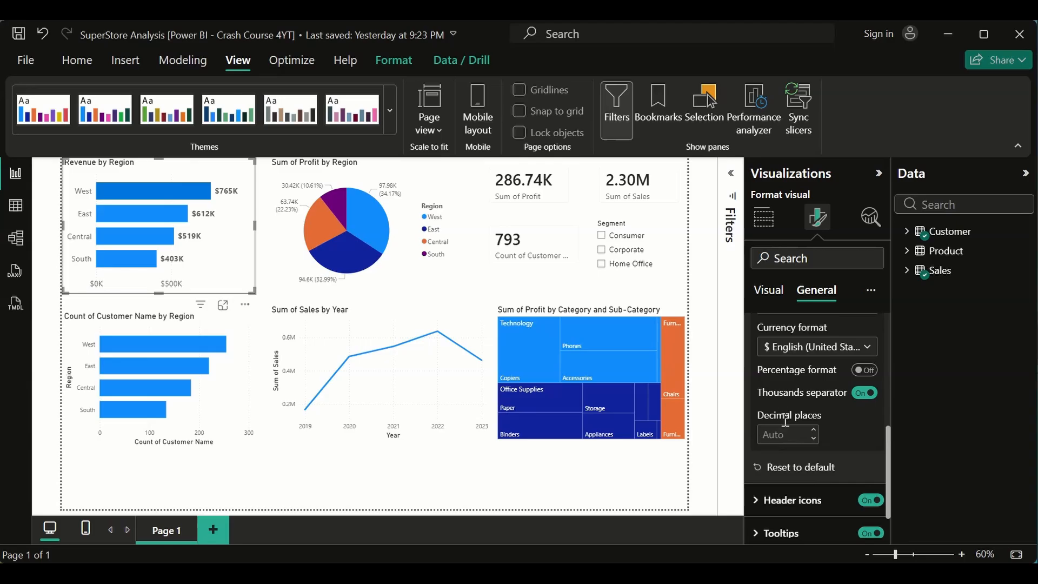
{"action": "scroll", "coordinate": [787, 433], "scroll_direction": "up", "scroll_amount": 4}
{"action": "left_click", "coordinate": [787, 457]}
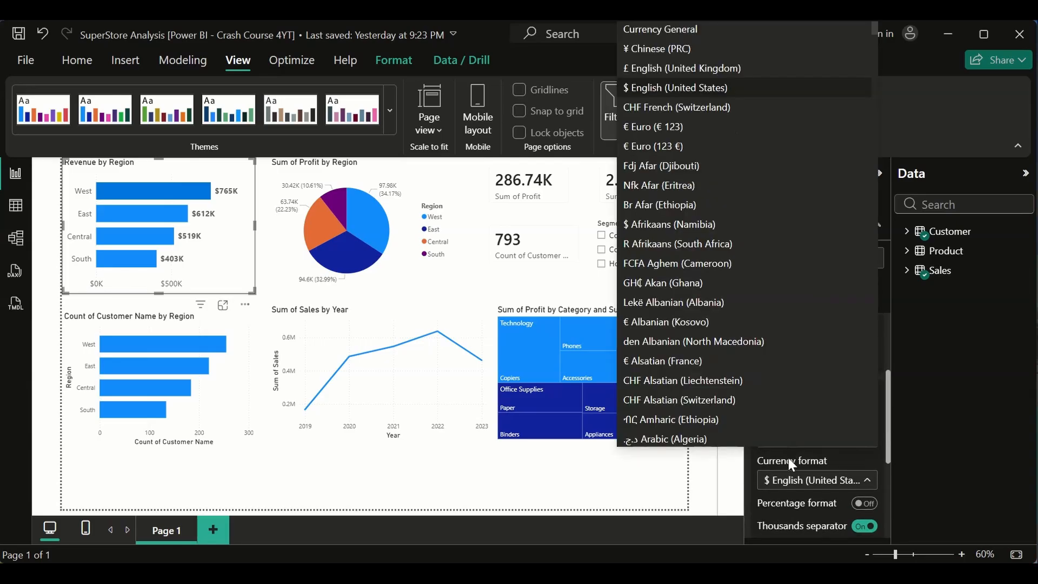
{"action": "left_click", "coordinate": [923, 465]}
{"action": "scroll", "coordinate": [795, 404], "scroll_direction": "up", "scroll_amount": 2}
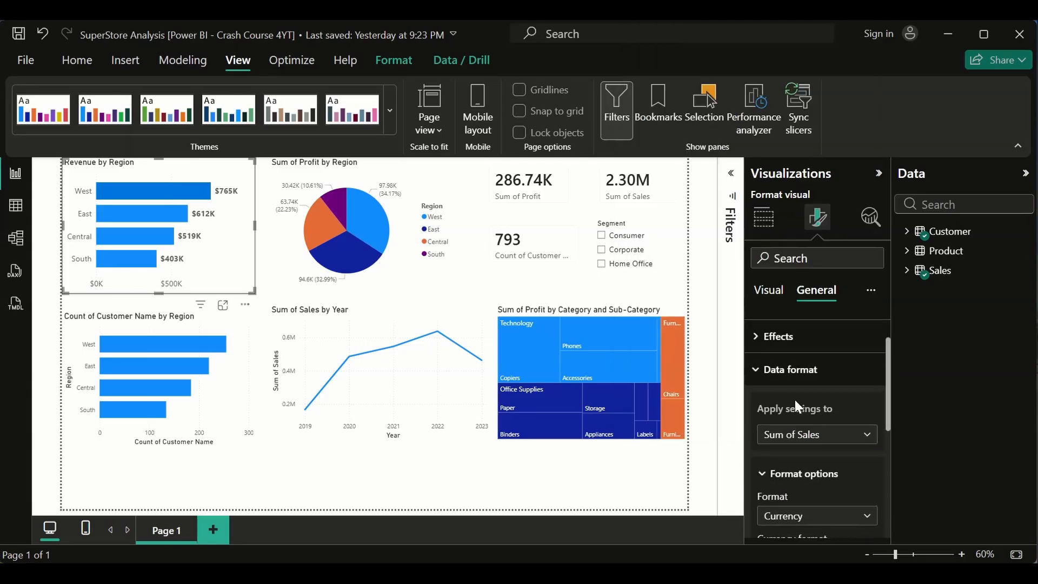
{"action": "left_click", "coordinate": [790, 369]}
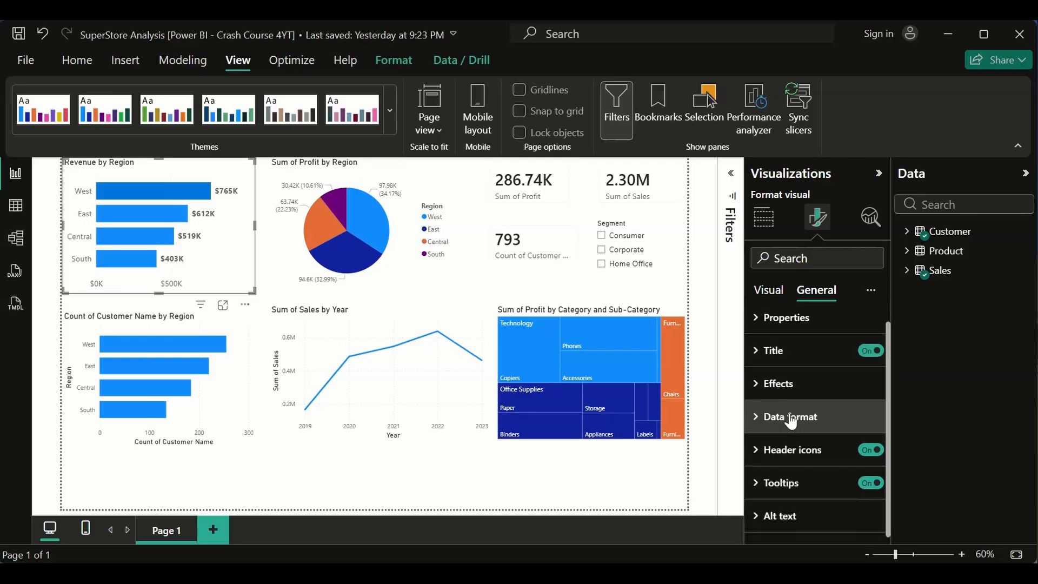
Turn the Revenue by Region chart's header icons off and back on, and review their background, border, icon and transparency settings
{"action": "left_click", "coordinate": [872, 457]}
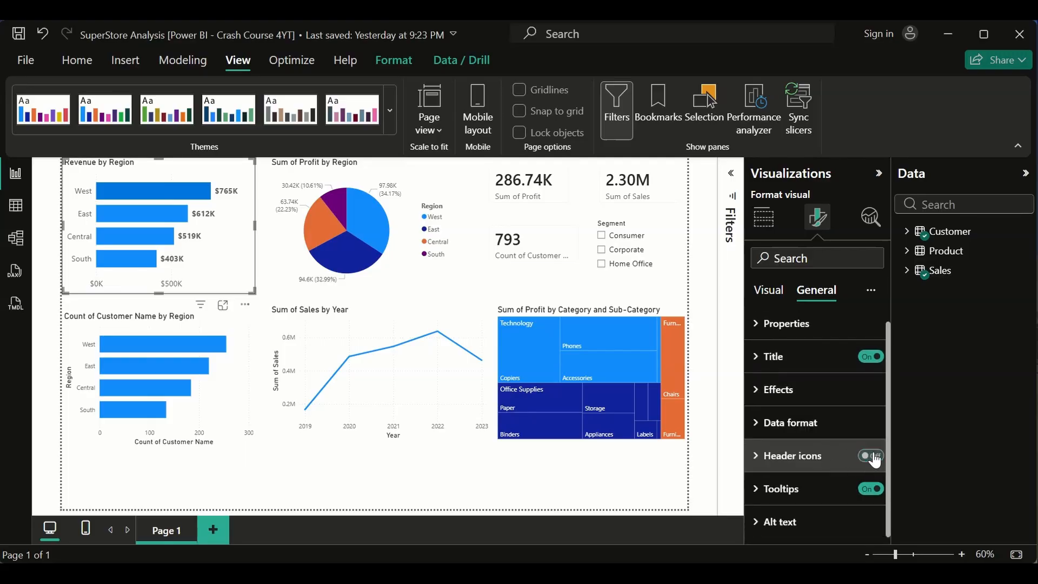
{"action": "left_click", "coordinate": [874, 457]}
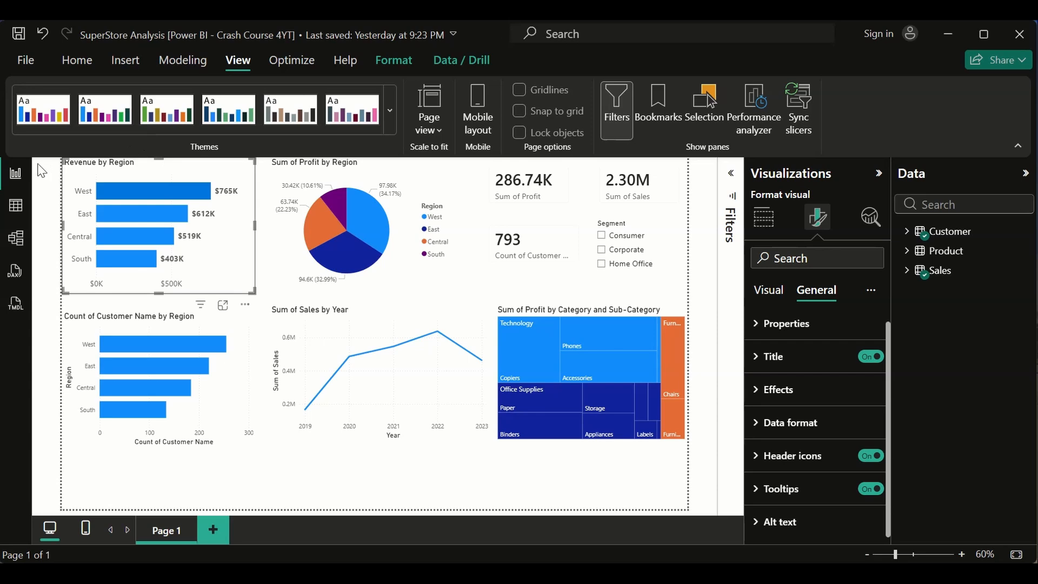
{"action": "left_click", "coordinate": [757, 457]}
{"action": "scroll", "coordinate": [794, 477], "scroll_direction": "down", "scroll_amount": 3}
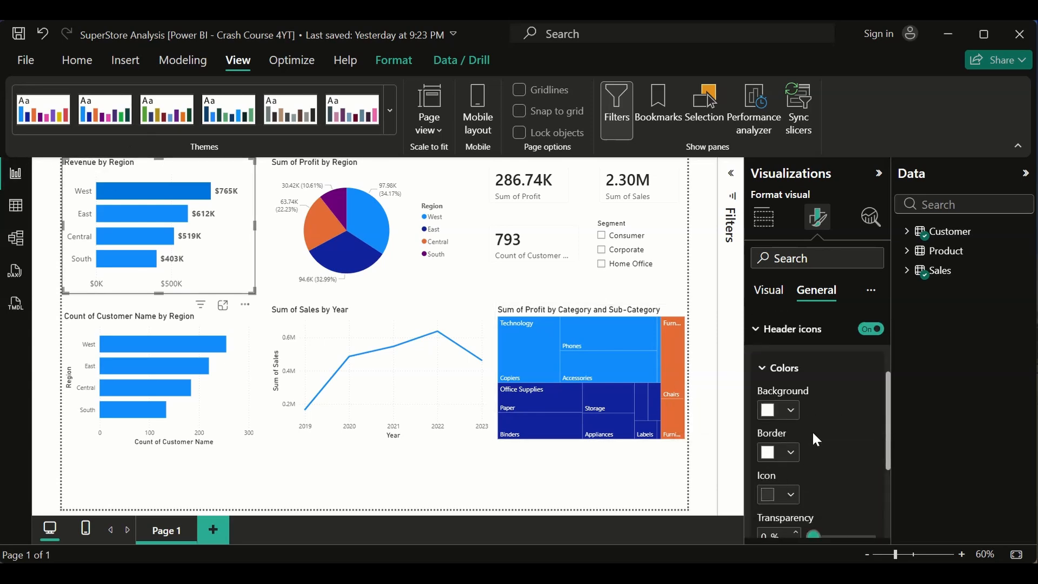
{"action": "scroll", "coordinate": [813, 433], "scroll_direction": "down", "scroll_amount": 3}
{"action": "scroll", "coordinate": [813, 433], "scroll_direction": "up", "scroll_amount": 3}
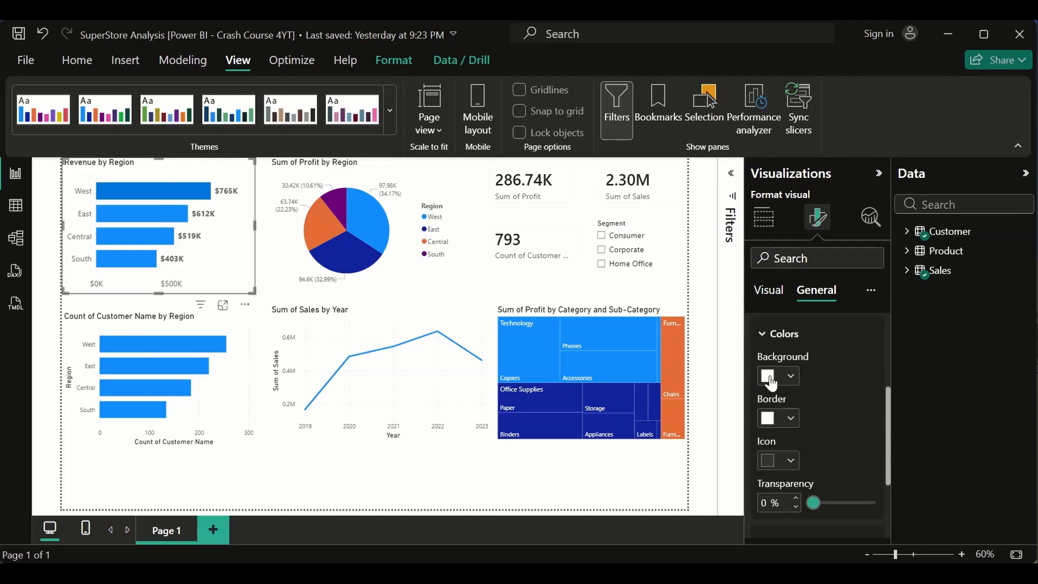
{"action": "scroll", "coordinate": [770, 381], "scroll_direction": "up", "scroll_amount": 2}
{"action": "scroll", "coordinate": [769, 373], "scroll_direction": "down", "scroll_amount": 3}
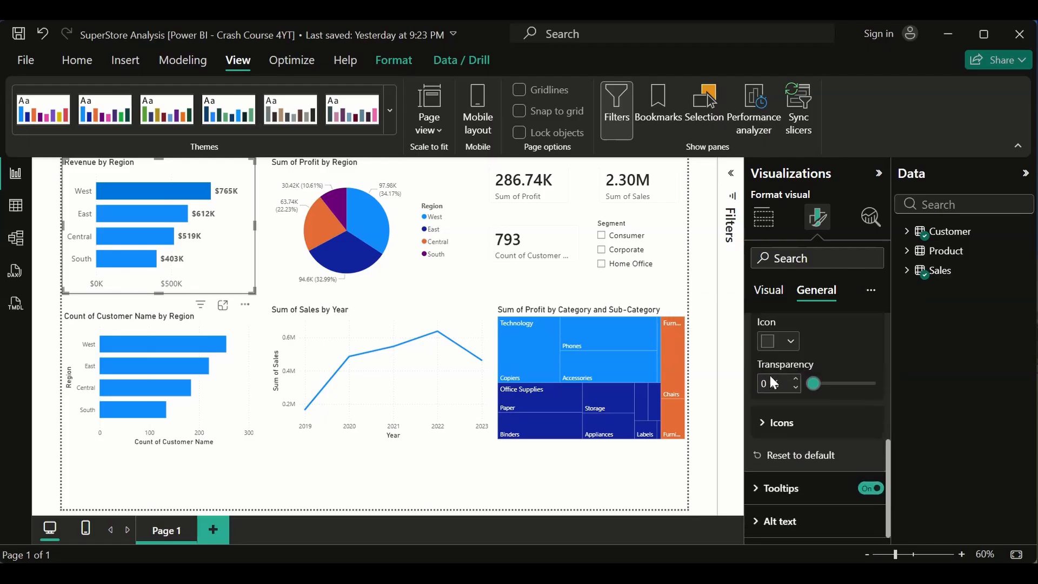
Review which individual header icons can be switched on or off for the chart and collapse the header icons settings
{"action": "left_click", "coordinate": [773, 423]}
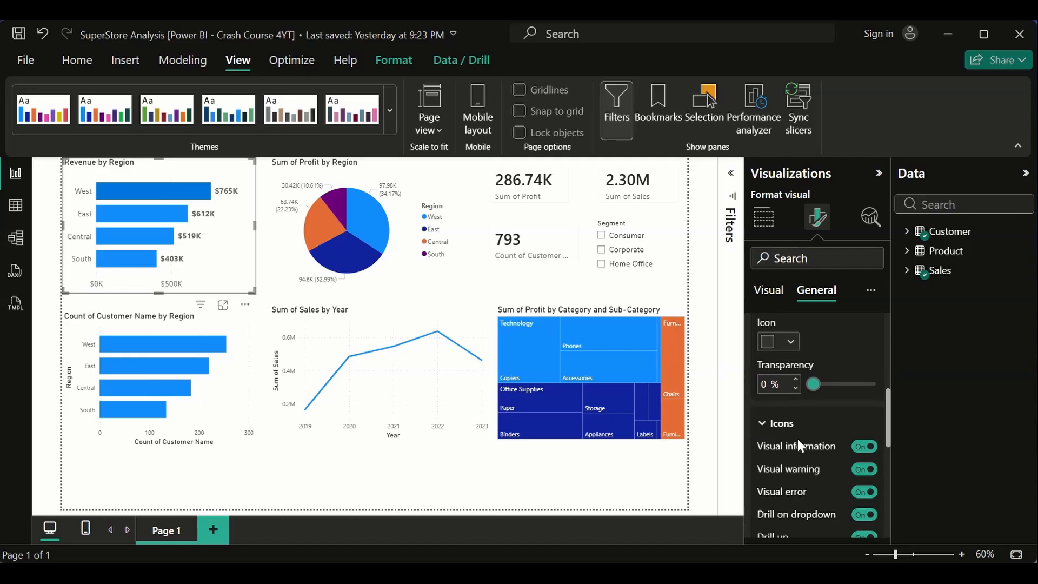
{"action": "scroll", "coordinate": [800, 444], "scroll_direction": "down", "scroll_amount": 2}
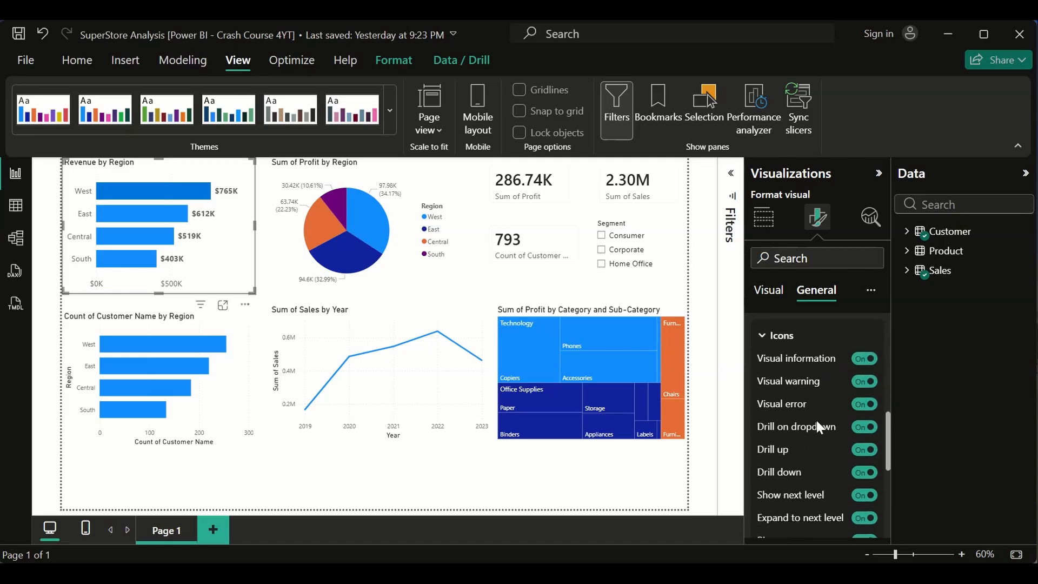
{"action": "scroll", "coordinate": [827, 464], "scroll_direction": "down", "scroll_amount": 5}
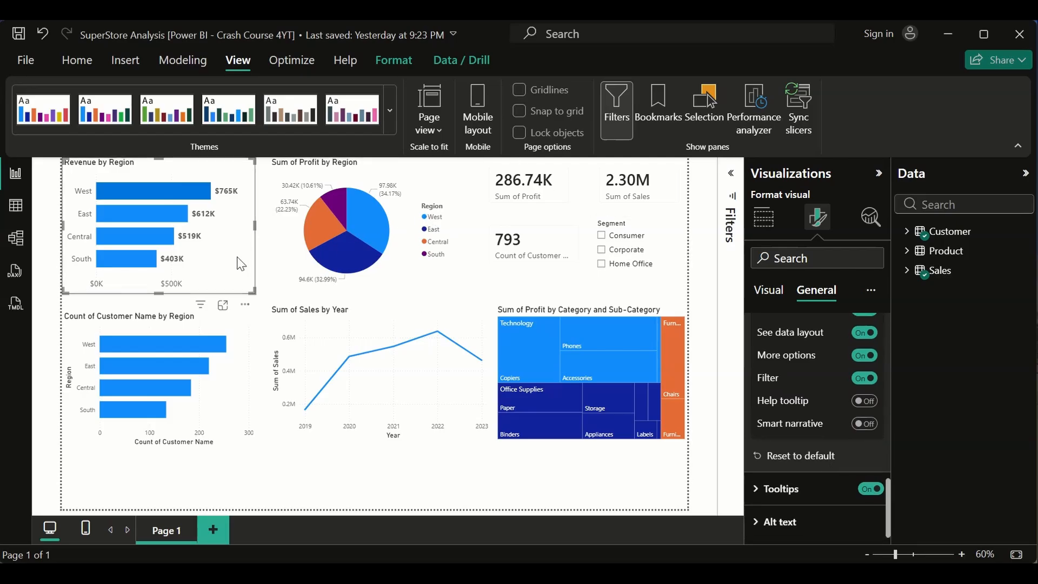
{"action": "mouse_move", "coordinate": [384, 320]}
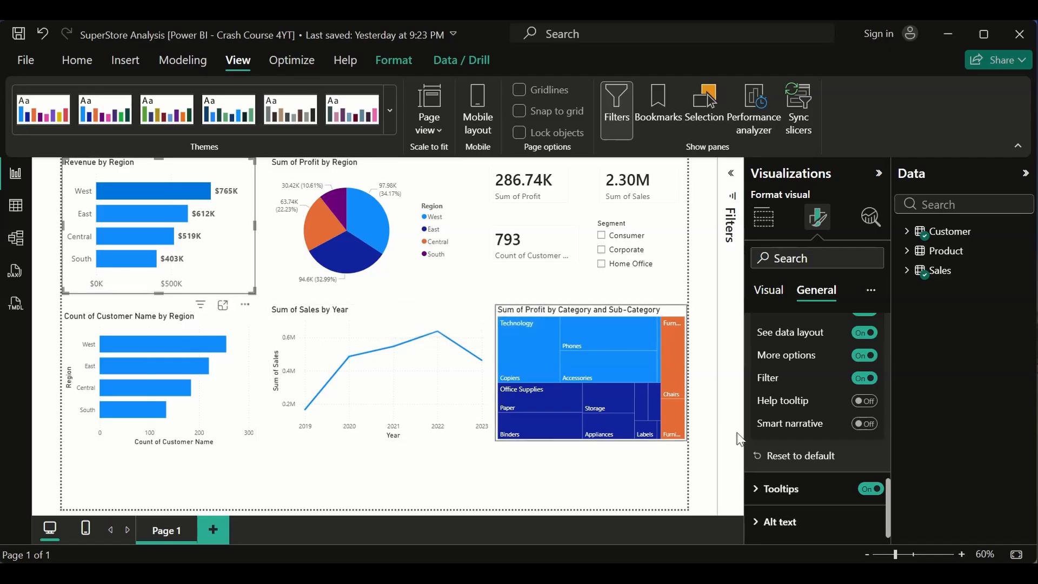
{"action": "scroll", "coordinate": [809, 324], "scroll_direction": "up", "scroll_amount": 5}
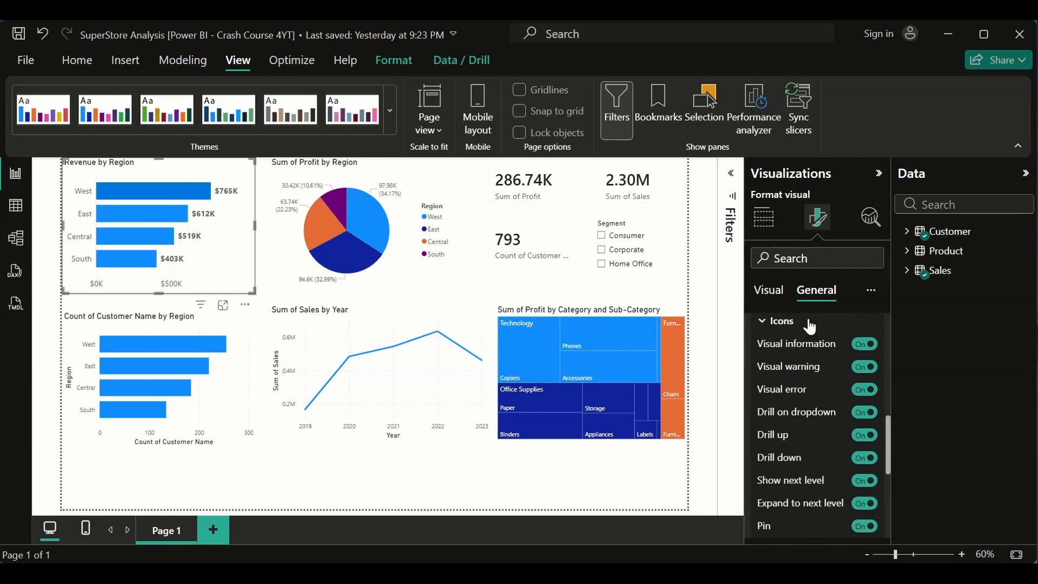
{"action": "scroll", "coordinate": [809, 326], "scroll_direction": "up", "scroll_amount": 3}
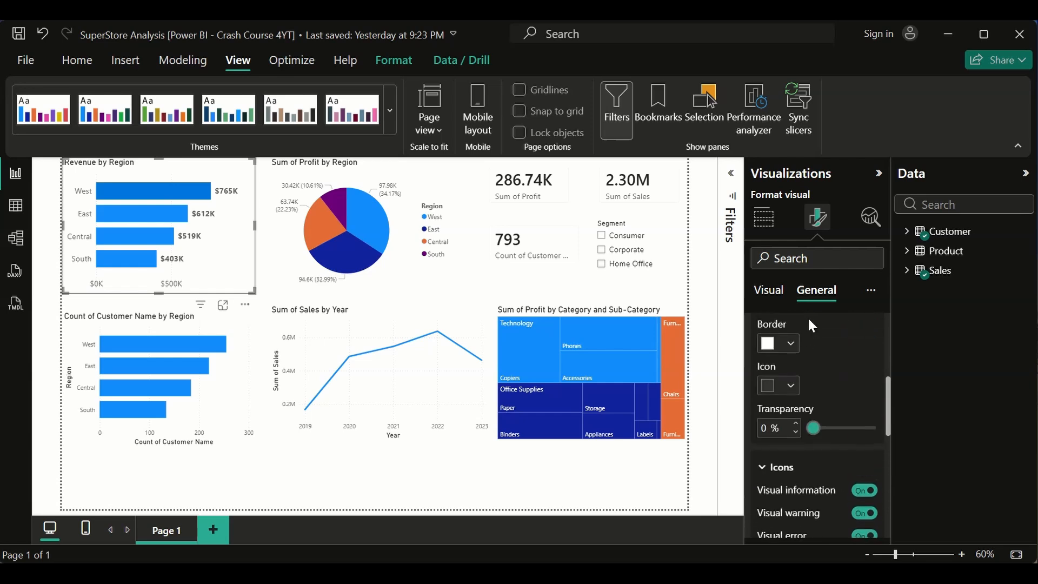
{"action": "left_click", "coordinate": [761, 468]}
{"action": "scroll", "coordinate": [789, 401], "scroll_direction": "up", "scroll_amount": 4}
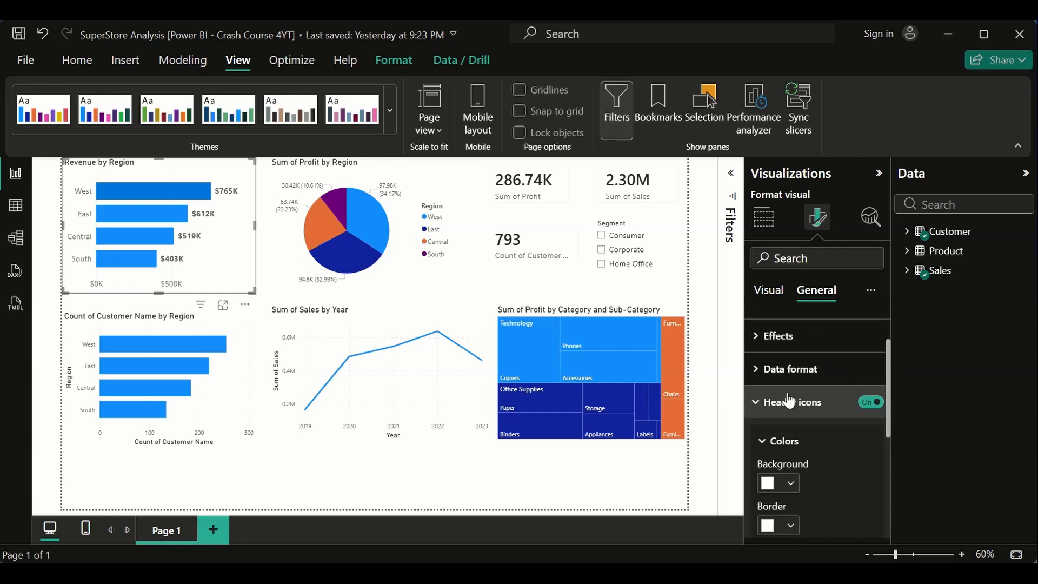
{"action": "left_click", "coordinate": [759, 411]}
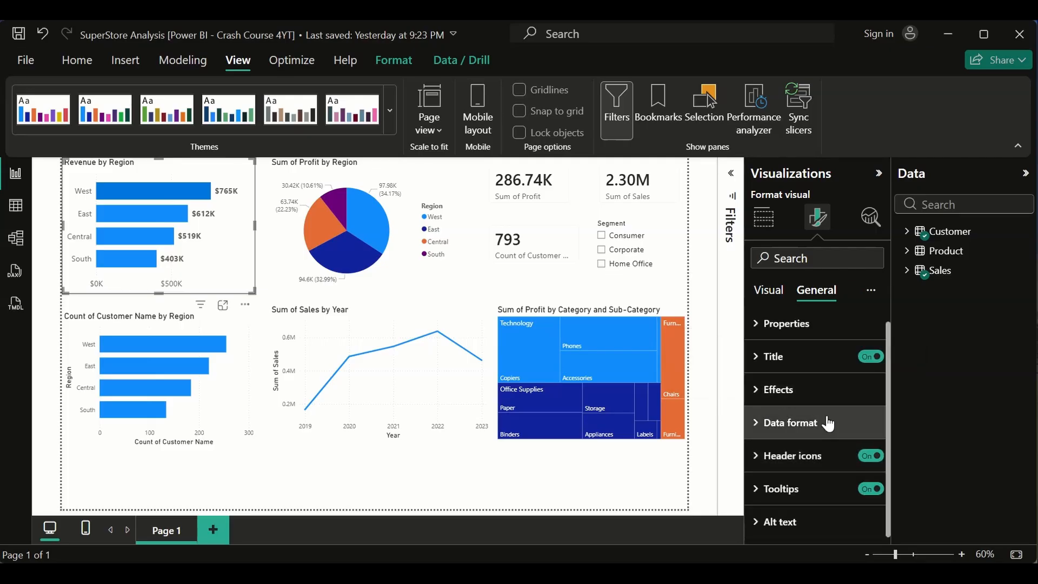
Open the Revenue by Region chart's tooltip settings and review the type, page, text and background options
{"action": "left_click", "coordinate": [758, 495]}
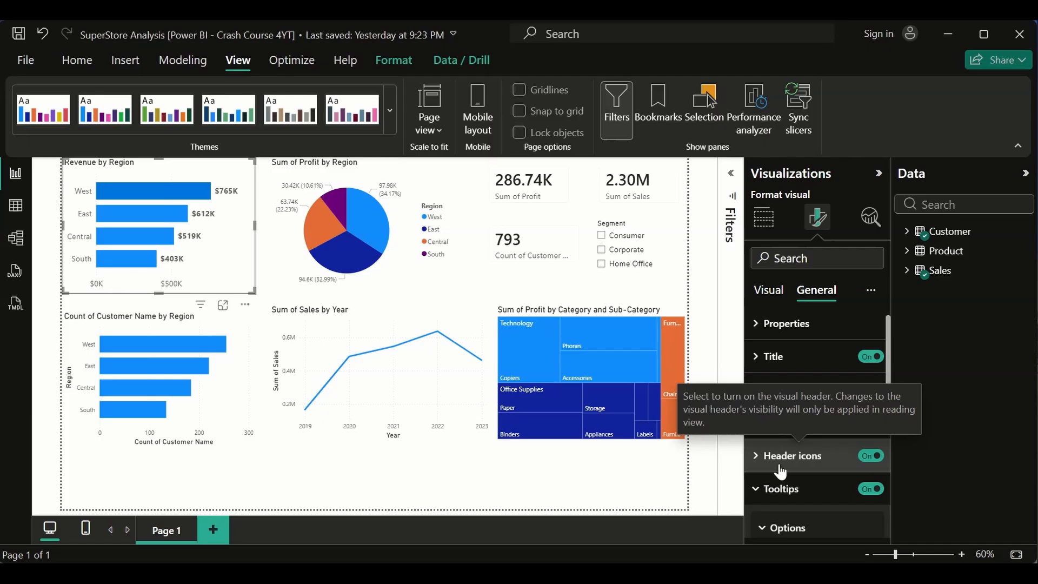
{"action": "left_click", "coordinate": [809, 530]}
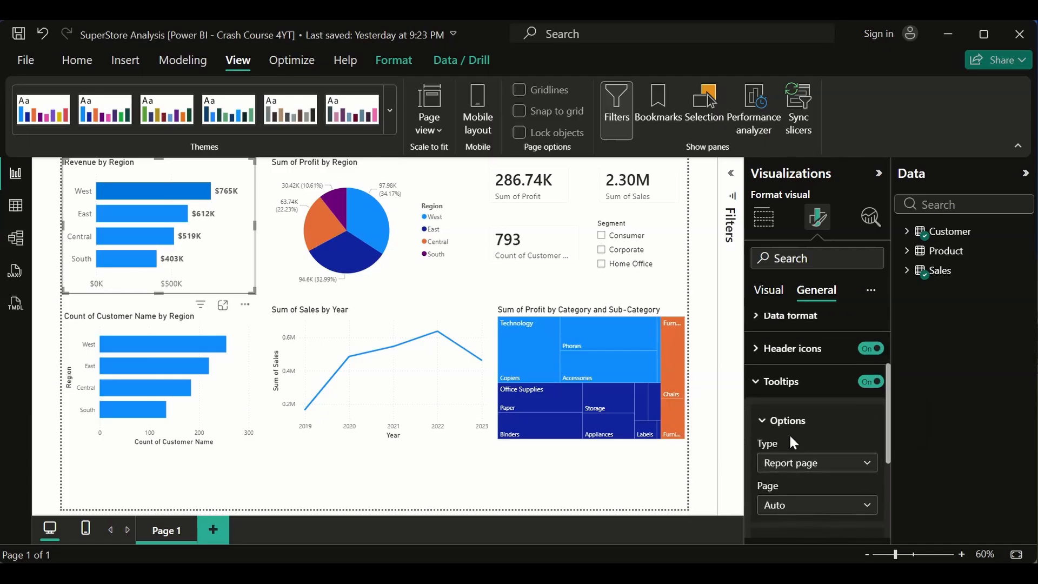
{"action": "scroll", "coordinate": [816, 469], "scroll_direction": "down", "scroll_amount": 2}
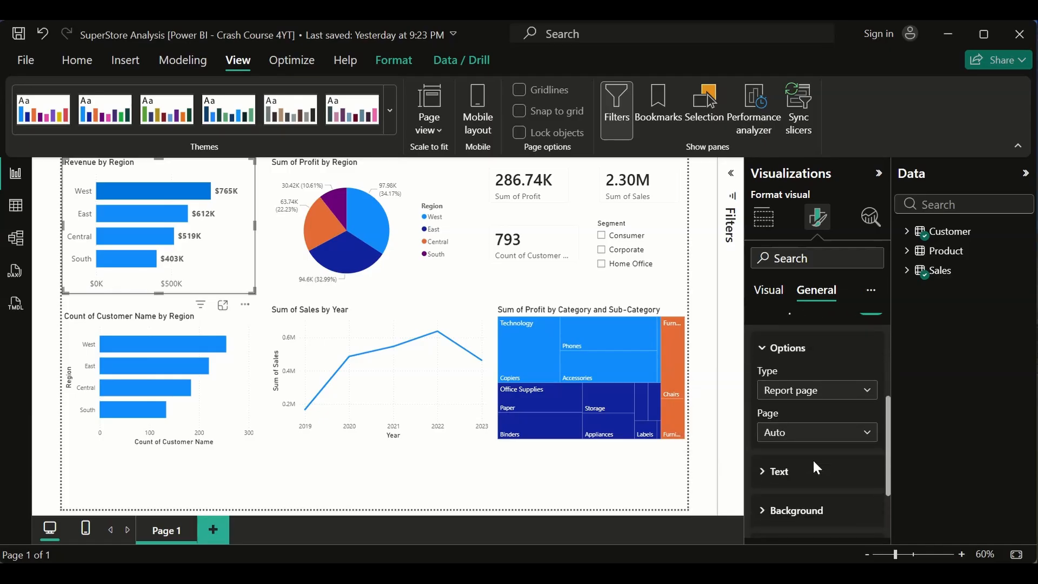
{"action": "mouse_move", "coordinate": [160, 229]}
Locate the tooltip fields in the Revenue by Region chart's build settings and view the West bar's tooltip
{"action": "left_click", "coordinate": [763, 216]}
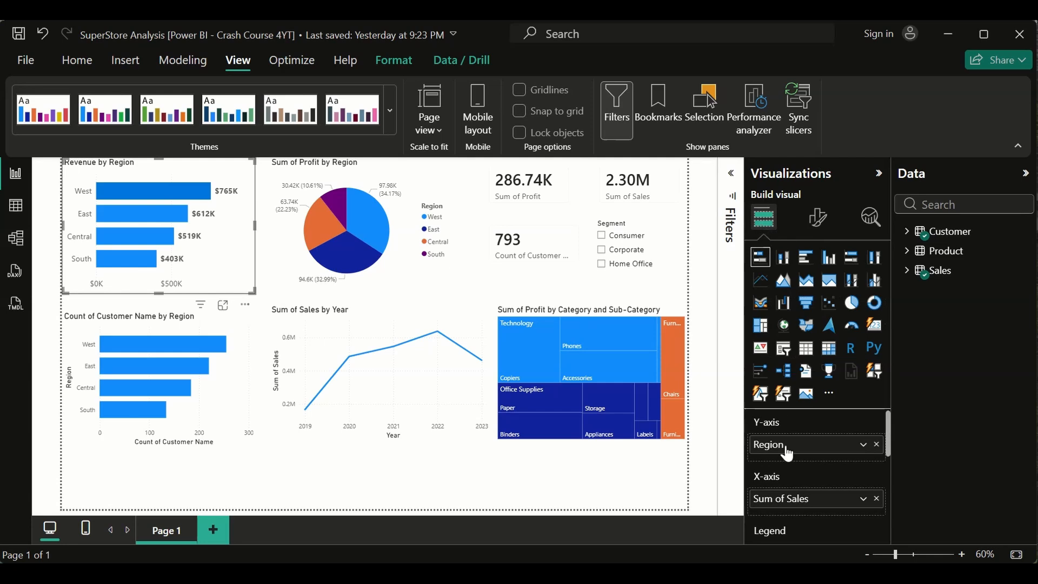
{"action": "scroll", "coordinate": [787, 454], "scroll_direction": "down", "scroll_amount": 5}
{"action": "scroll", "coordinate": [788, 470], "scroll_direction": "down", "scroll_amount": 1}
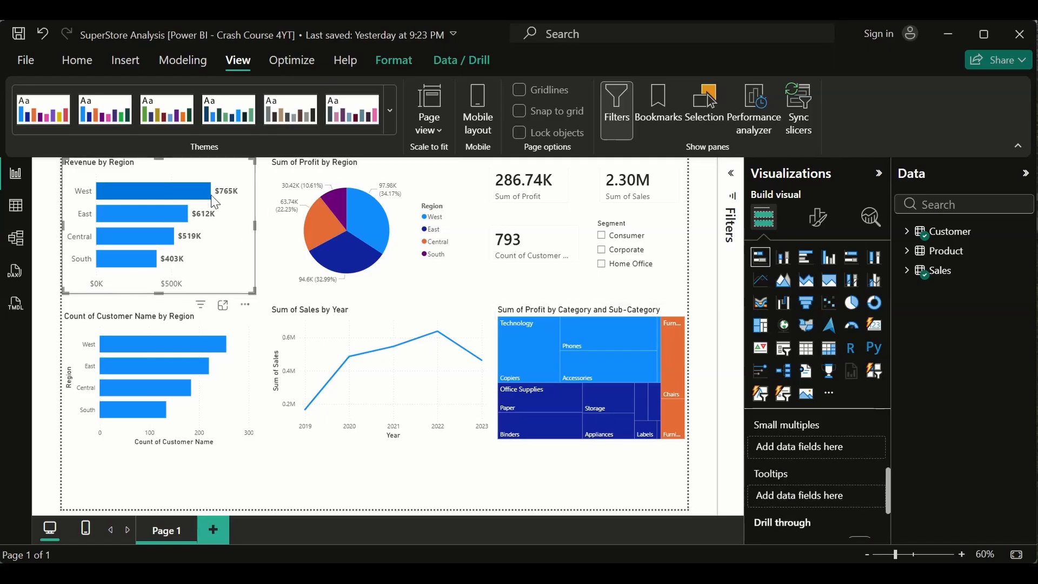
{"action": "mouse_move", "coordinate": [198, 198]}
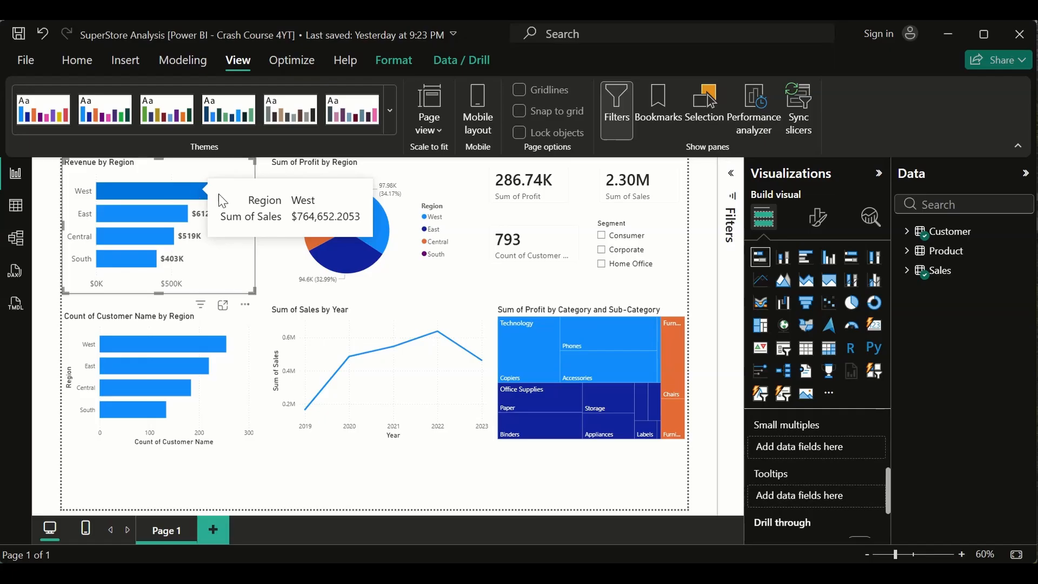
Try Profit as an extra tooltip field on the Revenue by Region chart, check the West bar's tooltip and remove the field
{"action": "left_click", "coordinate": [938, 205]}
{"action": "type", "text": "profi"}
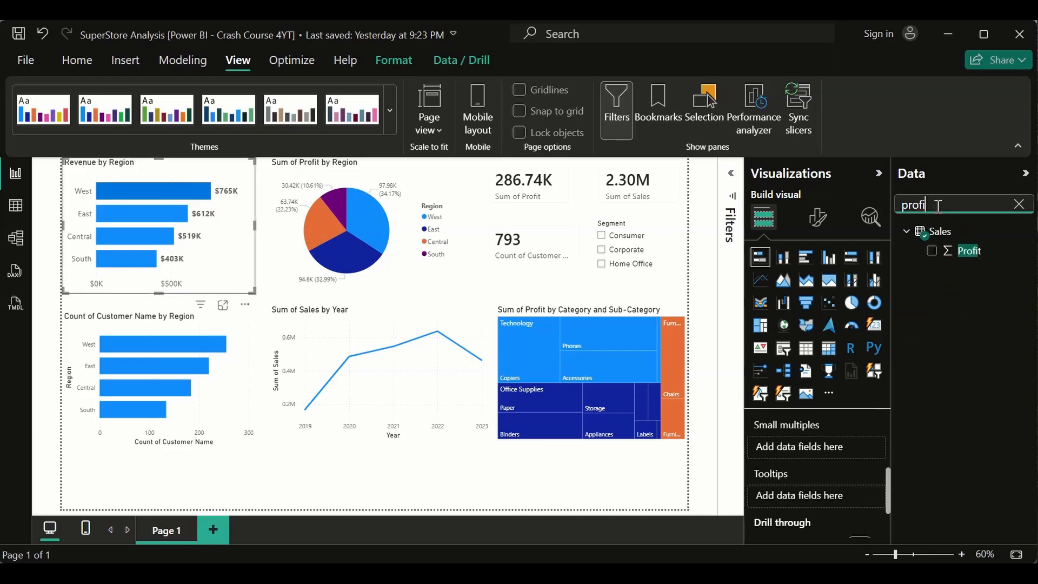
{"action": "left_click_drag", "start_coordinate": [979, 264], "coordinate": [839, 500]}
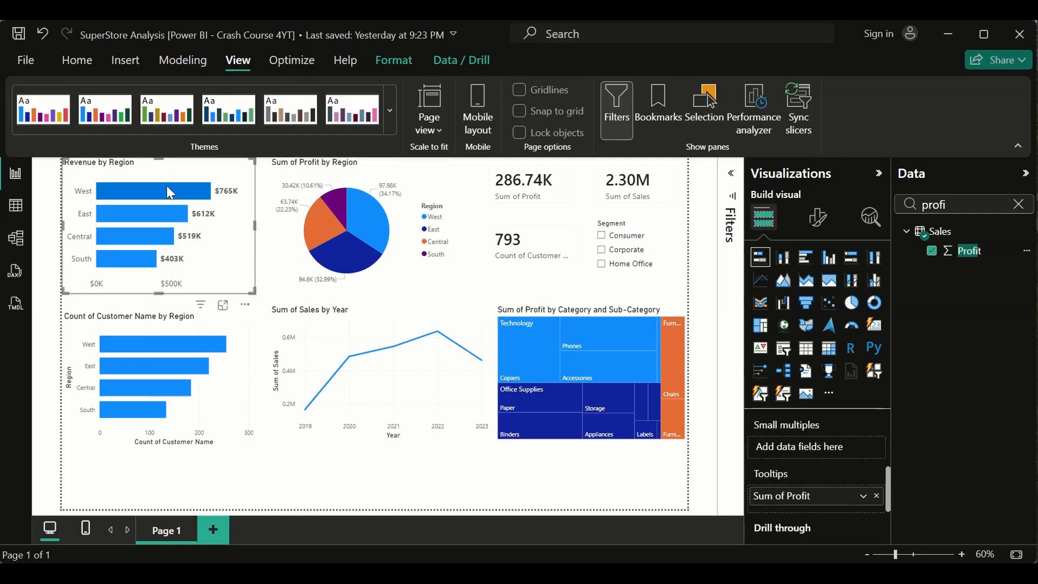
{"action": "mouse_move", "coordinate": [167, 187]}
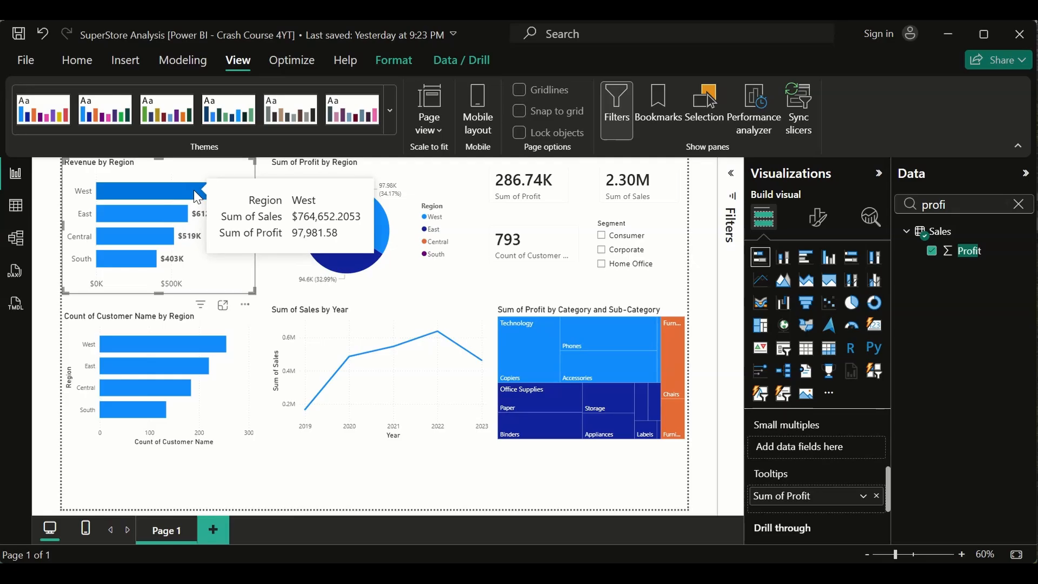
{"action": "left_click_drag", "start_coordinate": [193, 190], "coordinate": [167, 186]}
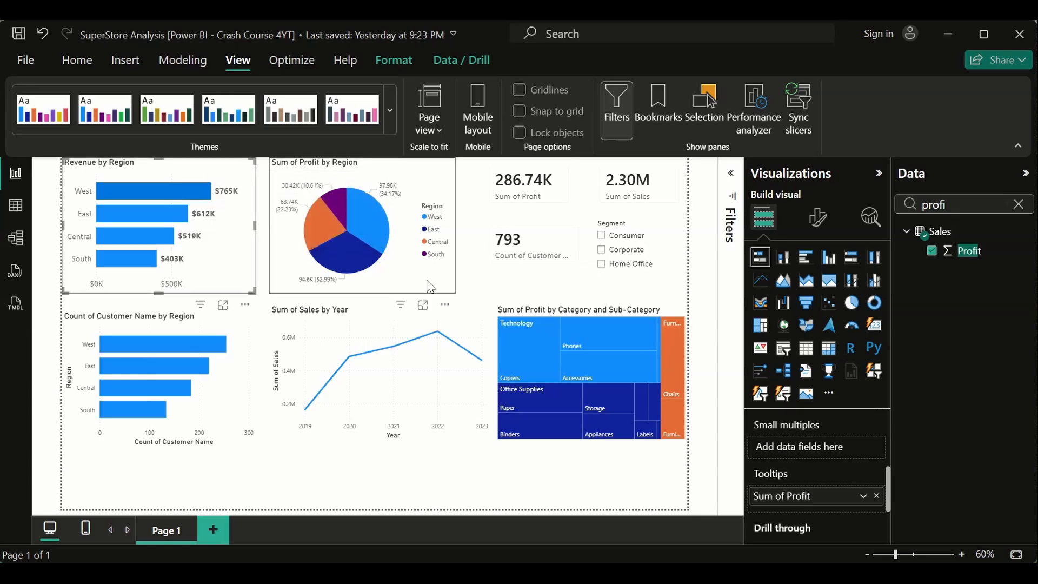
{"action": "left_click", "coordinate": [876, 496]}
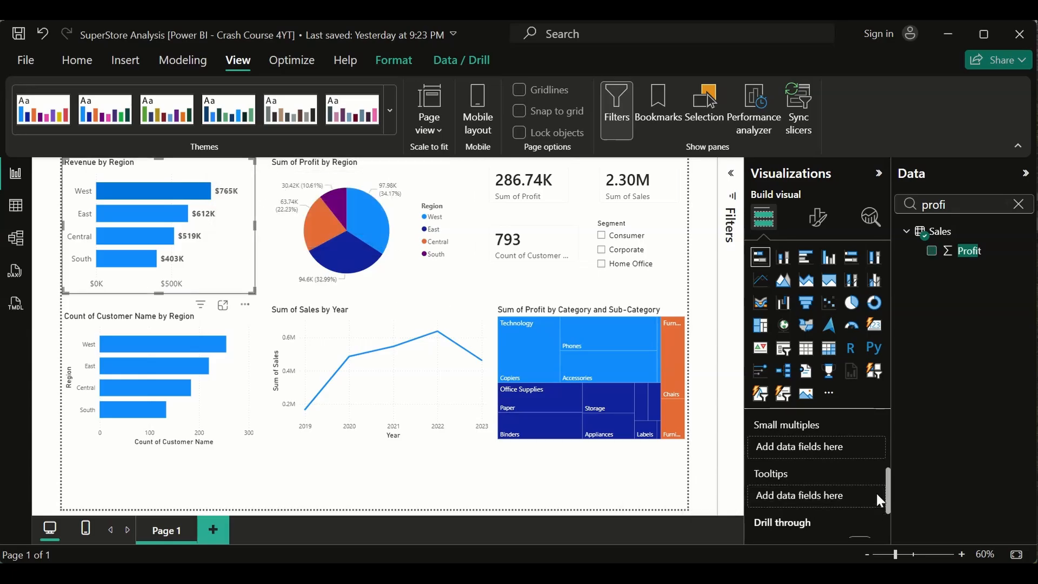
Return to the Revenue by Region chart's general format settings and clear the field search in the data list
{"action": "left_click", "coordinate": [818, 215]}
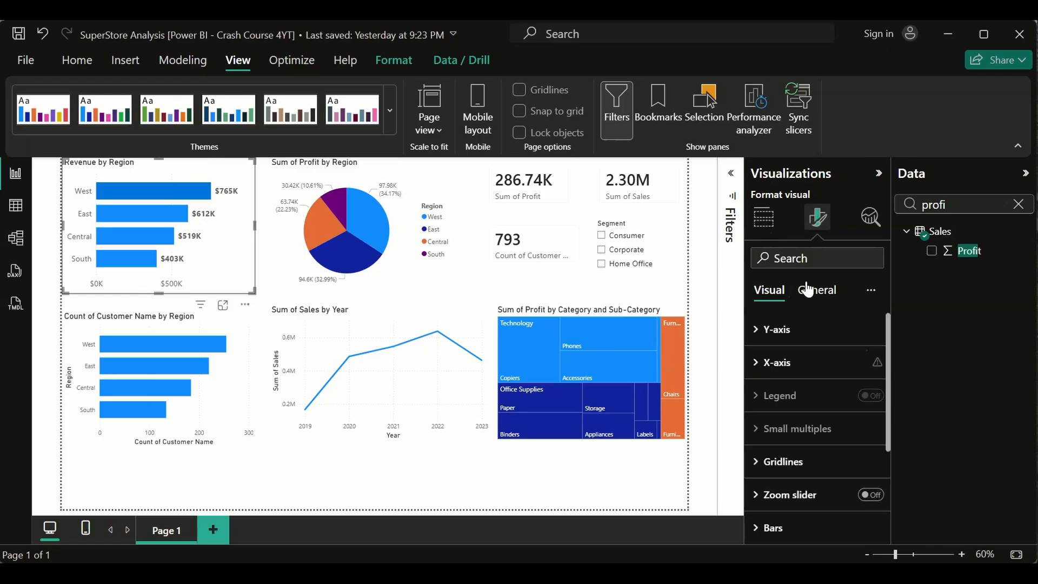
{"action": "left_click", "coordinate": [823, 292]}
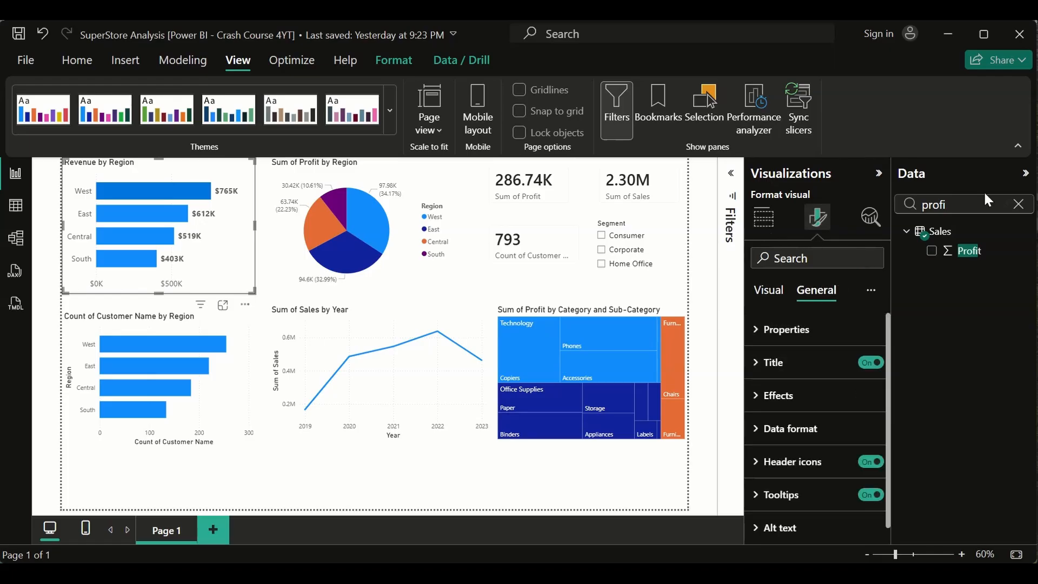
{"action": "left_click", "coordinate": [1019, 204]}
Examine the chart's tooltip settings, including the type choices, page, text formatting, background and actions options
{"action": "scroll", "coordinate": [849, 443], "scroll_direction": "down", "scroll_amount": 2}
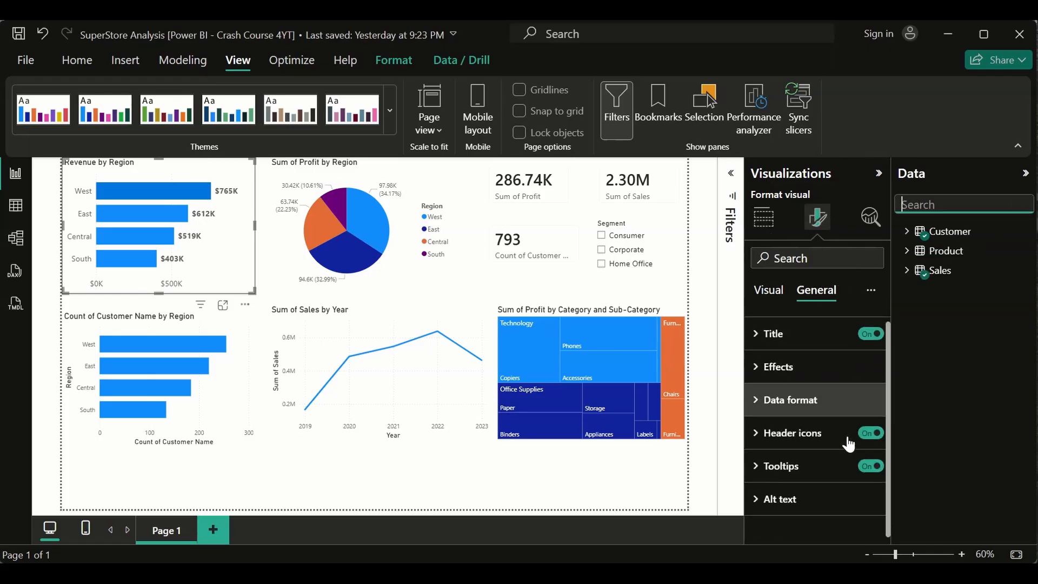
{"action": "left_click", "coordinate": [763, 489]}
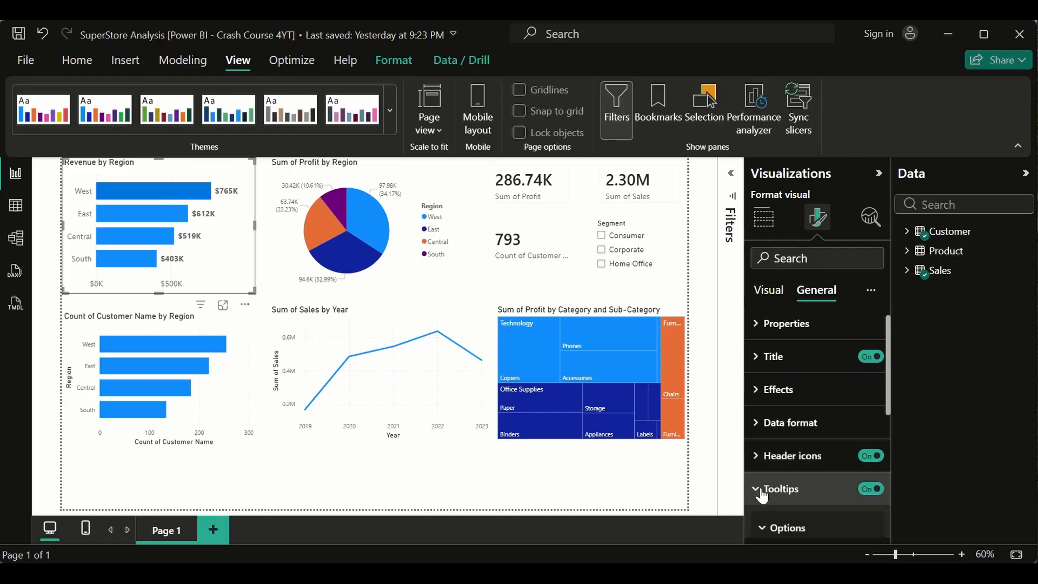
{"action": "scroll", "coordinate": [785, 507], "scroll_direction": "down", "scroll_amount": 2}
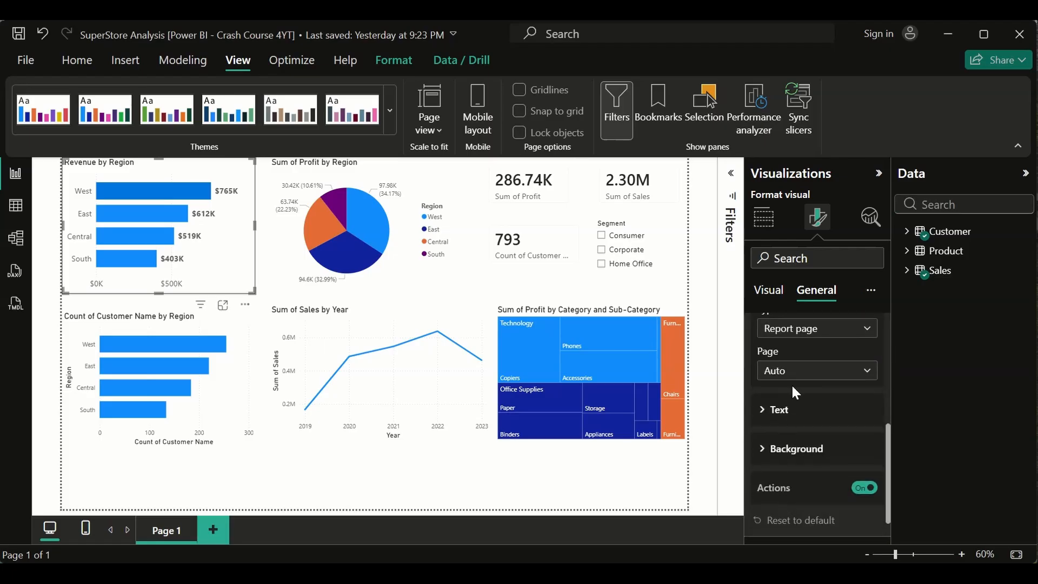
{"action": "left_click", "coordinate": [817, 377]}
{"action": "left_click", "coordinate": [830, 336]}
{"action": "left_click", "coordinate": [829, 333]}
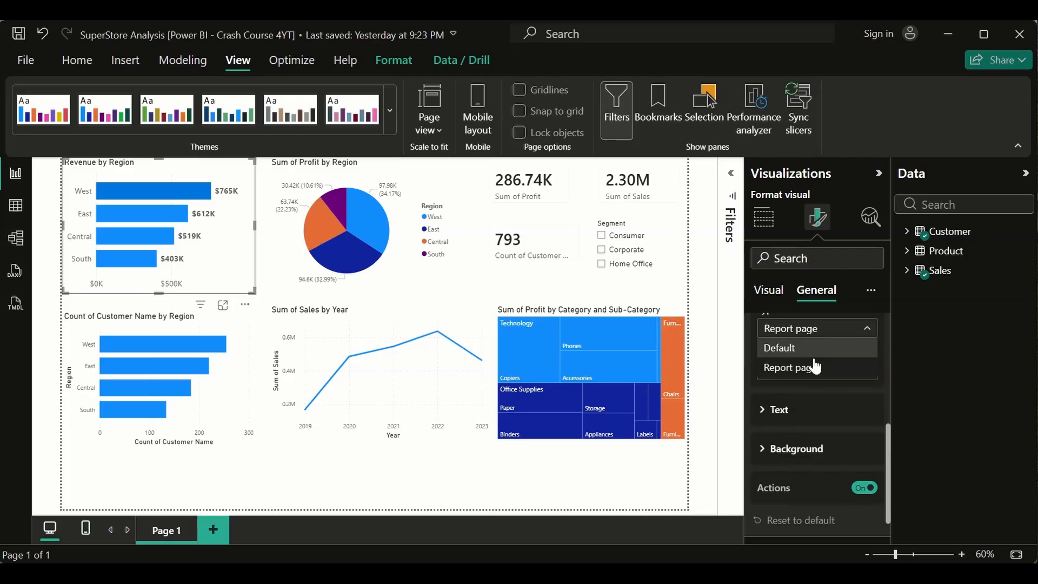
{"action": "left_click", "coordinate": [834, 415]}
{"action": "left_click", "coordinate": [764, 411]}
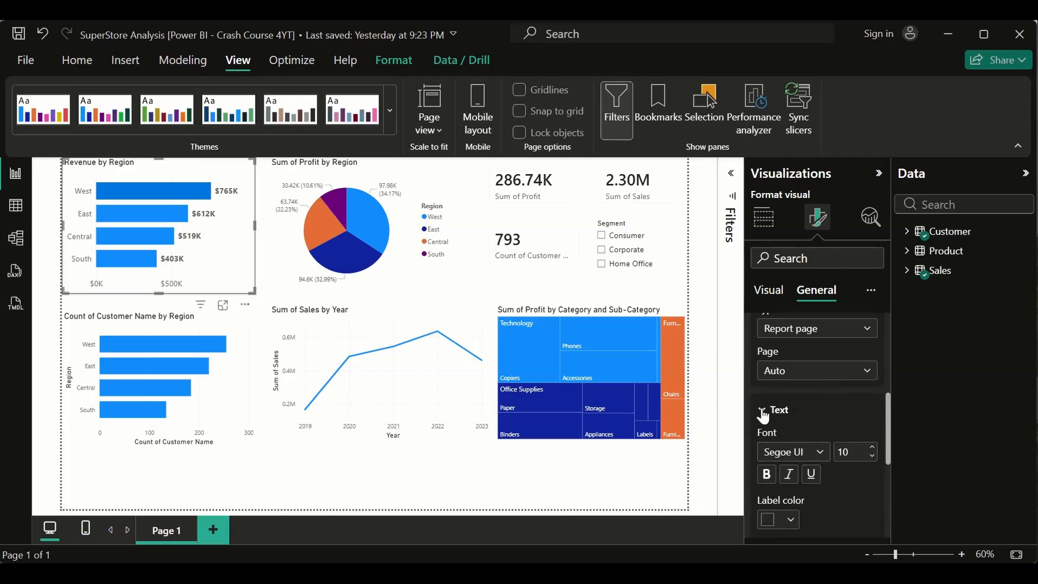
{"action": "left_click", "coordinate": [764, 412]}
{"action": "scroll", "coordinate": [794, 448], "scroll_direction": "down", "scroll_amount": 1}
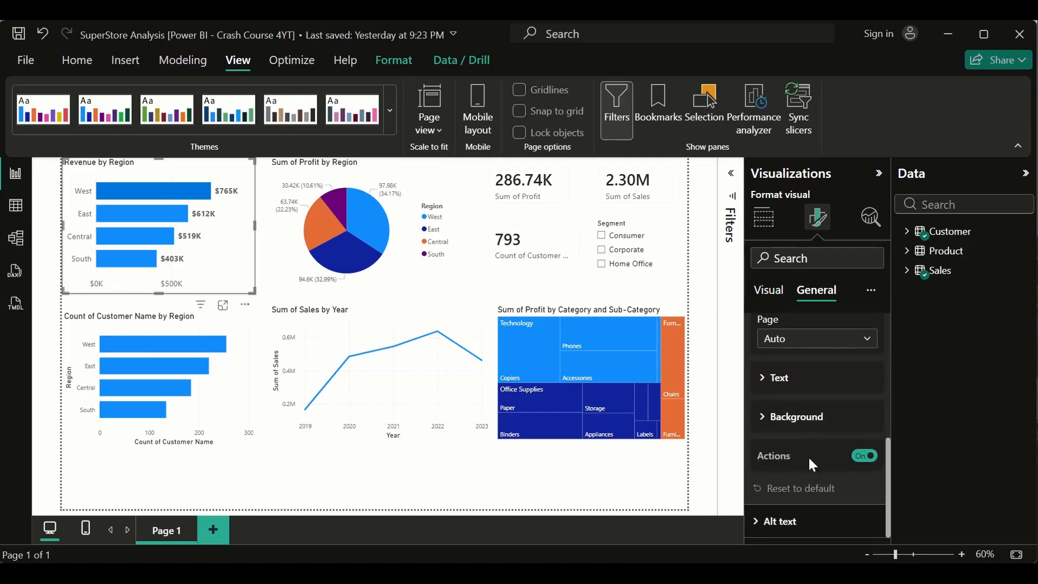
{"action": "scroll", "coordinate": [818, 421], "scroll_direction": "up", "scroll_amount": 4}
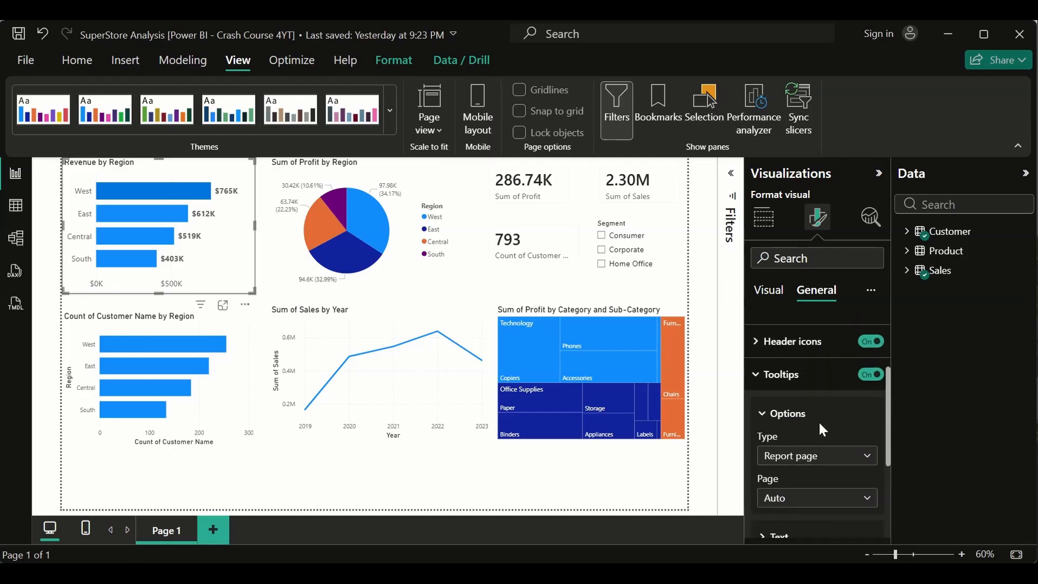
Collapse the tooltip settings and look at the chart's alt text setting
{"action": "left_click", "coordinate": [758, 374]}
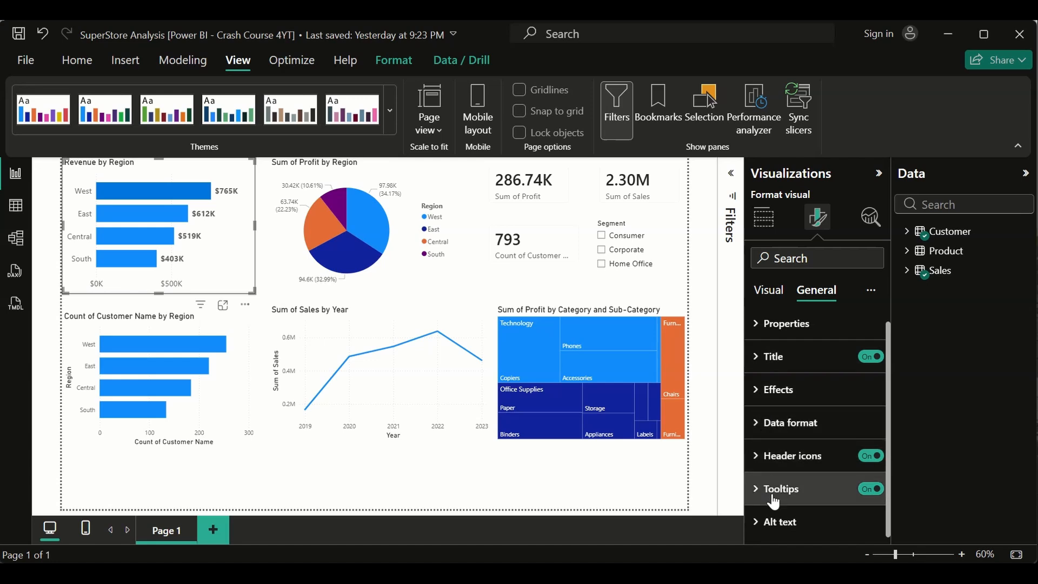
{"action": "left_click", "coordinate": [759, 523]}
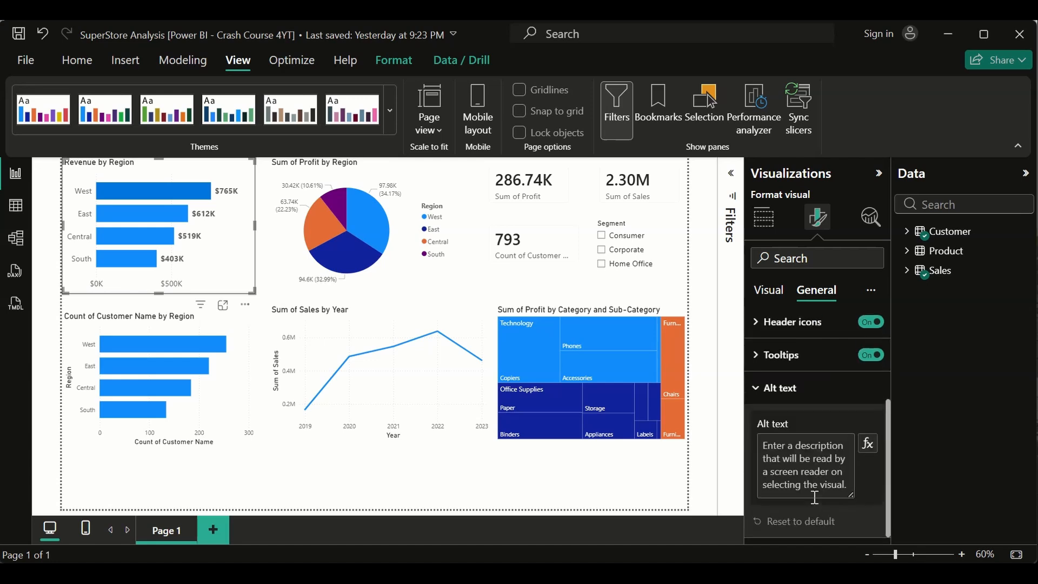
{"action": "left_click", "coordinate": [755, 391]}
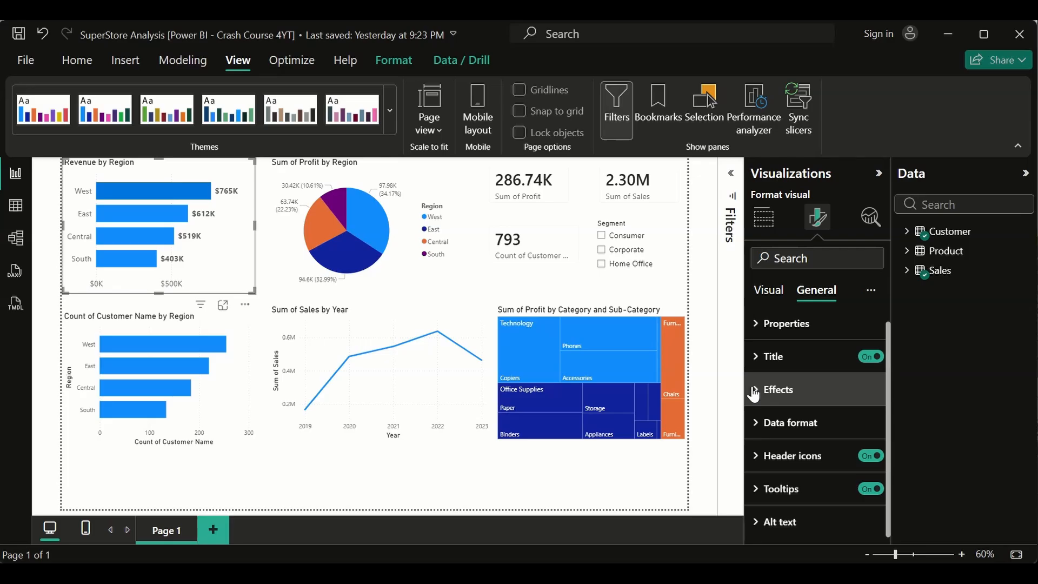
Review the options for resetting all format settings and for expanding or collapsing all categories, without applying any
{"action": "left_click", "coordinate": [872, 291]}
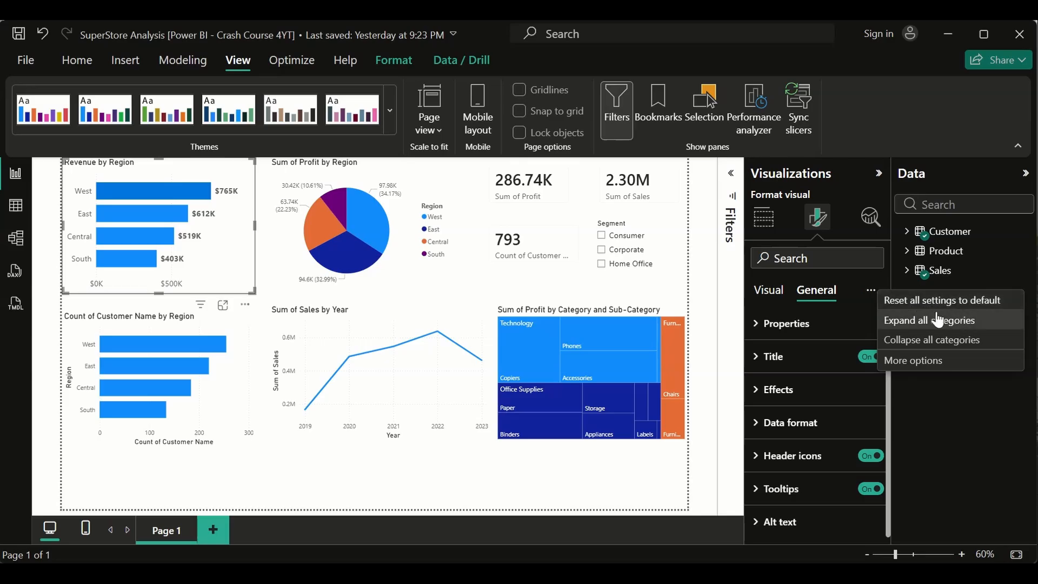
{"action": "left_click", "coordinate": [853, 303]}
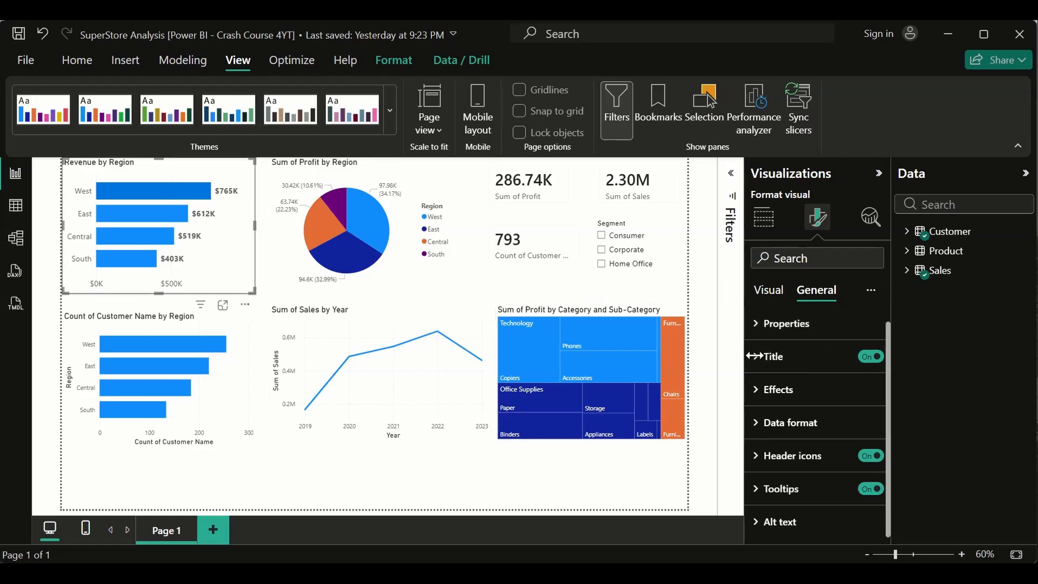
{"action": "left_click", "coordinate": [871, 291]}
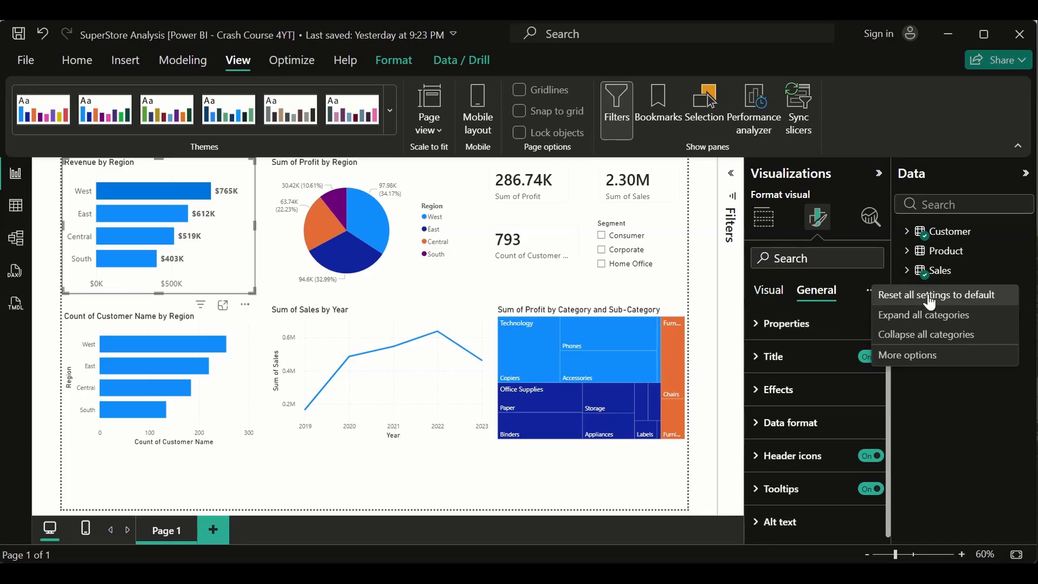
{"action": "left_click", "coordinate": [971, 441]}
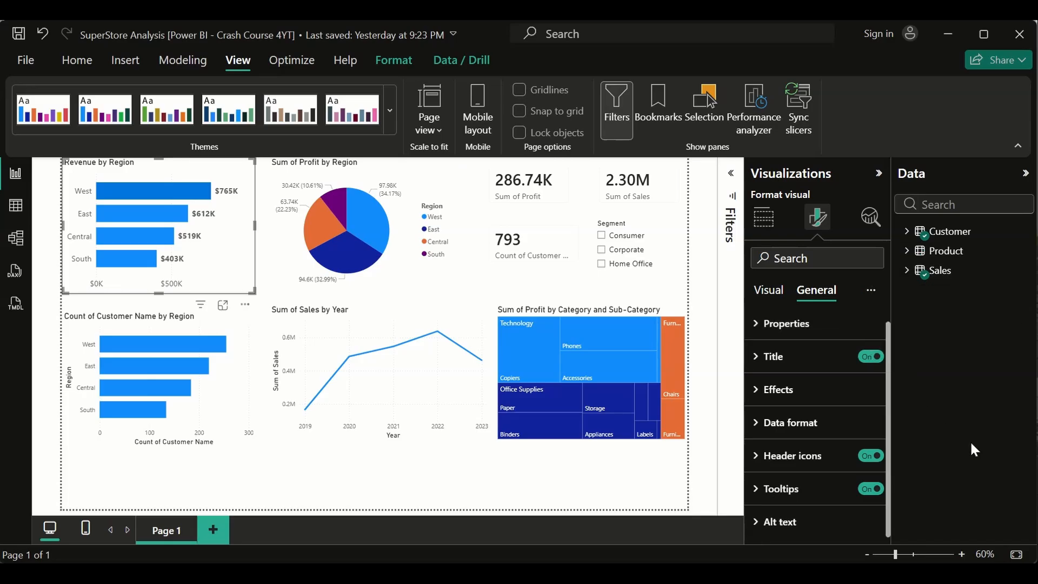
{"action": "left_click", "coordinate": [871, 292]}
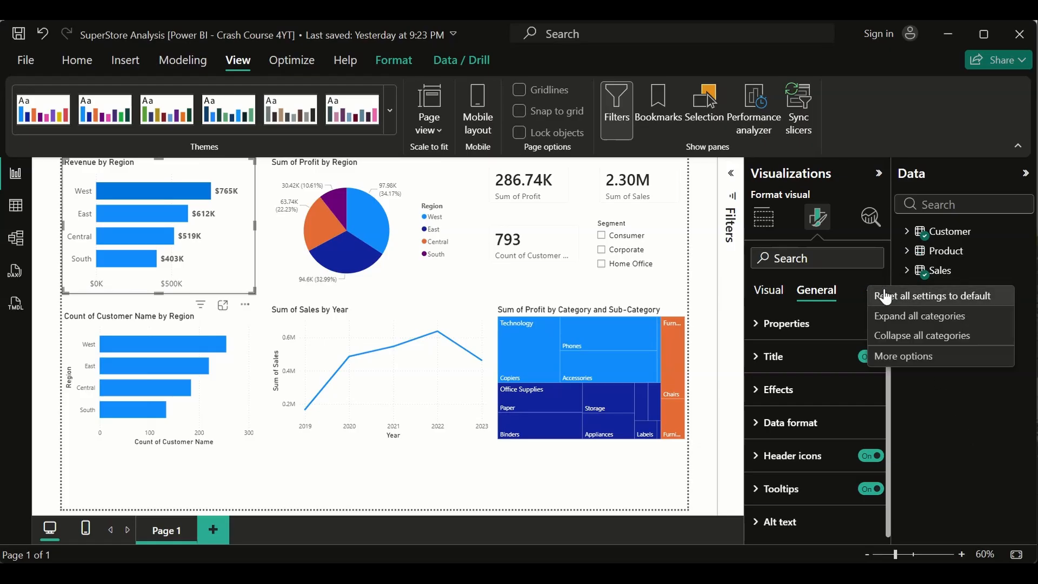
{"action": "left_click", "coordinate": [929, 411]}
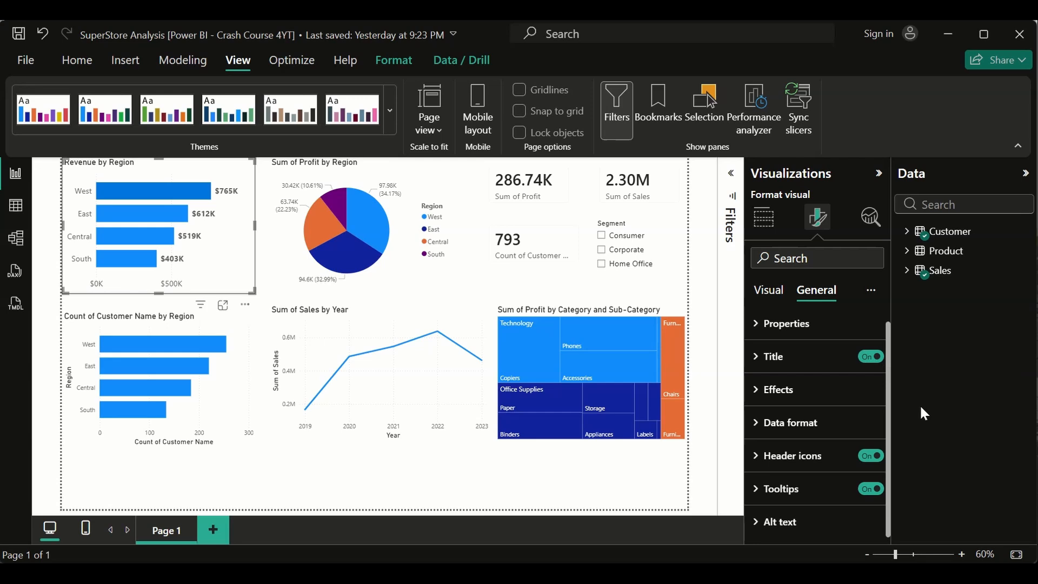
Try Top left stacked as the legend position of the Sum of Profit by Region pie chart, and set it to Top left
{"action": "mouse_move", "coordinate": [335, 248]}
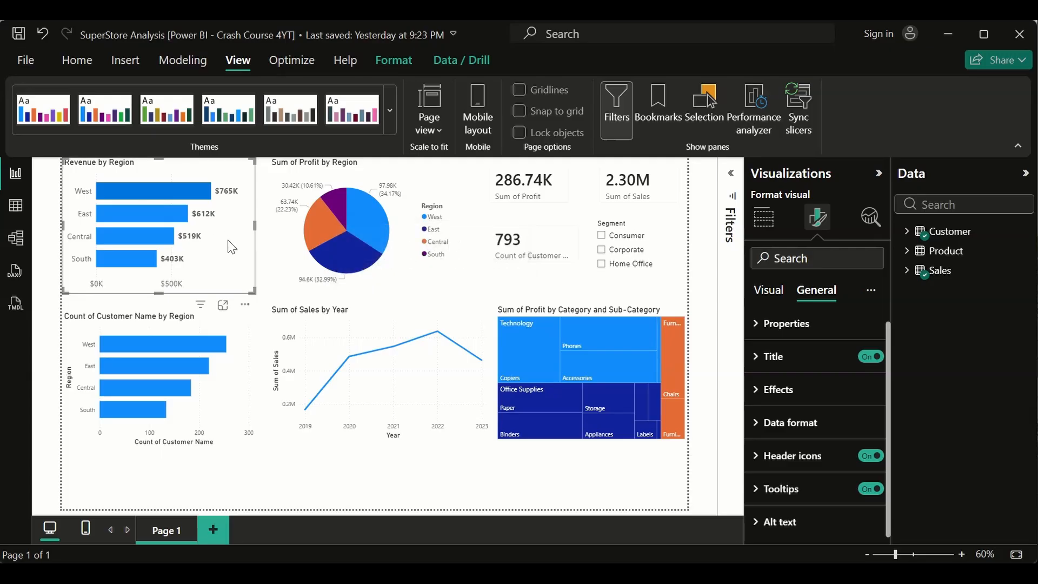
{"action": "left_click", "coordinate": [306, 263]}
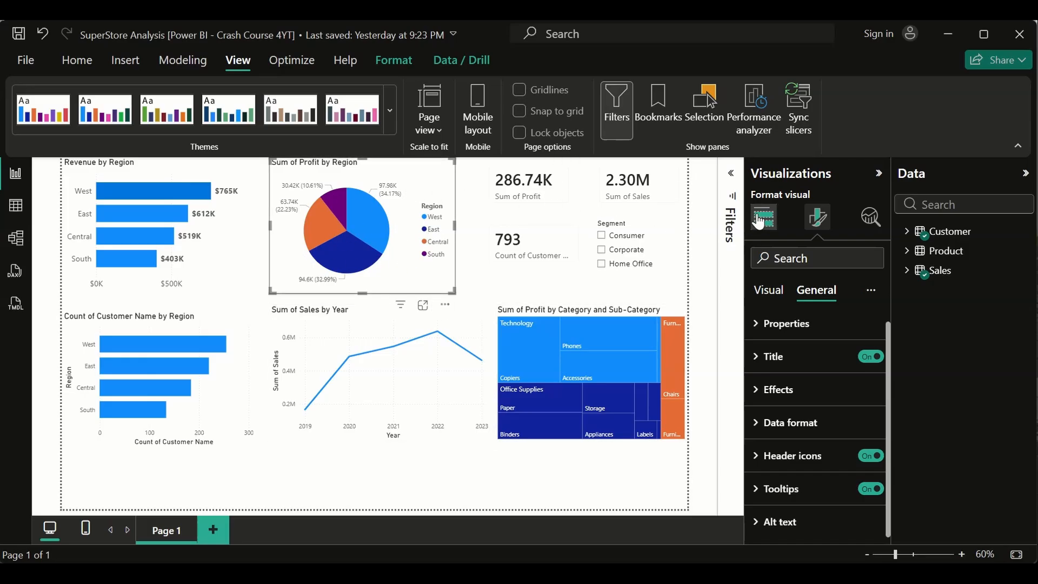
{"action": "left_click", "coordinate": [764, 292]}
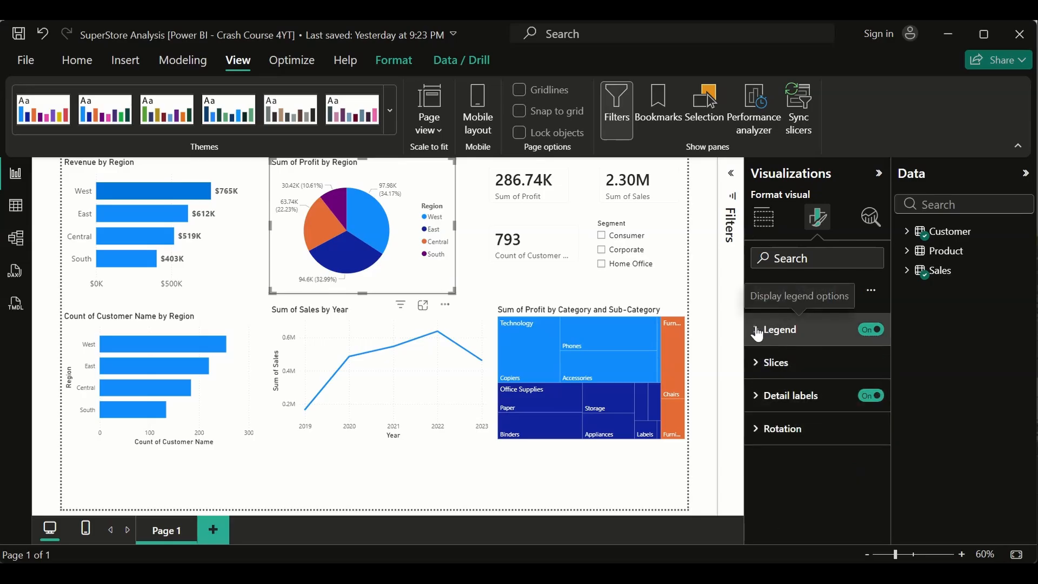
{"action": "left_click", "coordinate": [758, 330]}
{"action": "left_click", "coordinate": [797, 421]}
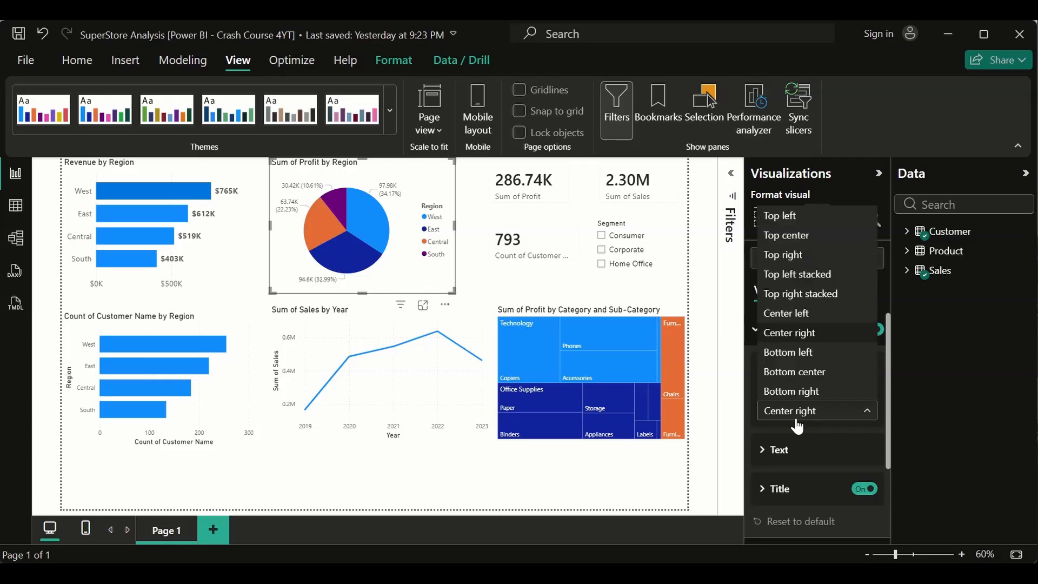
{"action": "left_click", "coordinate": [813, 275]}
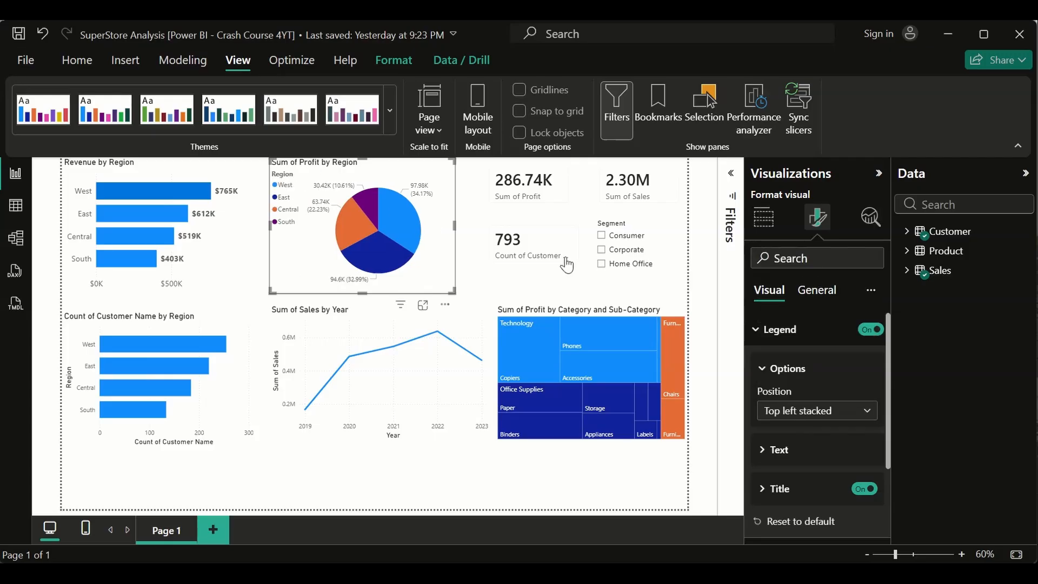
{"action": "left_click", "coordinate": [853, 419]}
{"action": "left_click", "coordinate": [790, 216]}
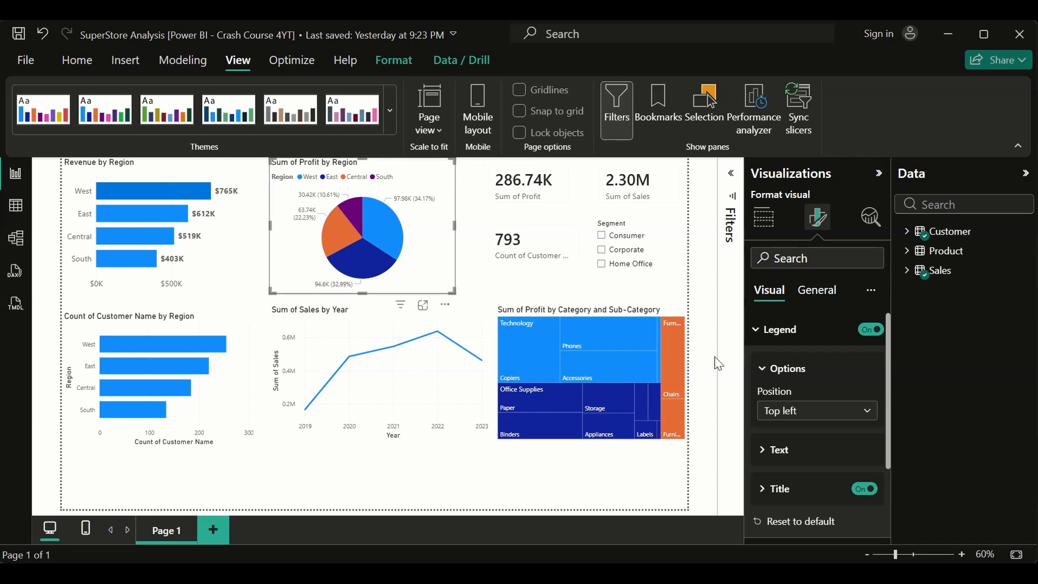
{"action": "left_click", "coordinate": [802, 411]}
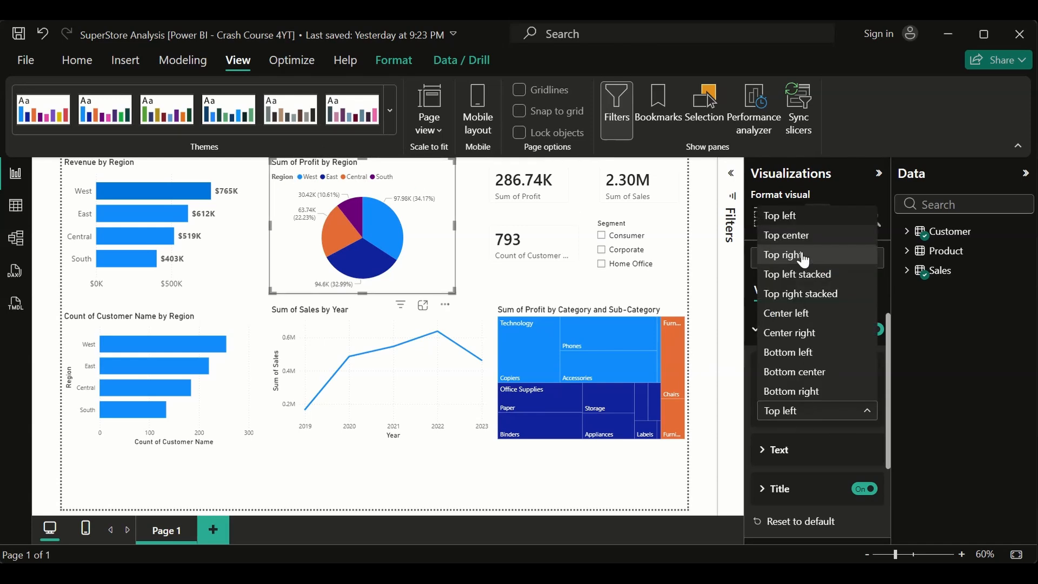
{"action": "left_click", "coordinate": [841, 430]}
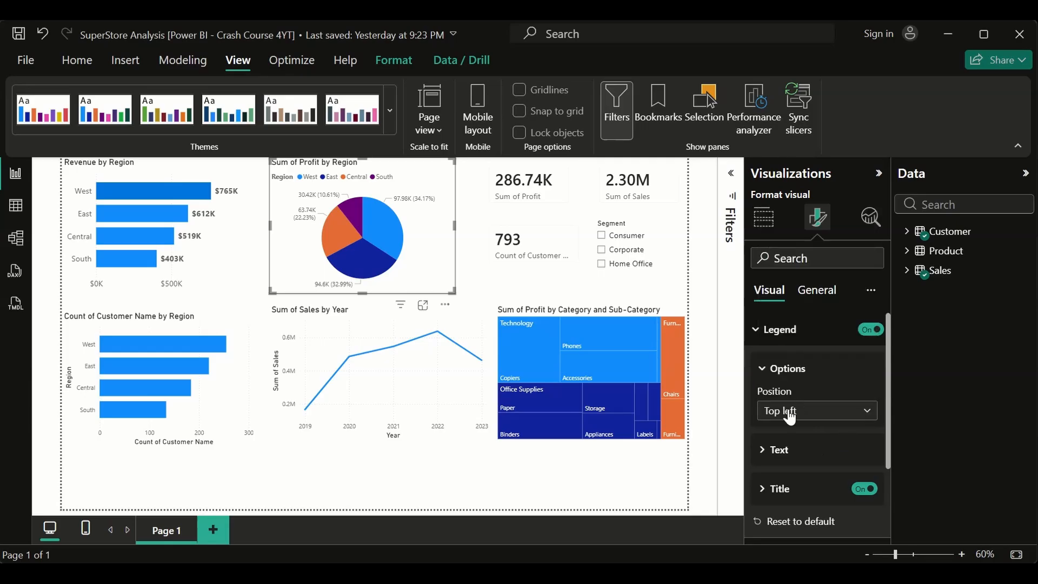
Open the text formatting options of the pie chart's legend
{"action": "left_click", "coordinate": [775, 451]}
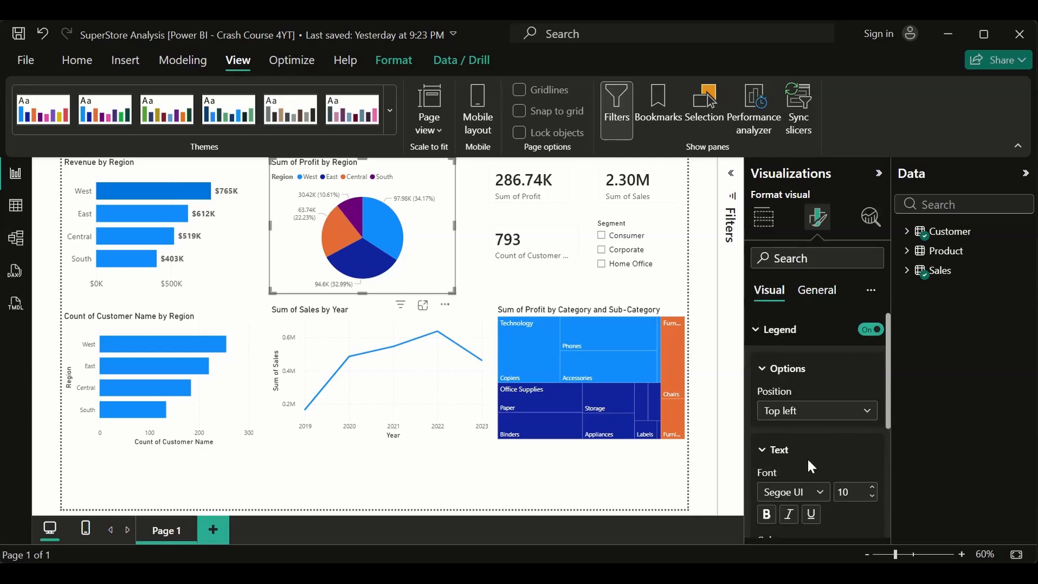
{"action": "scroll", "coordinate": [807, 457], "scroll_direction": "down", "scroll_amount": 1}
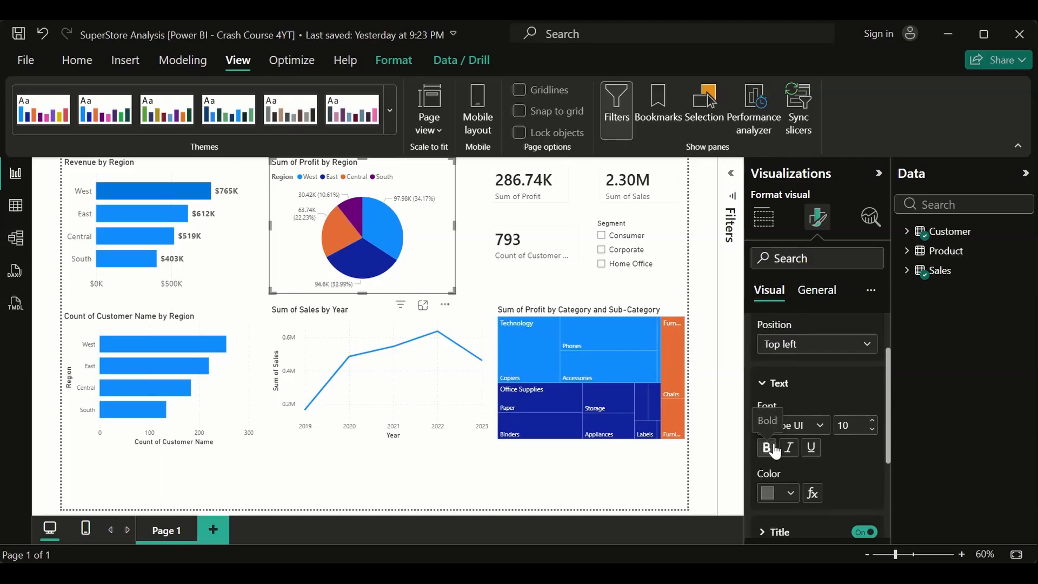
Try hiding the pie chart's legend title, switch it back on, and close the legend settings
{"action": "left_click", "coordinate": [761, 385]}
{"action": "scroll", "coordinate": [790, 367], "scroll_direction": "up", "scroll_amount": 2}
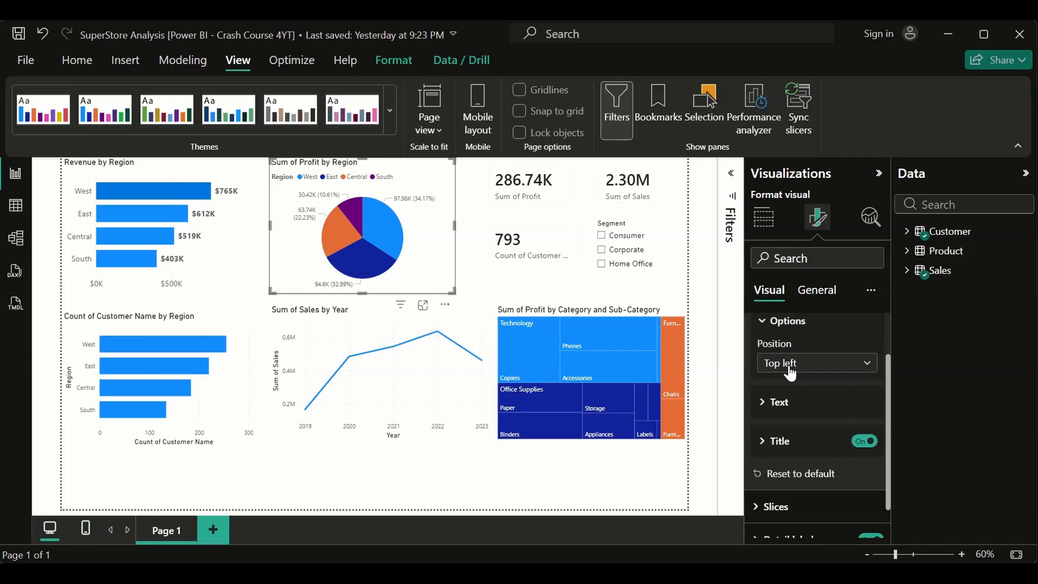
{"action": "scroll", "coordinate": [790, 373], "scroll_direction": "up", "scroll_amount": 1}
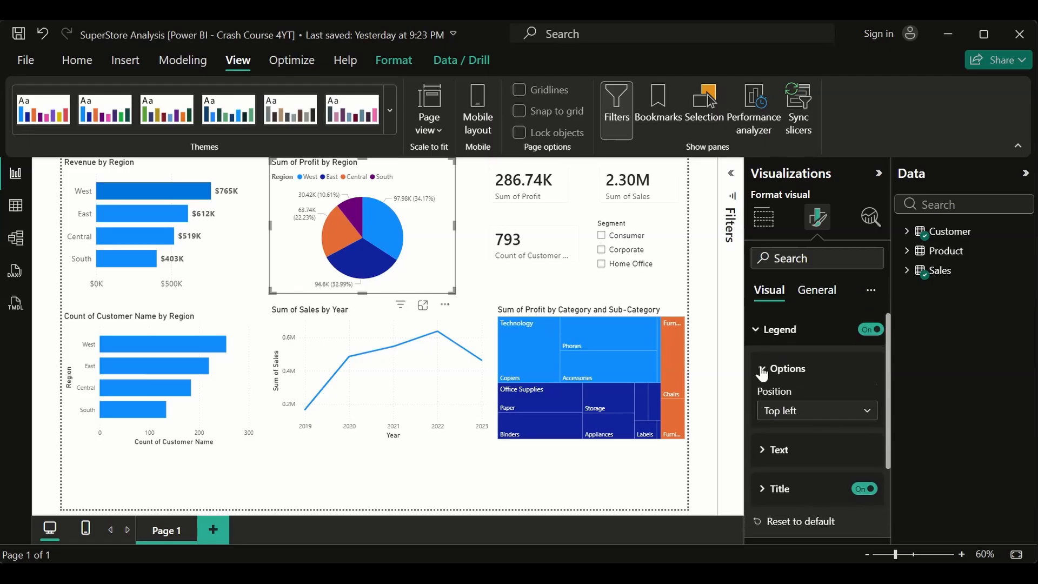
{"action": "left_click", "coordinate": [764, 371]}
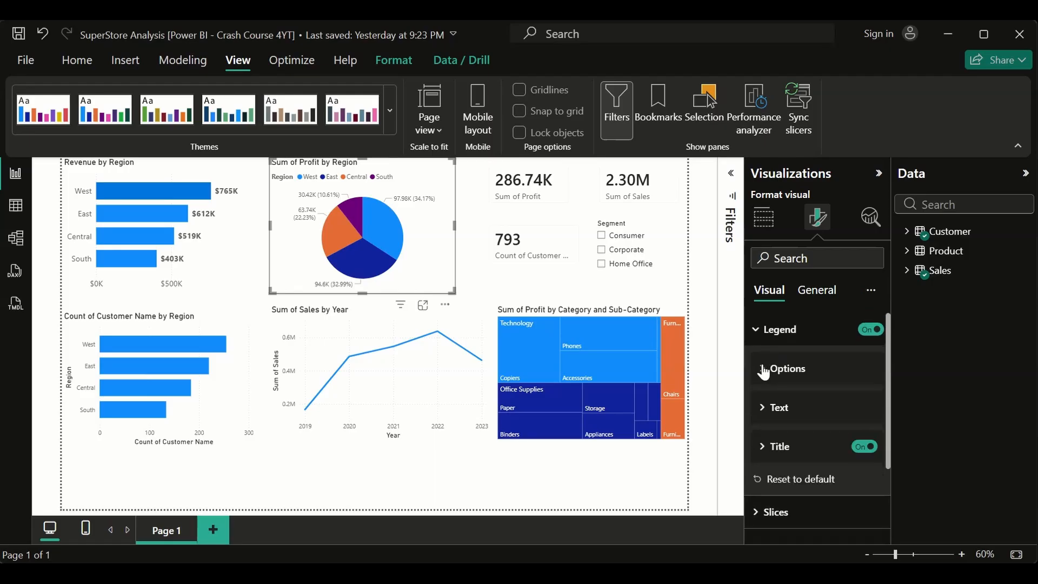
{"action": "left_click", "coordinate": [757, 448]}
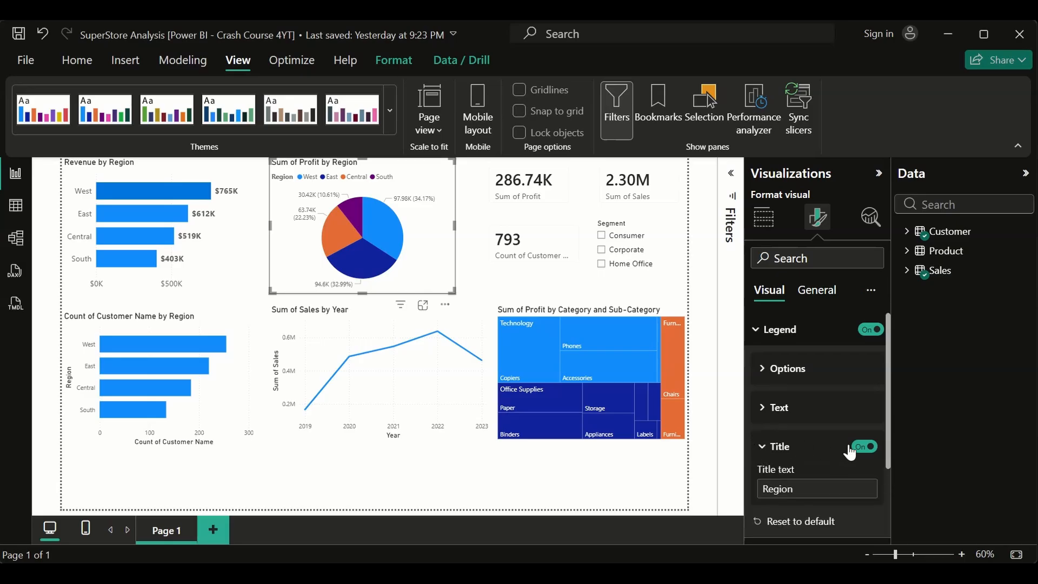
{"action": "left_click", "coordinate": [868, 447]}
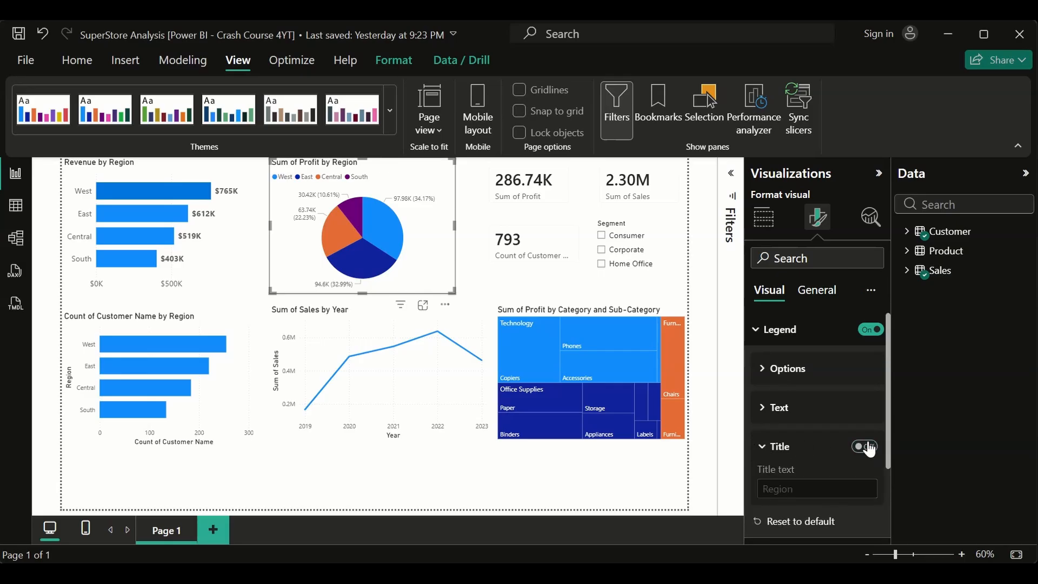
{"action": "left_click", "coordinate": [868, 447]}
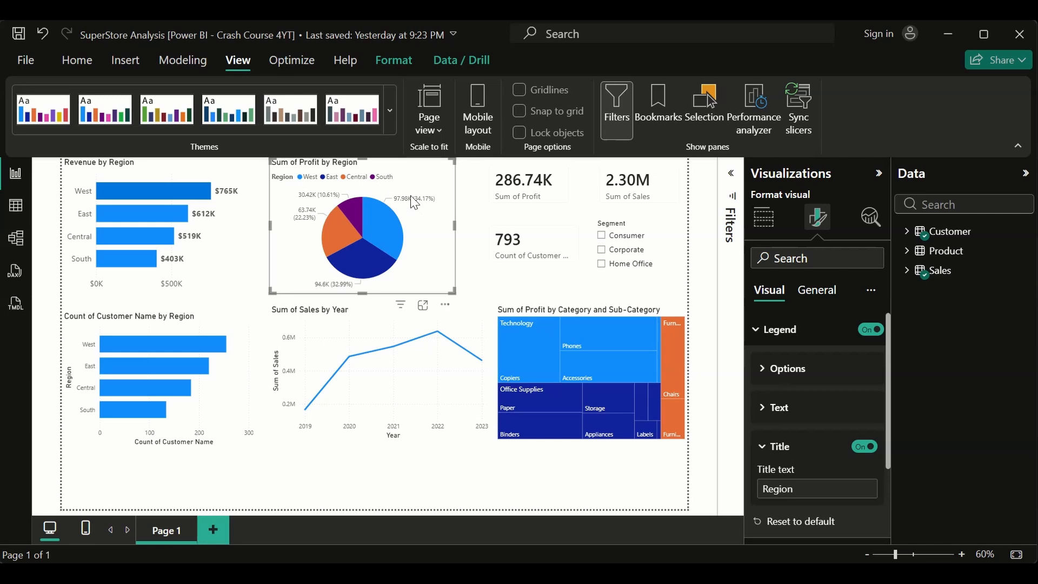
{"action": "left_click", "coordinate": [865, 447]}
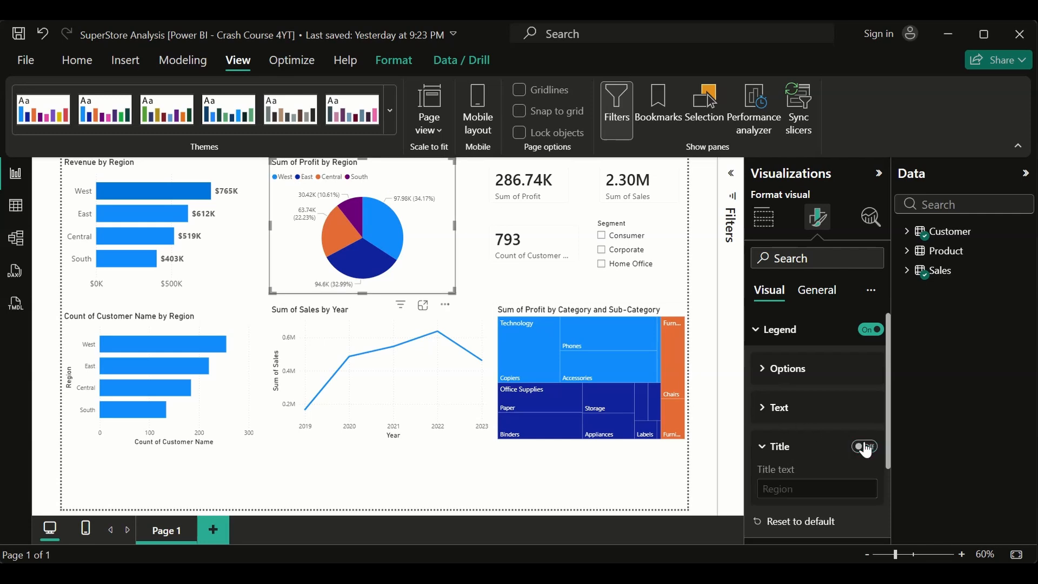
{"action": "left_click", "coordinate": [866, 447]}
{"action": "scroll", "coordinate": [799, 479], "scroll_direction": "down", "scroll_amount": 1}
{"action": "left_click", "coordinate": [805, 453]}
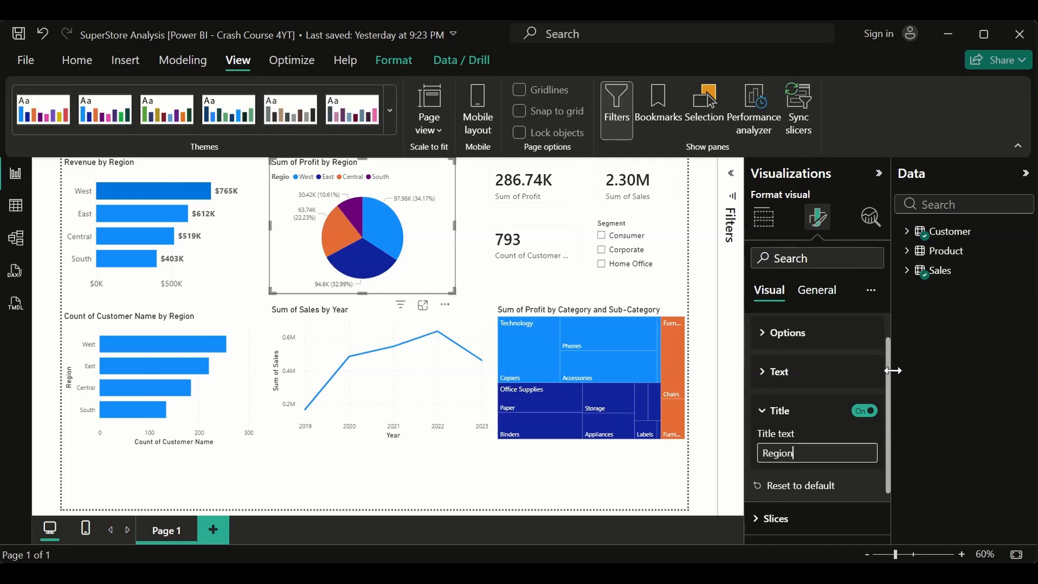
{"action": "scroll", "coordinate": [858, 437], "scroll_direction": "down", "scroll_amount": 1}
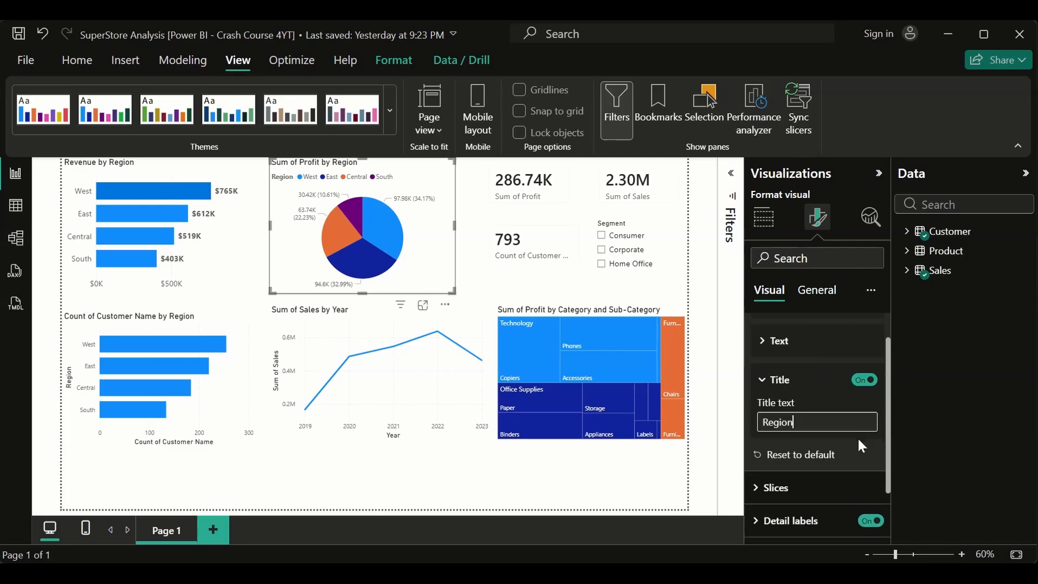
{"action": "scroll", "coordinate": [812, 393], "scroll_direction": "up", "scroll_amount": 2}
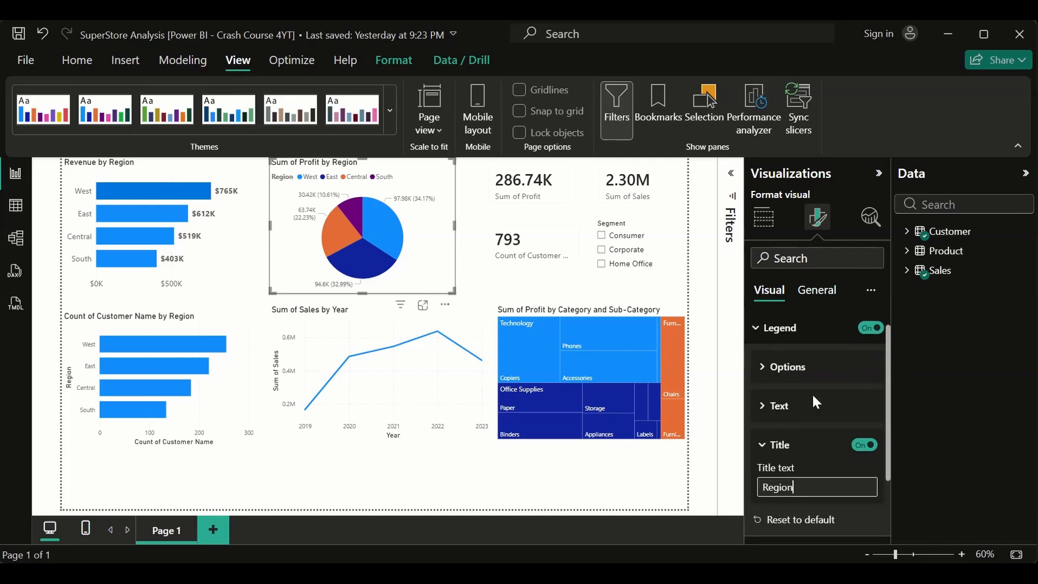
{"action": "left_click", "coordinate": [768, 329]}
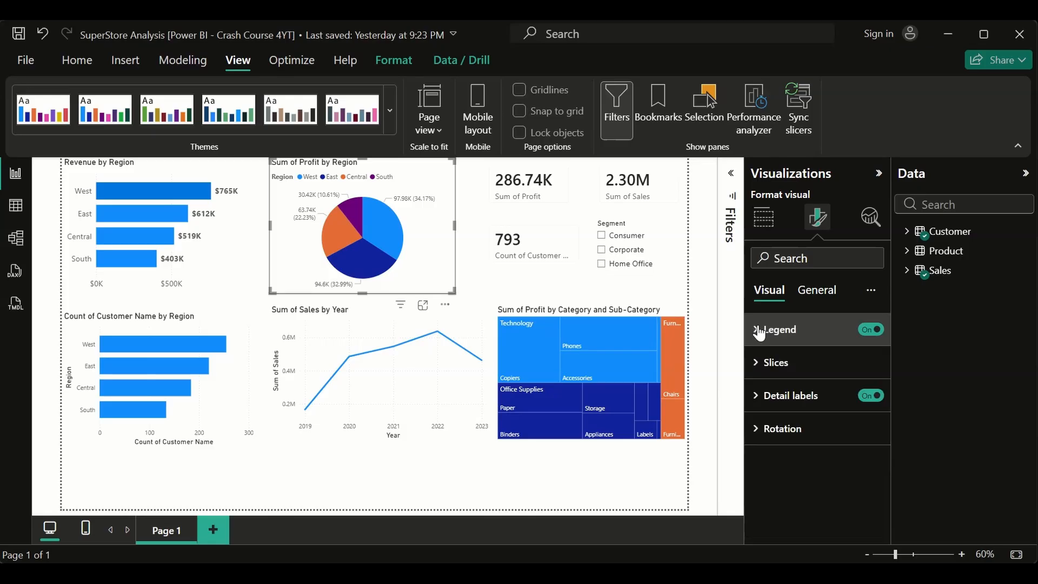
Examine the pie chart's slice settings, including the series choices, colour, transparency and border
{"action": "left_click", "coordinate": [765, 366]}
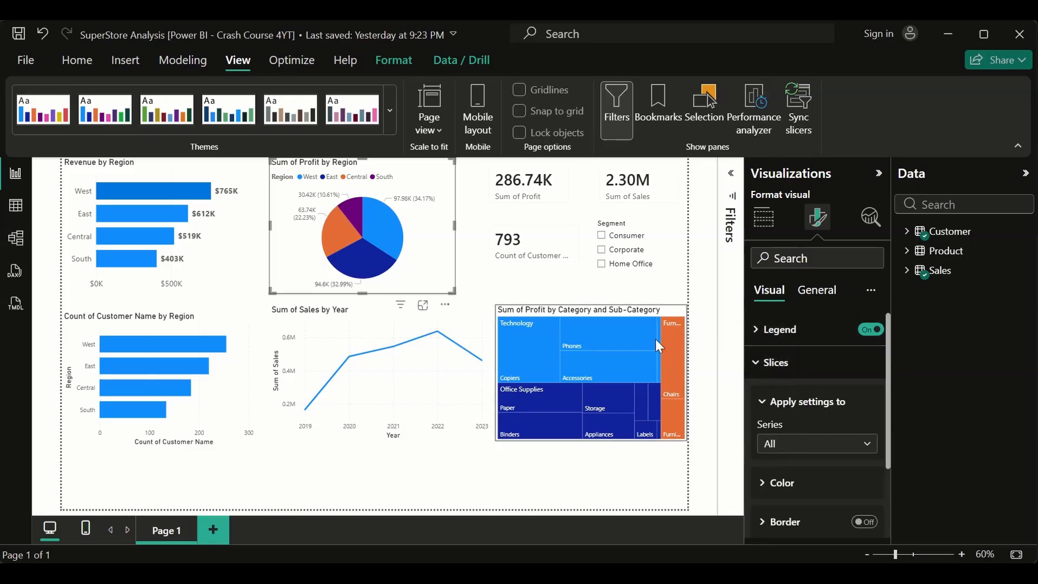
{"action": "left_click", "coordinate": [829, 453]}
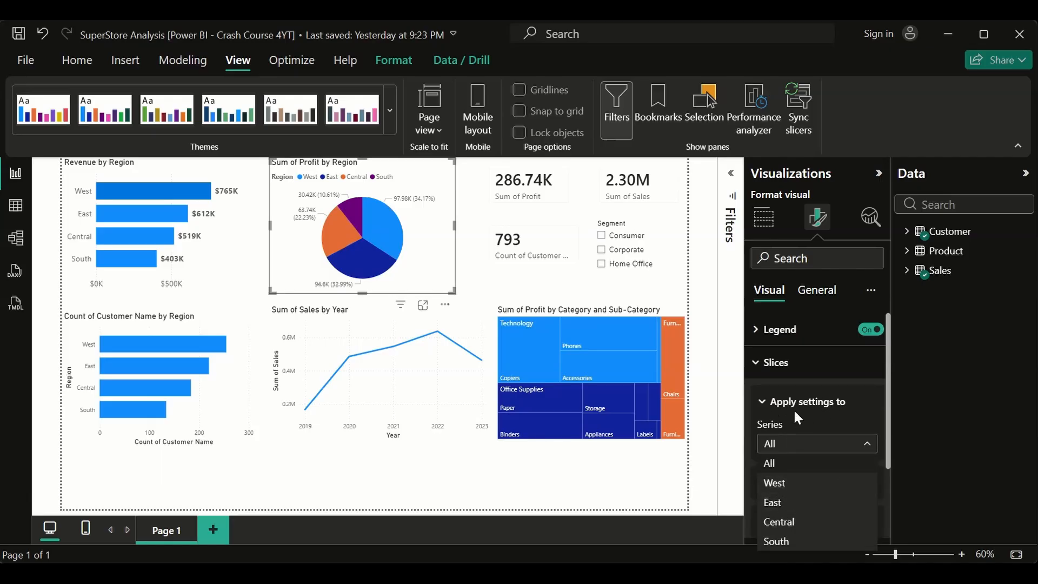
{"action": "left_click", "coordinate": [836, 409]}
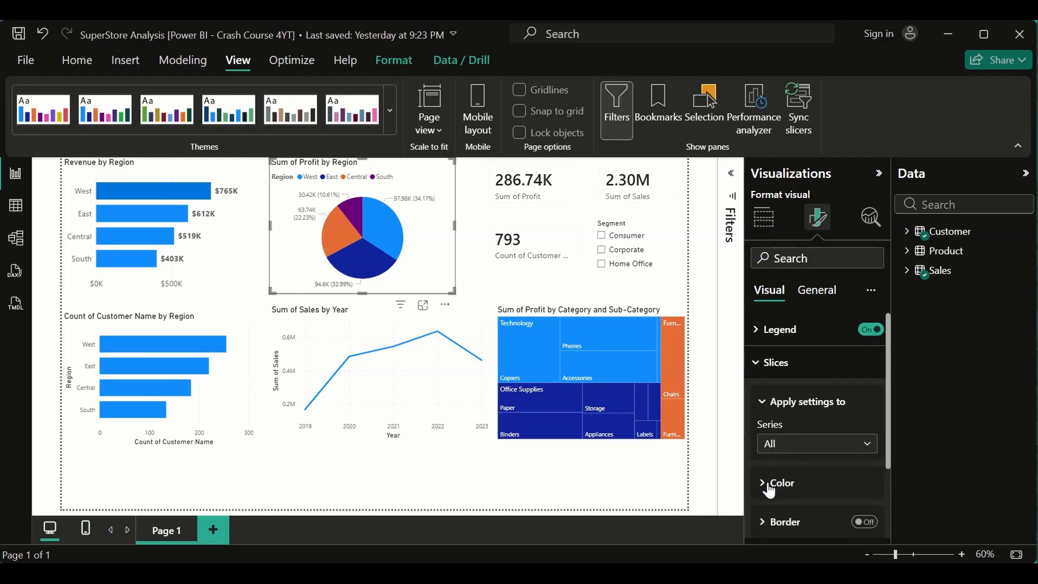
{"action": "left_click", "coordinate": [797, 454]}
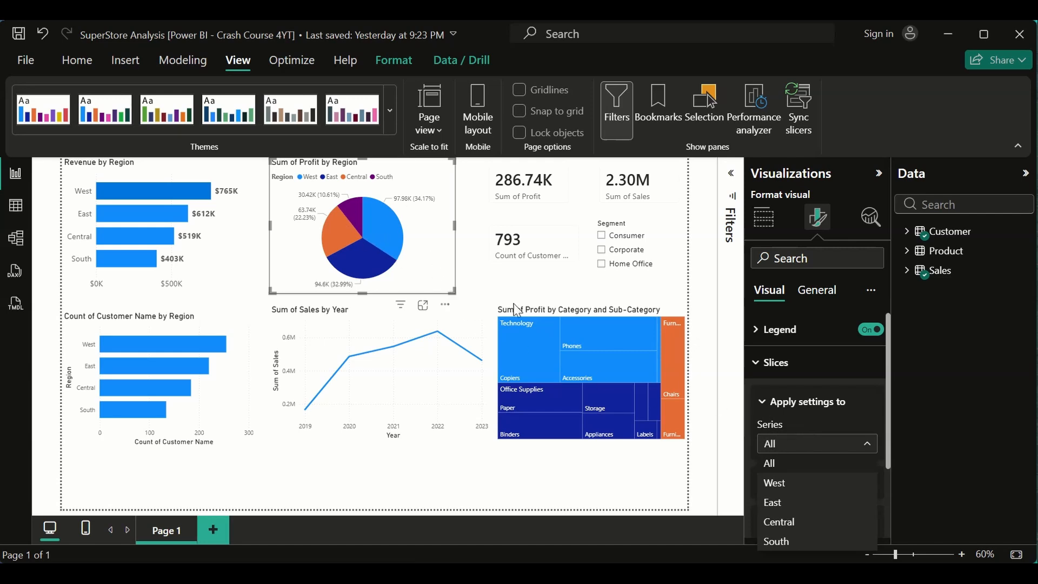
{"action": "left_click", "coordinate": [861, 413]}
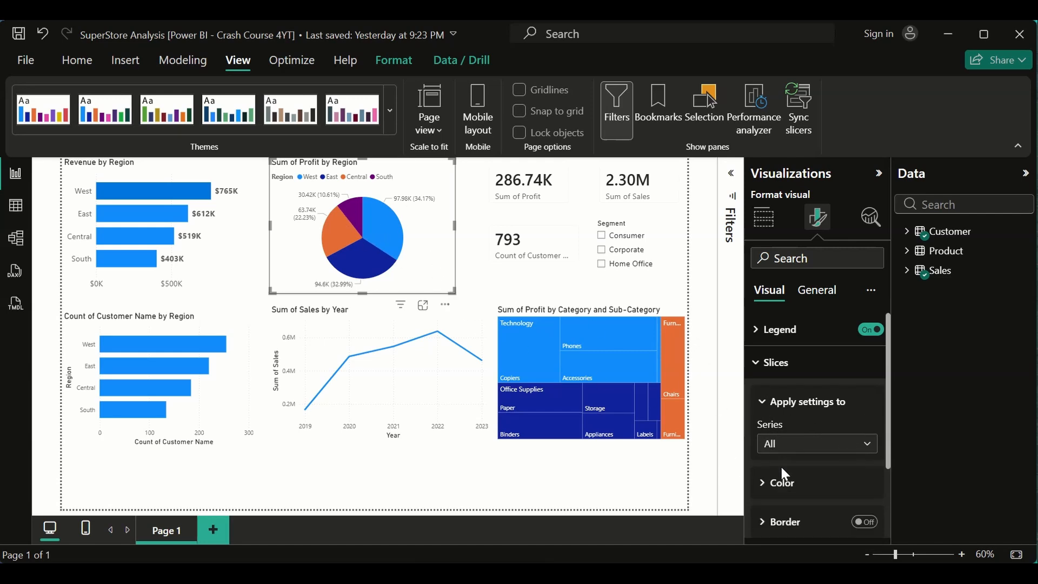
{"action": "left_click", "coordinate": [768, 483]}
{"action": "scroll", "coordinate": [790, 476], "scroll_direction": "down", "scroll_amount": 3}
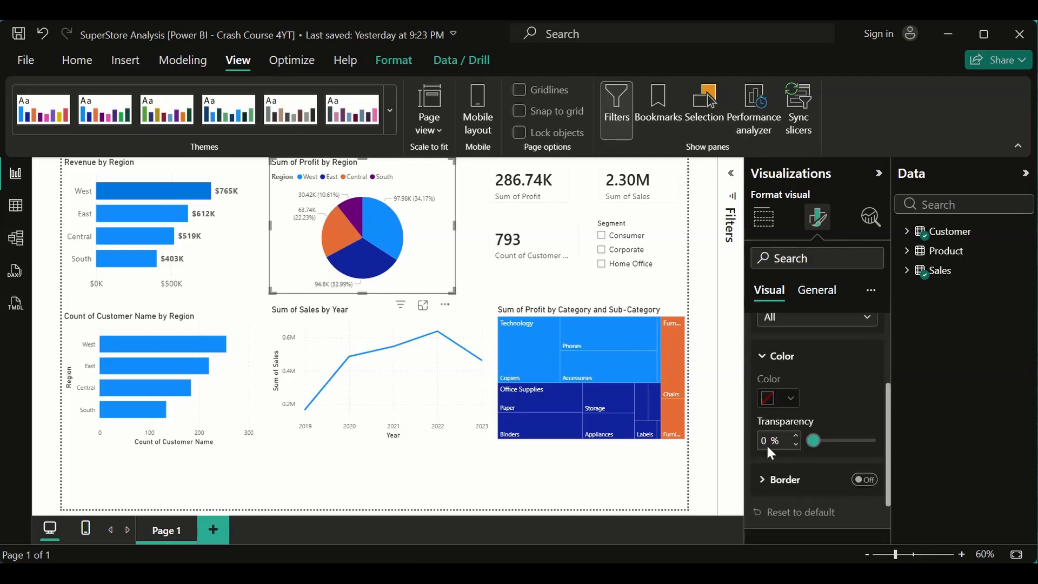
{"action": "scroll", "coordinate": [808, 397], "scroll_direction": "up", "scroll_amount": 2}
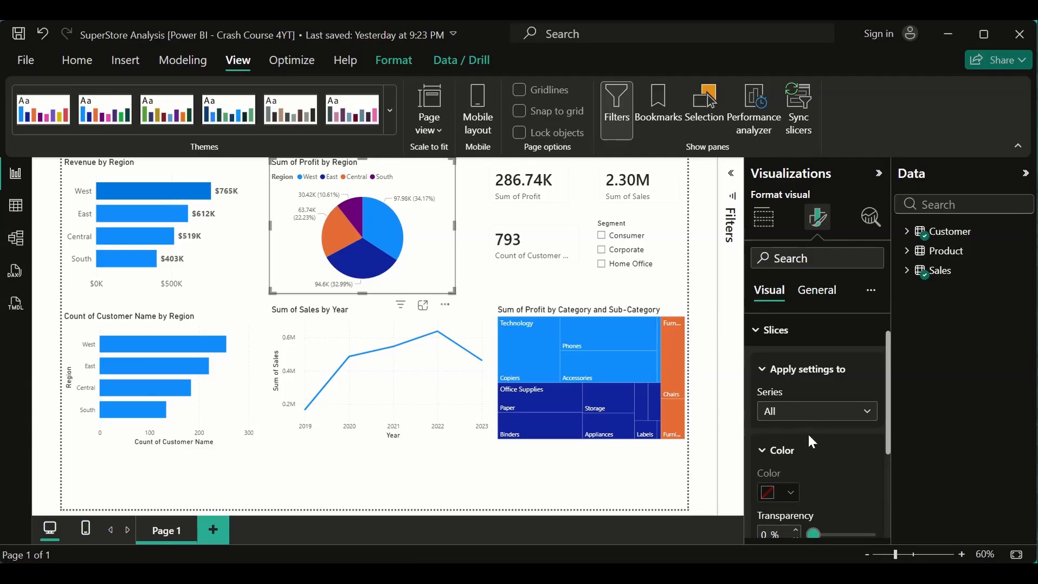
{"action": "scroll", "coordinate": [806, 432], "scroll_direction": "down", "scroll_amount": 2}
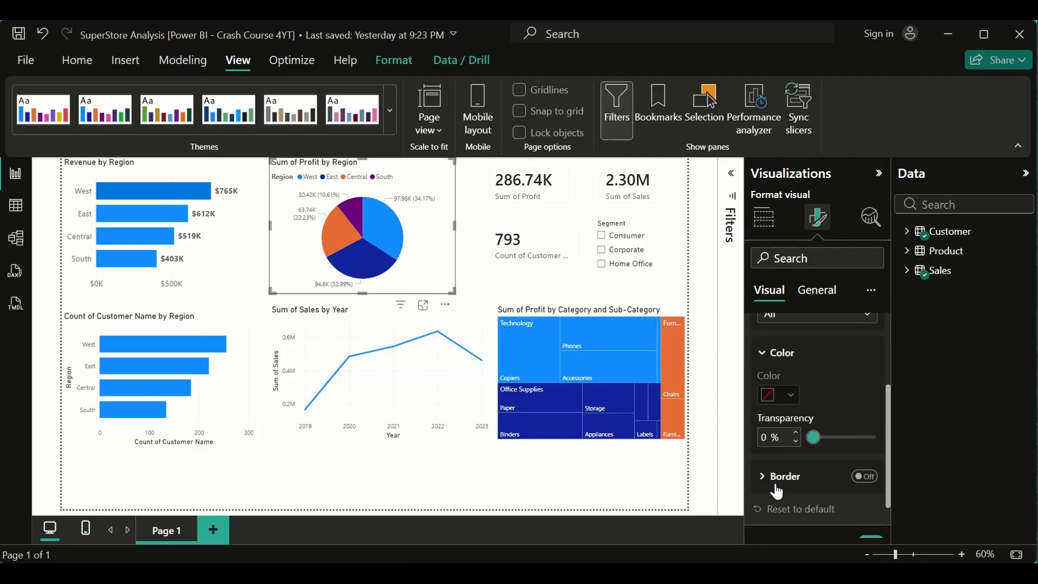
{"action": "scroll", "coordinate": [832, 417], "scroll_direction": "up", "scroll_amount": 2}
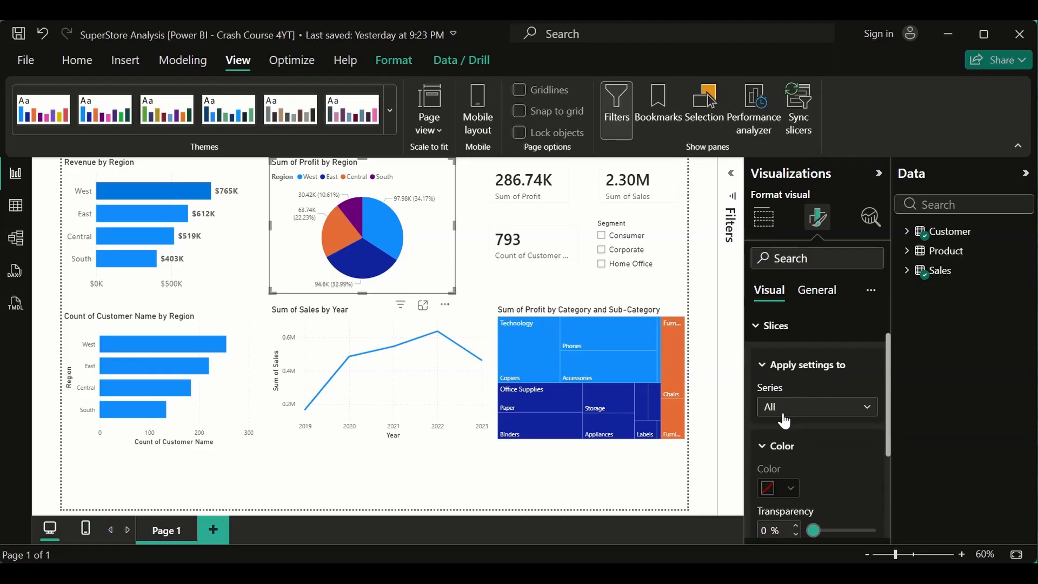
{"action": "scroll", "coordinate": [771, 385], "scroll_direction": "up", "scroll_amount": 1}
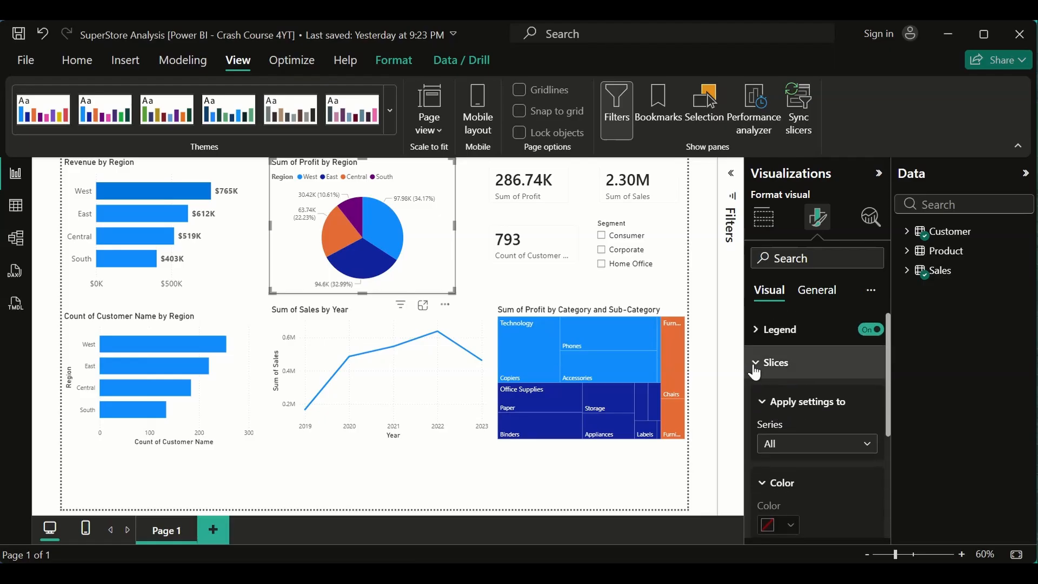
{"action": "left_click", "coordinate": [756, 372]}
Try the pie chart without its detail labels and switch the labels back on
{"action": "left_click", "coordinate": [756, 401]}
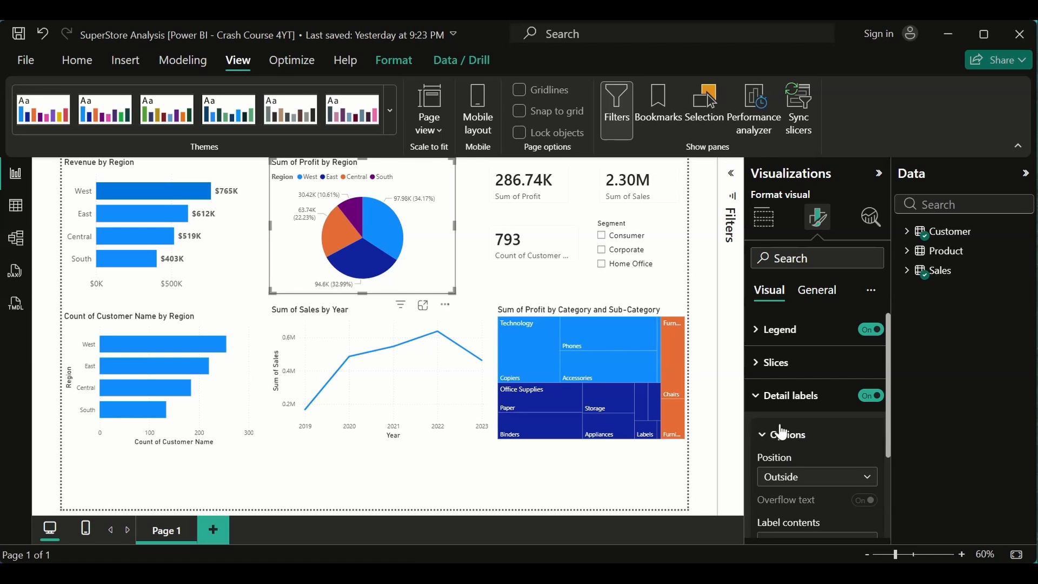
{"action": "left_click", "coordinate": [878, 399]}
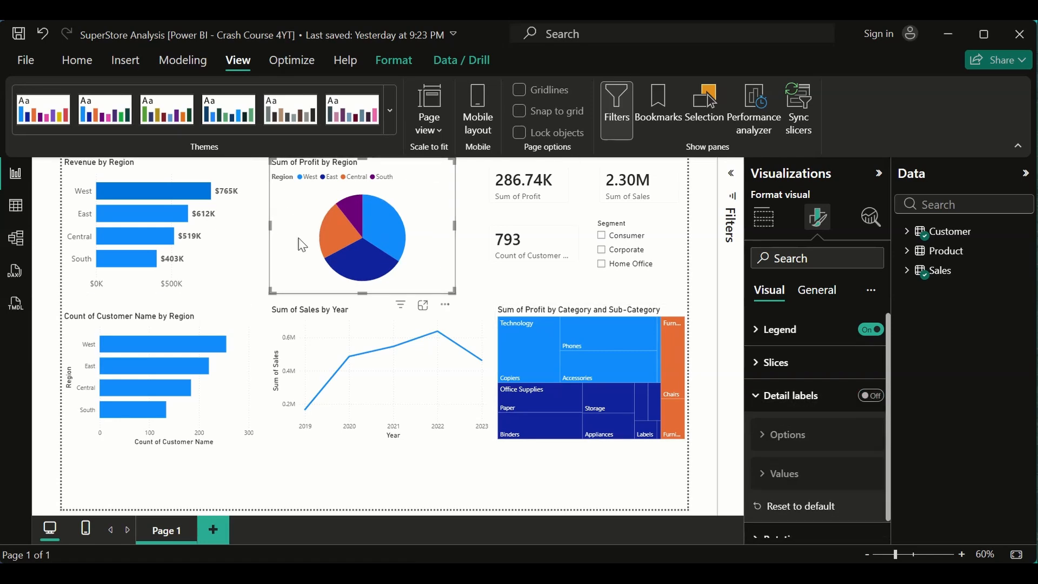
{"action": "left_click", "coordinate": [873, 406]}
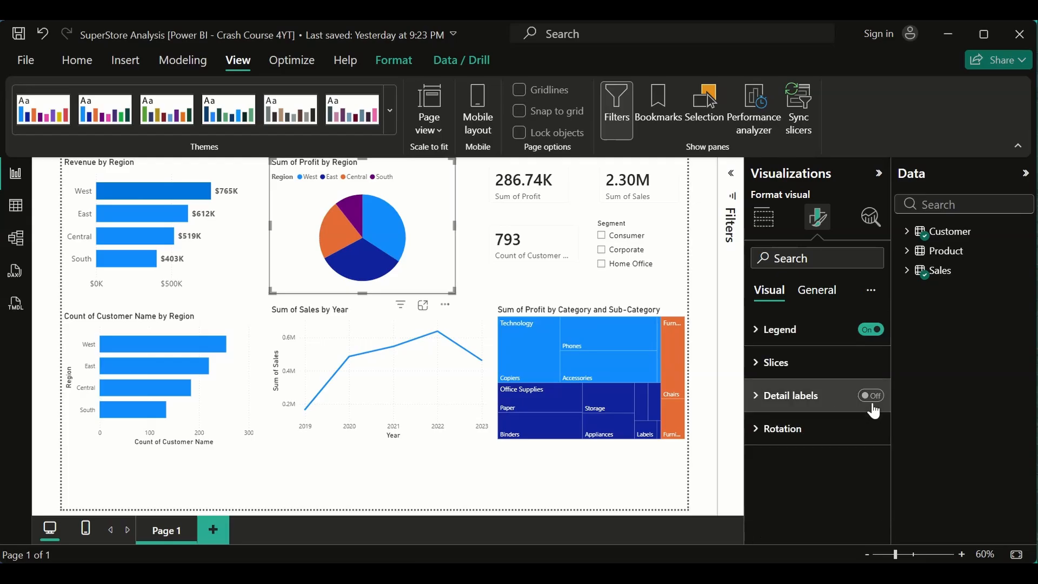
{"action": "left_click", "coordinate": [870, 398]}
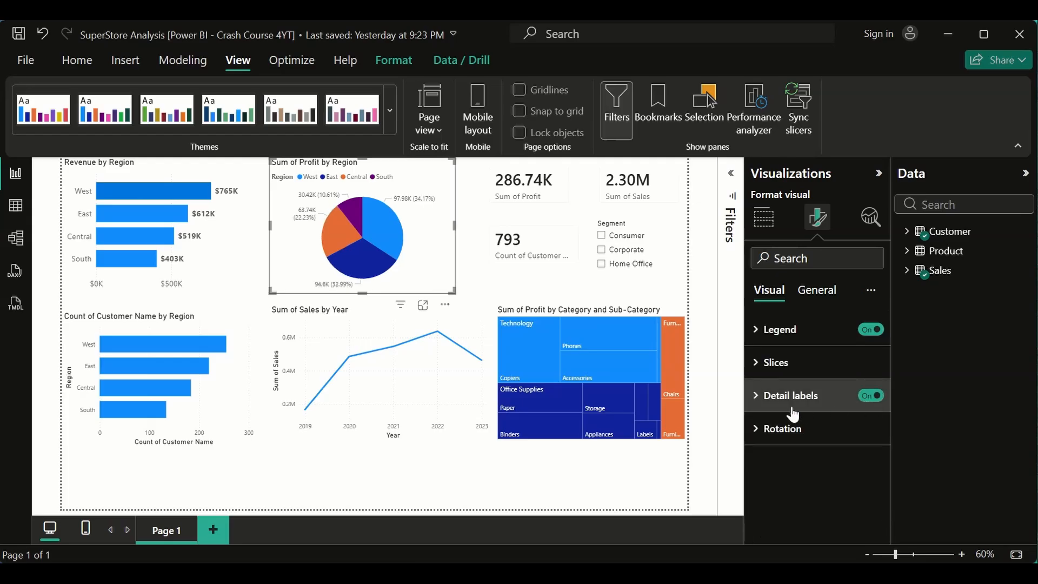
Try the pie chart's detail labels at Prefer outside, Prefer inside and Inside, and return their position to Outside
{"action": "left_click", "coordinate": [761, 404]}
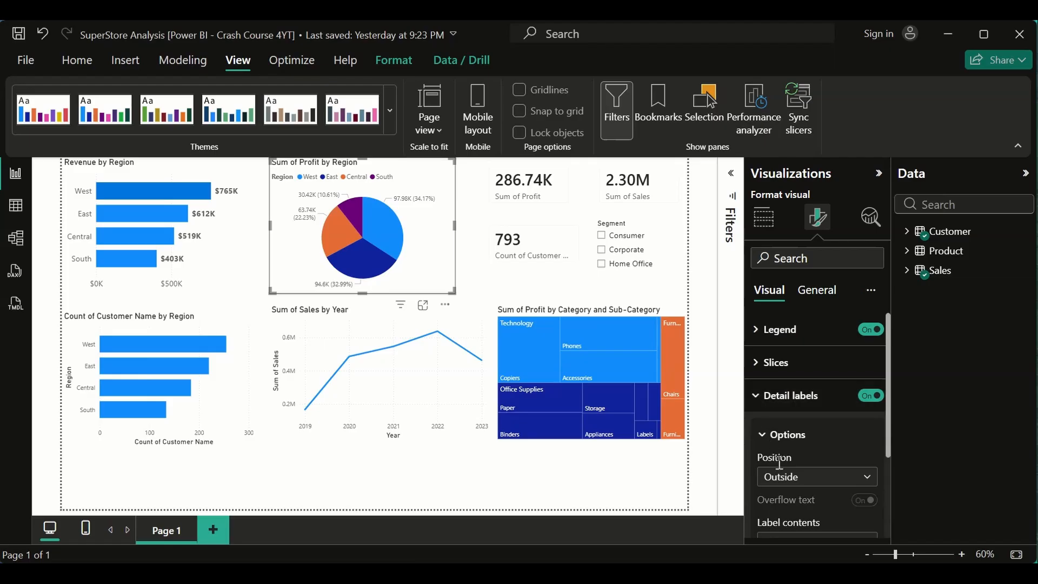
{"action": "scroll", "coordinate": [801, 489], "scroll_direction": "down", "scroll_amount": 2}
{"action": "left_click", "coordinate": [839, 398]}
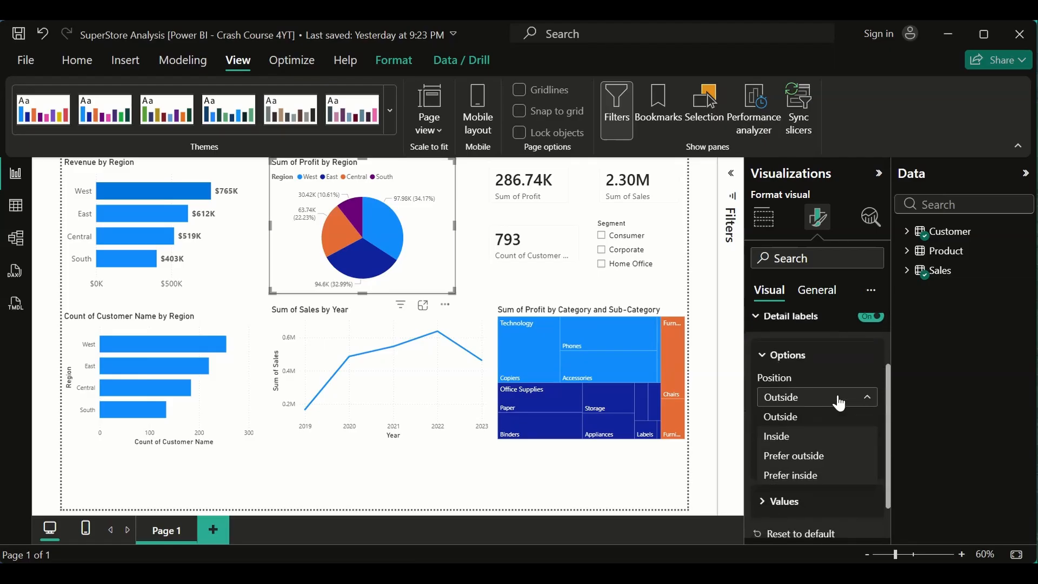
{"action": "left_click", "coordinate": [798, 457]}
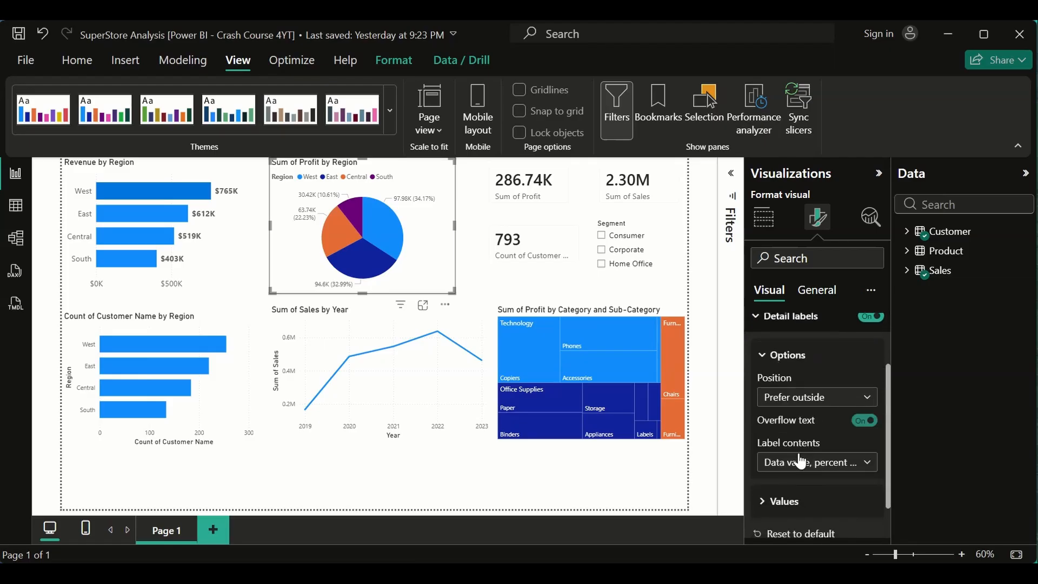
{"action": "left_click", "coordinate": [821, 404]}
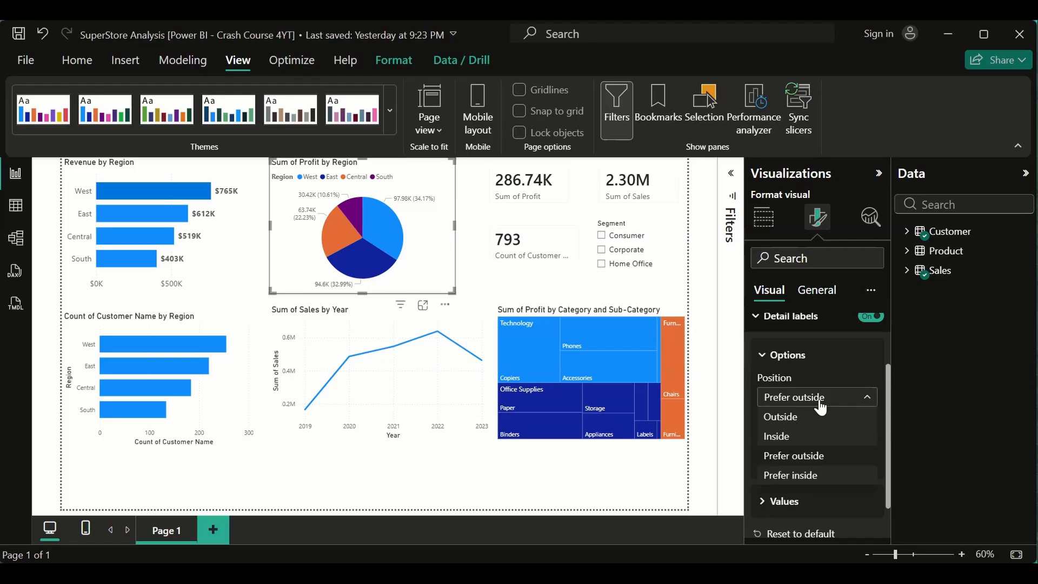
{"action": "left_click", "coordinate": [797, 476]}
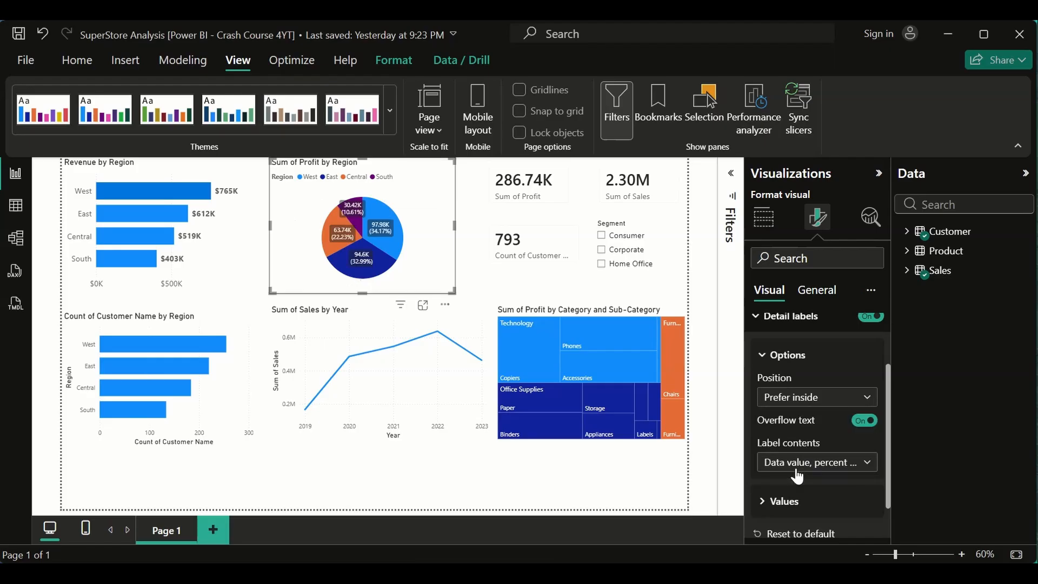
{"action": "left_click", "coordinate": [809, 398]}
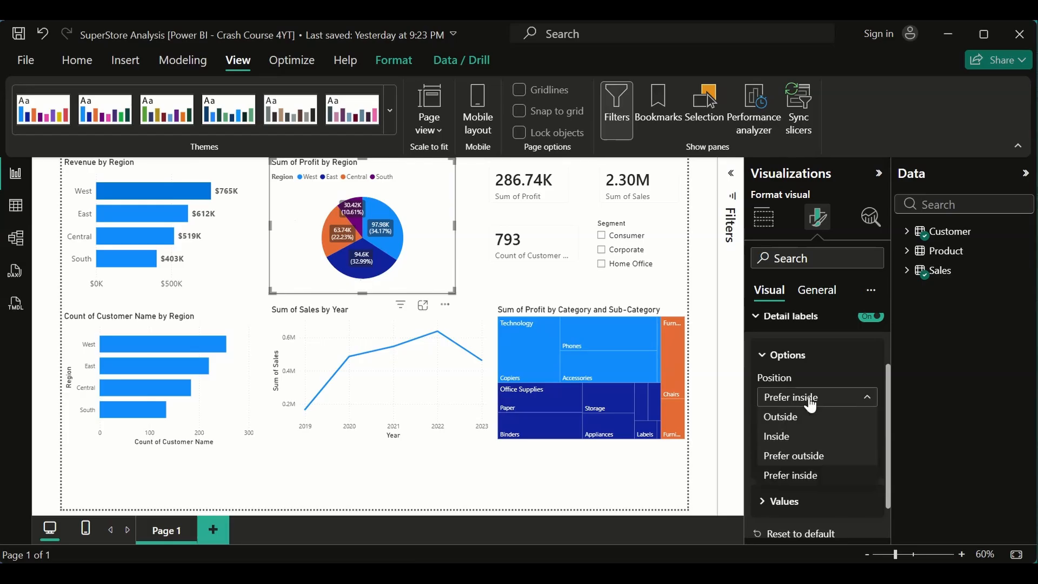
{"action": "left_click", "coordinate": [792, 438]}
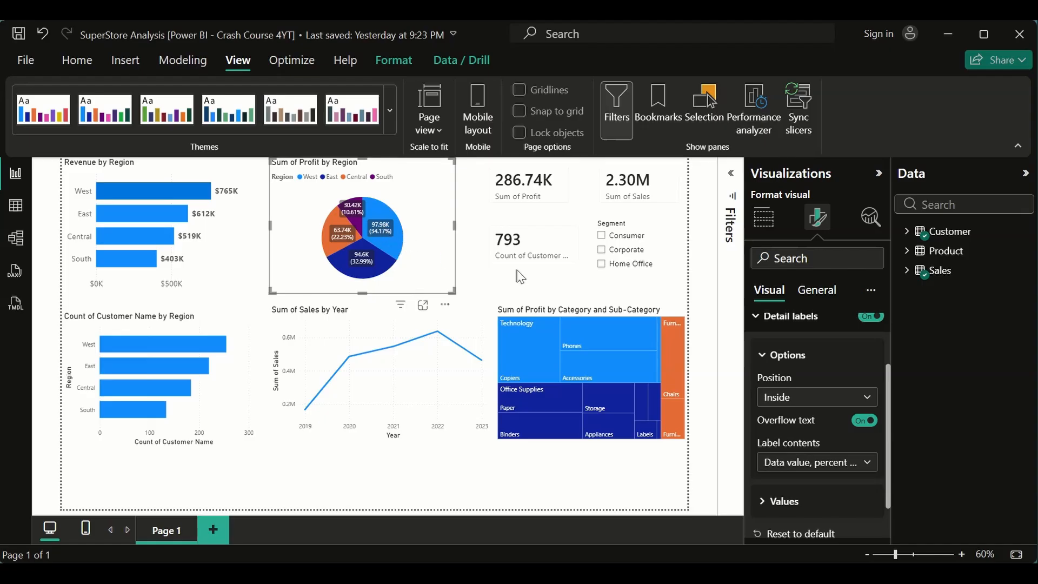
{"action": "left_click", "coordinate": [845, 408]}
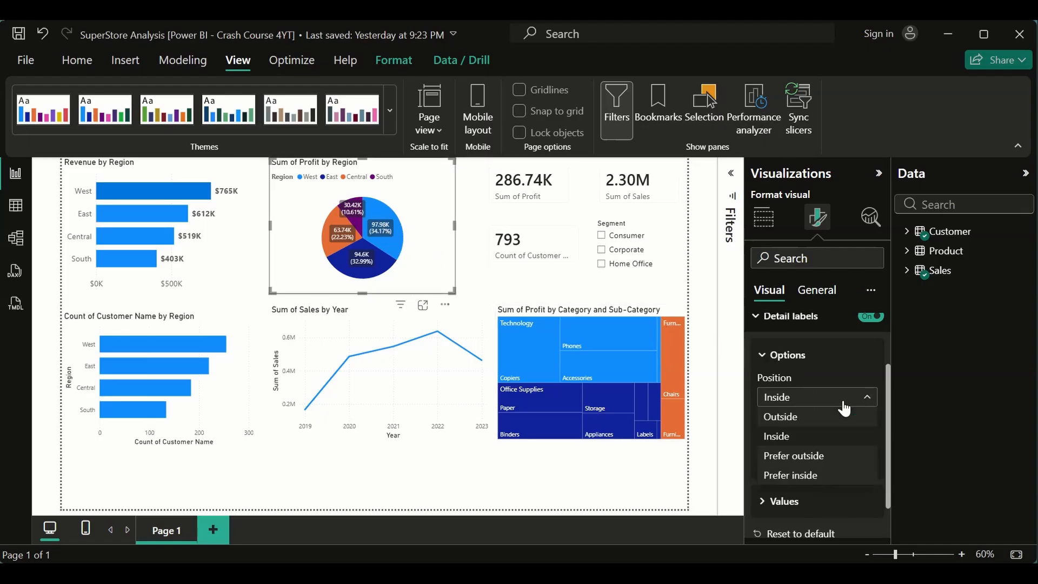
{"action": "left_click", "coordinate": [813, 424]}
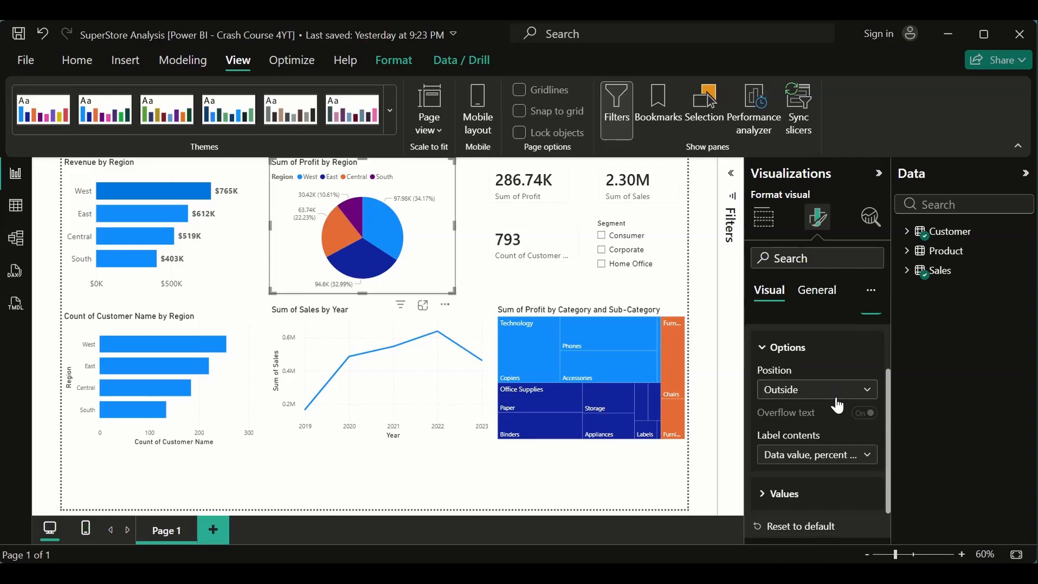
{"action": "scroll", "coordinate": [836, 397], "scroll_direction": "down", "scroll_amount": 1}
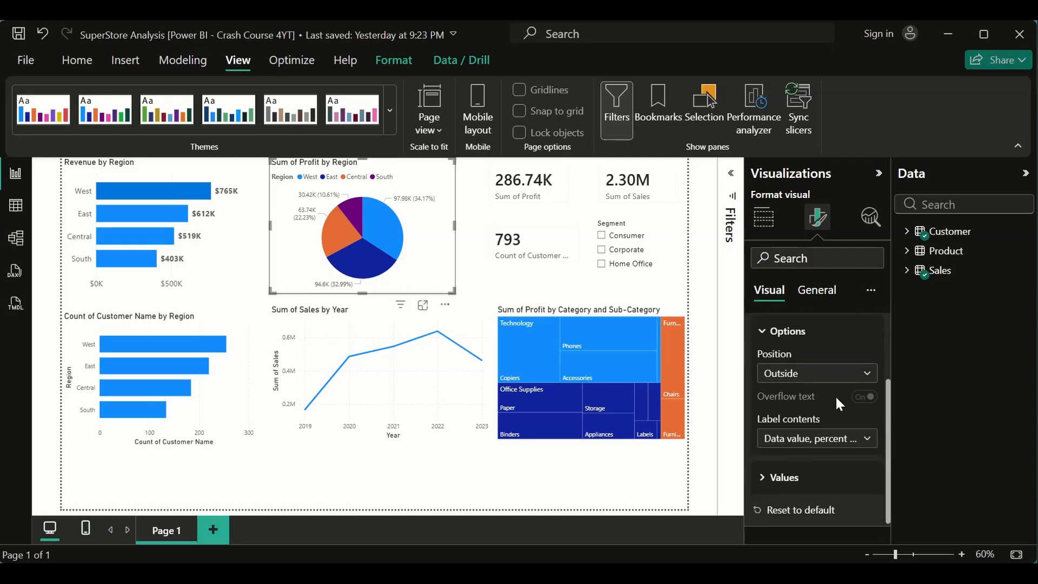
Set the pie chart's detail label contents to Percent of total
{"action": "left_click", "coordinate": [864, 375]}
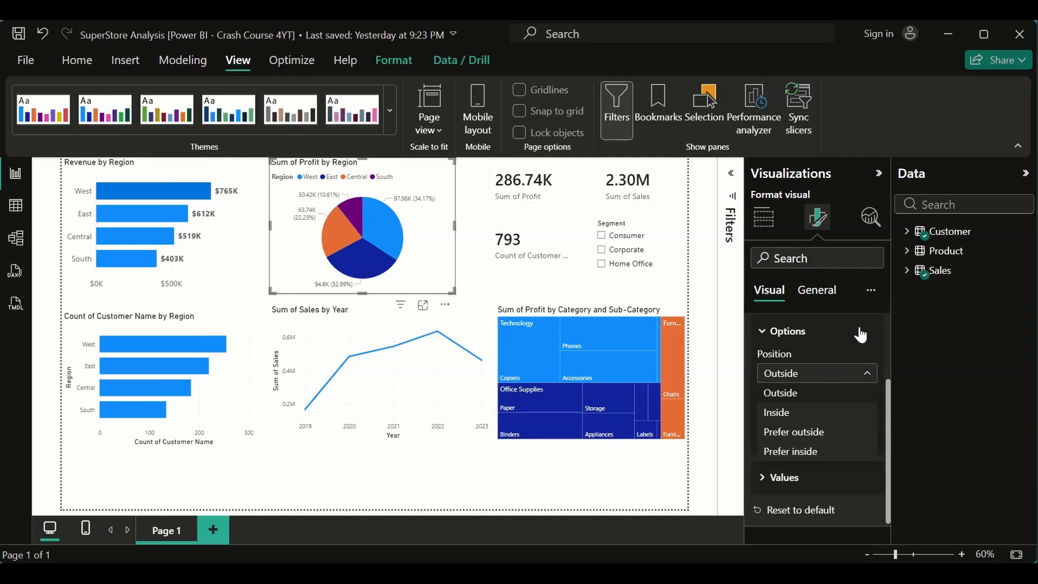
{"action": "left_click", "coordinate": [852, 378]}
{"action": "left_click", "coordinate": [821, 440]}
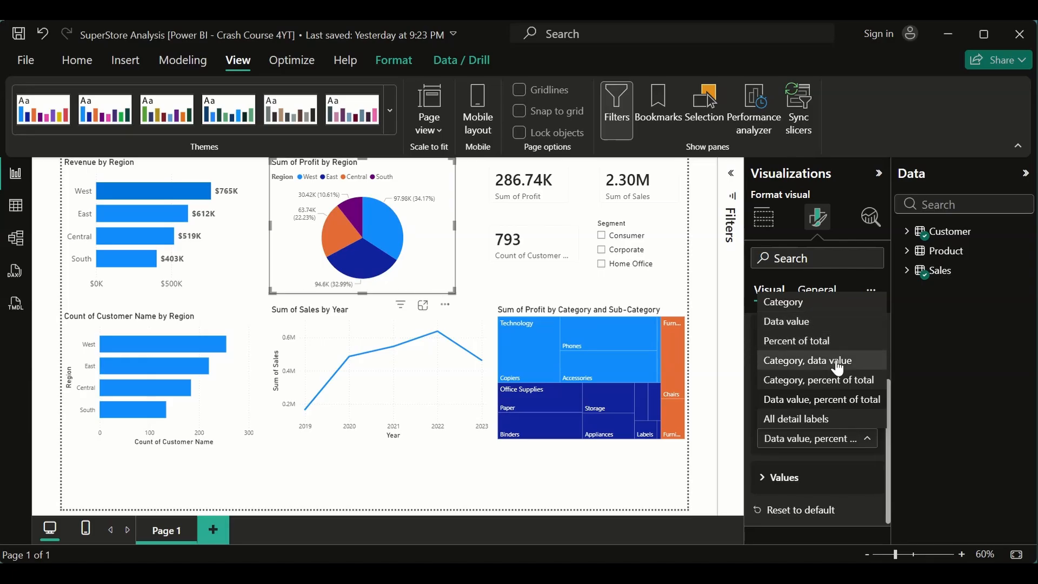
{"action": "left_click", "coordinate": [815, 347]}
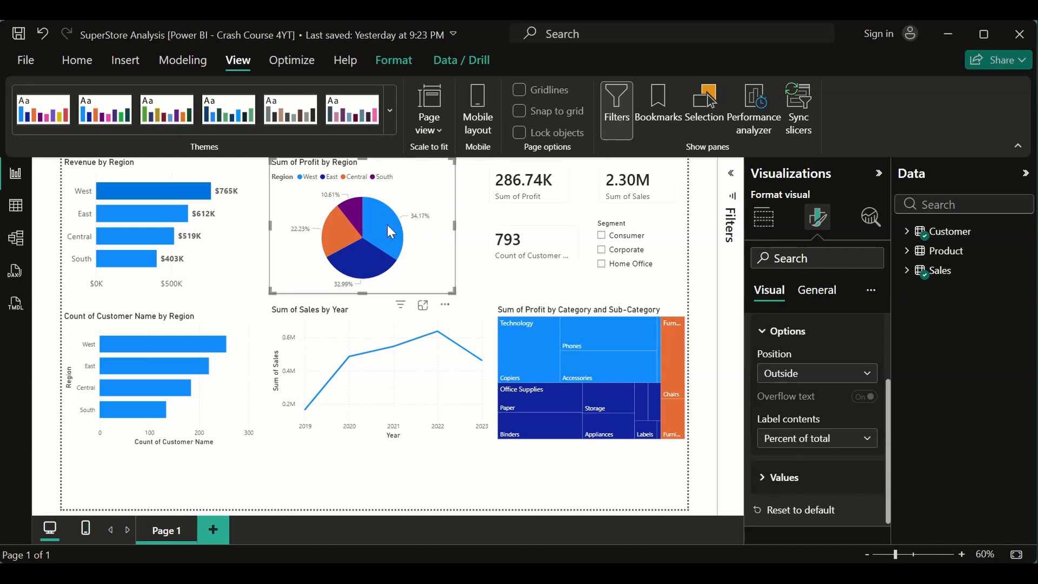
{"action": "mouse_move", "coordinate": [389, 226]}
Try the percentage labels at Inside and Prefer inside, and return their position to Outside
{"action": "left_click", "coordinate": [865, 379]}
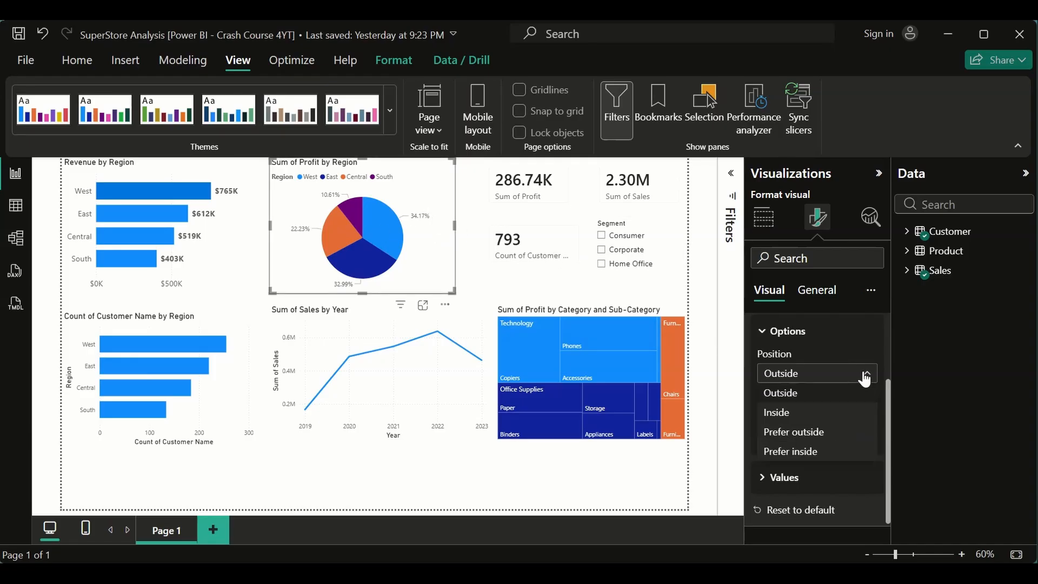
{"action": "left_click", "coordinate": [799, 413]}
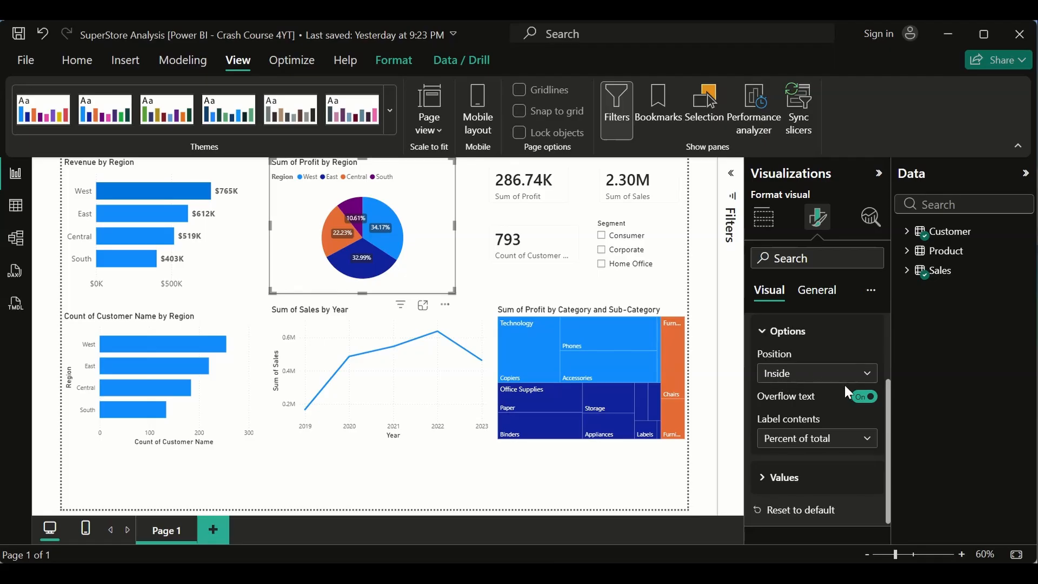
{"action": "left_click", "coordinate": [860, 375]}
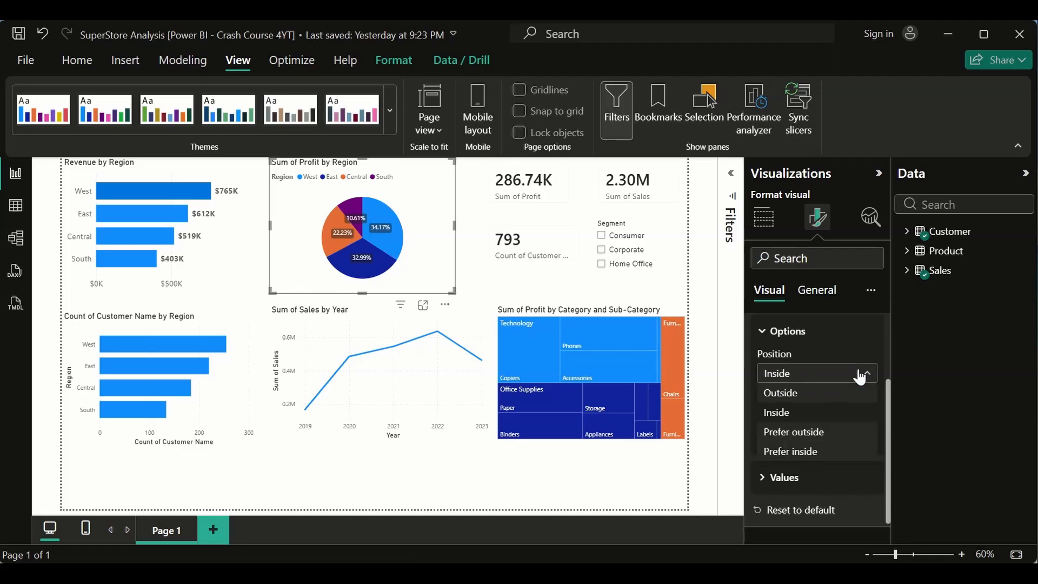
{"action": "left_click", "coordinate": [836, 453]}
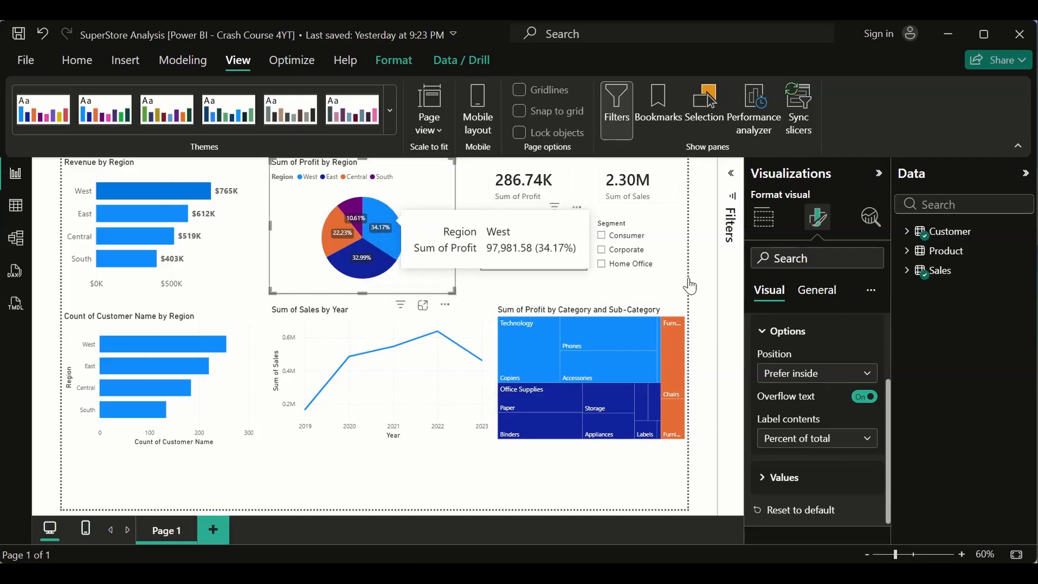
{"action": "left_click", "coordinate": [849, 373]}
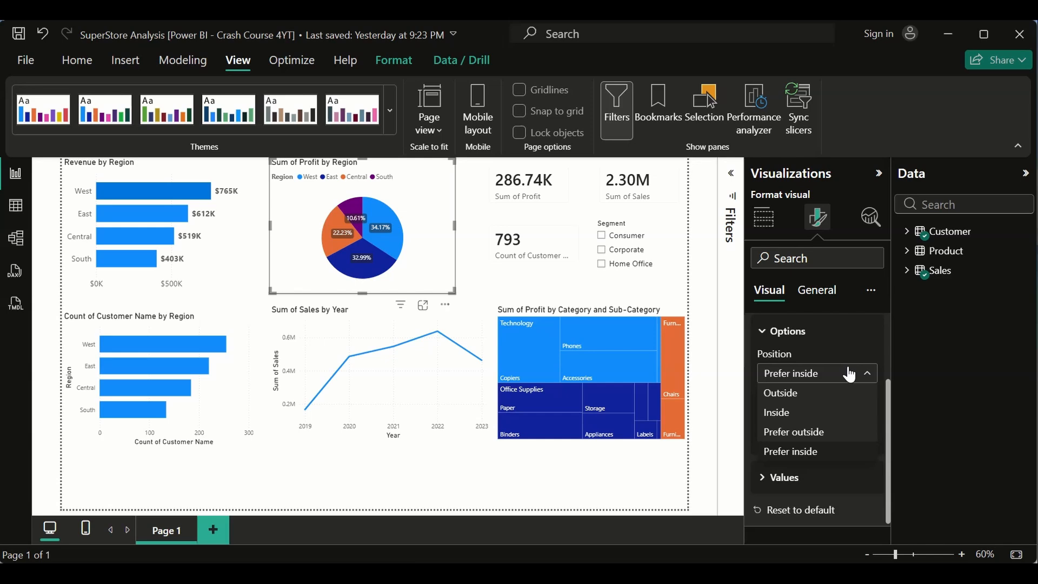
{"action": "left_click", "coordinate": [806, 395]}
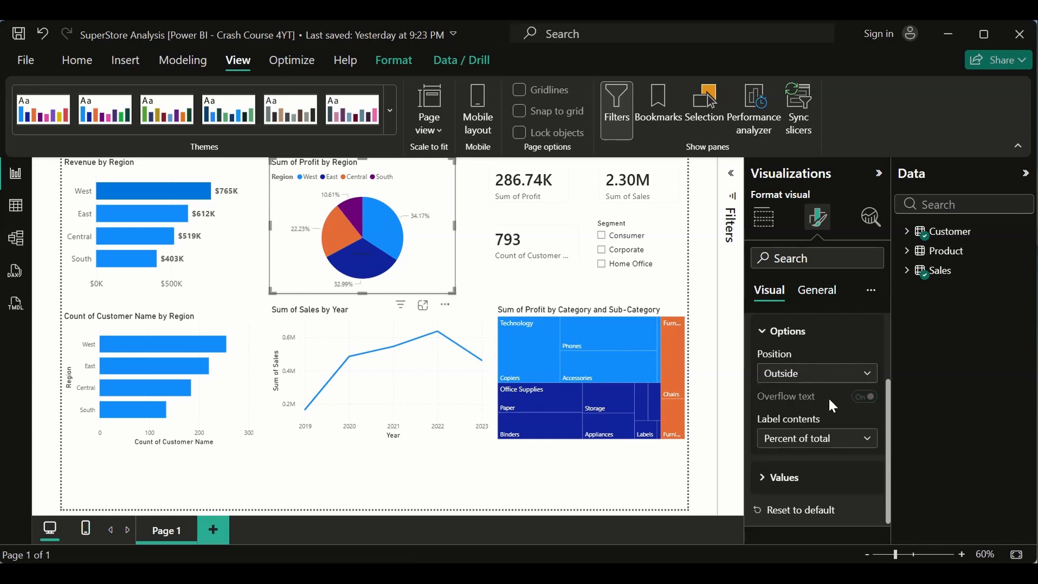
Examine the detail labels' value settings, including font, colour, display units and percentage decimal places, and close the detail label settings
{"action": "scroll", "coordinate": [830, 401], "scroll_direction": "down", "scroll_amount": 1}
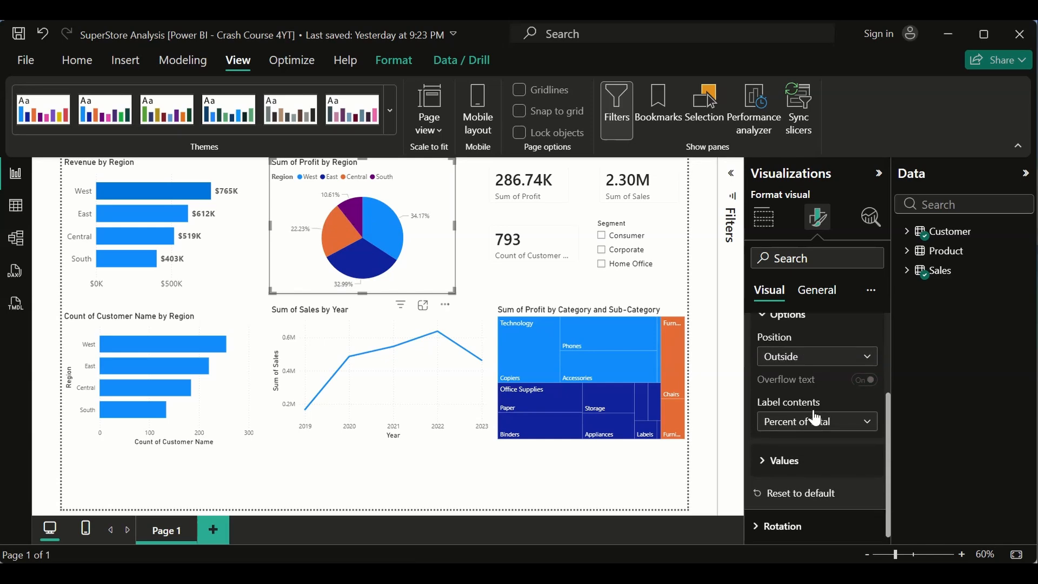
{"action": "scroll", "coordinate": [809, 409], "scroll_direction": "up", "scroll_amount": 2}
{"action": "scroll", "coordinate": [799, 379], "scroll_direction": "up", "scroll_amount": 2}
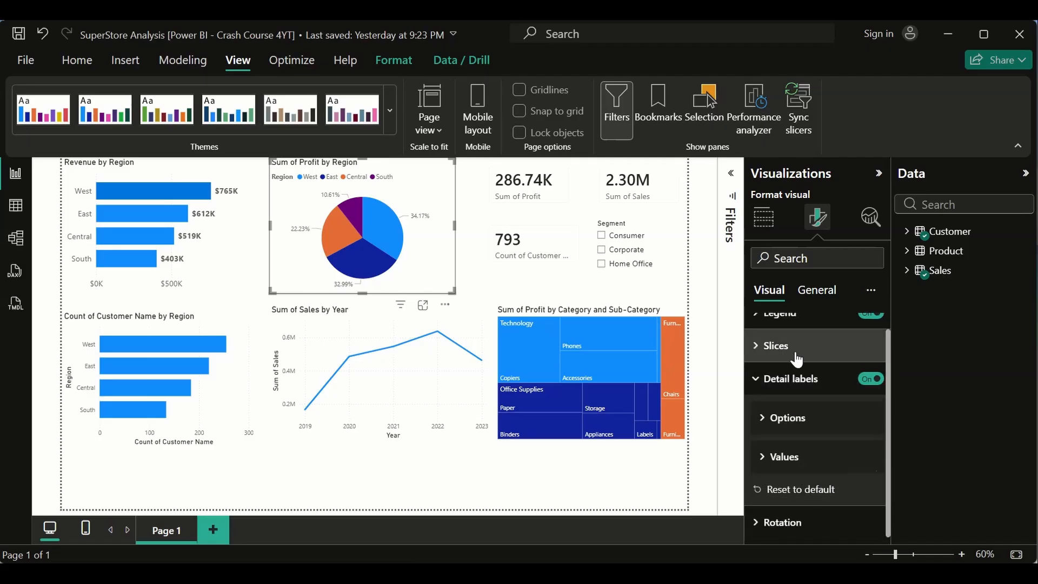
{"action": "left_click", "coordinate": [760, 469]}
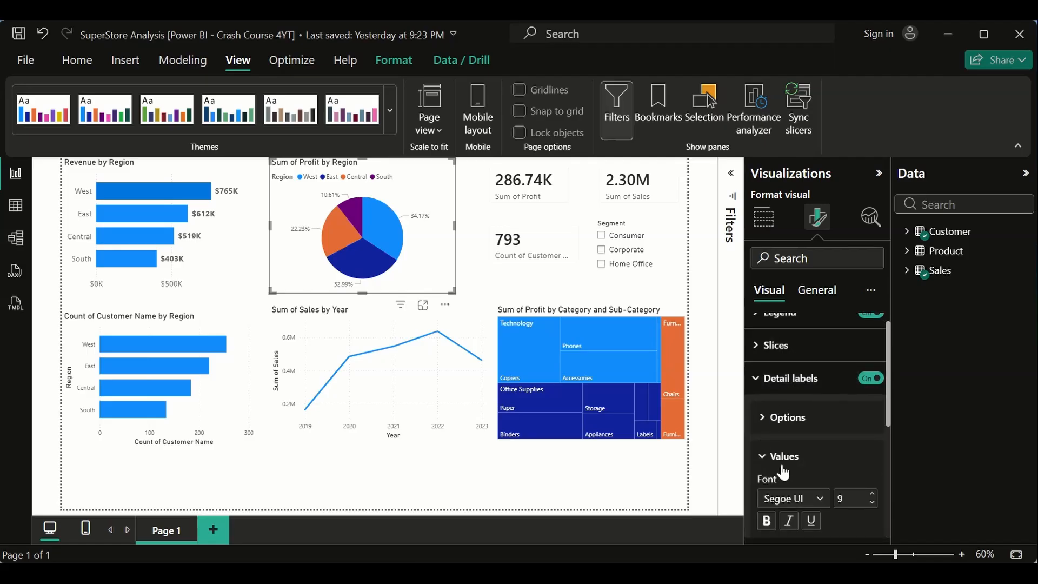
{"action": "scroll", "coordinate": [783, 469], "scroll_direction": "down", "scroll_amount": 3}
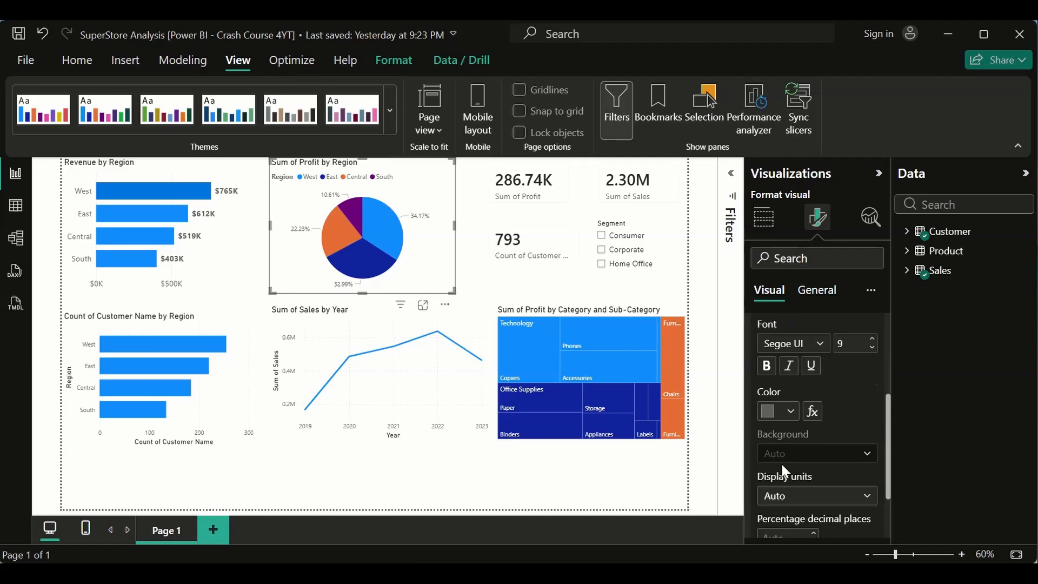
{"action": "scroll", "coordinate": [810, 455], "scroll_direction": "down", "scroll_amount": 2}
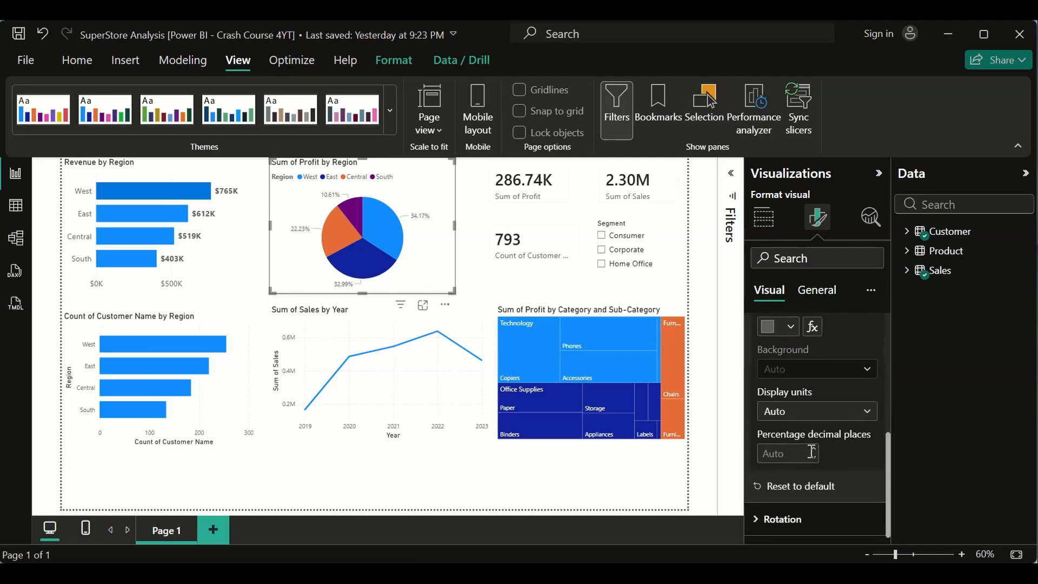
{"action": "scroll", "coordinate": [810, 455], "scroll_direction": "up", "scroll_amount": 3}
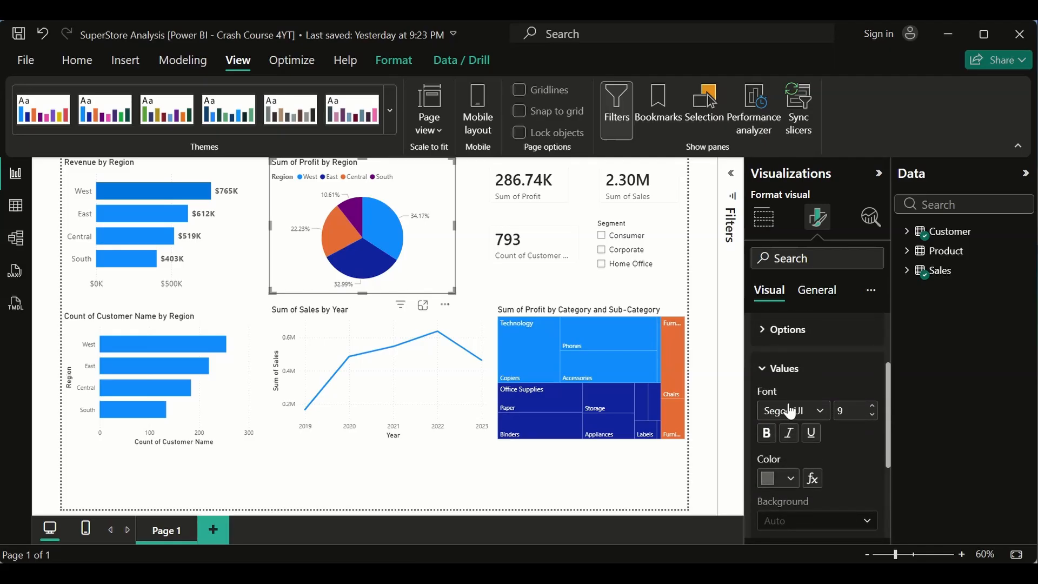
{"action": "scroll", "coordinate": [789, 485], "scroll_direction": "down", "scroll_amount": 2}
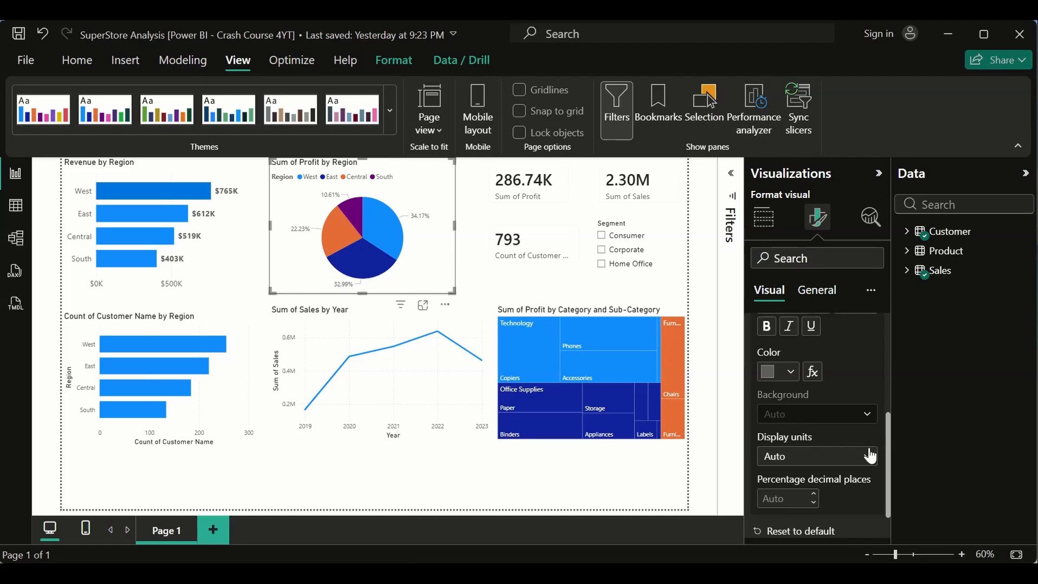
{"action": "left_click", "coordinate": [865, 463]}
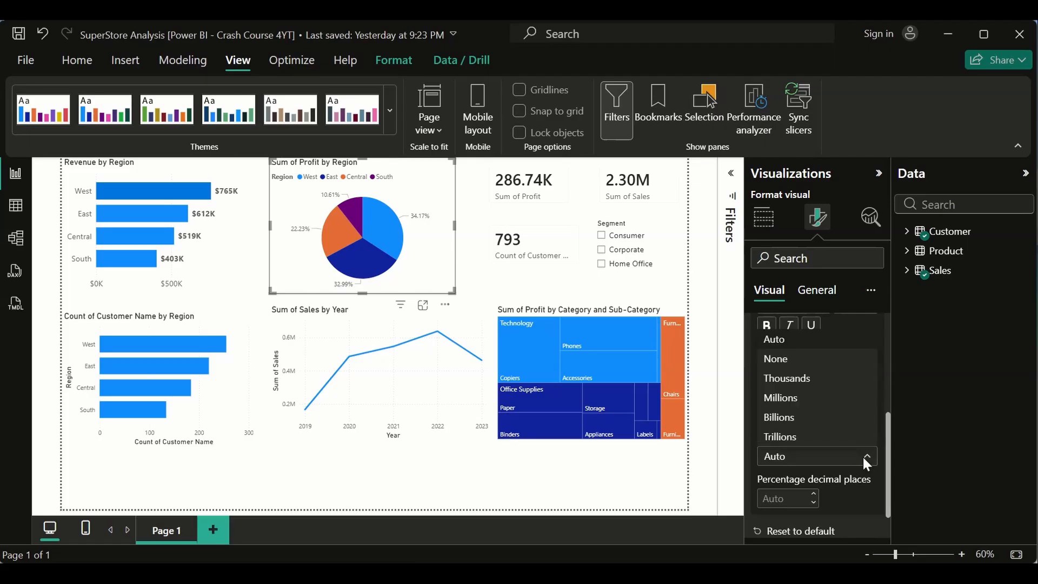
{"action": "left_click", "coordinate": [864, 458]}
{"action": "scroll", "coordinate": [810, 423], "scroll_direction": "down", "scroll_amount": 1}
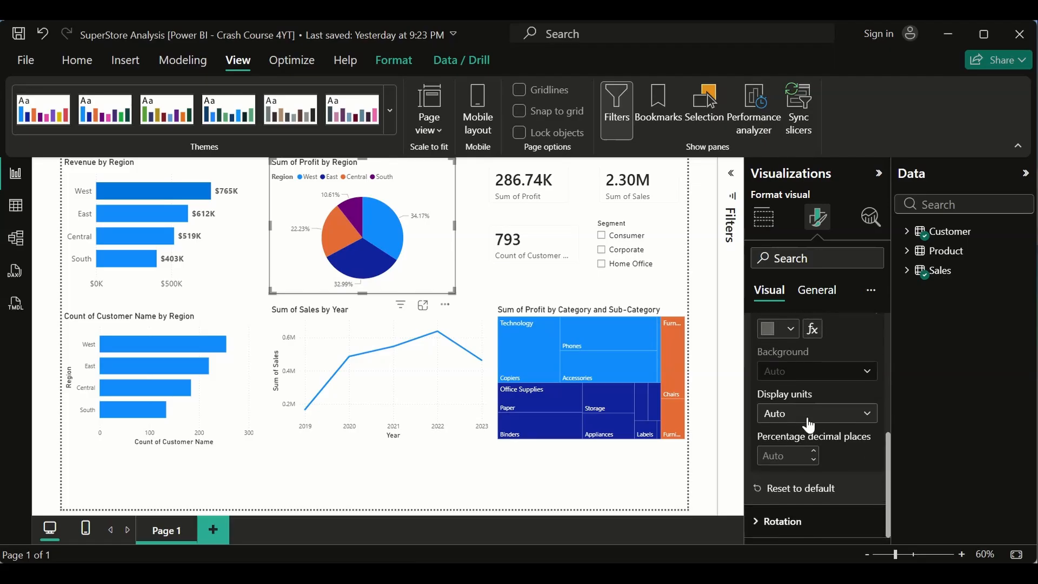
{"action": "scroll", "coordinate": [803, 413], "scroll_direction": "up", "scroll_amount": 4}
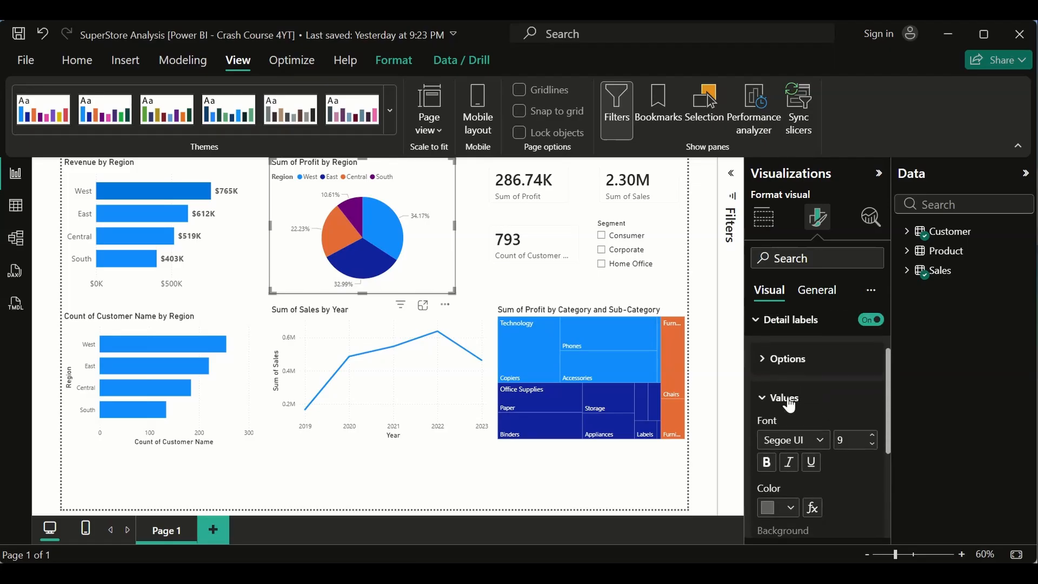
{"action": "left_click", "coordinate": [761, 398]}
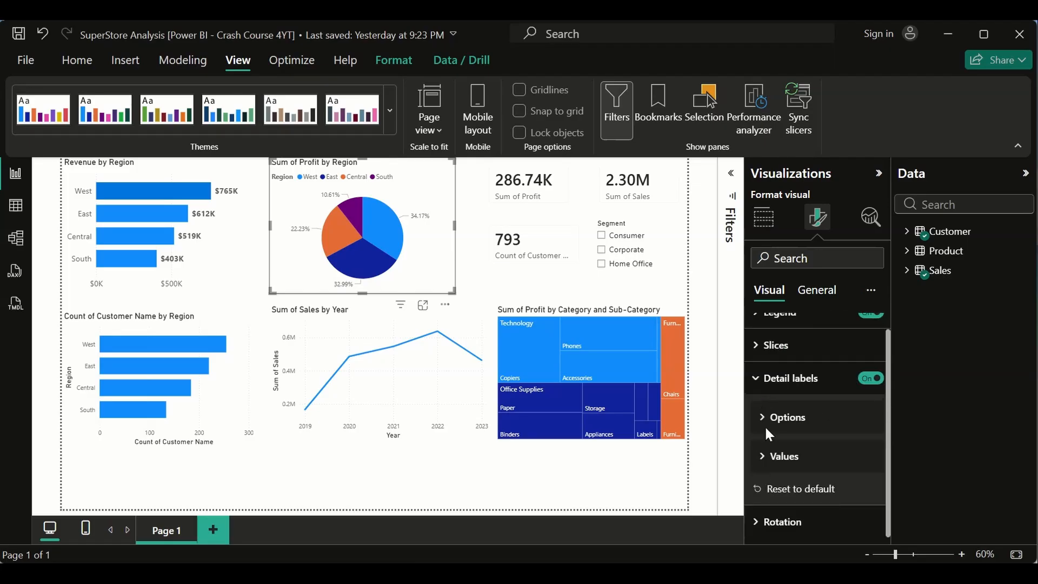
{"action": "left_click", "coordinate": [756, 380]}
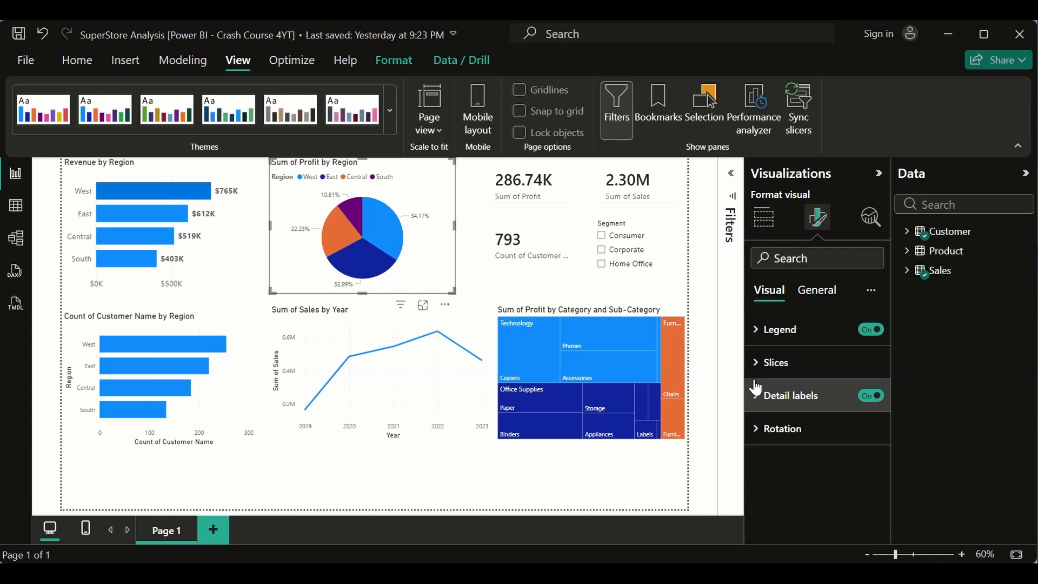
Try rotating the pie chart by 10°, set the rotation back to 0°, and close the rotation settings
{"action": "left_click", "coordinate": [759, 431]}
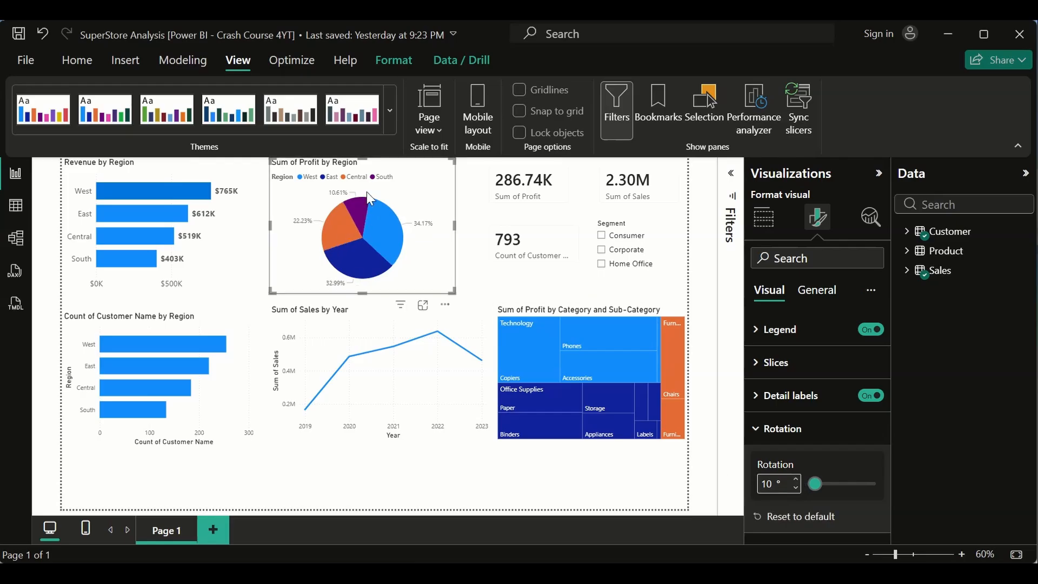
{"action": "left_click_drag", "start_coordinate": [773, 480], "coordinate": [742, 484]}
{"action": "type", "text": "0"}
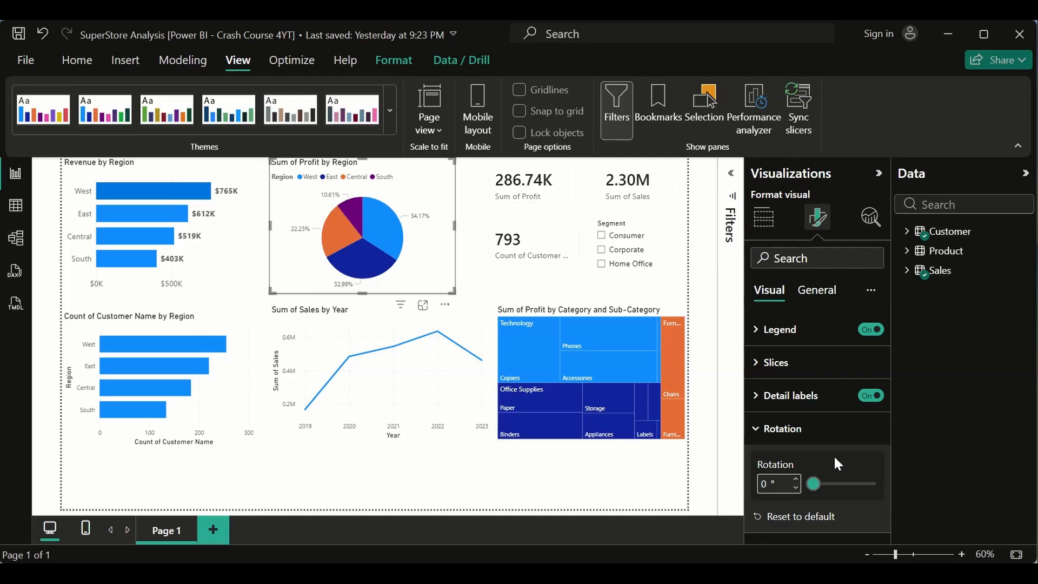
{"action": "left_click", "coordinate": [761, 432]}
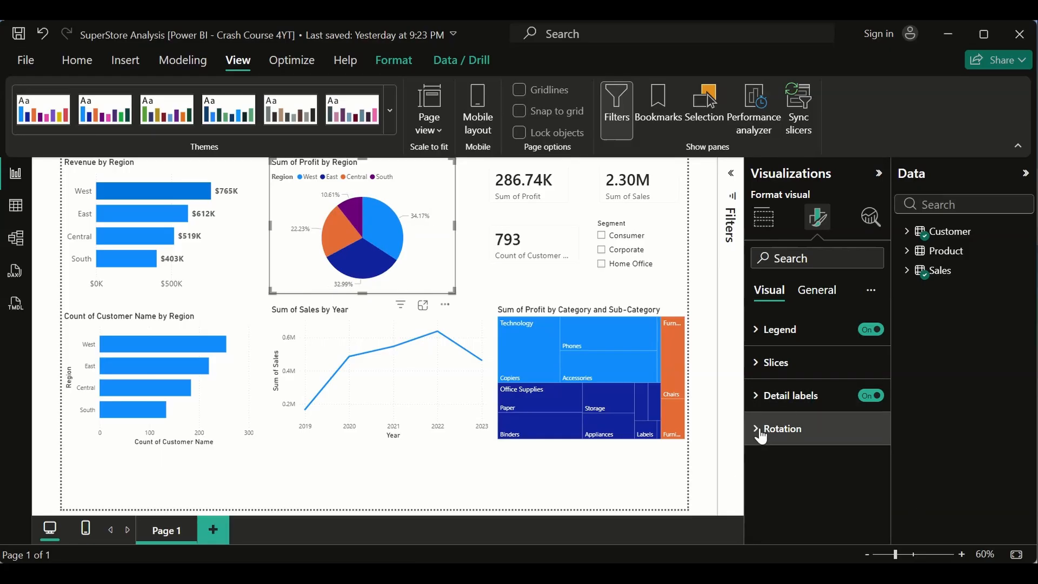
Try switching the pie chart's title off and back on, and look through its title formatting settings
{"action": "left_click", "coordinate": [814, 294]}
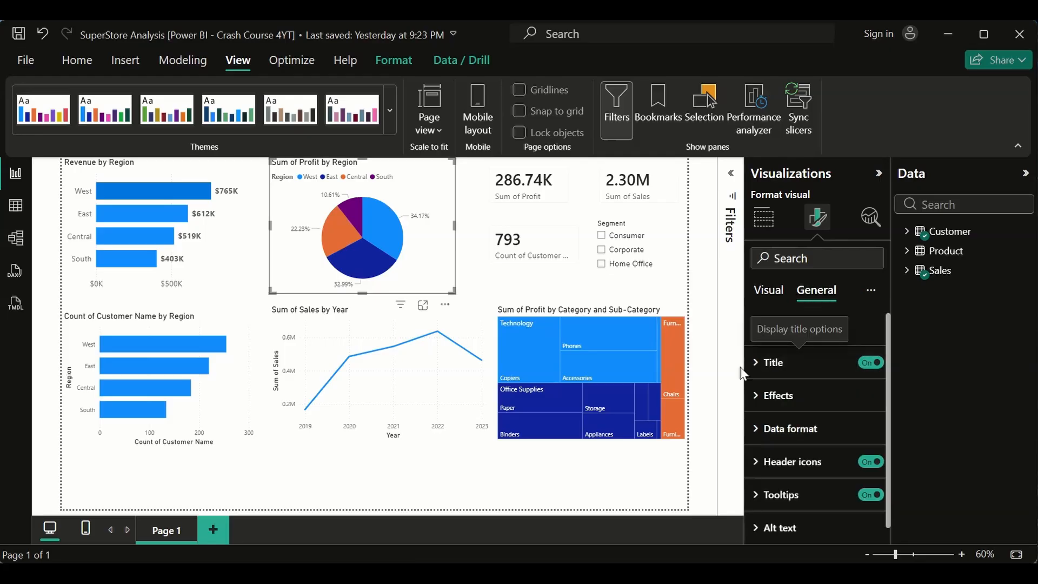
{"action": "left_click", "coordinate": [759, 373]}
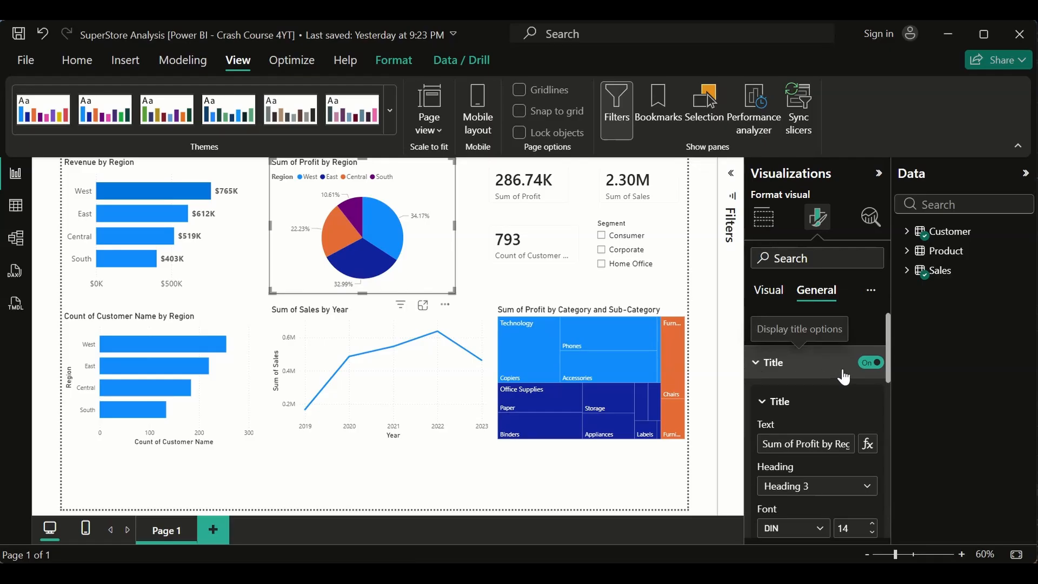
{"action": "left_click", "coordinate": [868, 366]}
{"action": "left_click", "coordinate": [868, 366]}
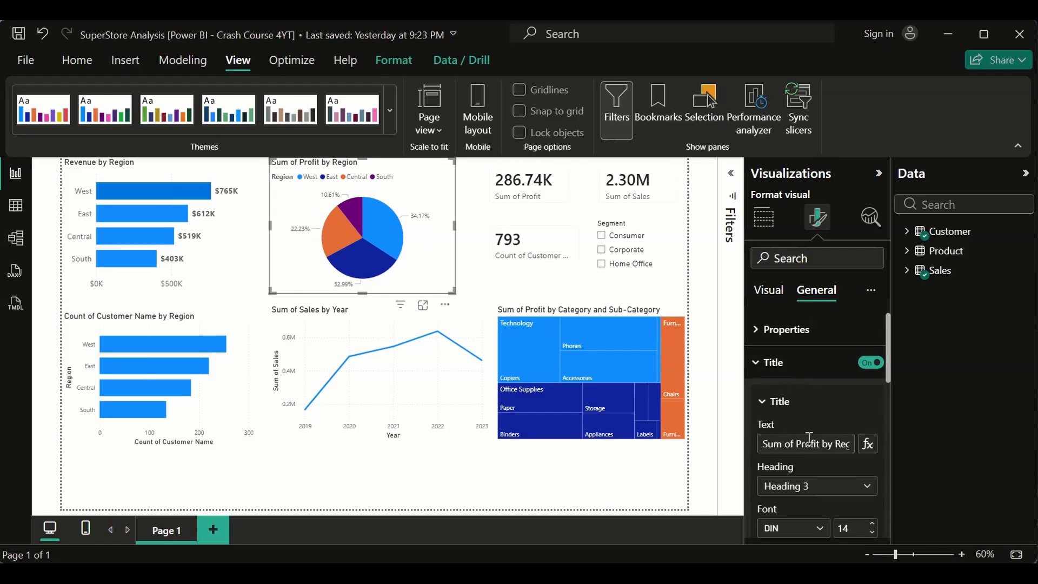
{"action": "scroll", "coordinate": [797, 460], "scroll_direction": "down", "scroll_amount": 5}
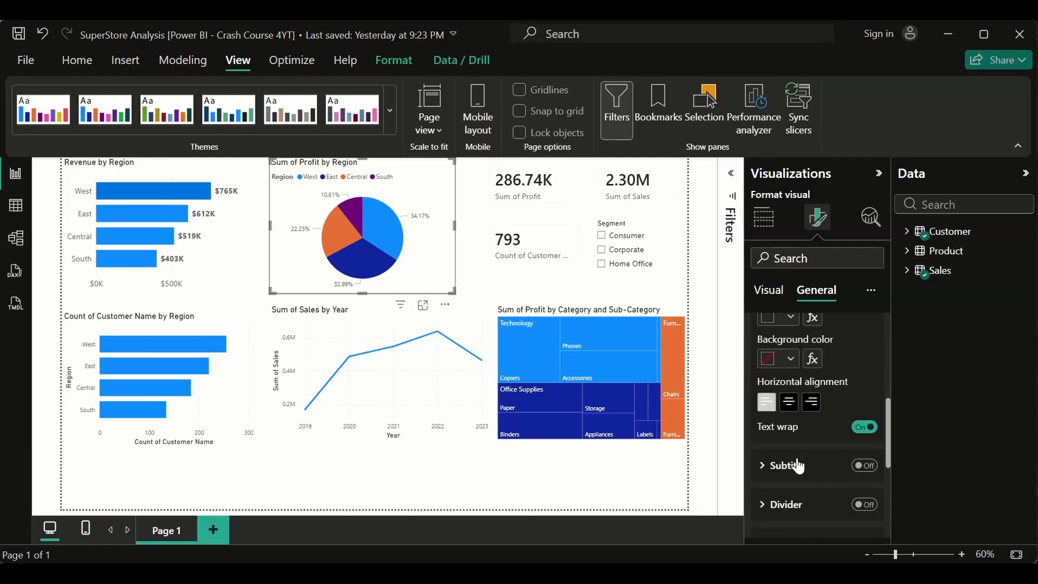
{"action": "scroll", "coordinate": [796, 456], "scroll_direction": "up", "scroll_amount": 5}
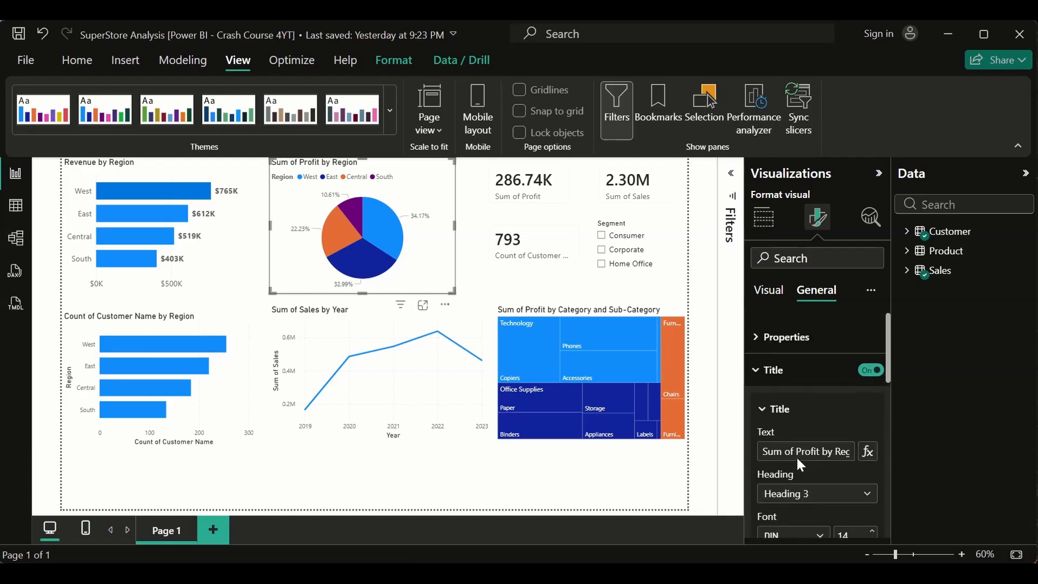
{"action": "left_click", "coordinate": [757, 363]}
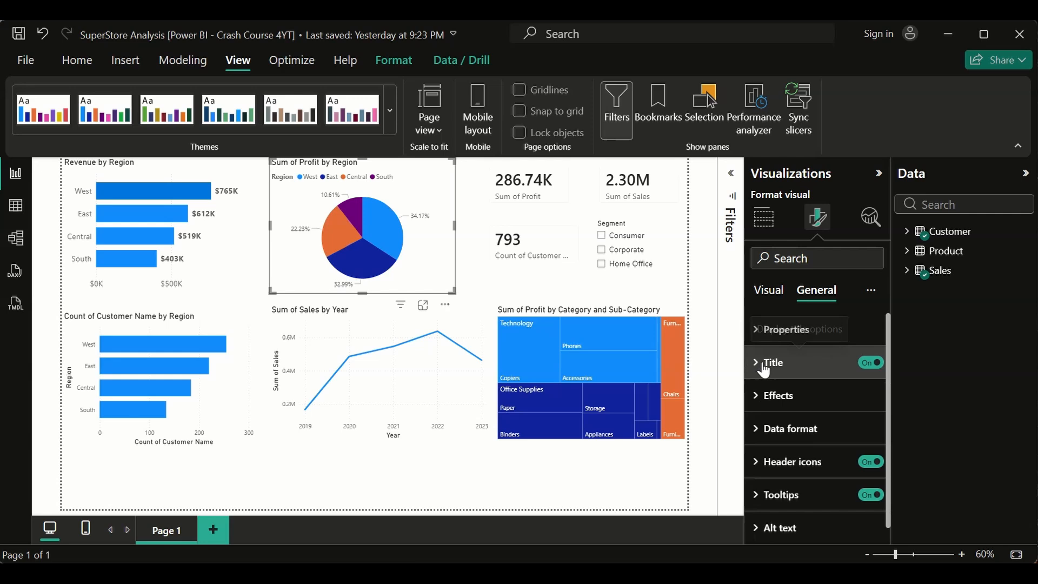
Examine the pie chart's effects settings, including background, visual border and shadow
{"action": "left_click", "coordinate": [755, 399]}
{"action": "scroll", "coordinate": [796, 458], "scroll_direction": "down", "scroll_amount": 5}
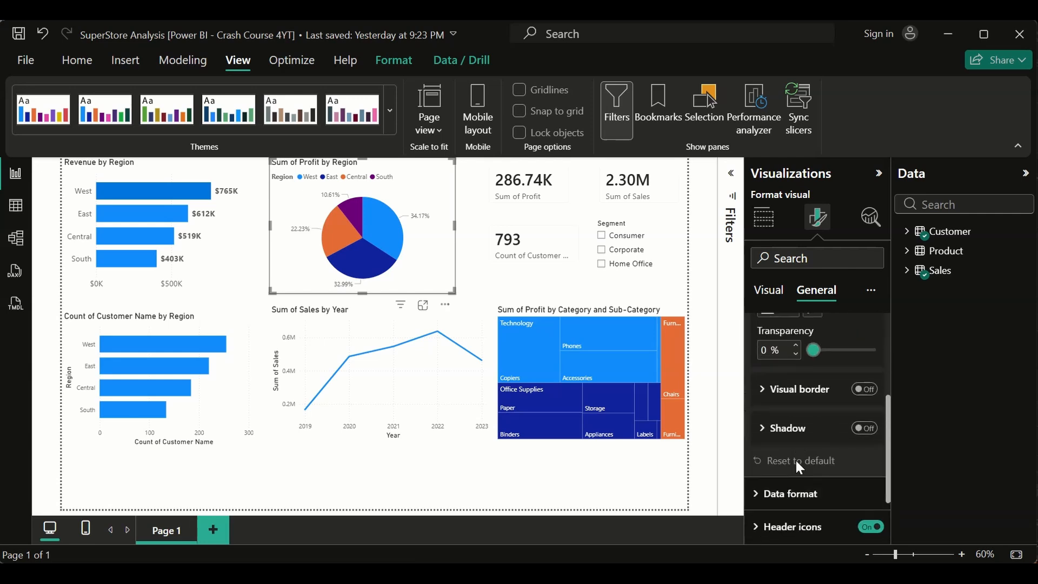
{"action": "scroll", "coordinate": [797, 458], "scroll_direction": "up", "scroll_amount": 3}
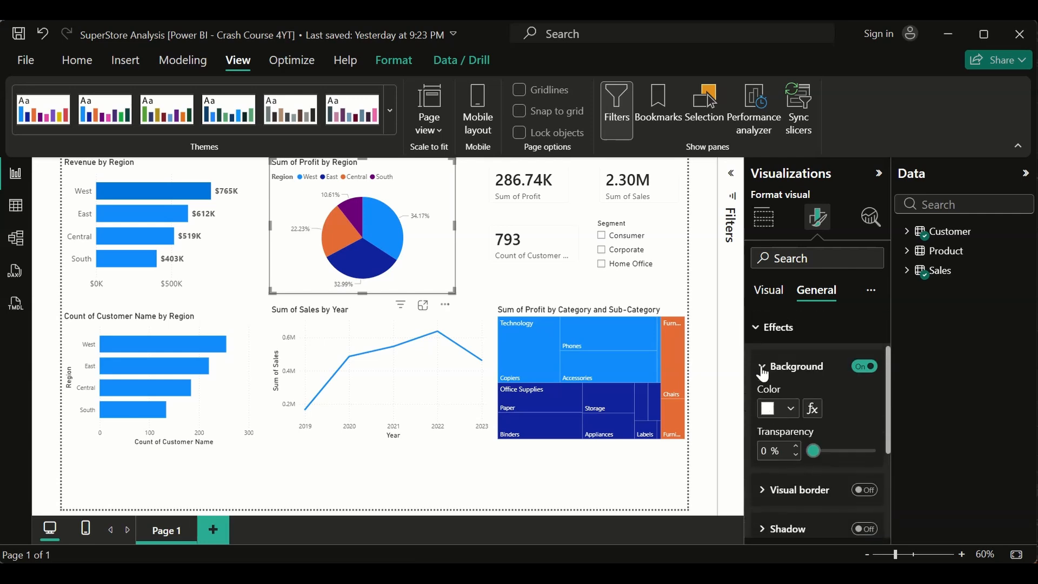
{"action": "left_click", "coordinate": [763, 326]}
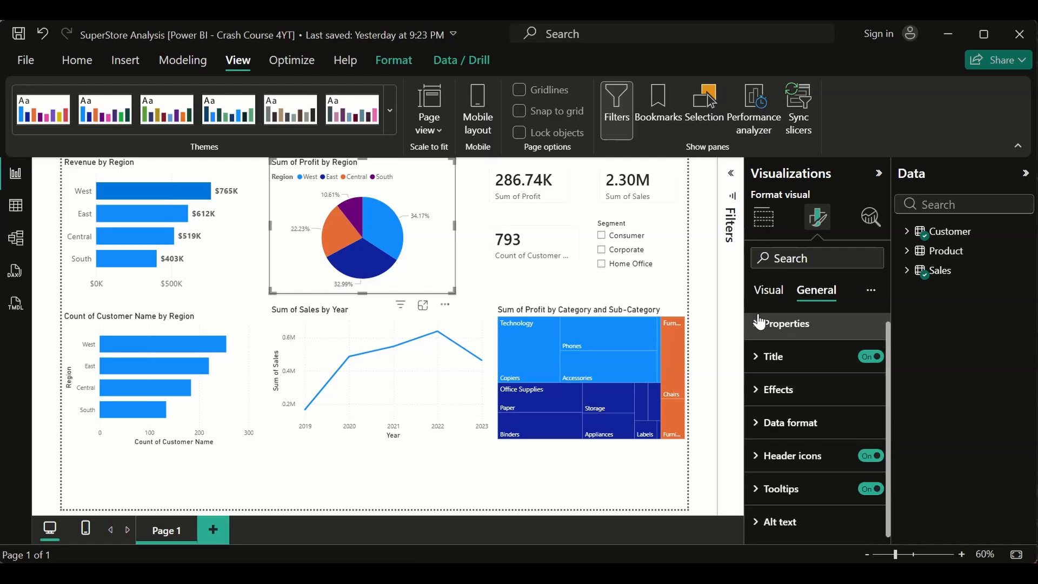
Examine the pie chart's data format settings, including which fields they can apply to, and close the data format settings
{"action": "left_click", "coordinate": [764, 424]}
{"action": "scroll", "coordinate": [811, 487], "scroll_direction": "down", "scroll_amount": 2}
{"action": "scroll", "coordinate": [811, 496], "scroll_direction": "up", "scroll_amount": 1}
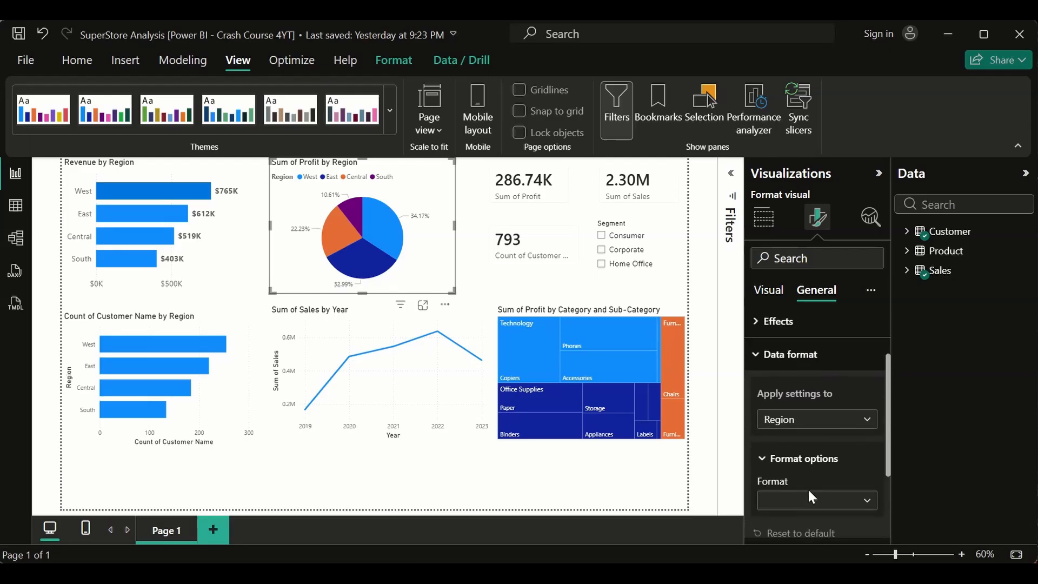
{"action": "left_click", "coordinate": [801, 431]}
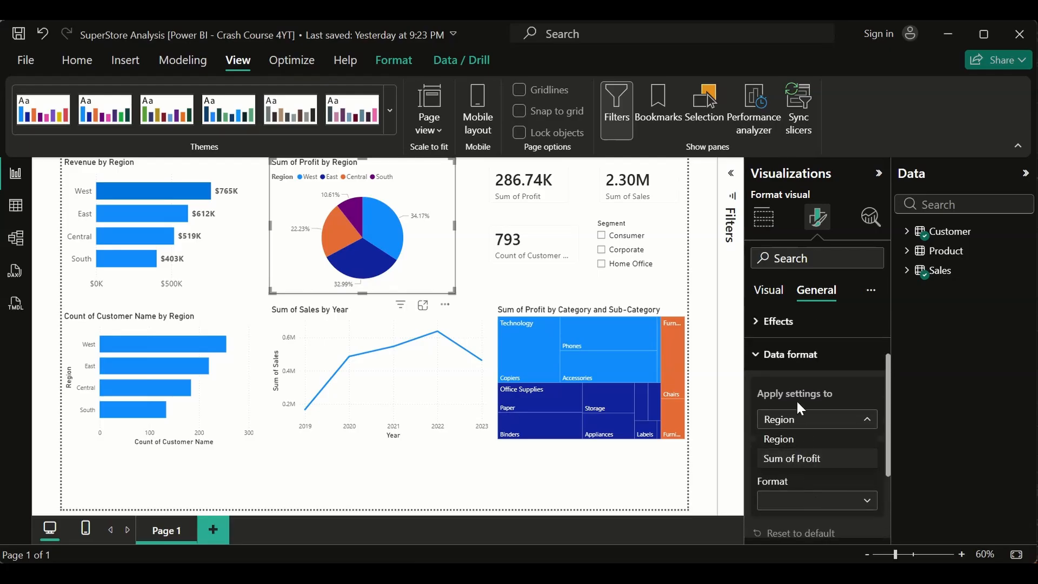
{"action": "left_click", "coordinate": [801, 374]}
{"action": "left_click", "coordinate": [765, 362]}
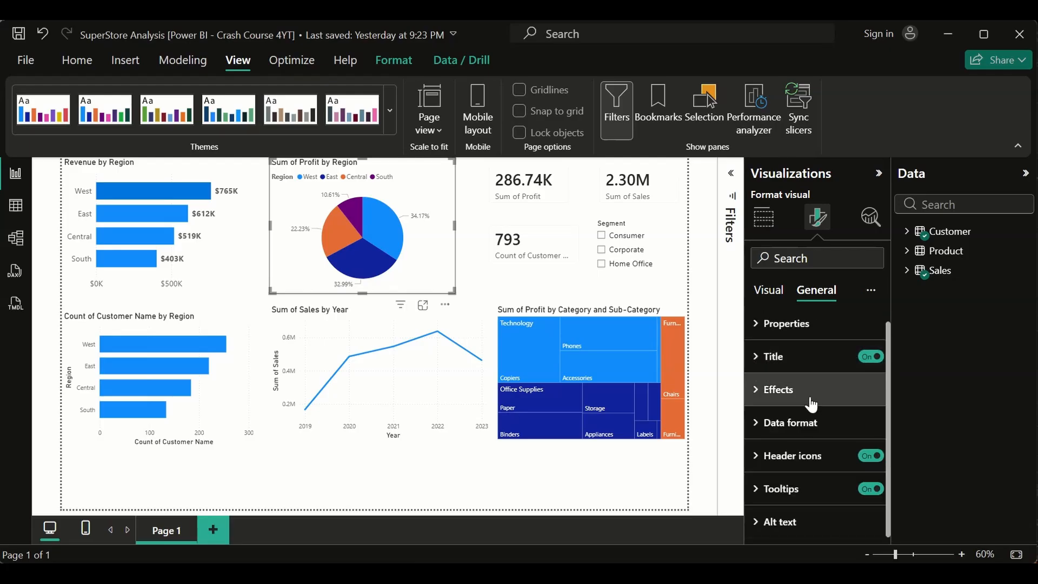
Look through the pie chart's size and other general properties, try shrinking the chart on the canvas, and undo the resize
{"action": "scroll", "coordinate": [803, 434], "scroll_direction": "up", "scroll_amount": 1}
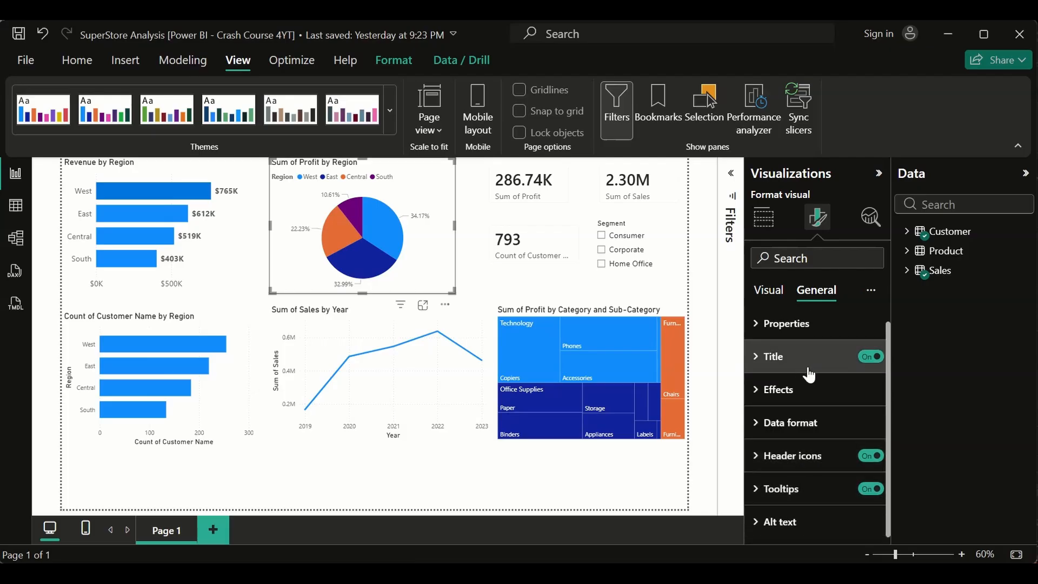
{"action": "scroll", "coordinate": [790, 405], "scroll_direction": "up", "scroll_amount": 1}
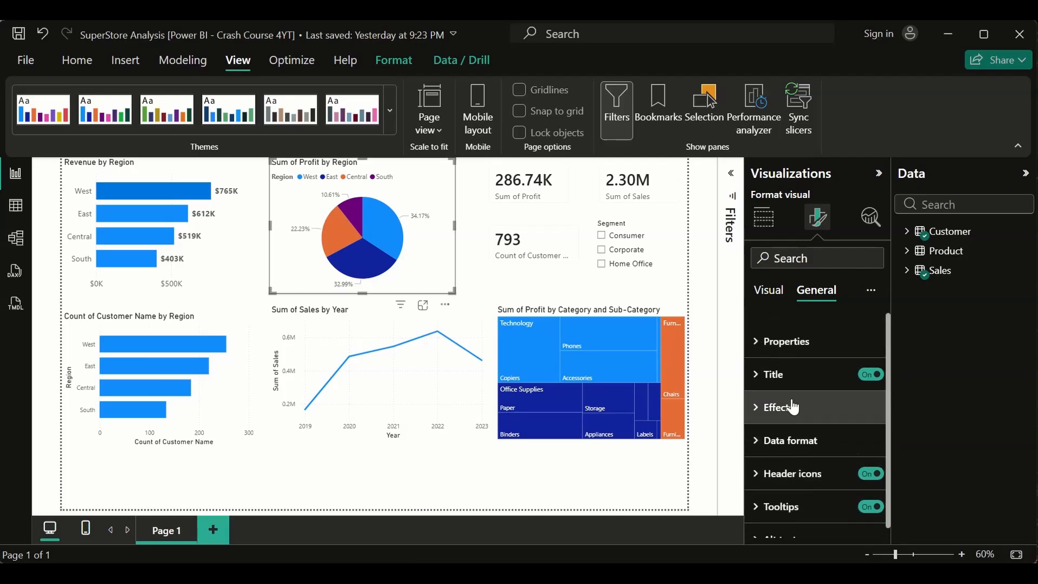
{"action": "left_click", "coordinate": [762, 343]}
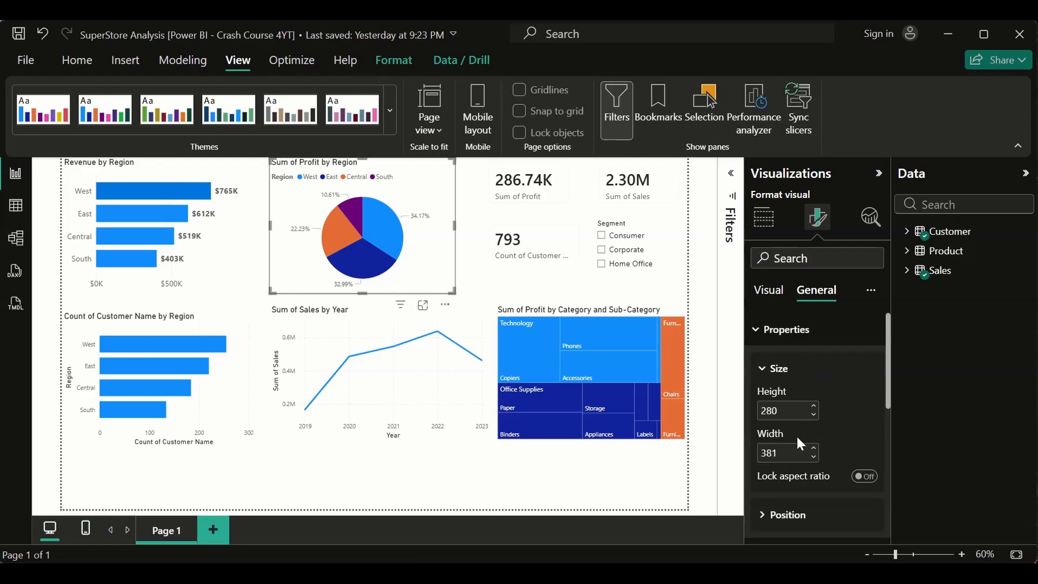
{"action": "scroll", "coordinate": [806, 438], "scroll_direction": "down", "scroll_amount": 5}
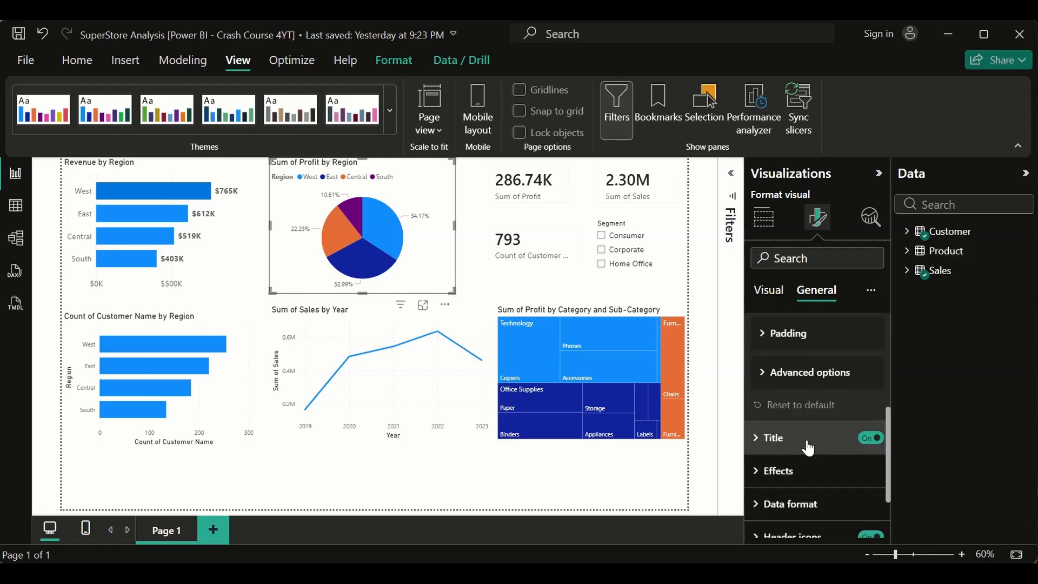
{"action": "scroll", "coordinate": [806, 441], "scroll_direction": "up", "scroll_amount": 5}
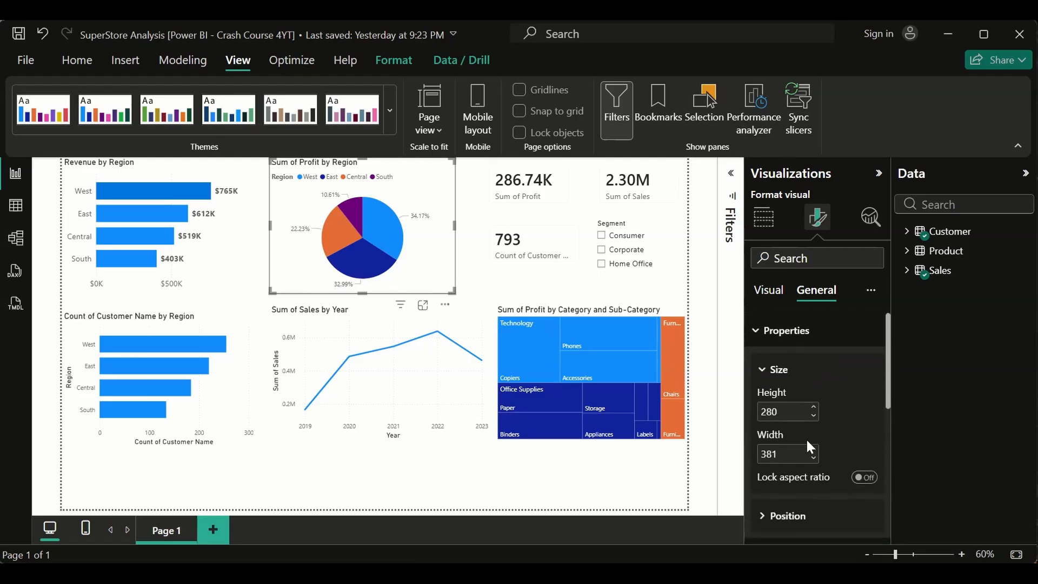
{"action": "left_click", "coordinate": [755, 329]}
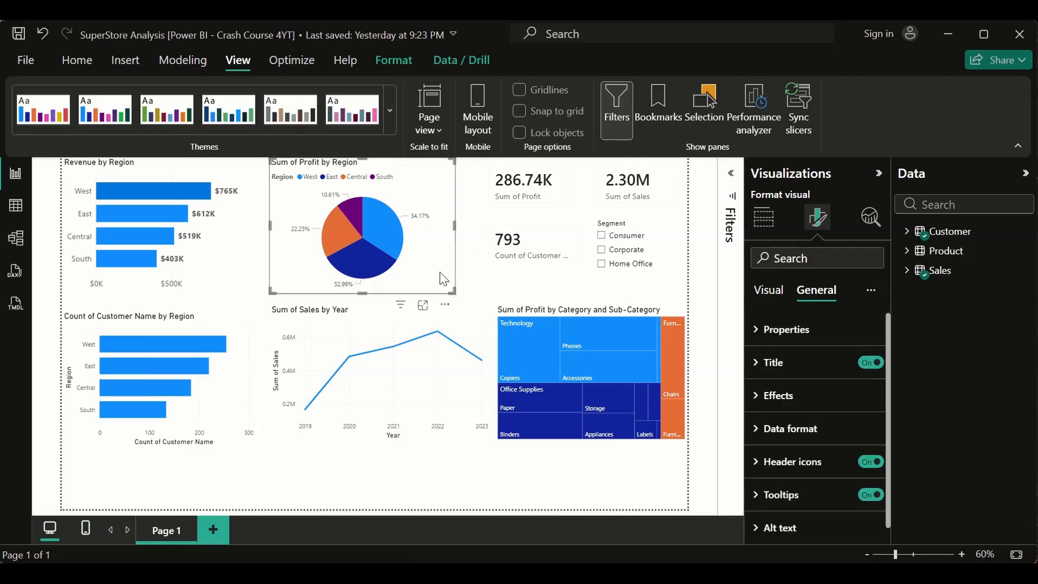
{"action": "left_click_drag", "start_coordinate": [454, 291], "coordinate": [431, 281]}
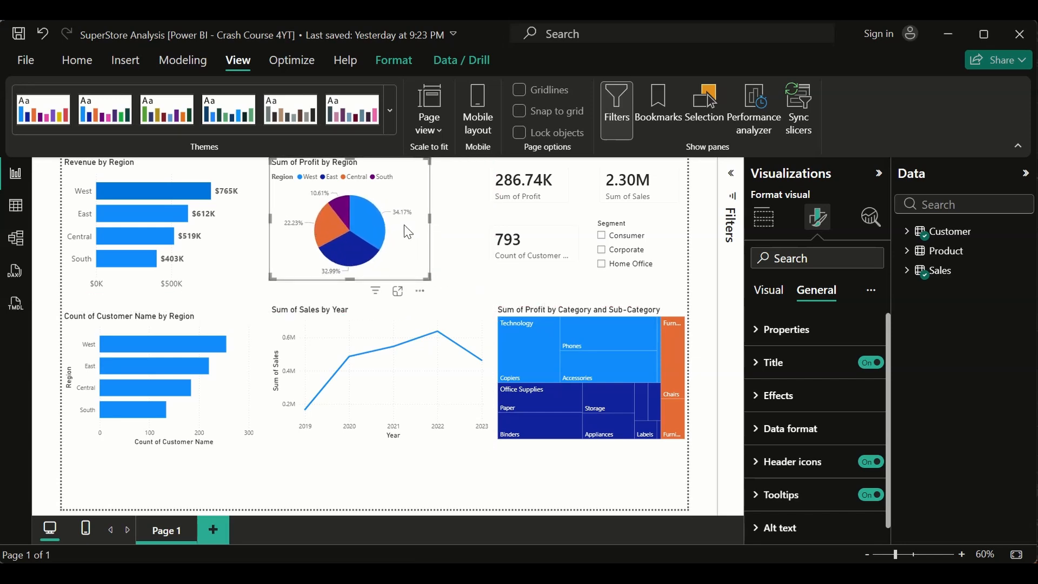
{"action": "key", "text": "ctrl+z"}
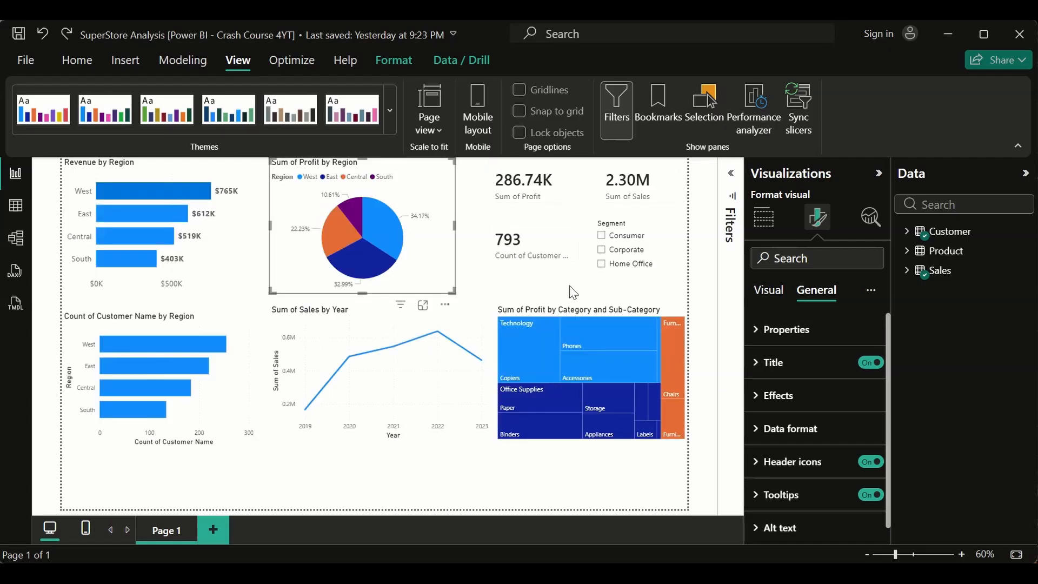
Examine the X-axis type options and range settings of the Sum of Sales by Year line chart, and close the range settings
{"action": "left_click", "coordinate": [473, 325]}
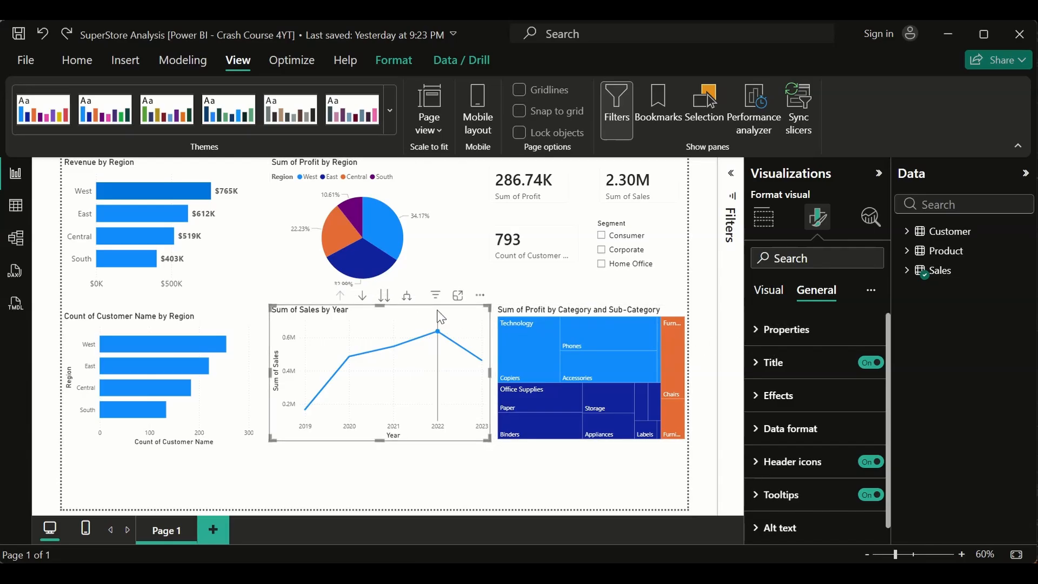
{"action": "left_click", "coordinate": [783, 298]}
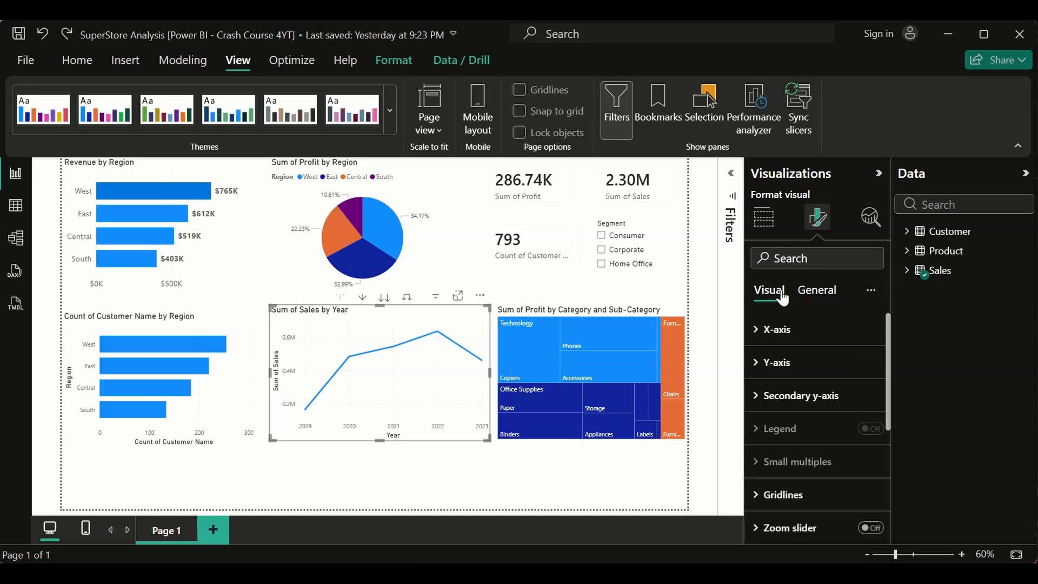
{"action": "left_click", "coordinate": [754, 331]}
{"action": "left_click", "coordinate": [837, 386]}
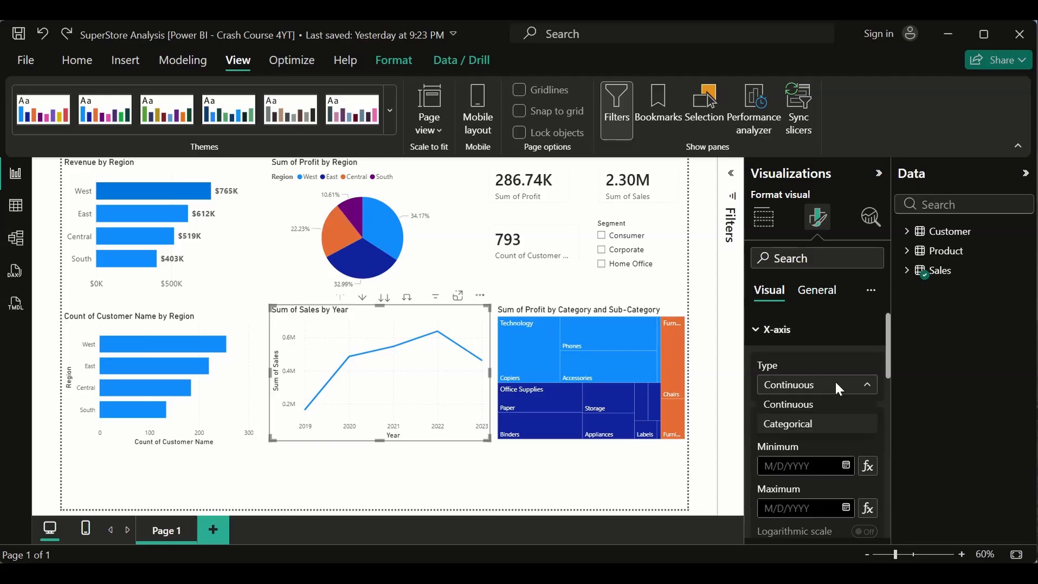
{"action": "left_click", "coordinate": [843, 350]}
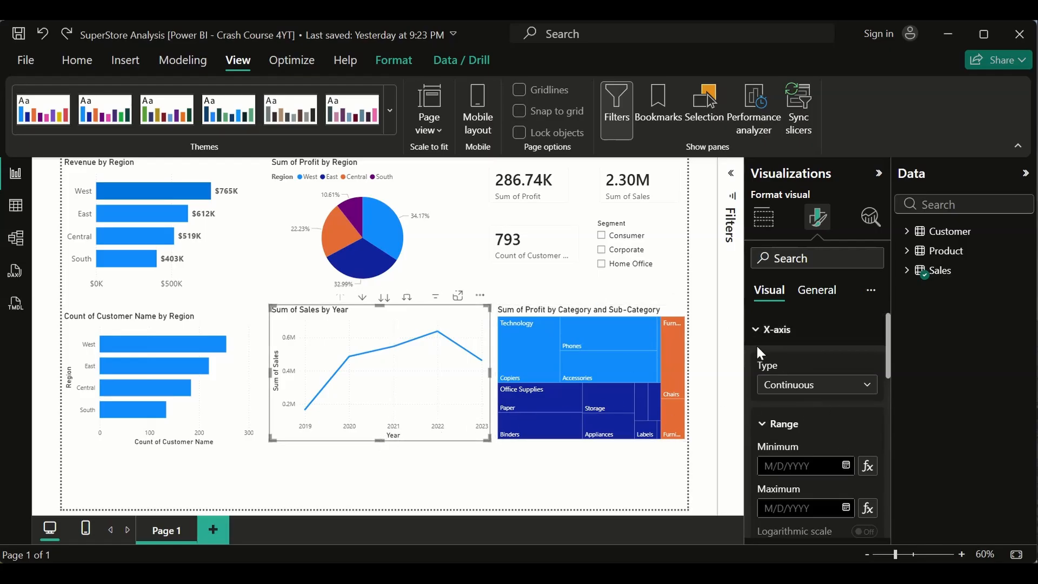
{"action": "scroll", "coordinate": [780, 400], "scroll_direction": "down", "scroll_amount": 3}
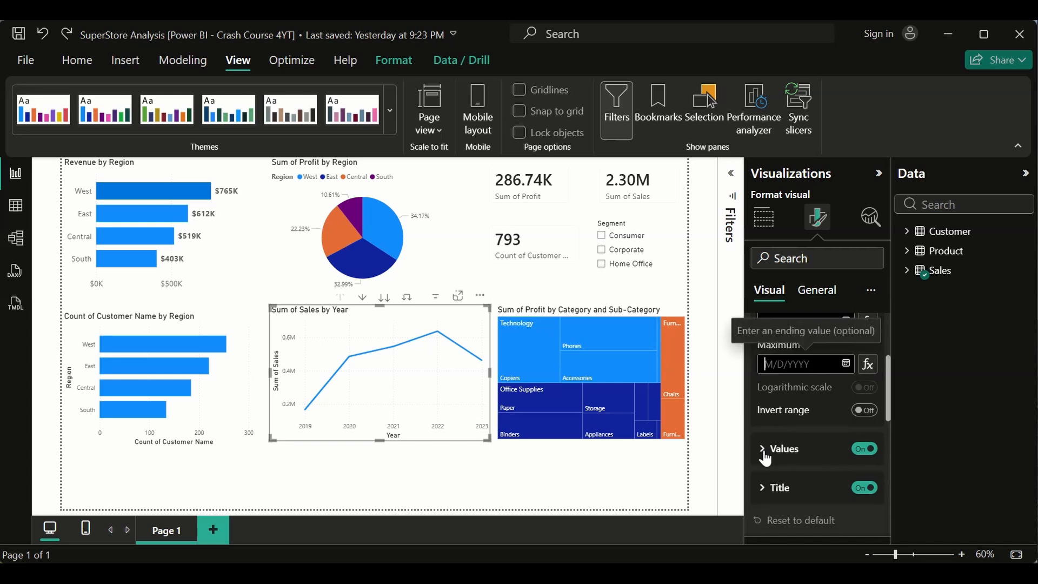
{"action": "scroll", "coordinate": [787, 440], "scroll_direction": "up", "scroll_amount": 3}
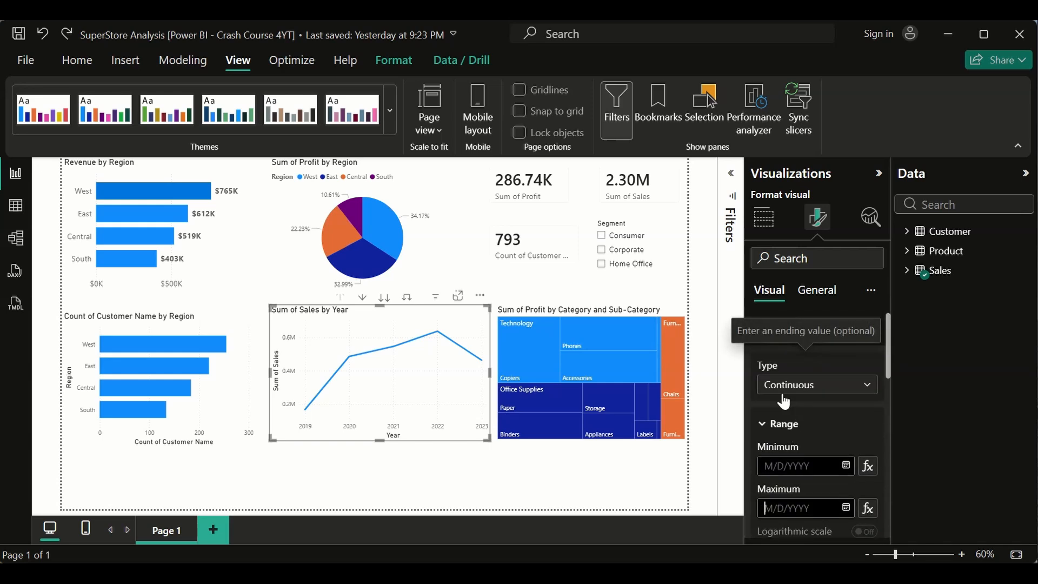
{"action": "left_click", "coordinate": [760, 424]}
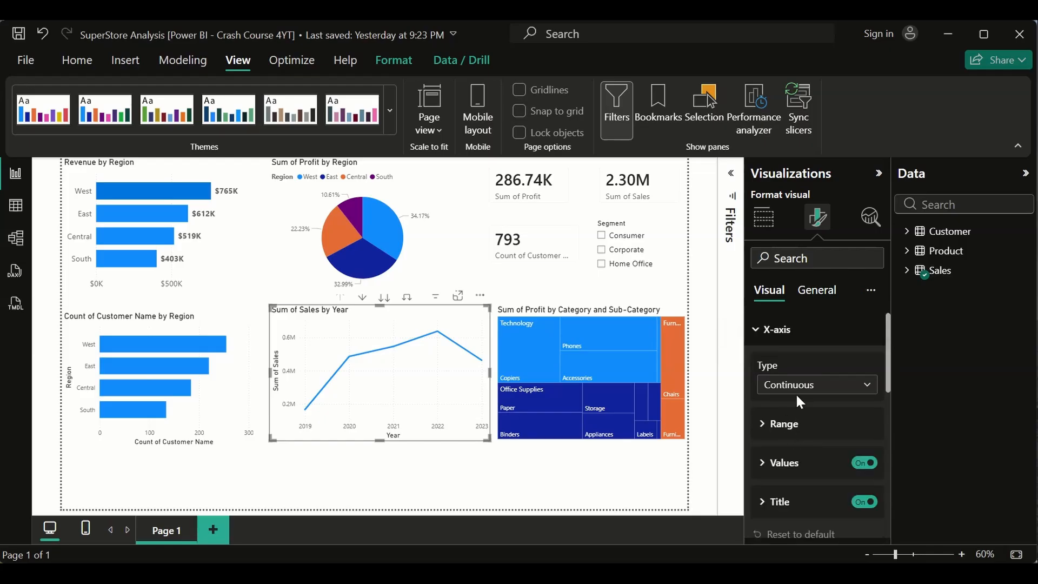
Set the font size of the line chart's X-axis values to 12 and check the colour, display units and decimal places settings
{"action": "left_click", "coordinate": [764, 471]}
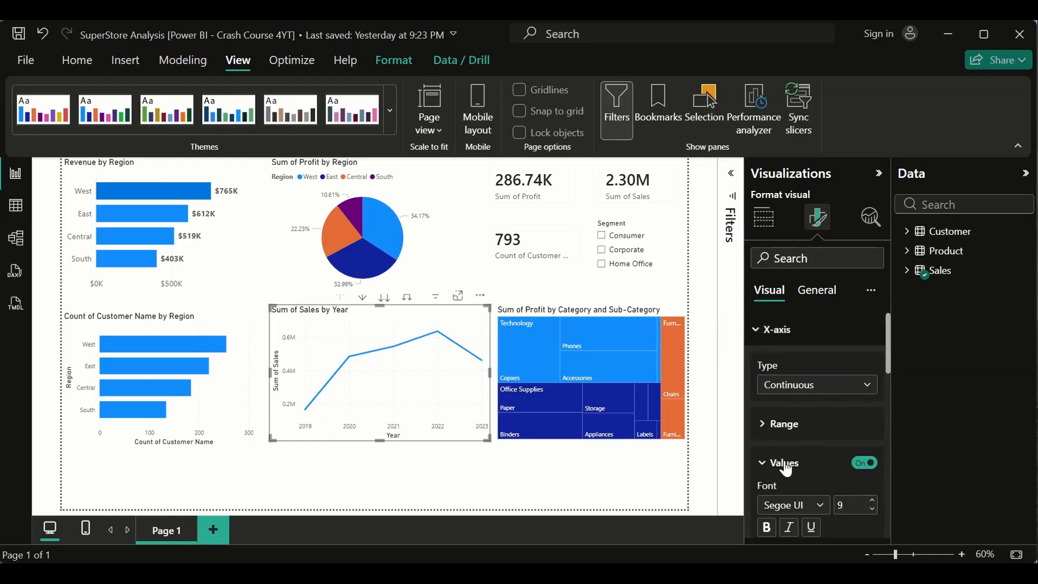
{"action": "scroll", "coordinate": [826, 478], "scroll_direction": "down", "scroll_amount": 3}
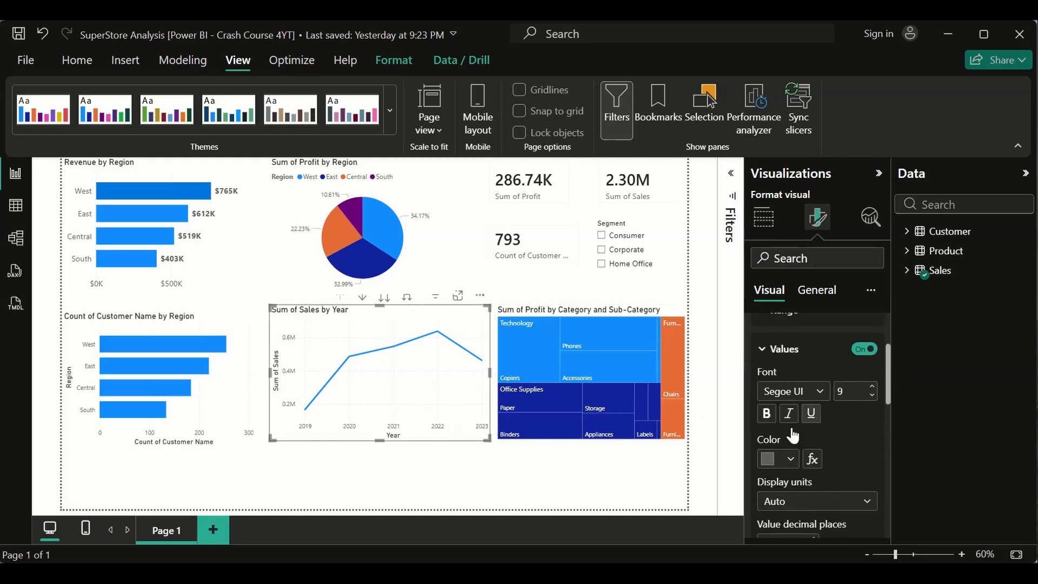
{"action": "left_click", "coordinate": [767, 414]}
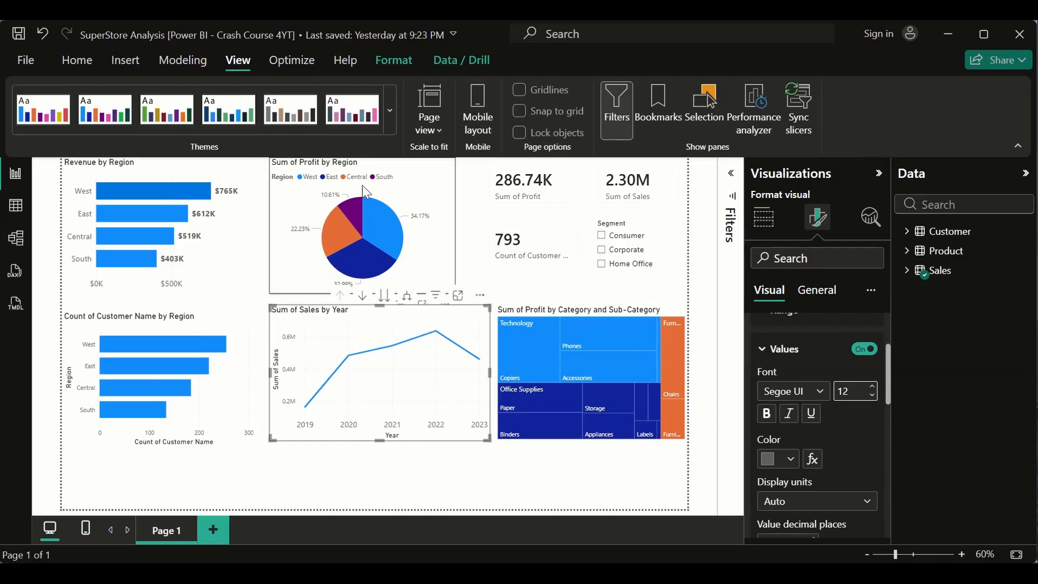
{"action": "left_click", "coordinate": [770, 357]}
{"action": "left_click", "coordinate": [771, 357]}
{"action": "scroll", "coordinate": [796, 449], "scroll_direction": "down", "scroll_amount": 2}
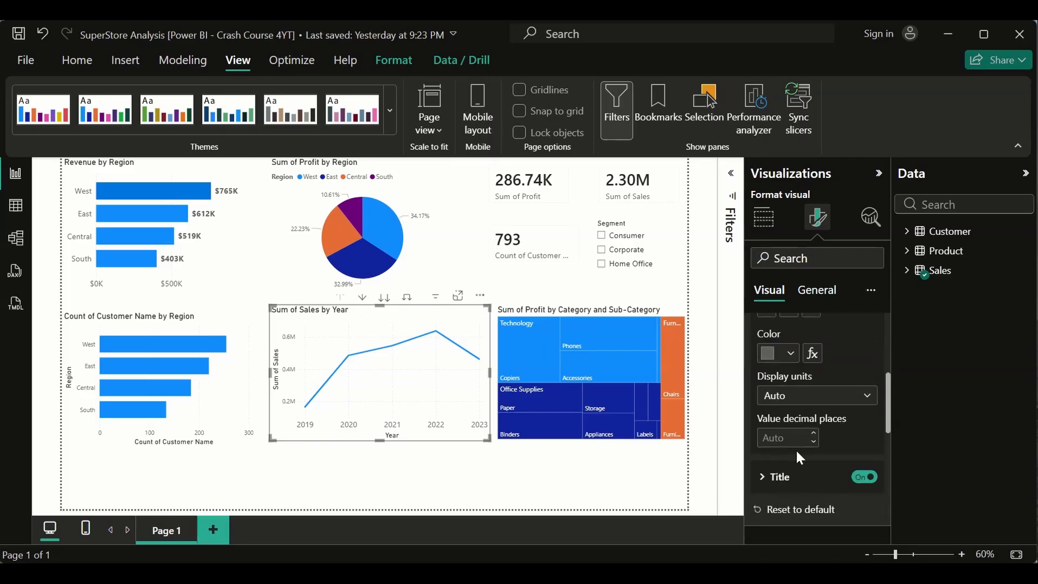
{"action": "scroll", "coordinate": [819, 398], "scroll_direction": "up", "scroll_amount": 1}
{"action": "scroll", "coordinate": [821, 399], "scroll_direction": "up", "scroll_amount": 2}
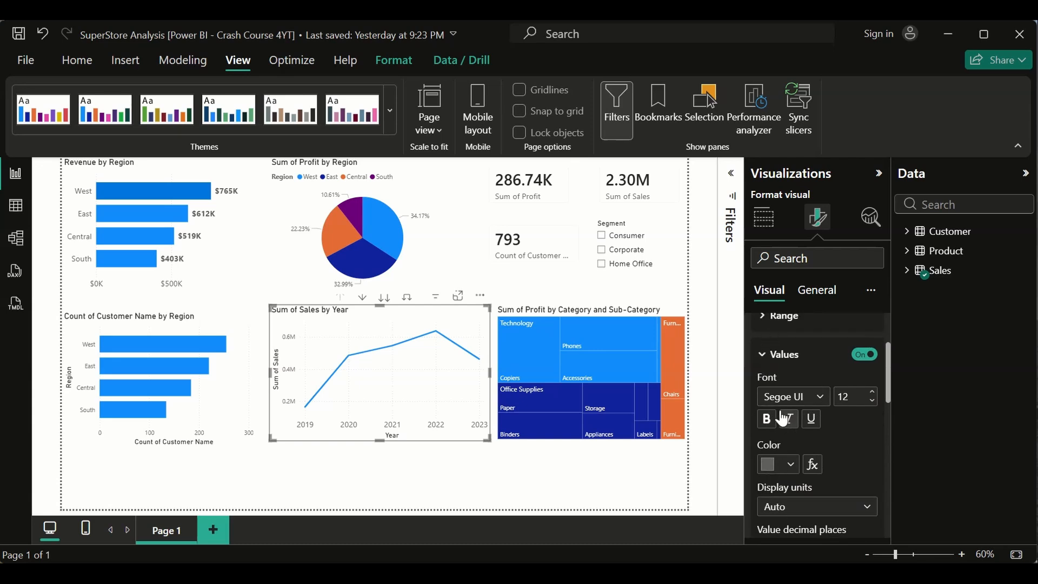
{"action": "left_click", "coordinate": [765, 354]}
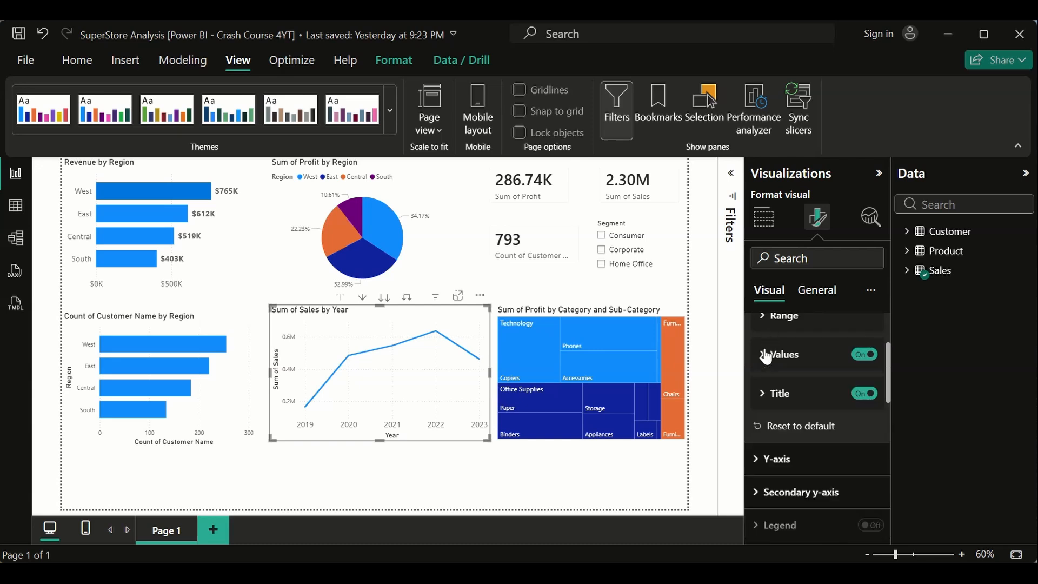
Try switching the line chart's X-axis title off and back on
{"action": "left_click", "coordinate": [767, 397]}
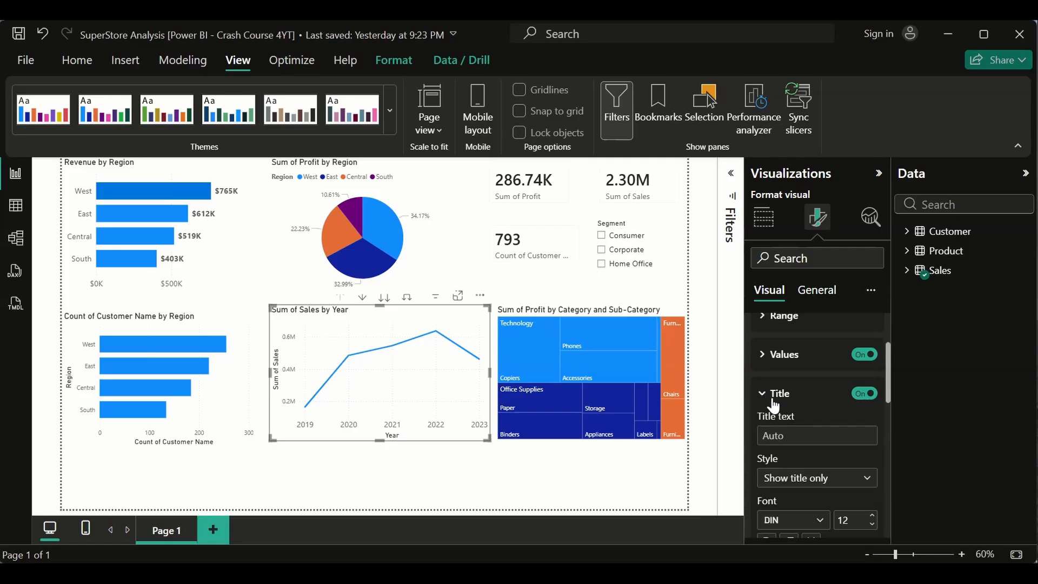
{"action": "left_click", "coordinate": [774, 404]}
{"action": "left_click", "coordinate": [864, 396]}
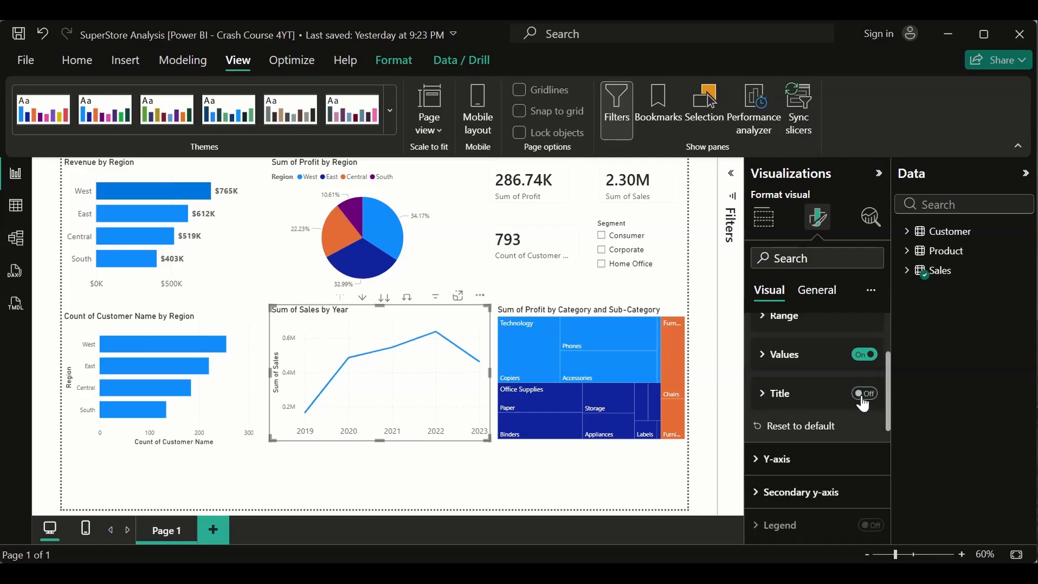
{"action": "left_click", "coordinate": [864, 399]}
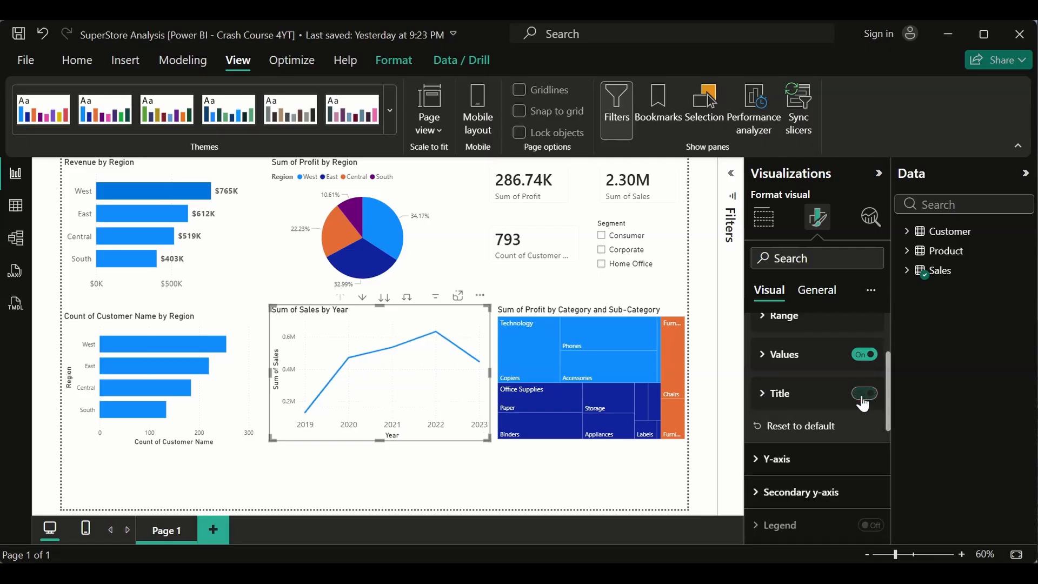
Examine the X-axis title's text, style, font and colour settings, and close the title settings
{"action": "left_click", "coordinate": [764, 395]}
{"action": "left_click", "coordinate": [826, 433]}
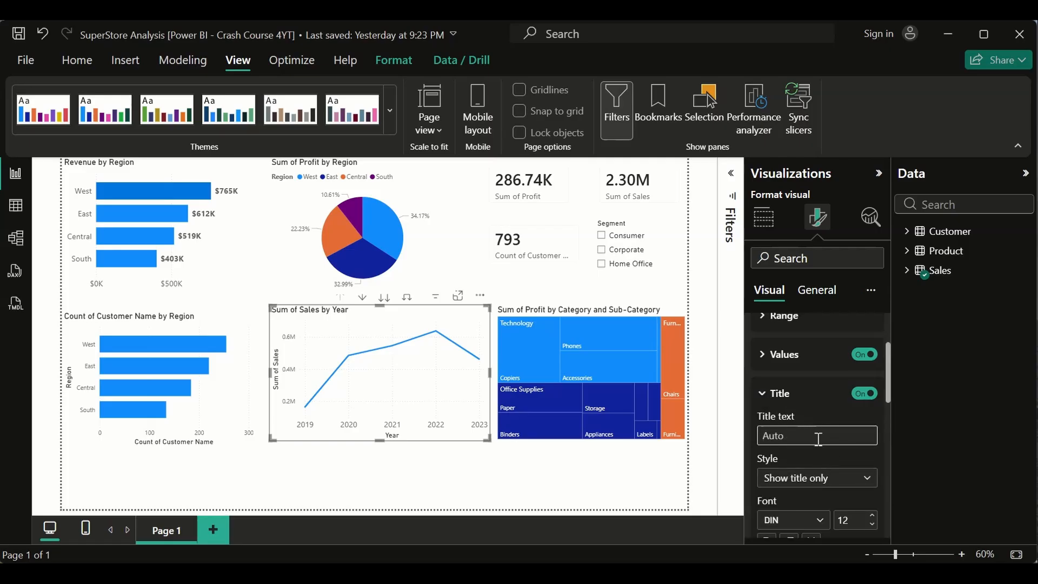
{"action": "scroll", "coordinate": [818, 439], "scroll_direction": "down", "scroll_amount": 3}
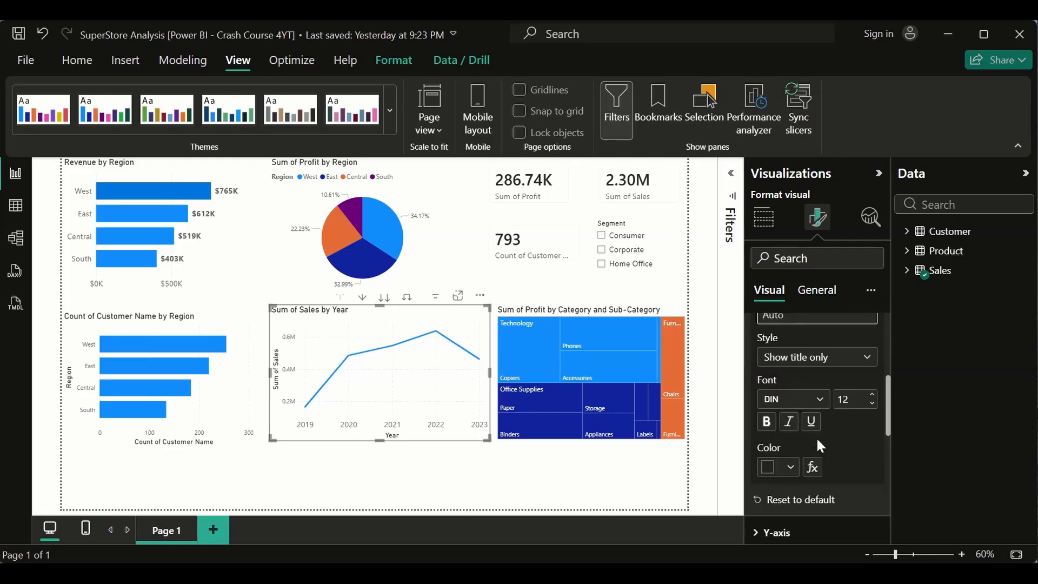
{"action": "scroll", "coordinate": [817, 438], "scroll_direction": "up", "scroll_amount": 1}
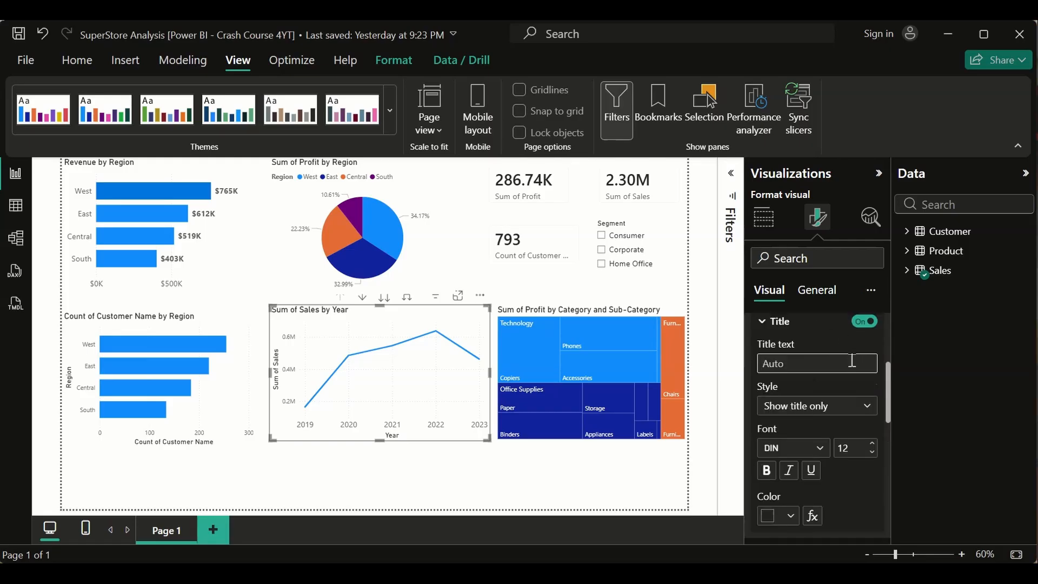
{"action": "left_click", "coordinate": [866, 409]}
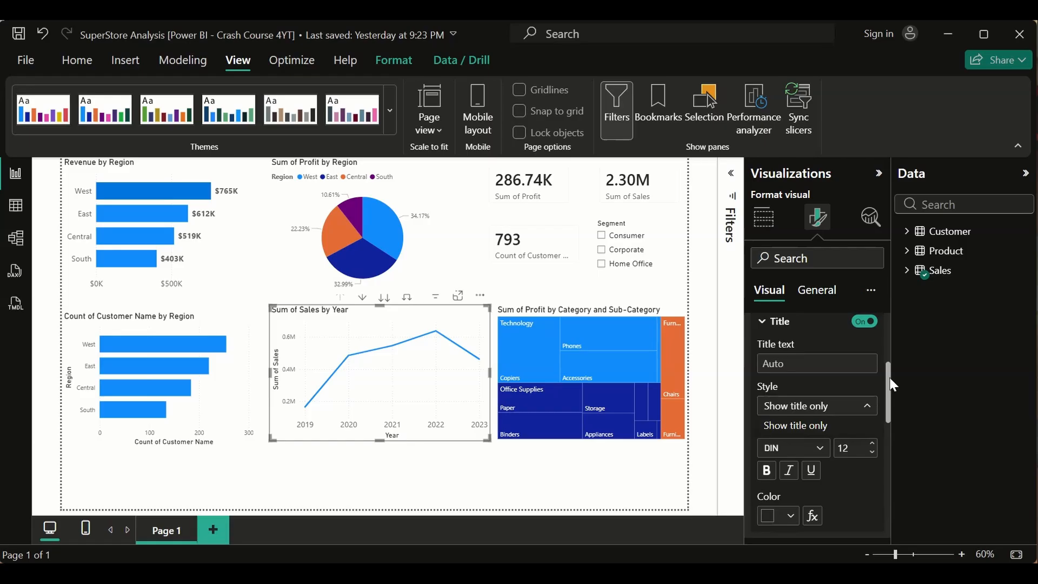
{"action": "left_click", "coordinate": [890, 378]}
{"action": "left_click", "coordinate": [762, 321]}
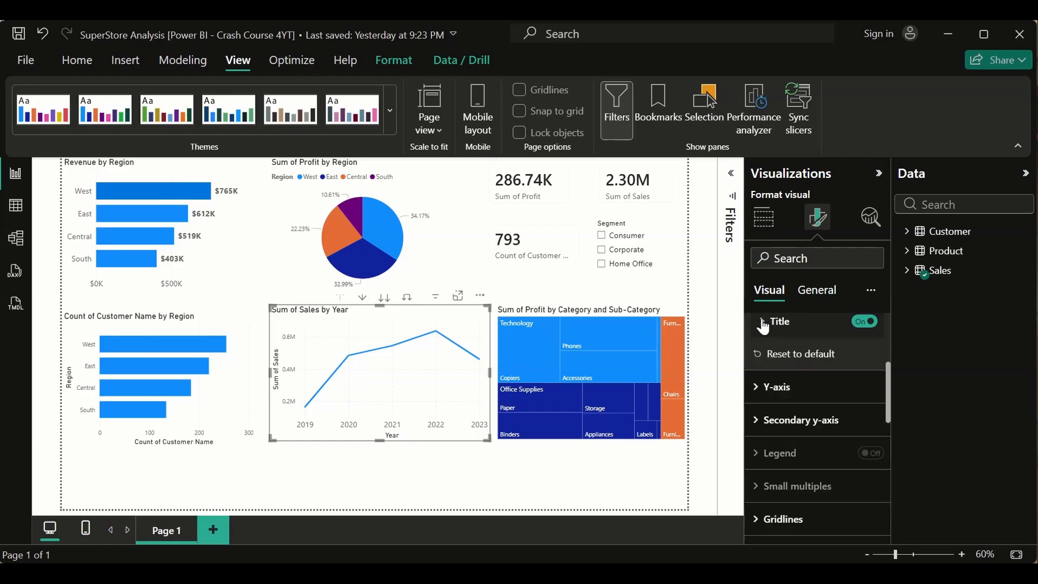
Close the X-axis settings, examine the Y-axis range settings of the Sum of Sales by Year chart, and close them
{"action": "left_click", "coordinate": [753, 397]}
{"action": "scroll", "coordinate": [782, 378], "scroll_direction": "up", "scroll_amount": 5}
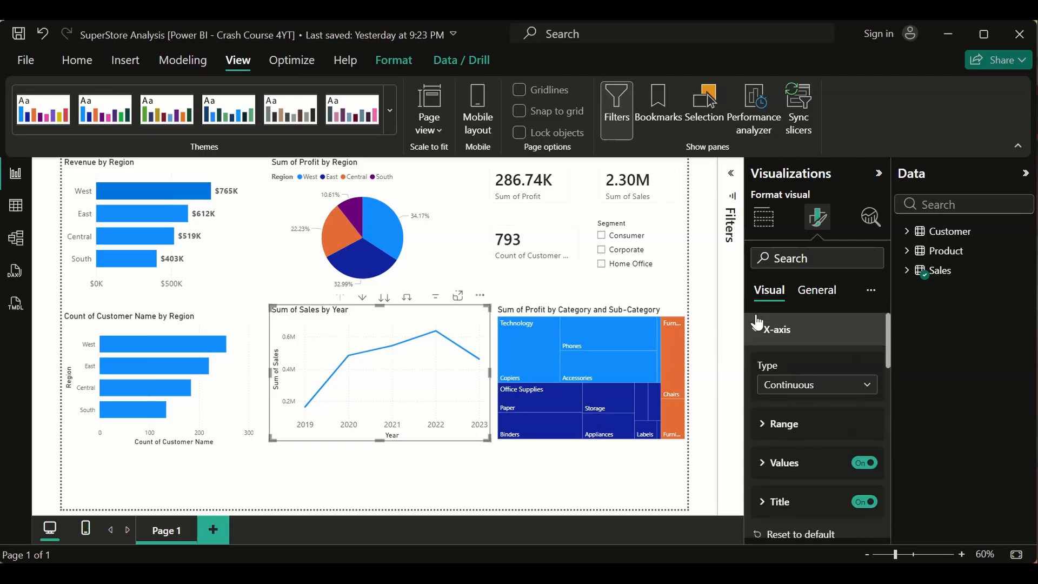
{"action": "left_click", "coordinate": [757, 323]}
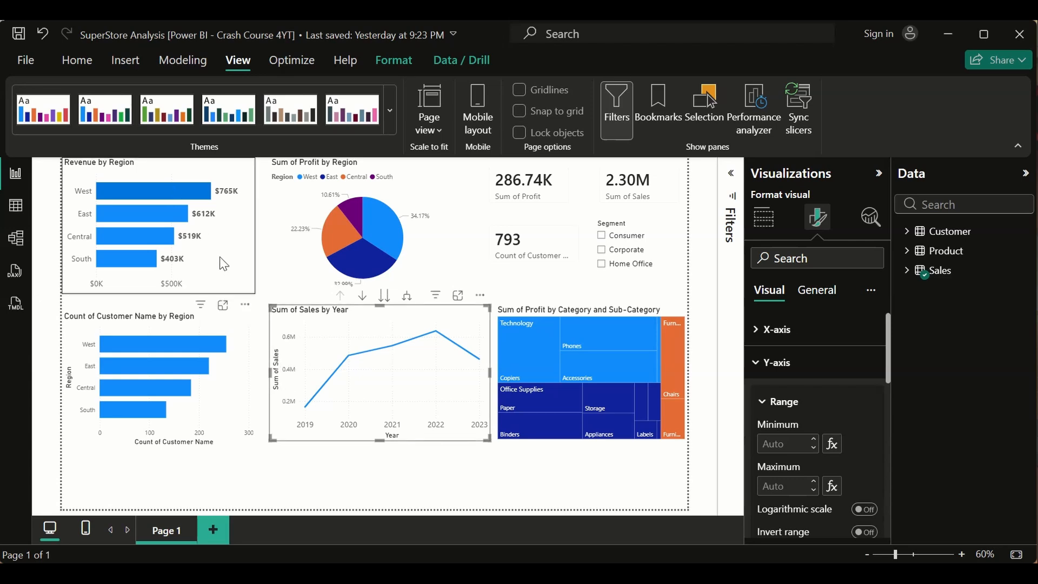
{"action": "scroll", "coordinate": [790, 413], "scroll_direction": "down", "scroll_amount": 3}
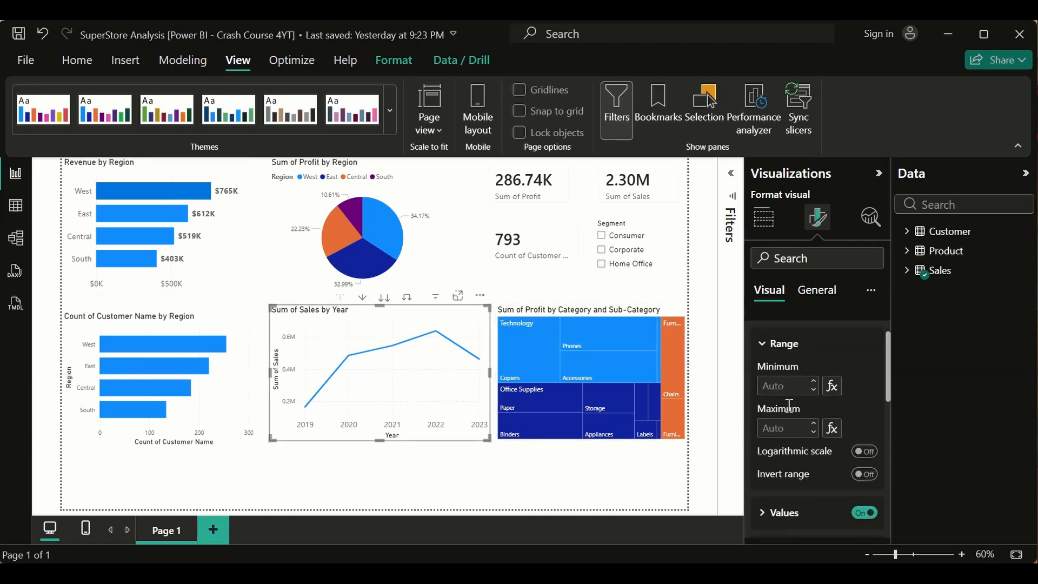
{"action": "scroll", "coordinate": [834, 447], "scroll_direction": "down", "scroll_amount": 1}
{"action": "scroll", "coordinate": [837, 490], "scroll_direction": "up", "scroll_amount": 4}
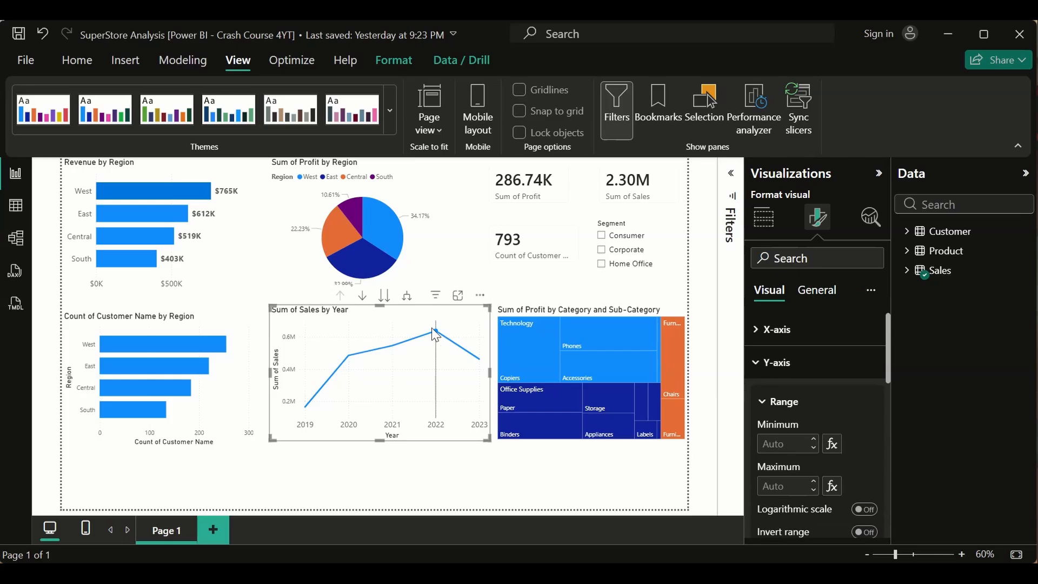
{"action": "mouse_move", "coordinate": [436, 336]}
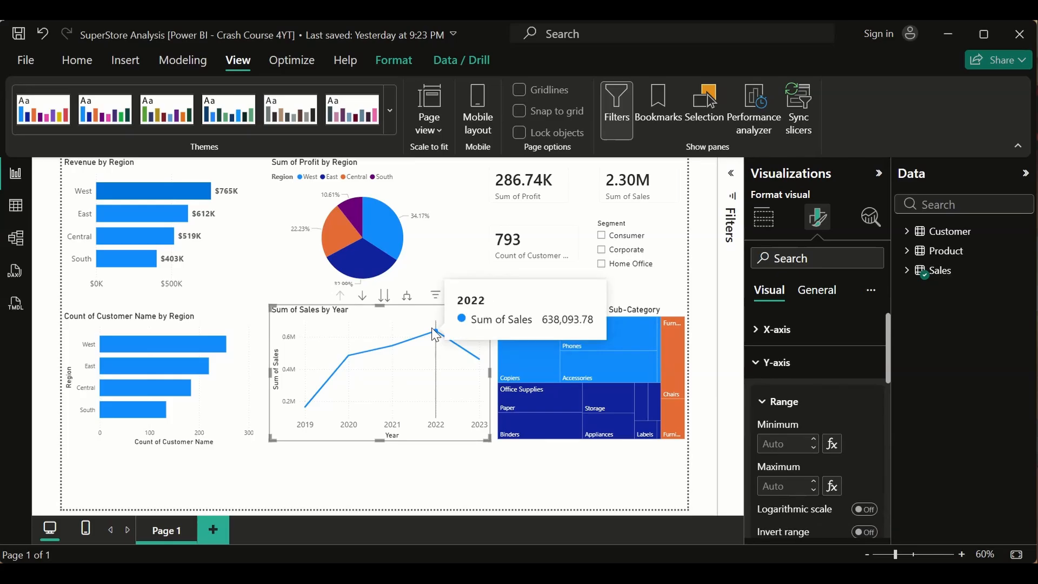
{"action": "left_click", "coordinate": [756, 366]}
Try switching the secondary y-axis values off and back on, and close the secondary y-axis settings
{"action": "left_click", "coordinate": [755, 396]}
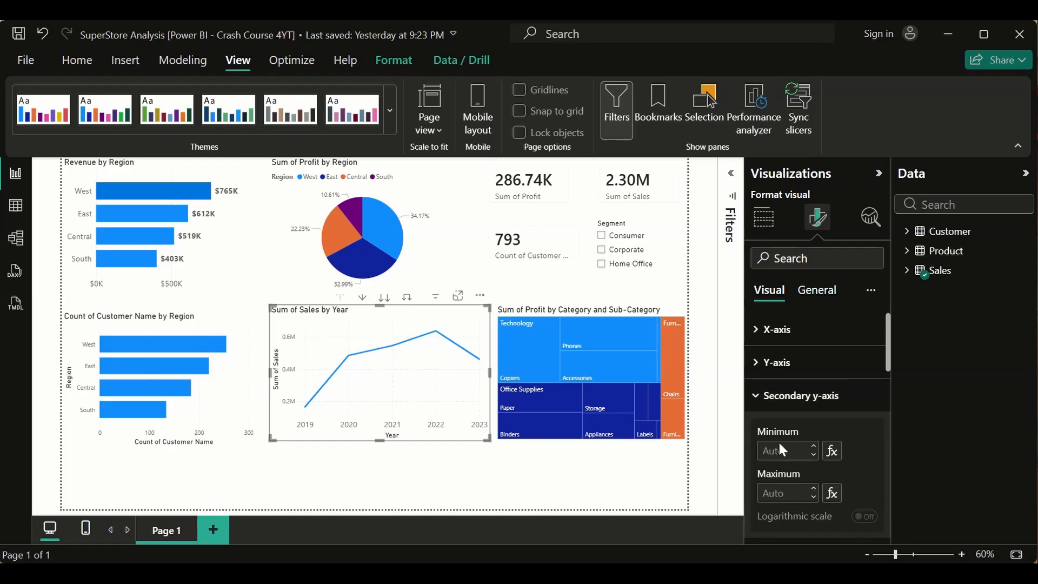
{"action": "scroll", "coordinate": [778, 440], "scroll_direction": "down", "scroll_amount": 3}
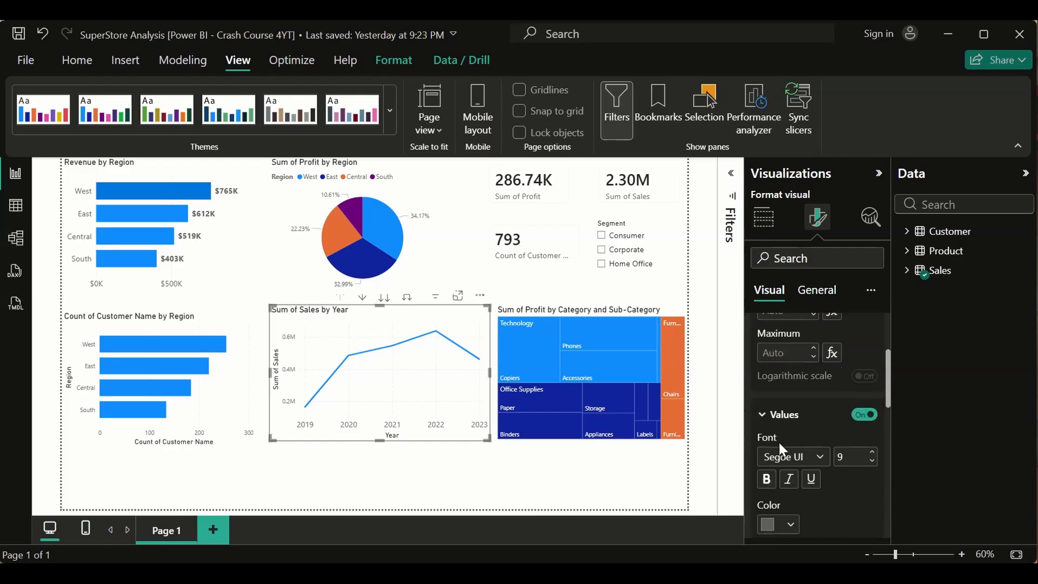
{"action": "left_click", "coordinate": [873, 415]}
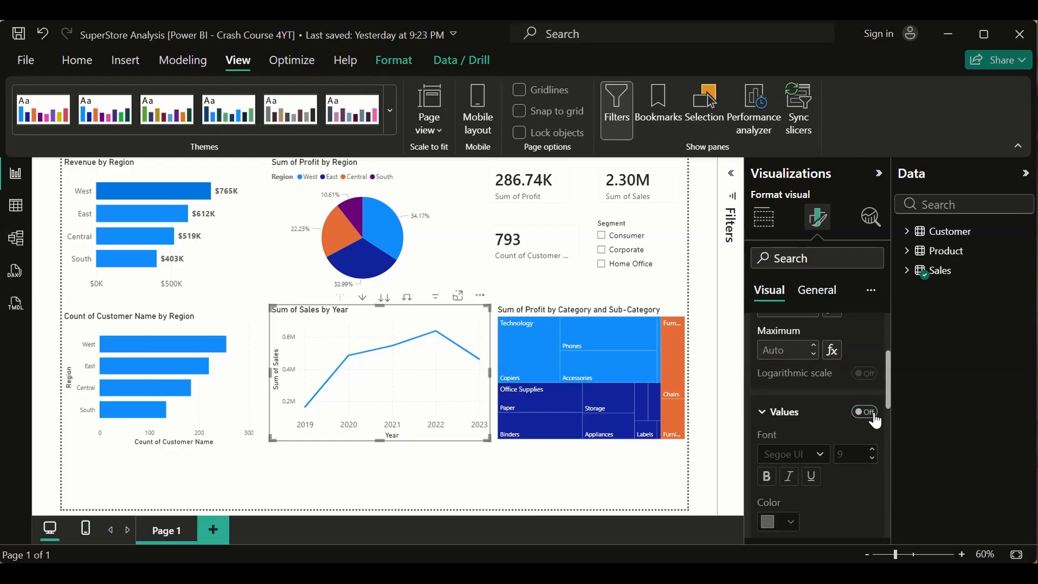
{"action": "left_click", "coordinate": [872, 413]}
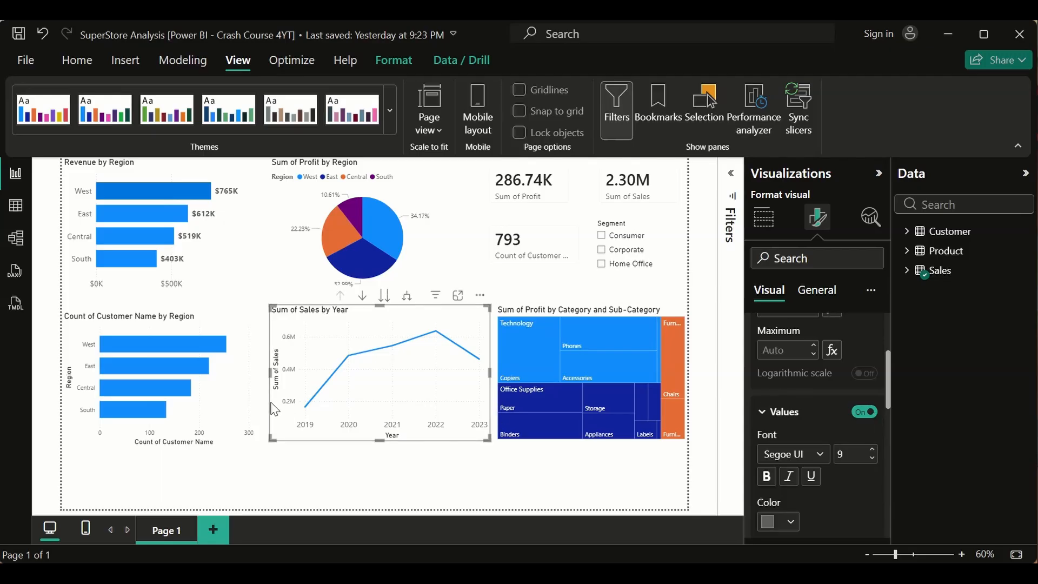
{"action": "scroll", "coordinate": [844, 325], "scroll_direction": "up", "scroll_amount": 2}
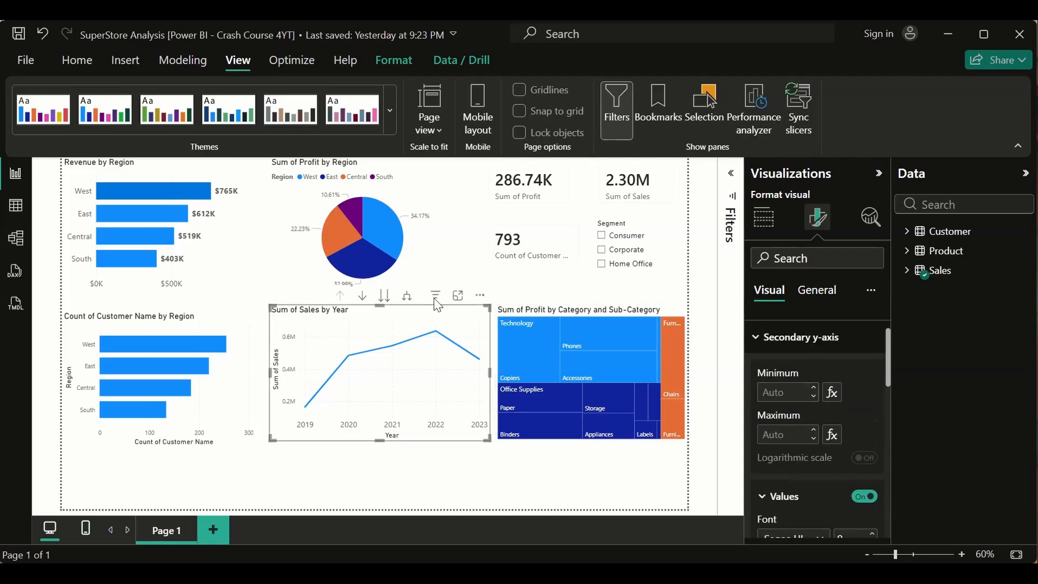
{"action": "left_click", "coordinate": [754, 343]}
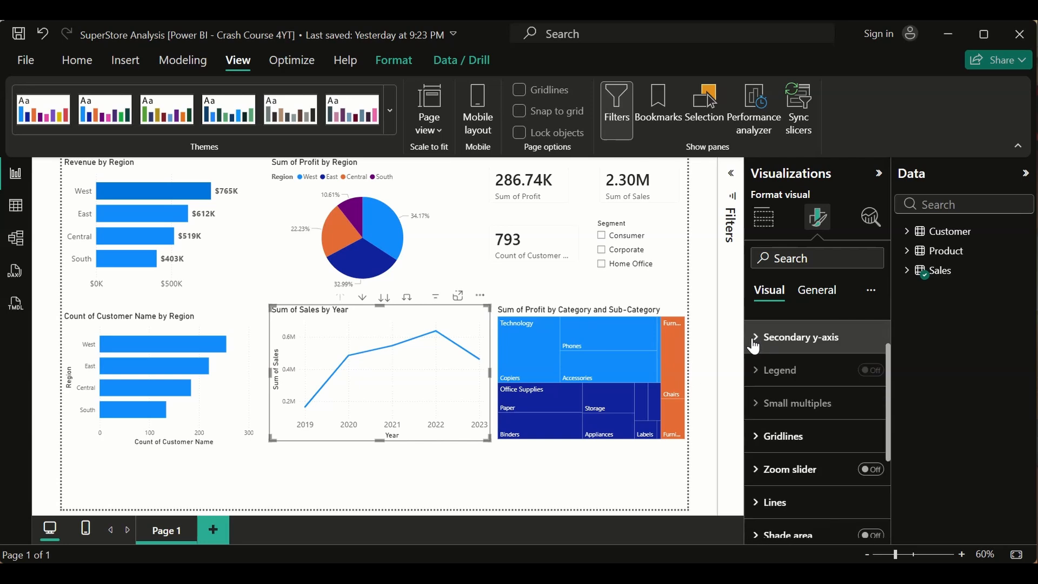
Examine the line chart's horizontal and vertical gridline settings, try the horizontal gridlines switch, and close the gridline settings
{"action": "left_click", "coordinate": [753, 444]}
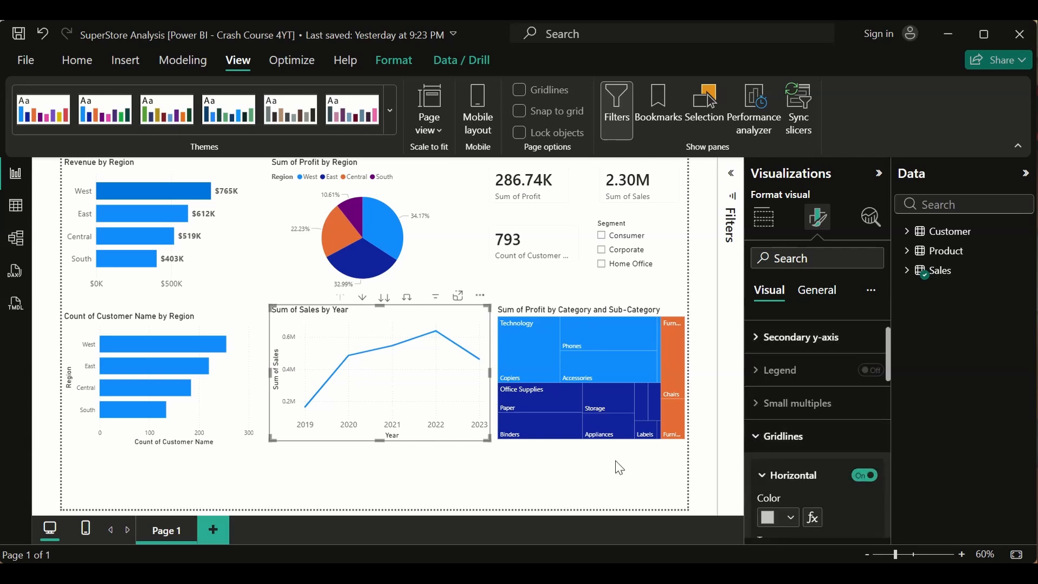
{"action": "mouse_move", "coordinate": [436, 356]}
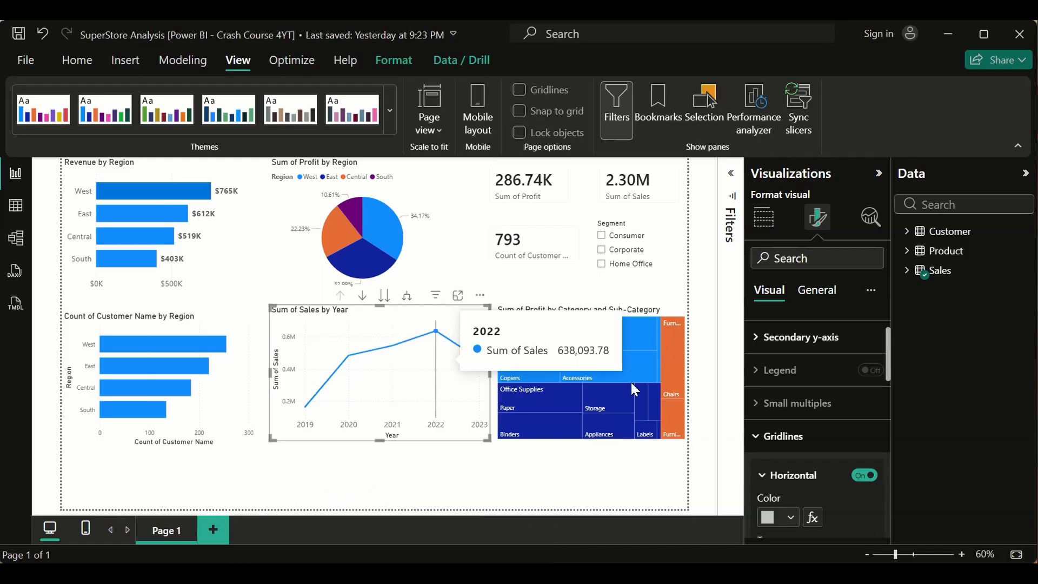
{"action": "scroll", "coordinate": [779, 453], "scroll_direction": "down", "scroll_amount": 5}
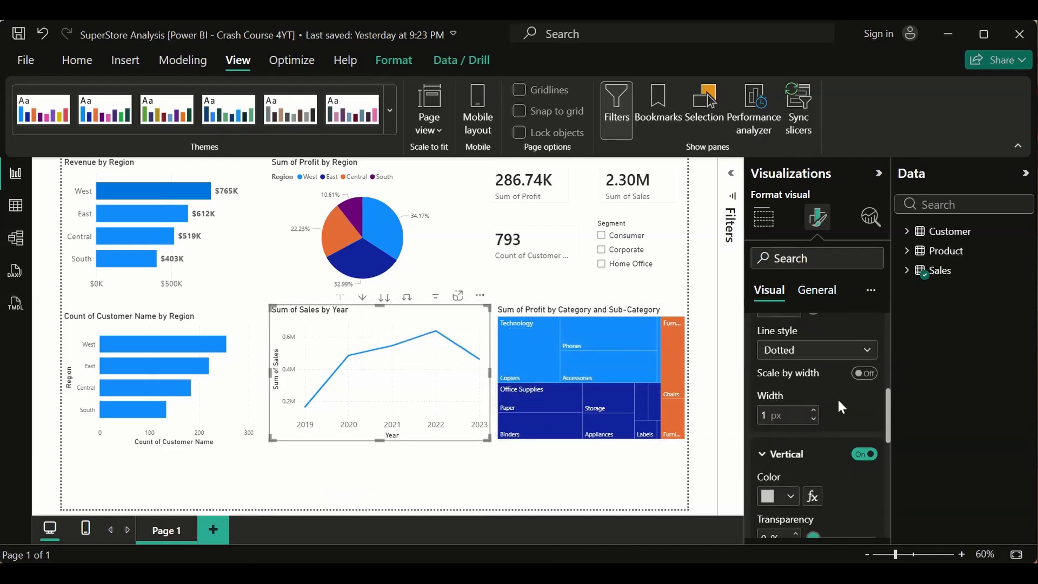
{"action": "scroll", "coordinate": [833, 403], "scroll_direction": "up", "scroll_amount": 4}
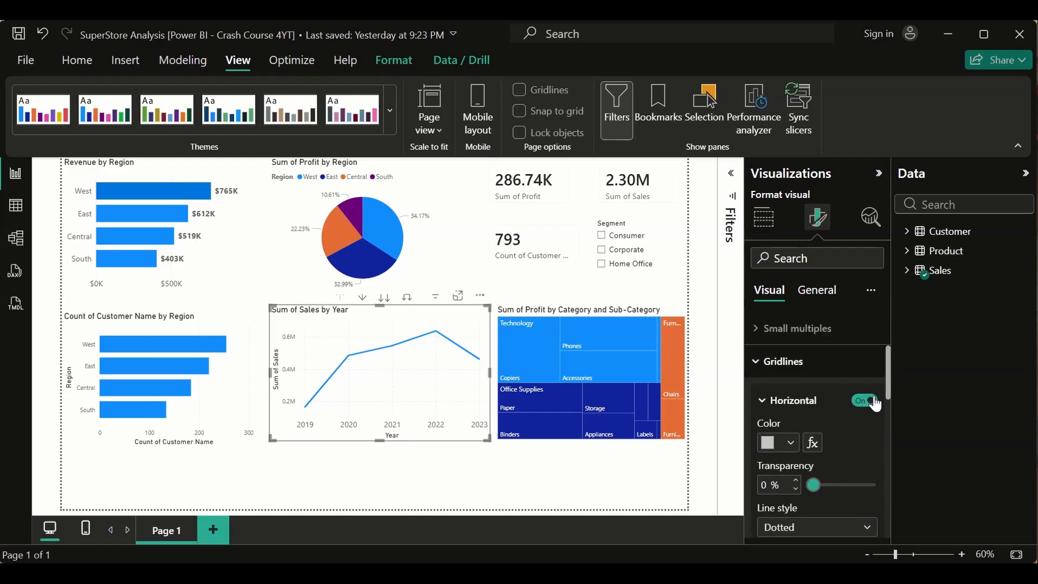
{"action": "left_click", "coordinate": [868, 401]}
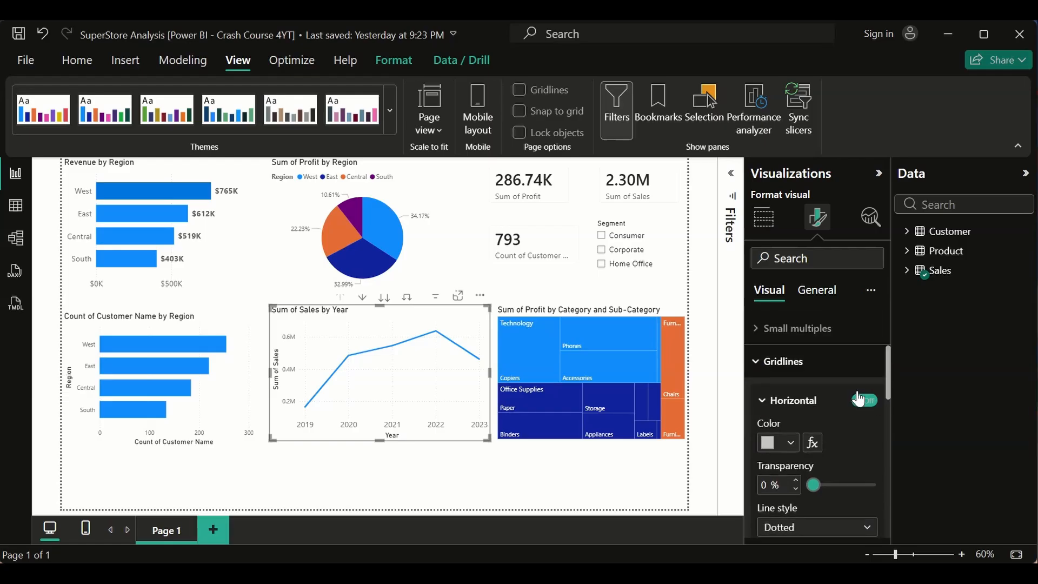
{"action": "left_click", "coordinate": [751, 361]}
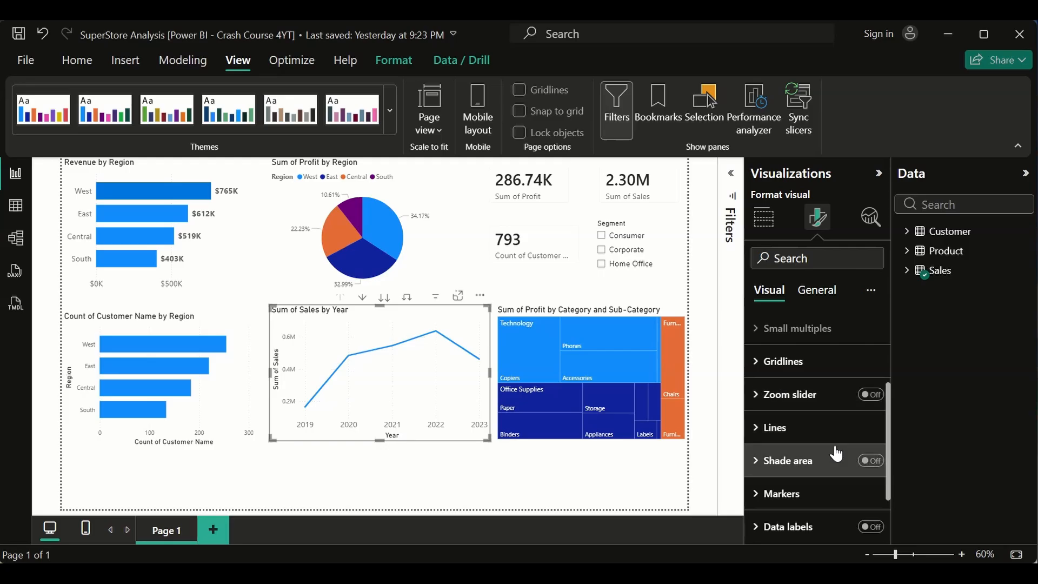
Examine the Lines settings of the line chart, including categories, line style, join type, width and interpolation type
{"action": "scroll", "coordinate": [836, 452], "scroll_direction": "down", "scroll_amount": 2}
{"action": "scroll", "coordinate": [837, 454], "scroll_direction": "up", "scroll_amount": 2}
{"action": "scroll", "coordinate": [838, 453], "scroll_direction": "up", "scroll_amount": 2}
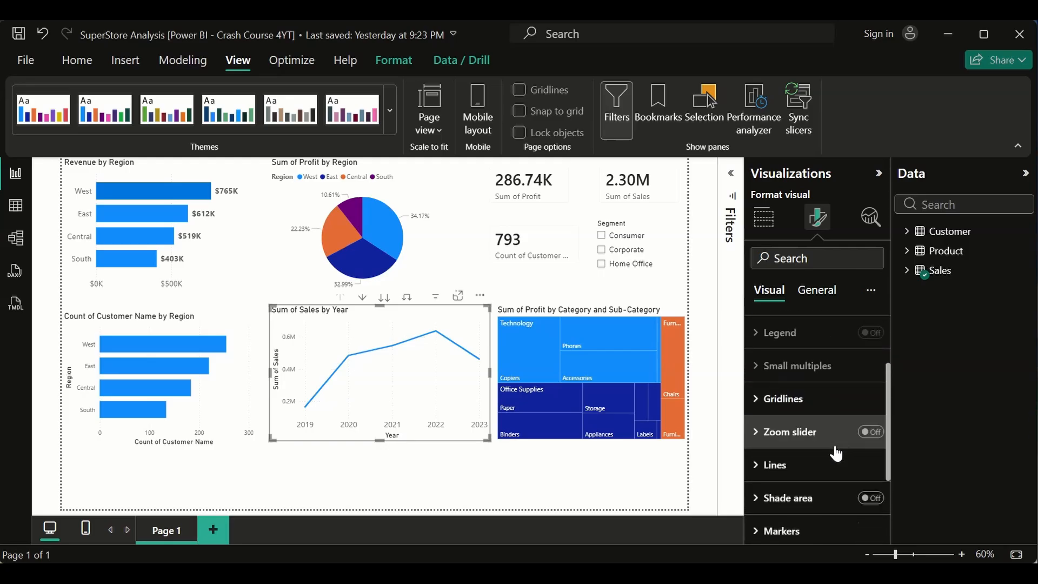
{"action": "scroll", "coordinate": [838, 449], "scroll_direction": "down", "scroll_amount": 1}
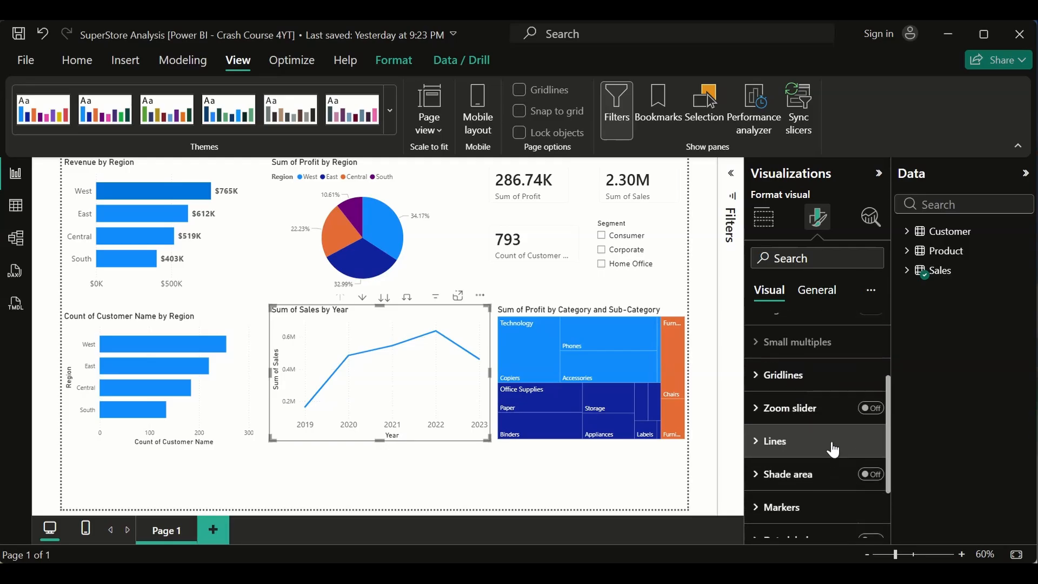
{"action": "left_click", "coordinate": [769, 442]}
{"action": "scroll", "coordinate": [812, 462], "scroll_direction": "down", "scroll_amount": 3}
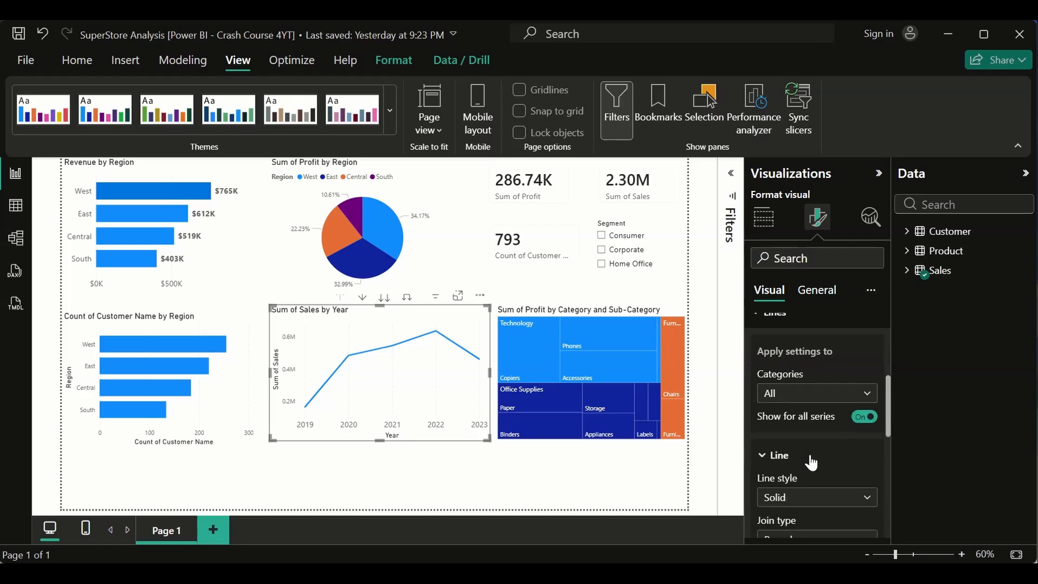
{"action": "left_click", "coordinate": [862, 400]}
{"action": "left_click", "coordinate": [862, 400]}
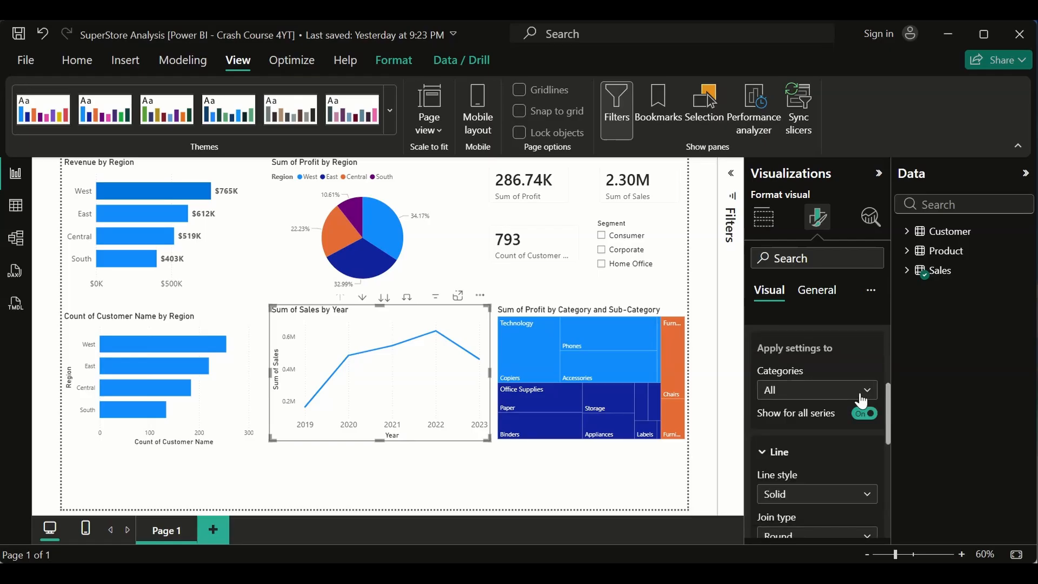
{"action": "scroll", "coordinate": [823, 446], "scroll_direction": "down", "scroll_amount": 1}
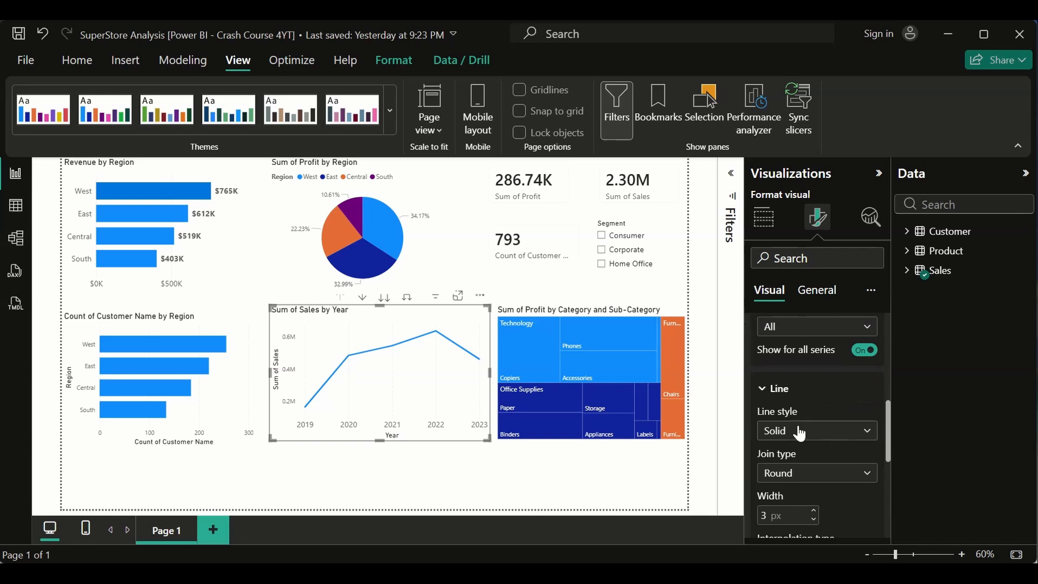
{"action": "scroll", "coordinate": [834, 481], "scroll_direction": "down", "scroll_amount": 1}
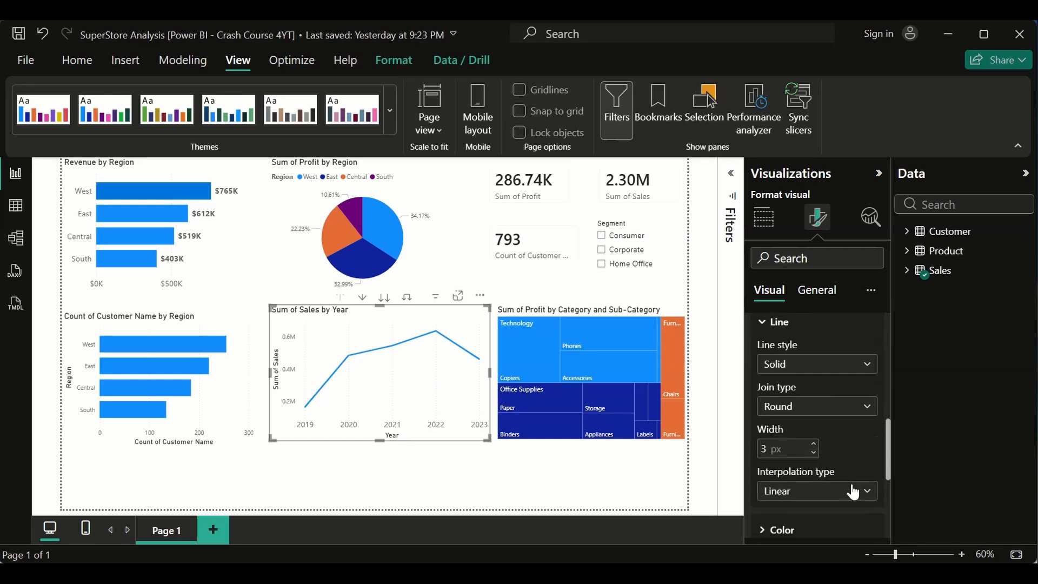
Try the Smooth interpolation type on the Sum of Sales by Year line
{"action": "left_click", "coordinate": [853, 491]}
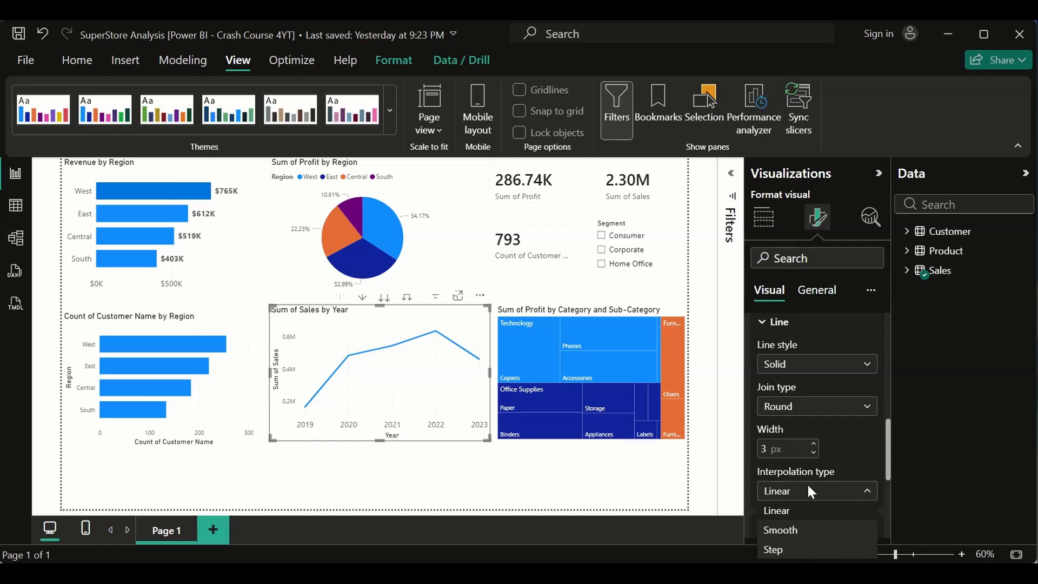
{"action": "left_click", "coordinate": [903, 437]}
{"action": "left_click", "coordinate": [864, 496]}
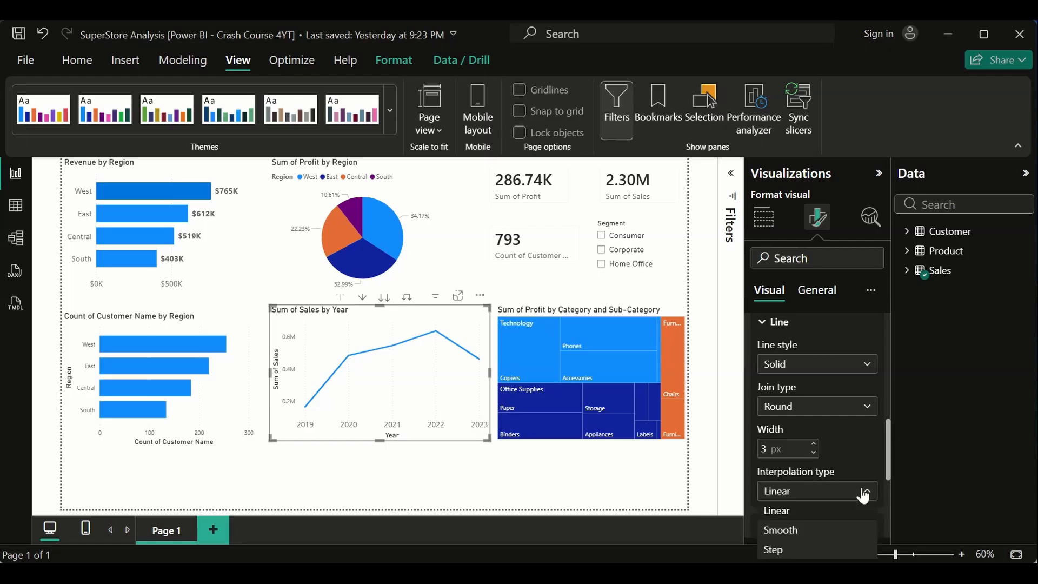
{"action": "left_click", "coordinate": [814, 530]}
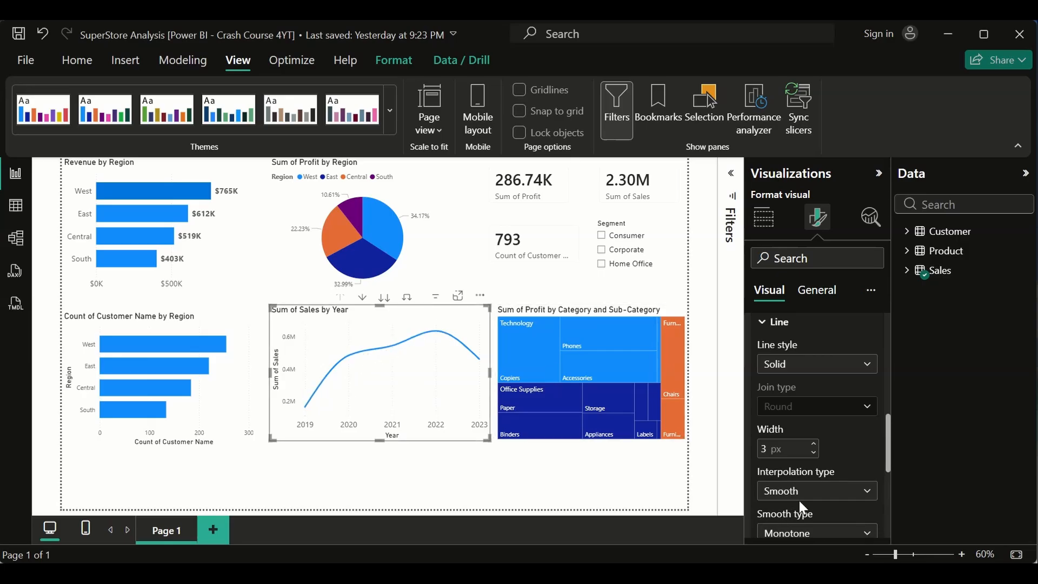
Try the Step interpolation type on the line, set it back to Linear, and close the Lines settings
{"action": "scroll", "coordinate": [800, 502], "scroll_direction": "down", "scroll_amount": 2}
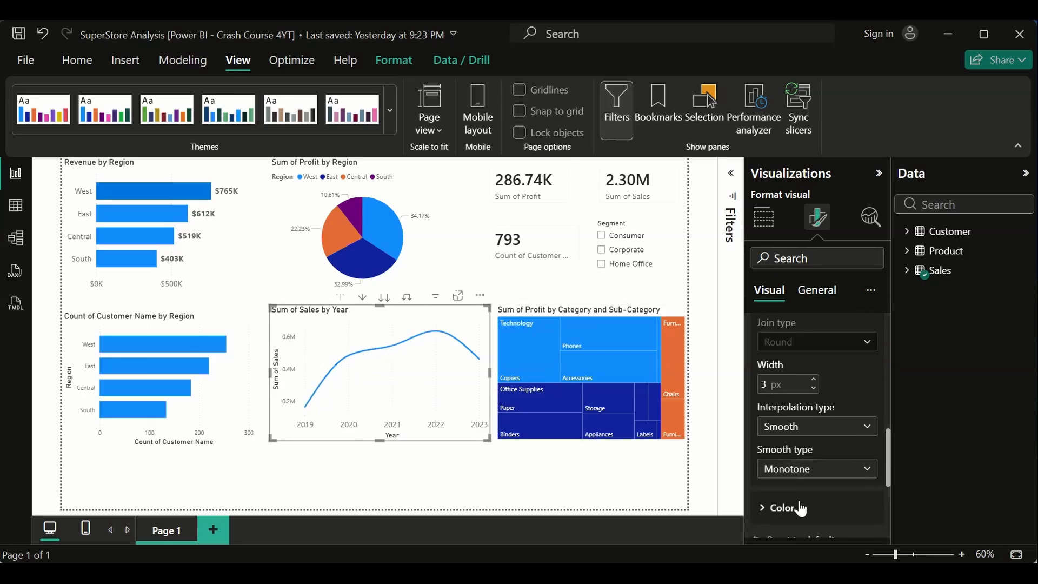
{"action": "left_click", "coordinate": [865, 432]}
{"action": "left_click", "coordinate": [823, 480]}
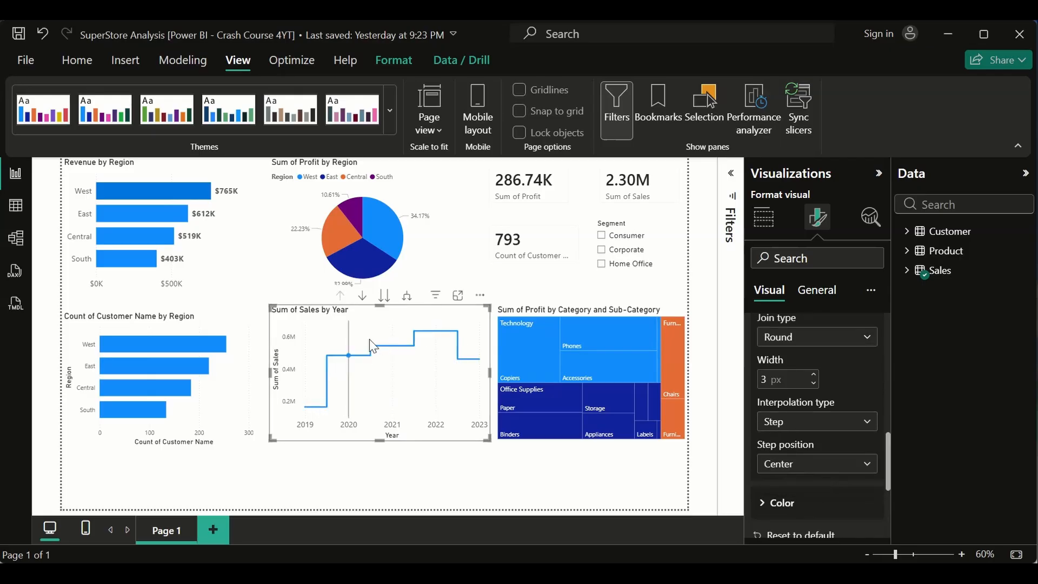
{"action": "left_click", "coordinate": [829, 429]}
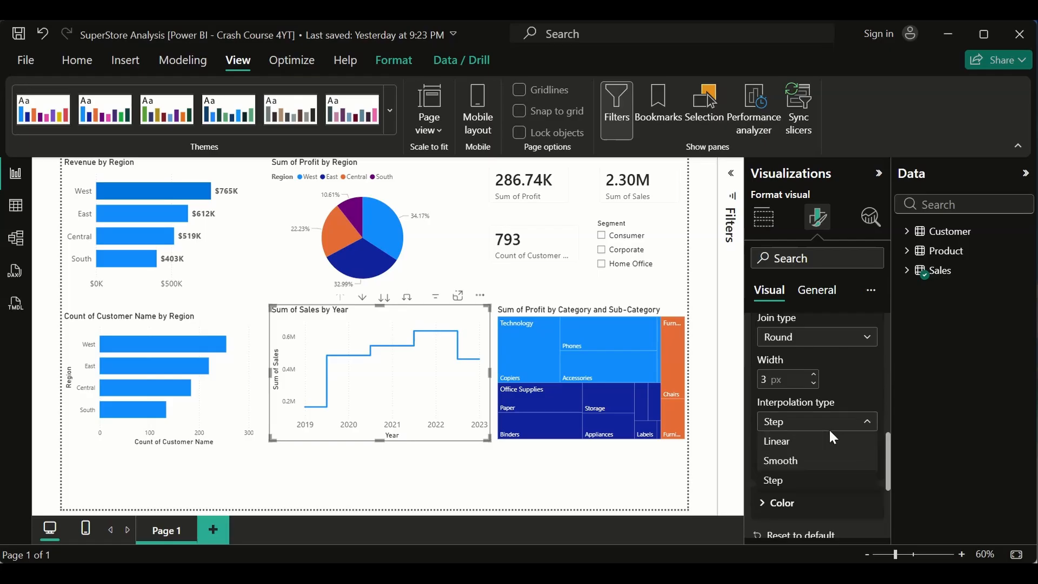
{"action": "left_click", "coordinate": [805, 447]}
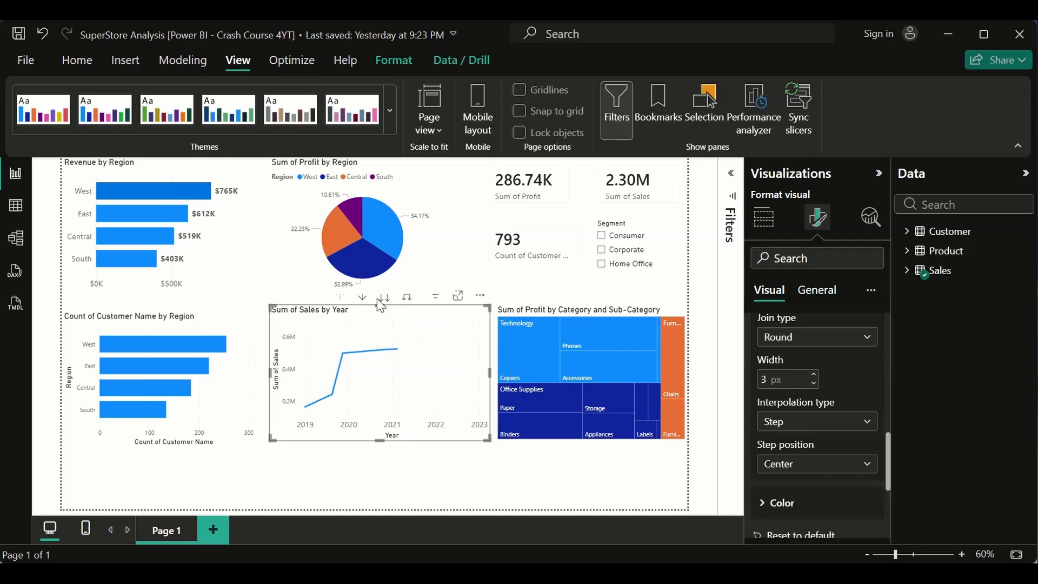
{"action": "scroll", "coordinate": [817, 446], "scroll_direction": "down", "scroll_amount": 1}
{"action": "scroll", "coordinate": [817, 457], "scroll_direction": "down", "scroll_amount": 1}
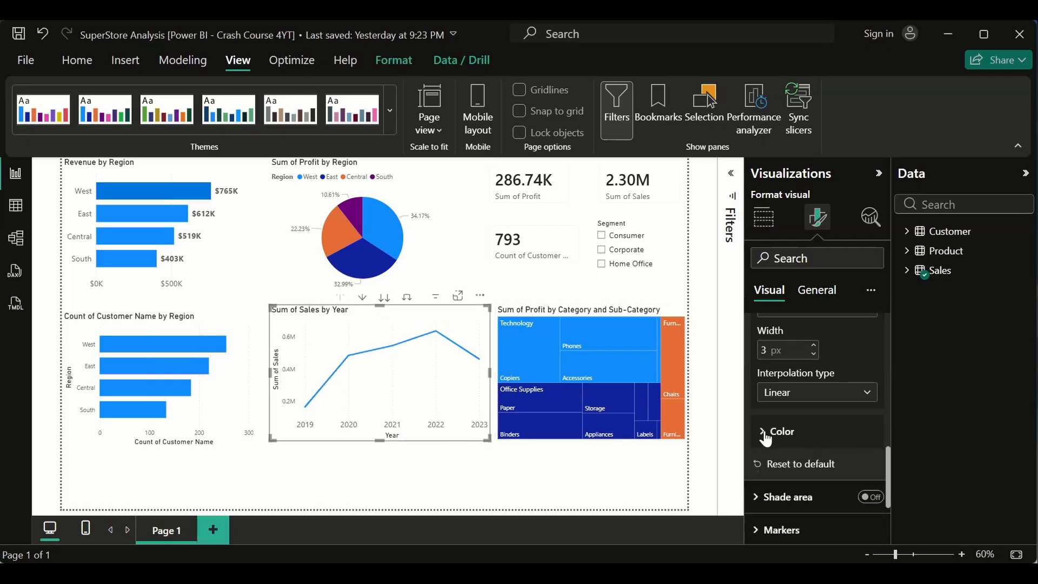
{"action": "scroll", "coordinate": [810, 479], "scroll_direction": "up", "scroll_amount": 10}
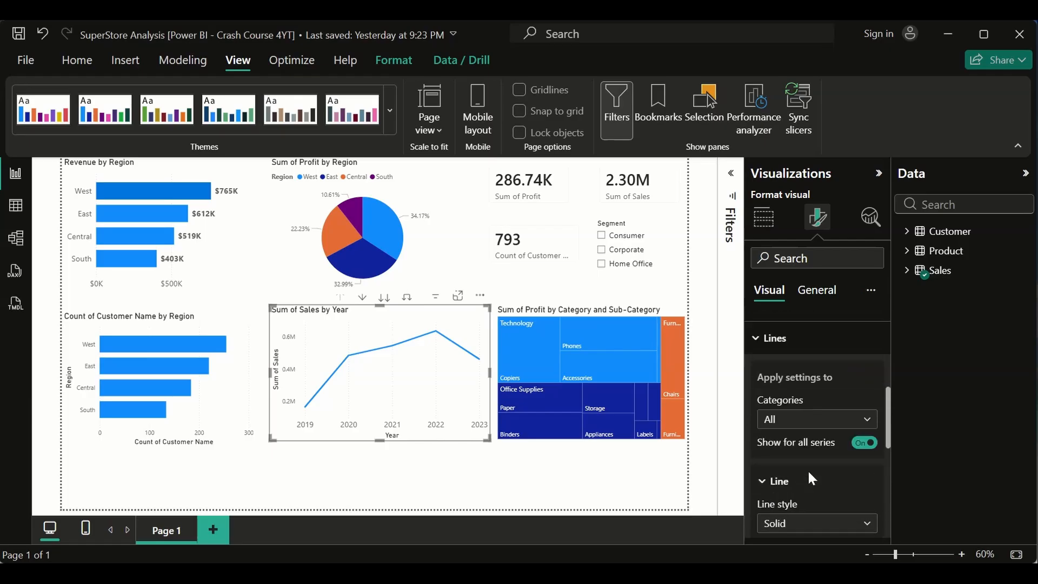
{"action": "left_click", "coordinate": [779, 477]}
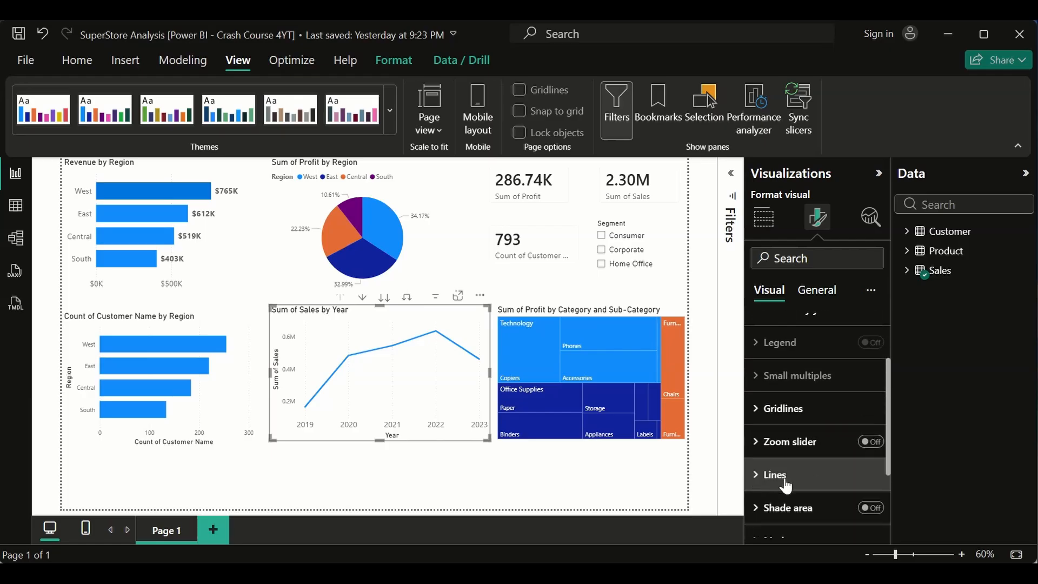
Turn on the shade area beneath the Sum of Sales by Year line
{"action": "scroll", "coordinate": [795, 490], "scroll_direction": "down", "scroll_amount": 4}
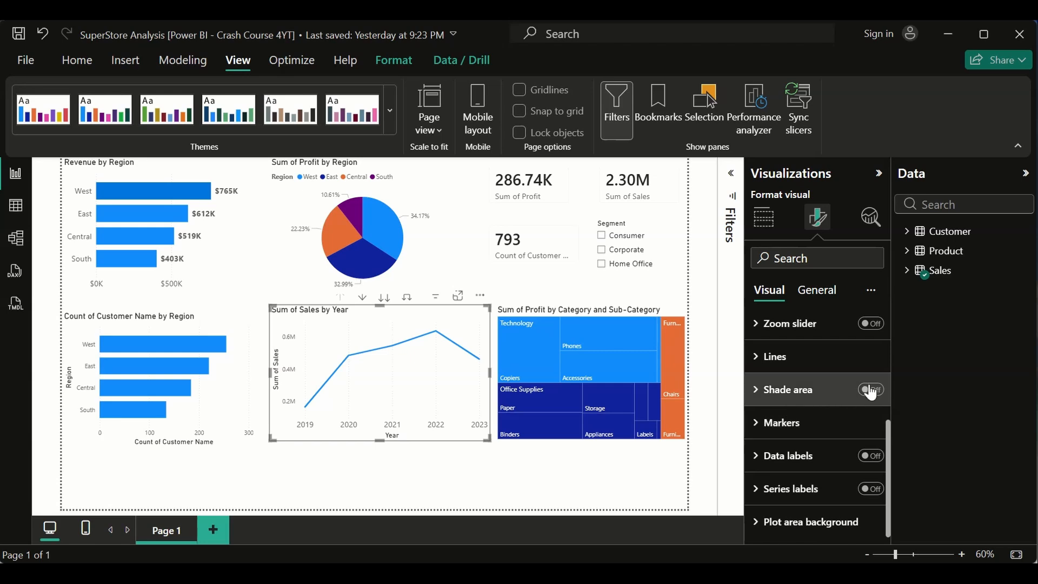
{"action": "left_click", "coordinate": [871, 390]}
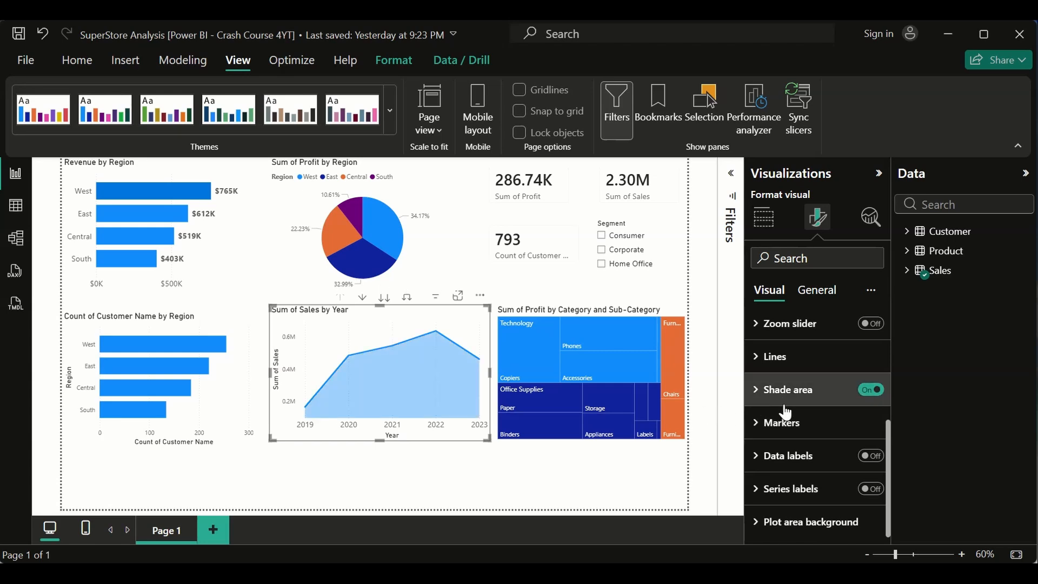
Turn off the shade area beneath the Sum of Sales by Year line and close the Shade area settings
{"action": "left_click", "coordinate": [878, 394]}
{"action": "left_click", "coordinate": [757, 390]}
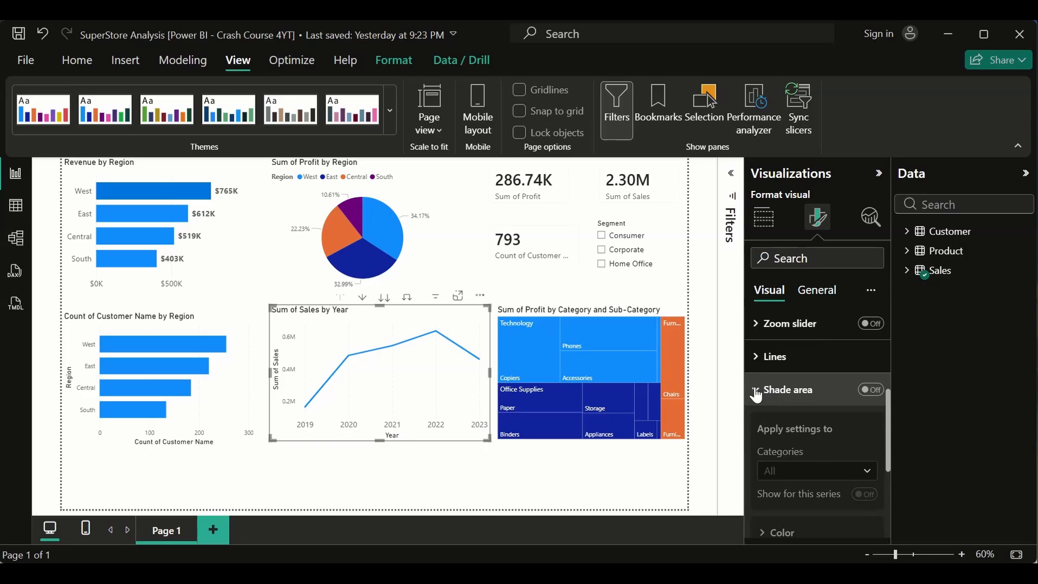
{"action": "left_click", "coordinate": [756, 390]}
Try showing markers for all categories on the Sum of Sales by Year line, and turn them off again
{"action": "left_click", "coordinate": [762, 425]}
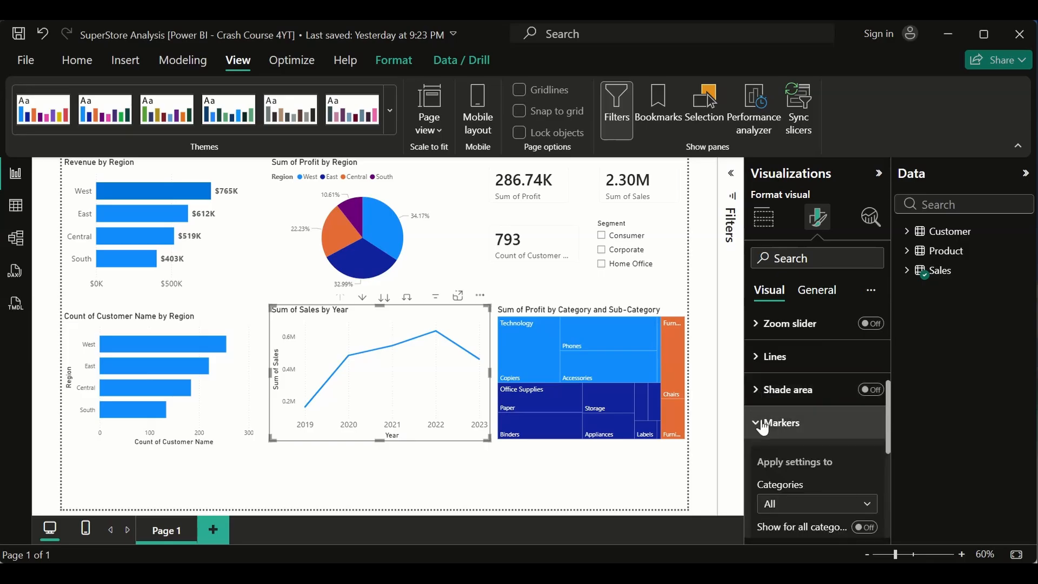
{"action": "scroll", "coordinate": [819, 463], "scroll_direction": "down", "scroll_amount": 3}
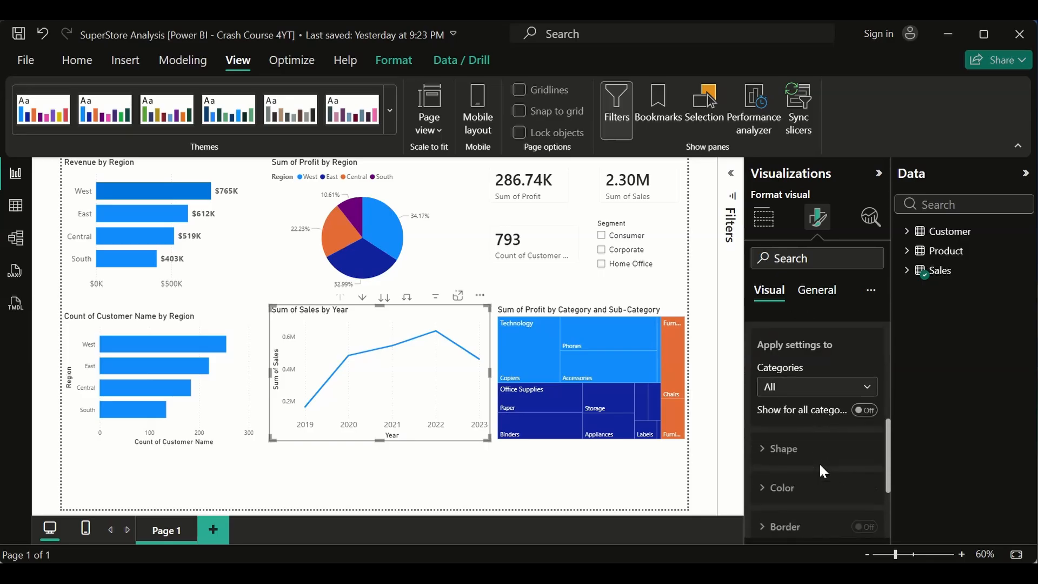
{"action": "left_click", "coordinate": [864, 410]}
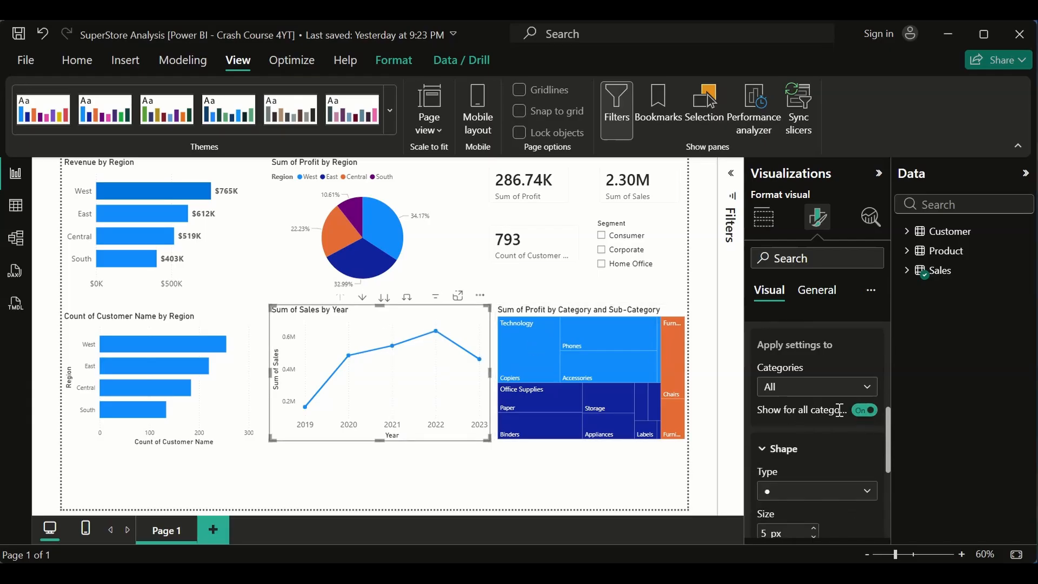
{"action": "left_click", "coordinate": [864, 411]}
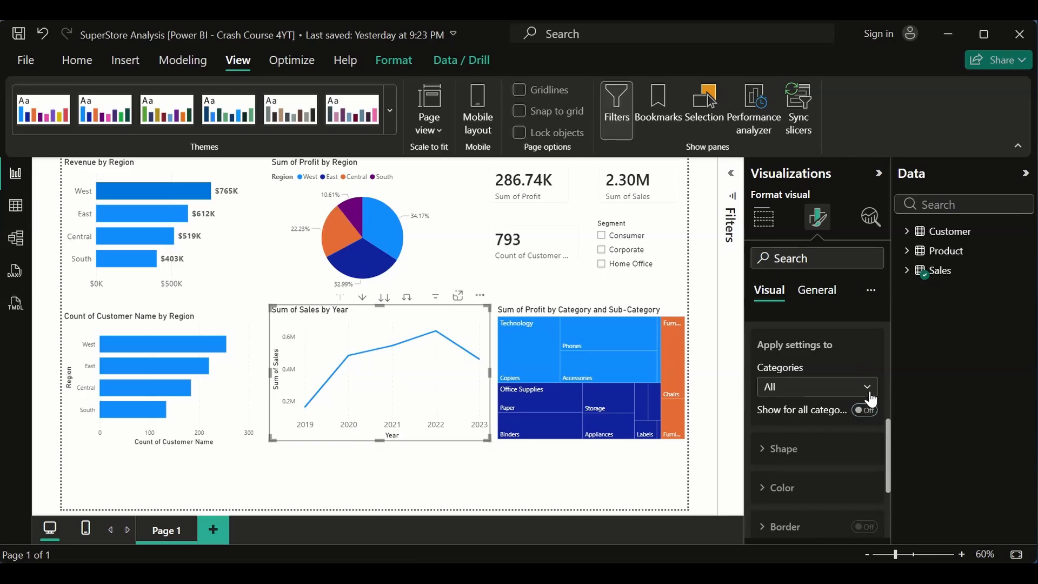
Show a marker only for the 2022 category on the Sum of Sales by Year line
{"action": "left_click", "coordinate": [872, 391]}
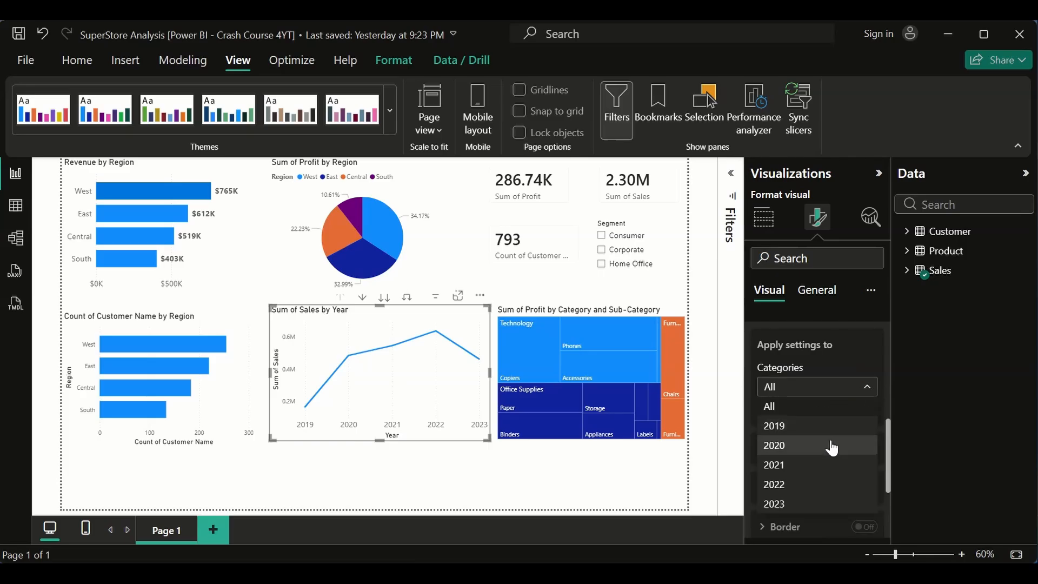
{"action": "left_click", "coordinate": [800, 484]}
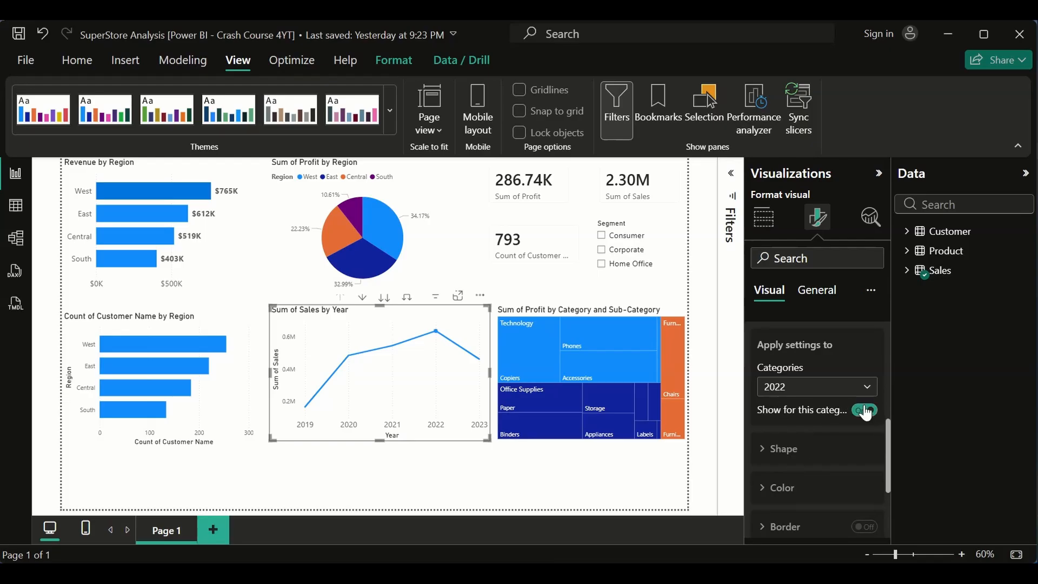
{"action": "mouse_move", "coordinate": [434, 333]}
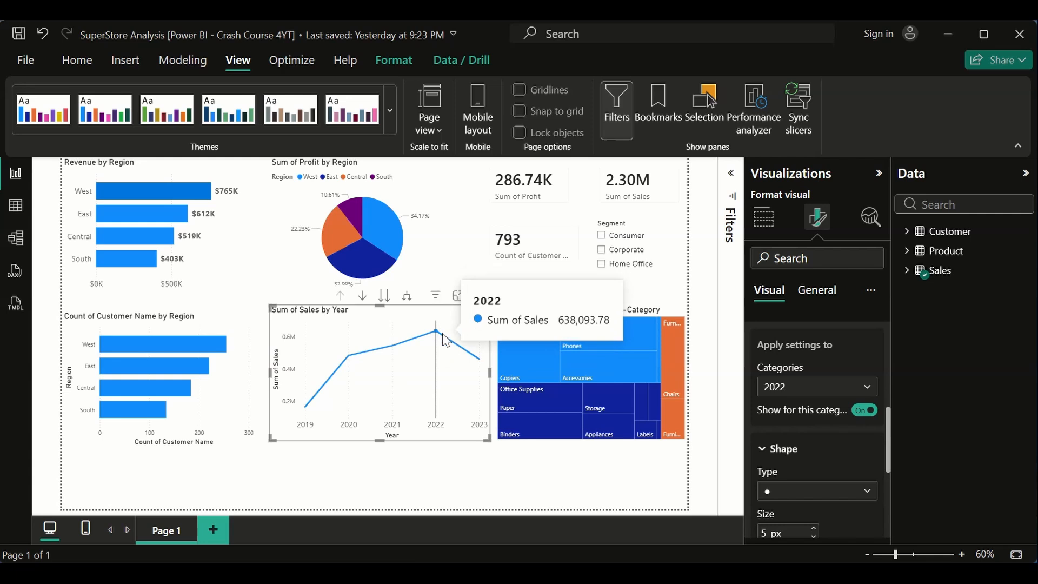
Try square and triangle shapes for the 2022 marker, and set it to a circle with a size of 10 px
{"action": "left_click", "coordinate": [864, 493]}
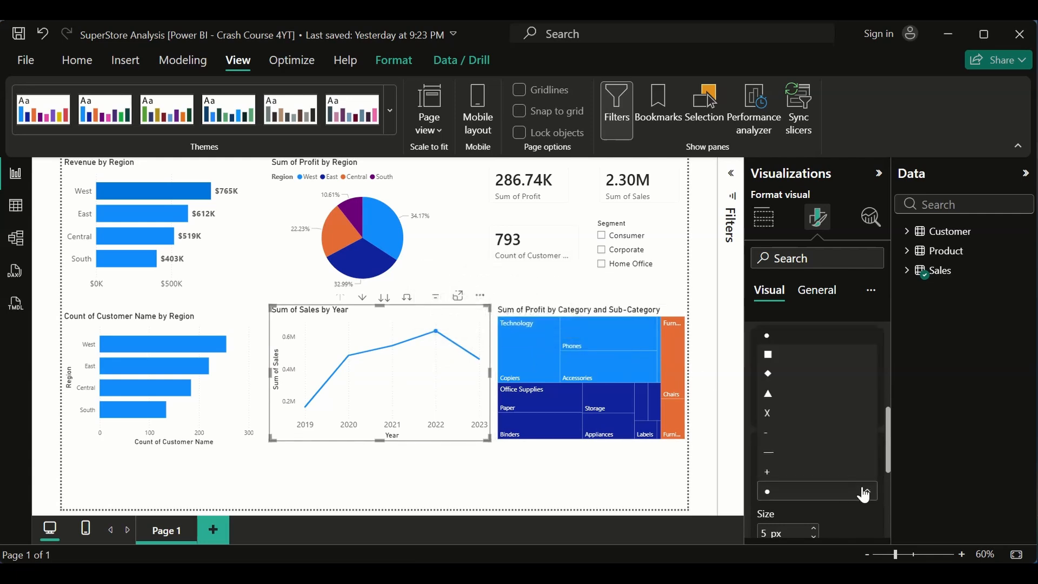
{"action": "left_click", "coordinate": [770, 357]}
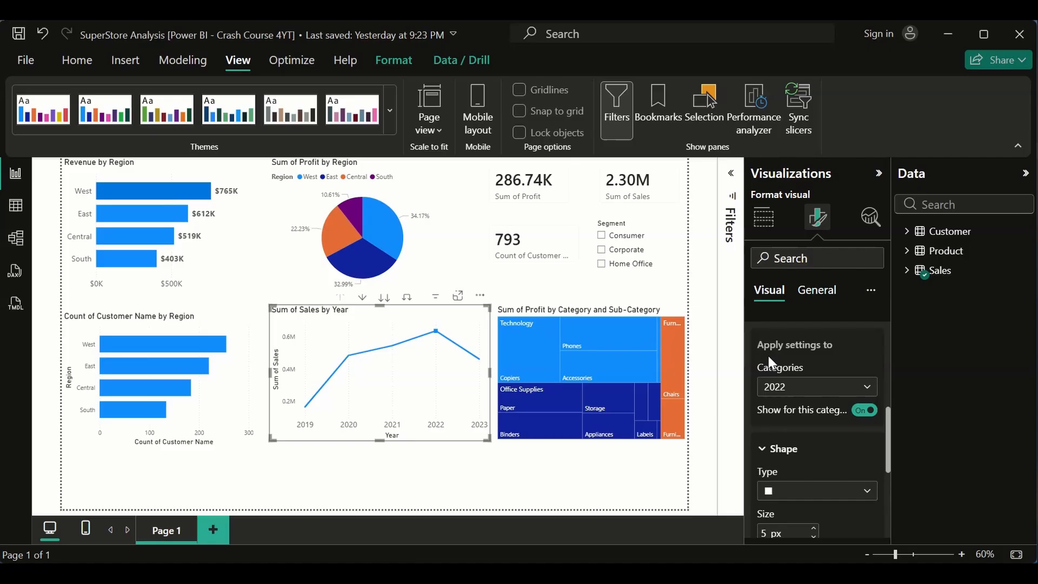
{"action": "left_click", "coordinate": [835, 492]}
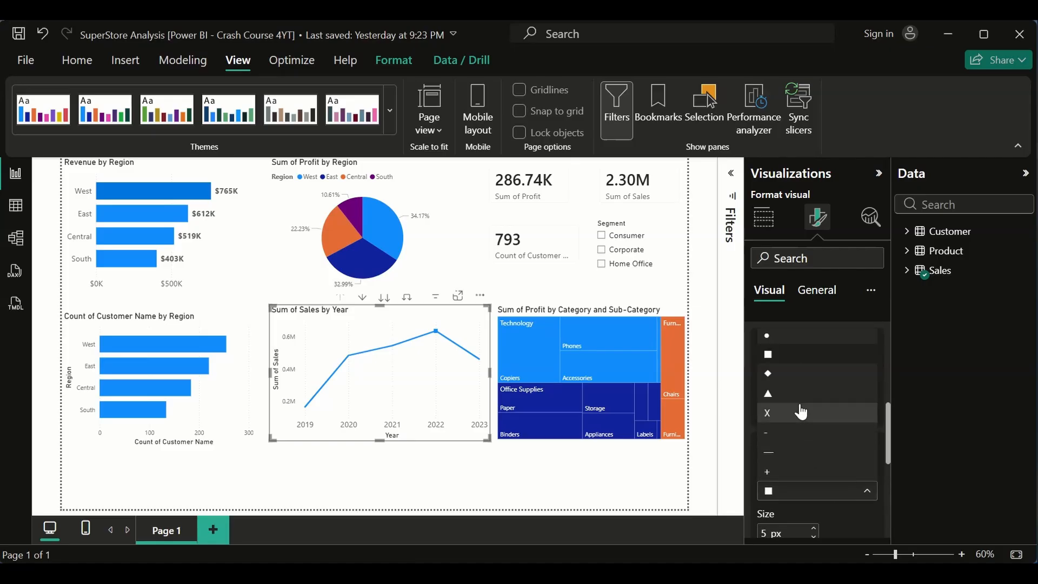
{"action": "left_click", "coordinate": [770, 398]}
{"action": "scroll", "coordinate": [801, 427], "scroll_direction": "down", "scroll_amount": 3}
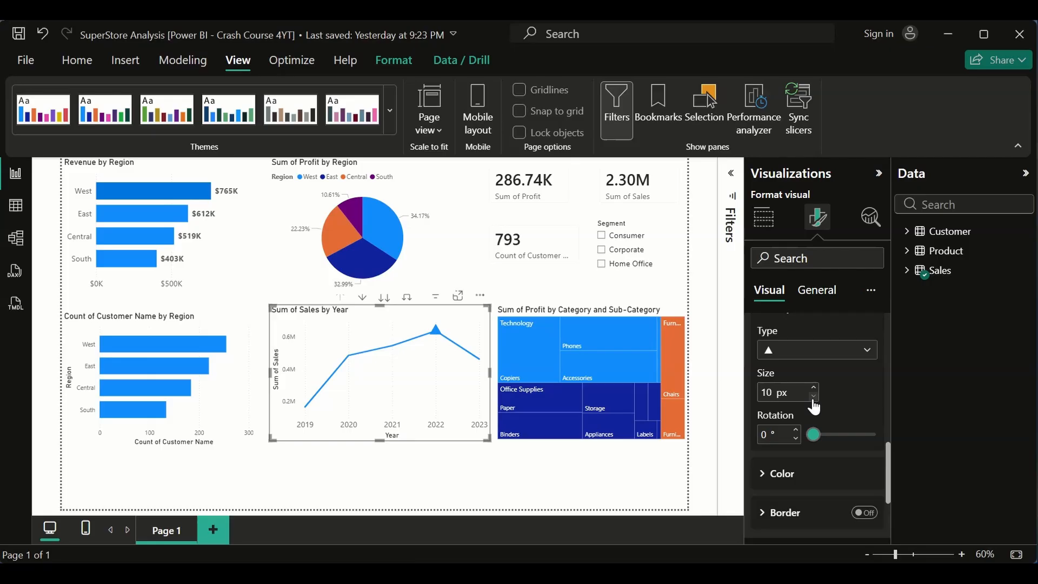
{"action": "left_click", "coordinate": [867, 350]}
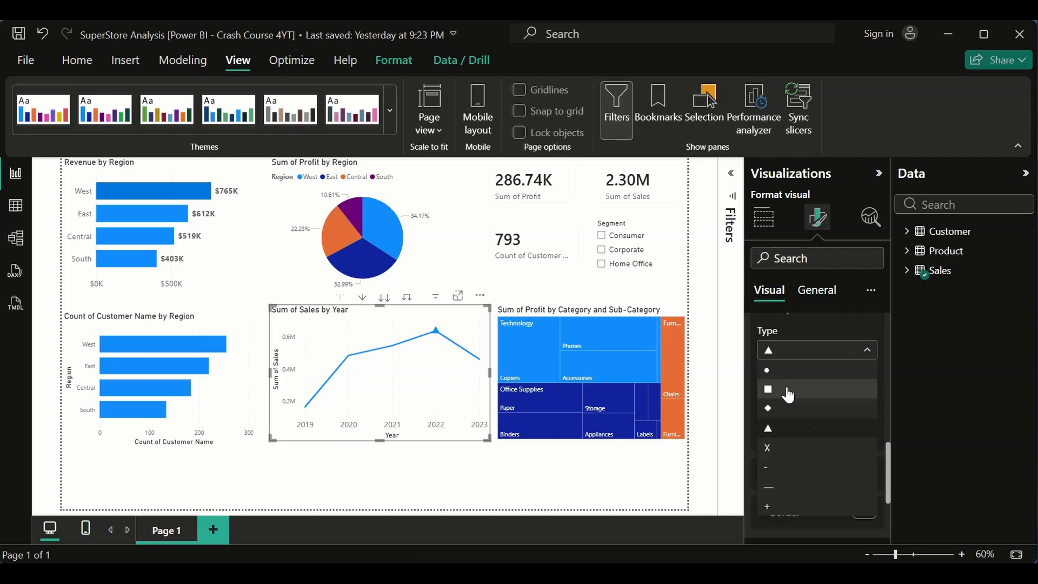
{"action": "left_click", "coordinate": [773, 378]}
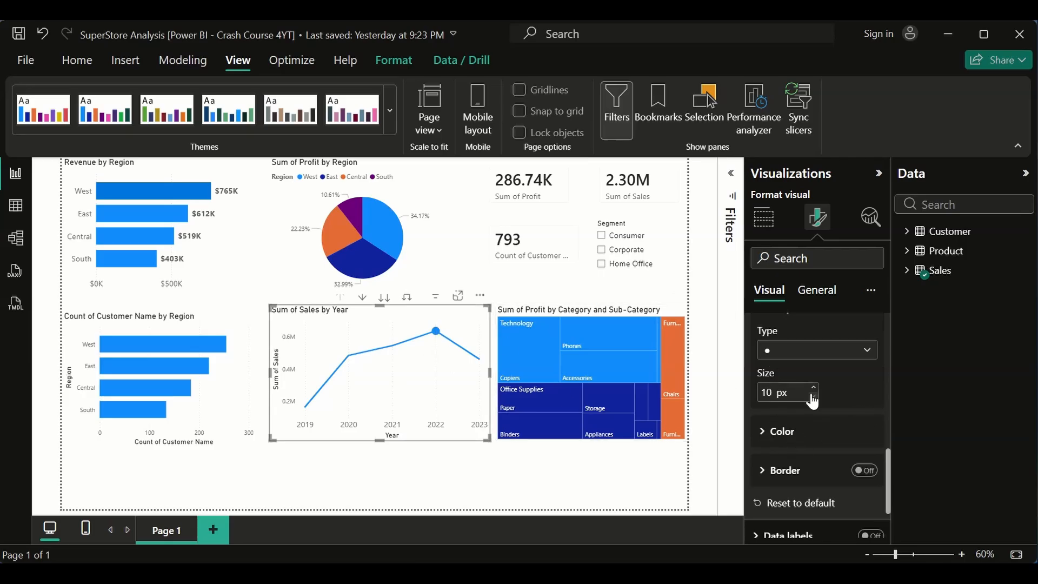
Turn off the marker for the 2022 category and close the Markers settings
{"action": "scroll", "coordinate": [813, 401], "scroll_direction": "up", "scroll_amount": 3}
{"action": "left_click", "coordinate": [872, 359]}
{"action": "scroll", "coordinate": [811, 363], "scroll_direction": "up", "scroll_amount": 3}
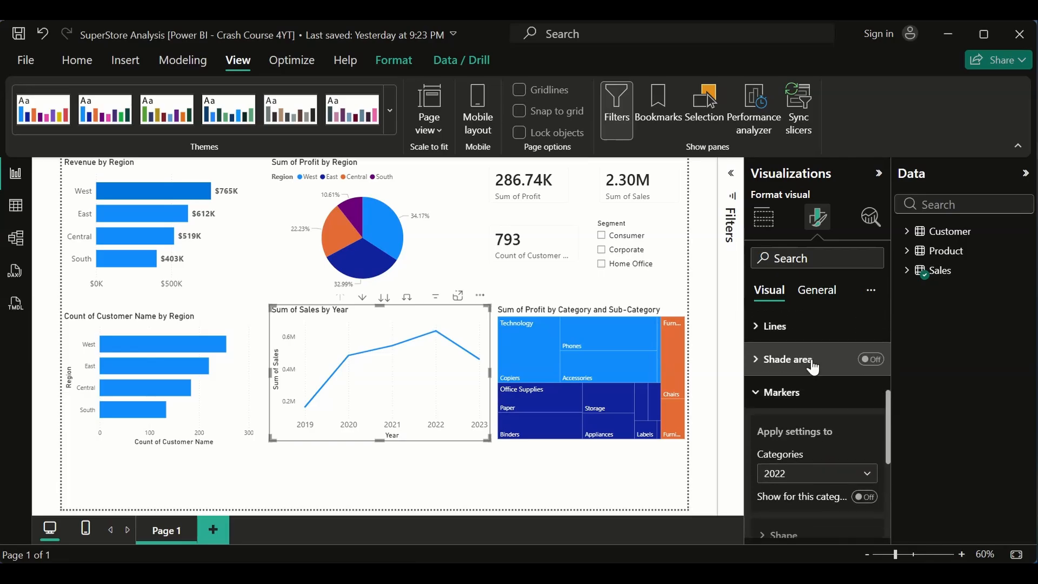
{"action": "left_click", "coordinate": [754, 395]}
Open the Data labels settings, show data labels on the Sum of Sales by Year line, and turn them off again
{"action": "left_click", "coordinate": [760, 466]}
{"action": "left_click", "coordinate": [757, 463]}
{"action": "left_click", "coordinate": [757, 462]}
{"action": "left_click", "coordinate": [873, 458]}
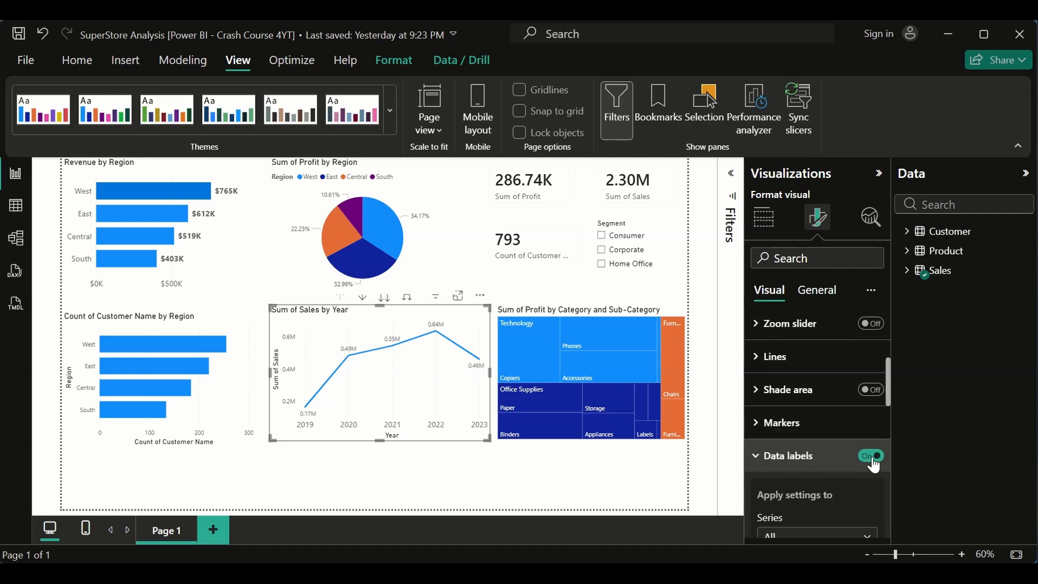
{"action": "scroll", "coordinate": [785, 456], "scroll_direction": "down", "scroll_amount": 3}
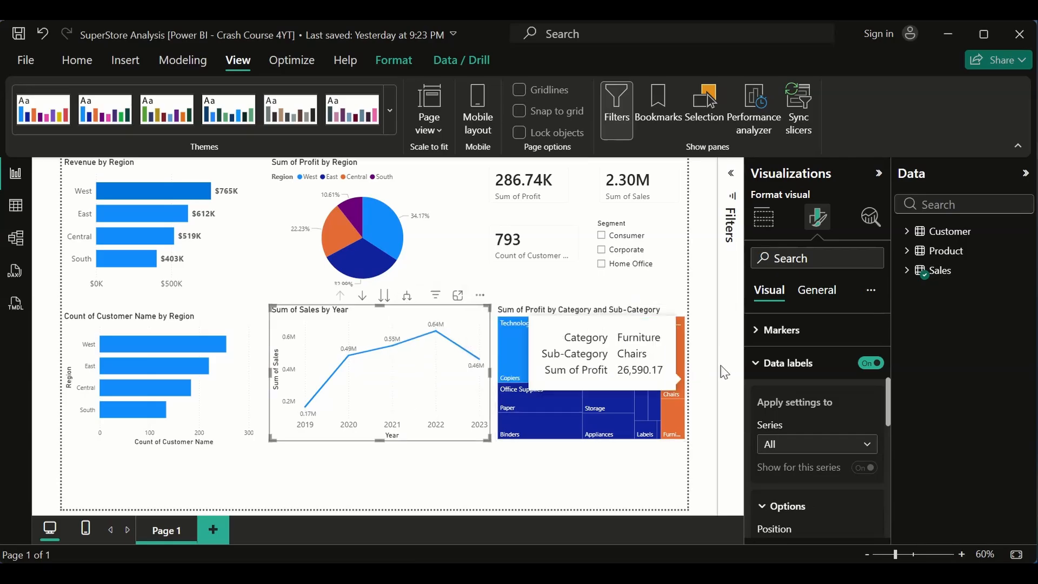
{"action": "left_click", "coordinate": [875, 365]}
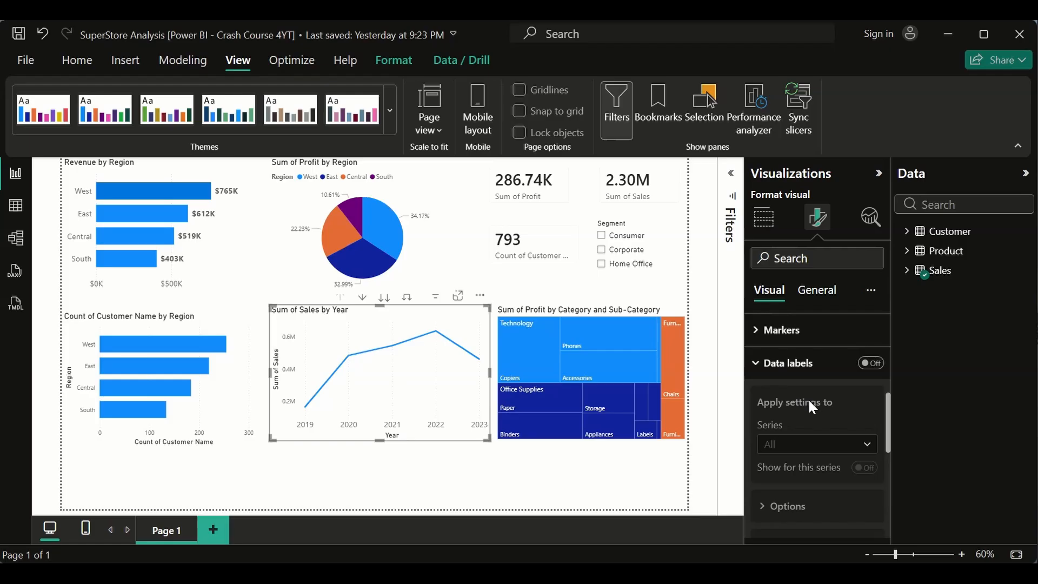
Try the line chart's data labels once more, and close the Data labels settings with them turned off
{"action": "scroll", "coordinate": [810, 401], "scroll_direction": "down", "scroll_amount": 2}
{"action": "scroll", "coordinate": [821, 368], "scroll_direction": "up", "scroll_amount": 3}
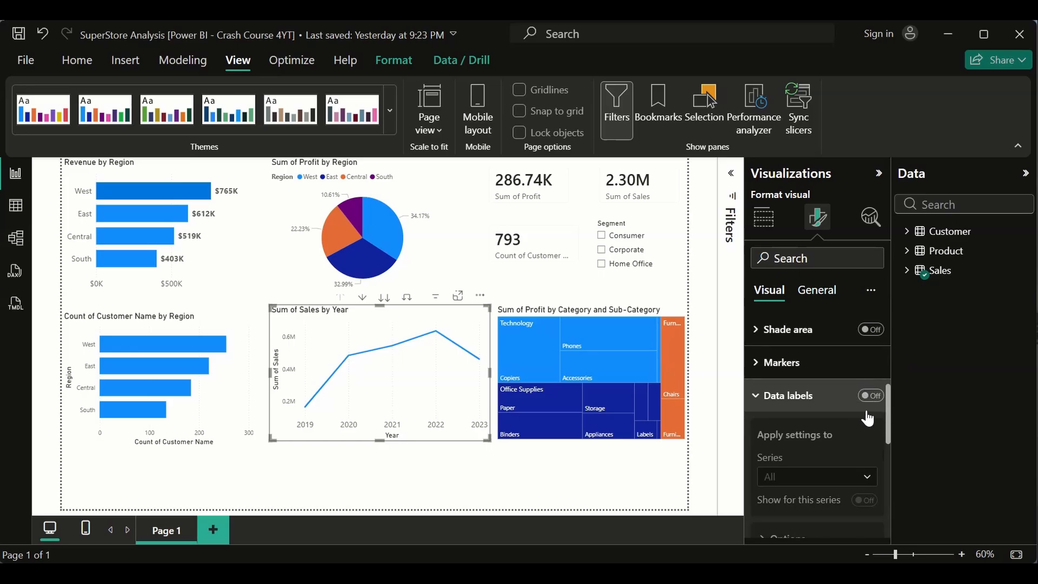
{"action": "left_click", "coordinate": [872, 397]}
{"action": "left_click", "coordinate": [875, 400]}
{"action": "left_click", "coordinate": [756, 398]}
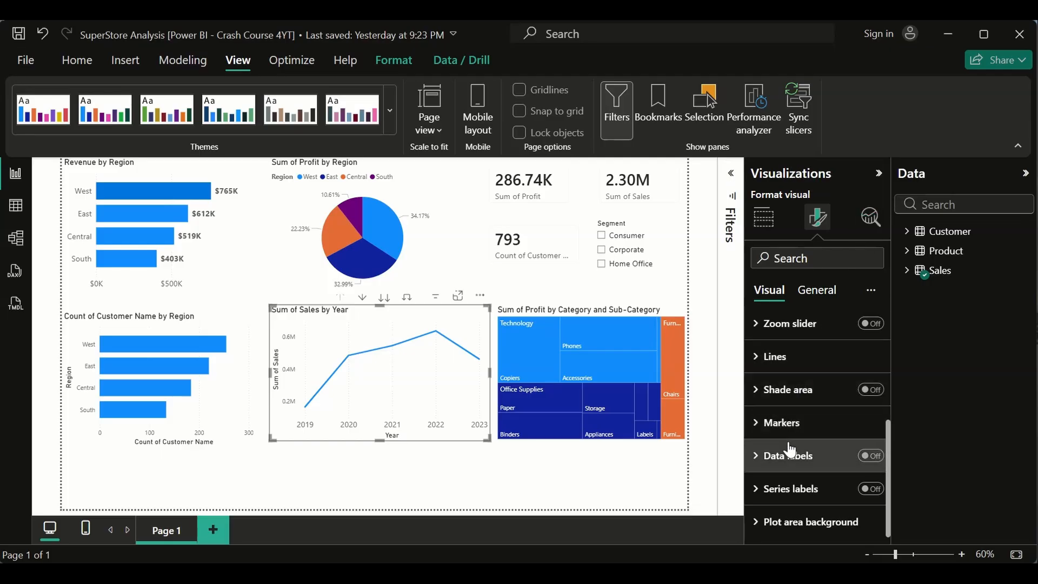
Examine the Series labels settings and the general format options of the Sum of Sales by Year chart
{"action": "scroll", "coordinate": [800, 488], "scroll_direction": "down", "scroll_amount": 1}
{"action": "left_click", "coordinate": [800, 487]}
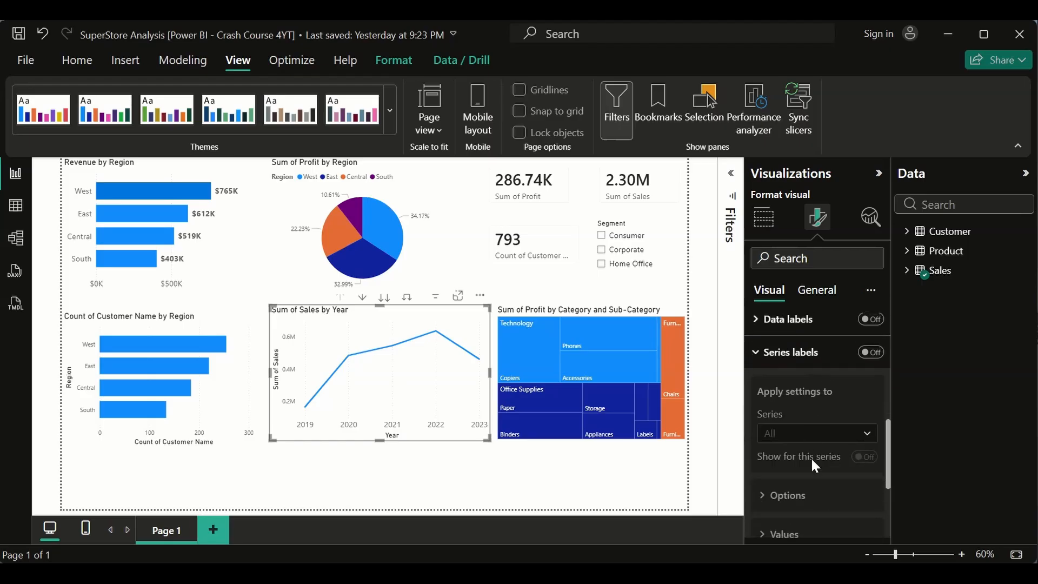
{"action": "left_click", "coordinate": [760, 352]}
{"action": "left_click", "coordinate": [870, 487]}
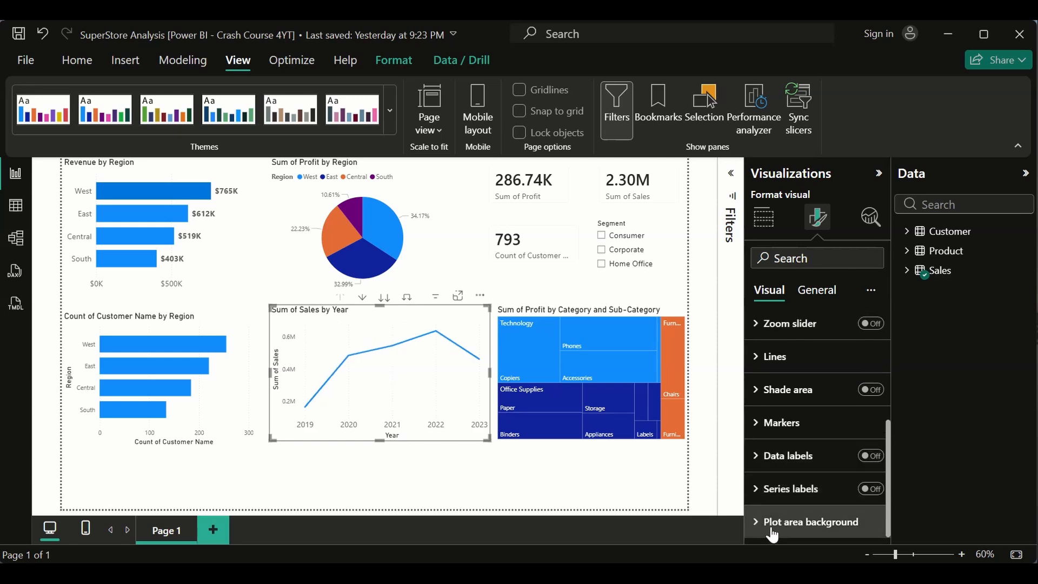
{"action": "left_click", "coordinate": [836, 295]}
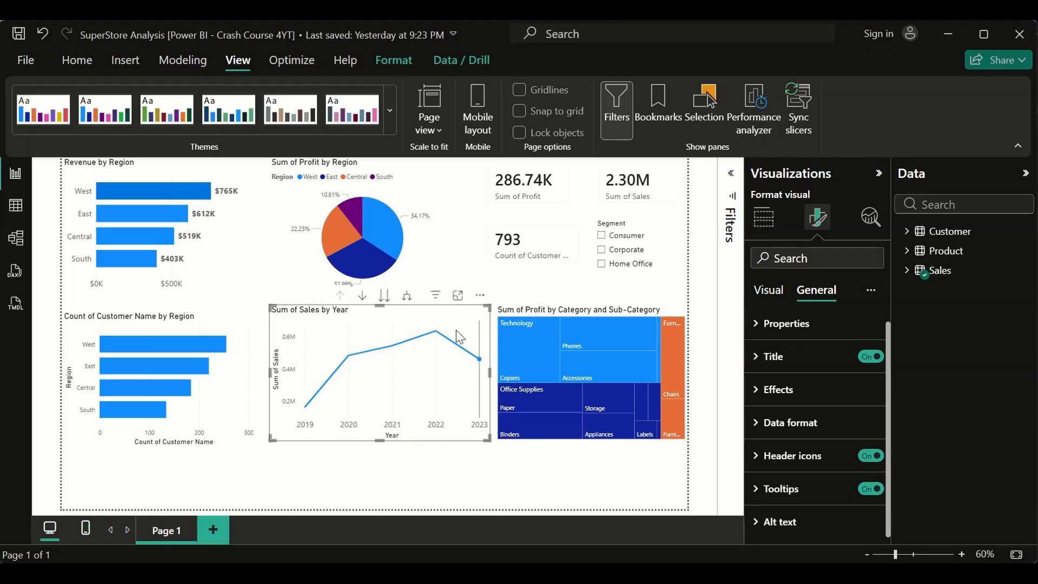
{"action": "mouse_move", "coordinate": [468, 351]}
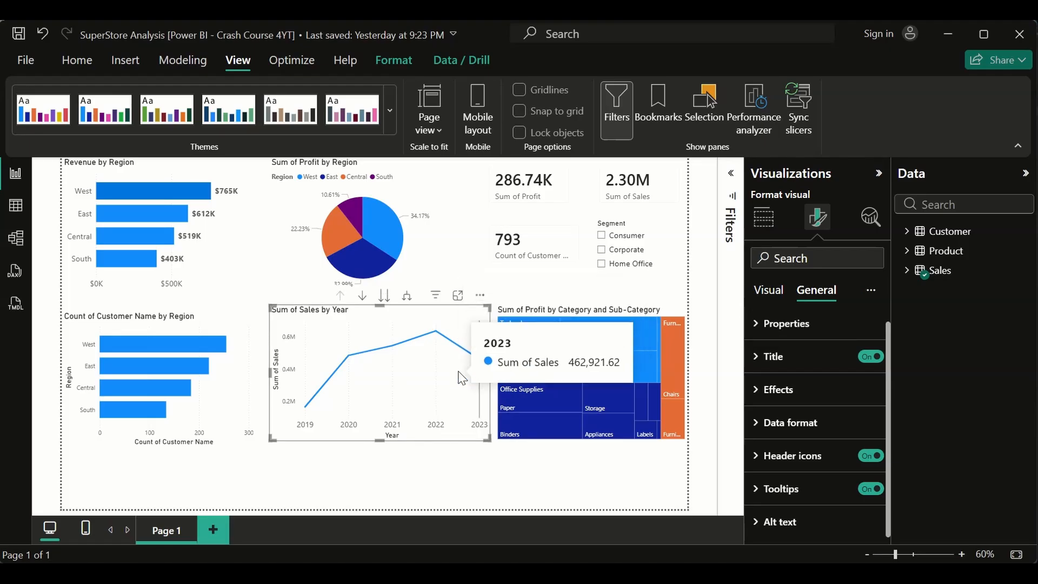
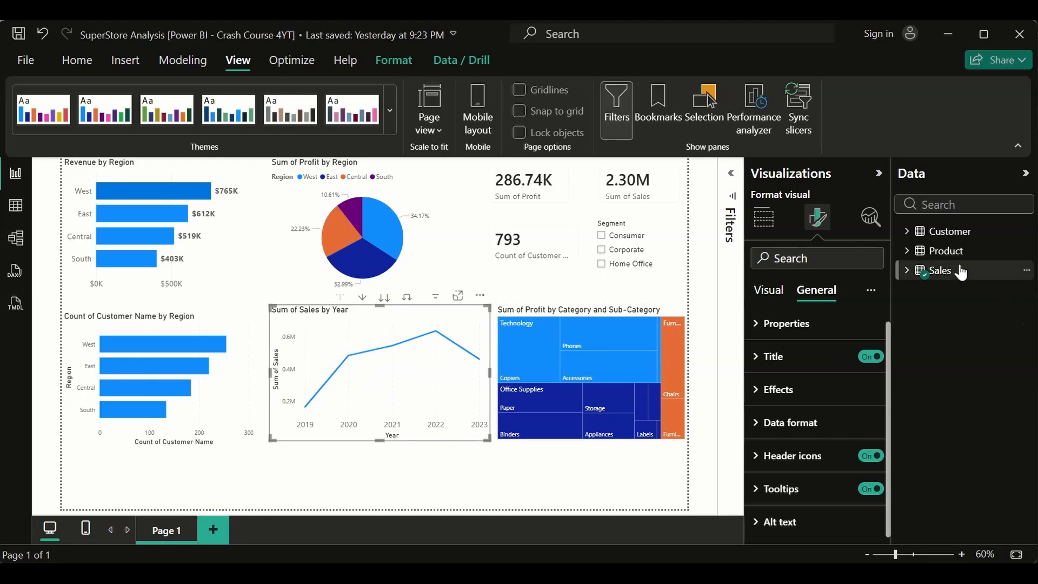
Check which tables feed Revenue by Region, Sum of Profit by Region, Count of Customer Name by Region, and the Category and Sub-Category treemap
{"action": "left_click", "coordinate": [242, 256]}
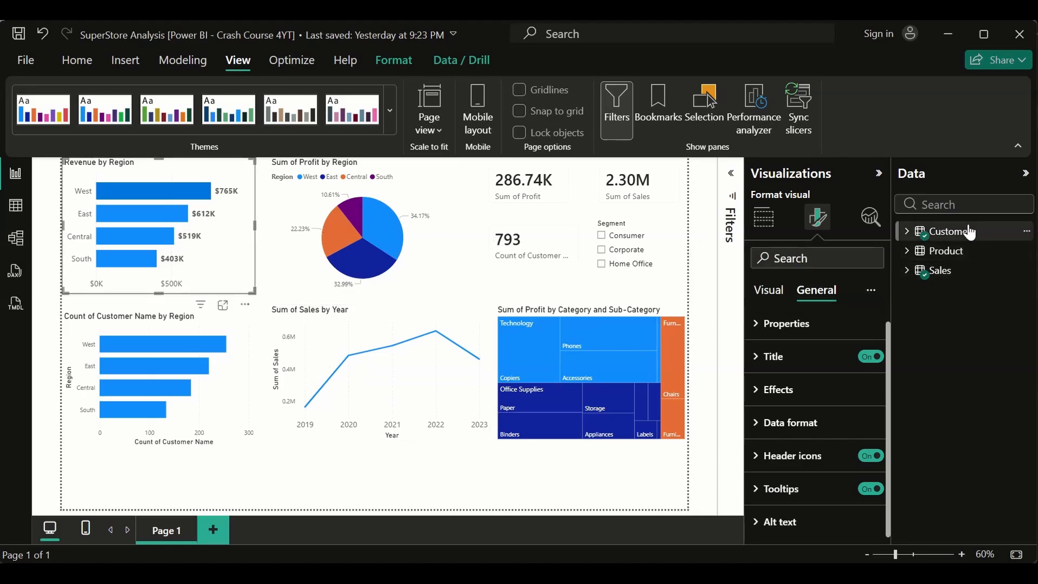
{"action": "left_click", "coordinate": [422, 266]}
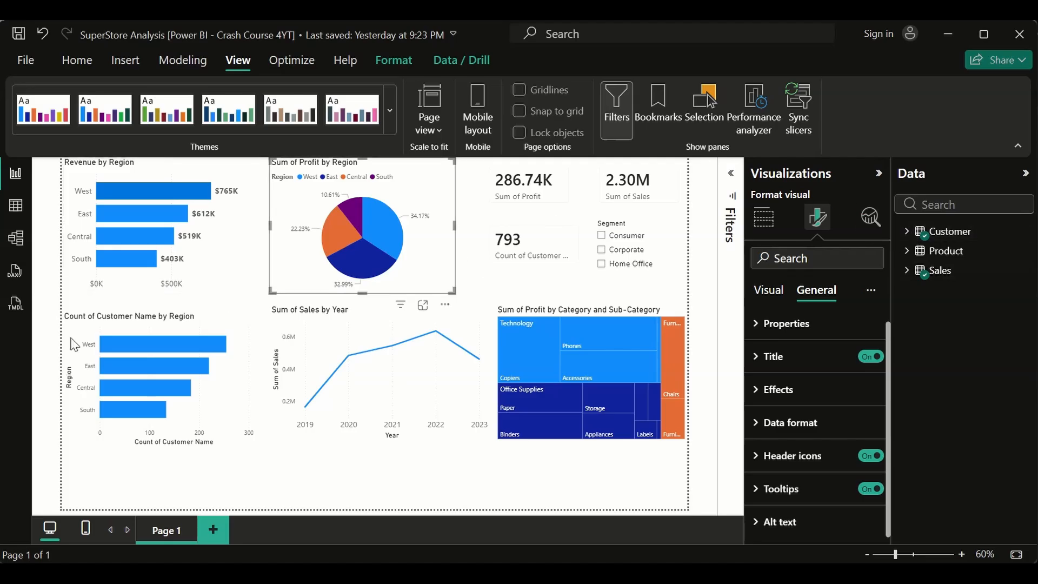
{"action": "left_click", "coordinate": [246, 409]}
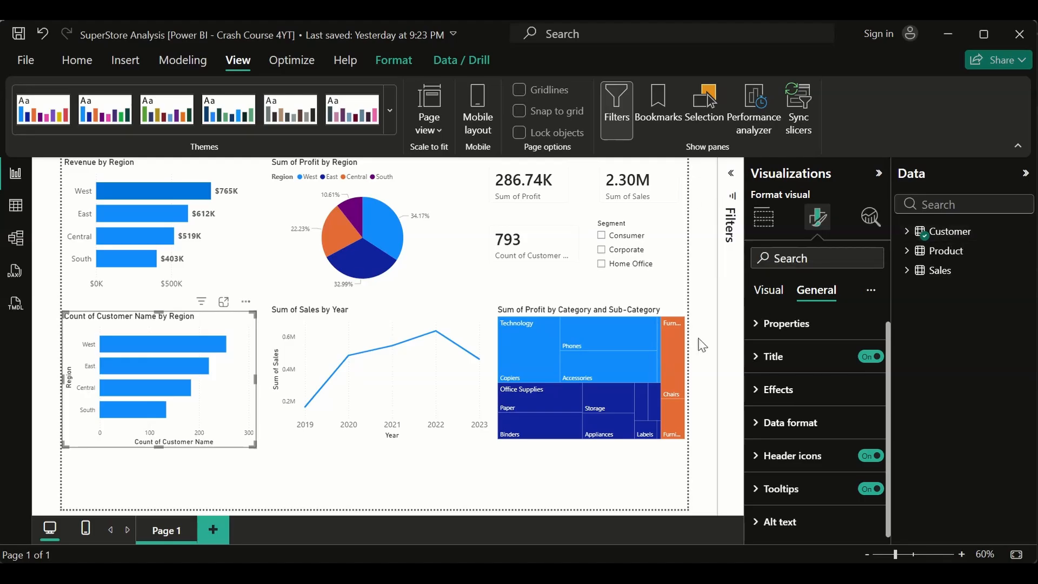
{"action": "left_click", "coordinate": [651, 305]}
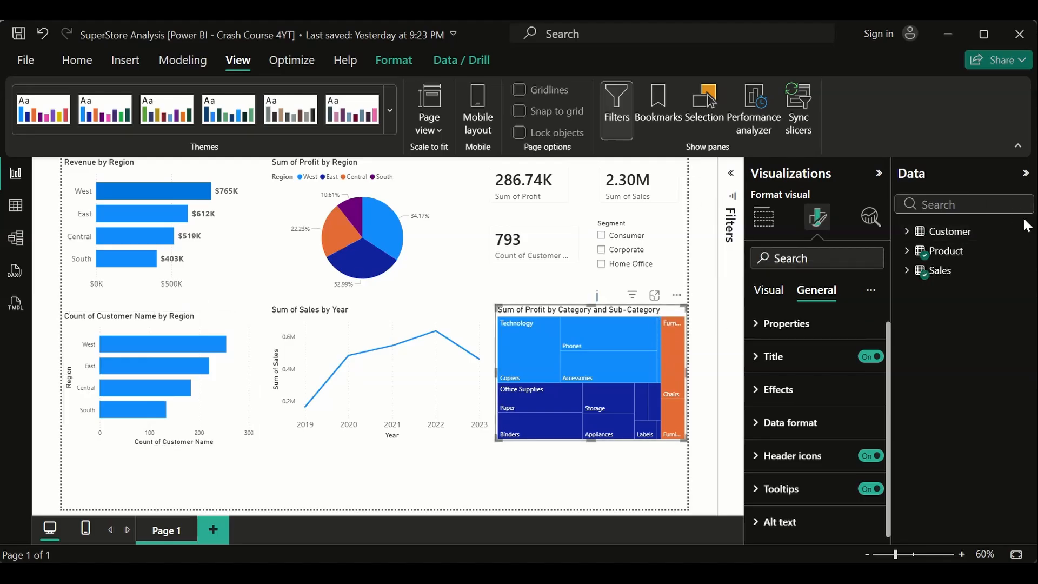
Add an average line for the Sum of Sales series to the Sum of Sales by Year chart
{"action": "left_click", "coordinate": [476, 360]}
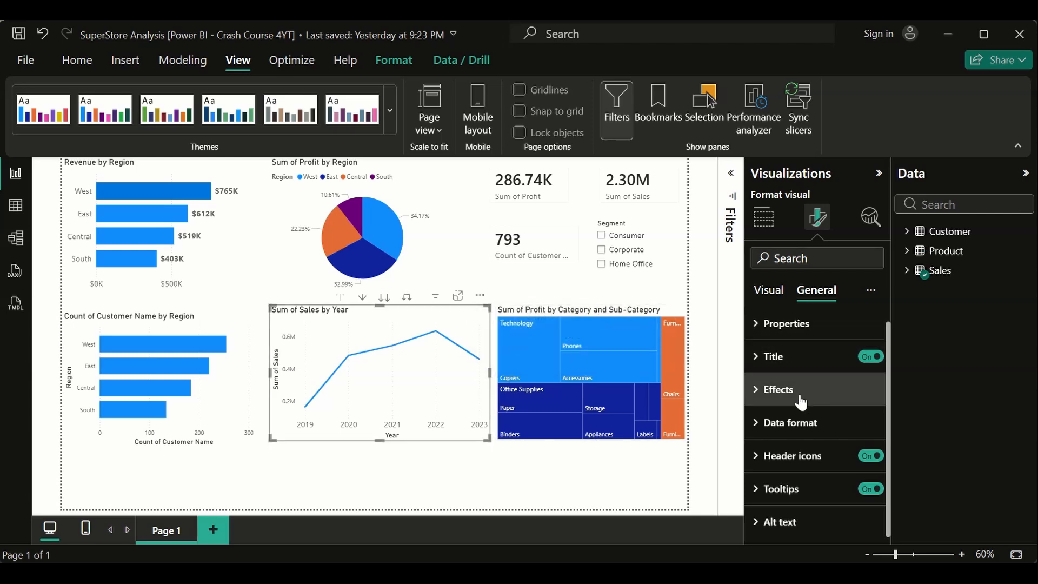
{"action": "scroll", "coordinate": [829, 464], "scroll_direction": "down", "scroll_amount": 1}
{"action": "scroll", "coordinate": [829, 466], "scroll_direction": "up", "scroll_amount": 1}
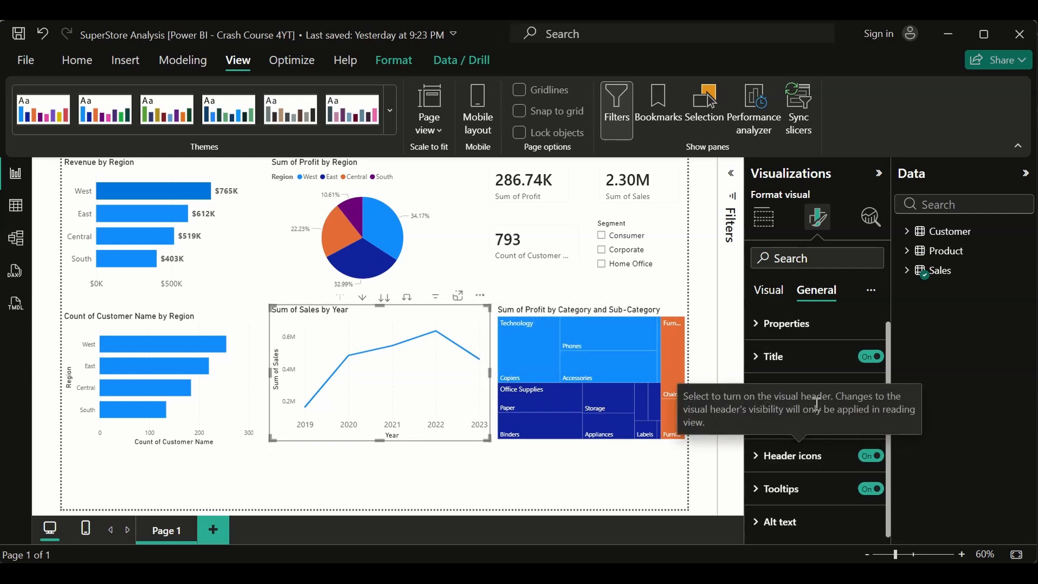
{"action": "left_click", "coordinate": [870, 218]}
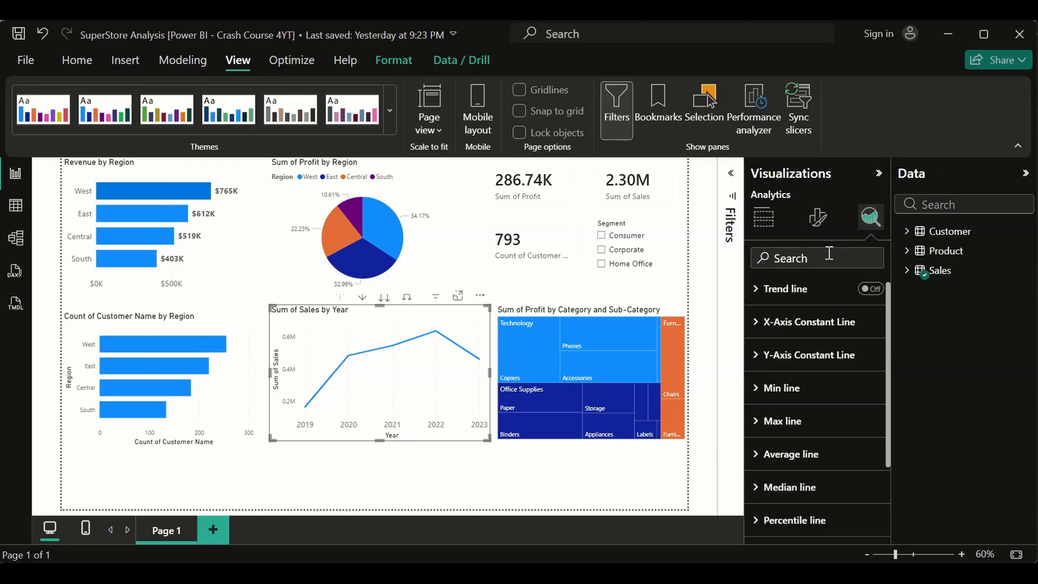
{"action": "left_click", "coordinate": [756, 460]}
{"action": "scroll", "coordinate": [816, 465], "scroll_direction": "down", "scroll_amount": 3}
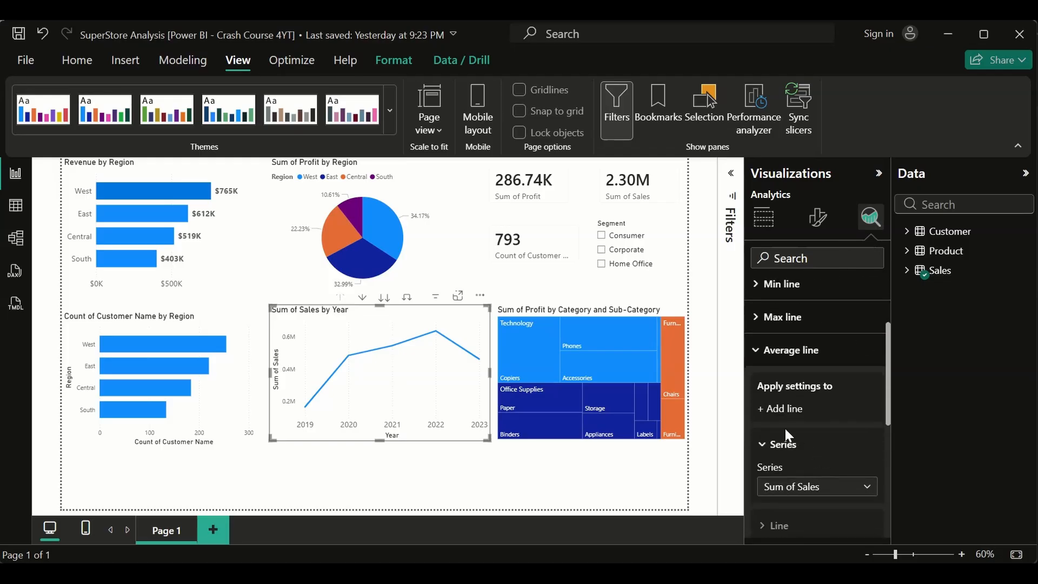
{"action": "left_click", "coordinate": [770, 414]}
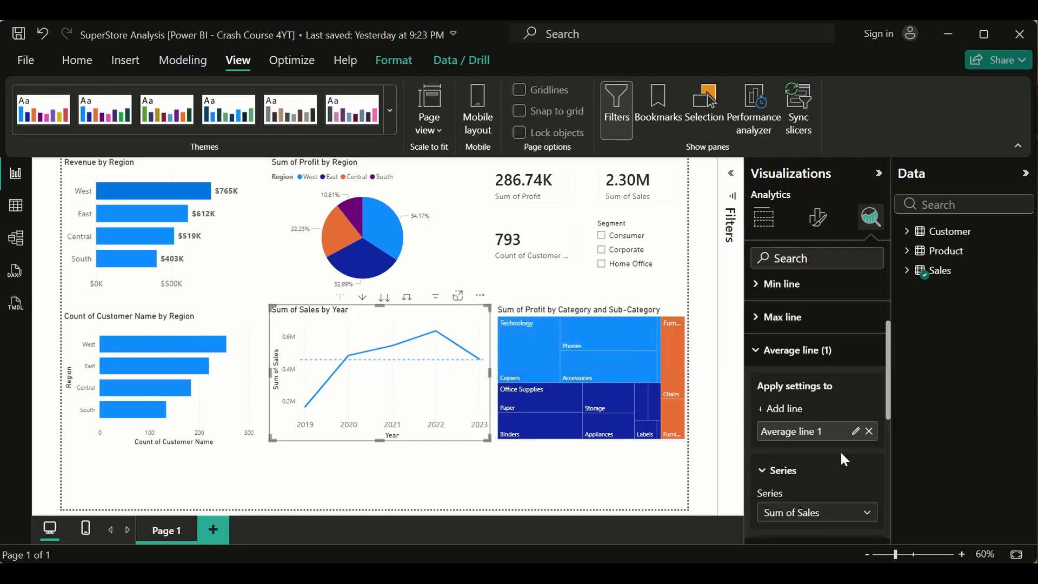
{"action": "scroll", "coordinate": [844, 459], "scroll_direction": "down", "scroll_amount": 3}
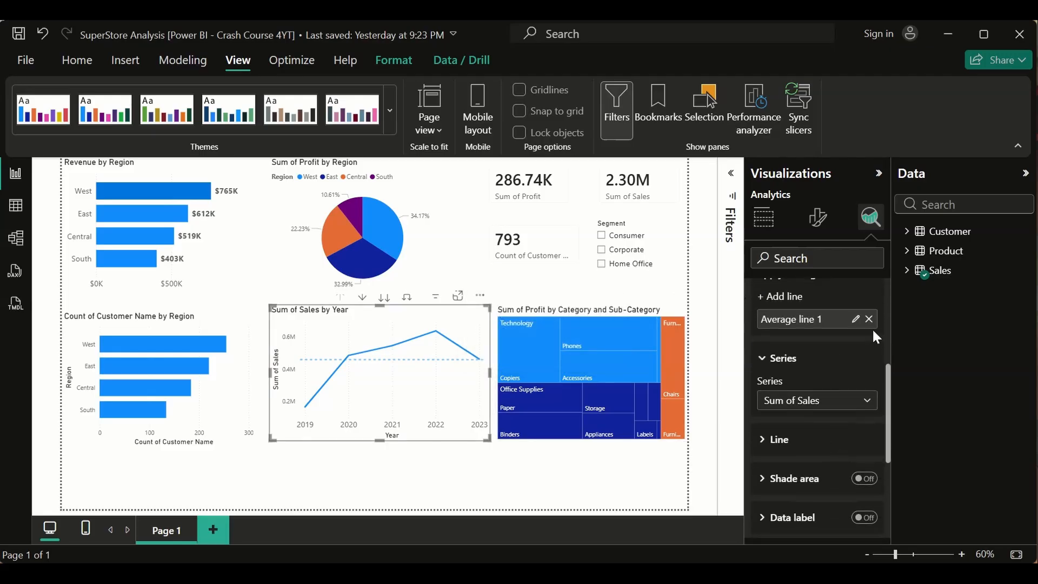
Delete the average line from the Sum of Sales by Year chart and collapse its analytics settings
{"action": "left_click", "coordinate": [869, 320]}
{"action": "scroll", "coordinate": [779, 346], "scroll_direction": "up", "scroll_amount": 5}
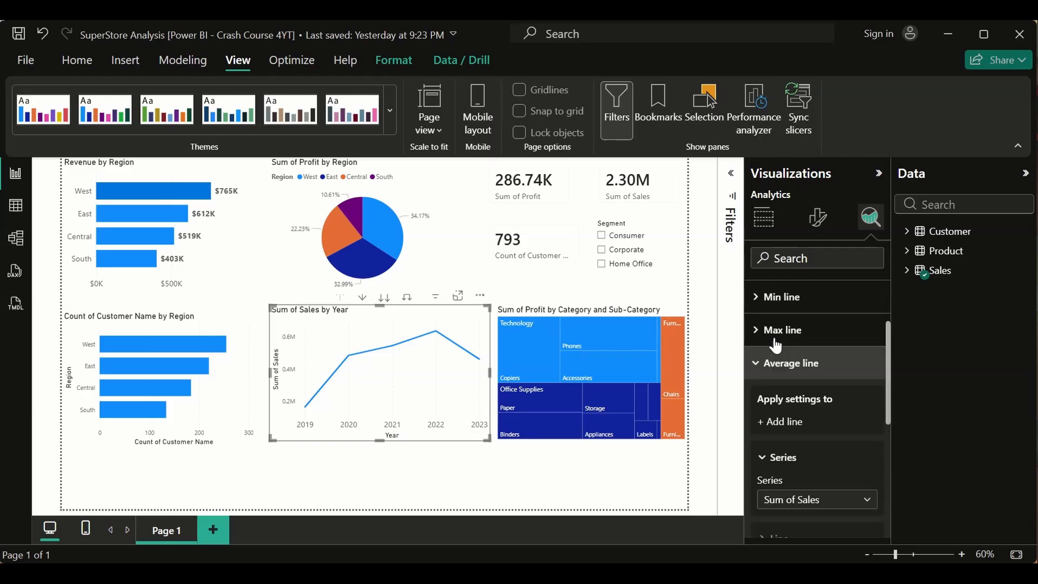
{"action": "left_click", "coordinate": [759, 420]}
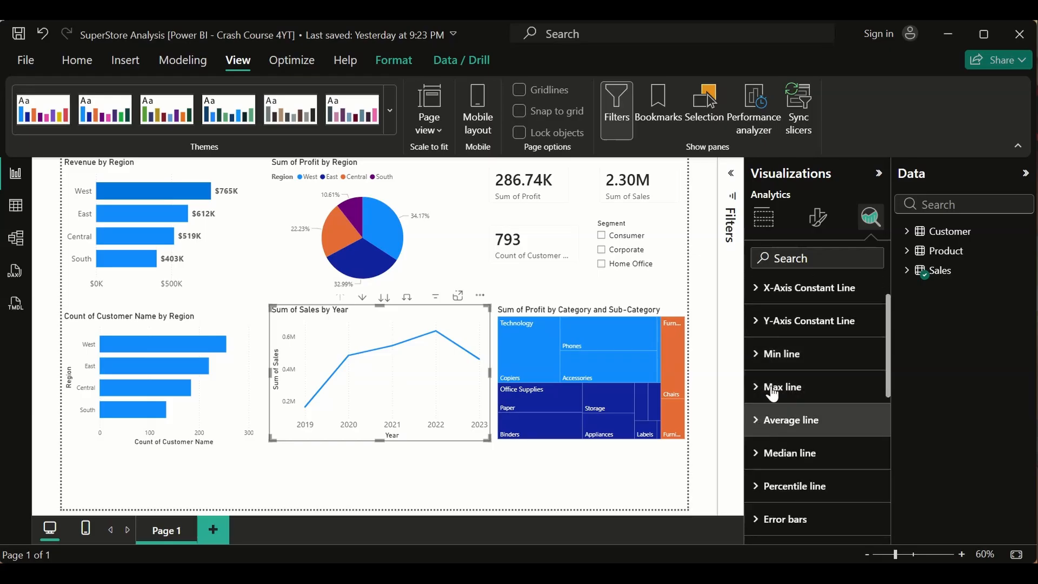
{"action": "scroll", "coordinate": [791, 355], "scroll_direction": "up", "scroll_amount": 2}
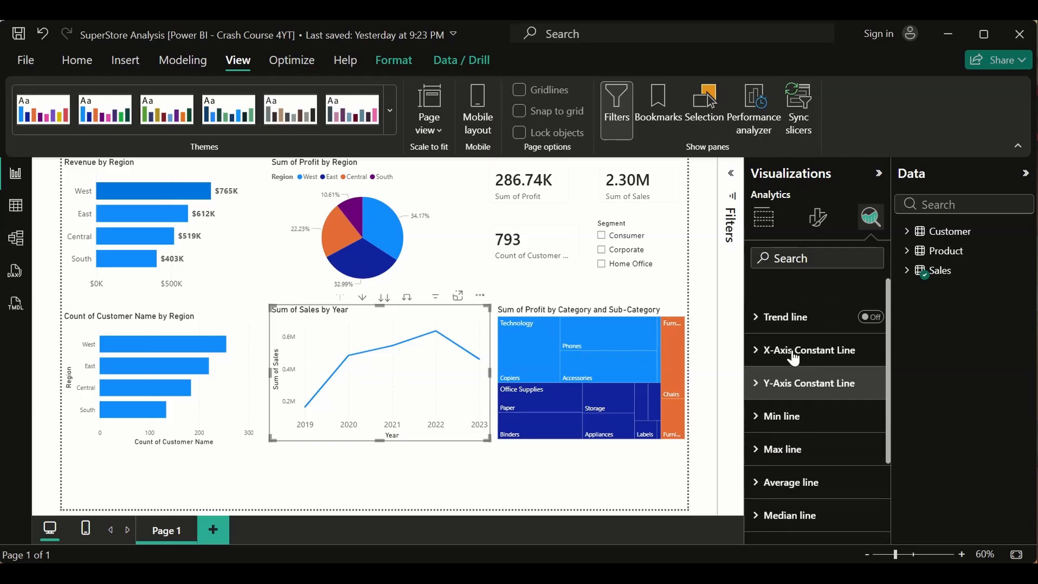
Try a trend line on the Sum of Sales by Year chart, turn it off again, and return to the visual format options
{"action": "left_click", "coordinate": [818, 222]}
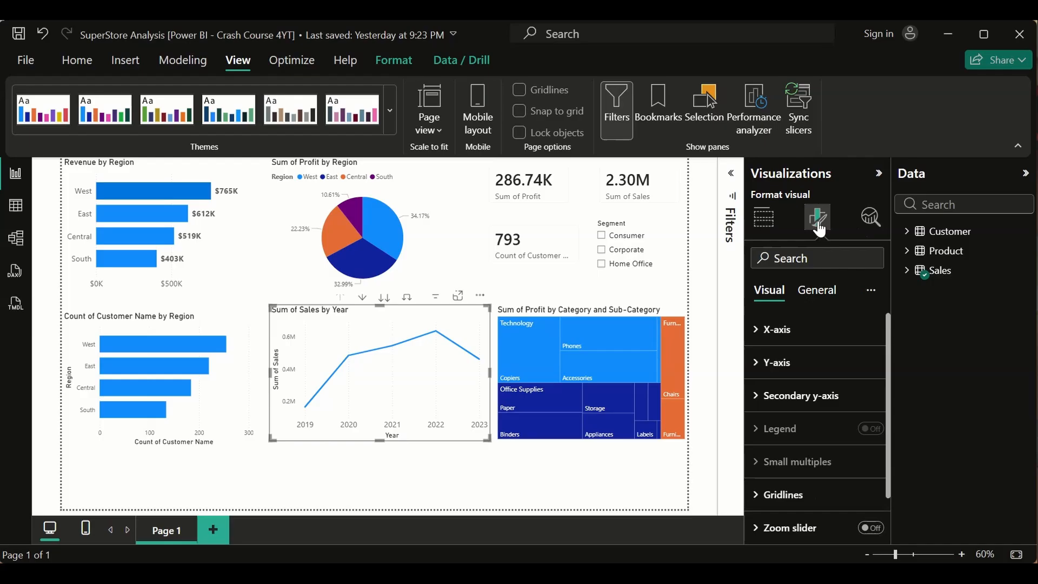
{"action": "left_click", "coordinate": [870, 218]}
{"action": "left_click", "coordinate": [868, 295]}
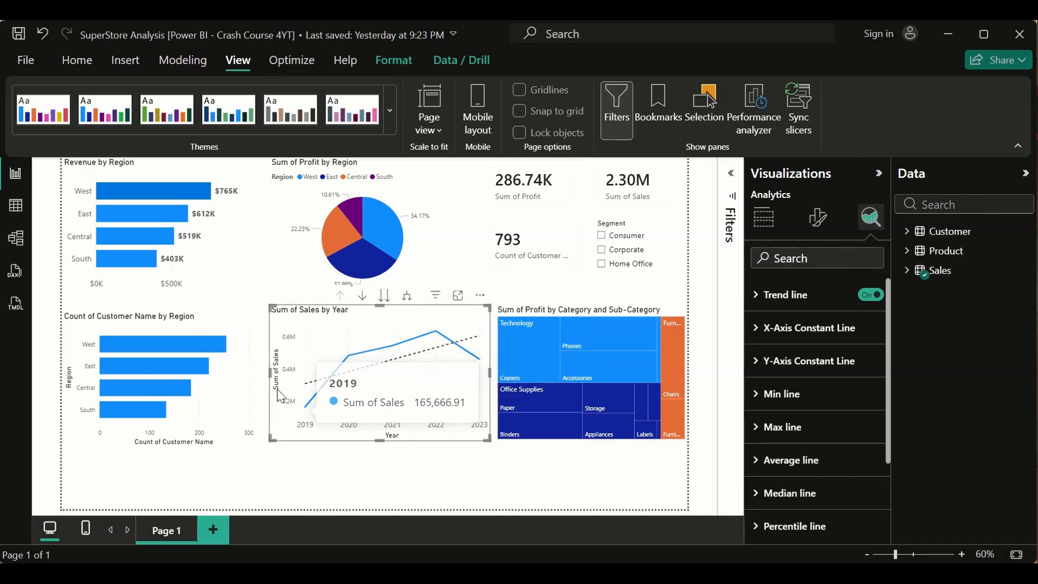
{"action": "left_click", "coordinate": [871, 296]}
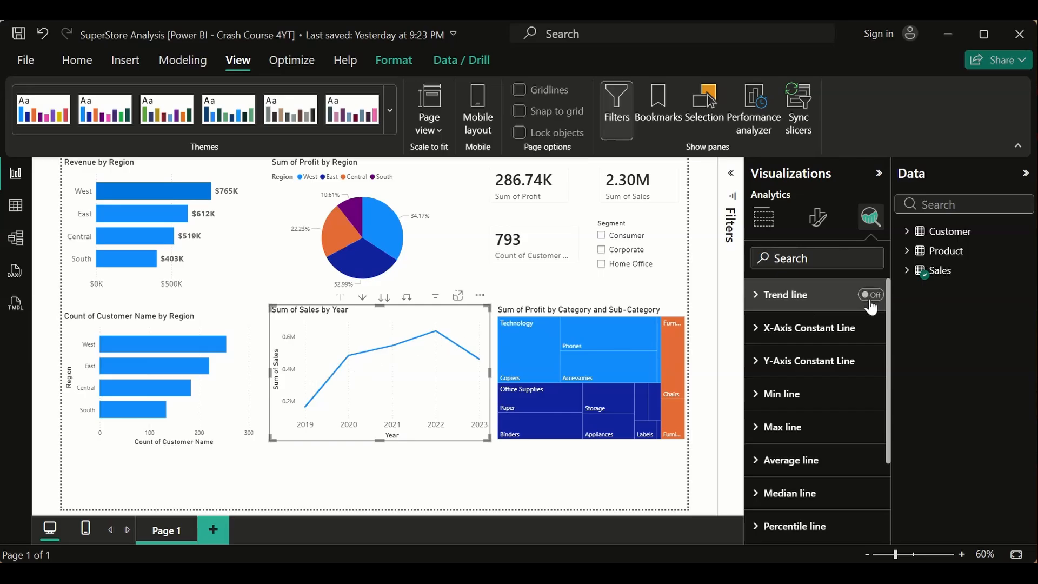
{"action": "left_click", "coordinate": [817, 217]}
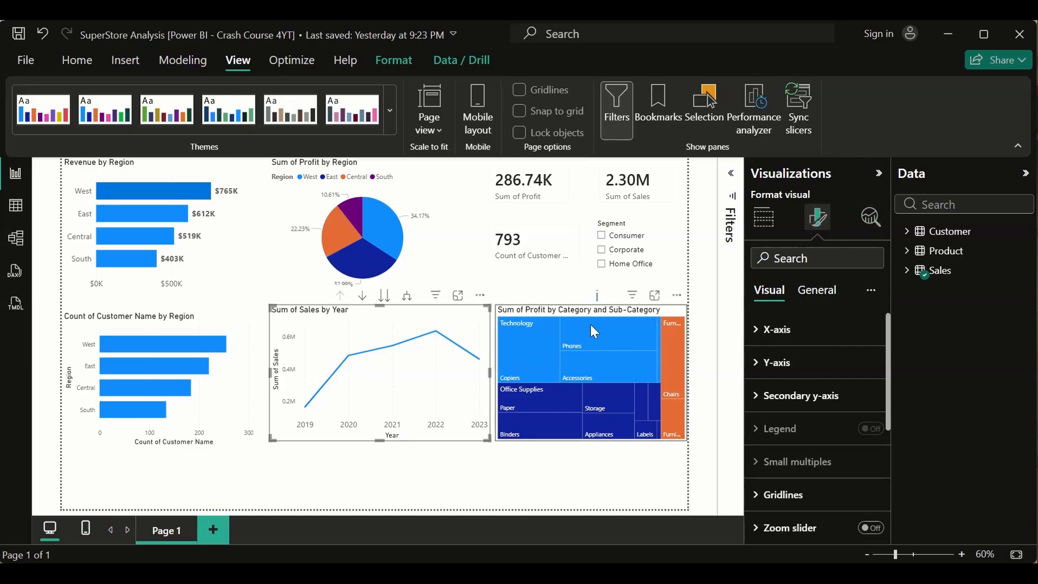
Turn on the legend of the Sum of Profit by Category and Sub-Category treemap and examine its category color settings
{"action": "left_click", "coordinate": [677, 313]}
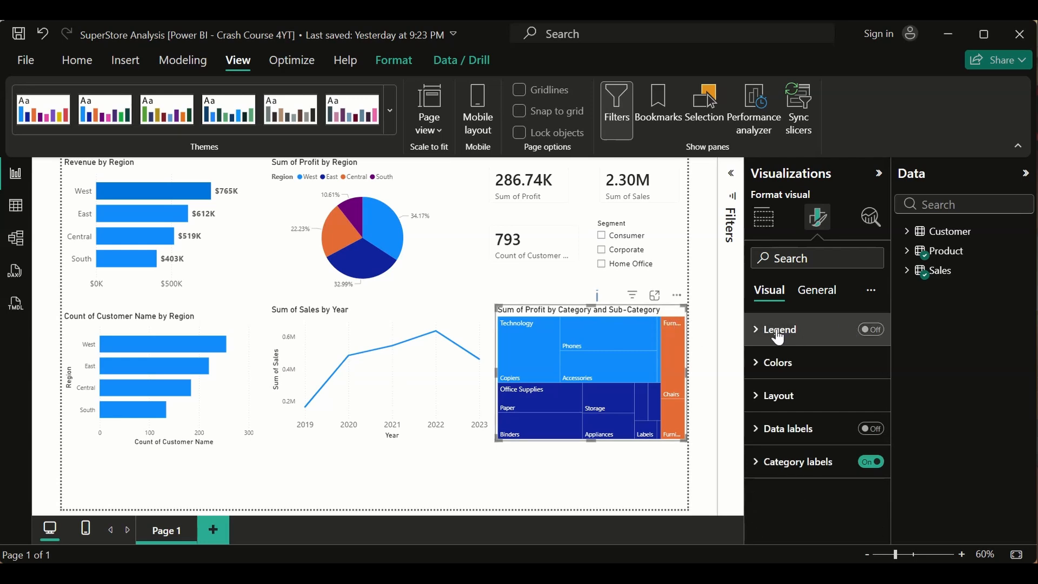
{"action": "left_click", "coordinate": [873, 330]}
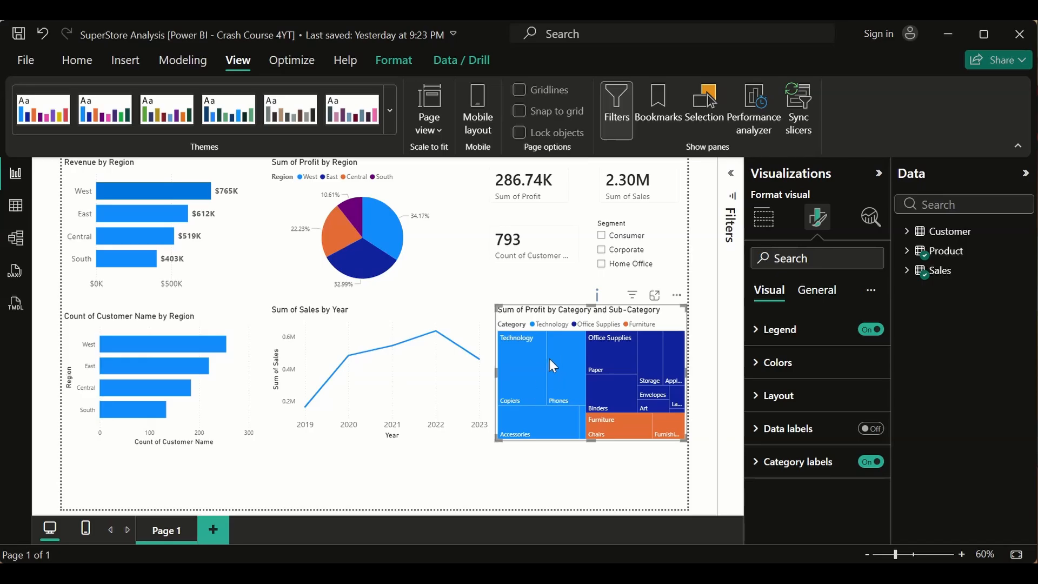
{"action": "mouse_move", "coordinate": [550, 359]}
{"action": "left_click", "coordinate": [762, 369]}
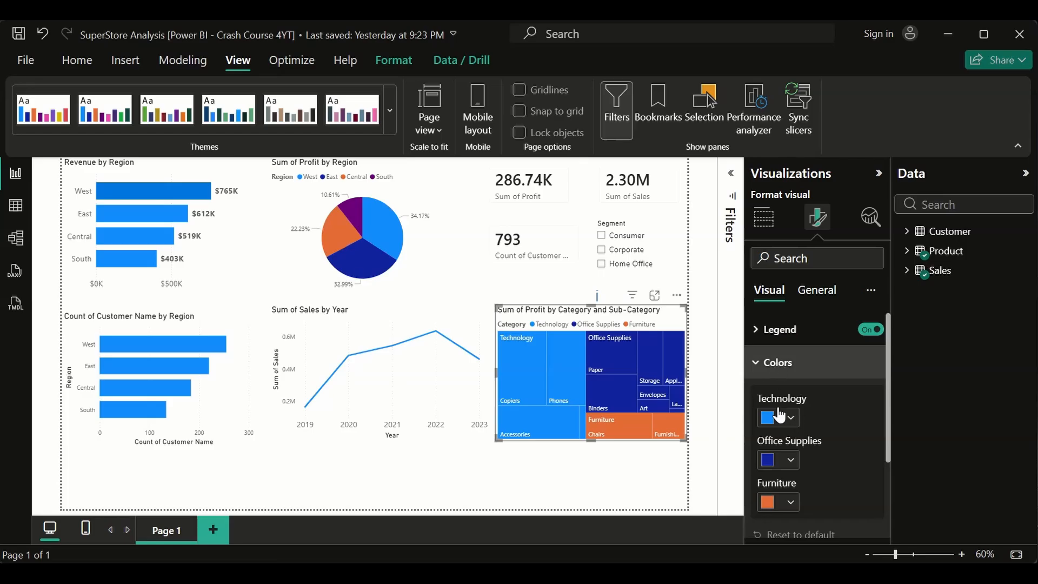
{"action": "scroll", "coordinate": [800, 404], "scroll_direction": "down", "scroll_amount": 2}
{"action": "scroll", "coordinate": [800, 406], "scroll_direction": "up", "scroll_amount": 2}
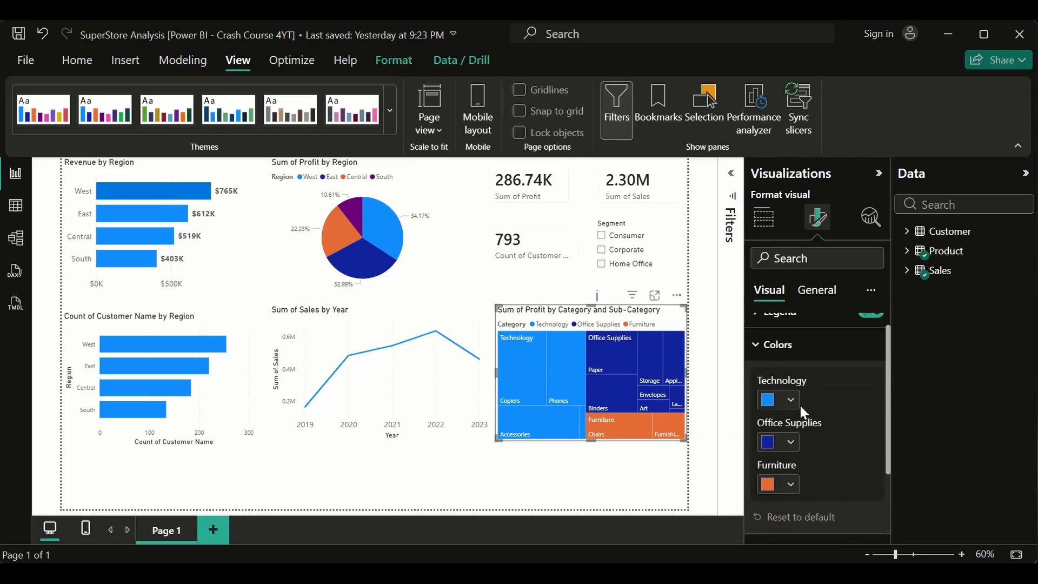
{"action": "left_click", "coordinate": [762, 349]}
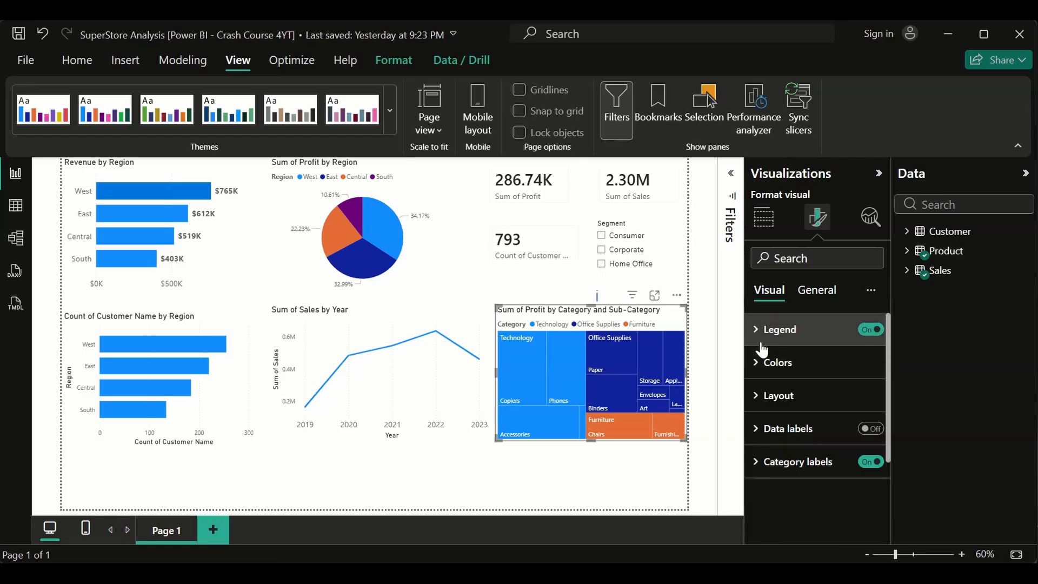
Try the Binary and Alternating (Columns, Rows) tiling methods on the treemap, and set the tiling back to Squarified
{"action": "left_click", "coordinate": [765, 400]}
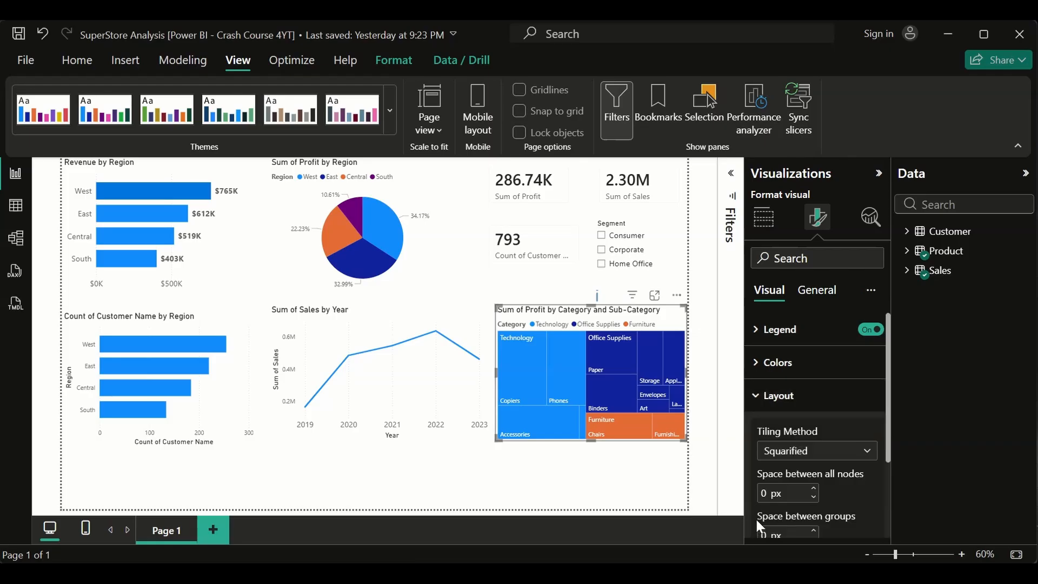
{"action": "mouse_move", "coordinate": [789, 436]}
{"action": "left_click", "coordinate": [845, 458]}
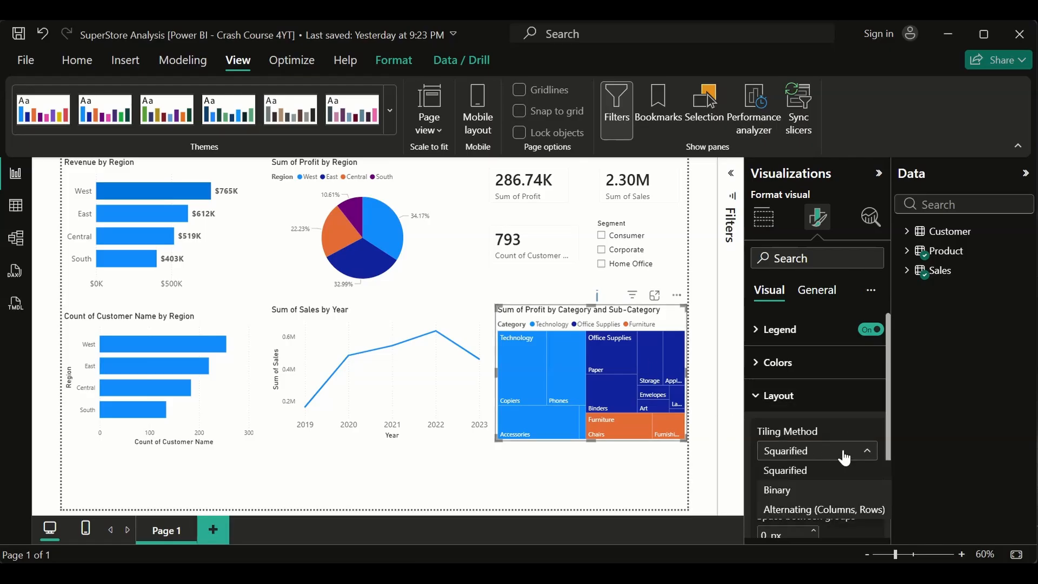
{"action": "left_click", "coordinate": [799, 486]}
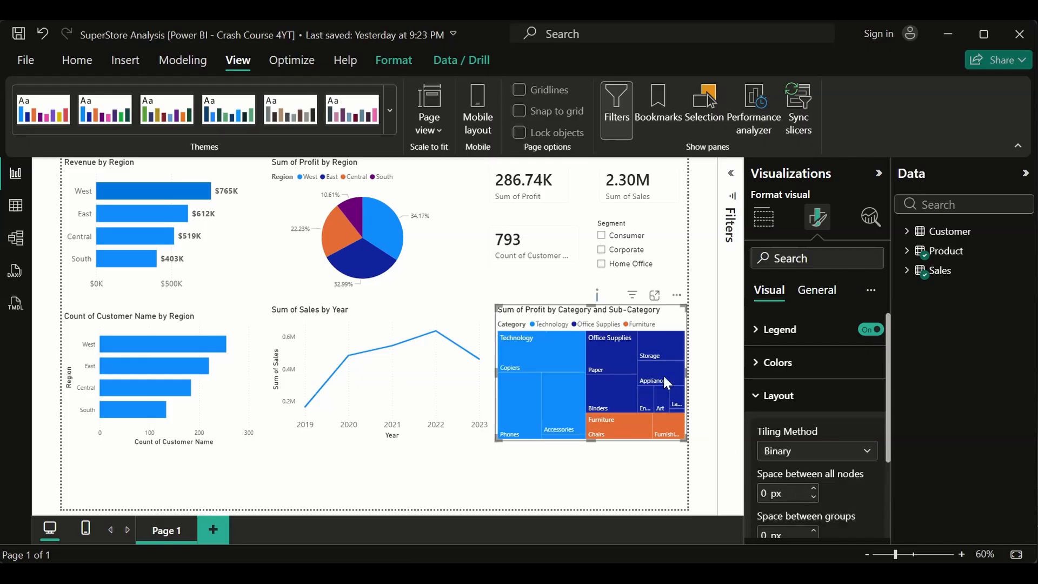
{"action": "left_click", "coordinate": [821, 459]}
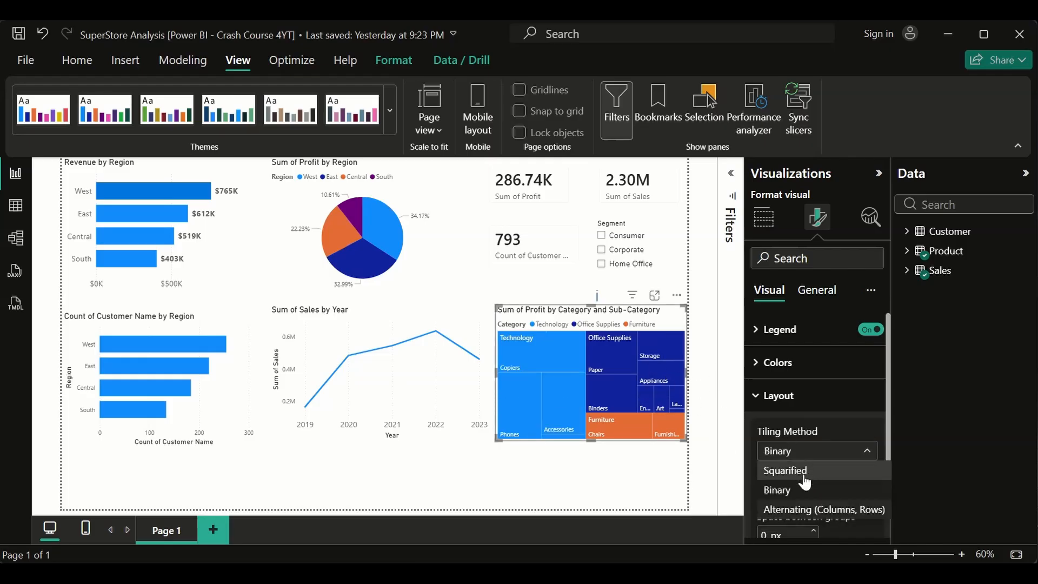
{"action": "left_click", "coordinate": [796, 506]}
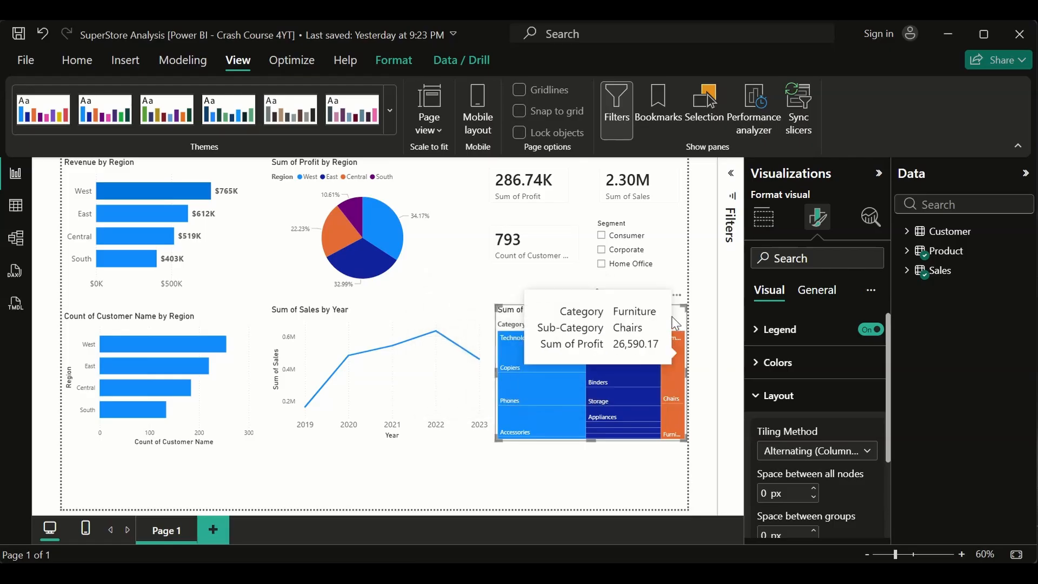
{"action": "left_click", "coordinate": [872, 459]}
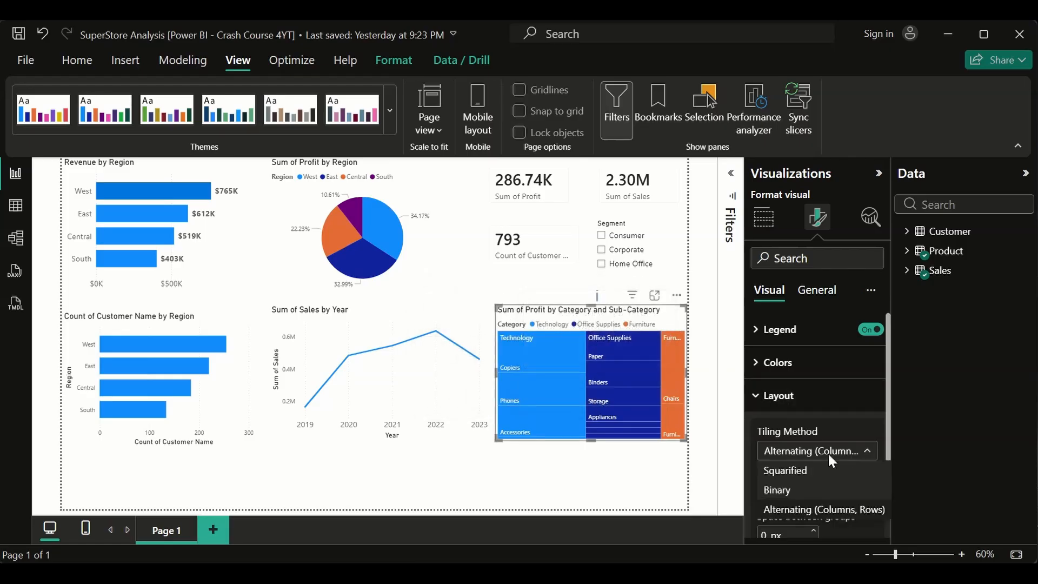
{"action": "left_click", "coordinate": [787, 470]}
{"action": "scroll", "coordinate": [831, 435], "scroll_direction": "down", "scroll_amount": 1}
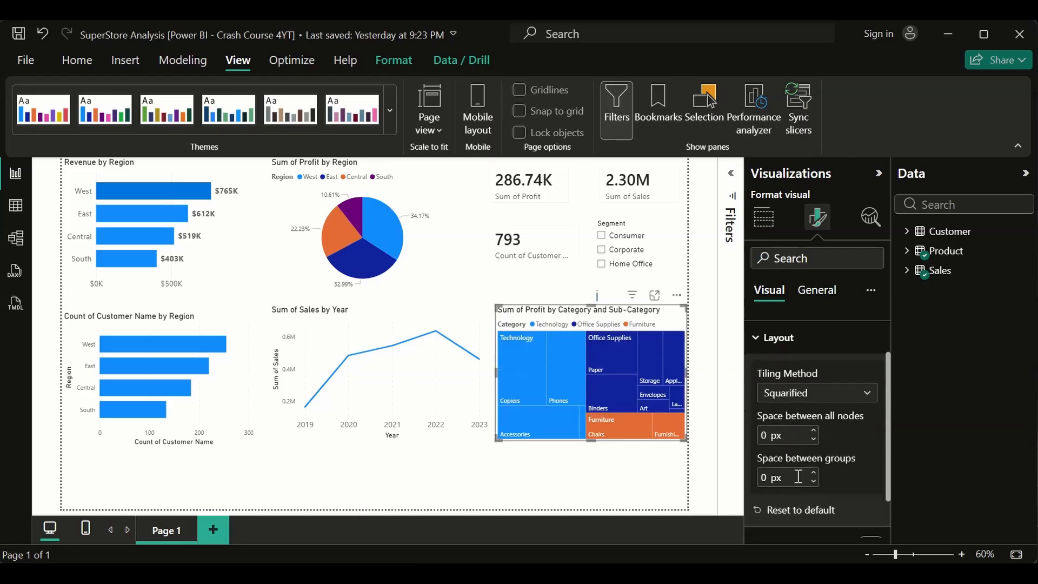
{"action": "scroll", "coordinate": [799, 477], "scroll_direction": "down", "scroll_amount": 1}
{"action": "scroll", "coordinate": [796, 474], "scroll_direction": "up", "scroll_amount": 2}
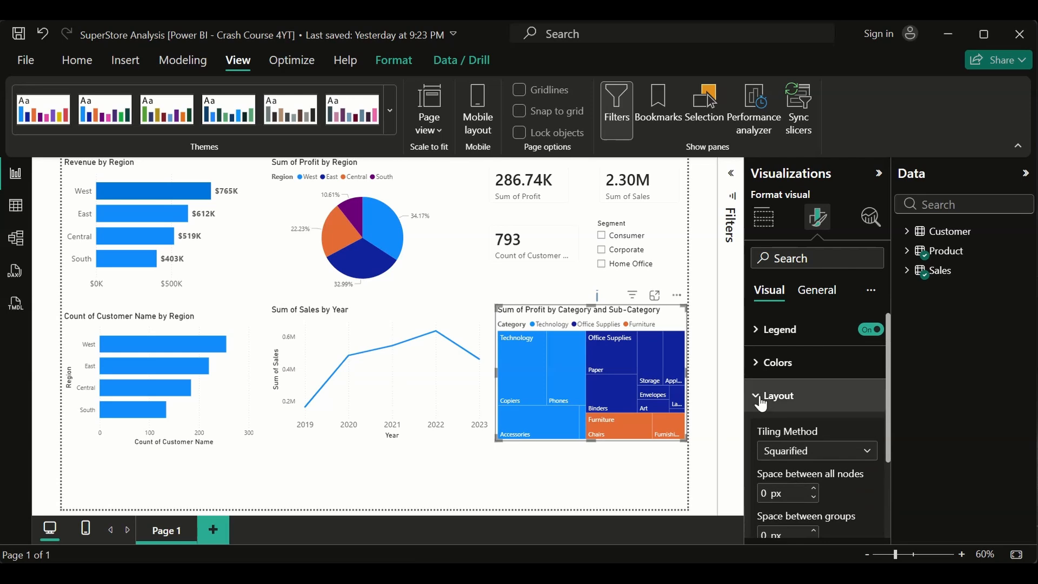
{"action": "left_click", "coordinate": [760, 400]}
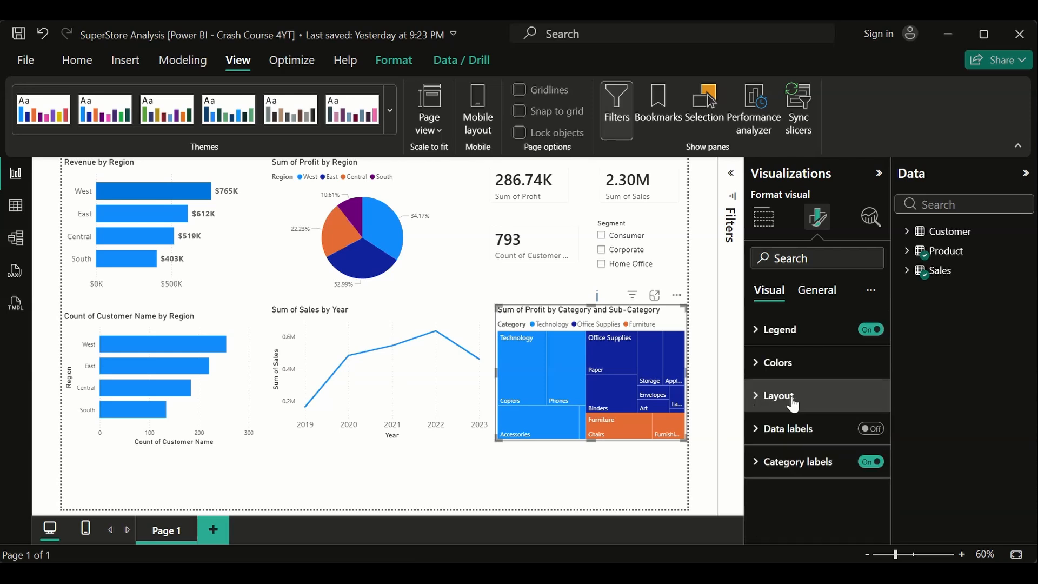
Turn on the treemap's data labels, and try enlarging the treemap before undoing the resize
{"action": "left_click", "coordinate": [884, 441]}
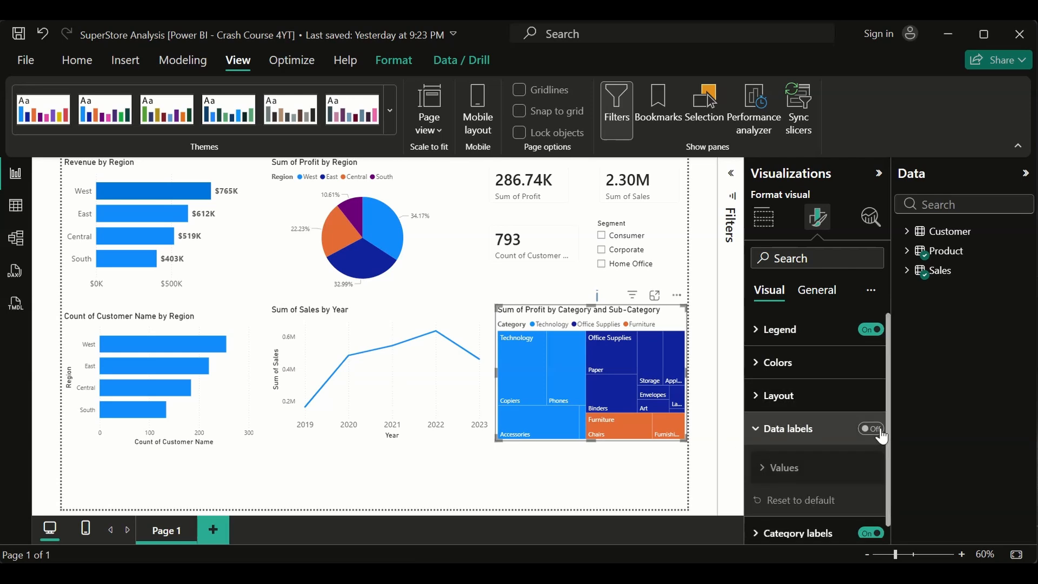
{"action": "left_click", "coordinate": [879, 430]}
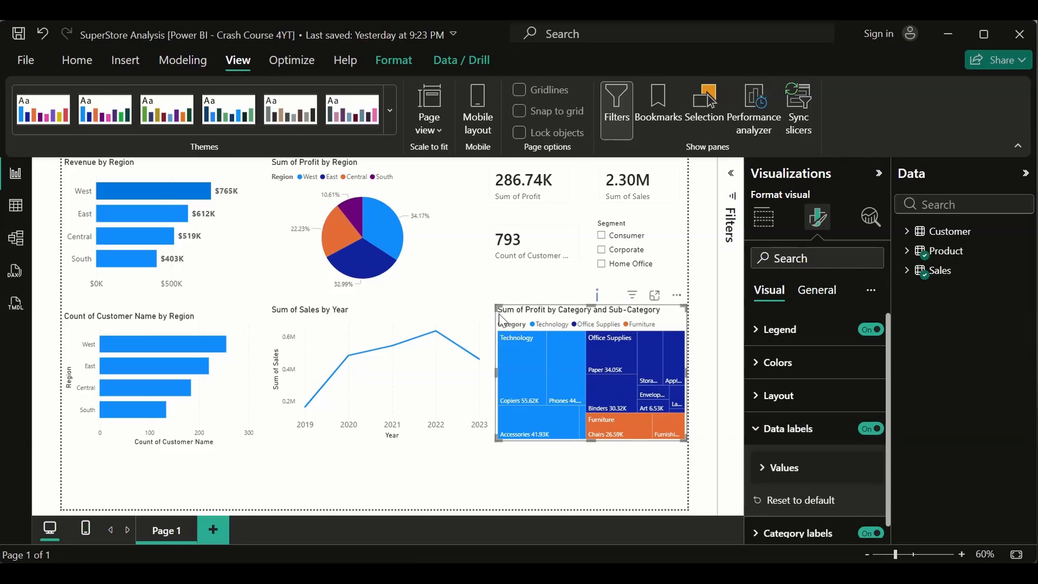
{"action": "left_click_drag", "start_coordinate": [498, 307], "coordinate": [284, 201]}
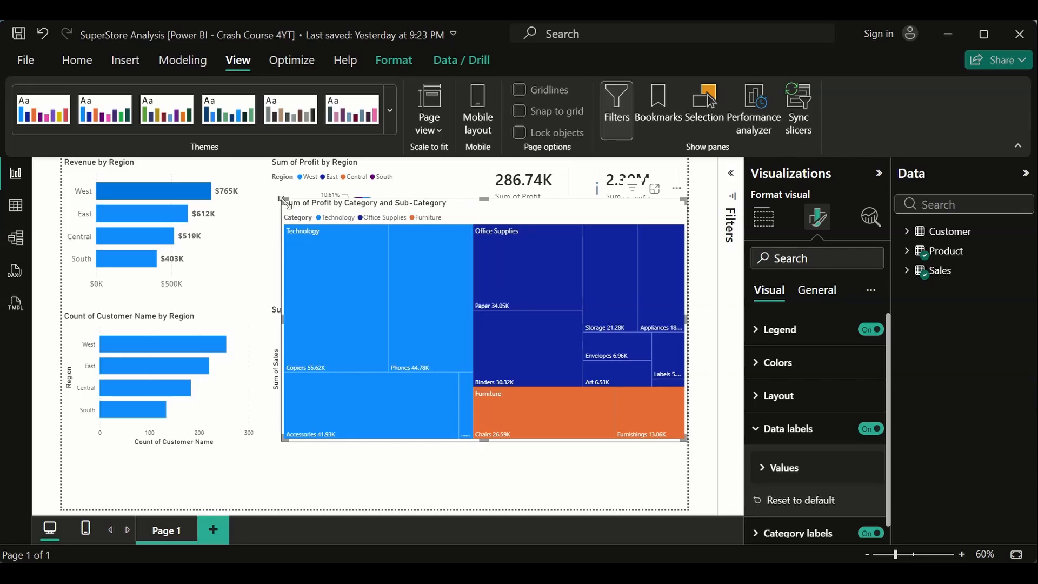
{"action": "key", "text": "ctrl+z"}
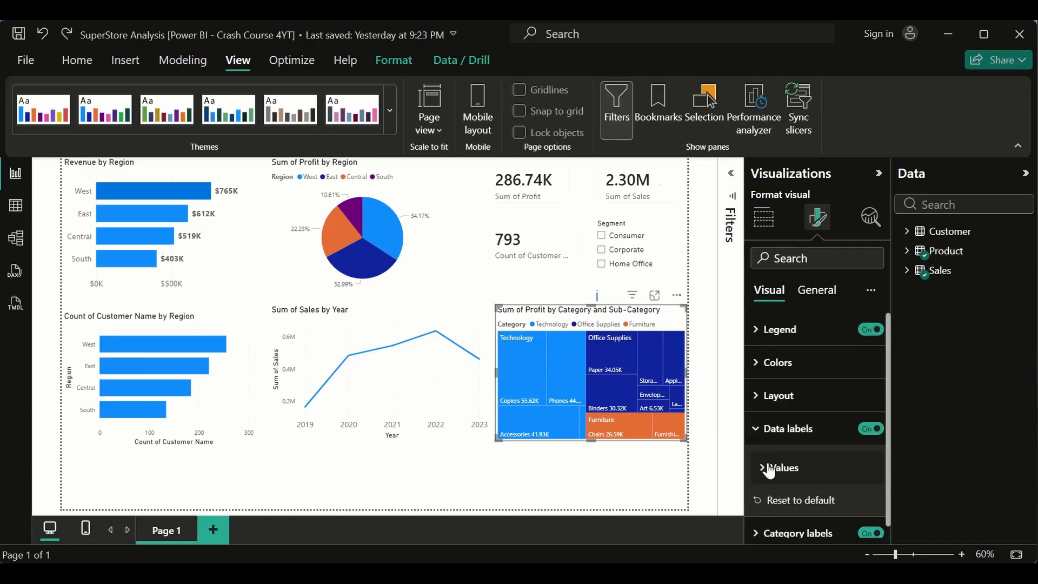
Examine the font, color, display units and decimal places settings for the treemap's data label values
{"action": "scroll", "coordinate": [776, 475], "scroll_direction": "down", "scroll_amount": 1}
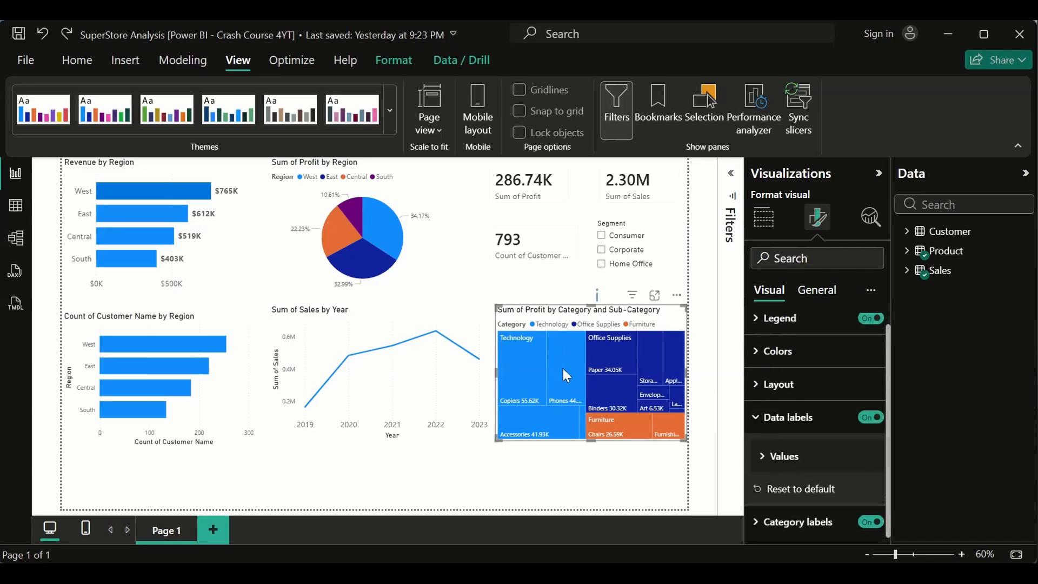
{"action": "left_click", "coordinate": [763, 459]}
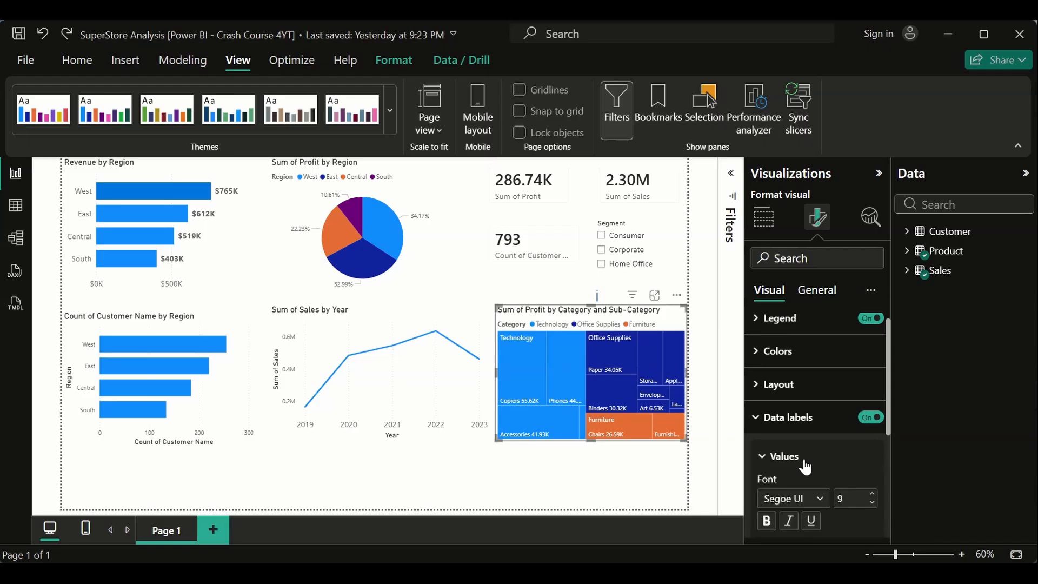
{"action": "scroll", "coordinate": [800, 470], "scroll_direction": "down", "scroll_amount": 3}
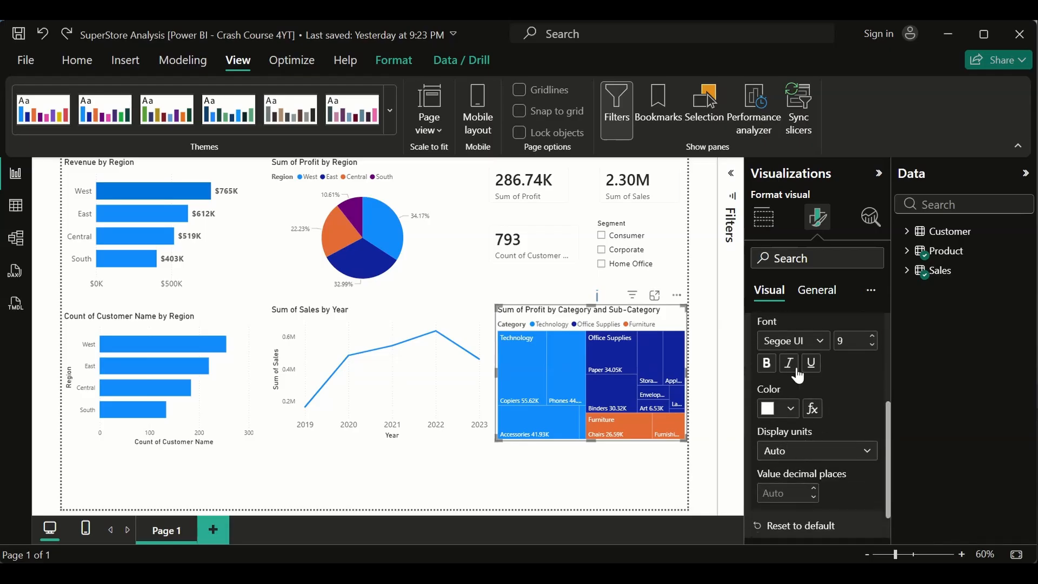
{"action": "scroll", "coordinate": [833, 460], "scroll_direction": "down", "scroll_amount": 1}
{"action": "scroll", "coordinate": [832, 460], "scroll_direction": "up", "scroll_amount": 3}
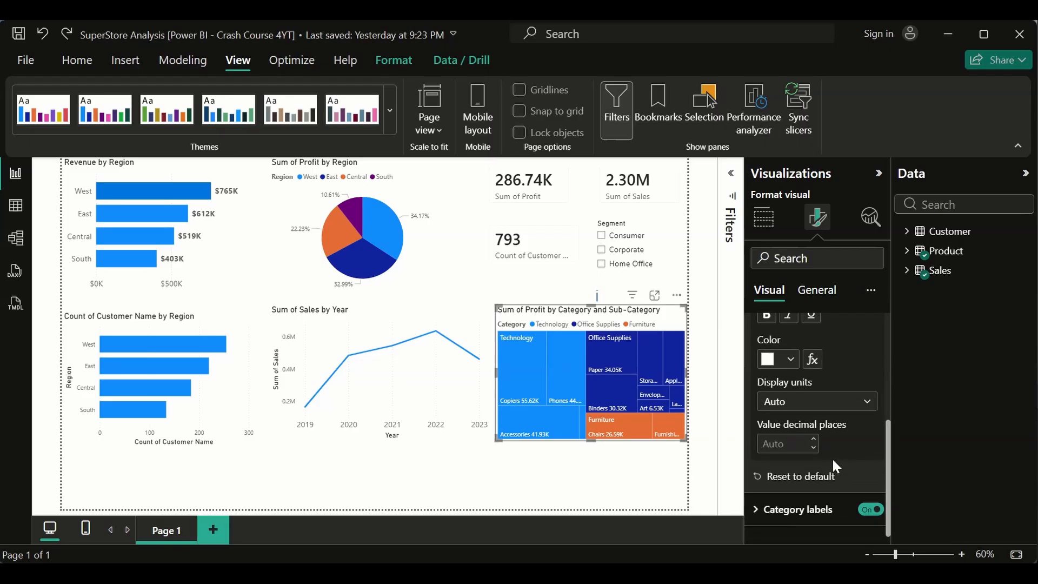
{"action": "left_click", "coordinate": [763, 401]}
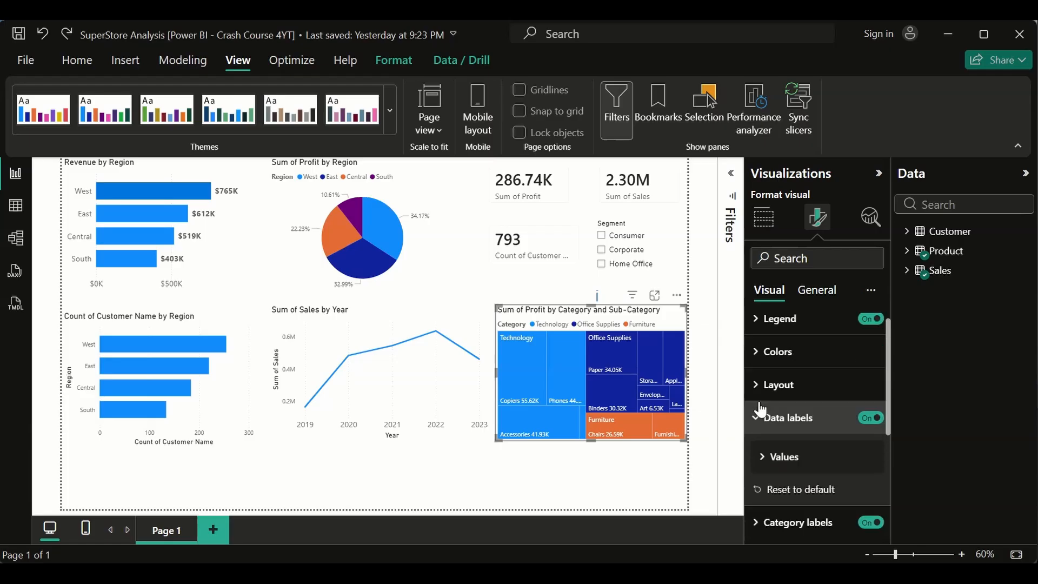
{"action": "left_click", "coordinate": [763, 425]}
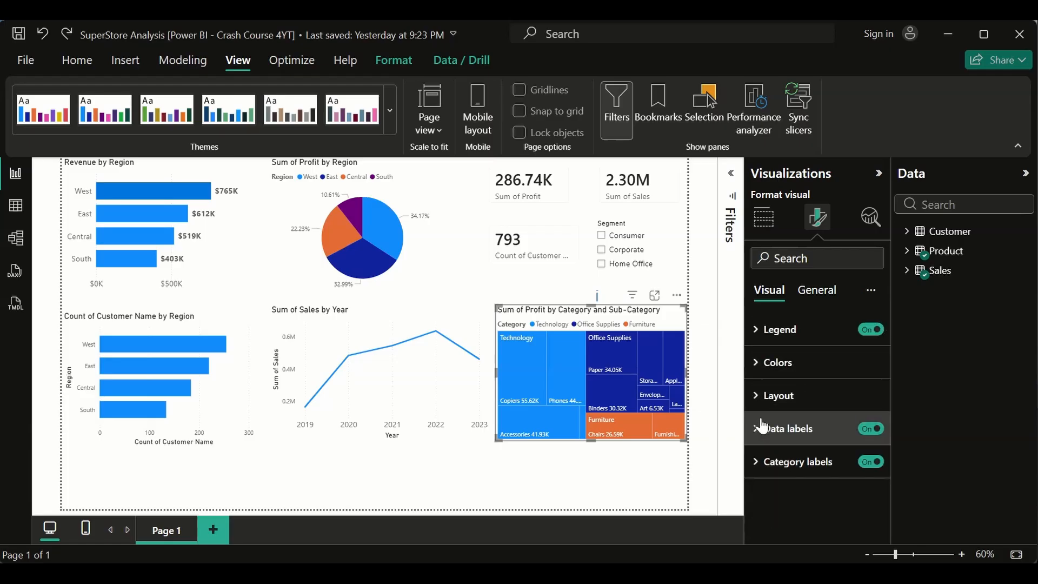
Examine the treemap's category label settings, and toggle the category labels to compare, leaving them off
{"action": "left_click", "coordinate": [764, 465]}
{"action": "scroll", "coordinate": [801, 463], "scroll_direction": "down", "scroll_amount": 3}
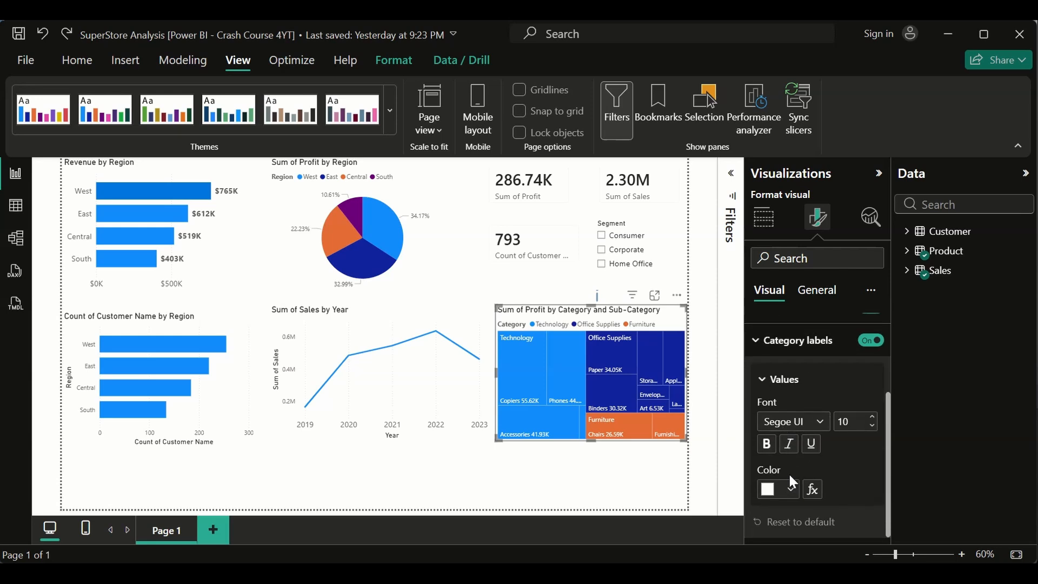
{"action": "left_click", "coordinate": [872, 341]}
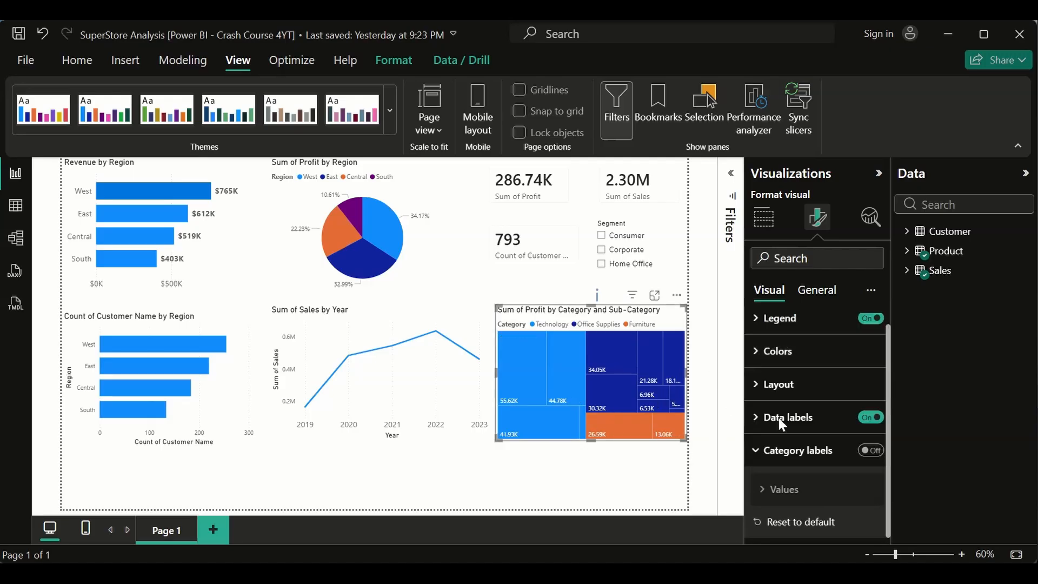
{"action": "left_click", "coordinate": [874, 452]}
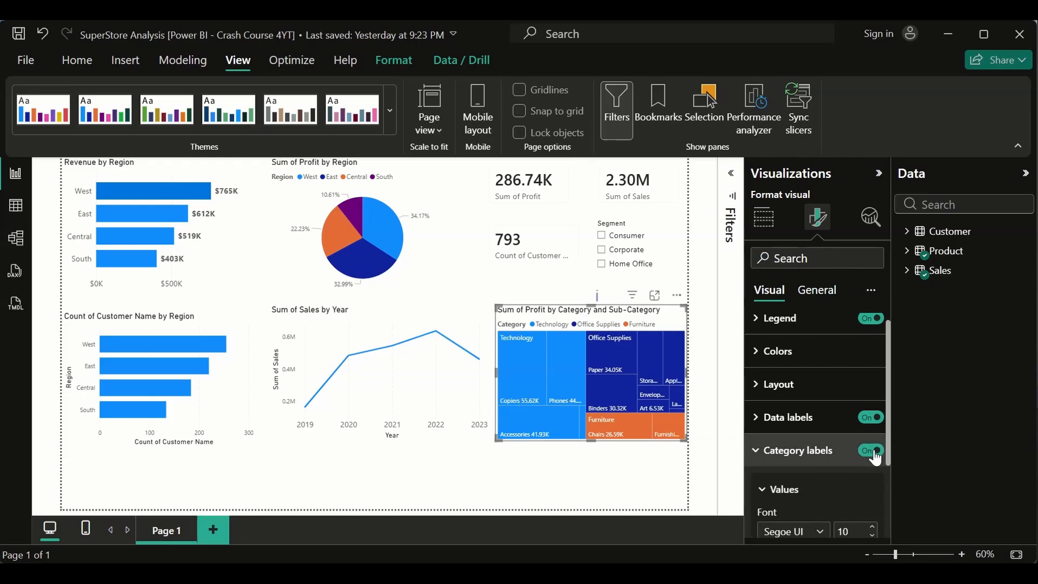
{"action": "left_click", "coordinate": [875, 453]}
{"action": "left_click", "coordinate": [875, 453]}
{"action": "left_click", "coordinate": [875, 453]}
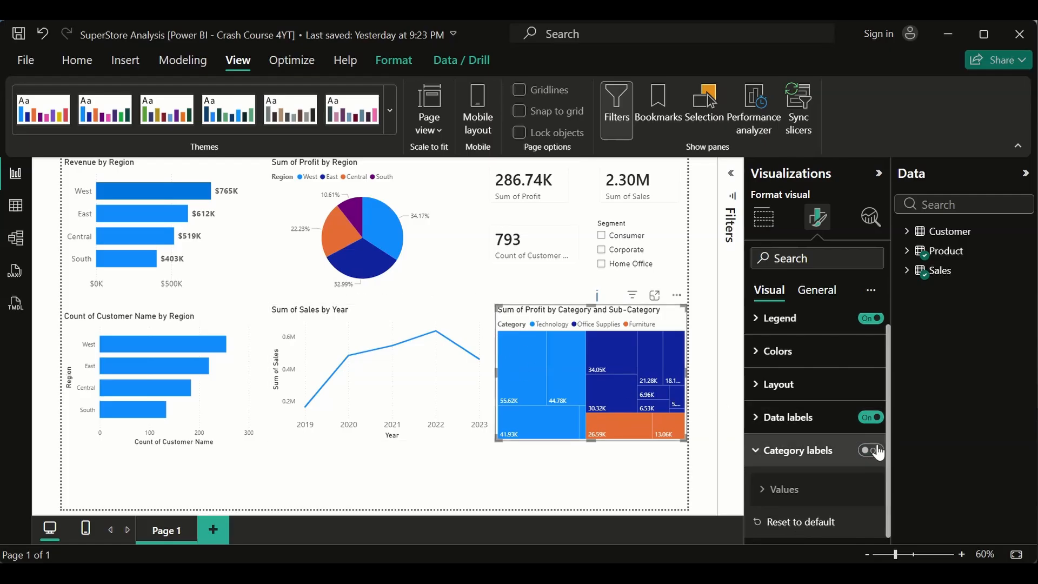
Turn the treemap's category labels back on, and look over its general formatting options
{"action": "left_click", "coordinate": [876, 452]}
{"action": "scroll", "coordinate": [770, 449], "scroll_direction": "down", "scroll_amount": 2}
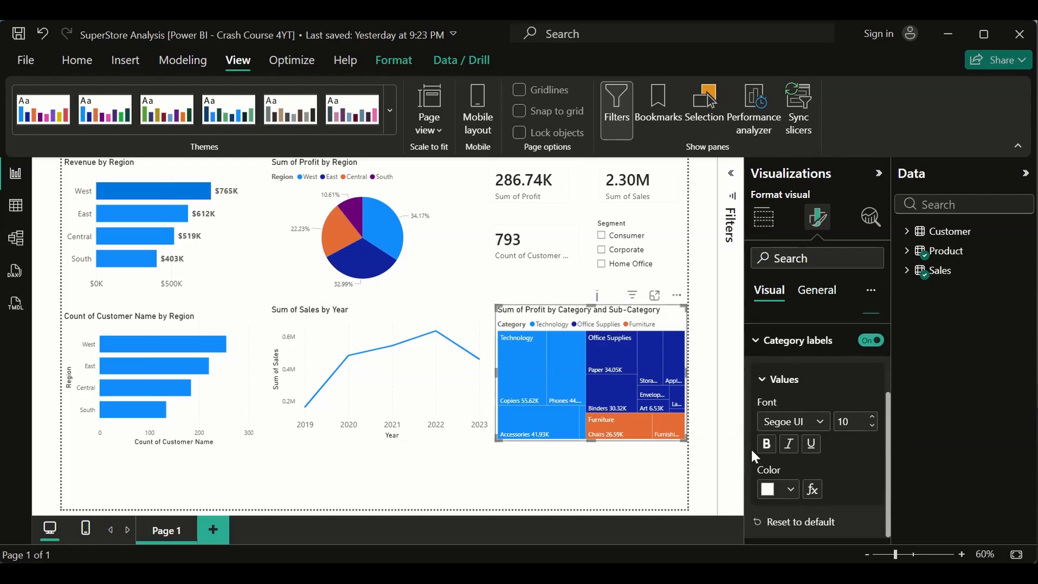
{"action": "left_click", "coordinate": [763, 380]}
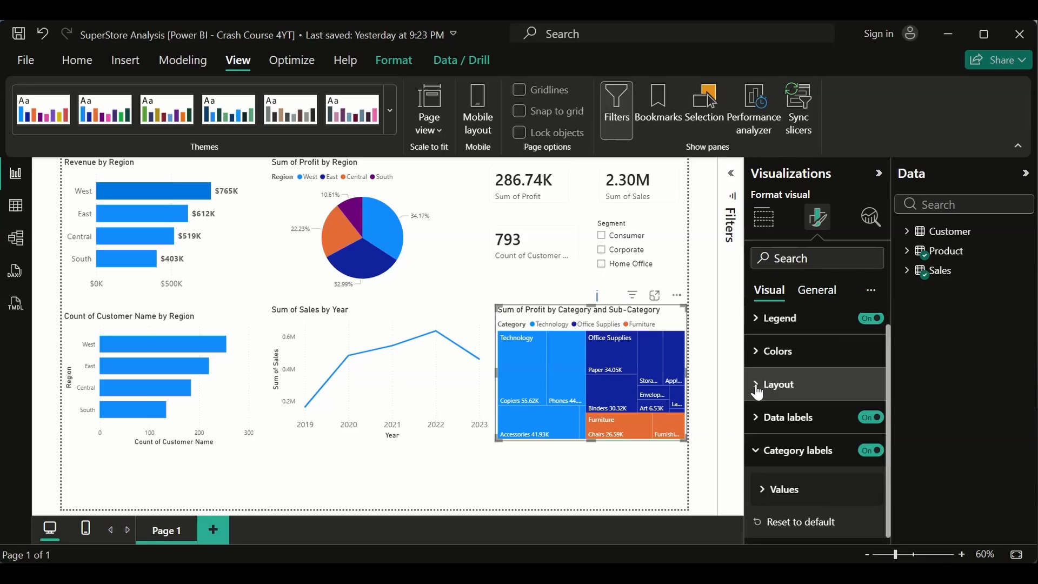
{"action": "left_click", "coordinate": [757, 453]}
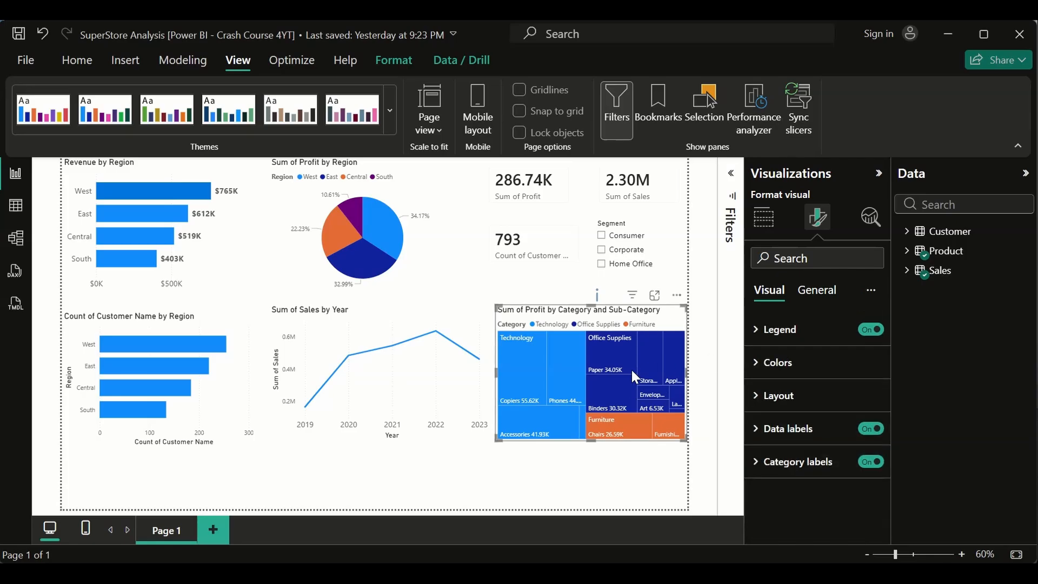
{"action": "left_click", "coordinate": [824, 292]}
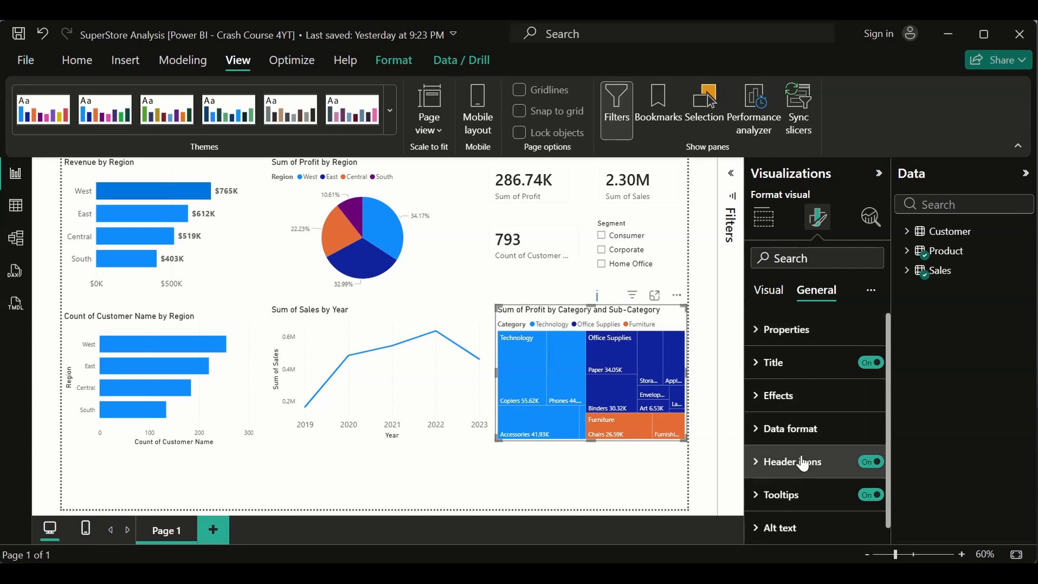
{"action": "scroll", "coordinate": [804, 464], "scroll_direction": "down", "scroll_amount": 1}
{"action": "scroll", "coordinate": [804, 464], "scroll_direction": "up", "scroll_amount": 1}
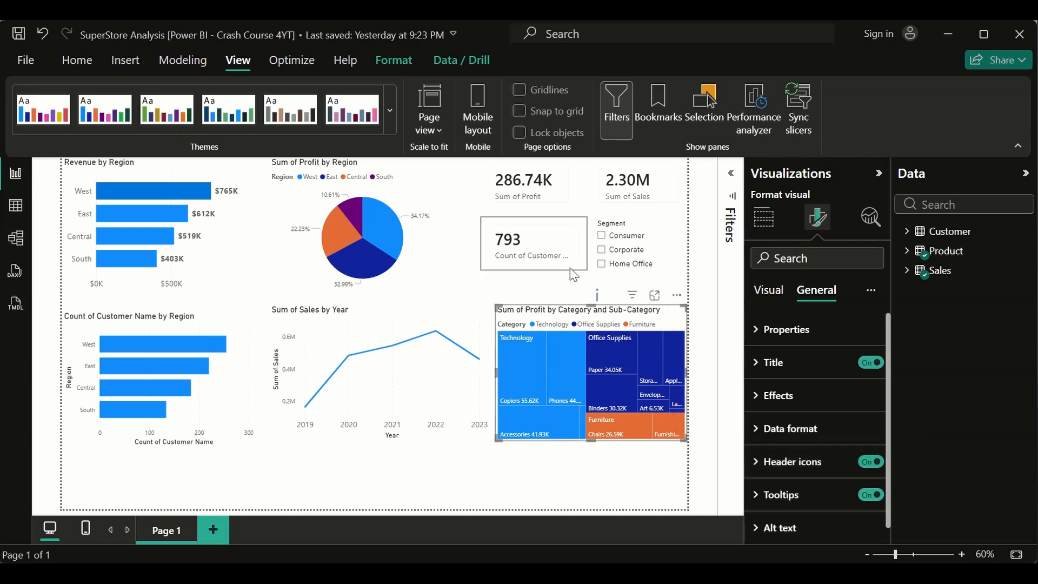
Examine the Cards settings of the customer count card, from the apply-to options through layout, border and background to glow
{"action": "left_click", "coordinate": [570, 235]}
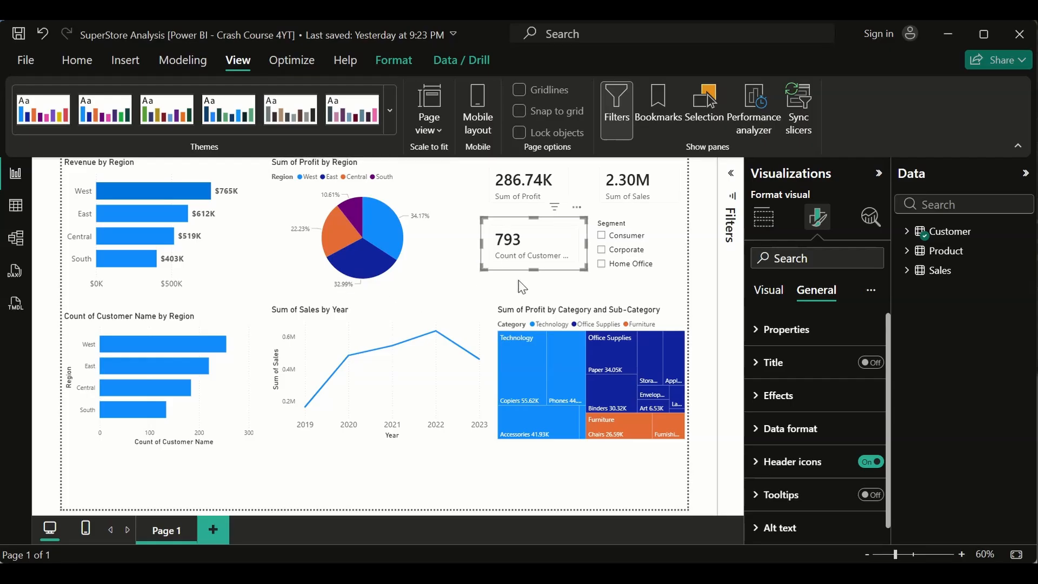
{"action": "left_click", "coordinate": [763, 295]}
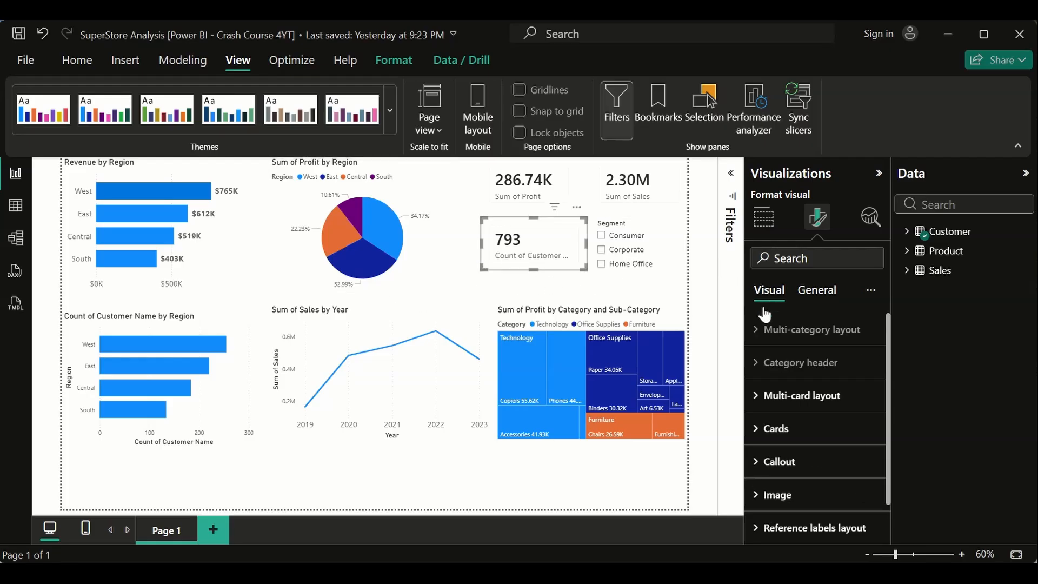
{"action": "left_click", "coordinate": [762, 433]}
{"action": "scroll", "coordinate": [808, 431], "scroll_direction": "down", "scroll_amount": 2}
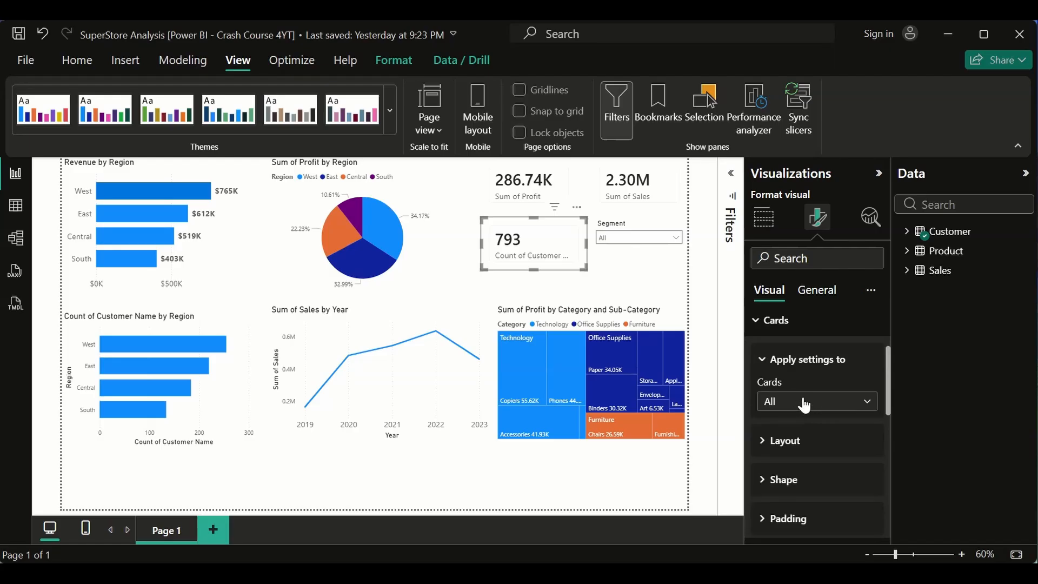
{"action": "left_click", "coordinate": [805, 404]}
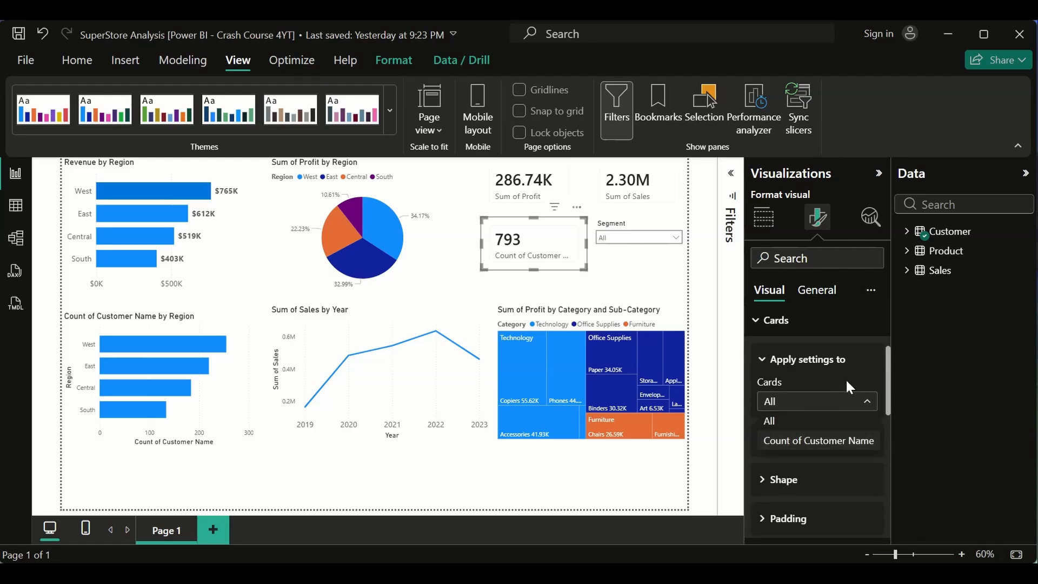
{"action": "left_click", "coordinate": [796, 410]}
{"action": "scroll", "coordinate": [796, 411], "scroll_direction": "down", "scroll_amount": 2}
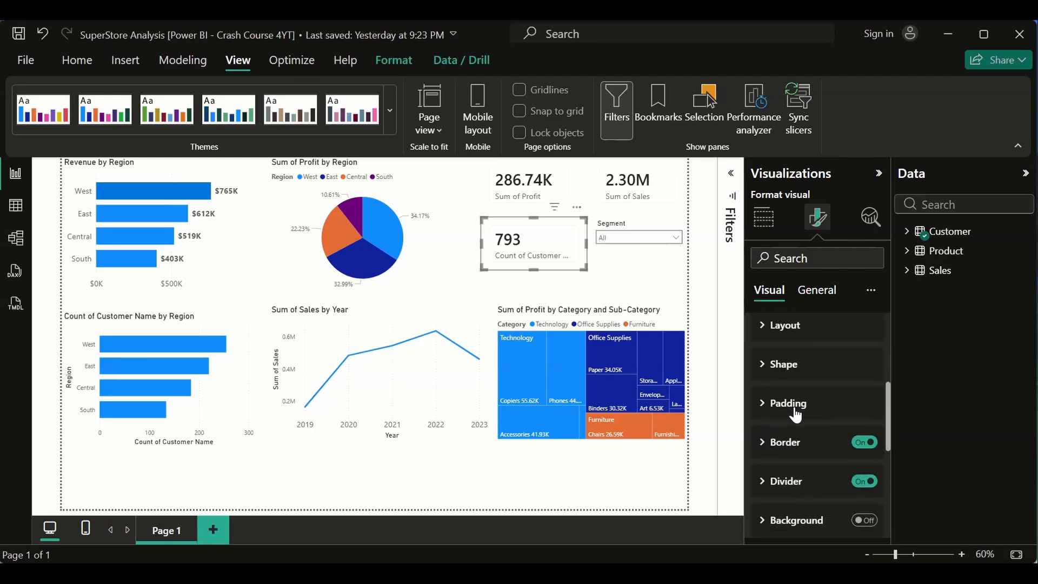
{"action": "scroll", "coordinate": [796, 415], "scroll_direction": "down", "scroll_amount": 4}
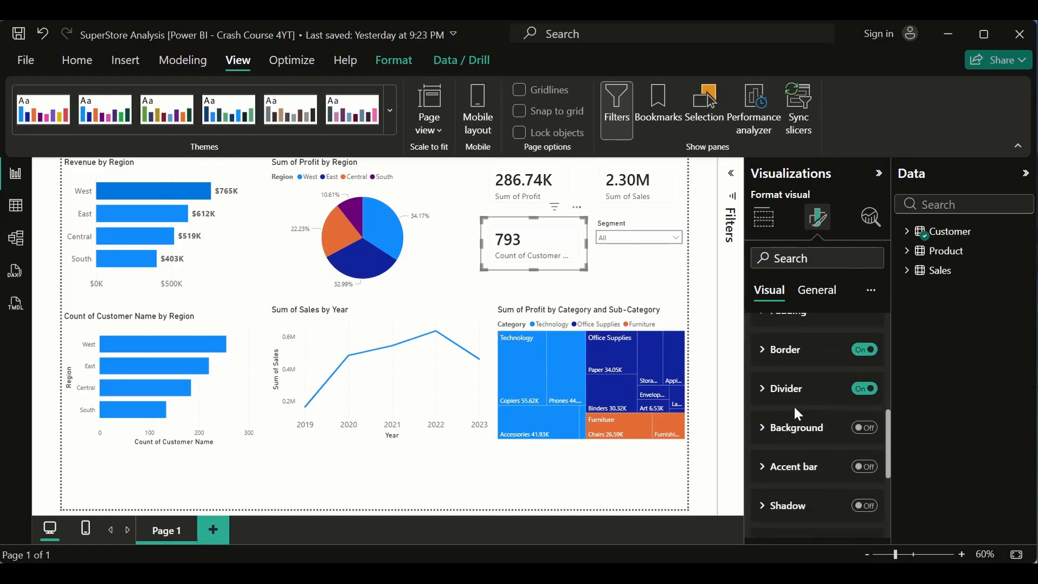
{"action": "scroll", "coordinate": [796, 414], "scroll_direction": "down", "scroll_amount": 2}
{"action": "scroll", "coordinate": [796, 414], "scroll_direction": "up", "scroll_amount": 3}
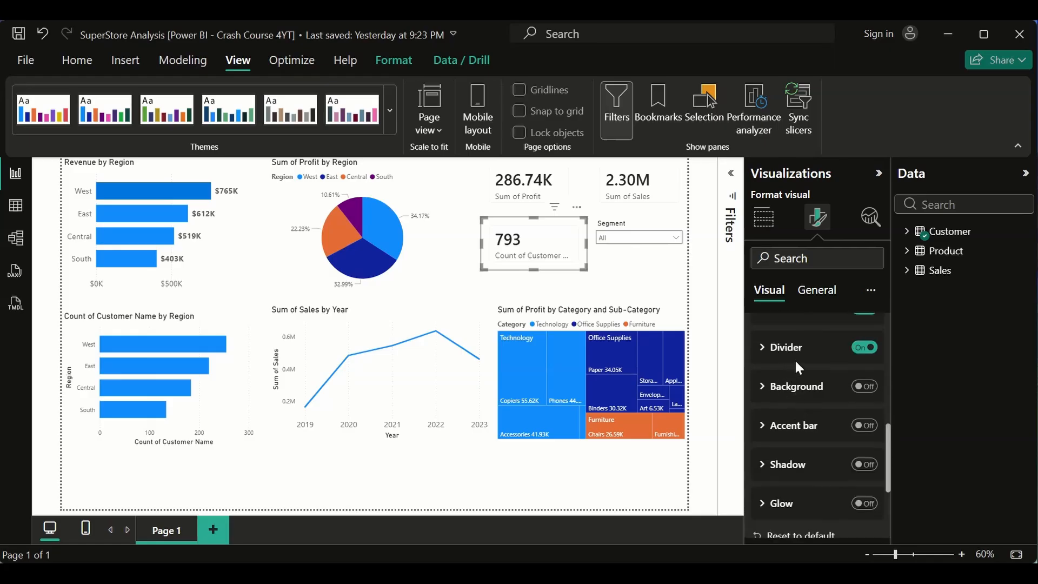
{"action": "scroll", "coordinate": [800, 367], "scroll_direction": "up", "scroll_amount": 1}
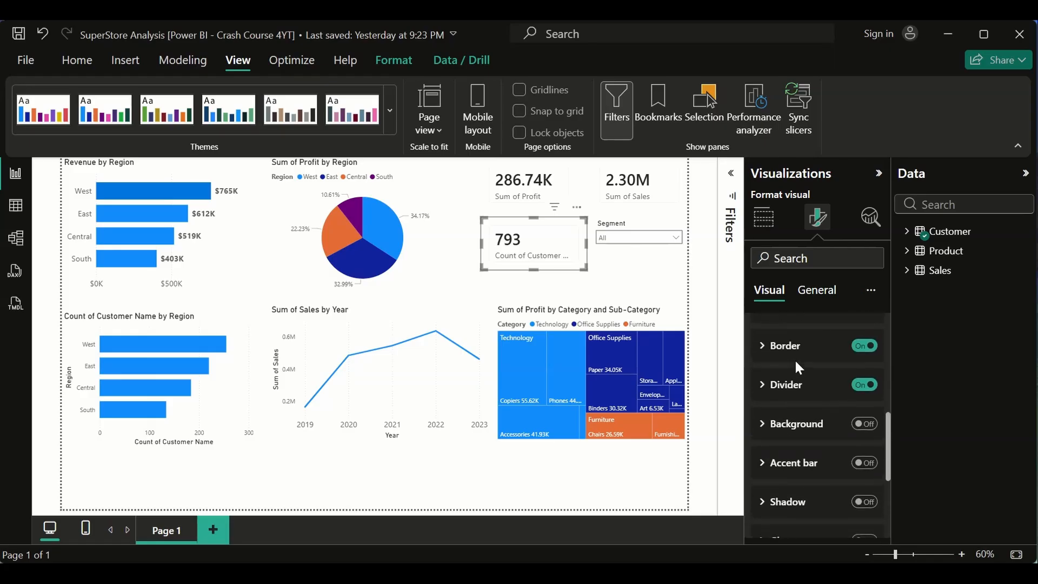
Turn on the customer count card's inner background, and try white and blue fill colors for it
{"action": "left_click", "coordinate": [864, 425]}
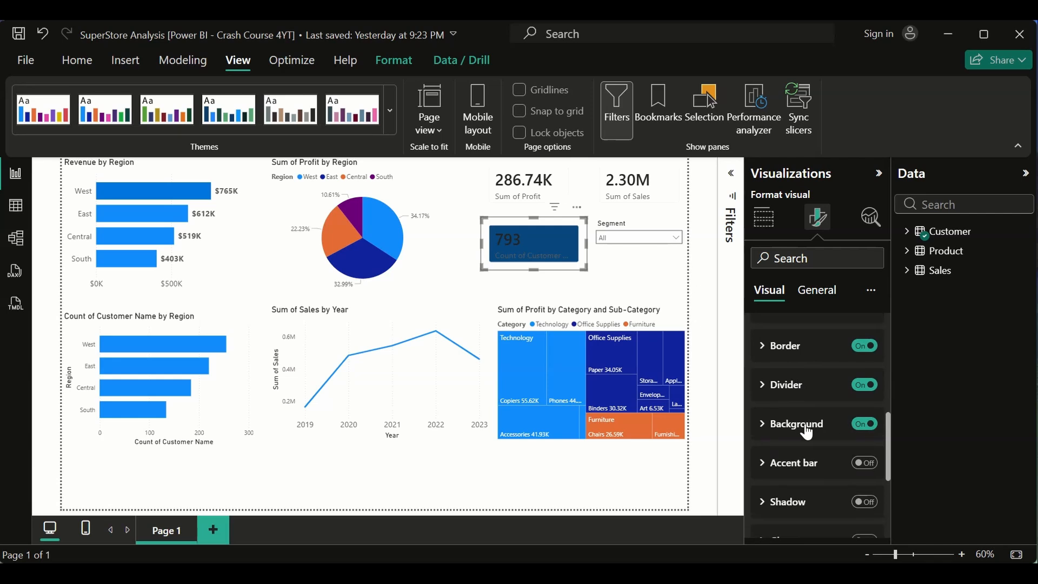
{"action": "left_click", "coordinate": [768, 427]}
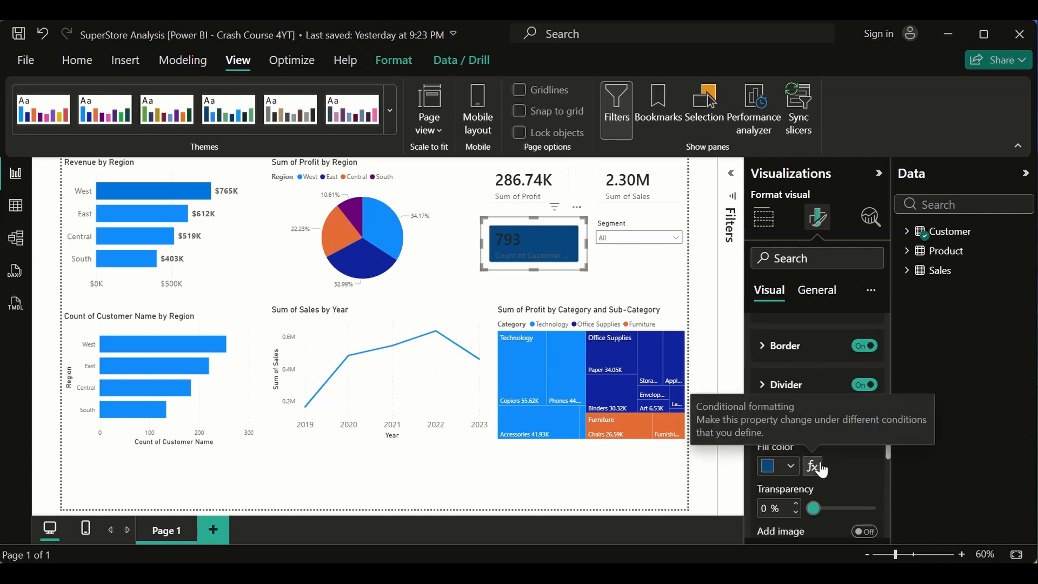
{"action": "left_click", "coordinate": [793, 467]}
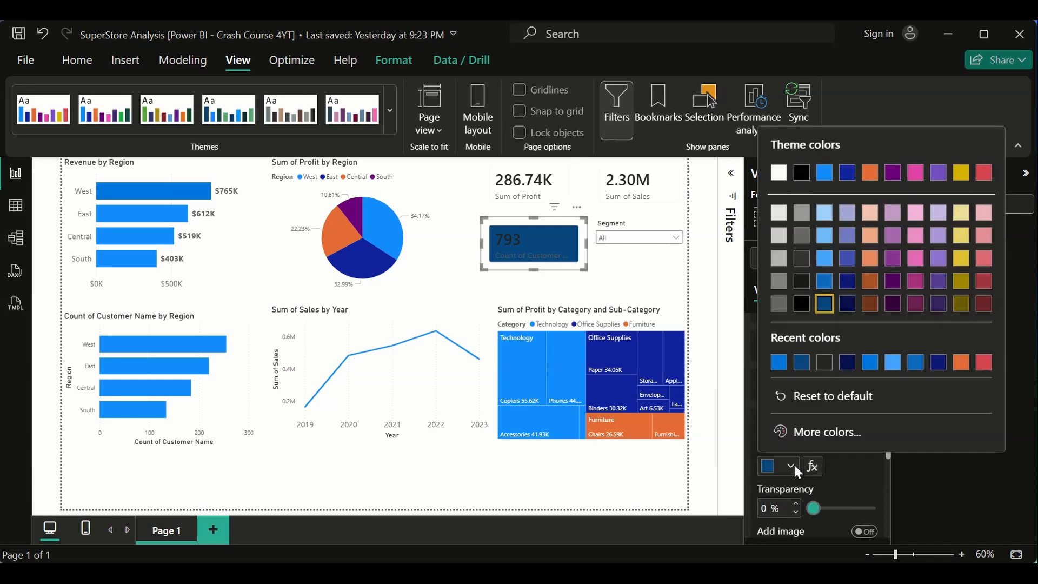
{"action": "left_click", "coordinate": [779, 174]}
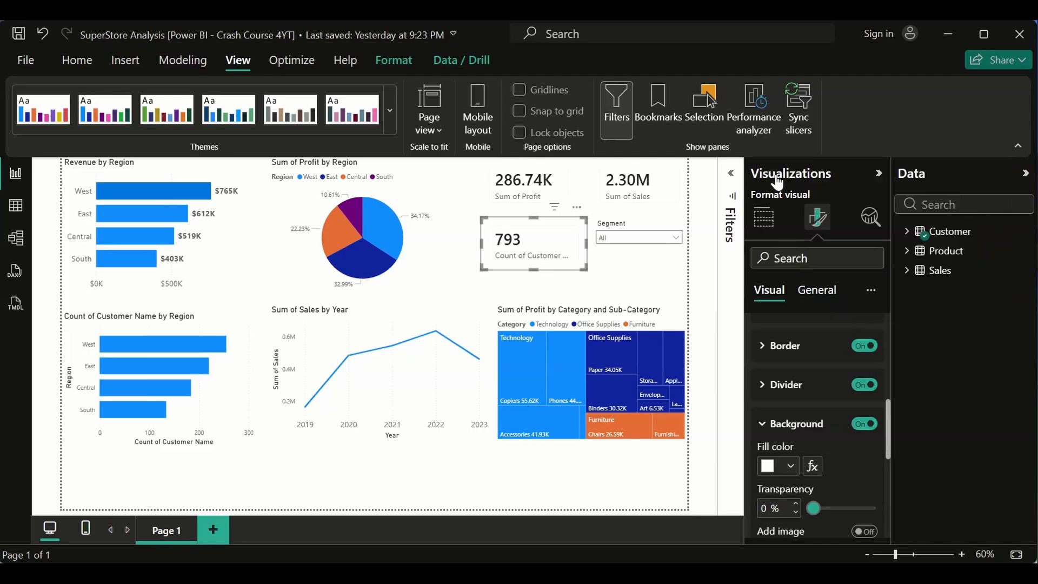
{"action": "left_click", "coordinate": [792, 467]}
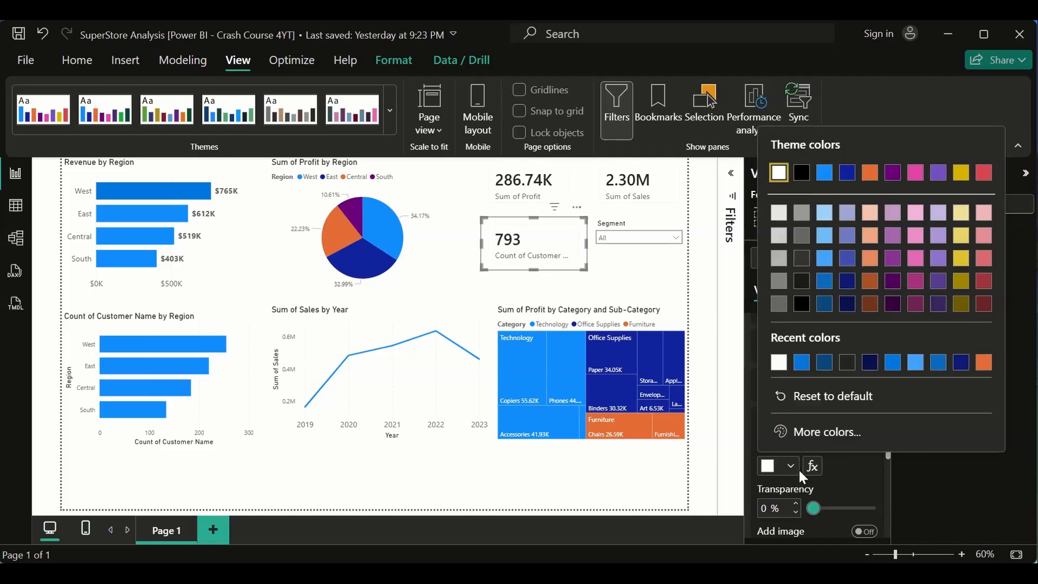
{"action": "left_click", "coordinate": [810, 366]}
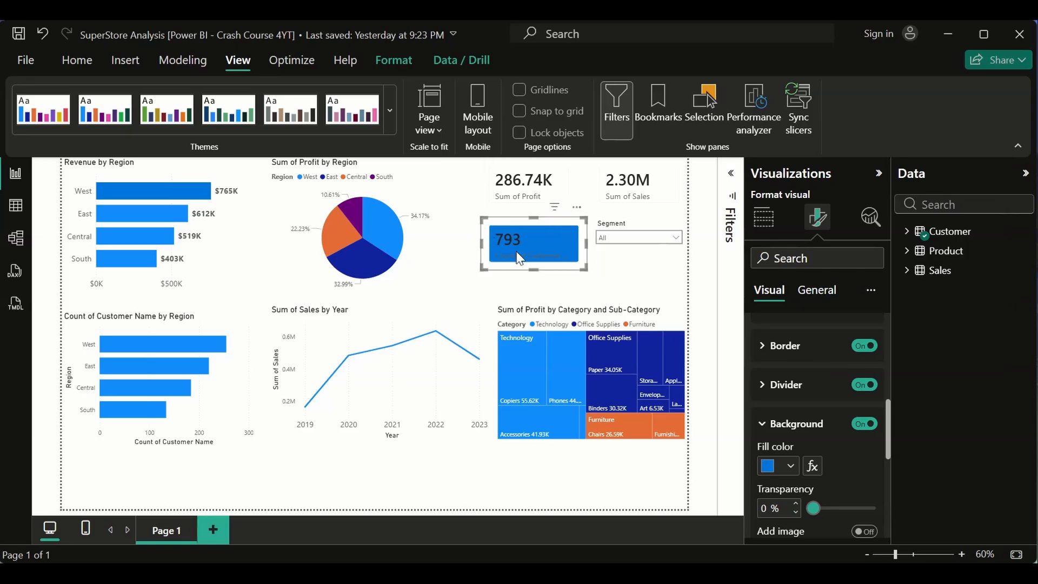
{"action": "left_click", "coordinate": [872, 426]}
{"action": "left_click", "coordinate": [871, 426]}
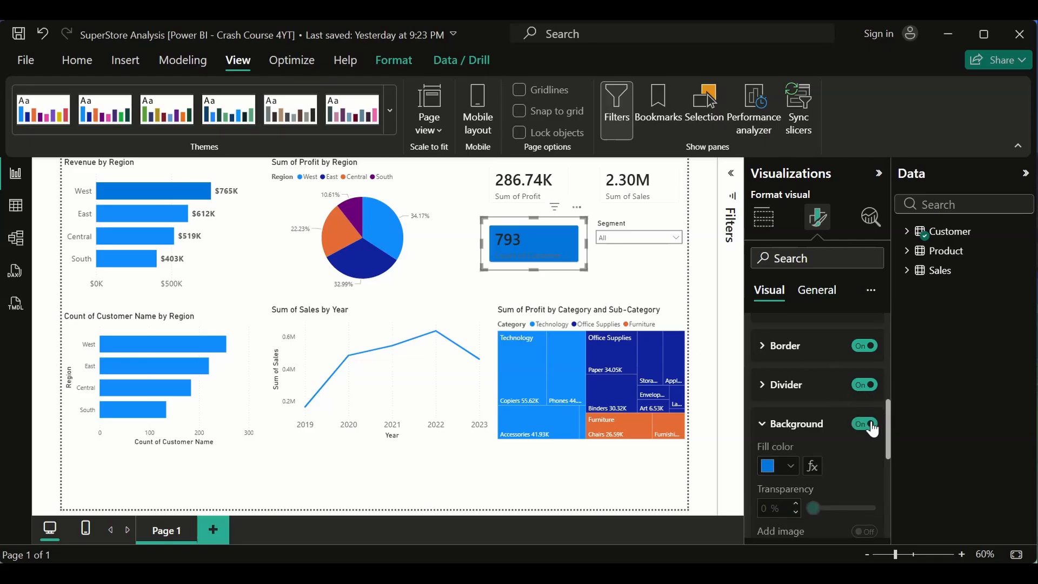
Compare the card's general effects with its Cards settings, and turn the inner card background off
{"action": "left_click", "coordinate": [822, 299]}
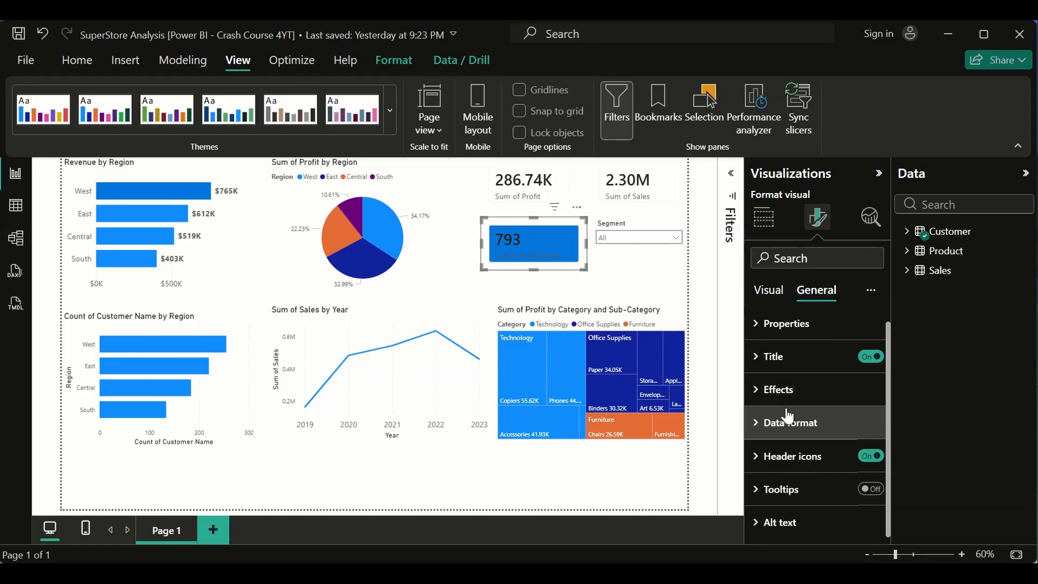
{"action": "left_click", "coordinate": [766, 400]}
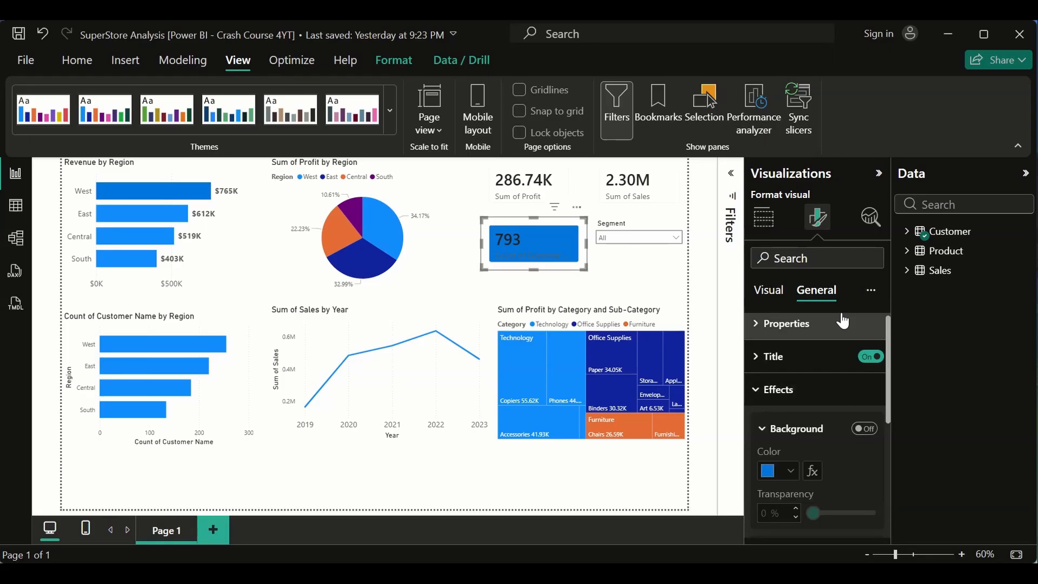
{"action": "left_click", "coordinate": [777, 292]}
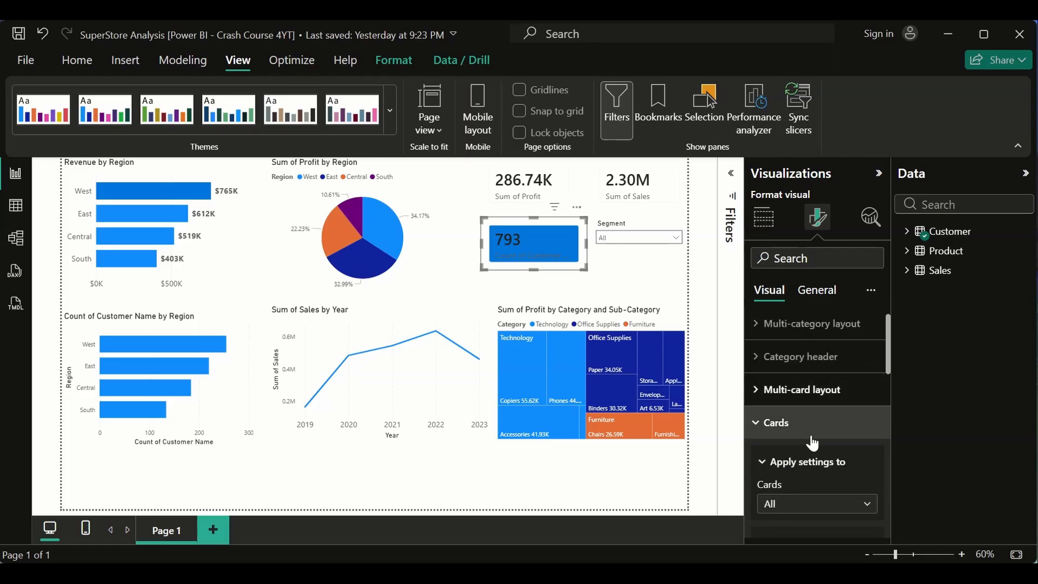
{"action": "scroll", "coordinate": [767, 372], "scroll_direction": "down", "scroll_amount": 5}
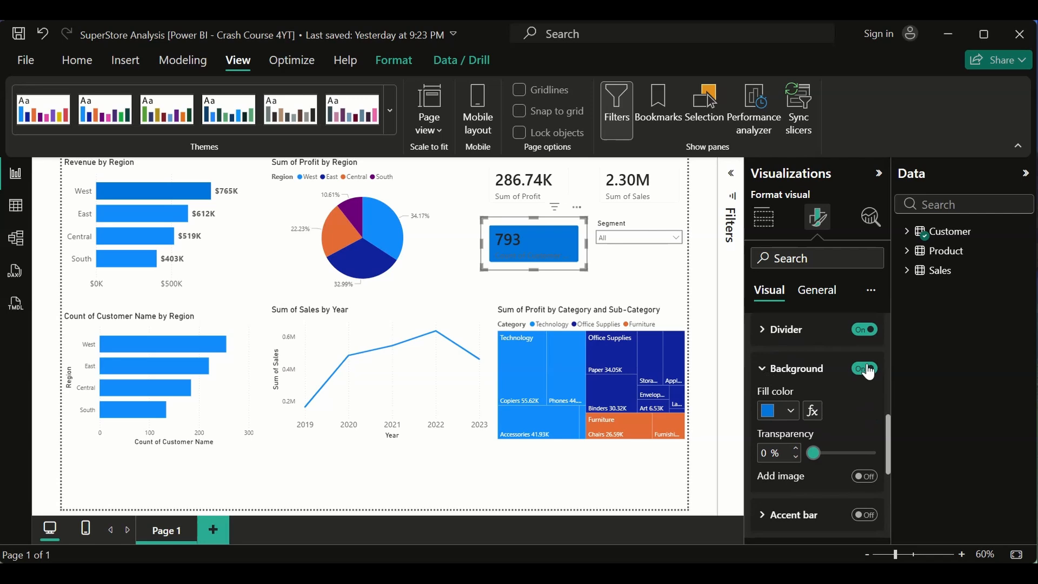
{"action": "left_click", "coordinate": [864, 369]}
{"action": "left_click", "coordinate": [765, 376]}
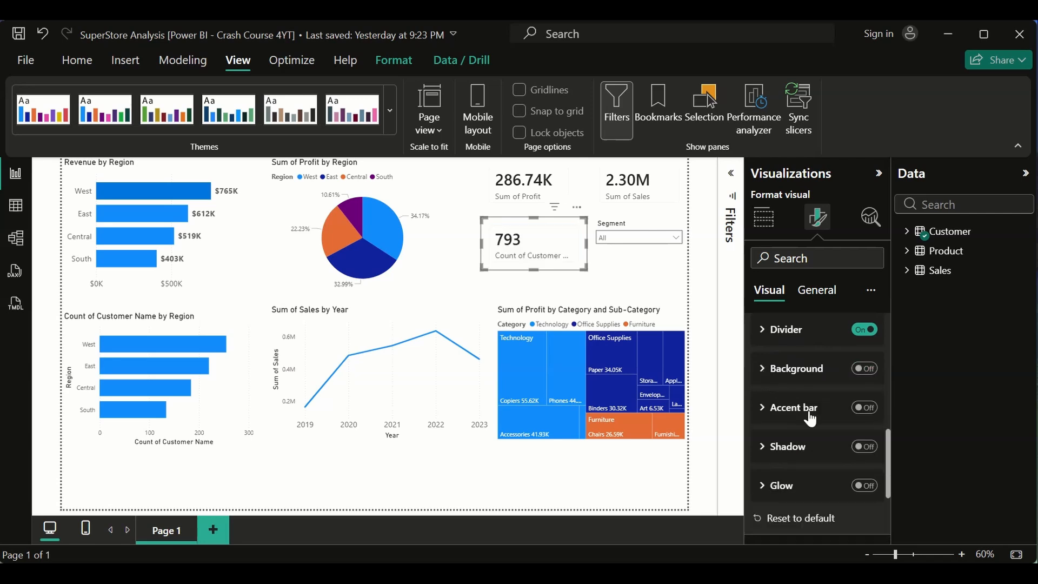
{"action": "scroll", "coordinate": [811, 415], "scroll_direction": "down", "scroll_amount": 3}
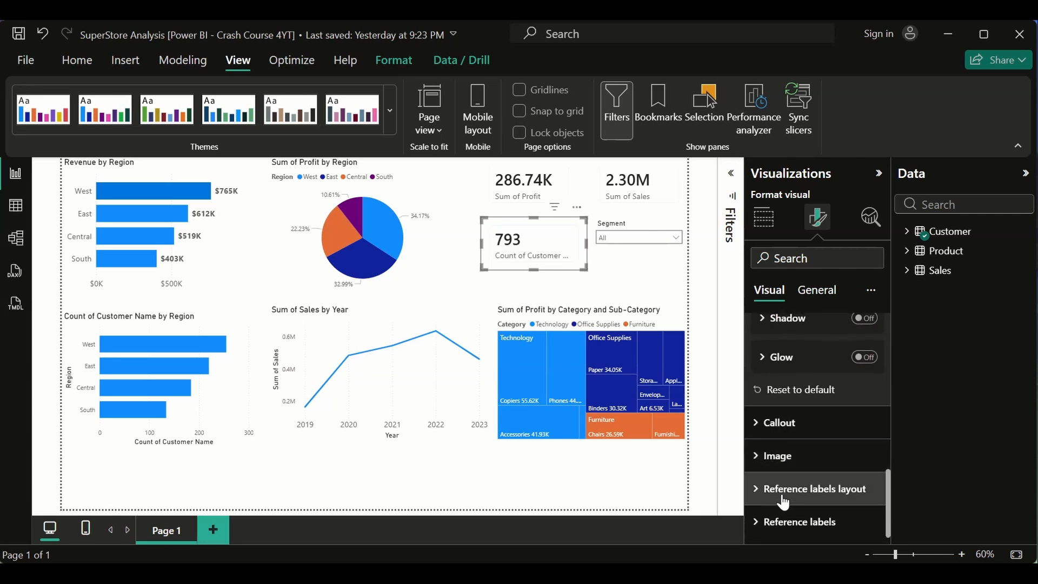
{"action": "scroll", "coordinate": [785, 361], "scroll_direction": "up", "scroll_amount": 10}
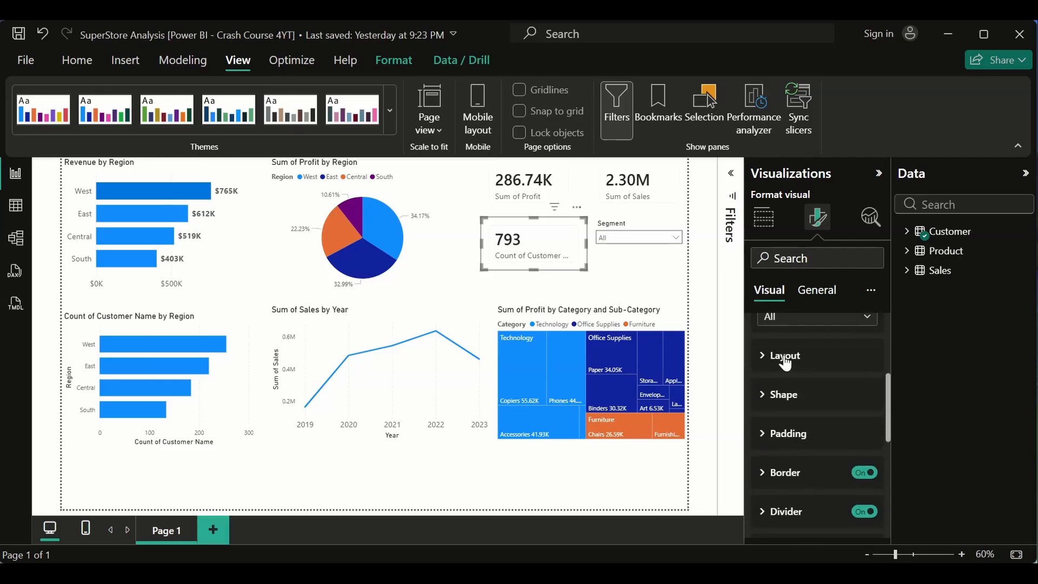
{"action": "left_click", "coordinate": [757, 427]}
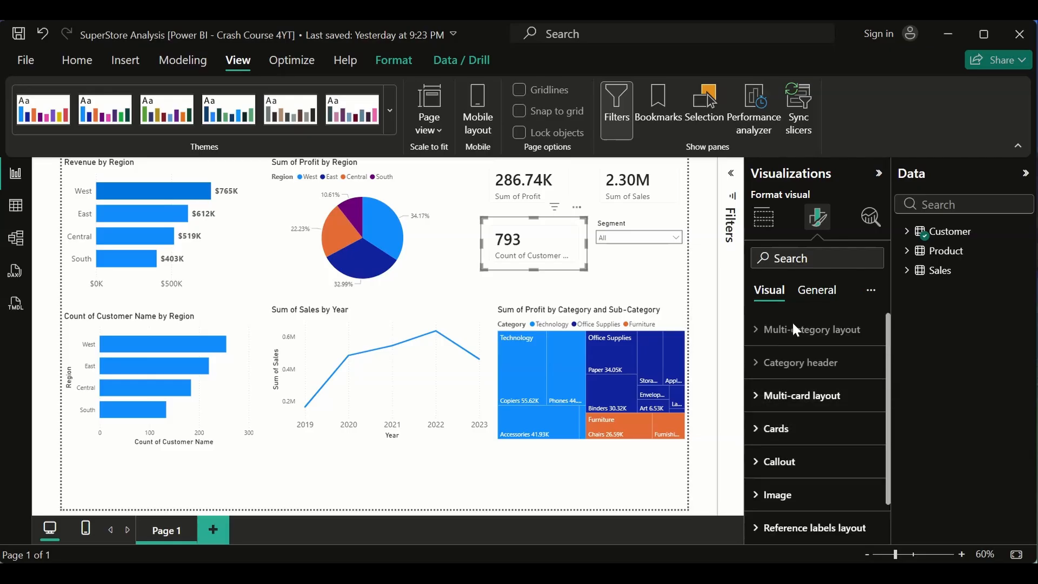
Try the general background and visual border effects on the customer count card, leaving both off
{"action": "left_click", "coordinate": [813, 291]}
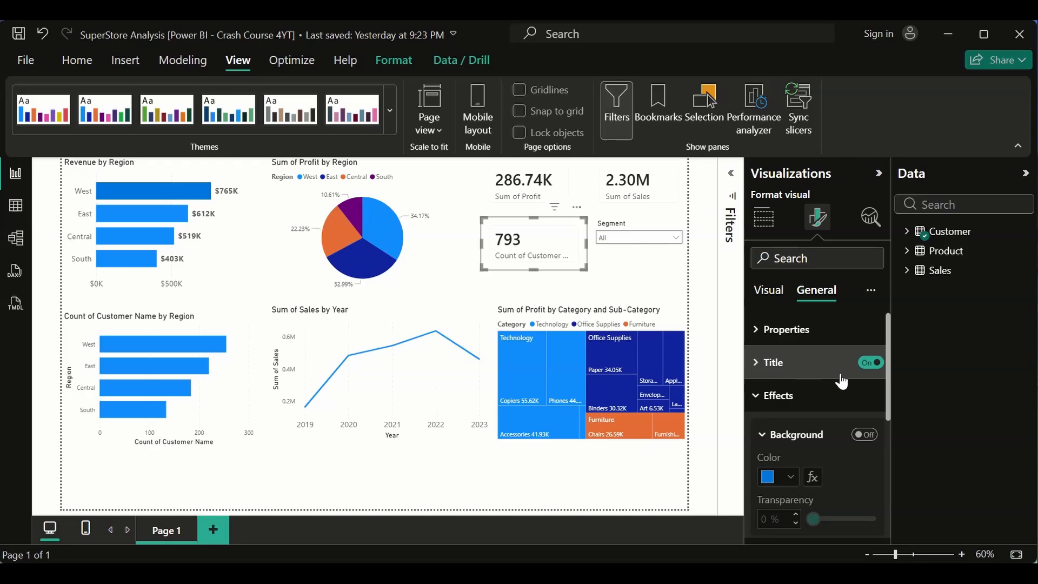
{"action": "left_click", "coordinate": [866, 435]}
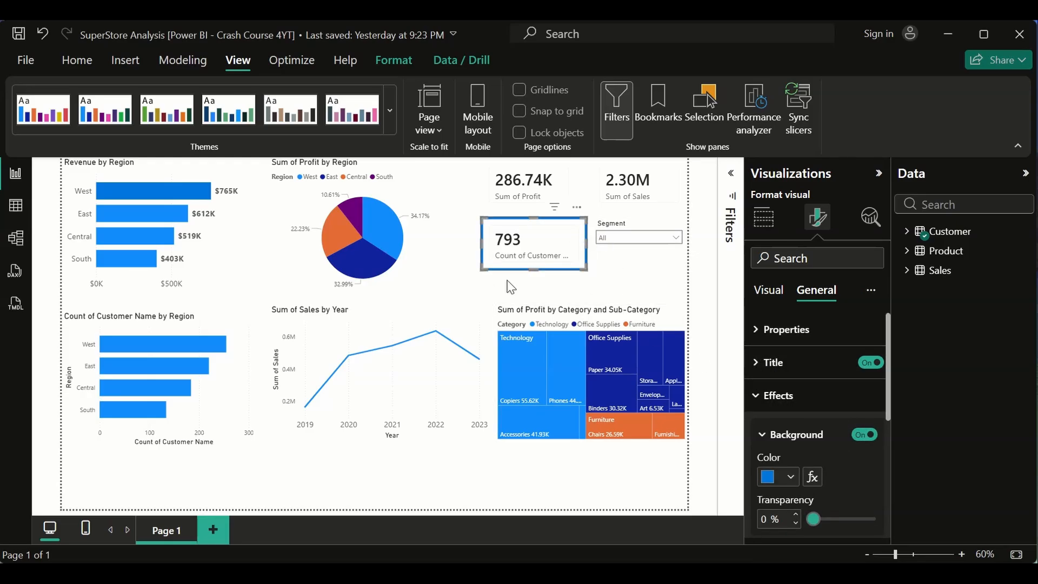
{"action": "left_click", "coordinate": [866, 436]}
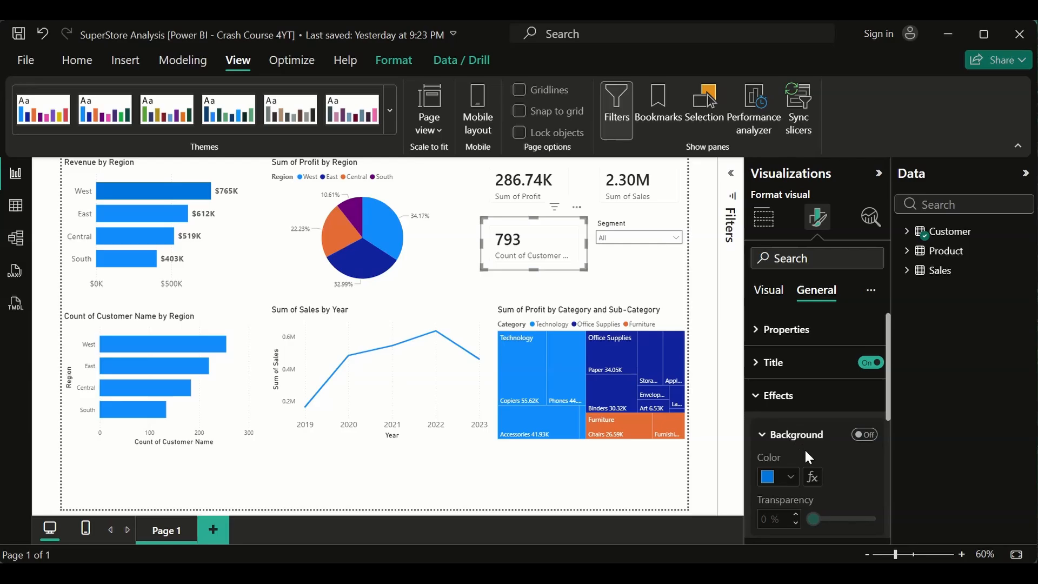
{"action": "scroll", "coordinate": [806, 451], "scroll_direction": "down", "scroll_amount": 2}
{"action": "left_click", "coordinate": [766, 372]}
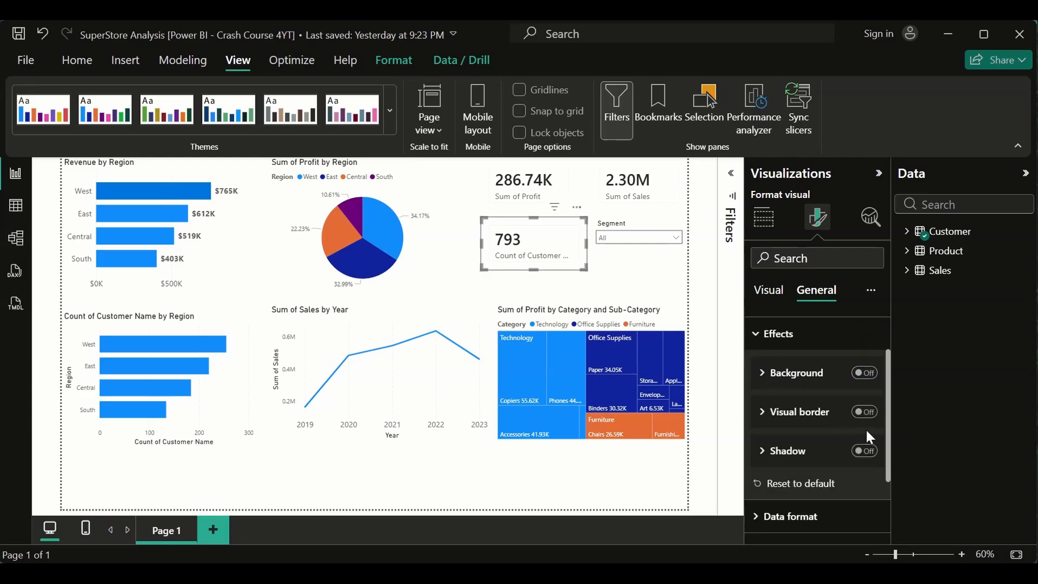
{"action": "left_click", "coordinate": [868, 375]}
{"action": "left_click", "coordinate": [869, 374]}
{"action": "left_click", "coordinate": [868, 413]}
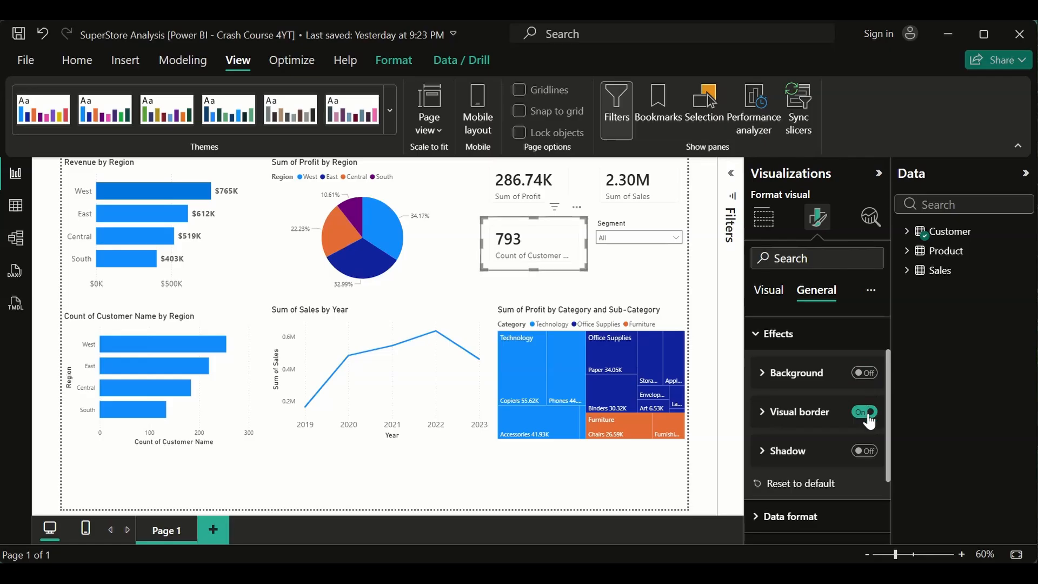
{"action": "left_click", "coordinate": [868, 413]}
Turn on the shadow effect for the customer count card
{"action": "left_click", "coordinate": [871, 449]}
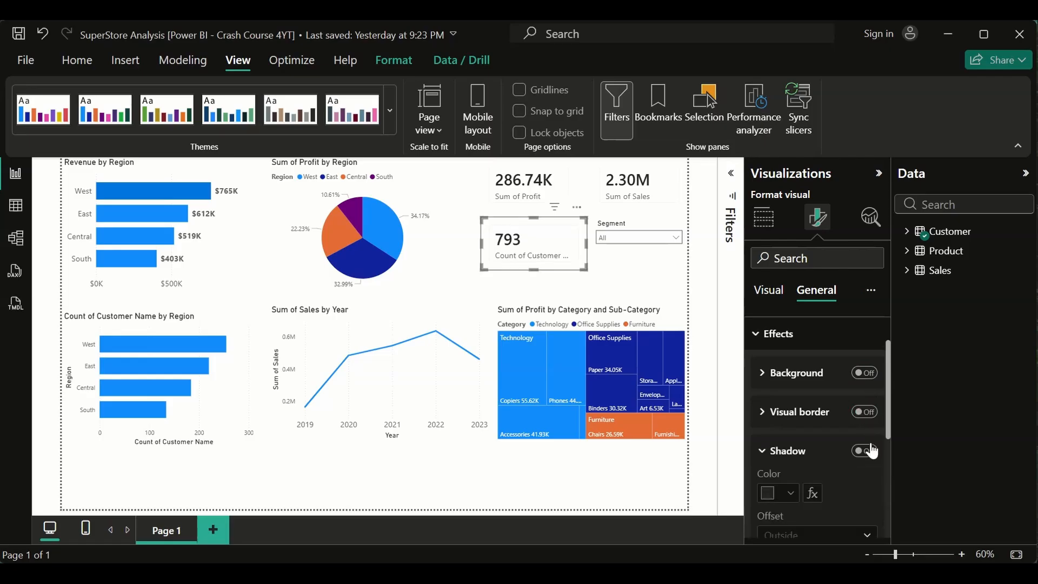
{"action": "left_click", "coordinate": [861, 457]}
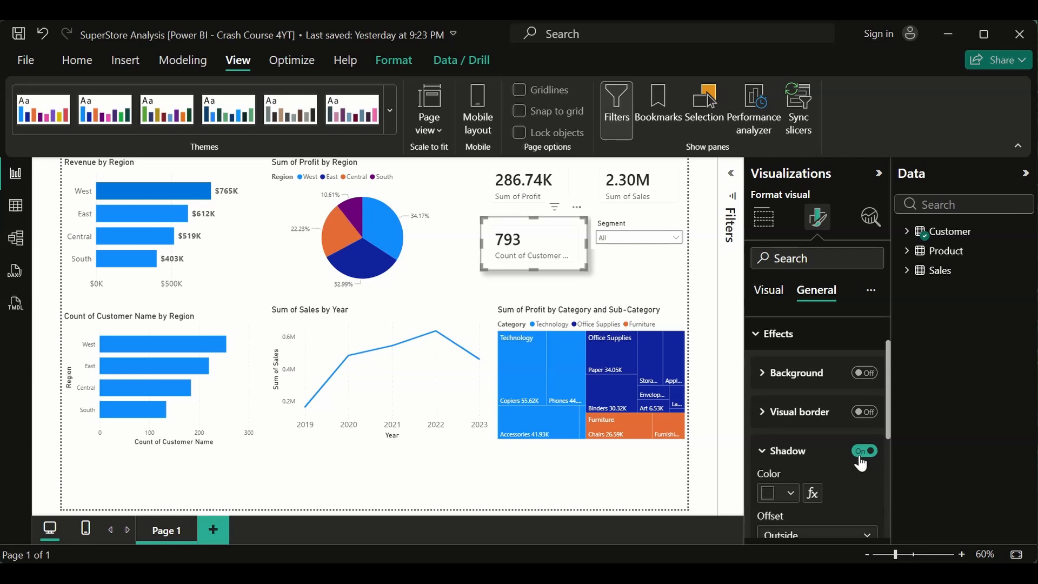
Turn off the customer count card's shadow effect, and review its size and title settings
{"action": "left_click", "coordinate": [863, 457]}
{"action": "scroll", "coordinate": [817, 417], "scroll_direction": "up", "scroll_amount": 1}
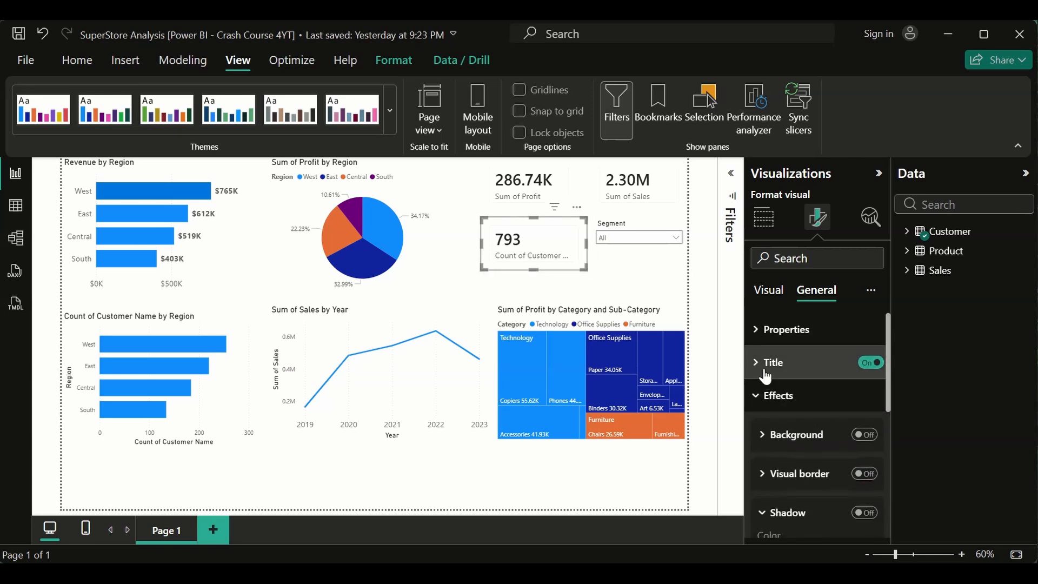
{"action": "left_click", "coordinate": [763, 339]}
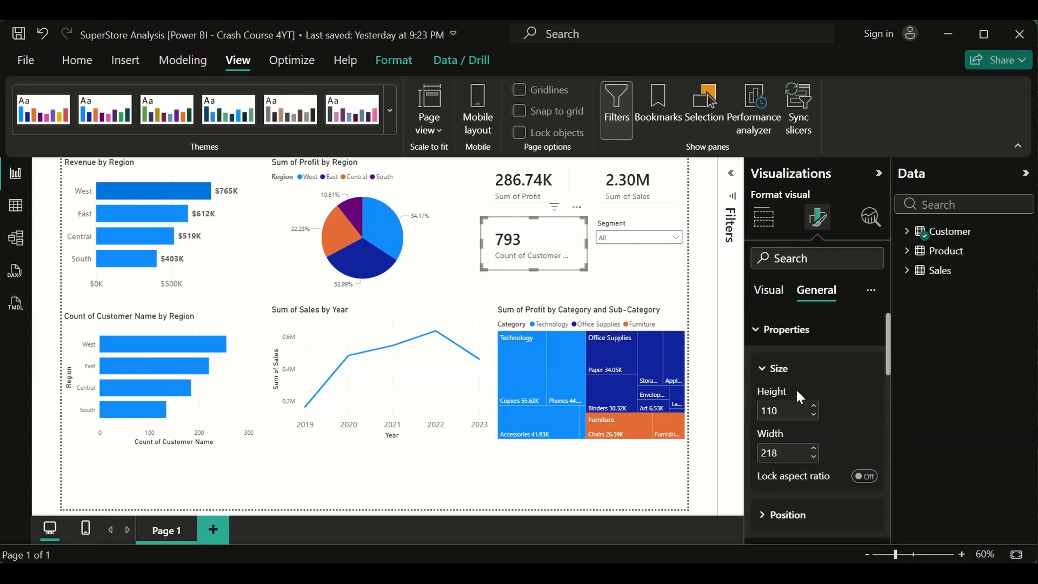
{"action": "left_click", "coordinate": [759, 340]}
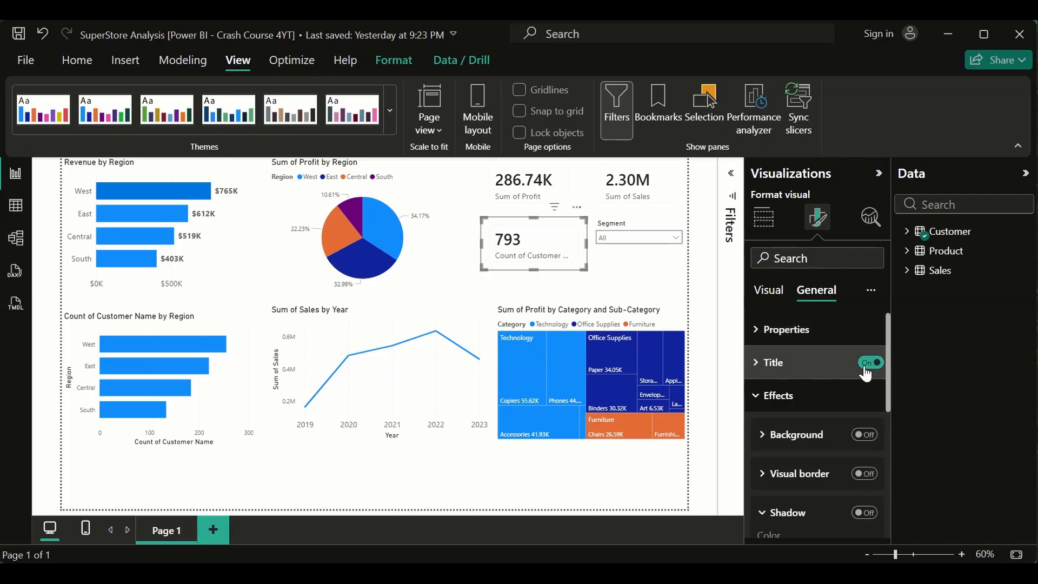
{"action": "left_click", "coordinate": [756, 362]}
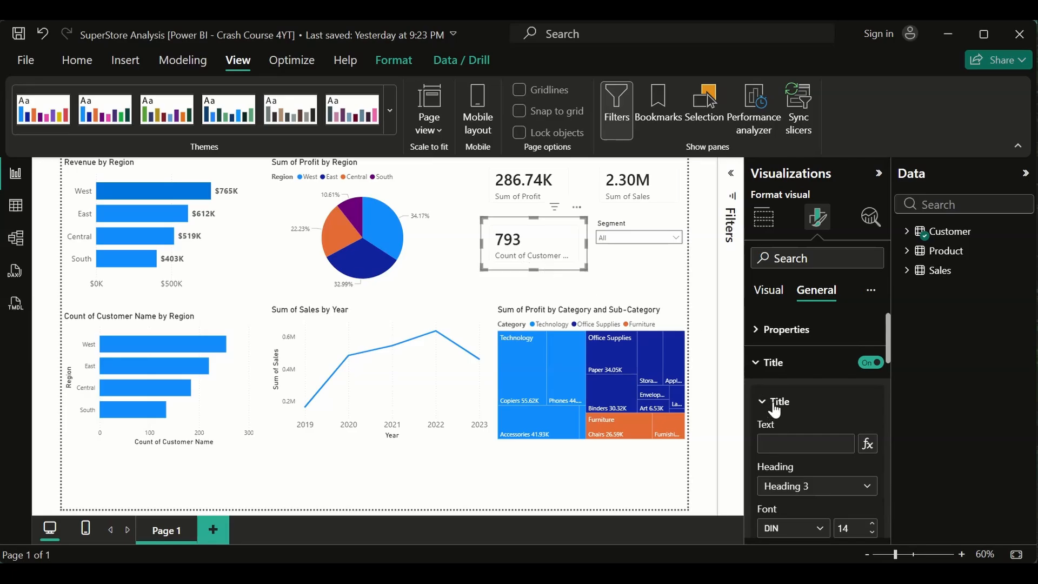
{"action": "left_click", "coordinate": [756, 369]}
{"action": "scroll", "coordinate": [788, 443], "scroll_direction": "down", "scroll_amount": 2}
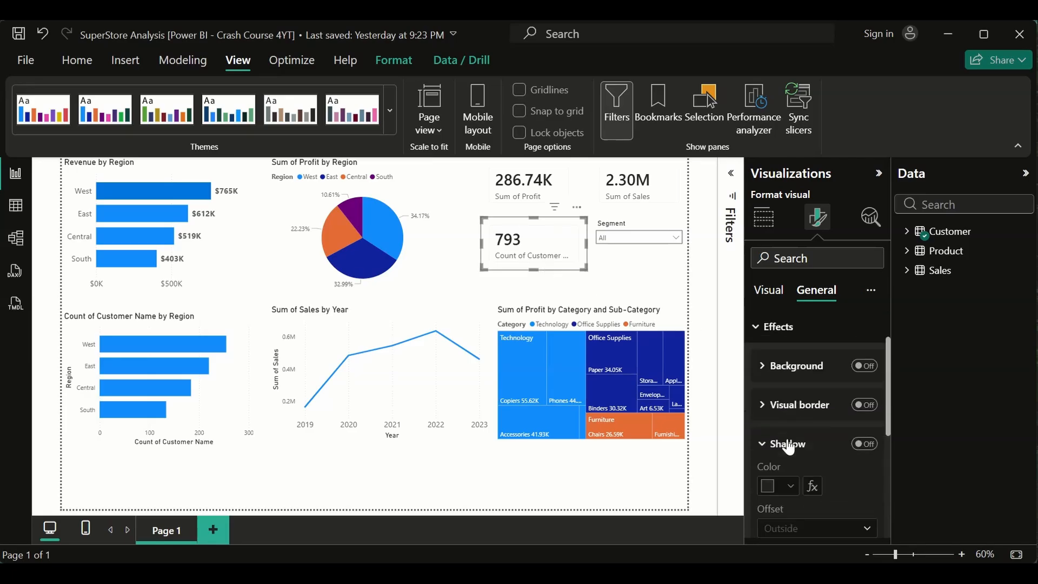
{"action": "scroll", "coordinate": [788, 443], "scroll_direction": "up", "scroll_amount": 1}
{"action": "scroll", "coordinate": [789, 448], "scroll_direction": "up", "scroll_amount": 2}
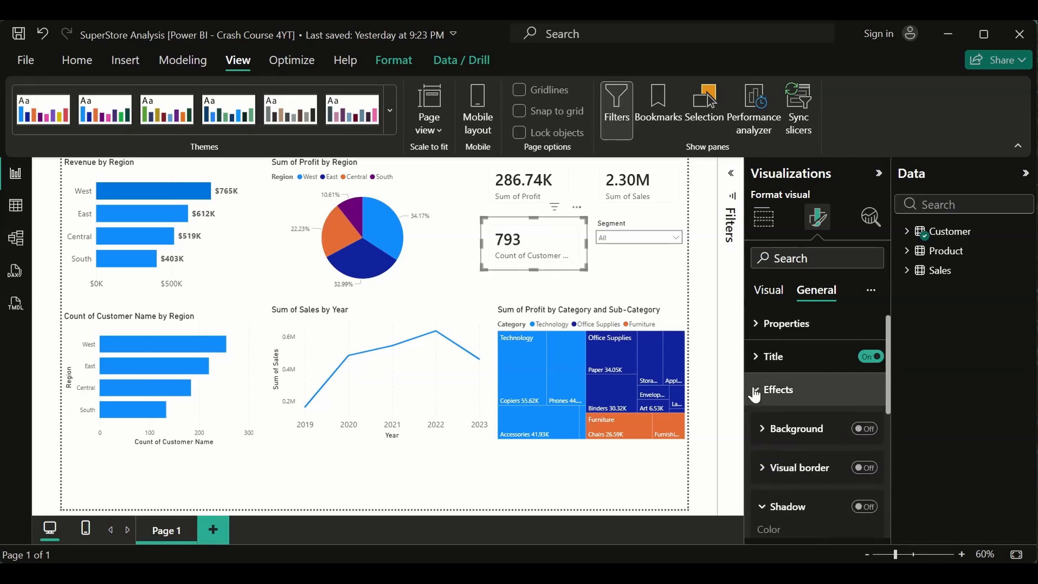
Examine the customer count card's data format choices and its remaining general formatting categories
{"action": "left_click", "coordinate": [755, 389]}
{"action": "left_click", "coordinate": [769, 427]}
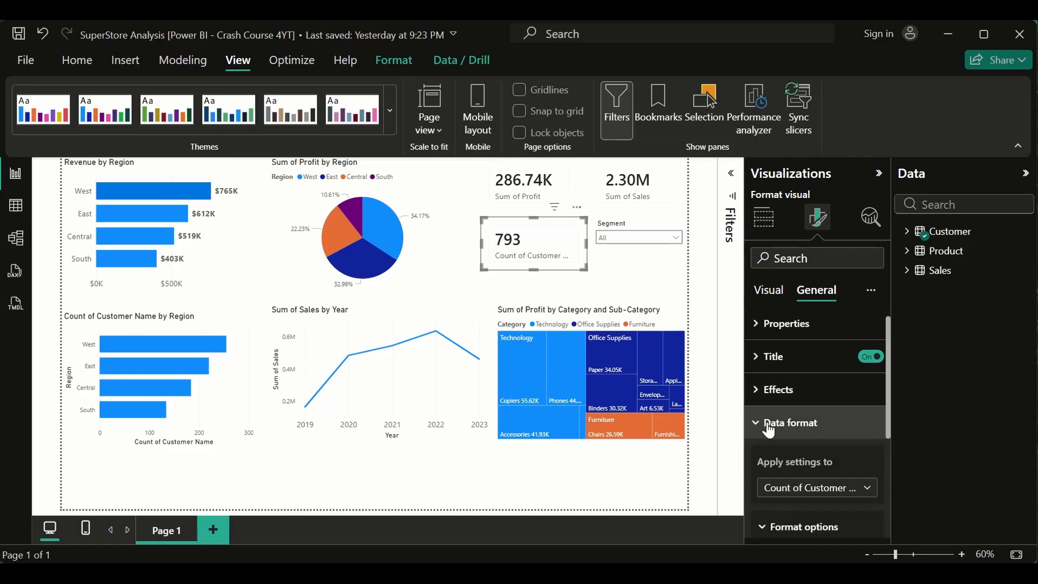
{"action": "scroll", "coordinate": [790, 503], "scroll_direction": "down", "scroll_amount": 2}
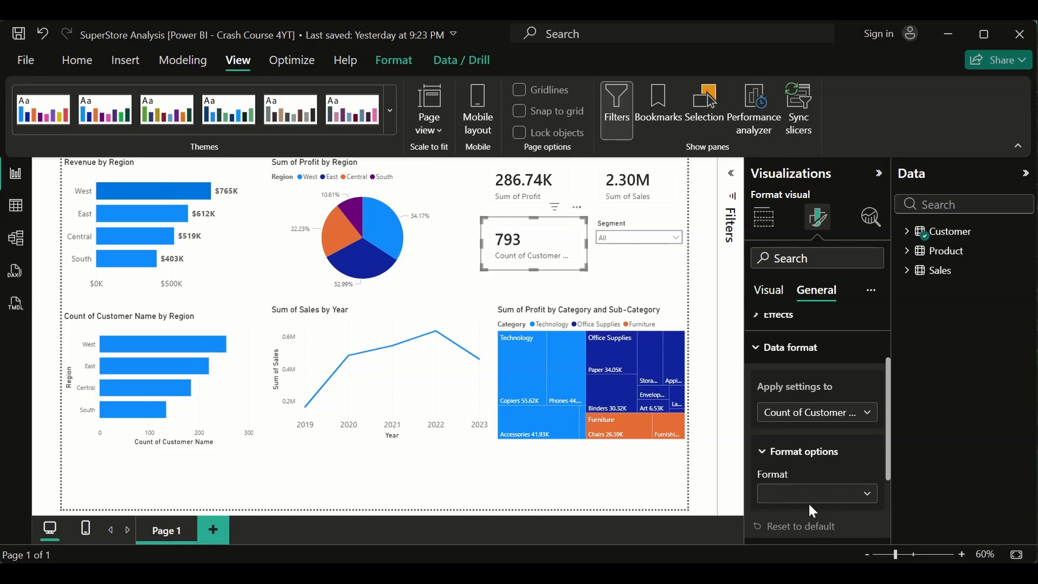
{"action": "left_click", "coordinate": [803, 502]}
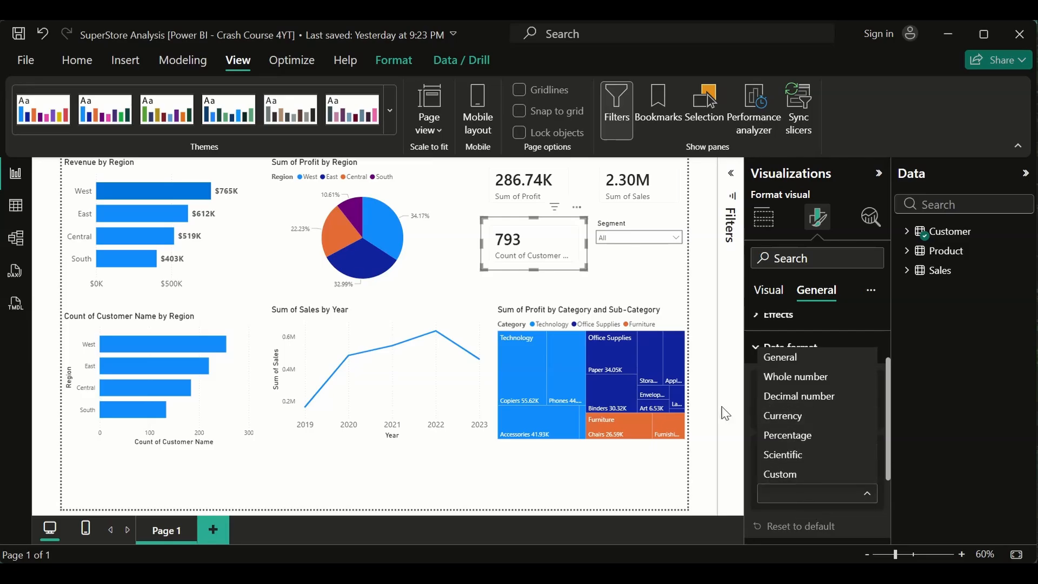
{"action": "left_click", "coordinate": [937, 400]}
{"action": "left_click", "coordinate": [762, 354]}
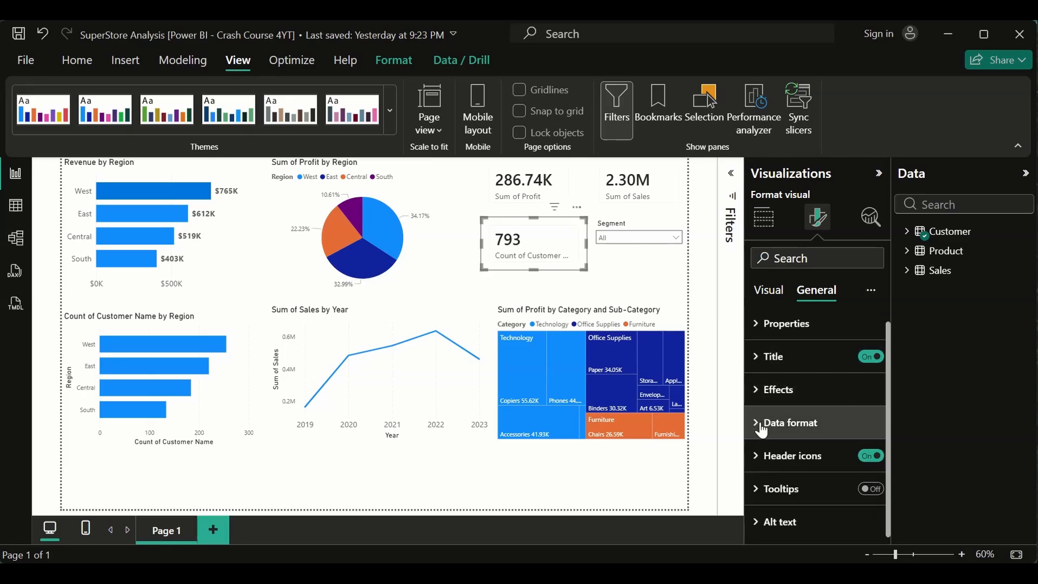
{"action": "scroll", "coordinate": [823, 446], "scroll_direction": "up", "scroll_amount": 1}
{"action": "scroll", "coordinate": [824, 446], "scroll_direction": "down", "scroll_amount": 1}
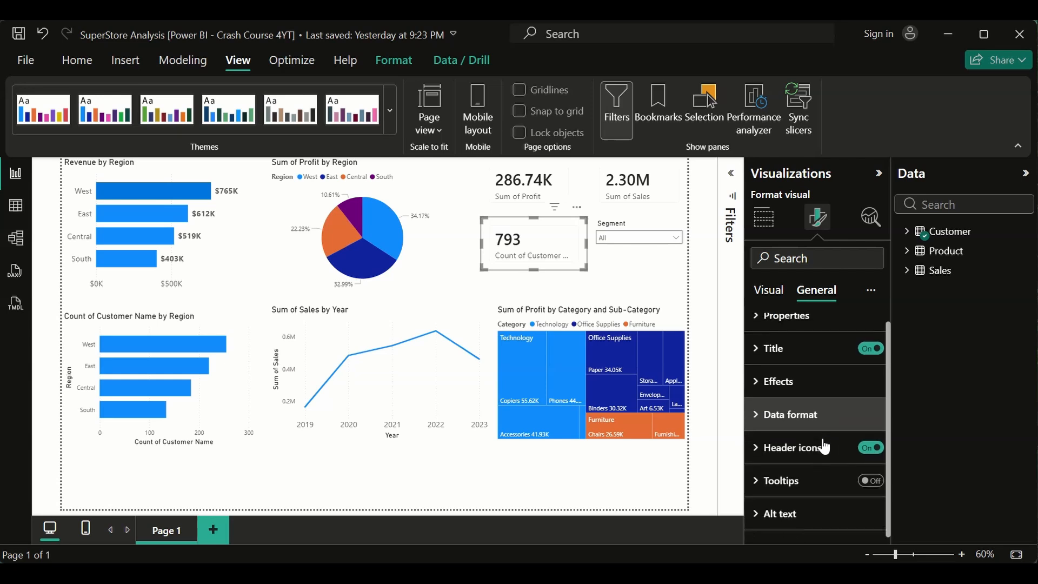
{"action": "scroll", "coordinate": [824, 447], "scroll_direction": "up", "scroll_amount": 1}
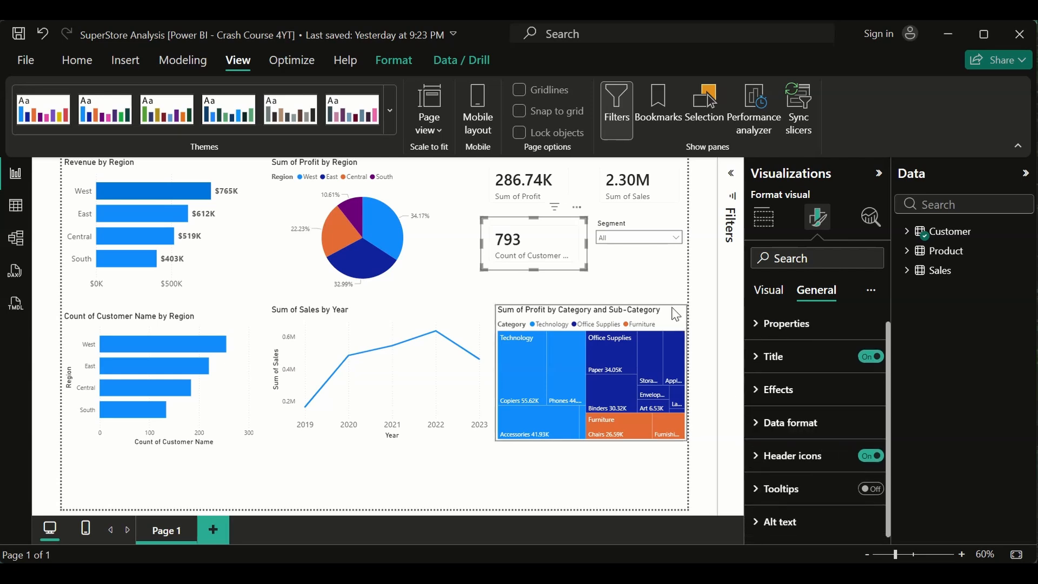
Show the Segment slicer as a taller Vertical list, and try filtering the report by Corporate before clearing the selection
{"action": "left_click", "coordinate": [650, 227]}
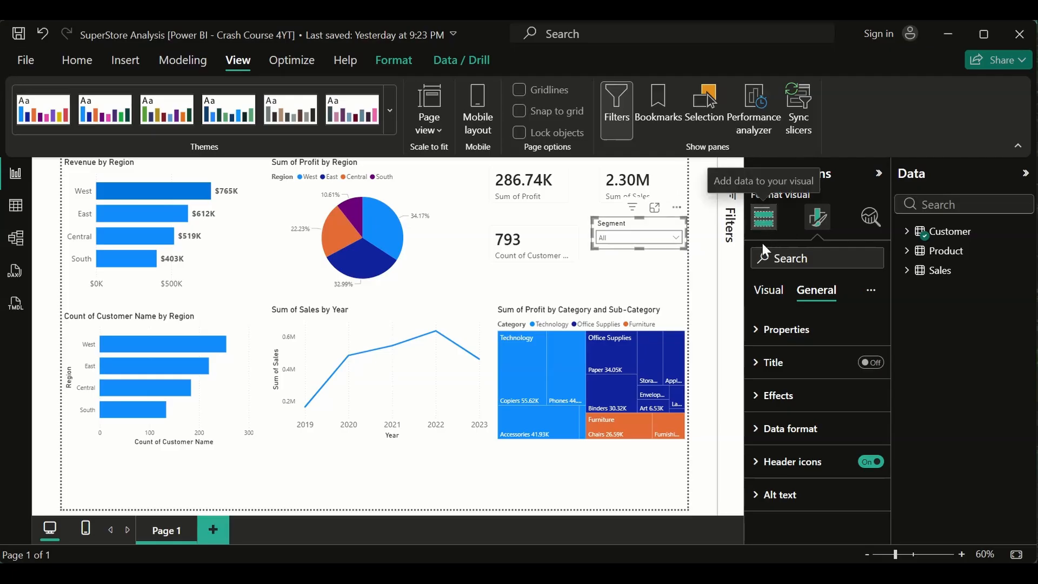
{"action": "left_click", "coordinate": [766, 292]}
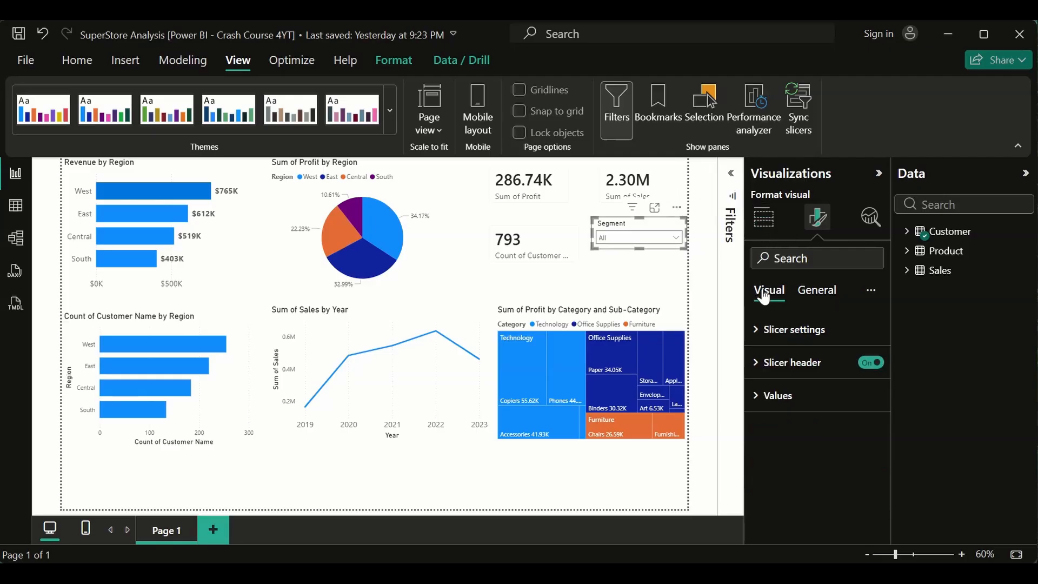
{"action": "left_click", "coordinate": [761, 330]}
{"action": "left_click", "coordinate": [814, 410]}
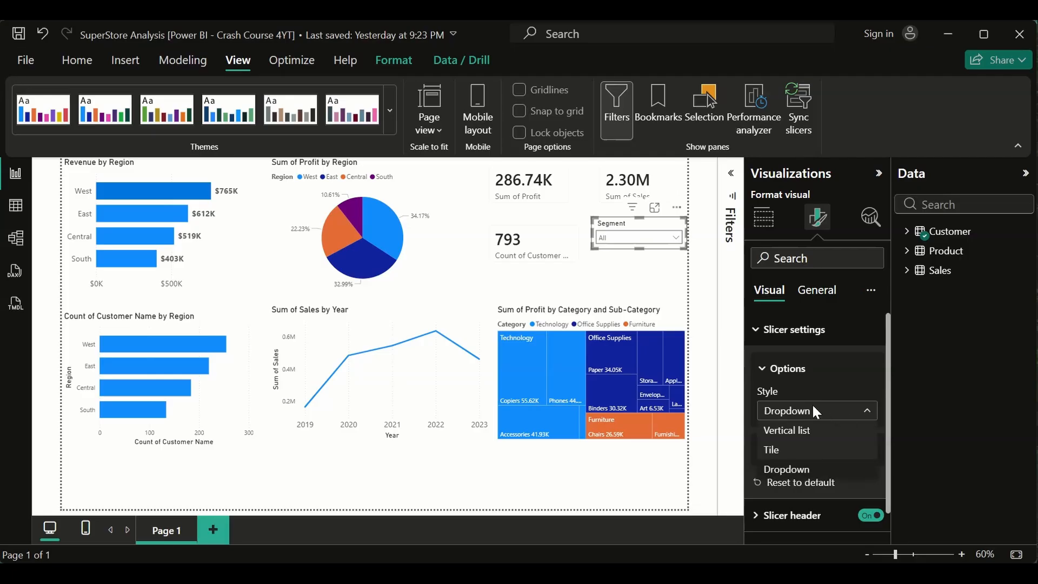
{"action": "left_click", "coordinate": [741, 283]}
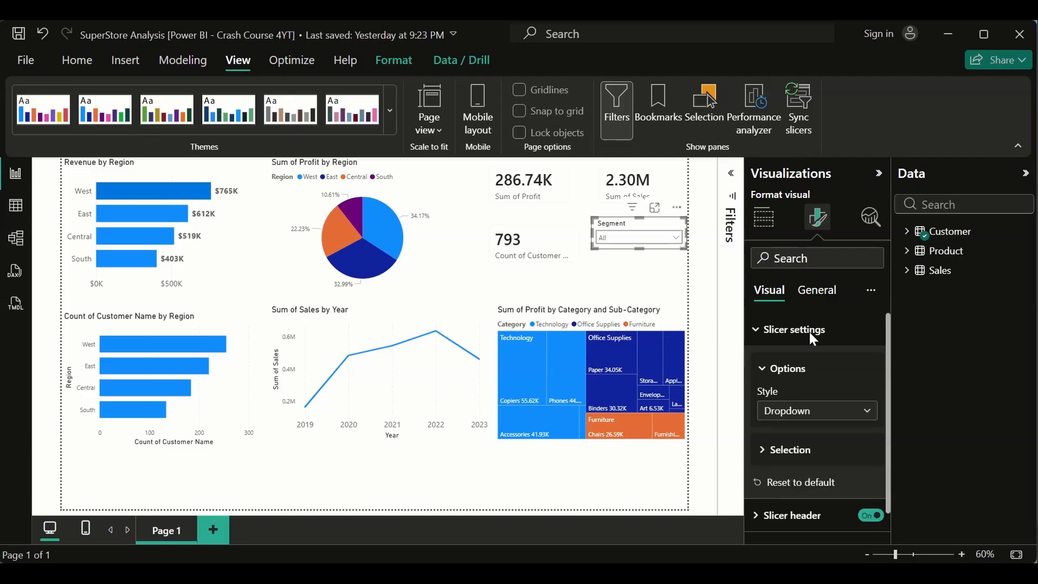
{"action": "left_click", "coordinate": [646, 251]}
{"action": "left_click_drag", "start_coordinate": [639, 249], "coordinate": [644, 295]}
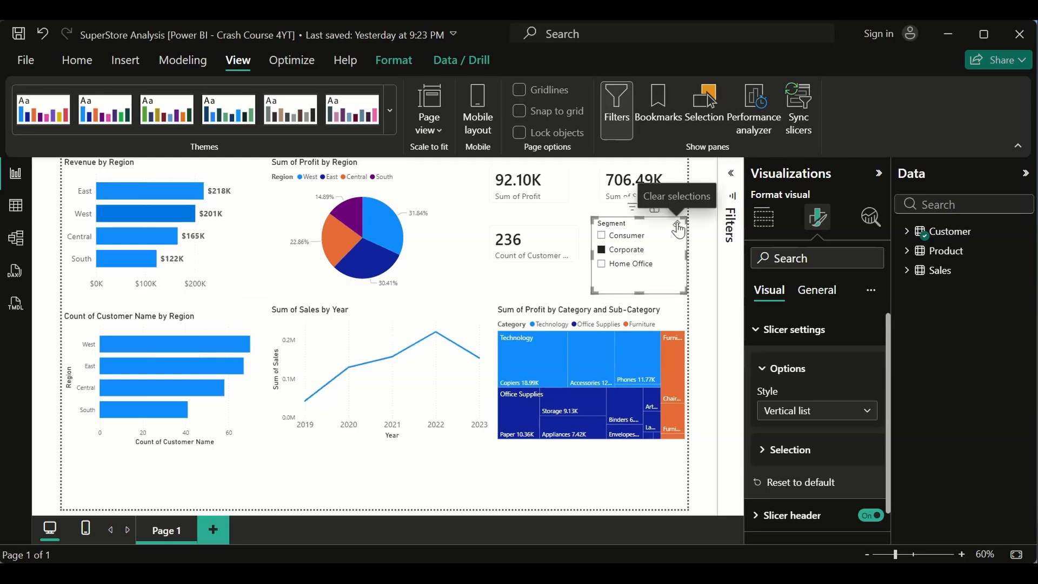
{"action": "left_click", "coordinate": [677, 224]}
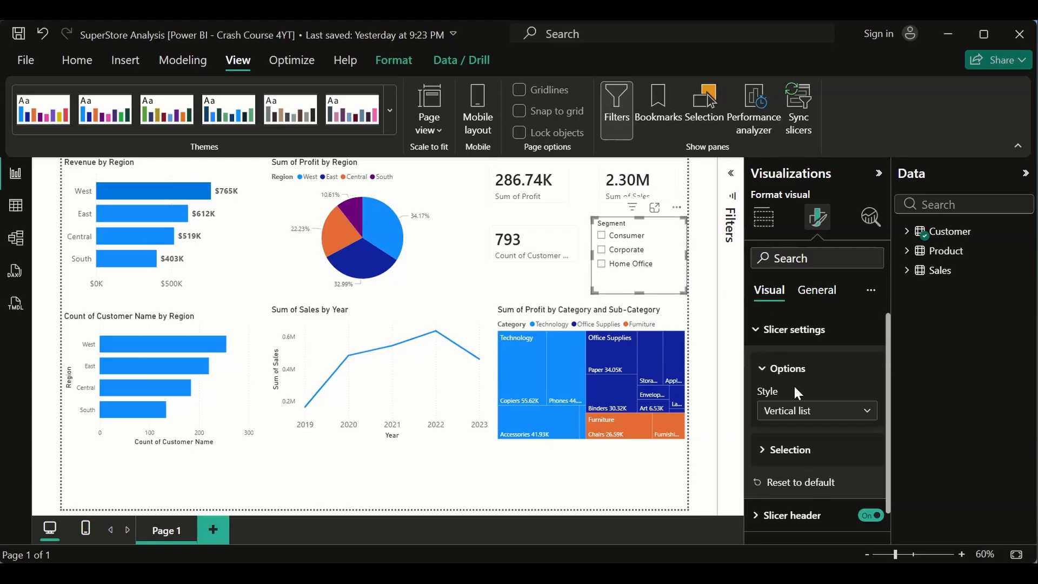
Switch the Segment slicer to the Tile style, and try the Consumer tile before clearing the selection
{"action": "left_click", "coordinate": [760, 332]}
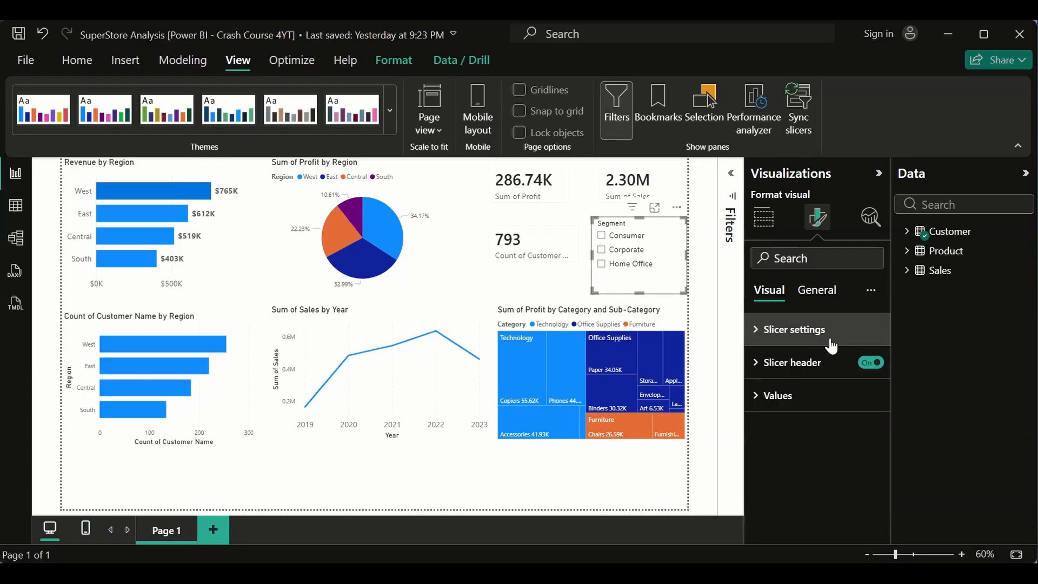
{"action": "left_click", "coordinate": [768, 333]}
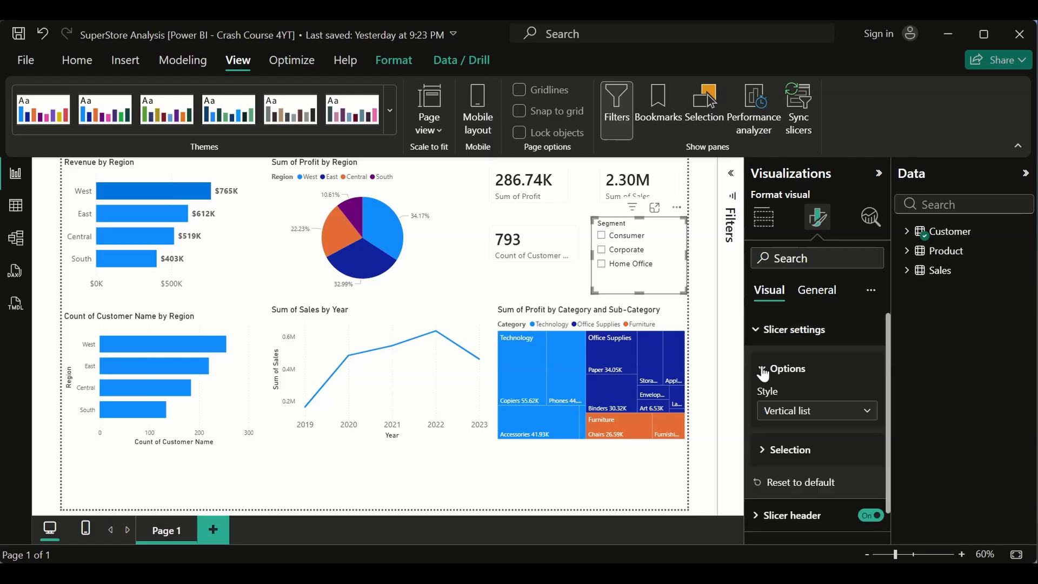
{"action": "left_click", "coordinate": [814, 413]}
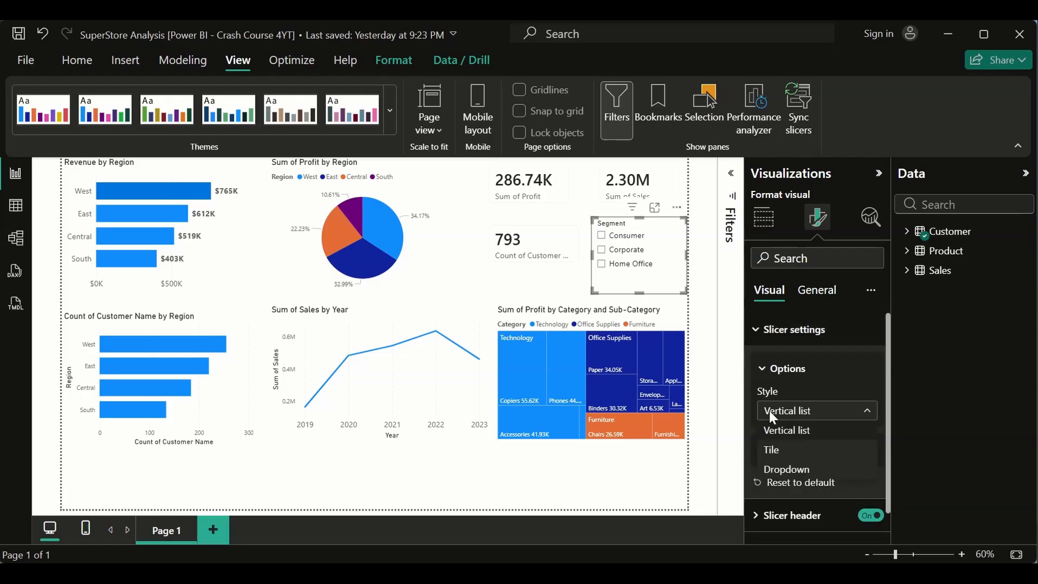
{"action": "left_click", "coordinate": [772, 450]}
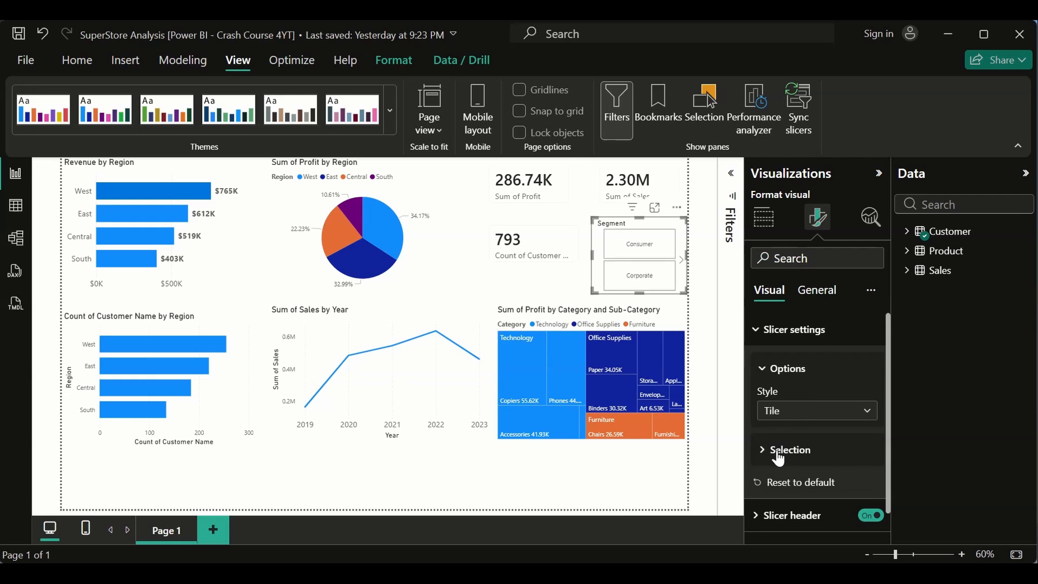
{"action": "left_click", "coordinate": [640, 258]}
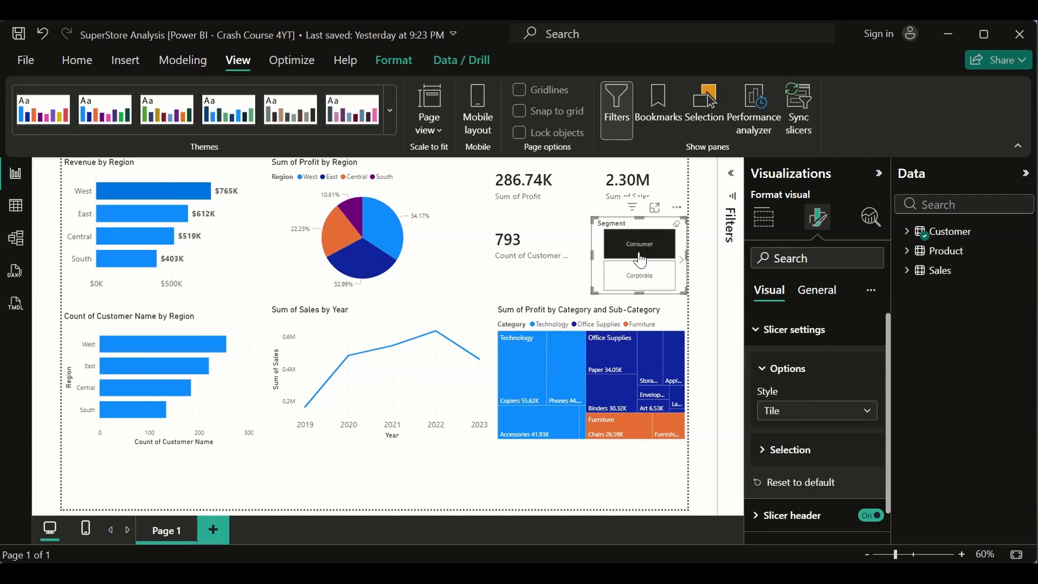
{"action": "left_click", "coordinate": [677, 224]}
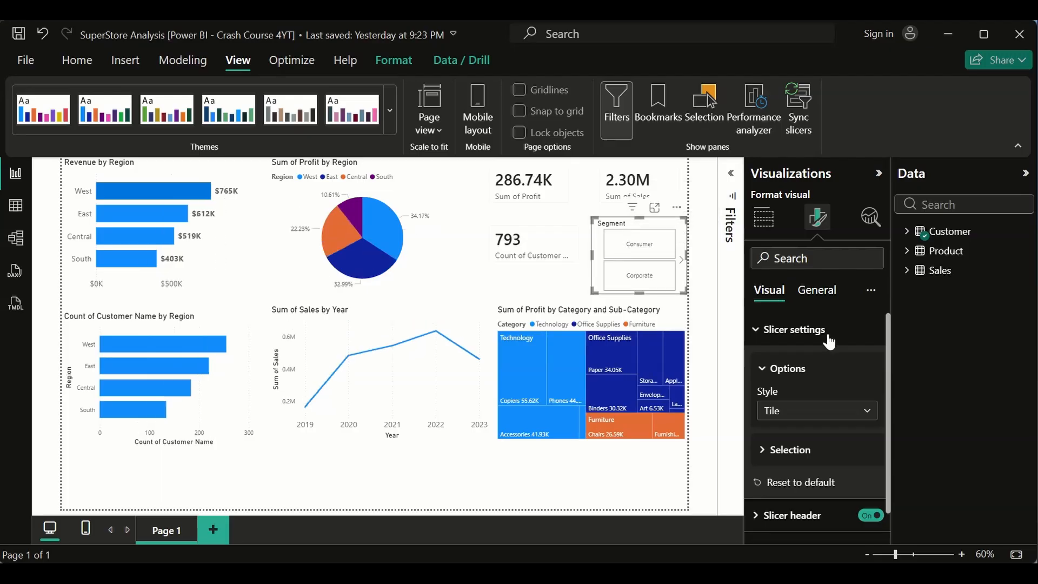
Set the Segment slicer's style back to Dropdown and reduce its height to fit the single field
{"action": "left_click", "coordinate": [839, 417]}
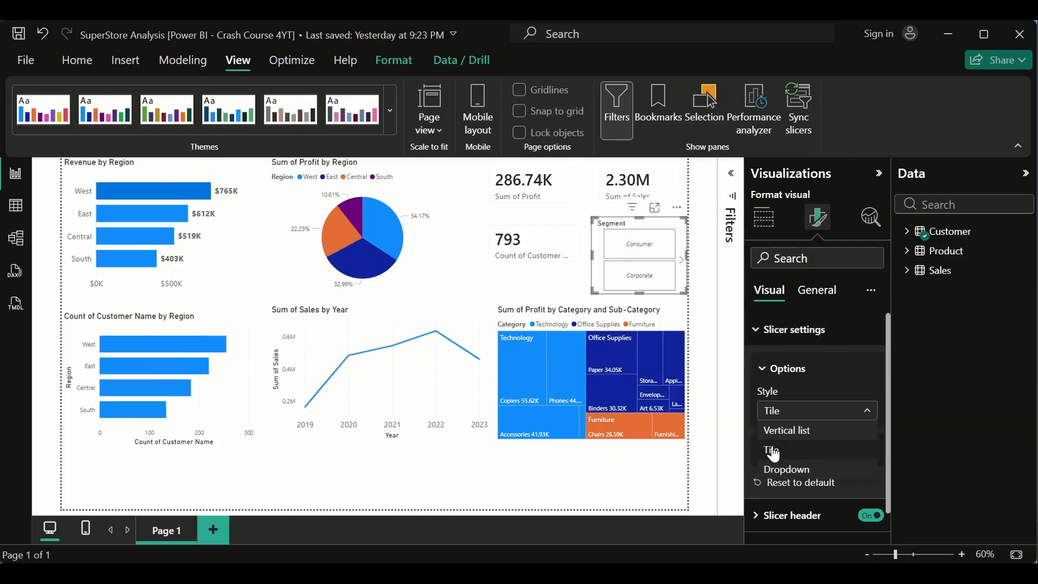
{"action": "left_click", "coordinate": [789, 473]}
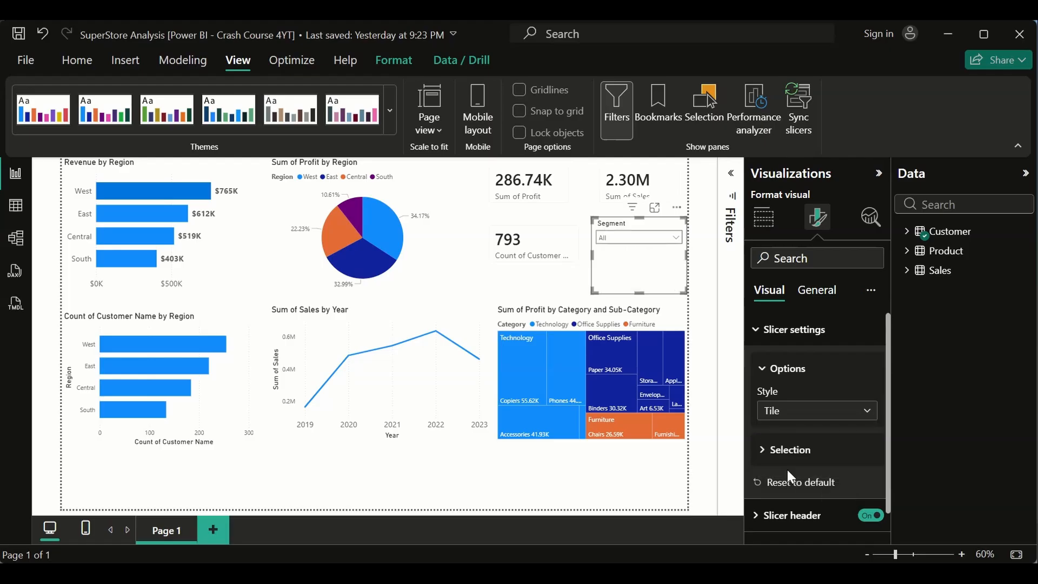
{"action": "left_click_drag", "start_coordinate": [635, 288], "coordinate": [641, 252]}
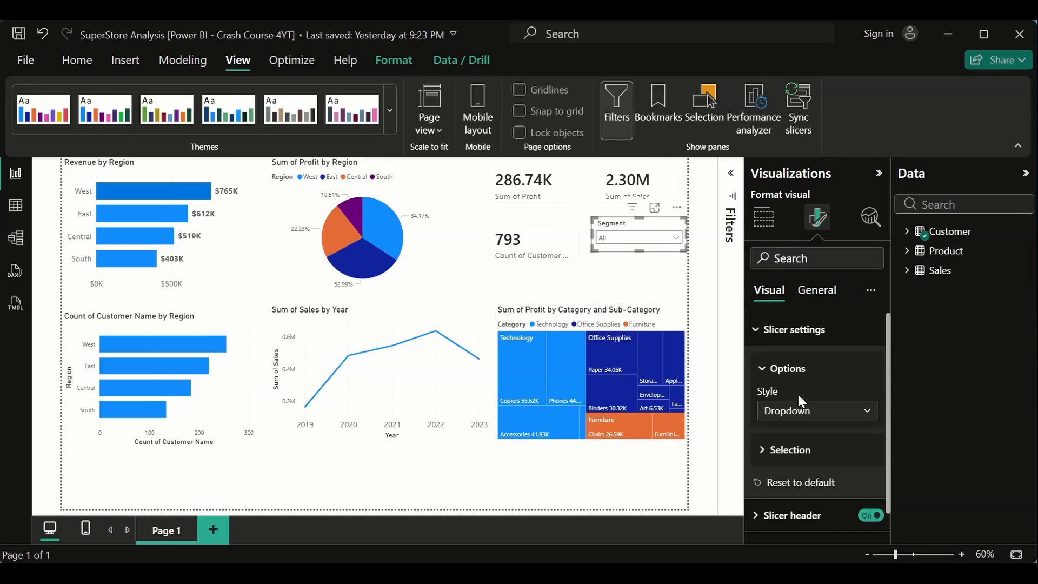
Examine the Segment slicer's selection options for single select, multi-select and "Select all"
{"action": "scroll", "coordinate": [774, 402], "scroll_direction": "down", "scroll_amount": 1}
{"action": "scroll", "coordinate": [776, 405], "scroll_direction": "up", "scroll_amount": 1}
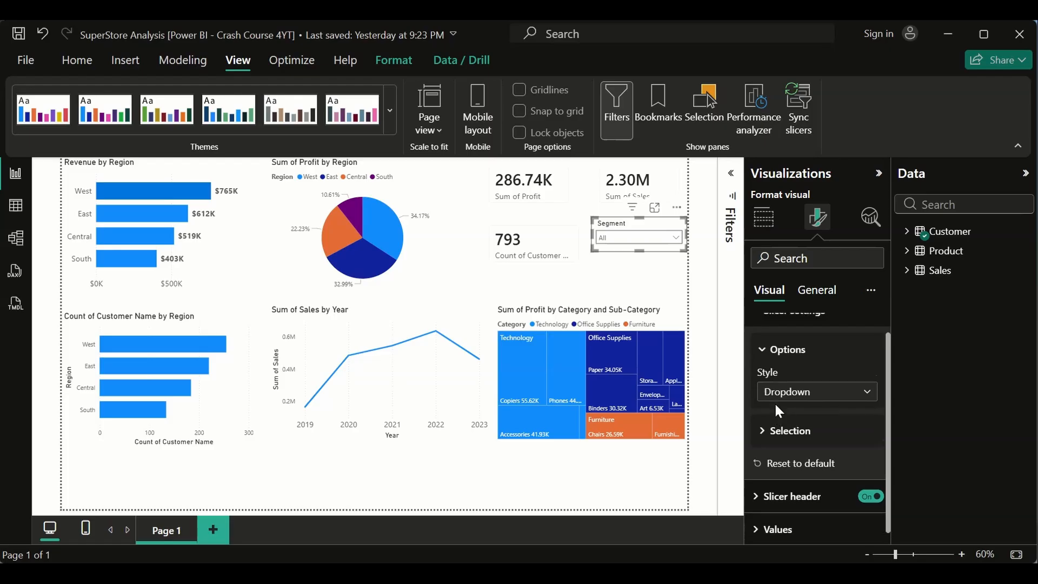
{"action": "left_click", "coordinate": [768, 440]}
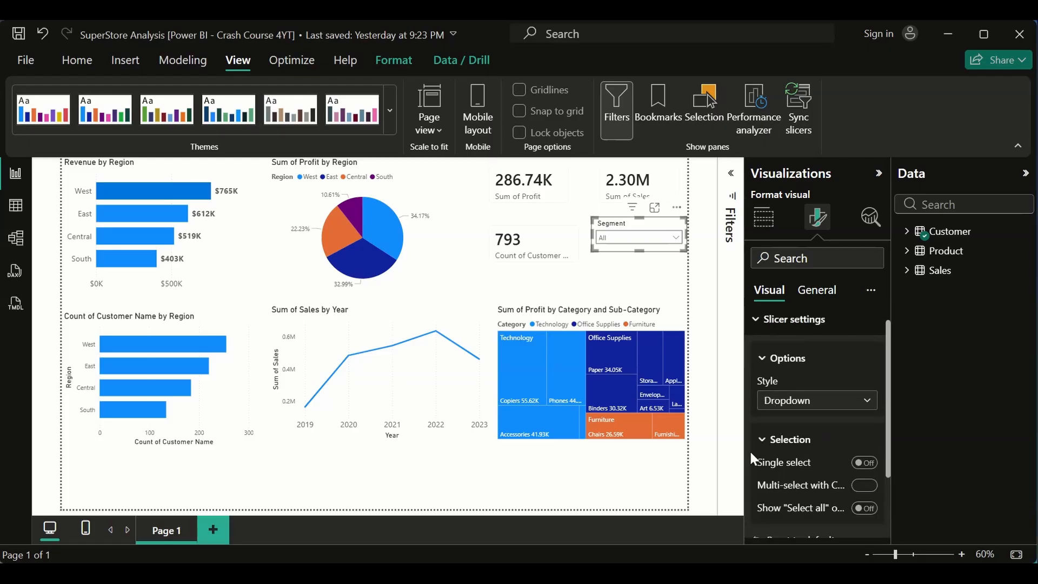
{"action": "scroll", "coordinate": [806, 460], "scroll_direction": "down", "scroll_amount": 3}
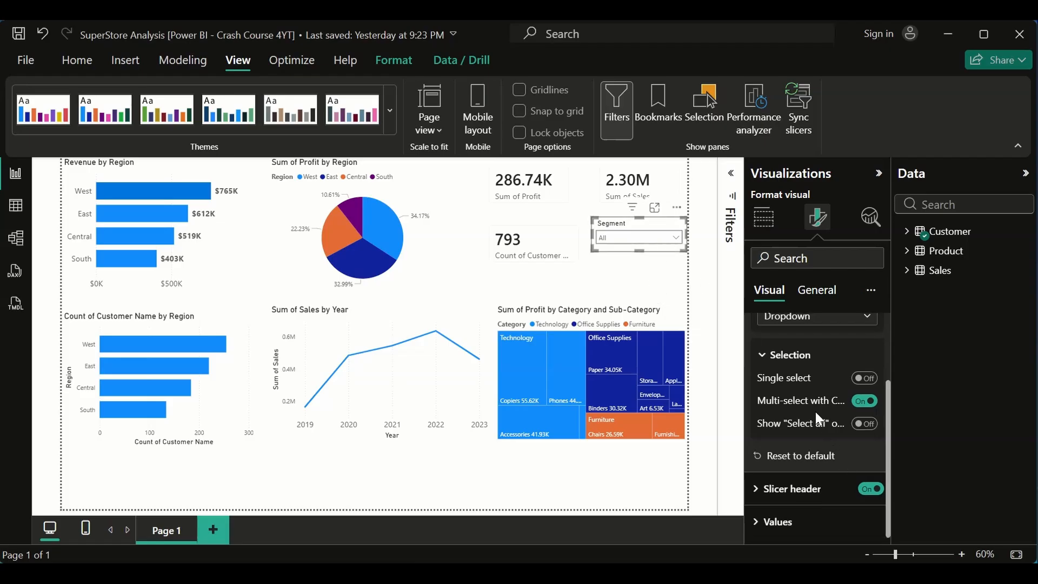
{"action": "scroll", "coordinate": [827, 407], "scroll_direction": "up", "scroll_amount": 1}
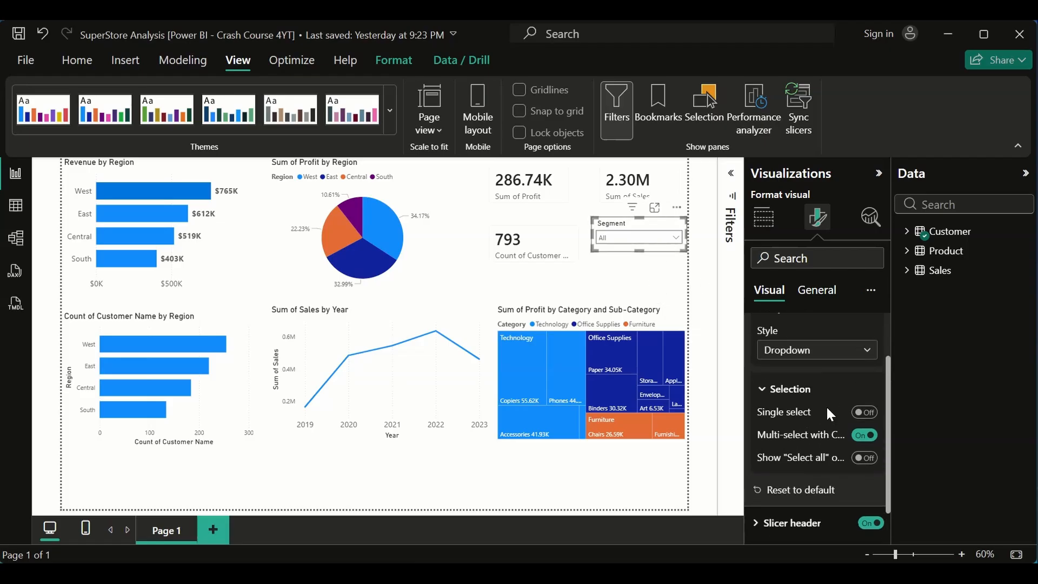
{"action": "left_click", "coordinate": [764, 391]}
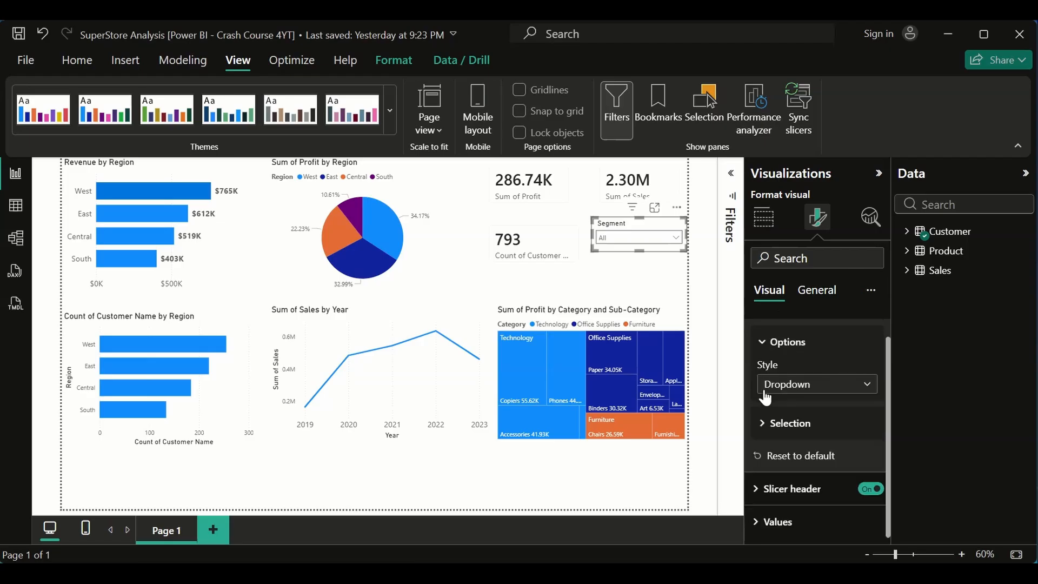
{"action": "left_click", "coordinate": [759, 346]}
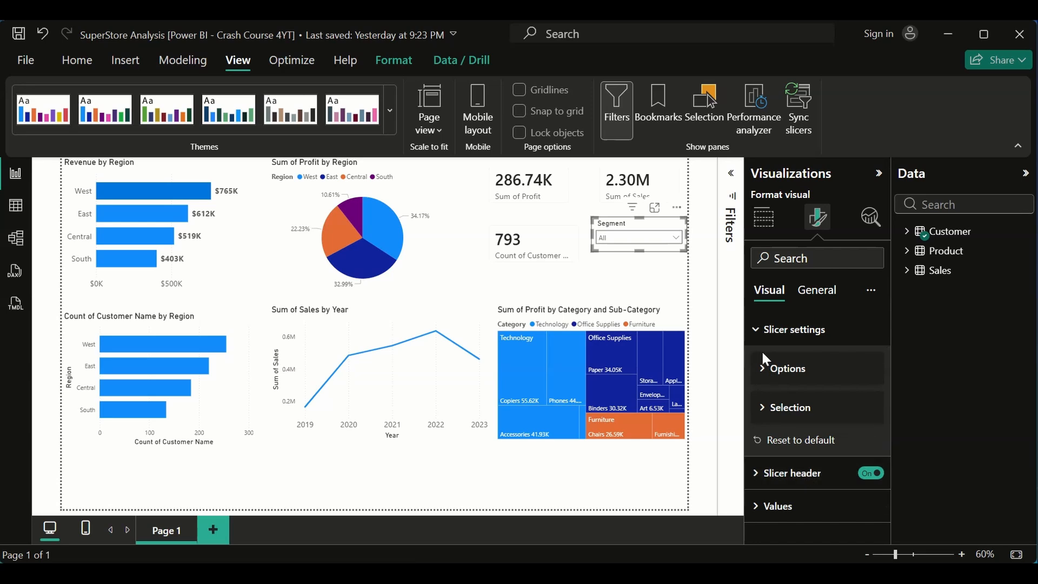
{"action": "left_click", "coordinate": [757, 329]}
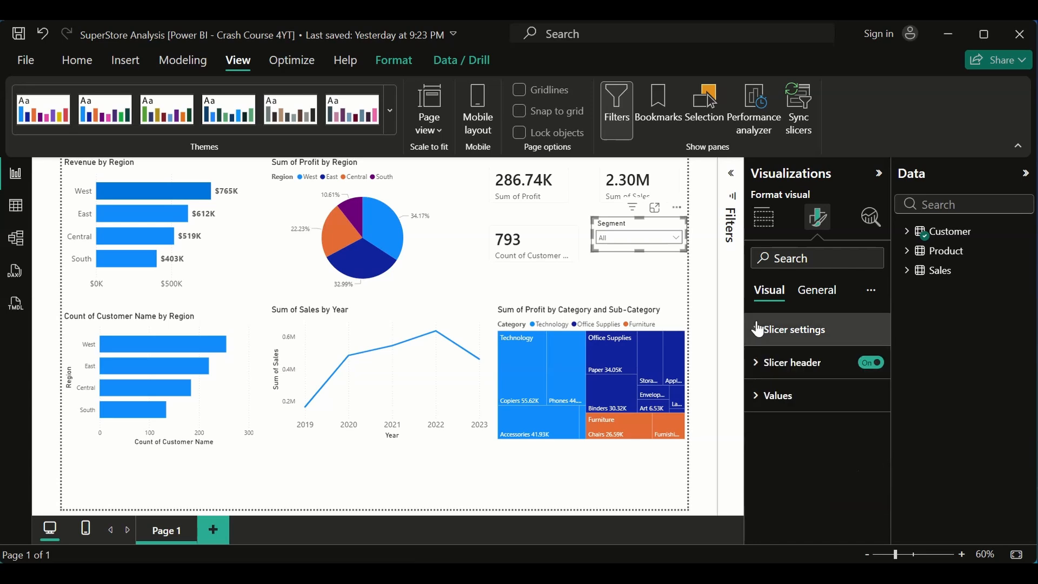
Try turning the Segment slicer's header off, and turn it back on
{"action": "left_click", "coordinate": [757, 363]}
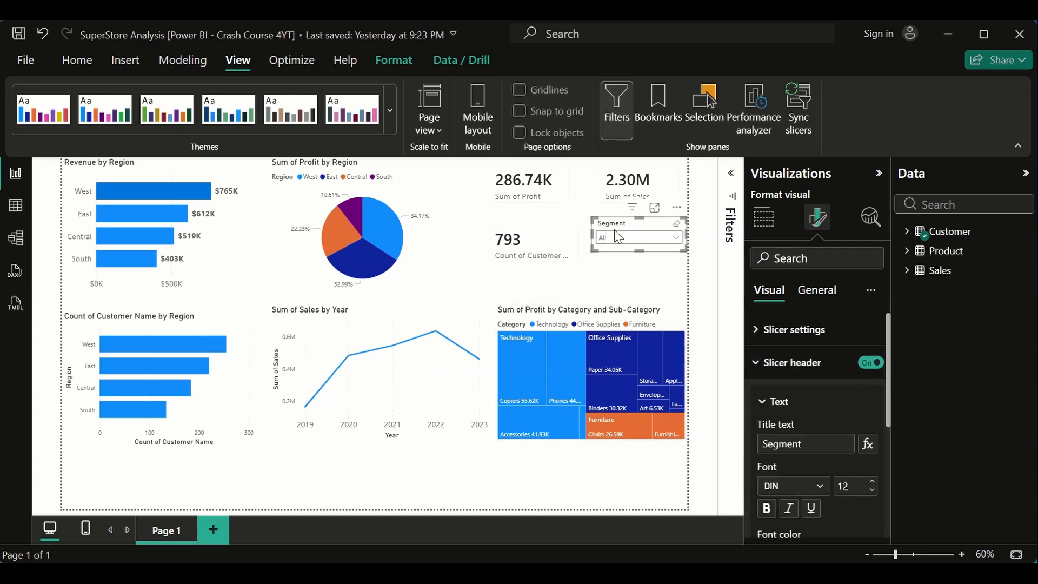
{"action": "left_click", "coordinate": [876, 363]}
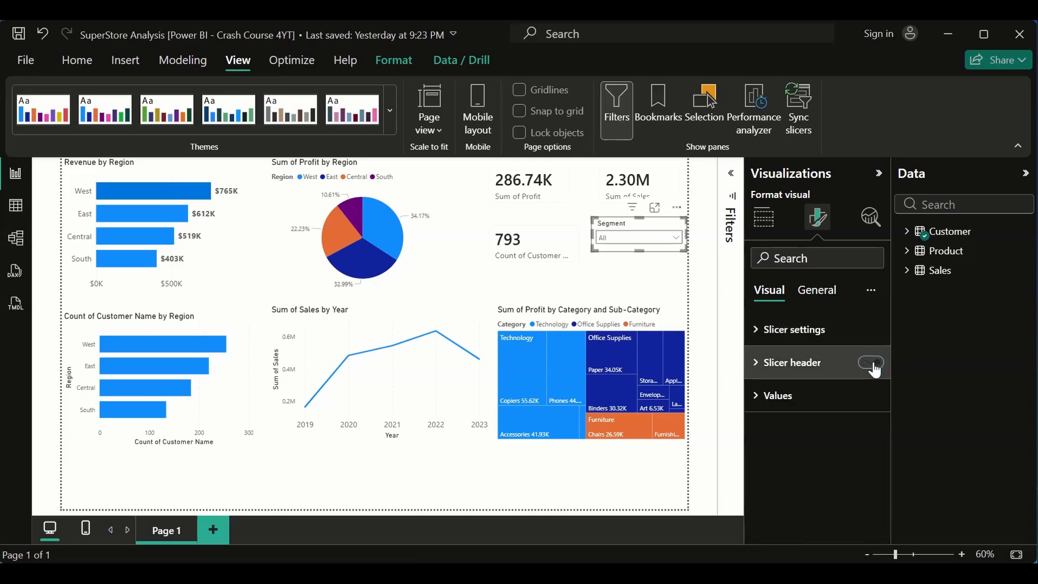
{"action": "left_click", "coordinate": [756, 371]}
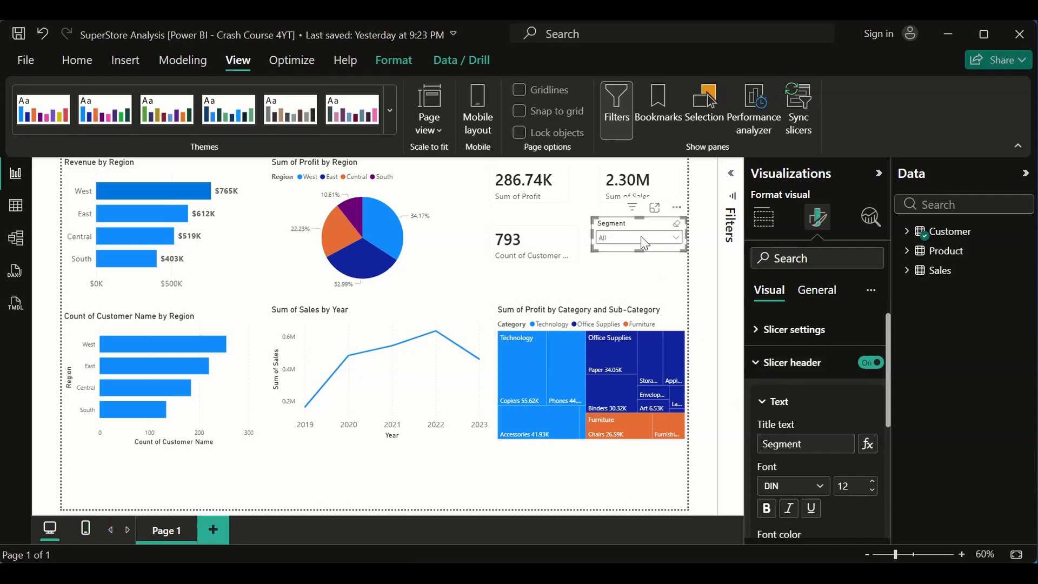
Examine the Segment slicer header's title text, font, border and background options, and collapse the header settings
{"action": "scroll", "coordinate": [799, 445], "scroll_direction": "down", "scroll_amount": 3}
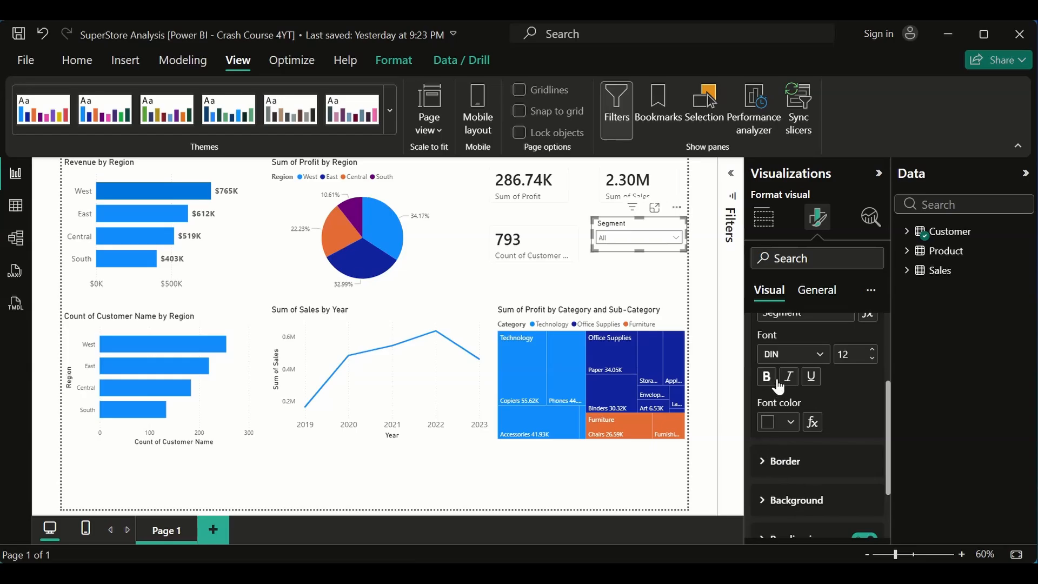
{"action": "scroll", "coordinate": [810, 377], "scroll_direction": "down", "scroll_amount": 2}
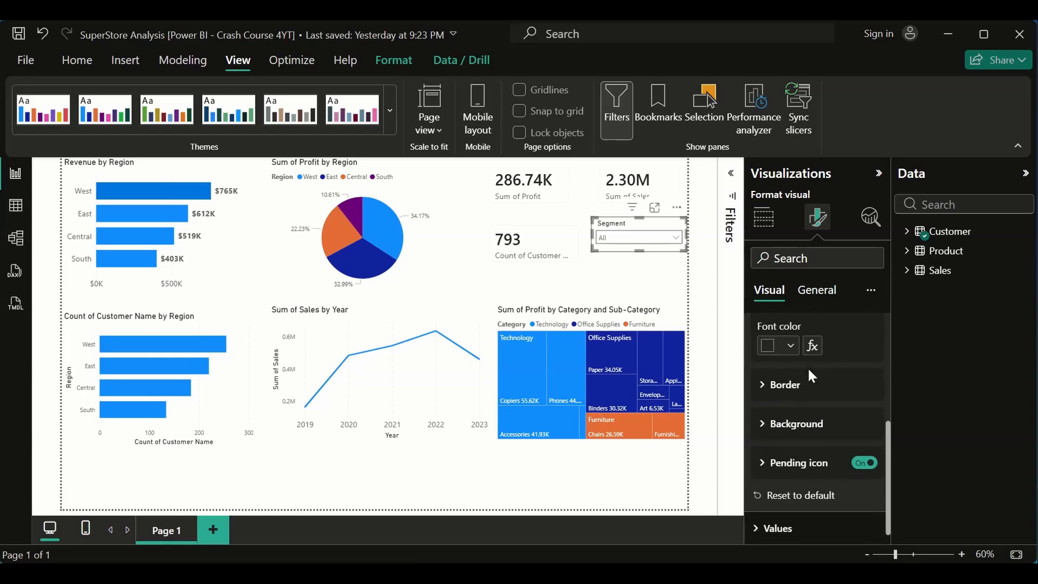
{"action": "scroll", "coordinate": [810, 452], "scroll_direction": "up", "scroll_amount": 3}
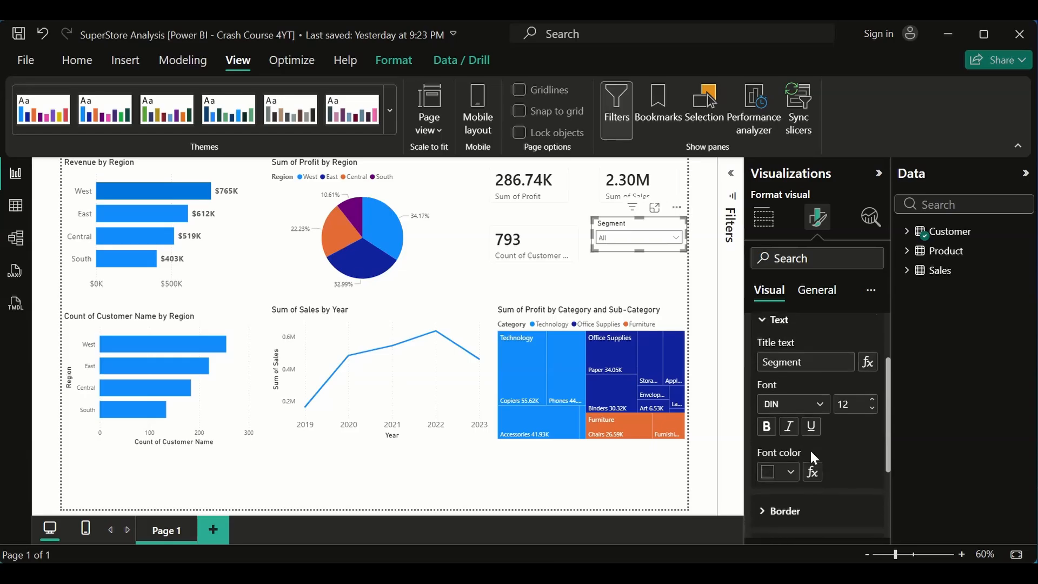
{"action": "scroll", "coordinate": [810, 457], "scroll_direction": "up", "scroll_amount": 1}
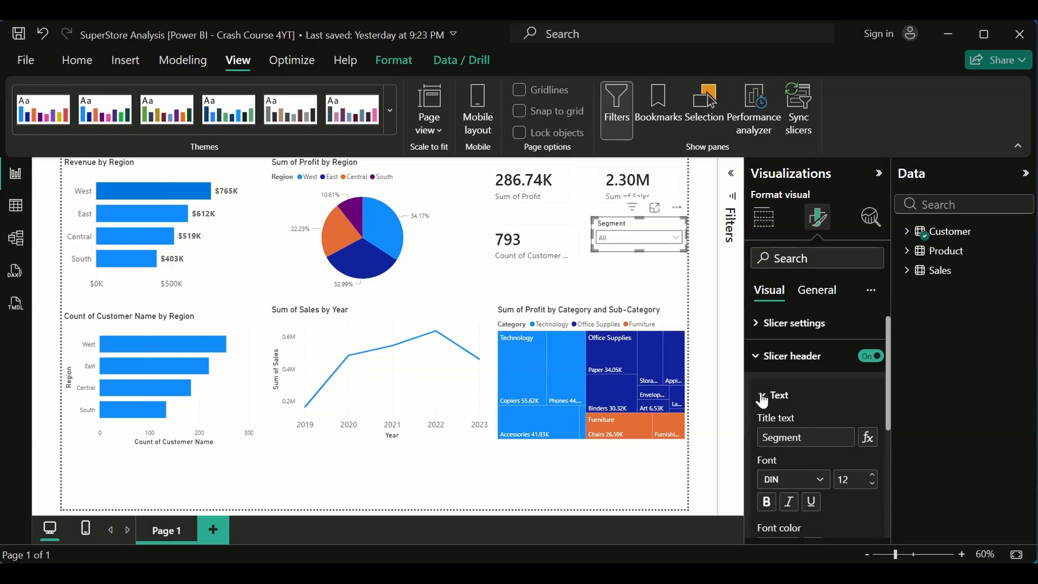
{"action": "left_click", "coordinate": [763, 395]}
{"action": "left_click", "coordinate": [755, 363]}
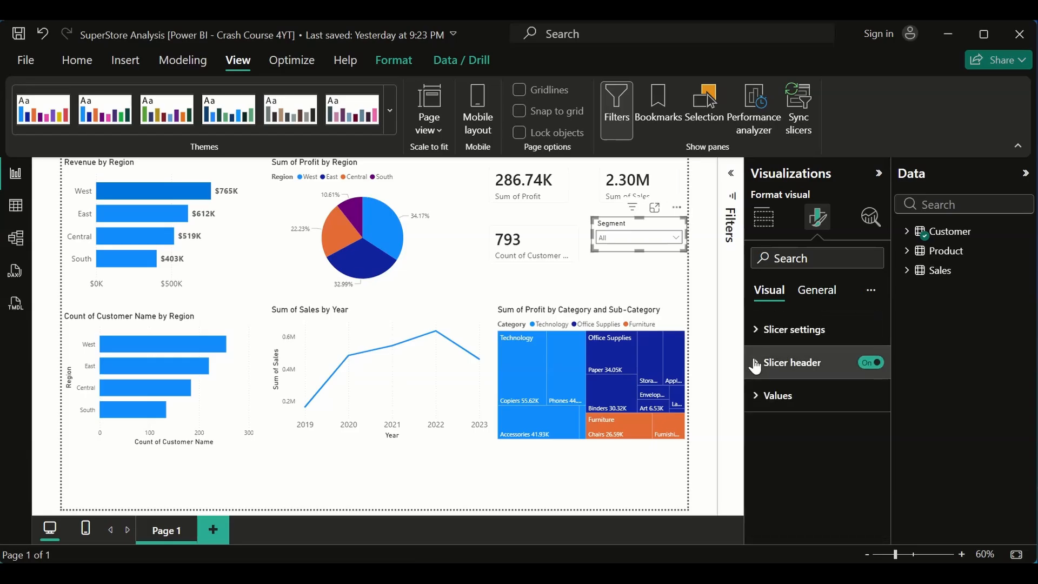
Examine the Segment slicer's value formatting and its general settings, and deselect the slicer
{"action": "left_click", "coordinate": [758, 394]}
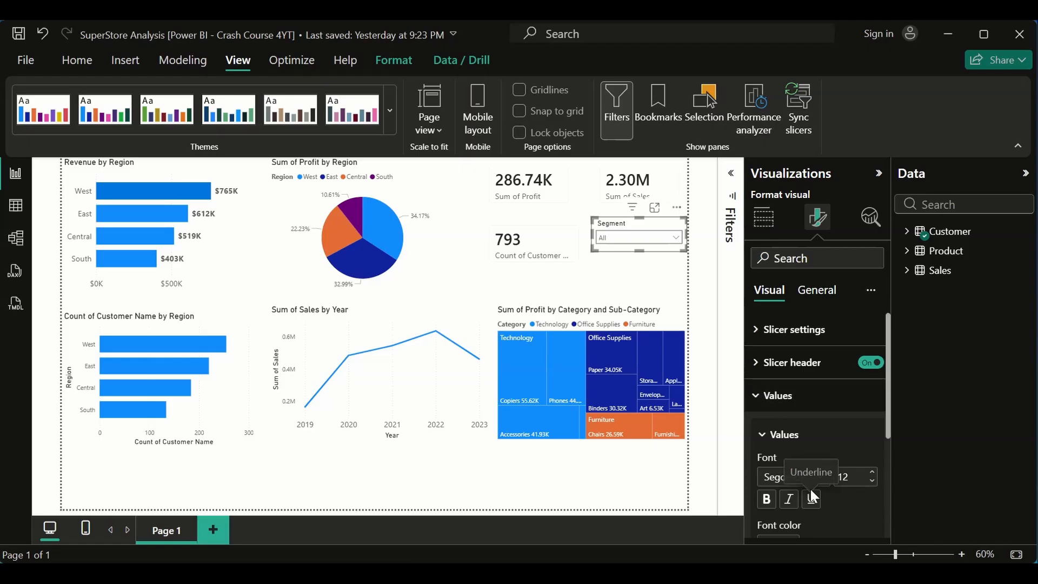
{"action": "scroll", "coordinate": [858, 499], "scroll_direction": "down", "scroll_amount": 3}
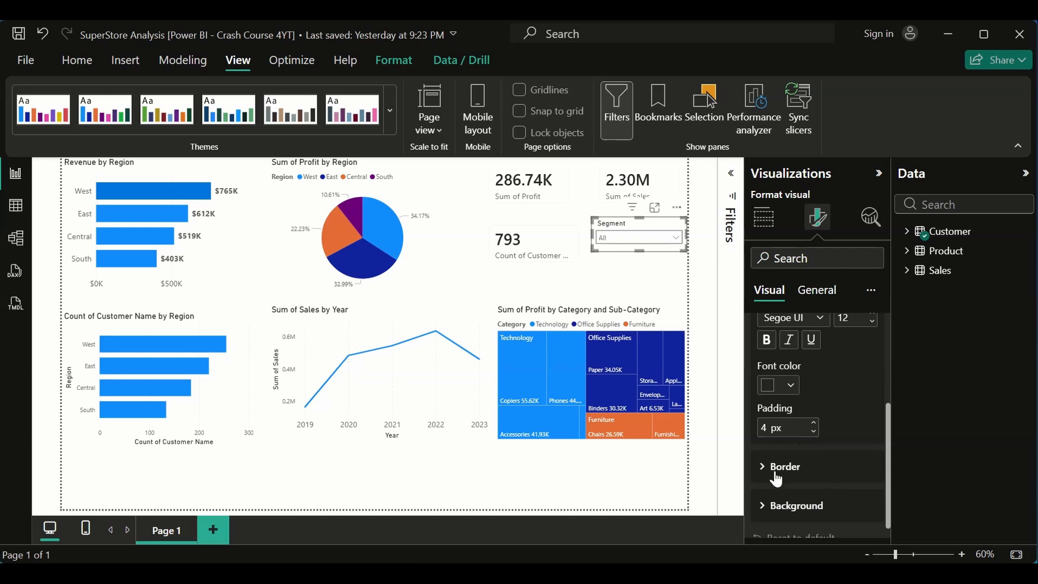
{"action": "scroll", "coordinate": [780, 476], "scroll_direction": "down", "scroll_amount": 1}
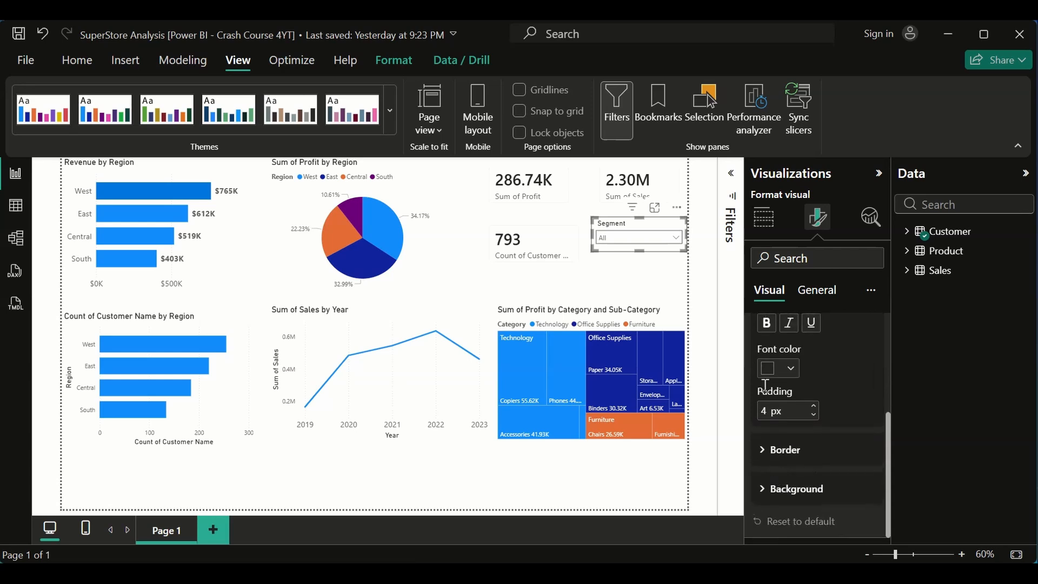
{"action": "scroll", "coordinate": [771, 375], "scroll_direction": "up", "scroll_amount": 4}
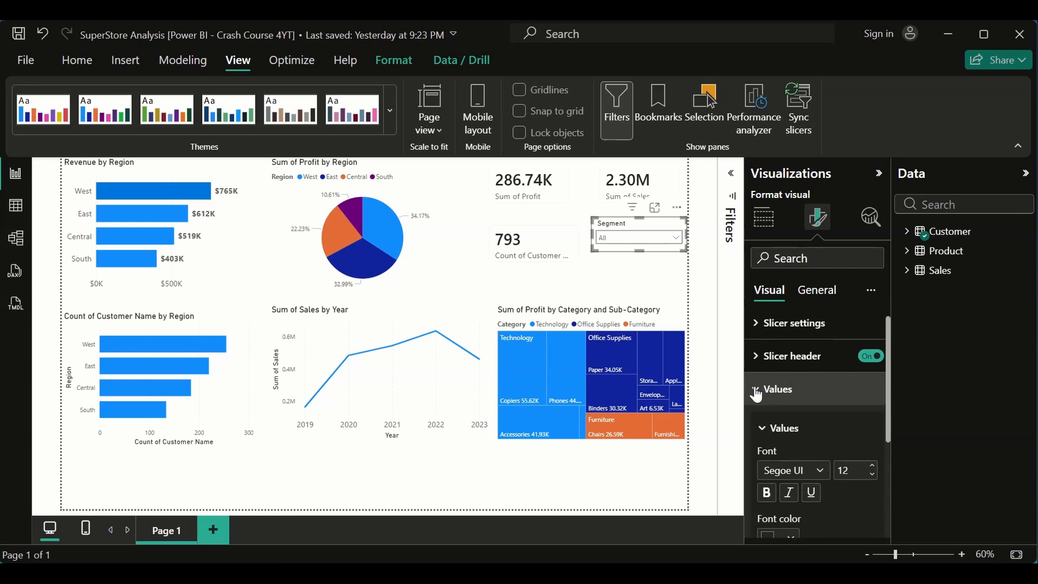
{"action": "left_click", "coordinate": [756, 389]}
{"action": "left_click", "coordinate": [817, 291]}
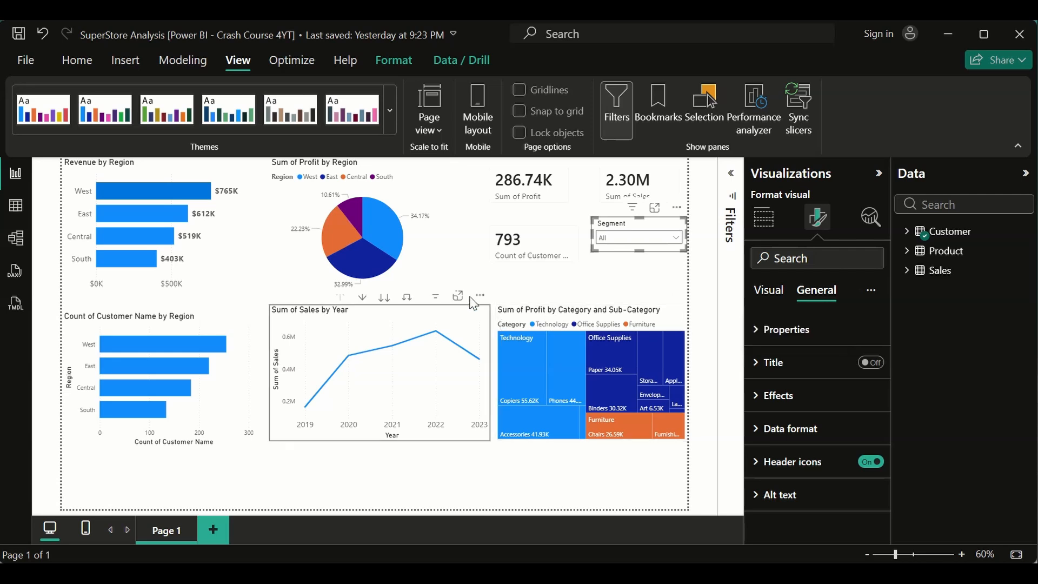
{"action": "left_click", "coordinate": [521, 289]}
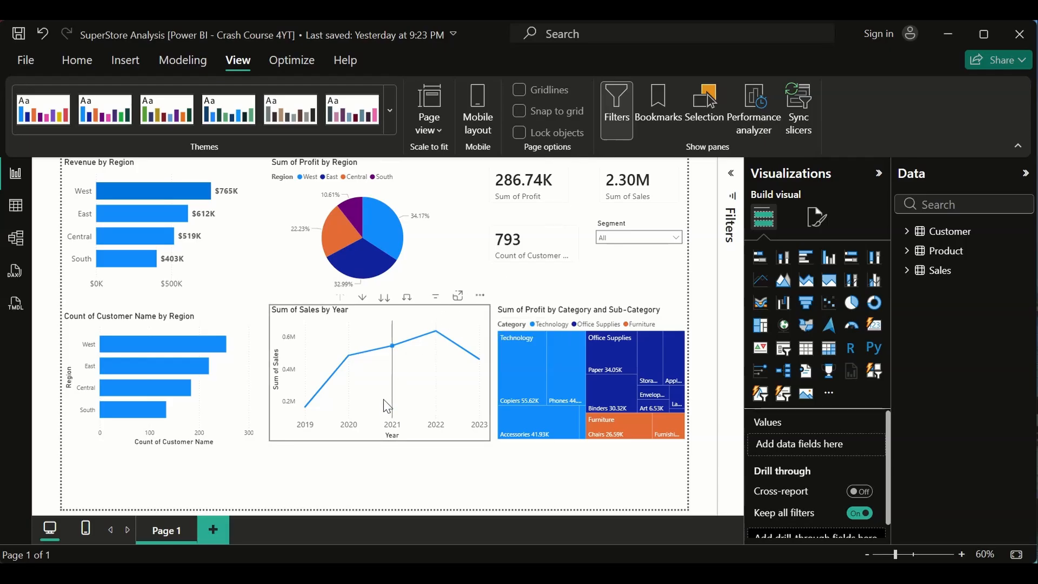
Open the value settings of the data labels on the Revenue by Region chart
{"action": "left_click", "coordinate": [222, 260]}
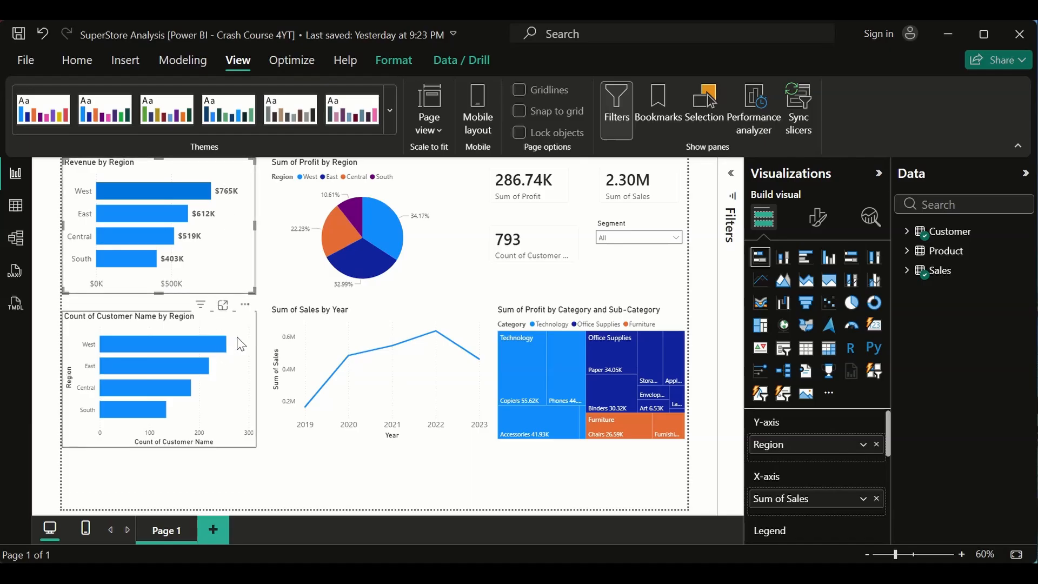
{"action": "left_click", "coordinate": [86, 62]}
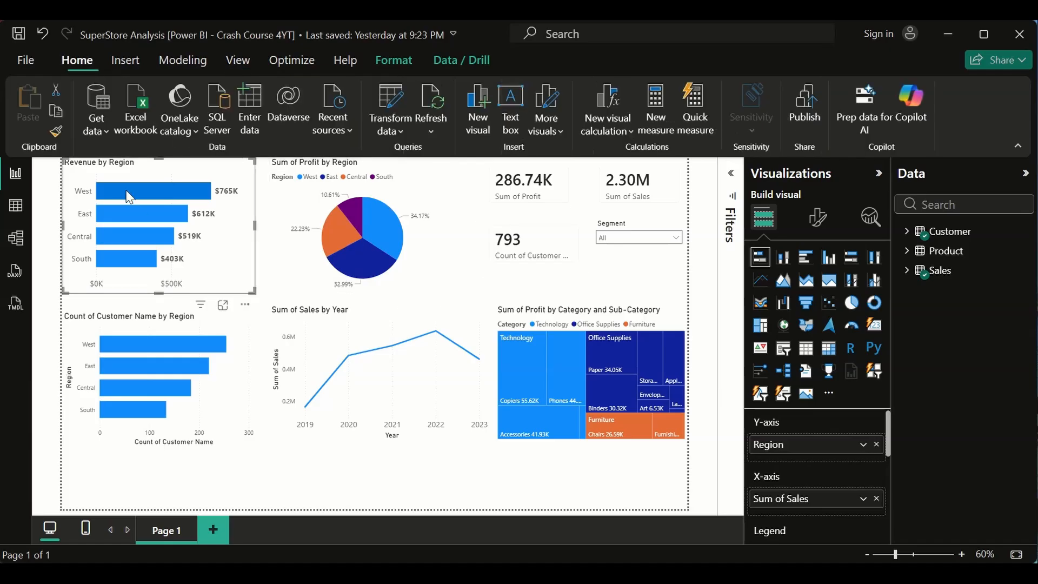
{"action": "left_click", "coordinate": [819, 218]}
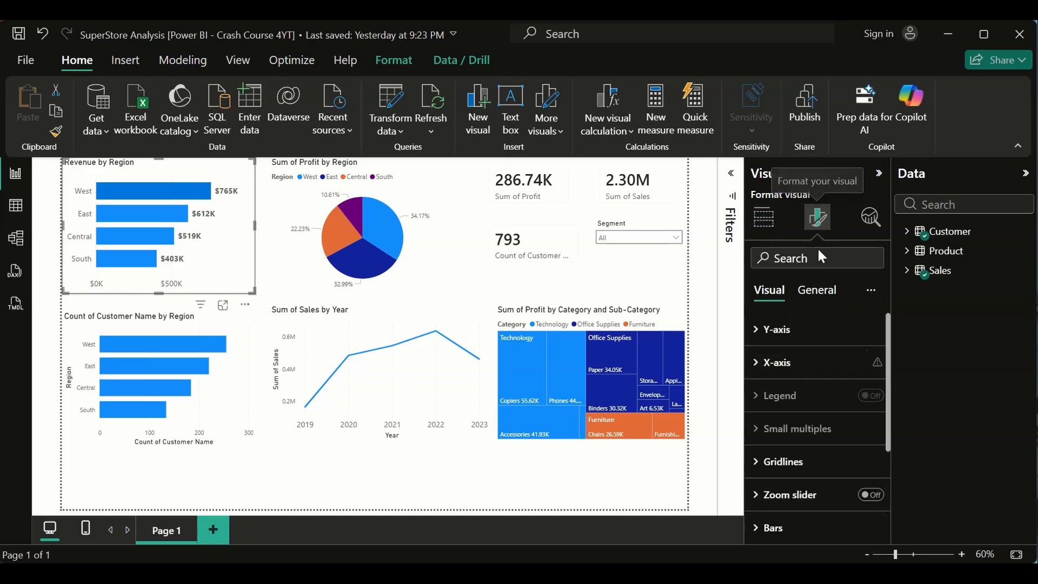
{"action": "scroll", "coordinate": [767, 427], "scroll_direction": "down", "scroll_amount": 3}
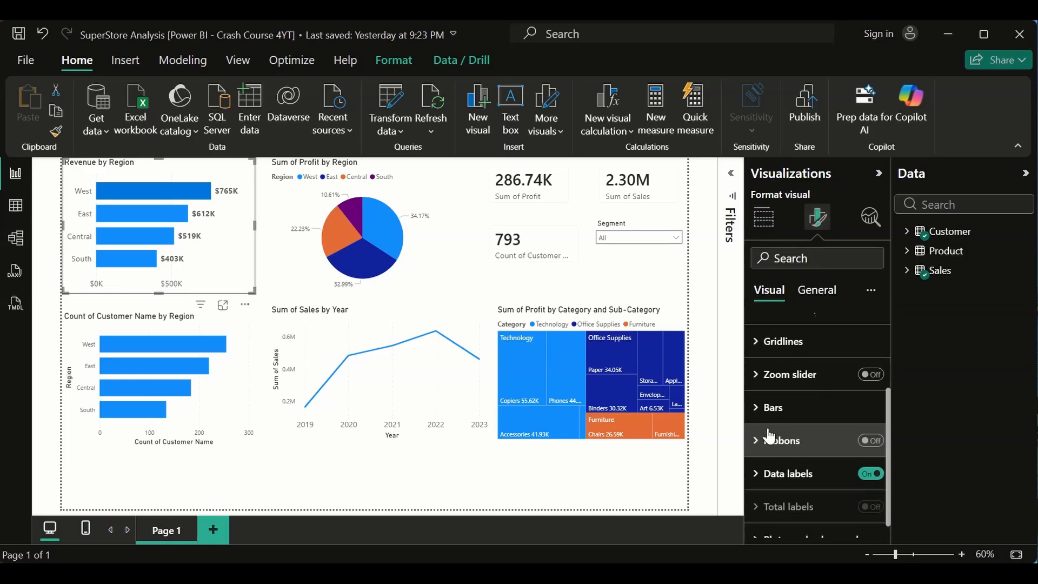
{"action": "left_click", "coordinate": [758, 478]}
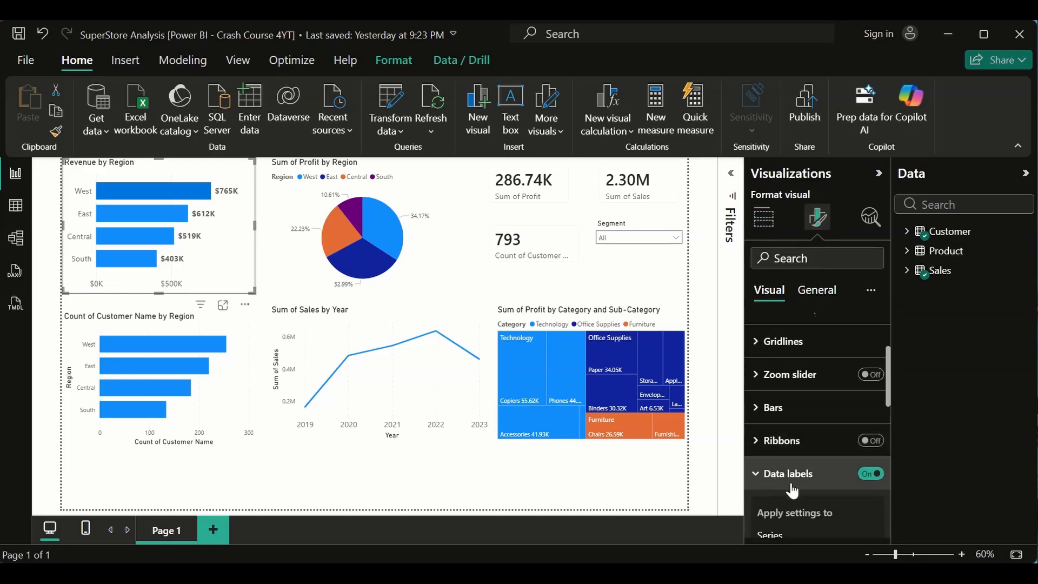
{"action": "scroll", "coordinate": [793, 486], "scroll_direction": "down", "scroll_amount": 5}
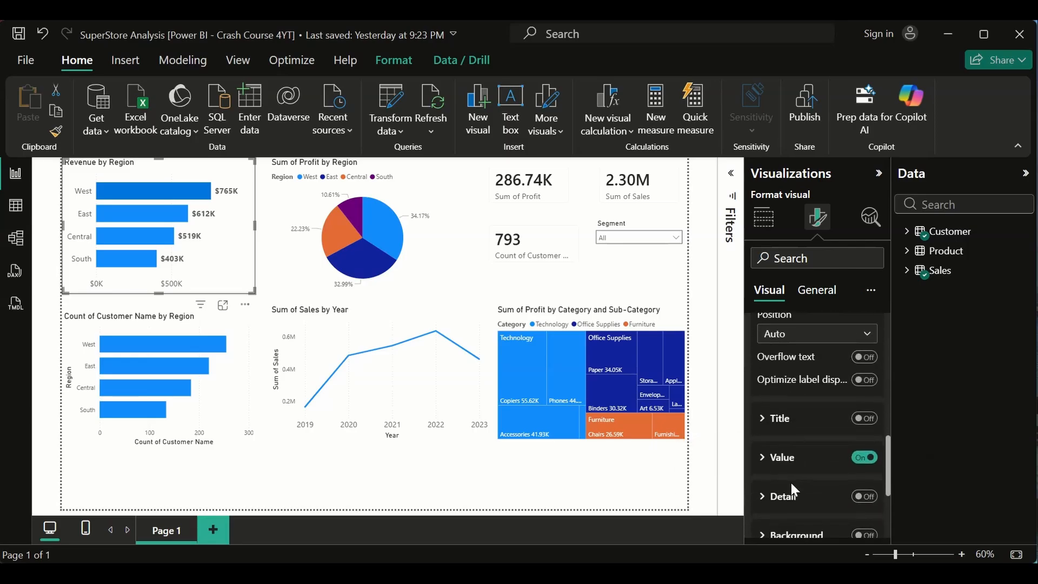
{"action": "left_click", "coordinate": [765, 462]}
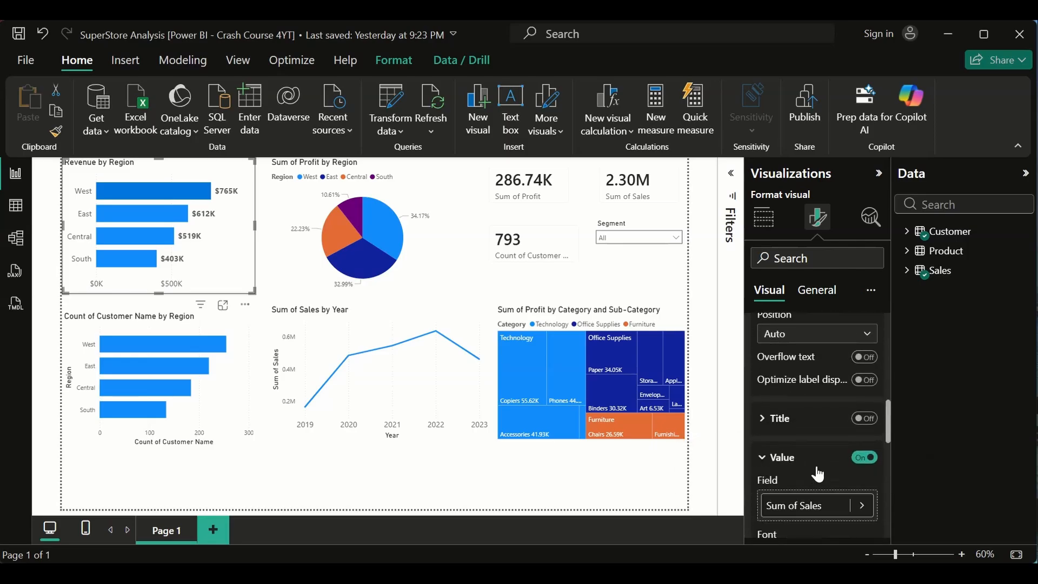
Set the display units of the Revenue by Region chart's data label values to Thousands
{"action": "scroll", "coordinate": [816, 464], "scroll_direction": "down", "scroll_amount": 3}
{"action": "scroll", "coordinate": [816, 464], "scroll_direction": "down", "scroll_amount": 3}
{"action": "scroll", "coordinate": [820, 474], "scroll_direction": "up", "scroll_amount": 3}
{"action": "scroll", "coordinate": [817, 469], "scroll_direction": "down", "scroll_amount": 2}
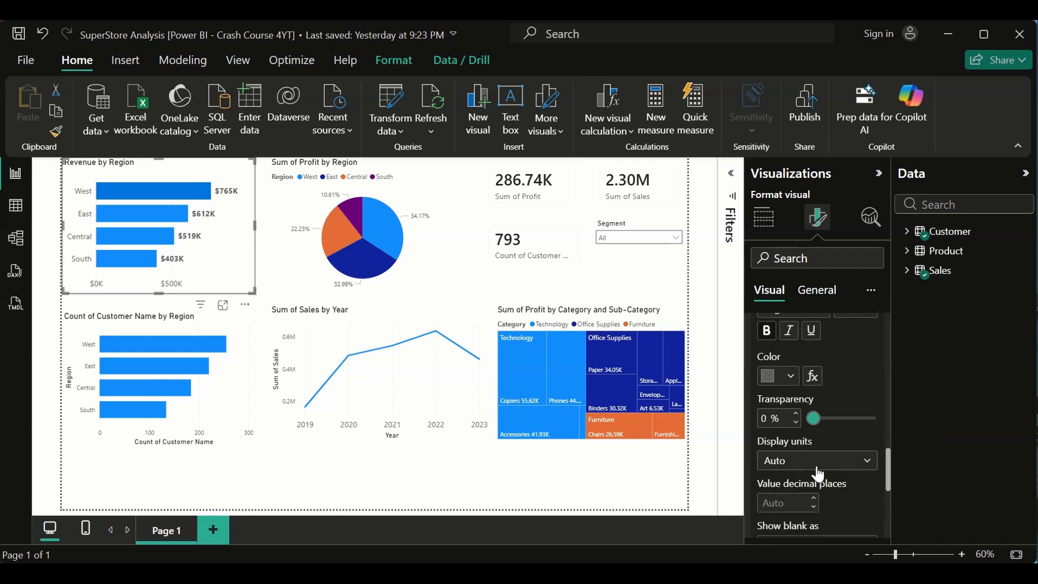
{"action": "scroll", "coordinate": [794, 459], "scroll_direction": "down", "scroll_amount": 2}
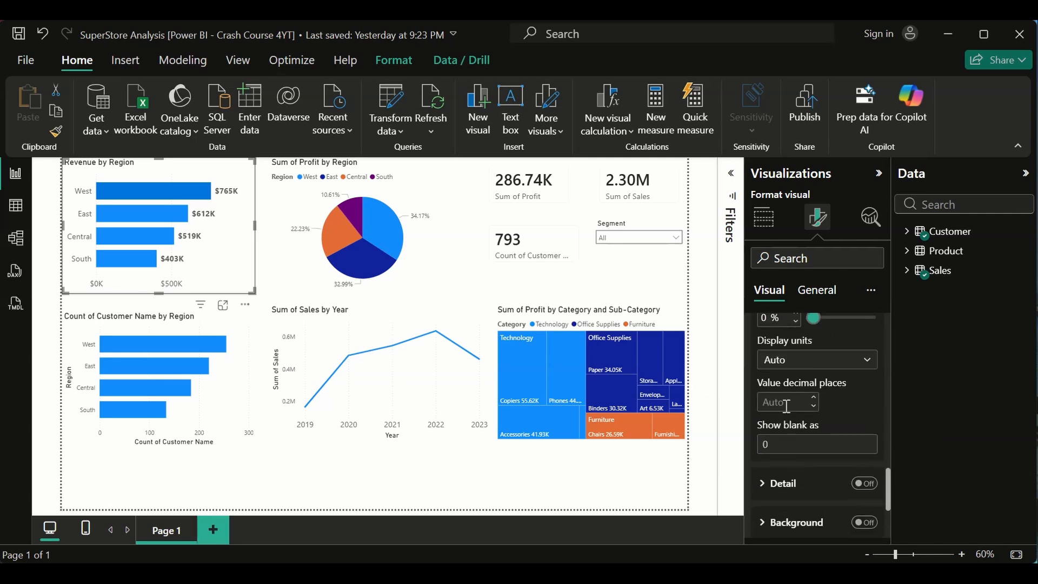
{"action": "scroll", "coordinate": [788, 408], "scroll_direction": "up", "scroll_amount": 3}
{"action": "scroll", "coordinate": [787, 414], "scroll_direction": "up", "scroll_amount": 3}
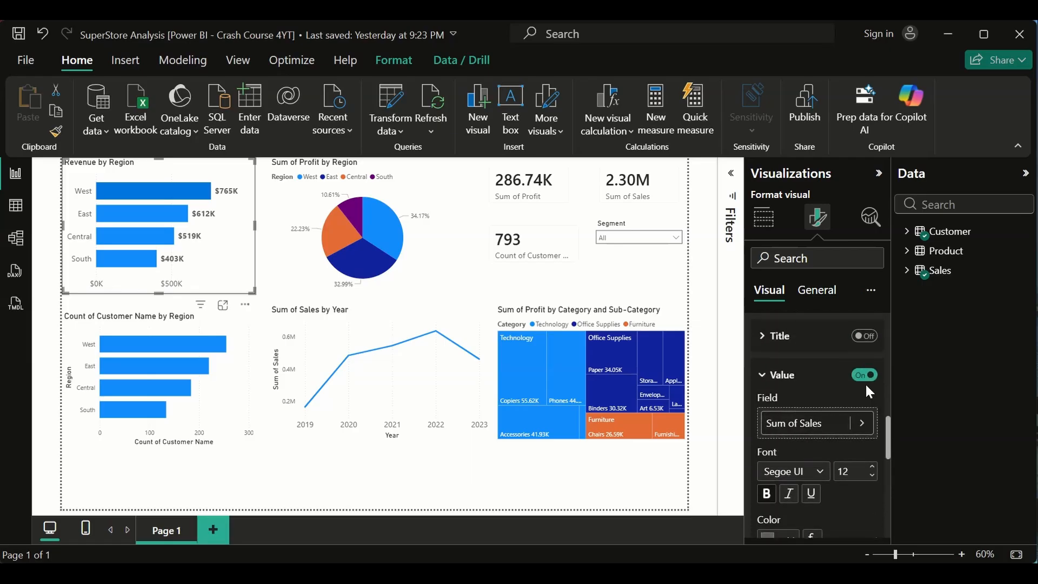
{"action": "scroll", "coordinate": [819, 432], "scroll_direction": "down", "scroll_amount": 3}
{"action": "scroll", "coordinate": [801, 471], "scroll_direction": "down", "scroll_amount": 3}
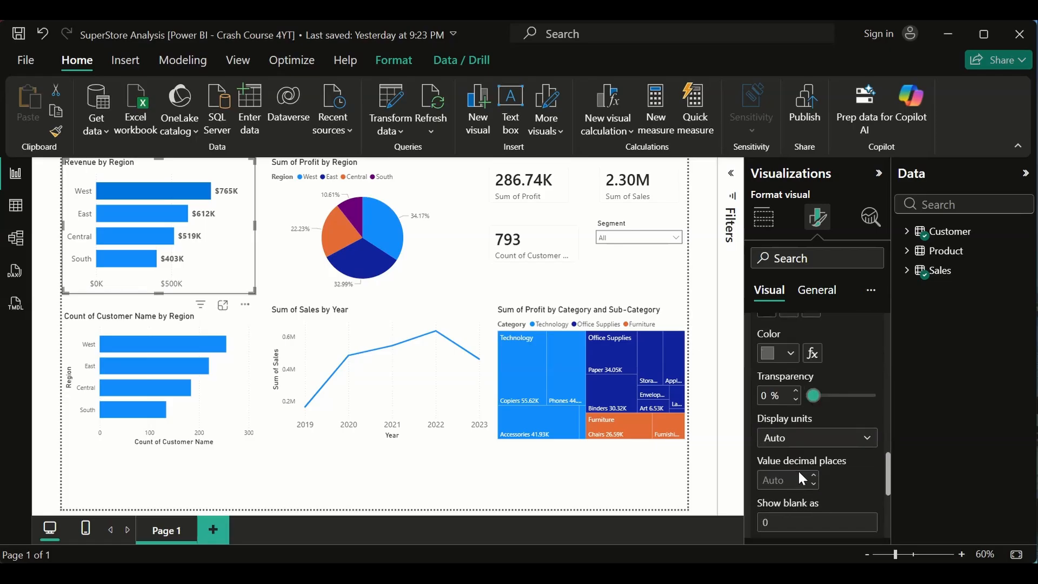
{"action": "left_click", "coordinate": [853, 440]}
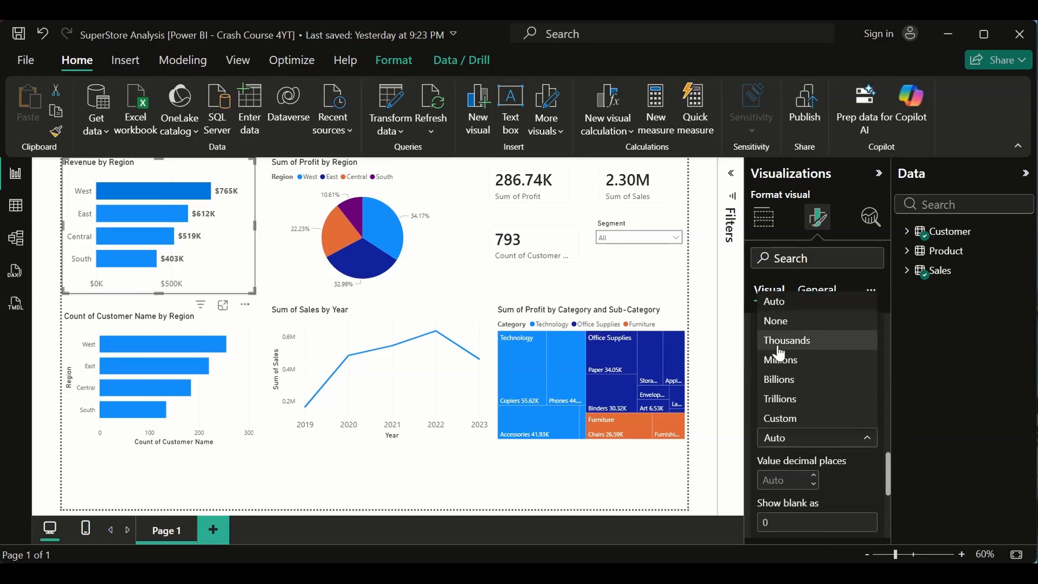
{"action": "left_click", "coordinate": [799, 351]}
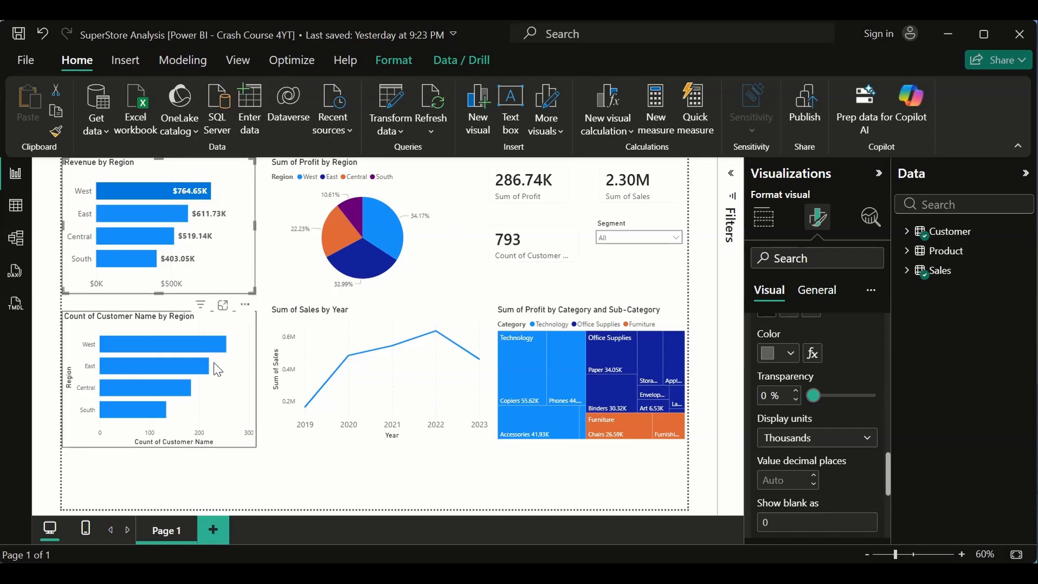
Examine the data label settings of the Count of Customer Name by Region chart and the detail label options of the profit pie chart
{"action": "left_click", "coordinate": [247, 370]}
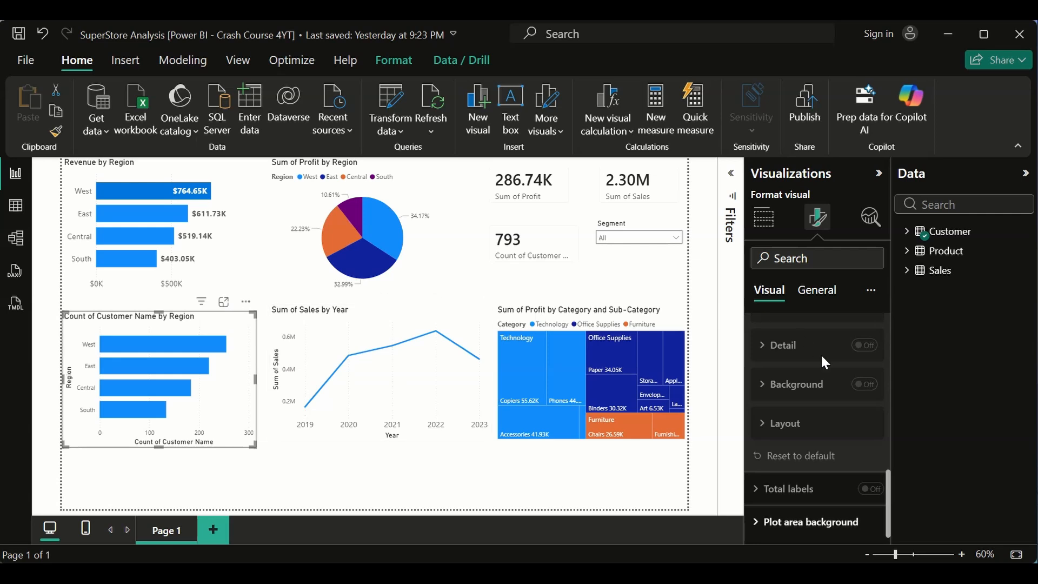
{"action": "scroll", "coordinate": [821, 358], "scroll_direction": "up", "scroll_amount": 3}
{"action": "scroll", "coordinate": [823, 359], "scroll_direction": "up", "scroll_amount": 3}
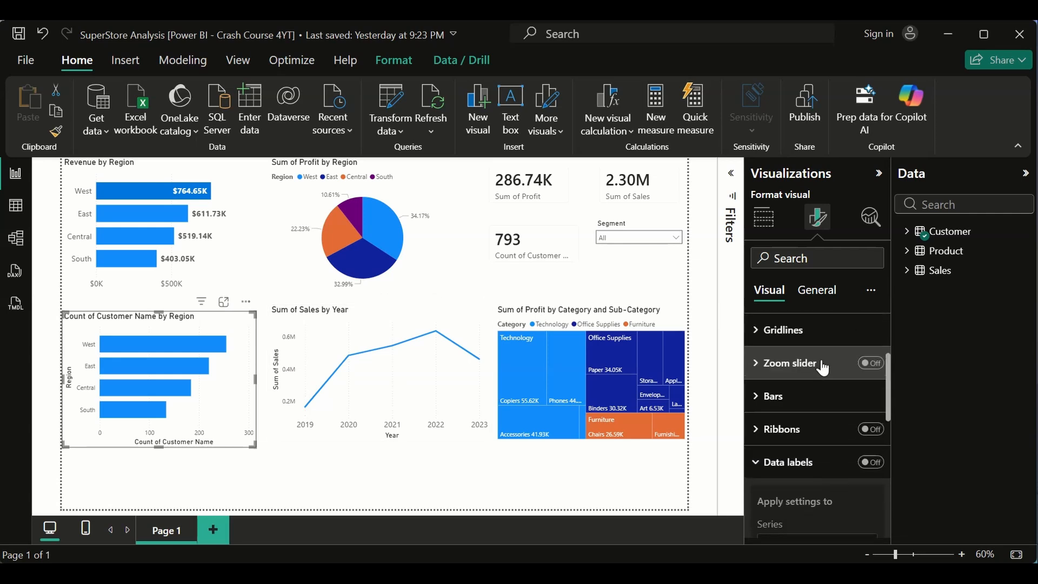
{"action": "scroll", "coordinate": [828, 473], "scroll_direction": "down", "scroll_amount": 3}
{"action": "scroll", "coordinate": [832, 476], "scroll_direction": "down", "scroll_amount": 5}
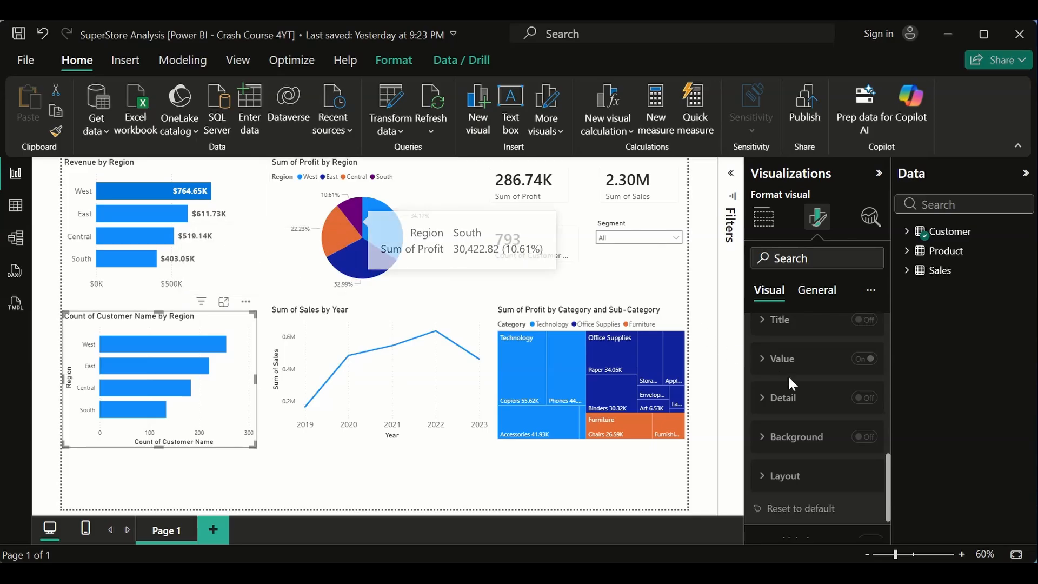
{"action": "scroll", "coordinate": [787, 375], "scroll_direction": "up", "scroll_amount": 5}
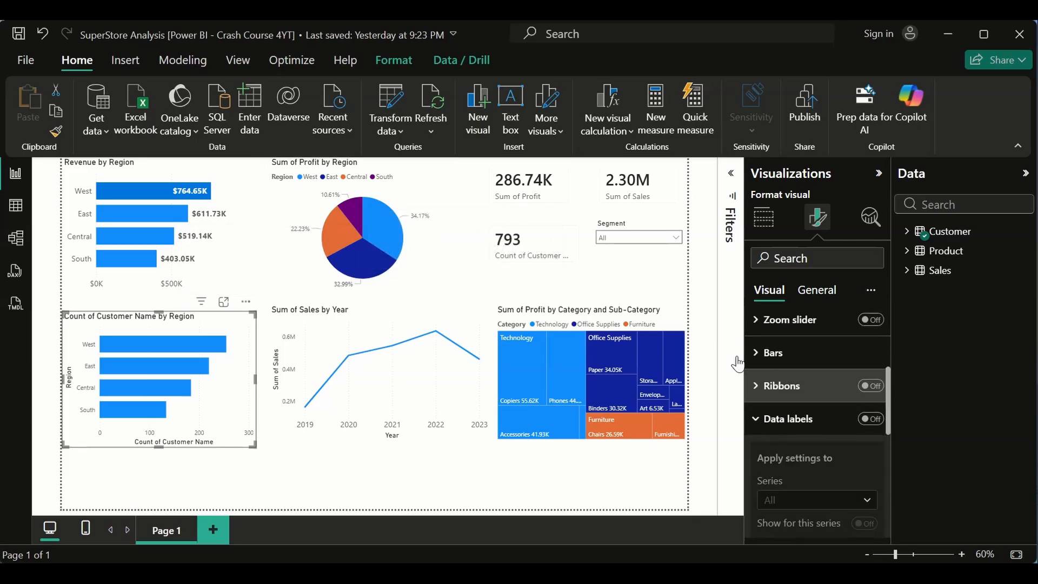
{"action": "left_click", "coordinate": [435, 270]}
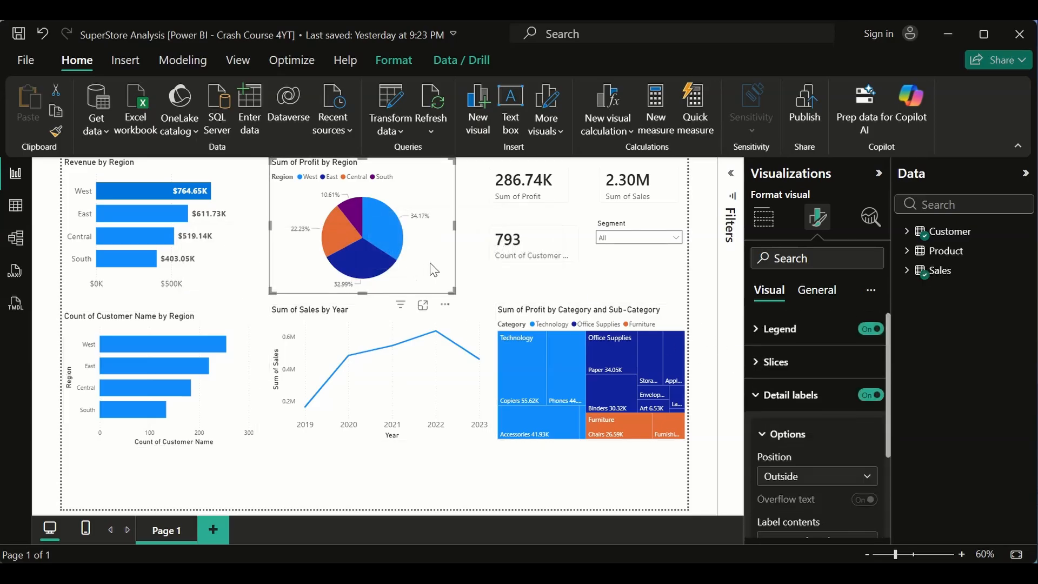
{"action": "scroll", "coordinate": [841, 390], "scroll_direction": "down", "scroll_amount": 1}
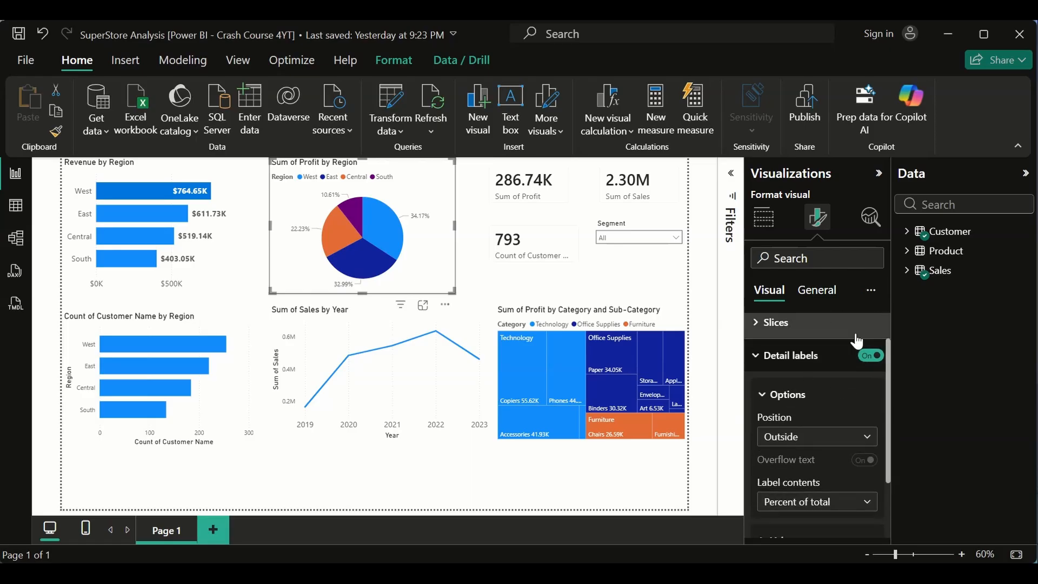
Turn the Revenue by Region chart's data labels off and back on, and set their value display units to Auto
{"action": "left_click", "coordinate": [221, 260]}
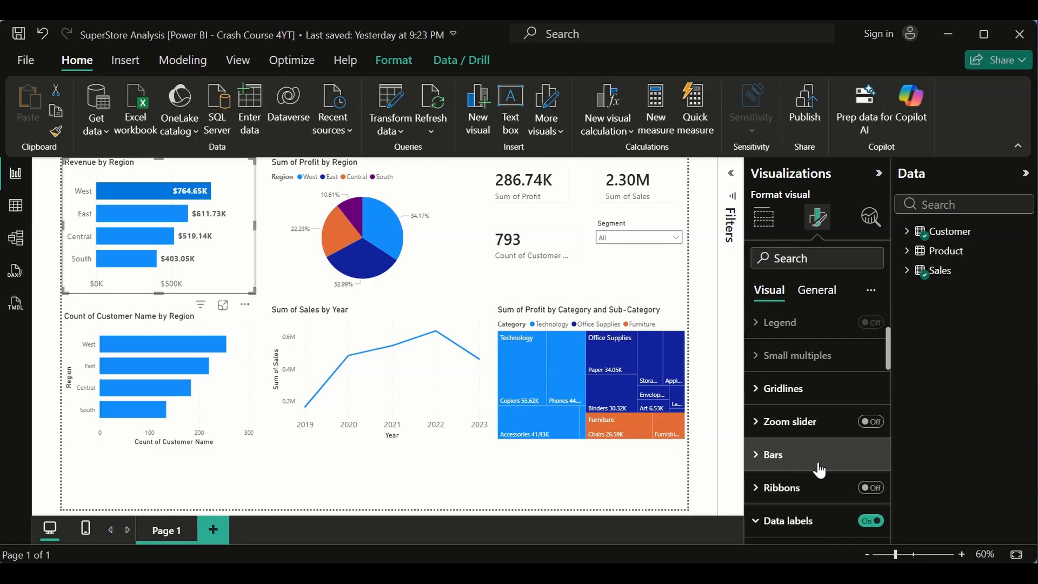
{"action": "scroll", "coordinate": [817, 465], "scroll_direction": "down", "scroll_amount": 2}
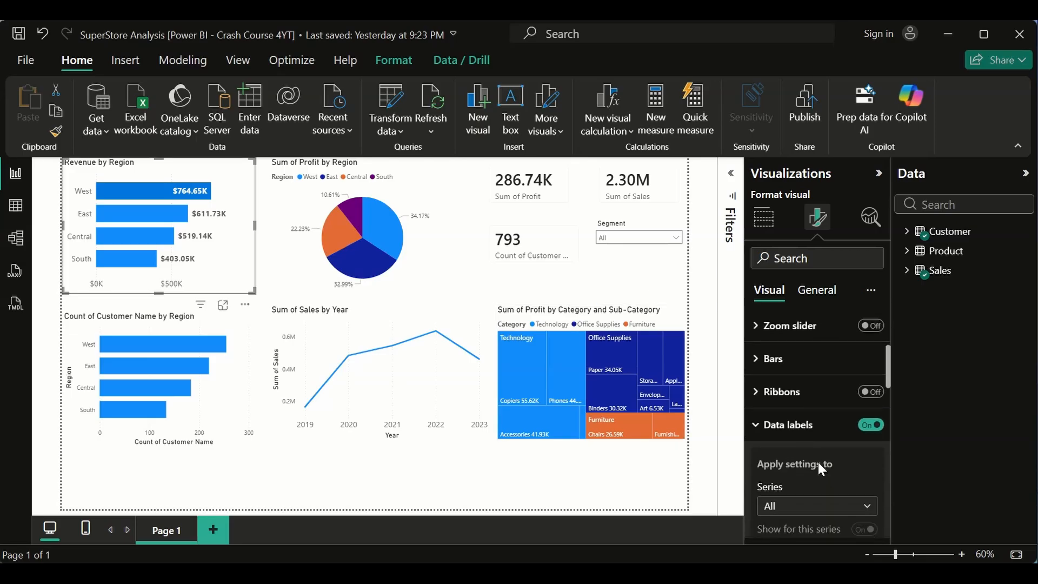
{"action": "left_click", "coordinate": [872, 424]}
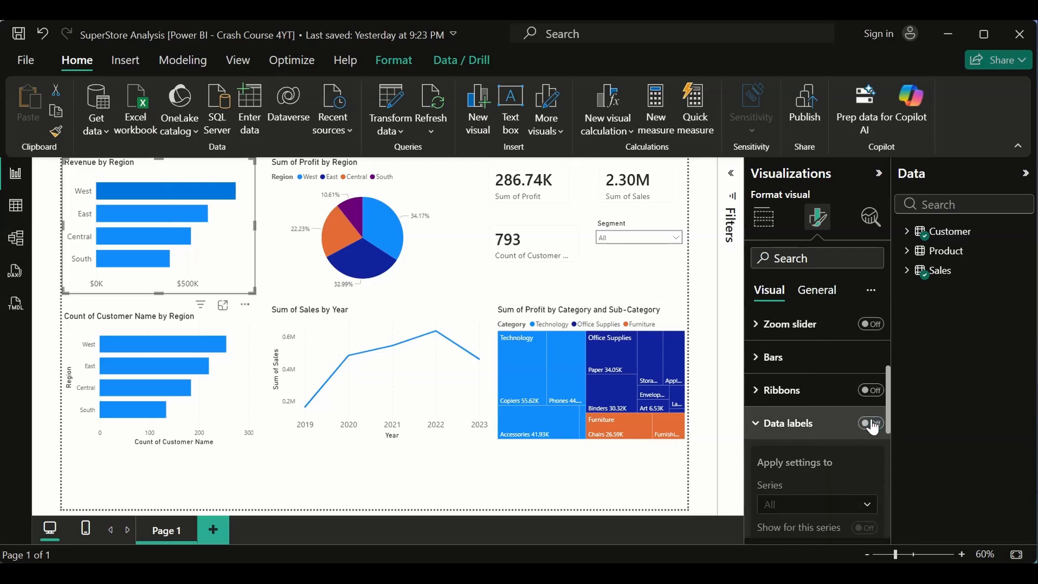
{"action": "left_click", "coordinate": [872, 424]}
{"action": "scroll", "coordinate": [858, 439], "scroll_direction": "down", "scroll_amount": 3}
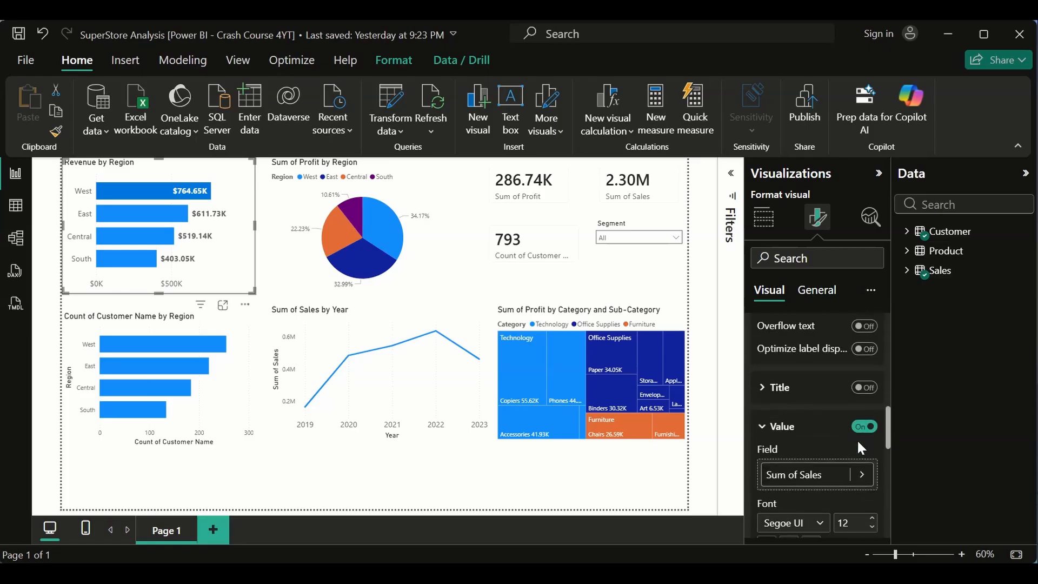
{"action": "scroll", "coordinate": [845, 499], "scroll_direction": "down", "scroll_amount": 3}
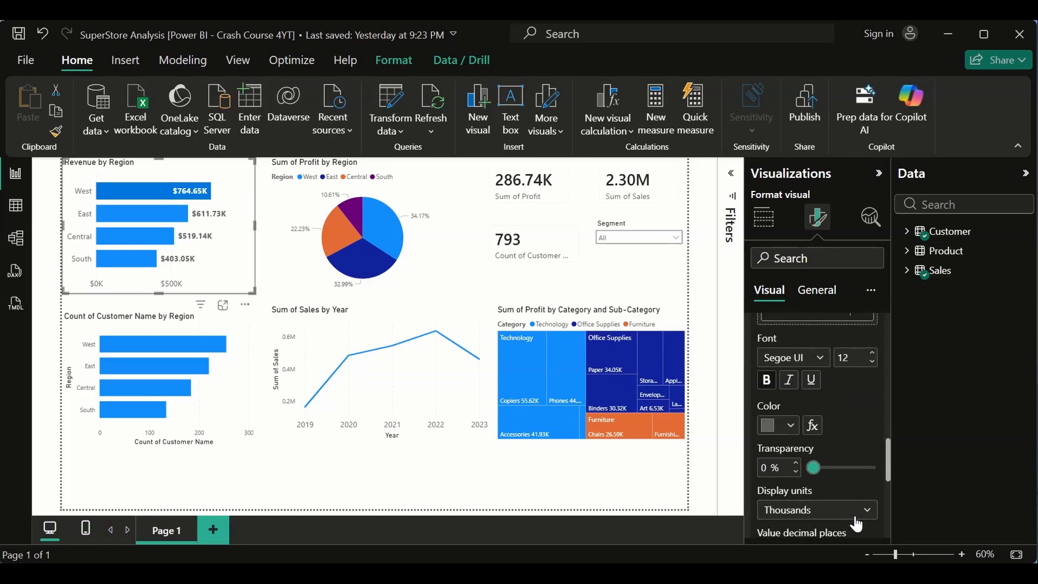
{"action": "left_click", "coordinate": [856, 512]}
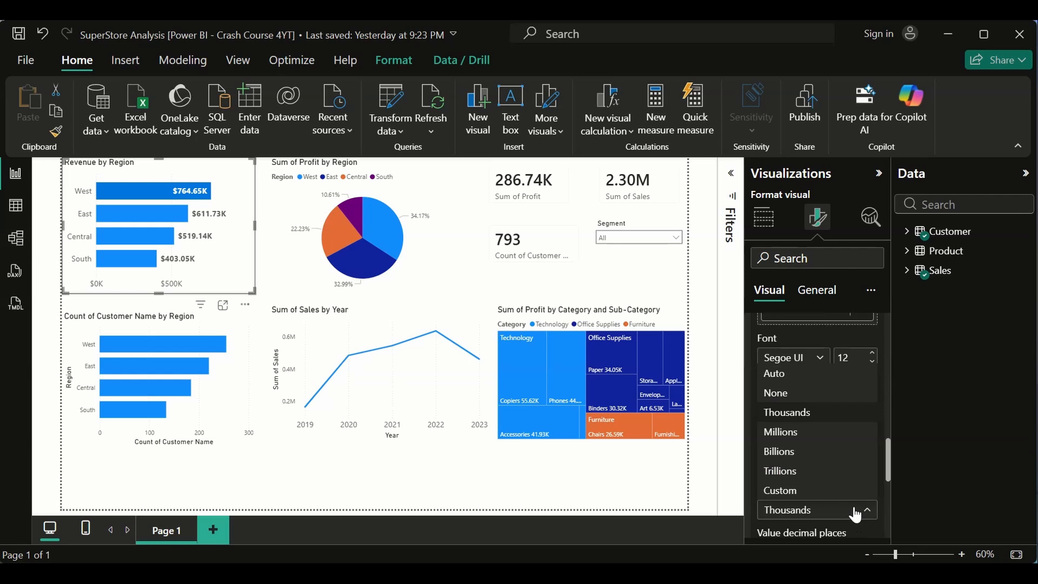
{"action": "left_click", "coordinate": [799, 384]}
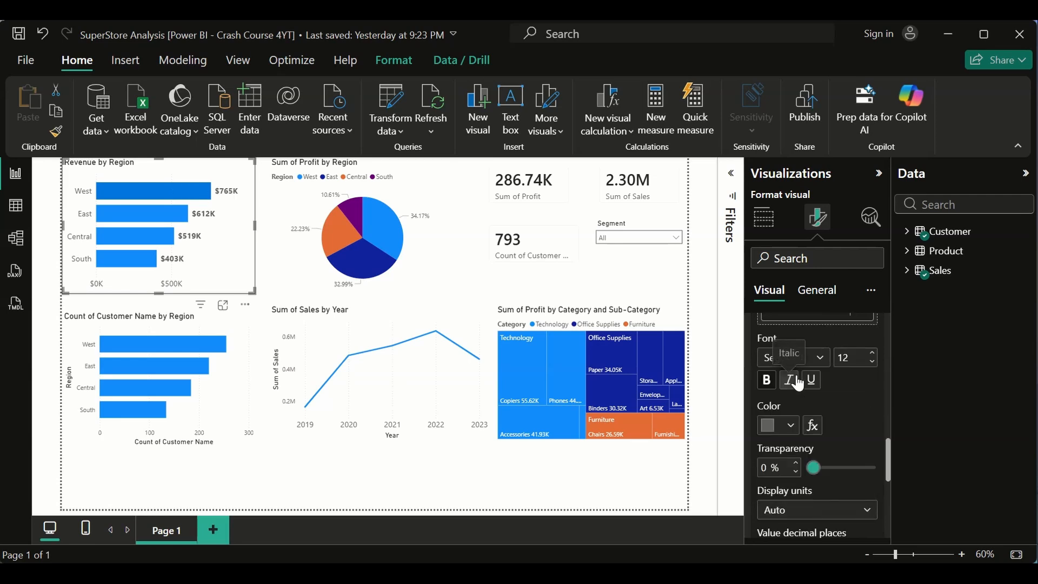
{"action": "scroll", "coordinate": [821, 485], "scroll_direction": "down", "scroll_amount": 2}
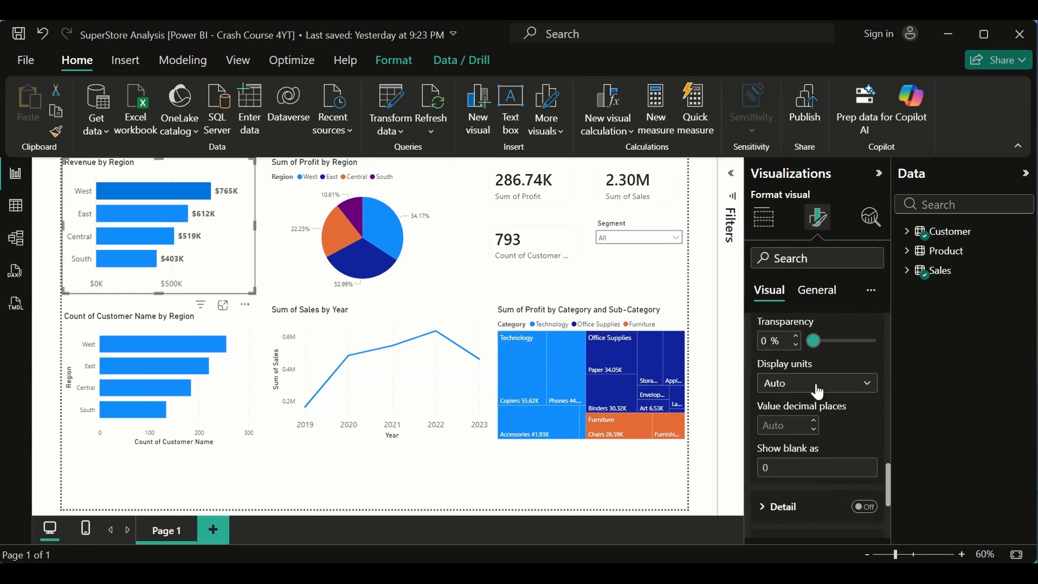
Turn on data labels for the Count of Customer Name by Region chart and go to their value display settings
{"action": "left_click", "coordinate": [232, 375]}
{"action": "scroll", "coordinate": [820, 387], "scroll_direction": "up", "scroll_amount": 5}
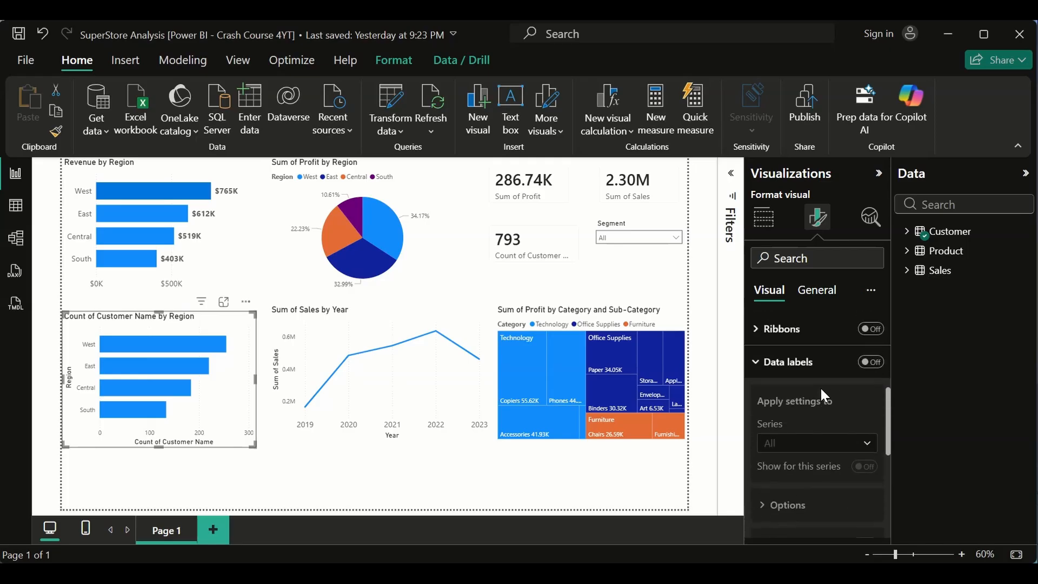
{"action": "scroll", "coordinate": [822, 390], "scroll_direction": "up", "scroll_amount": 1}
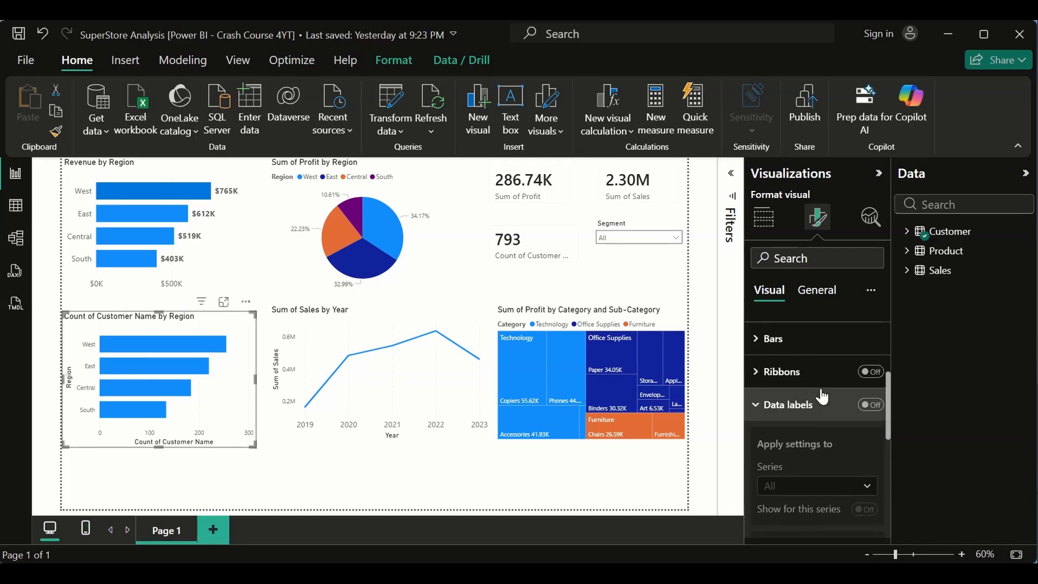
{"action": "left_click", "coordinate": [876, 410]}
{"action": "scroll", "coordinate": [868, 433], "scroll_direction": "down", "scroll_amount": 3}
{"action": "scroll", "coordinate": [869, 443], "scroll_direction": "down", "scroll_amount": 2}
{"action": "scroll", "coordinate": [869, 443], "scroll_direction": "up", "scroll_amount": 4}
{"action": "scroll", "coordinate": [868, 438], "scroll_direction": "down", "scroll_amount": 6}
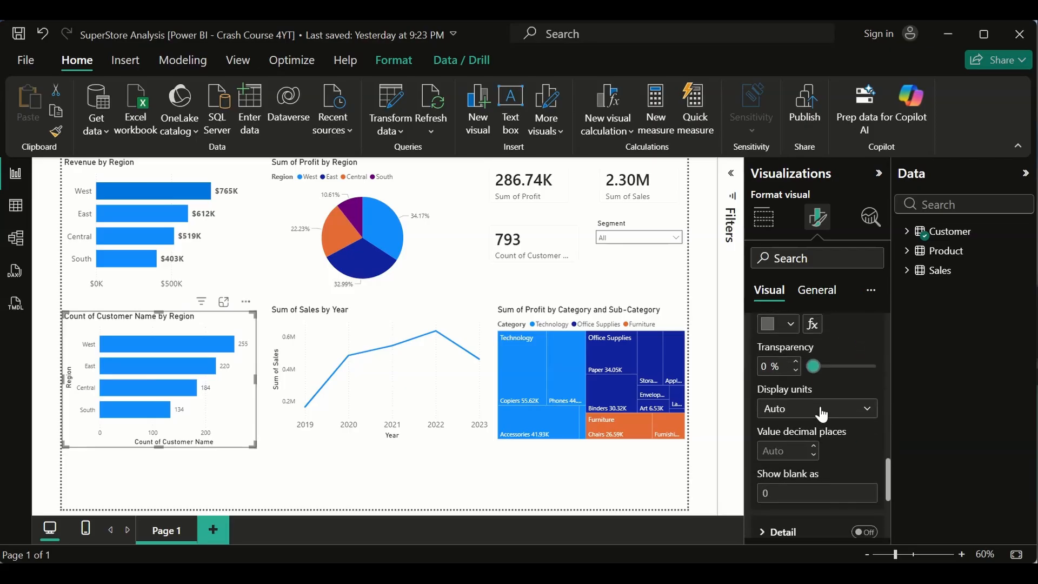
Try Thousands and Trillions as display units for the Count of Customer Name by Region chart's data labels
{"action": "left_click", "coordinate": [843, 412]}
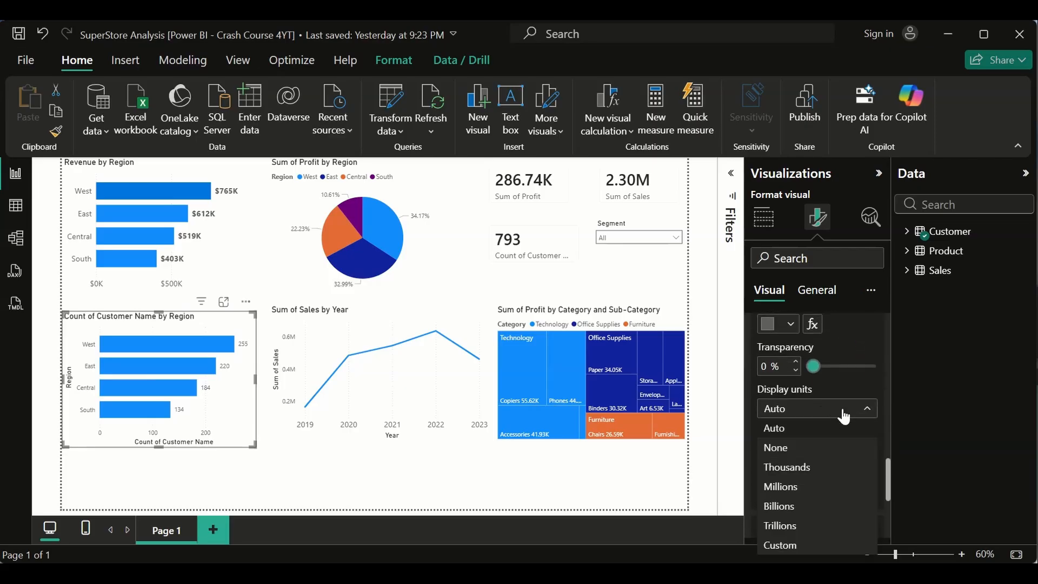
{"action": "left_click", "coordinate": [812, 468]}
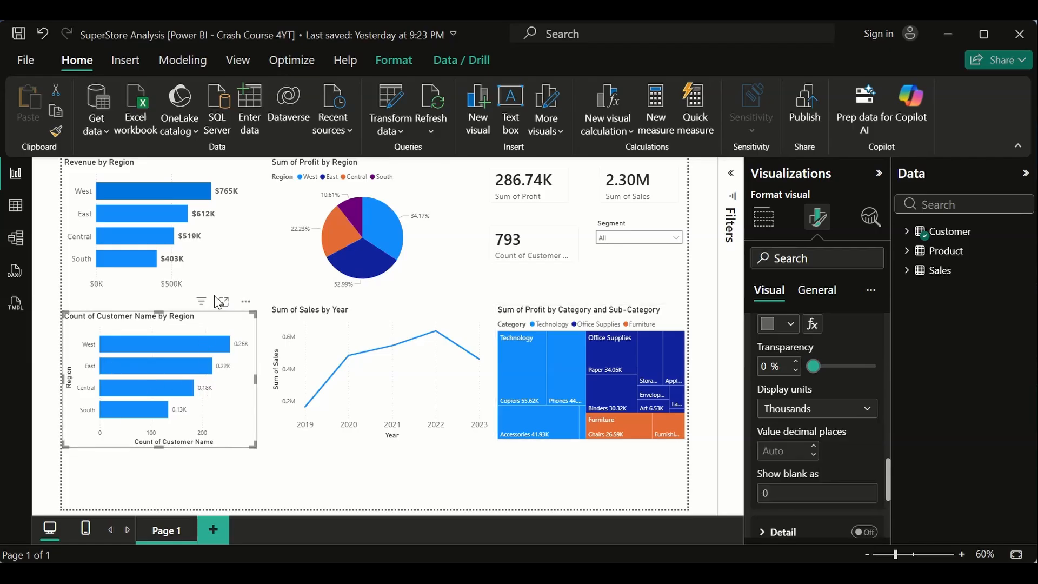
{"action": "left_click", "coordinate": [861, 409]}
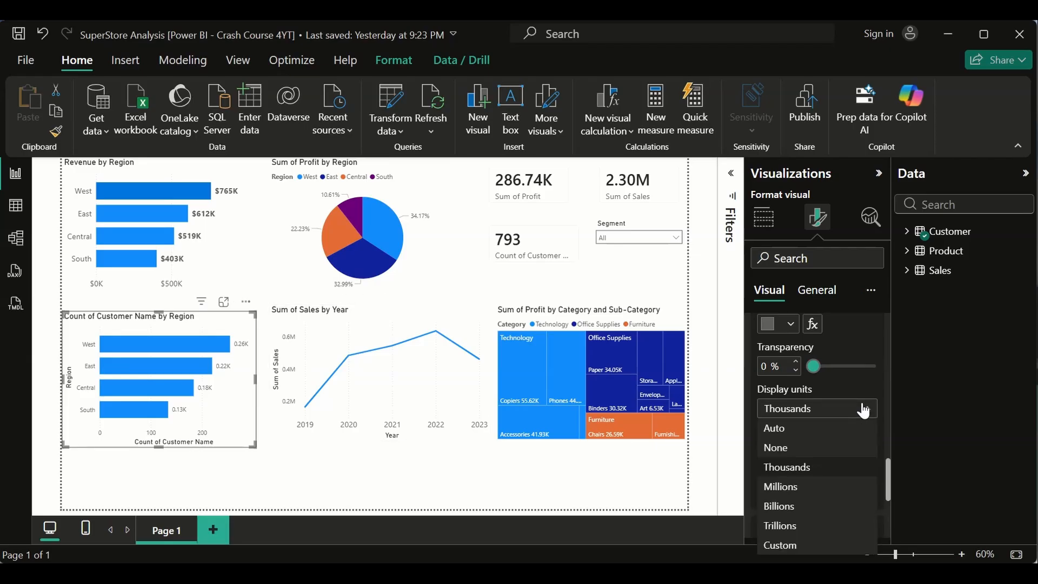
{"action": "left_click", "coordinate": [804, 527]}
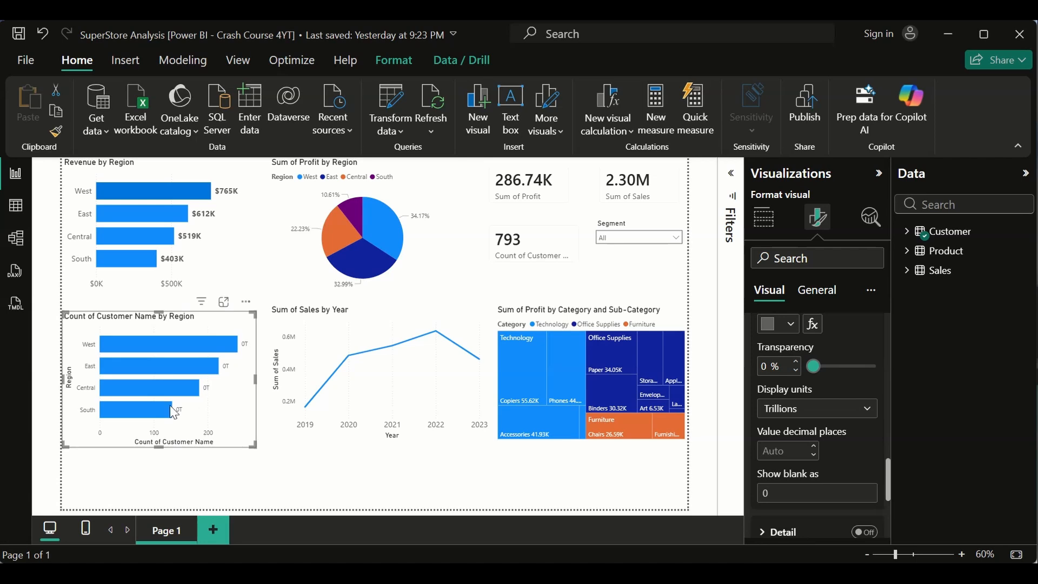
Set the display units of the Revenue by Region chart's data label values to Trillions
{"action": "left_click", "coordinate": [211, 269]}
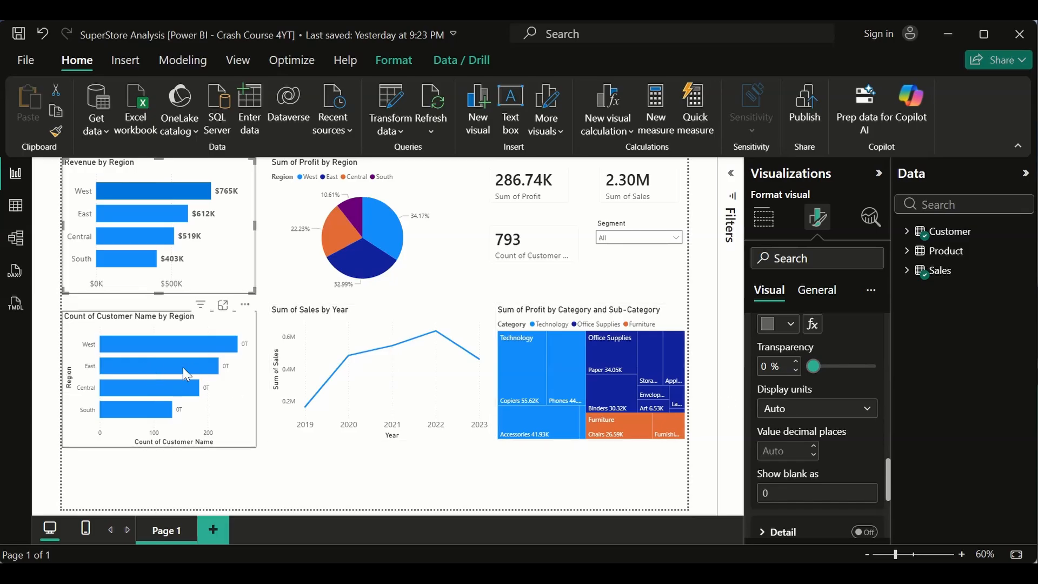
{"action": "left_click", "coordinate": [864, 408]}
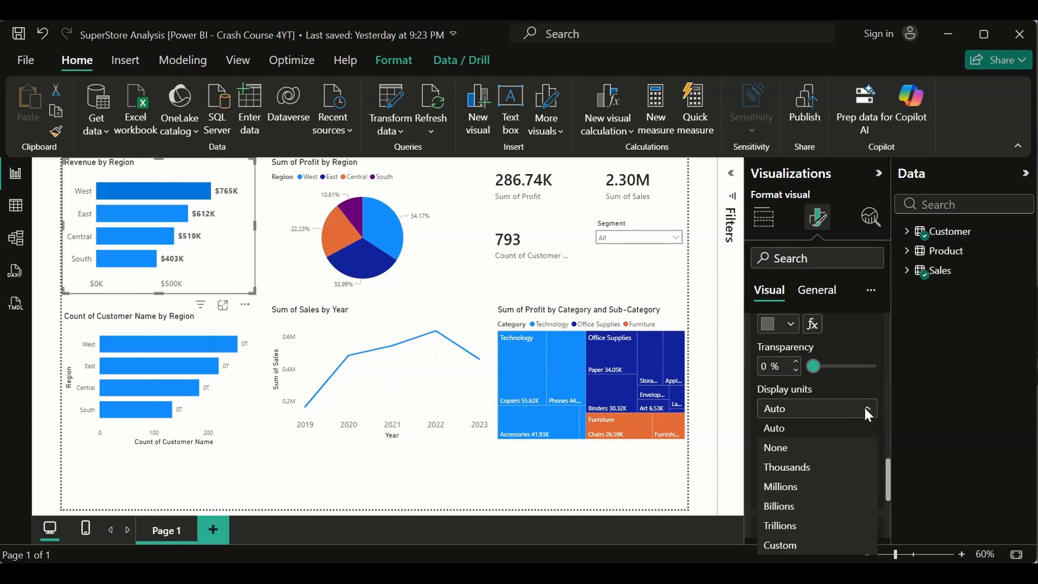
{"action": "left_click", "coordinate": [806, 525]}
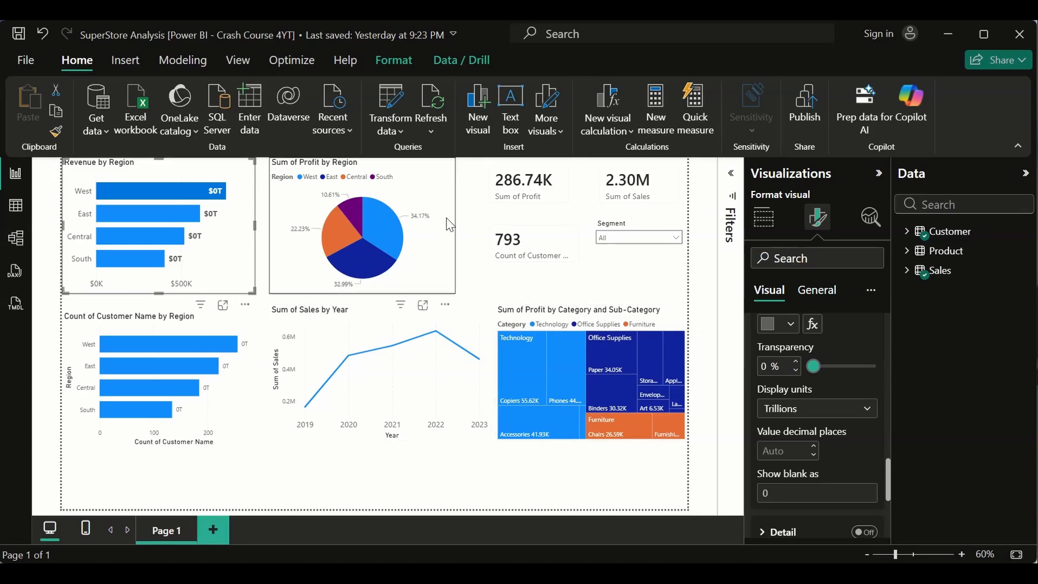
{"action": "left_click", "coordinate": [551, 199]}
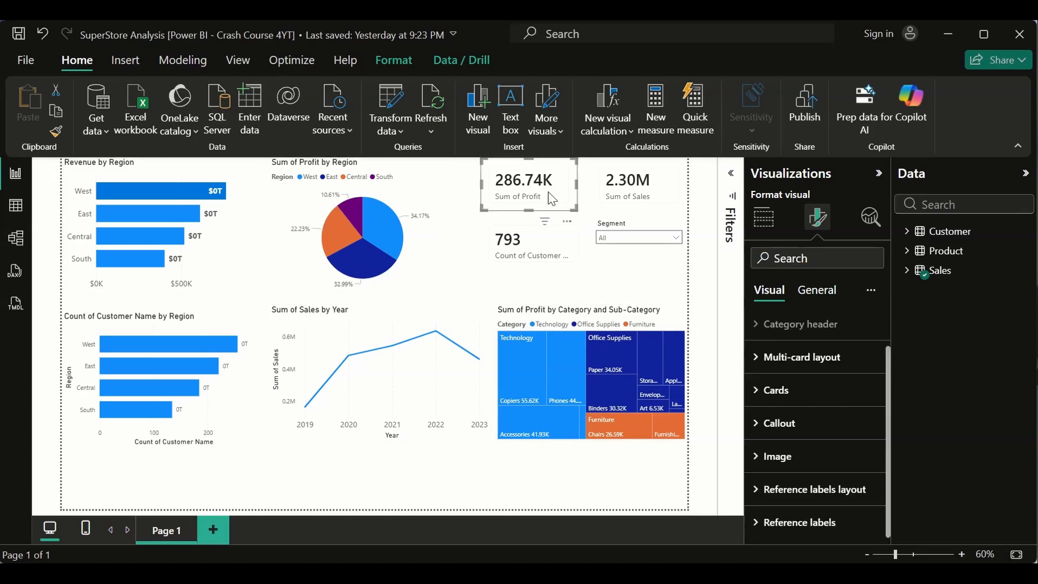
{"action": "scroll", "coordinate": [833, 448], "scroll_direction": "down", "scroll_amount": 1}
{"action": "scroll", "coordinate": [811, 450], "scroll_direction": "up", "scroll_amount": 1}
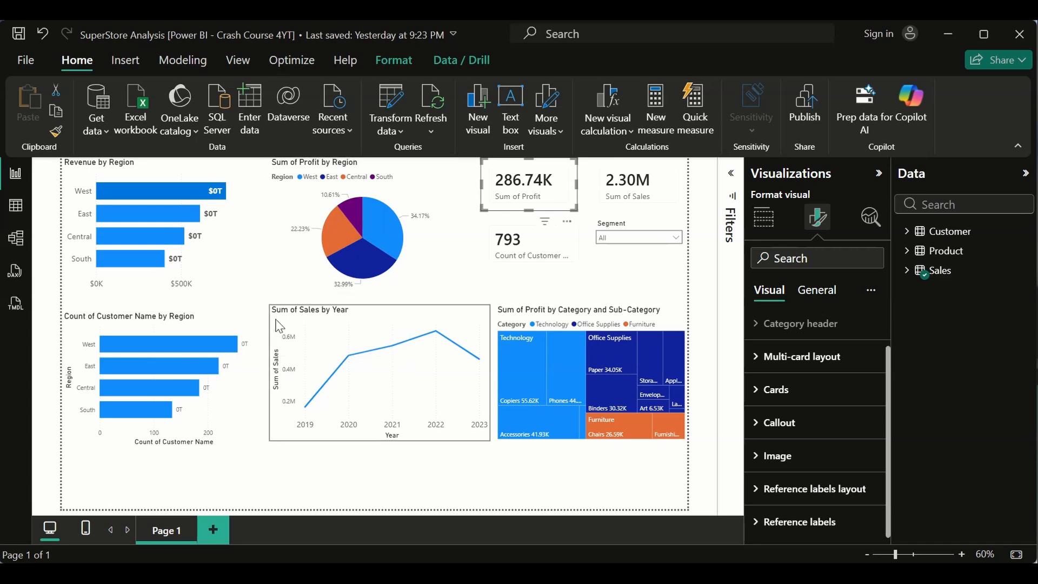
Undo the Trillions setting on the Revenue by Region chart and the display unit changes on the Count of Customer Name by Region chart
{"action": "left_click", "coordinate": [232, 250]}
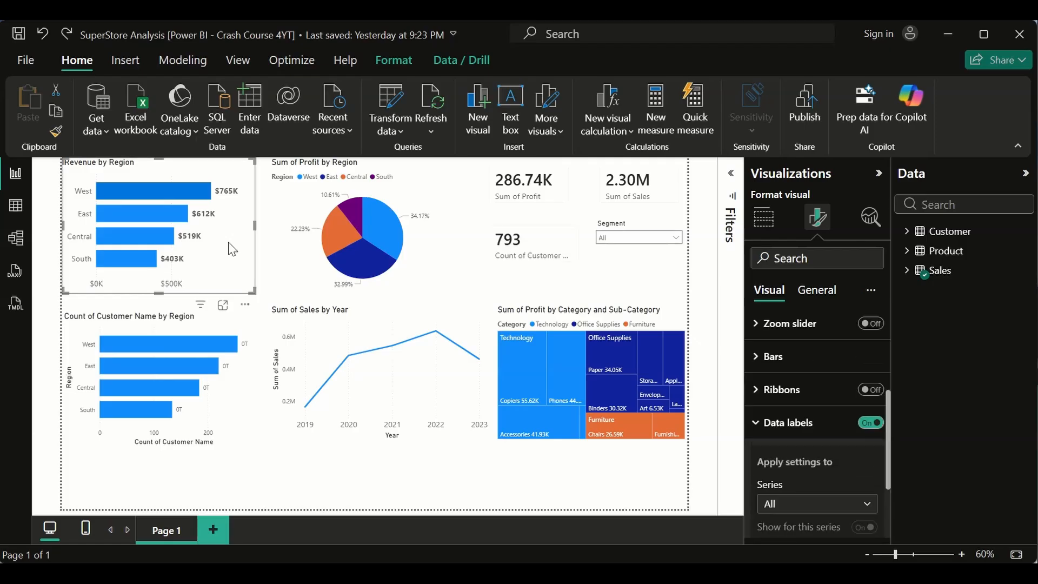
{"action": "key", "text": "ctrl+z"}
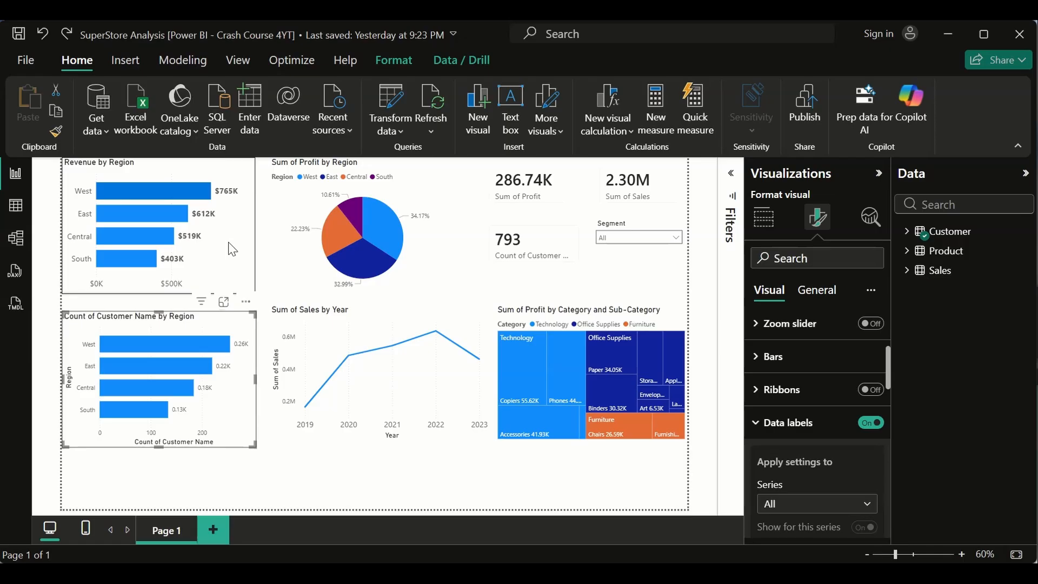
{"action": "key", "text": "ctrl+z"}
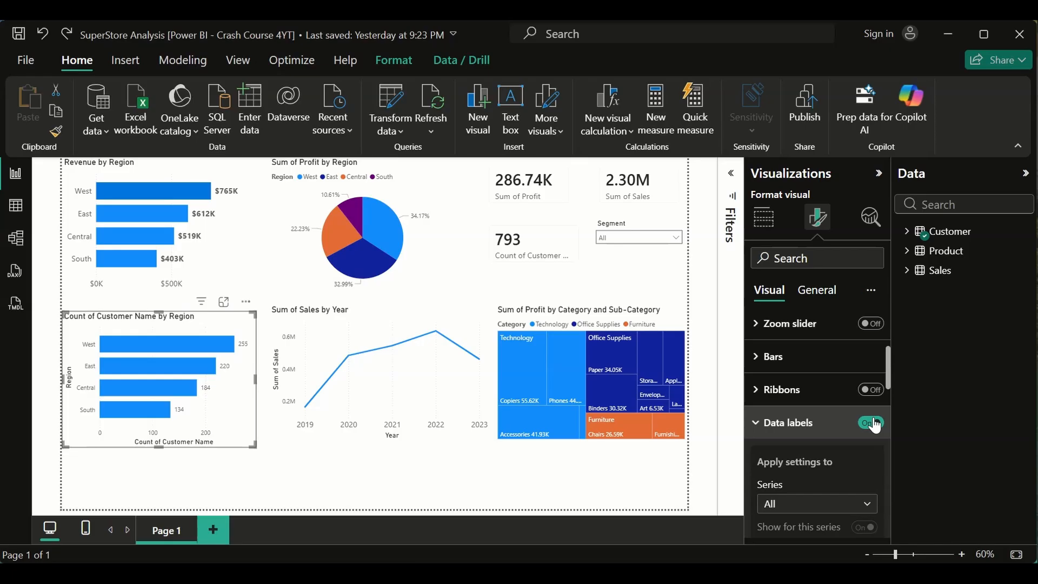
Collapse the data label settings of the Count of Customer Name by Region chart and turn its data labels off
{"action": "left_click", "coordinate": [749, 425]}
{"action": "scroll", "coordinate": [781, 355], "scroll_direction": "up", "scroll_amount": 2}
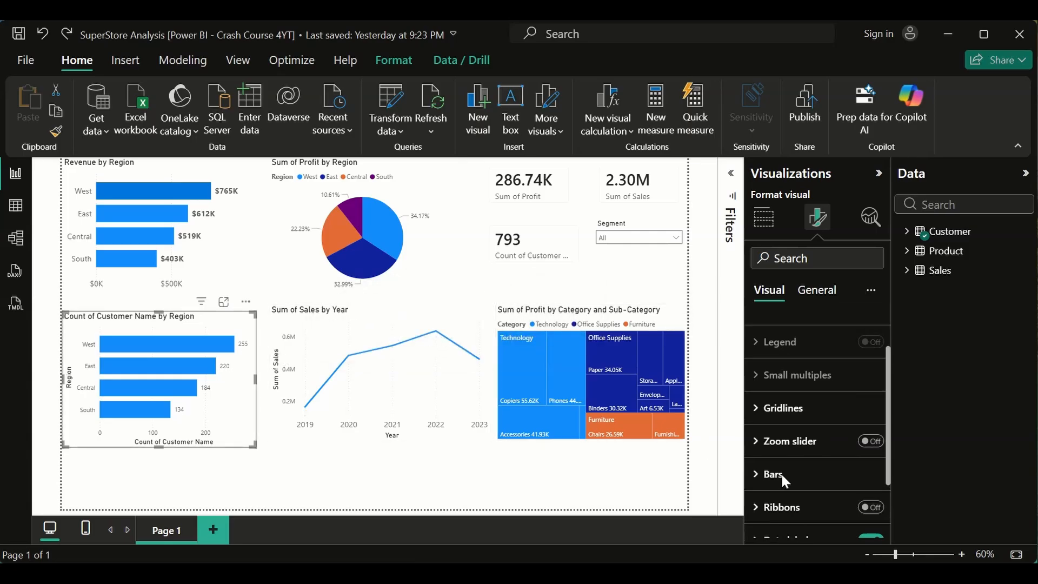
{"action": "scroll", "coordinate": [781, 472], "scroll_direction": "down", "scroll_amount": 1}
{"action": "scroll", "coordinate": [801, 485], "scroll_direction": "down", "scroll_amount": 2}
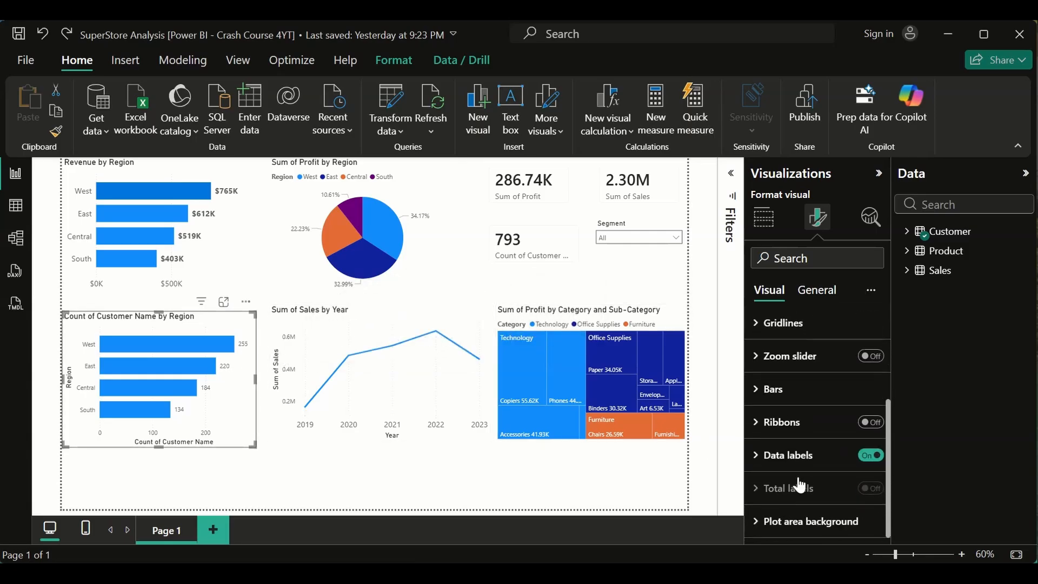
{"action": "left_click", "coordinate": [876, 459]}
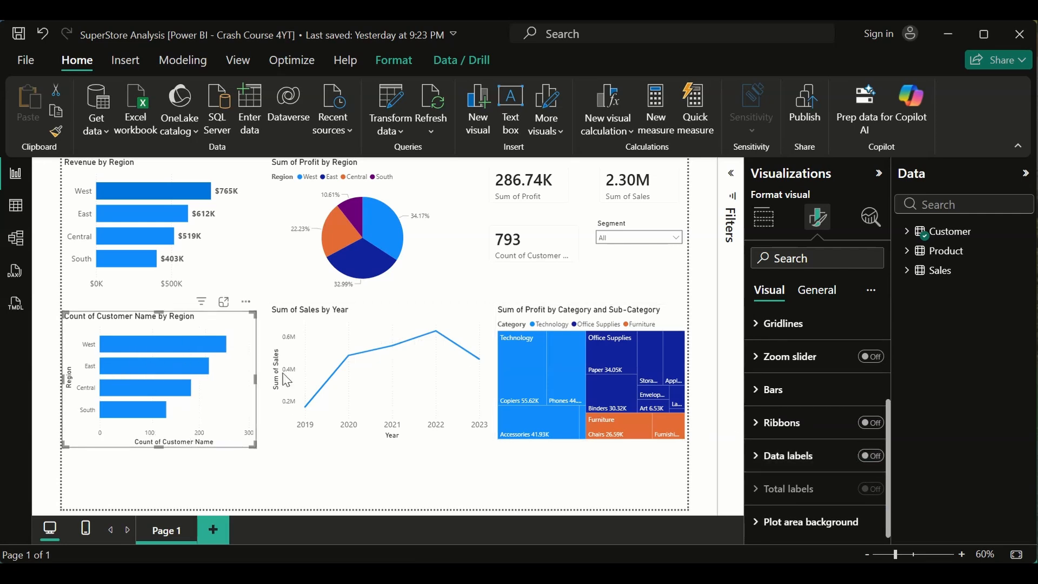
Copy the Revenue by Region chart's formatting onto the Count of Customer Name by Region chart with the Format Painter
{"action": "scroll", "coordinate": [809, 417], "scroll_direction": "up", "scroll_amount": 5}
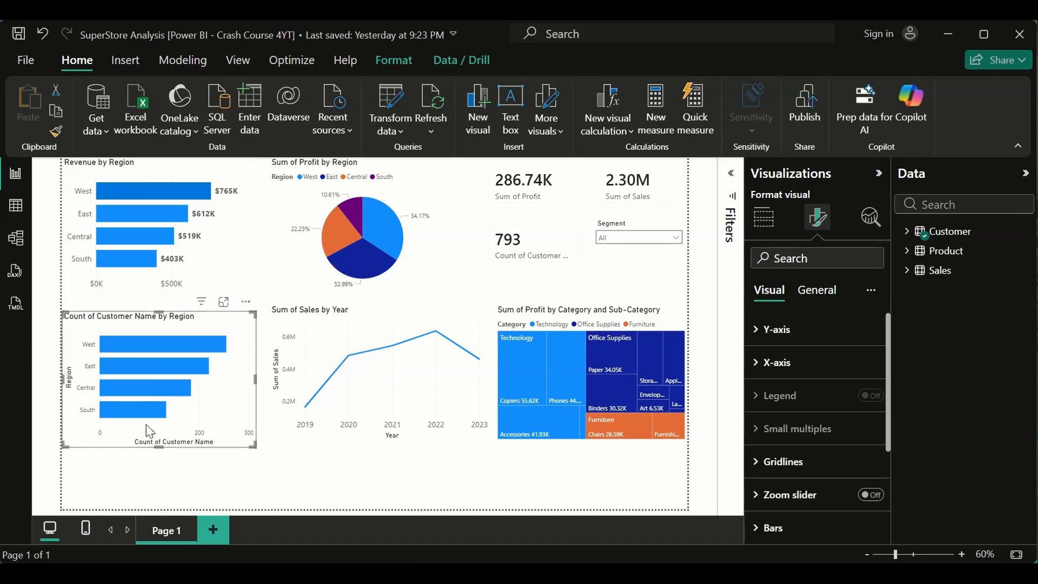
{"action": "left_click", "coordinate": [230, 245]}
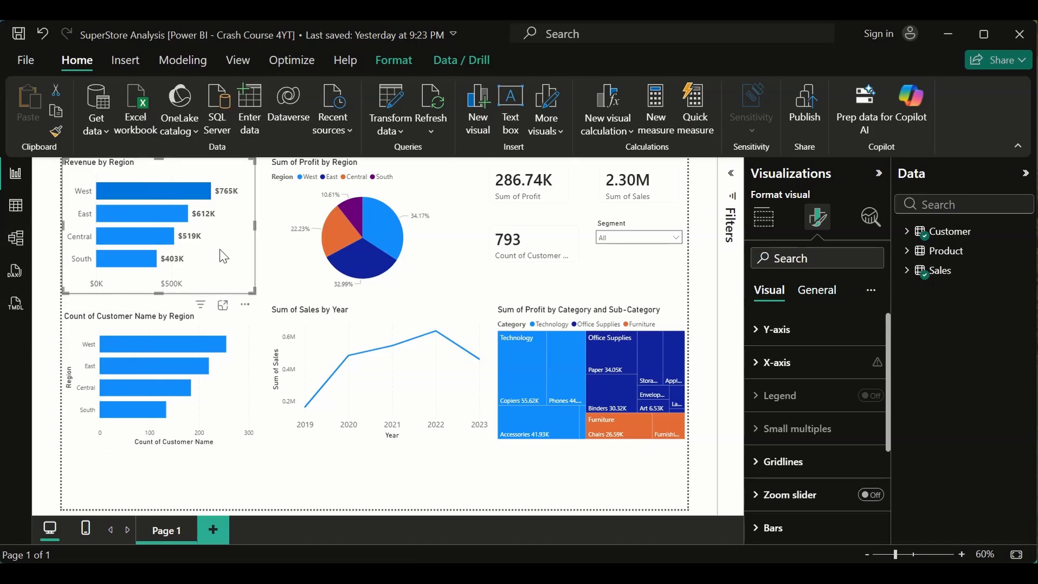
{"action": "left_click", "coordinate": [57, 138]}
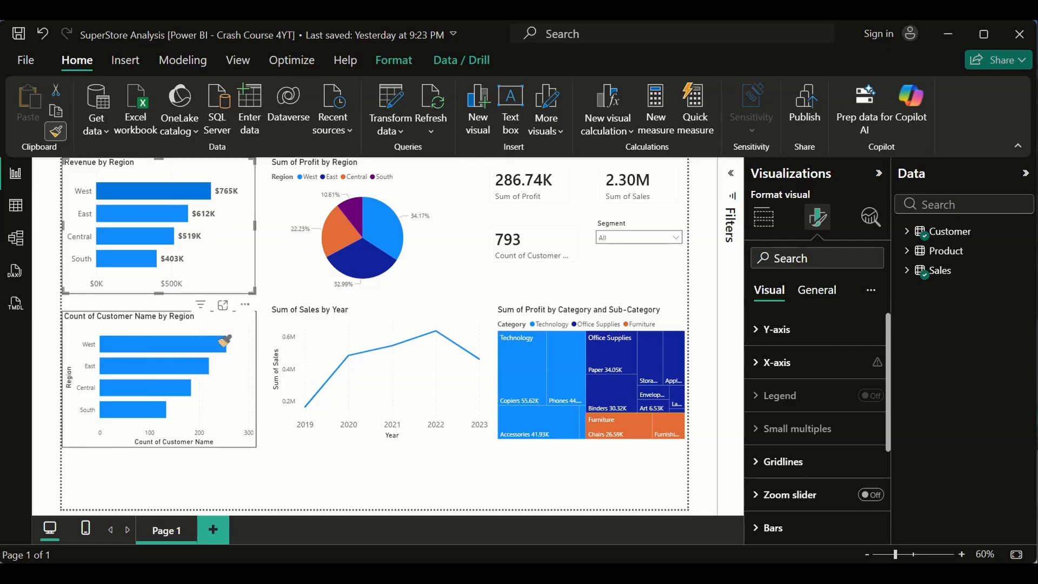
{"action": "left_click", "coordinate": [224, 342]}
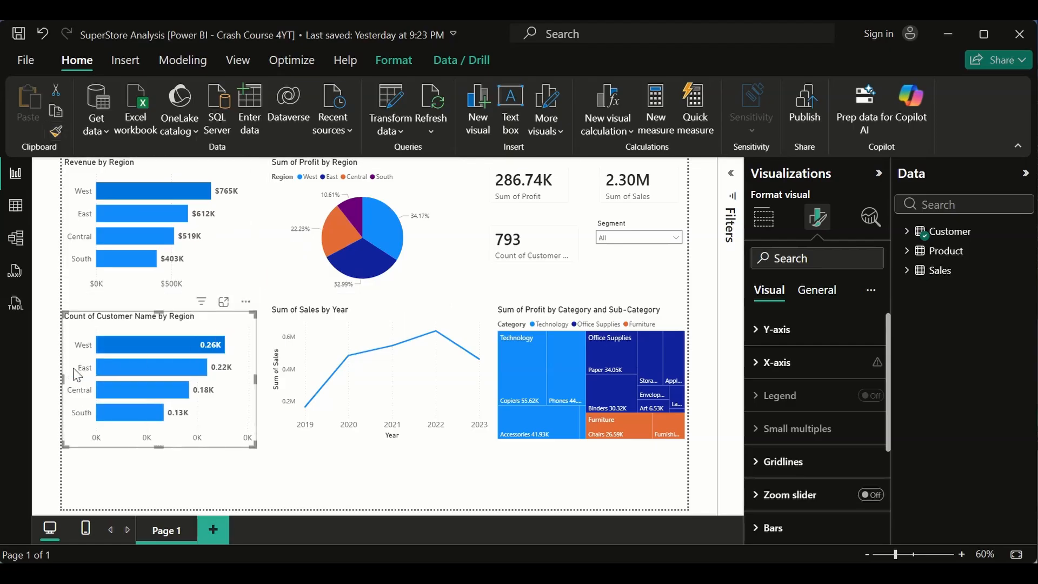